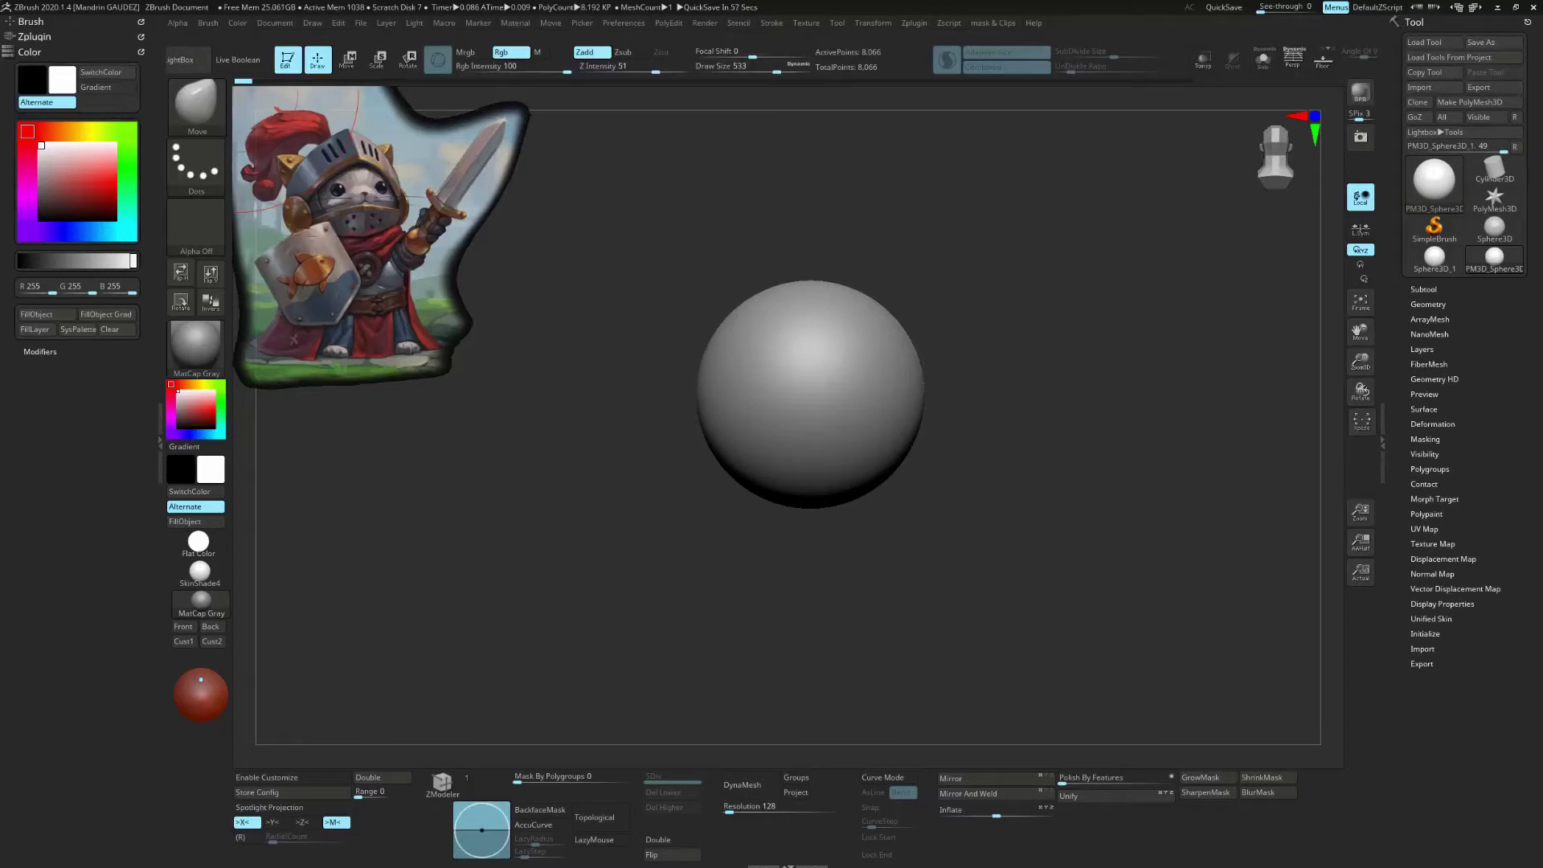
# Step: Replay the history to sculpt two stubby legs below the head with ClayBuildup and Move
pyautogui.hotkey('ctrl', 'z')
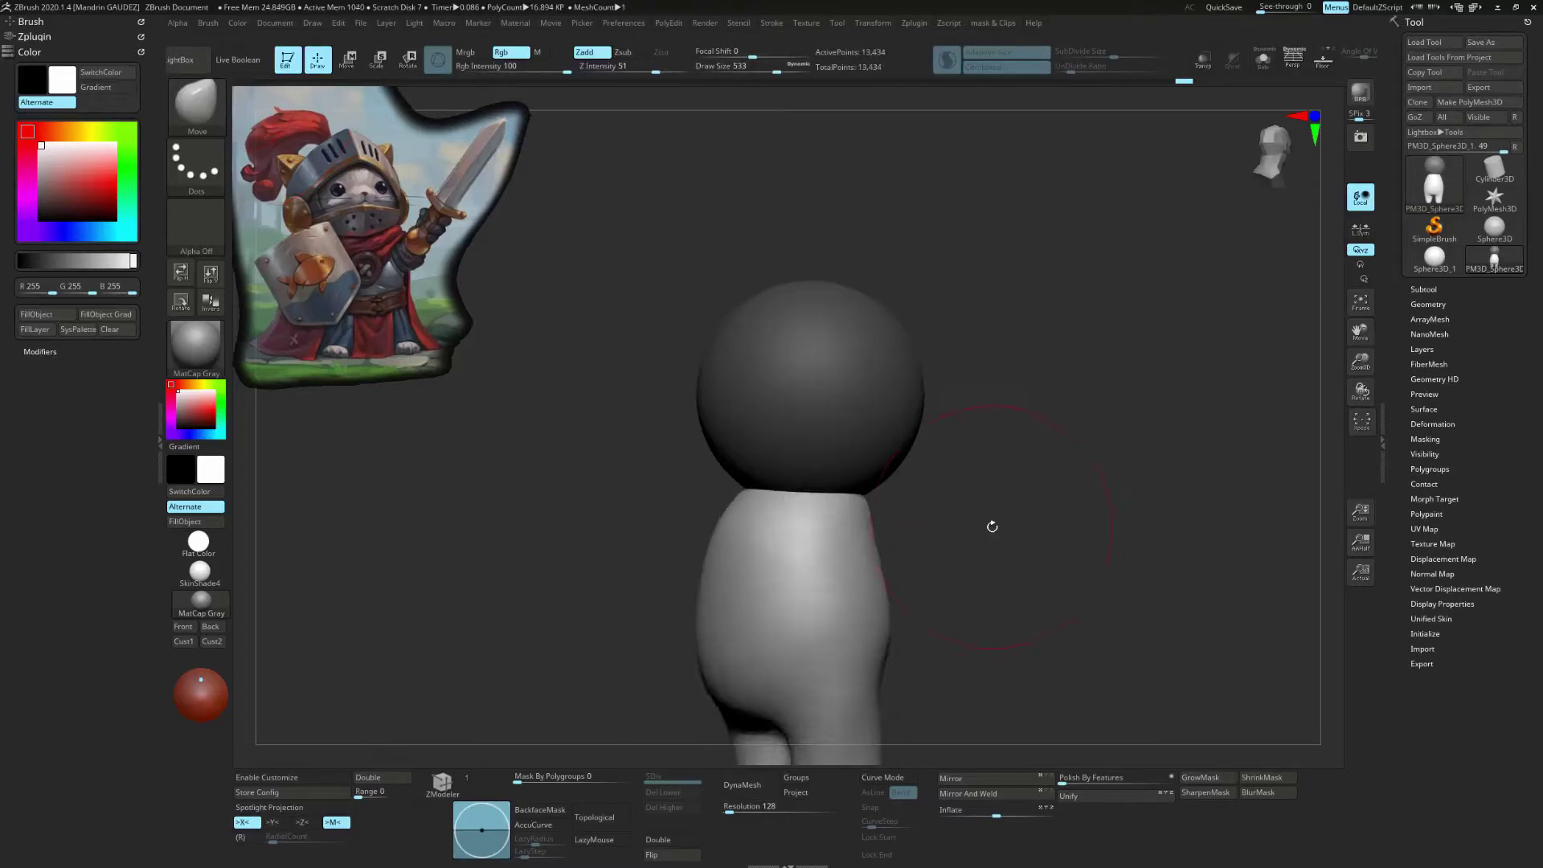
pyautogui.press('s')
pyautogui.hotkey('ctrl', 'shift', 'z')
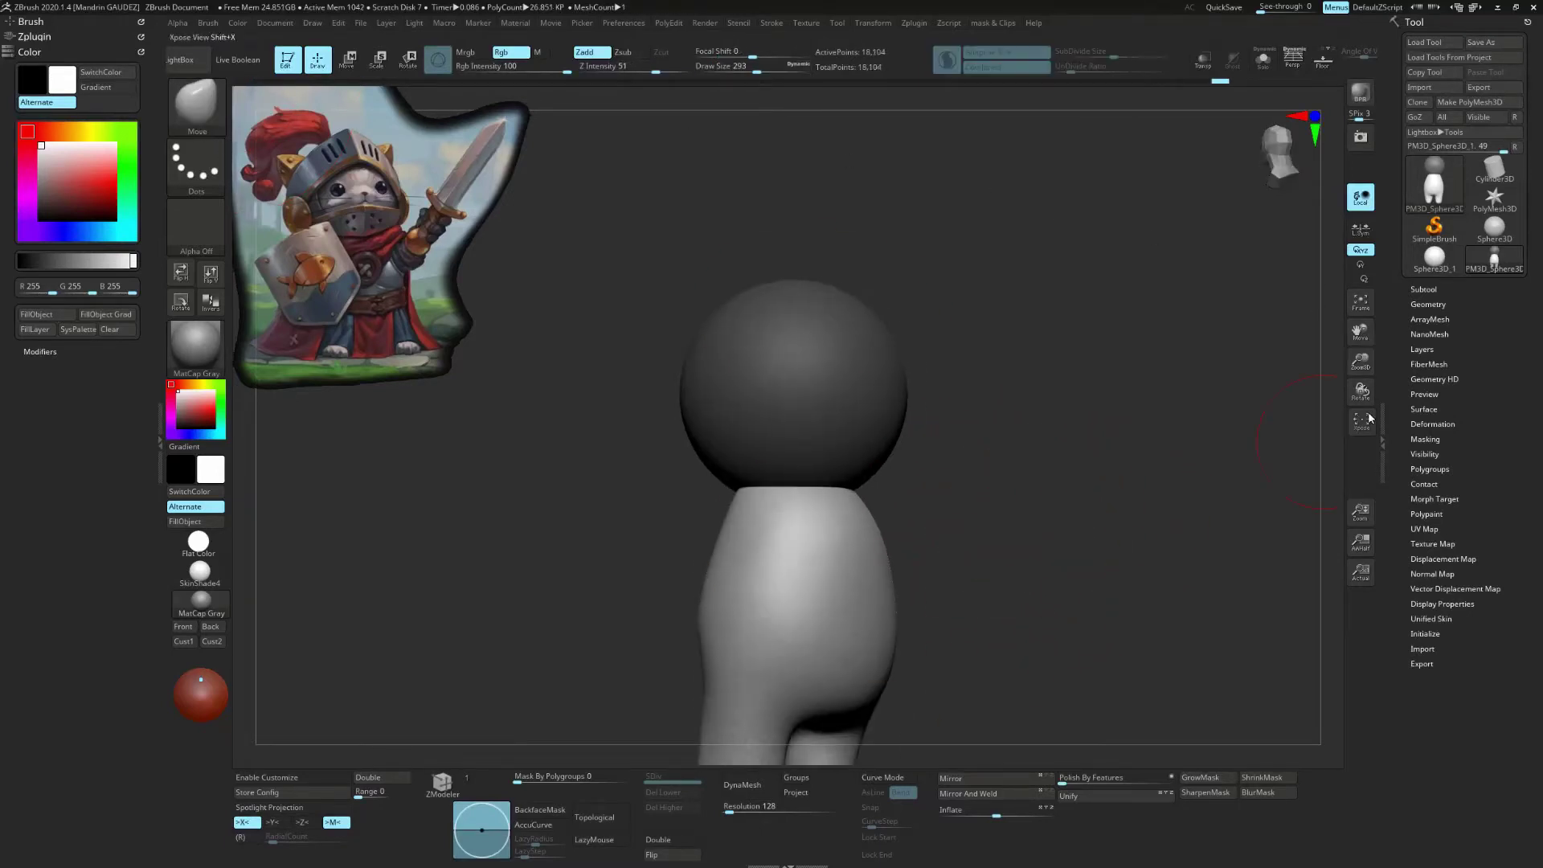
pyautogui.hotkey('ctrl', 'shift', 'z')
pyautogui.hotkey('ctrl', 'shift', 'z')
pyautogui.write('s116')
pyautogui.press('Return')
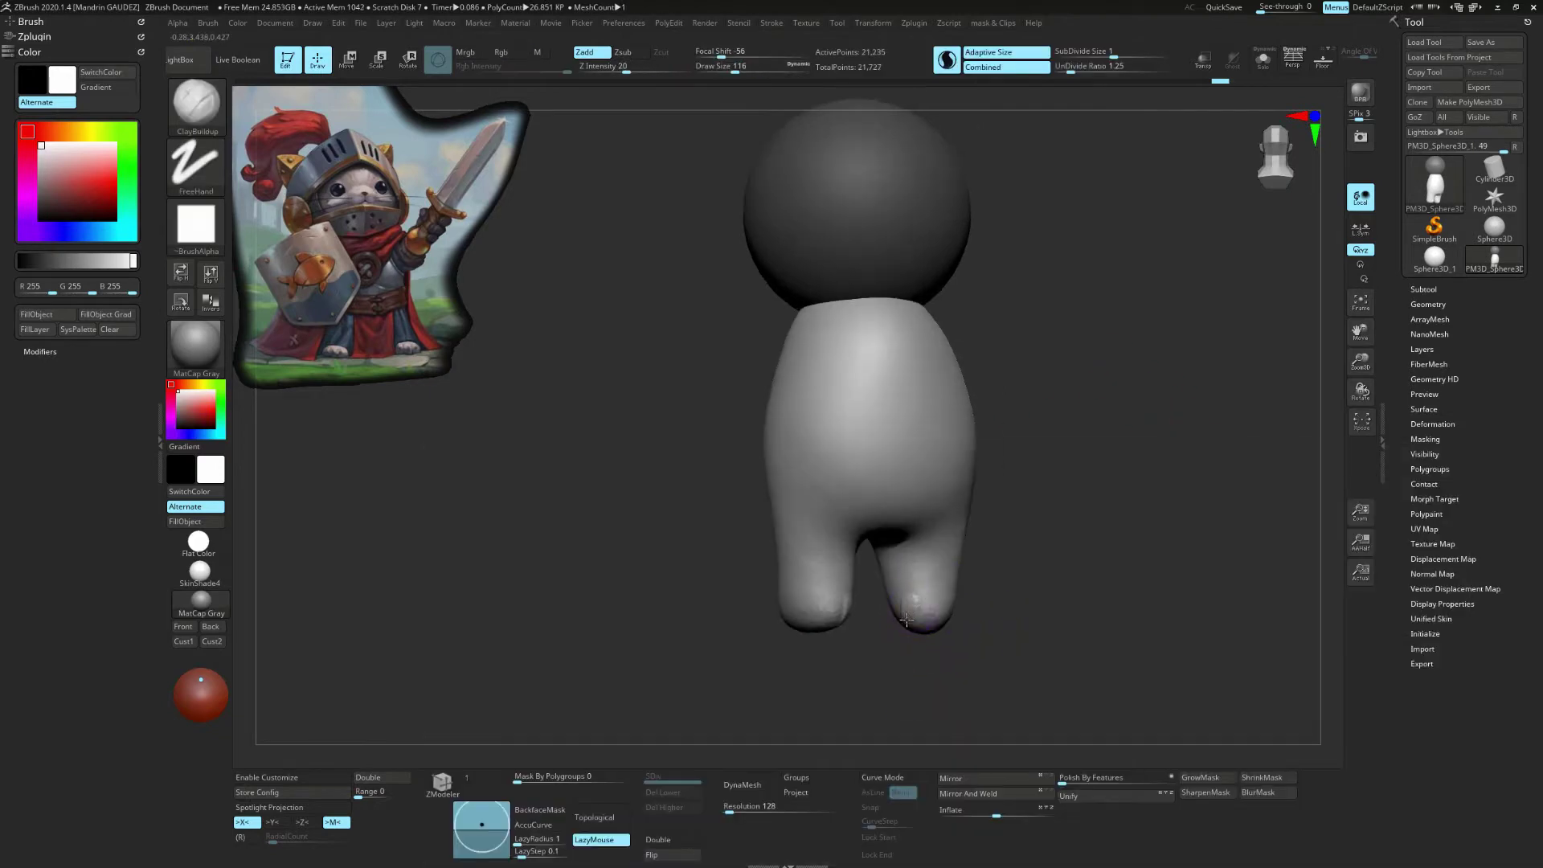
# Step: Carve small toes into the rounded feet
pyautogui.click(196, 225)
pyautogui.click(809, 402)
pyautogui.hotkey('ctrl', 'z')
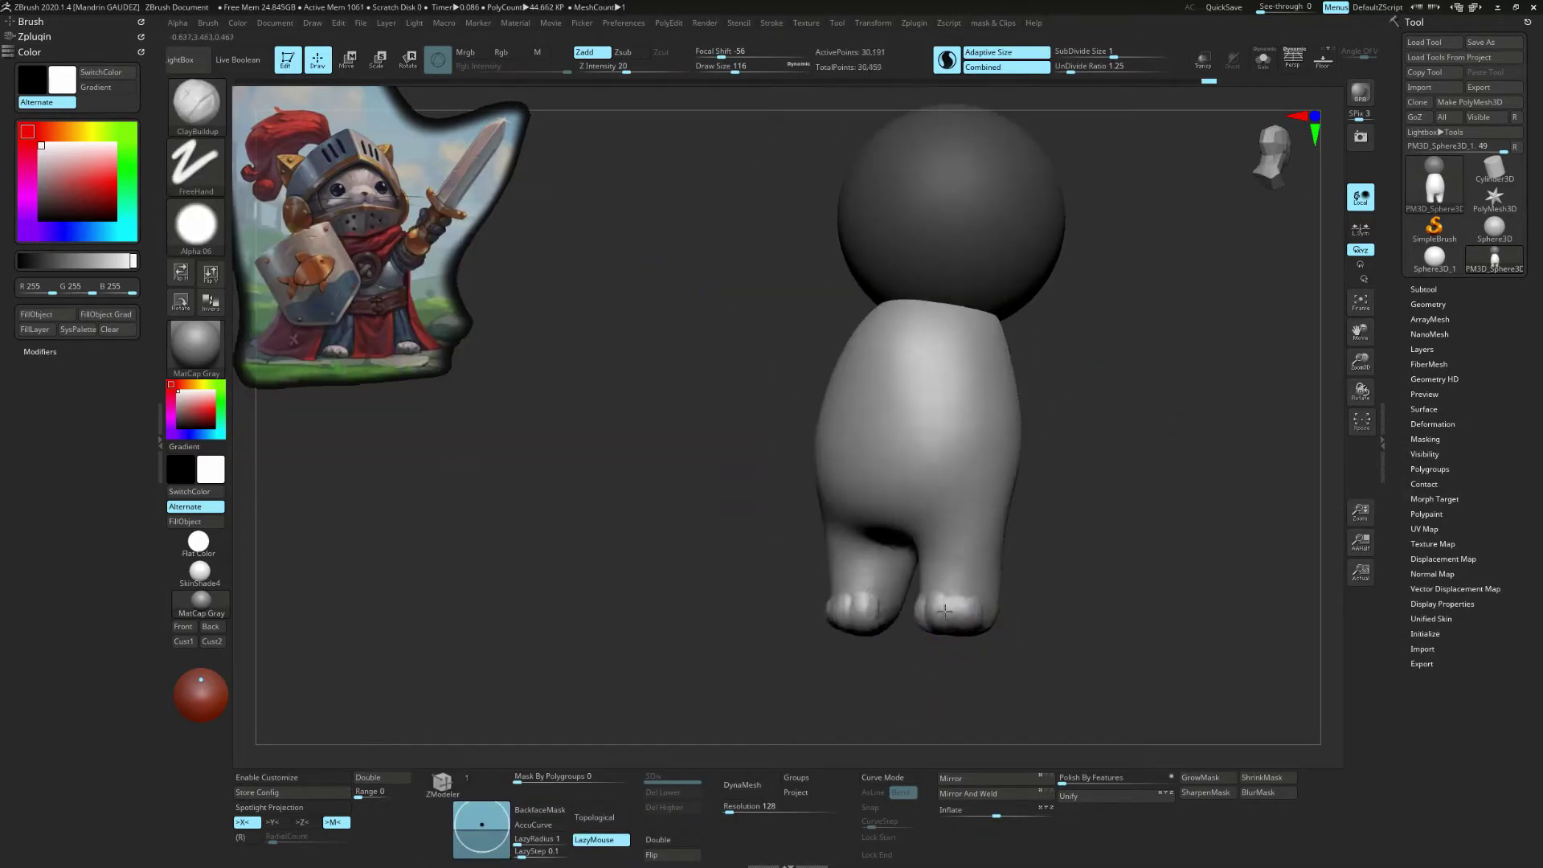
pyautogui.hotkey('ctrl', 'shift', 'z')
pyautogui.hotkey('ctrl', 'shift', 'z')
pyautogui.hotkey('ctrl', 'shift', 'z')
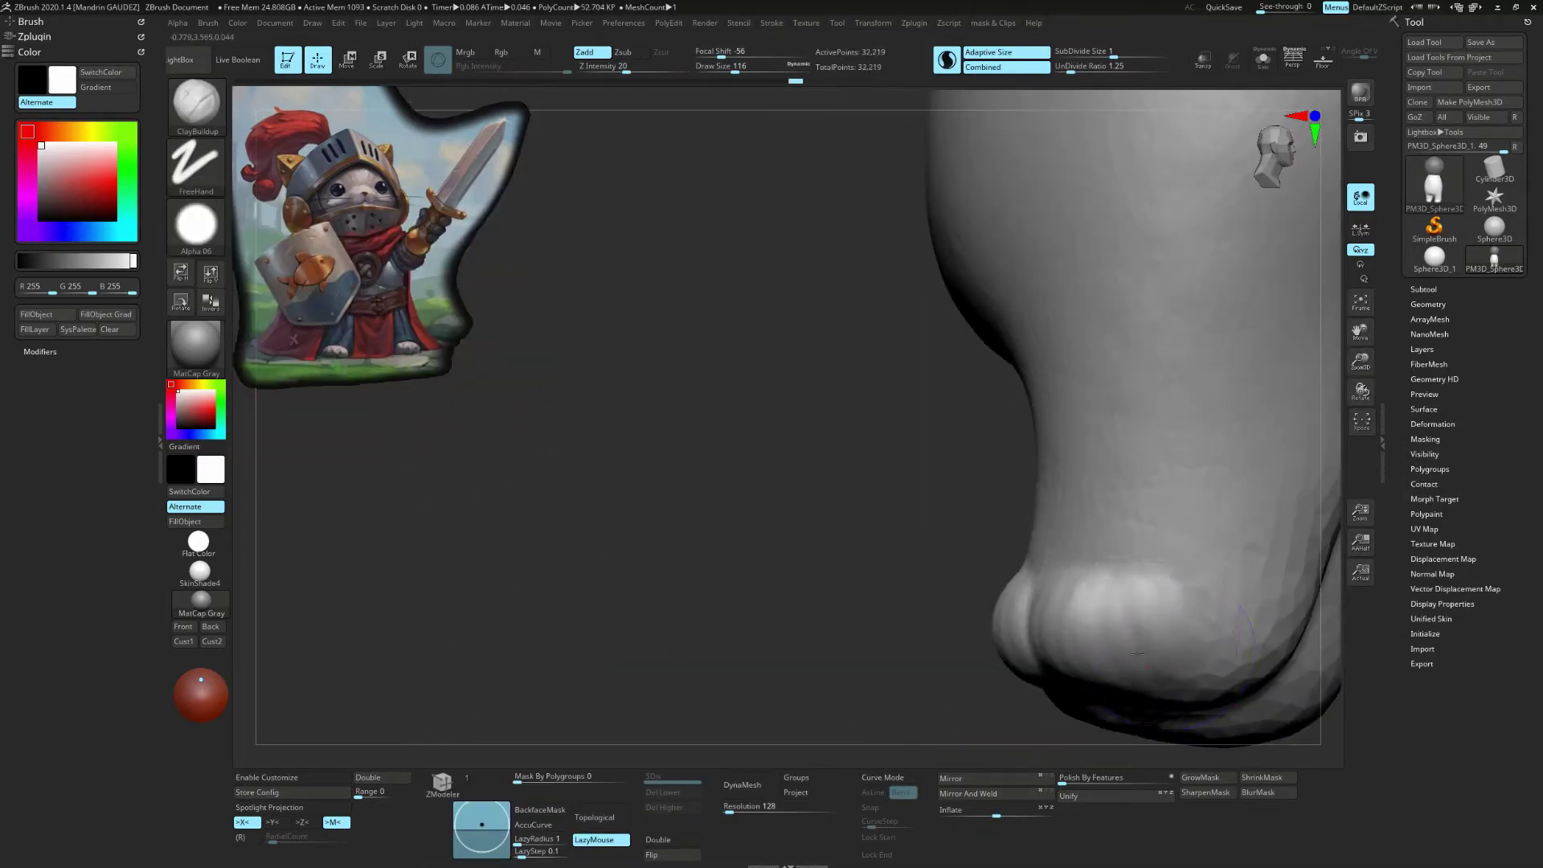
pyautogui.hotkey('ctrl', 'shift', 'z')
pyautogui.hotkey('ctrl', 'shift', 'z')
pyautogui.hotkey('ctrl', 'shift', 'z')
pyautogui.hotkey('ctrl', 'shift', 'z')
pyautogui.hotkey('ctrl', 'shift', 'z')
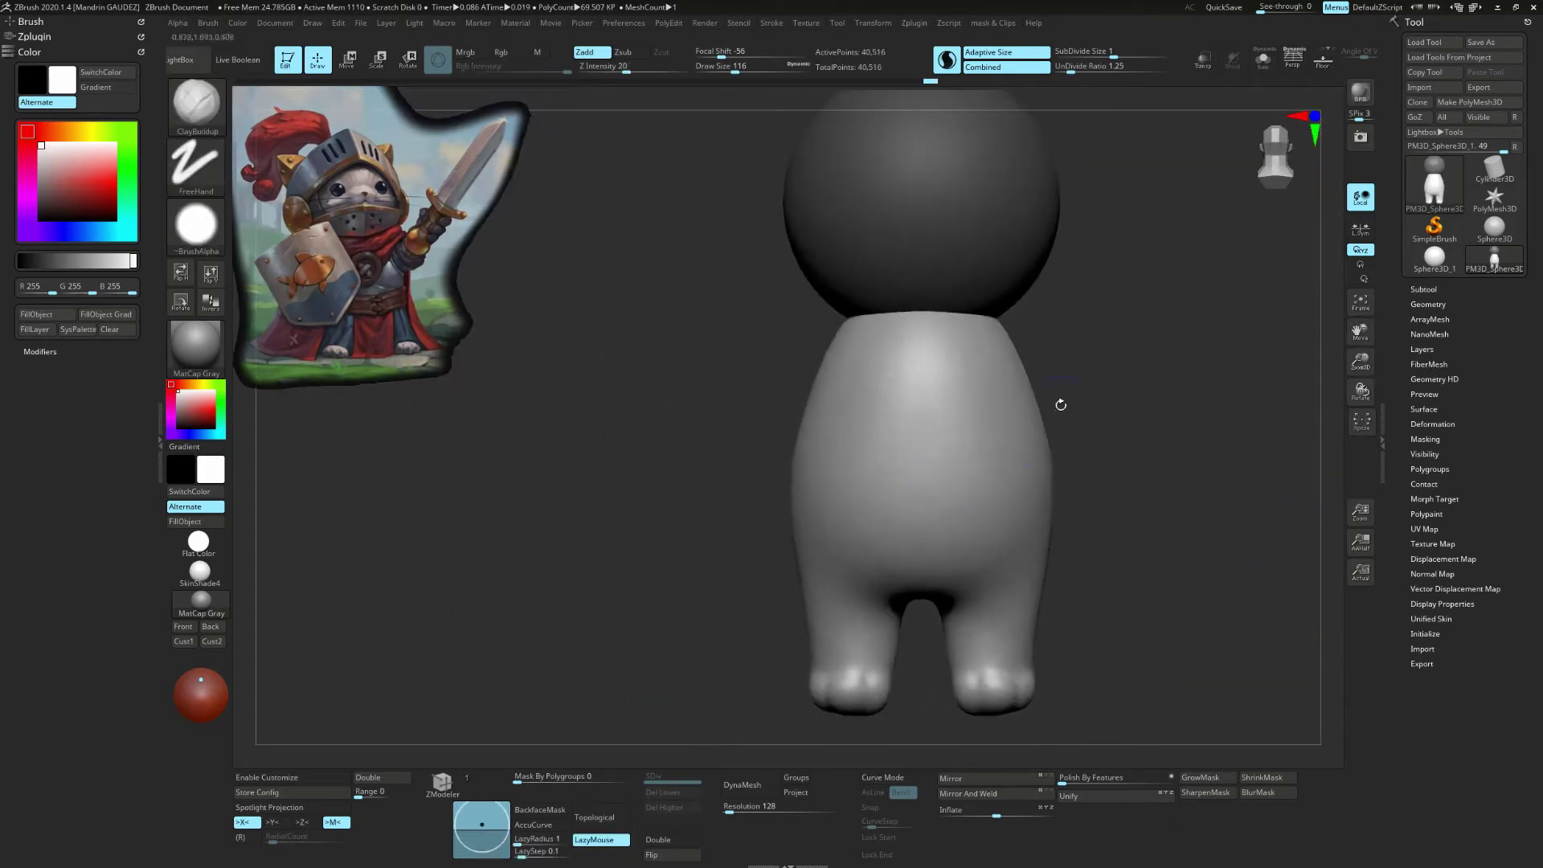
pyautogui.hotkey('ctrl', 'shift', 'z')
# Step: Draw the CurveTube arms and reshape the left arm longer and straighter
pyautogui.hotkey('ctrl', 'shift', 'z')
pyautogui.hotkey('ctrl', 'shift', 'z')
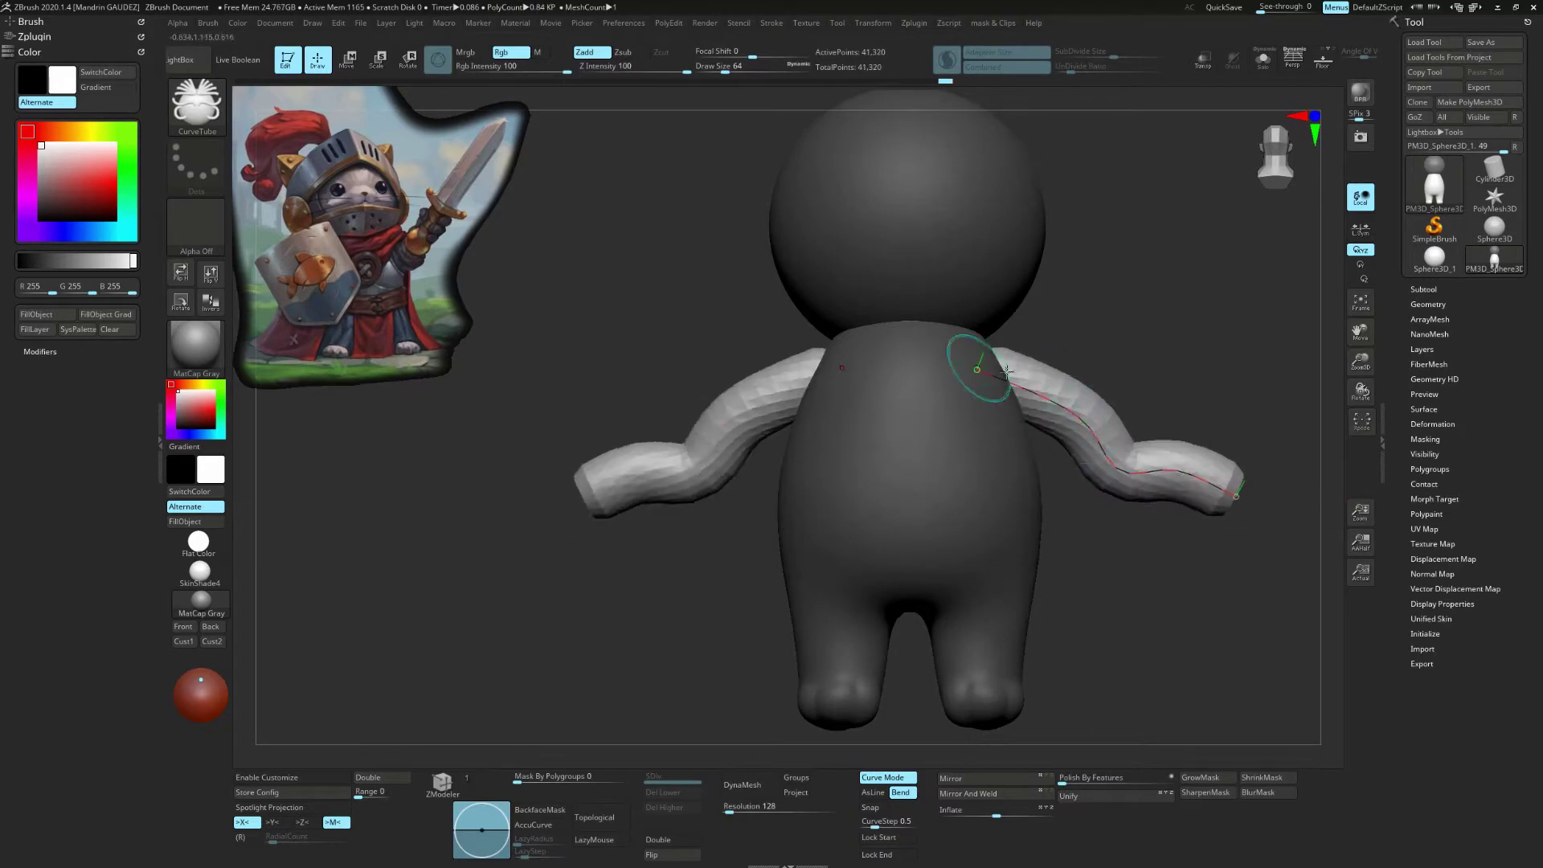
pyautogui.hotkey('ctrl', 'shift', 'z')
pyautogui.hotkey('ctrl', 'shift', 'z')
pyautogui.hotkey('ctrl', 'shift', 'z')
pyautogui.hotkey('ctrl', 'shift', 'z')
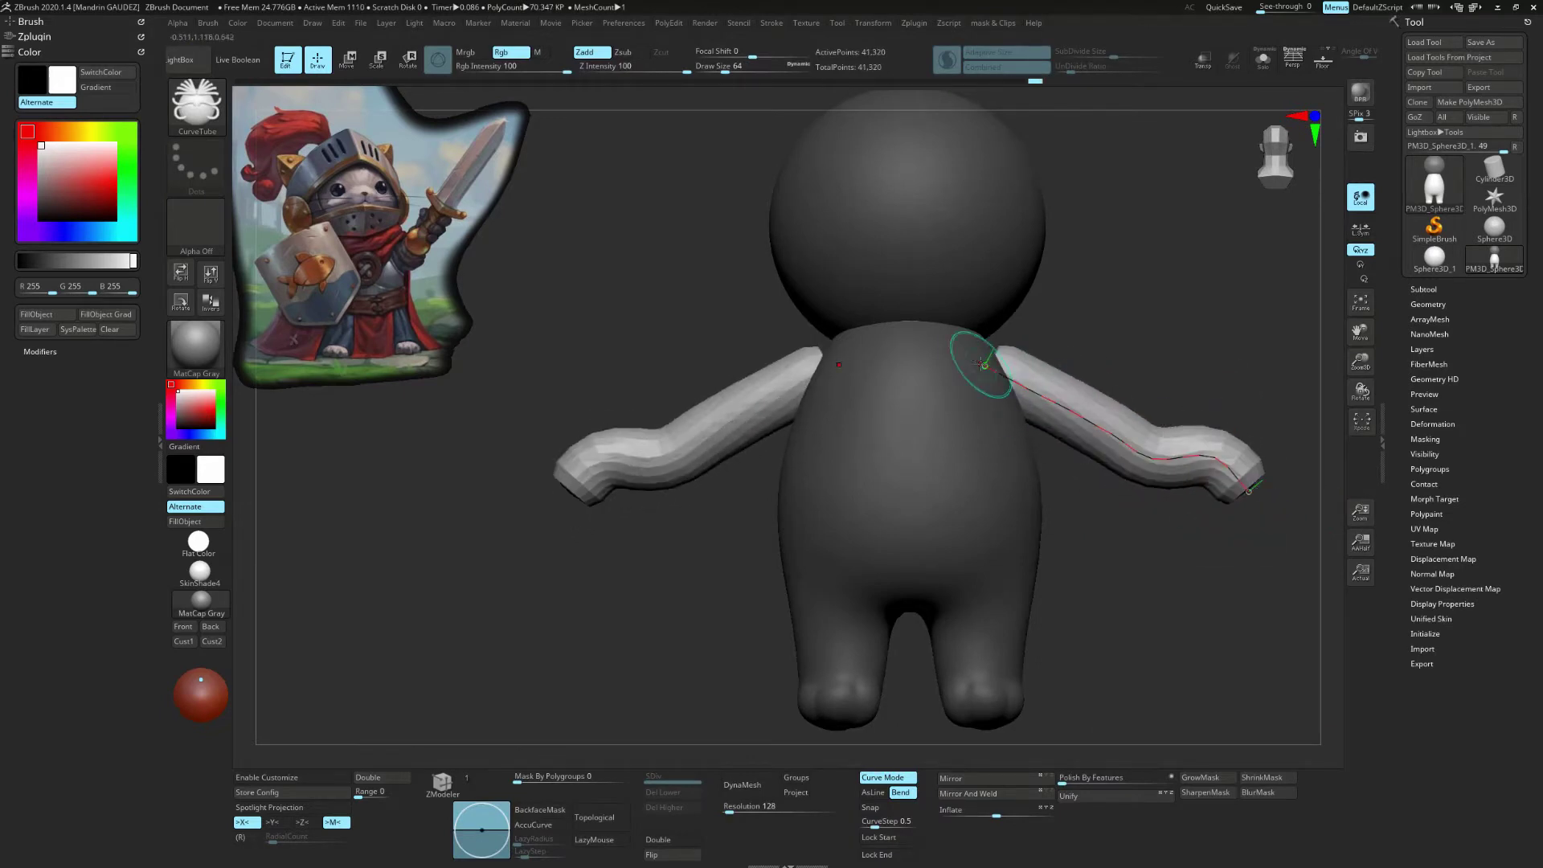
pyautogui.hotkey('ctrl', 'shift', 'z')
pyautogui.hotkey('ctrl', 'shift', 'z')
pyautogui.hotkey('ctrl', 'shift', 'z')
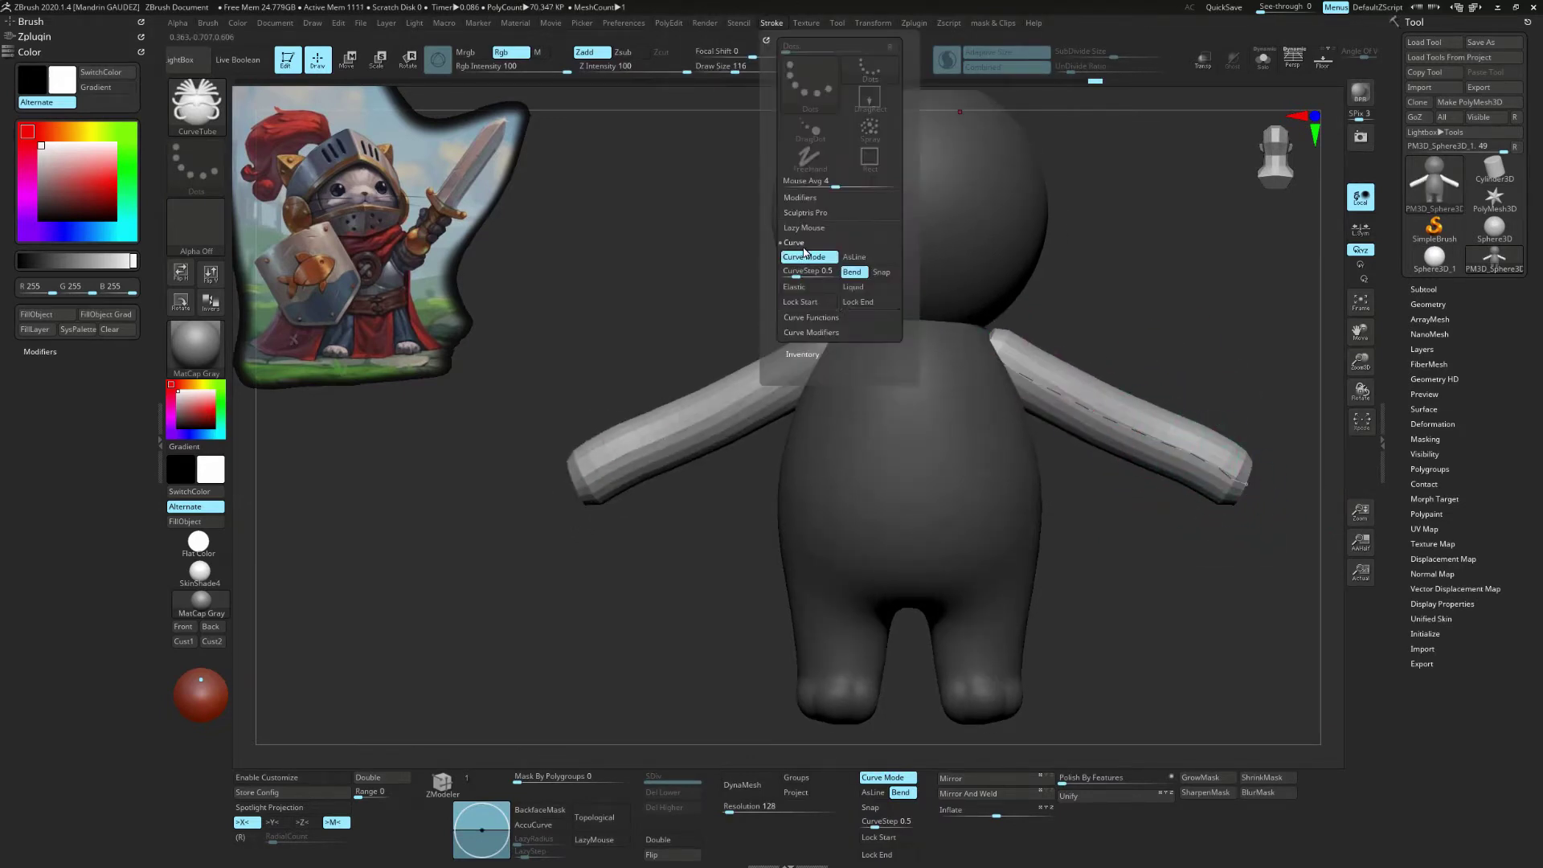
pyautogui.hotkey('ctrl', 'shift', 'z')
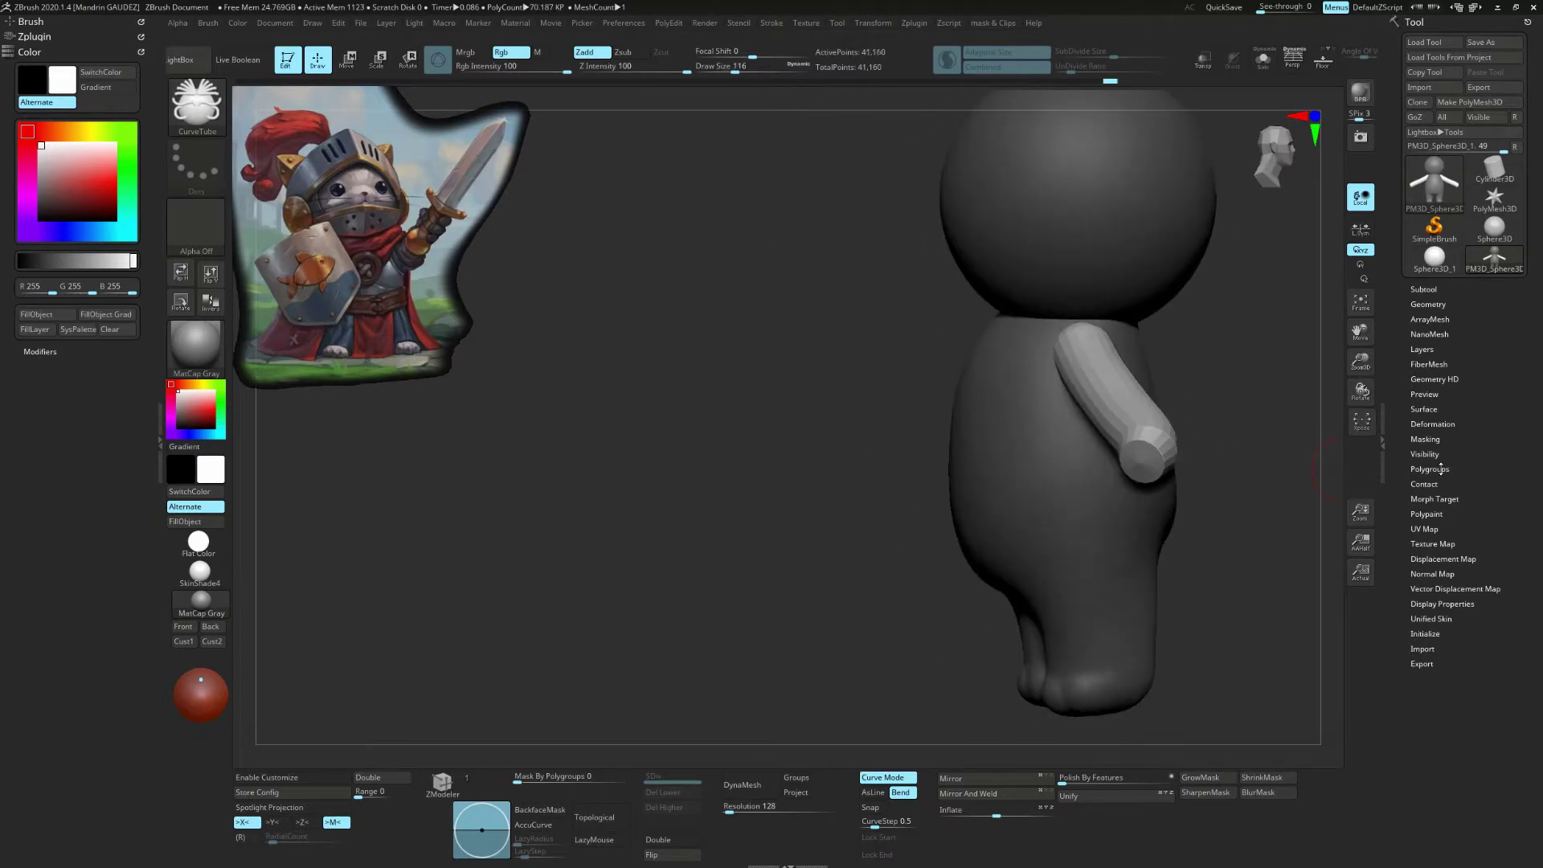
pyautogui.click(1428, 304)
pyautogui.hotkey('ctrl', 'shift', 'z')
pyautogui.hotkey('ctrl', 'shift', 'z')
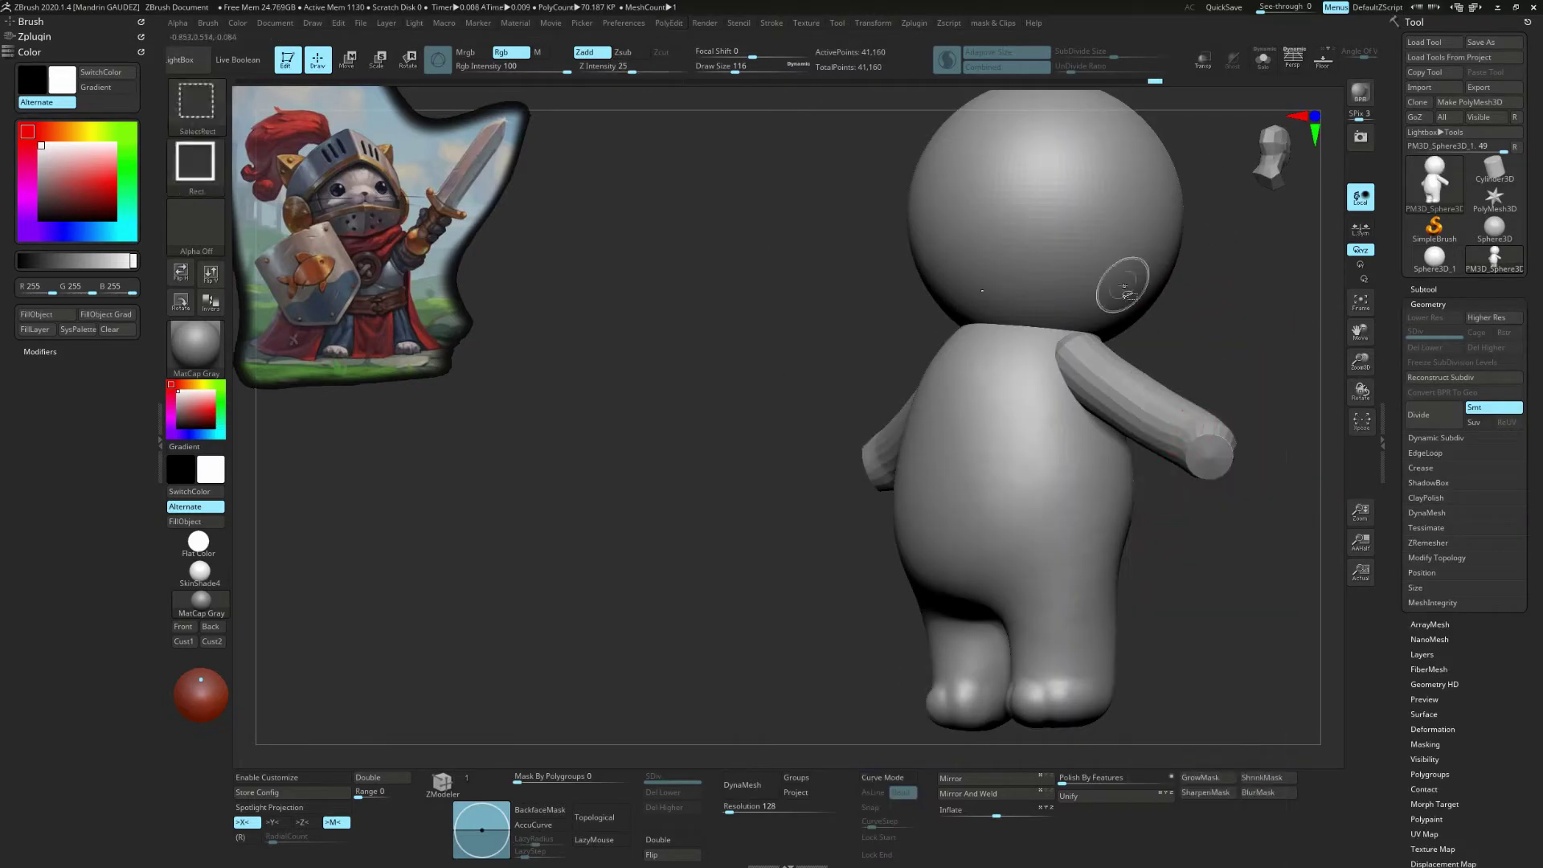
pyautogui.hotkey('ctrl', 'shift', 'z')
pyautogui.hotkey('ctrl', 'shift', 'z')
pyautogui.hotkey('ctrl', 'shift', 'z')
pyautogui.hotkey('ctrl', 'shift', 'z')
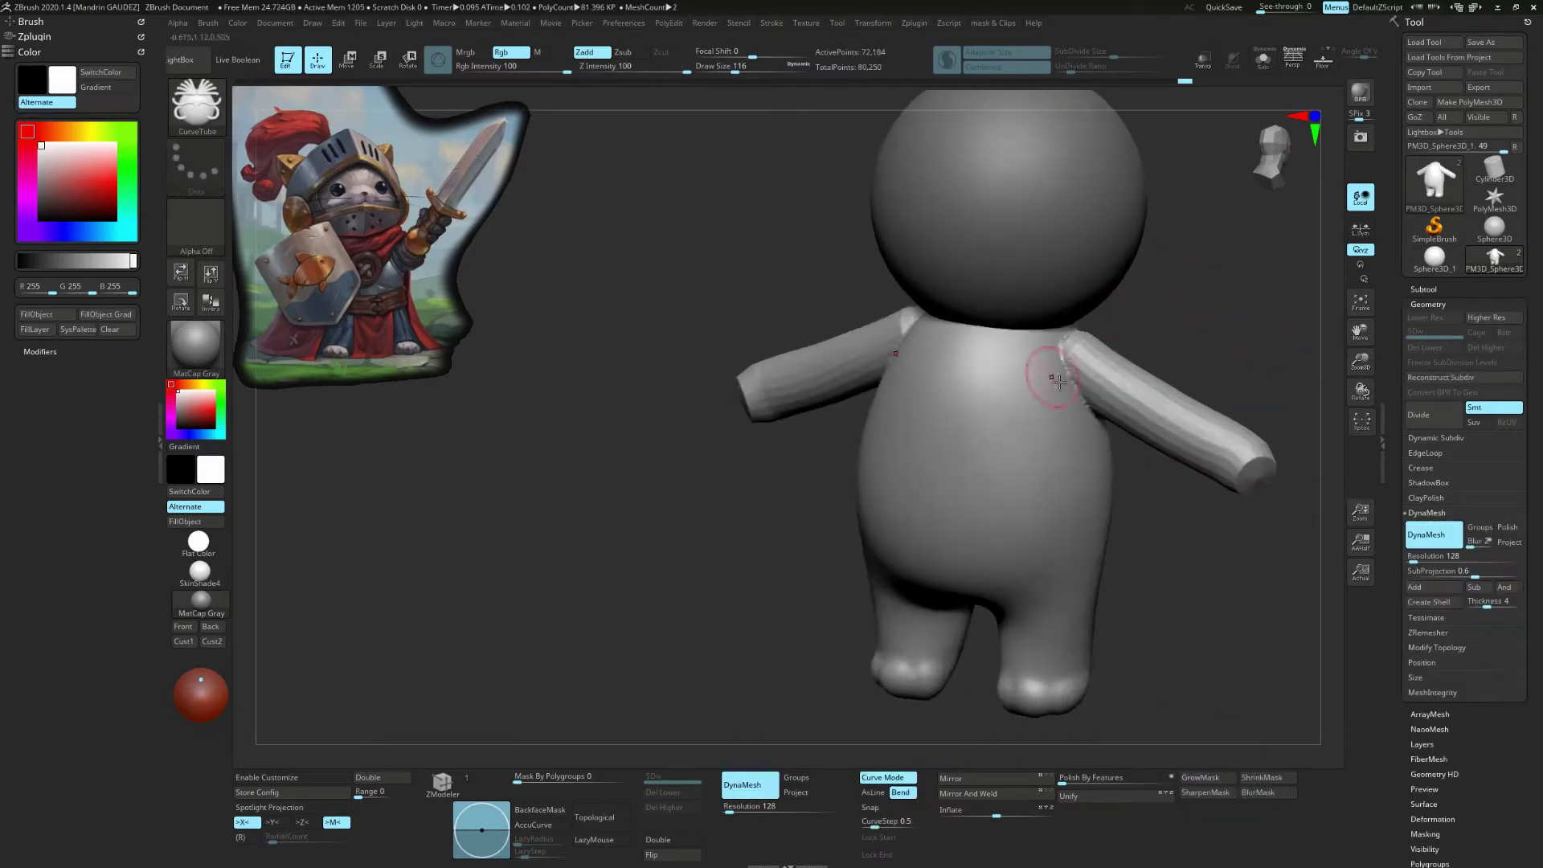
pyautogui.hotkey('ctrl', 'shift', 'z')
# Step: Build up the arm and reposition the head and body with the Move brush
pyautogui.hotkey('ctrl', 'shift', 'z')
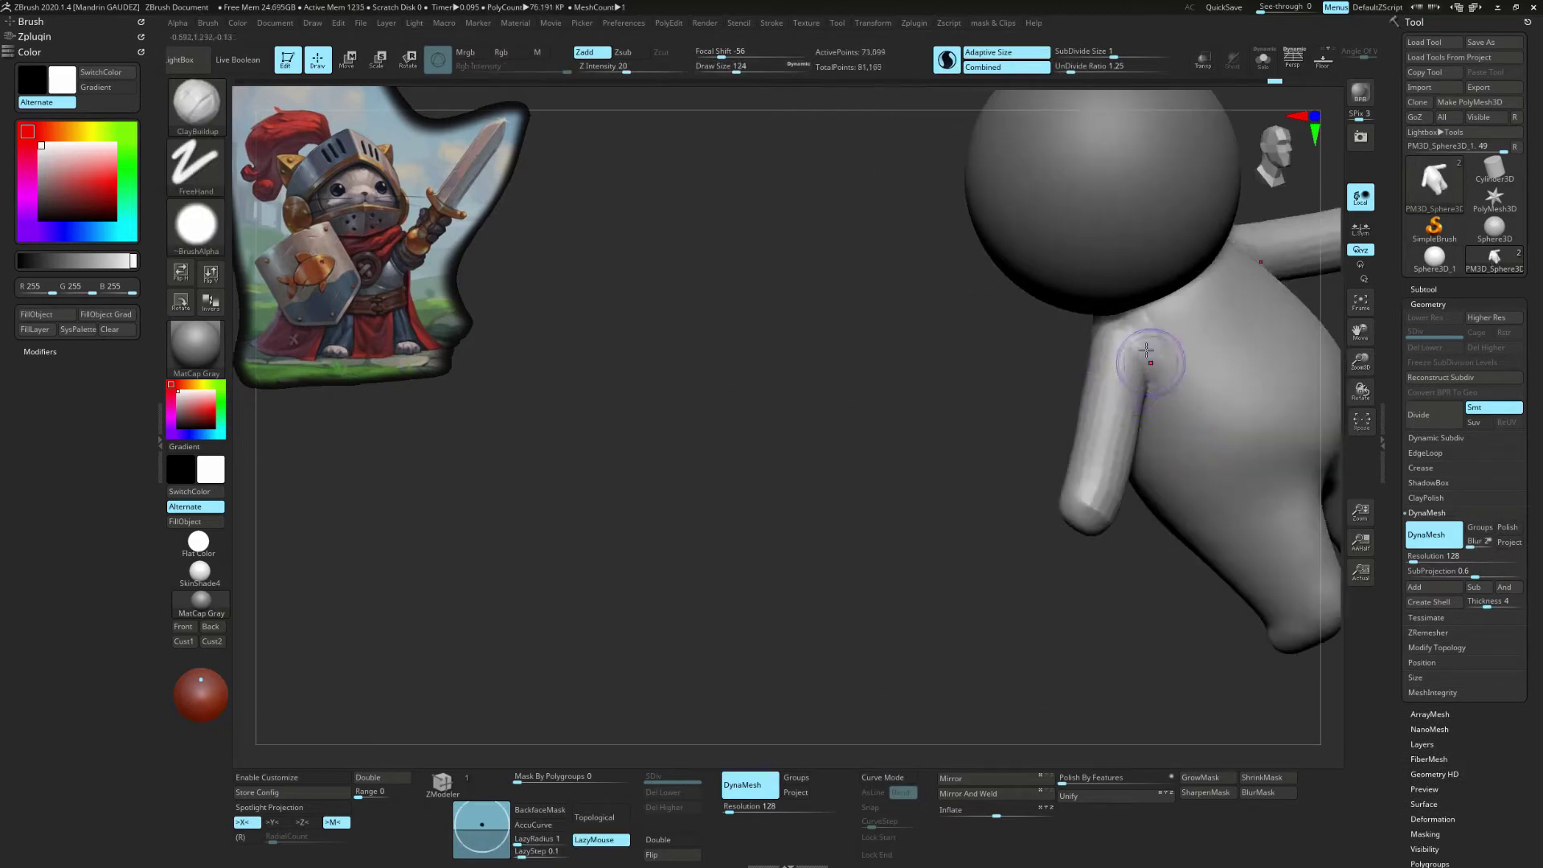
pyautogui.hotkey('ctrl', 'shift', 'z')
pyautogui.hotkey('ctrl', 'shift', 'z')
pyautogui.hotkey('ctrl', 'shift', 'z')
pyautogui.hotkey('ctrl', 'shift', 'z')
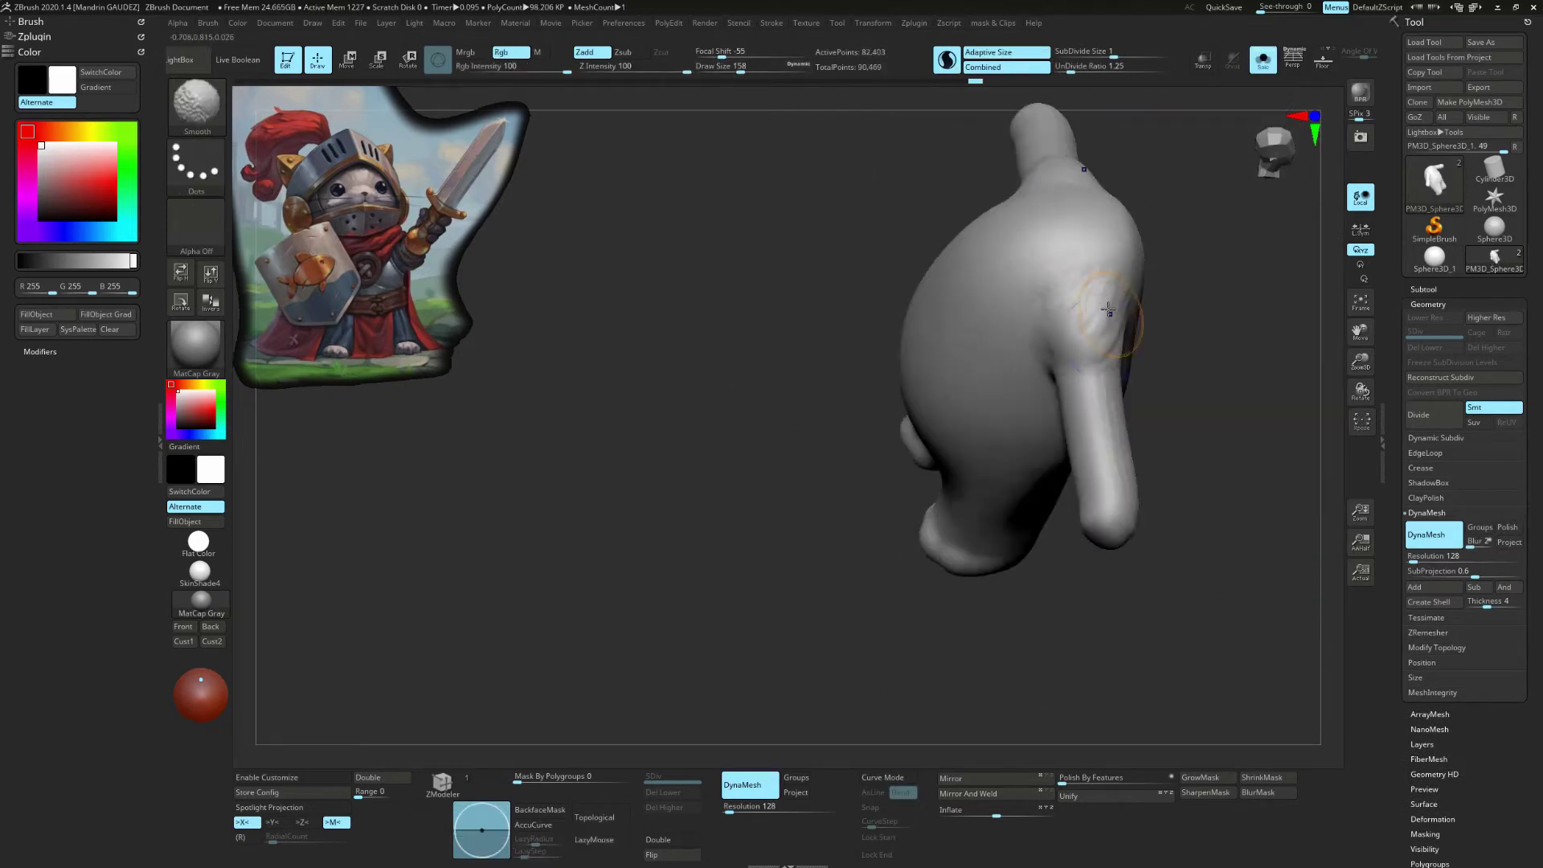
pyautogui.hotkey('ctrl', 'shift', 'z')
pyautogui.hotkey('ctrl', 'shift', 'z')
pyautogui.hotkey('ctrl', 'shift', 'z')
pyautogui.hotkey('ctrl', 'shift', 'z')
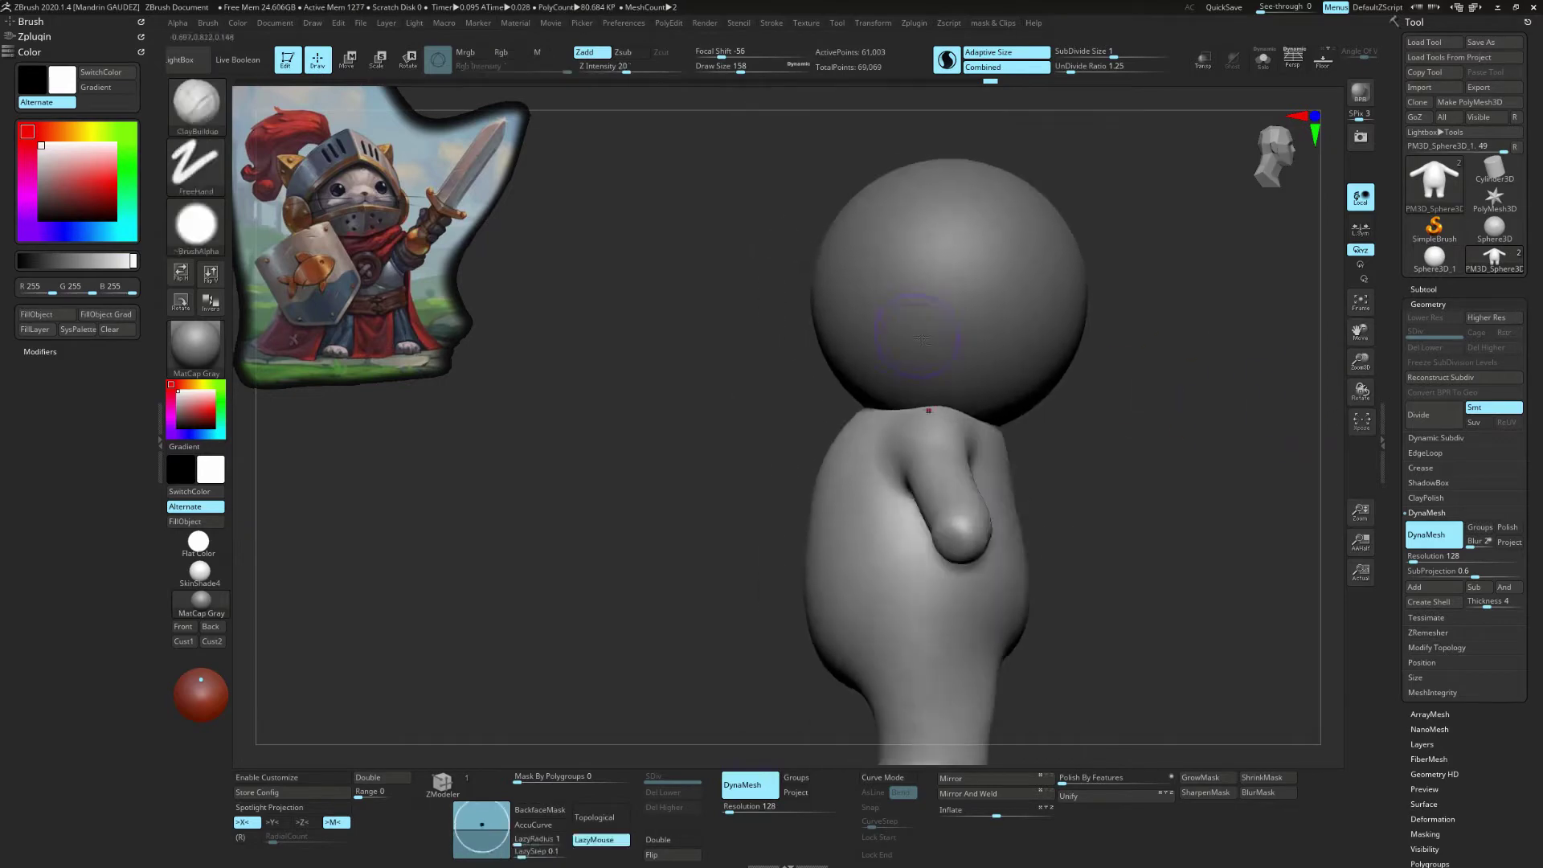
pyautogui.hotkey('ctrl', 'shift', 'z')
pyautogui.hotkey('ctrl', 'shift', 'z')
pyautogui.press('b')
pyautogui.press('m')
pyautogui.press('v')
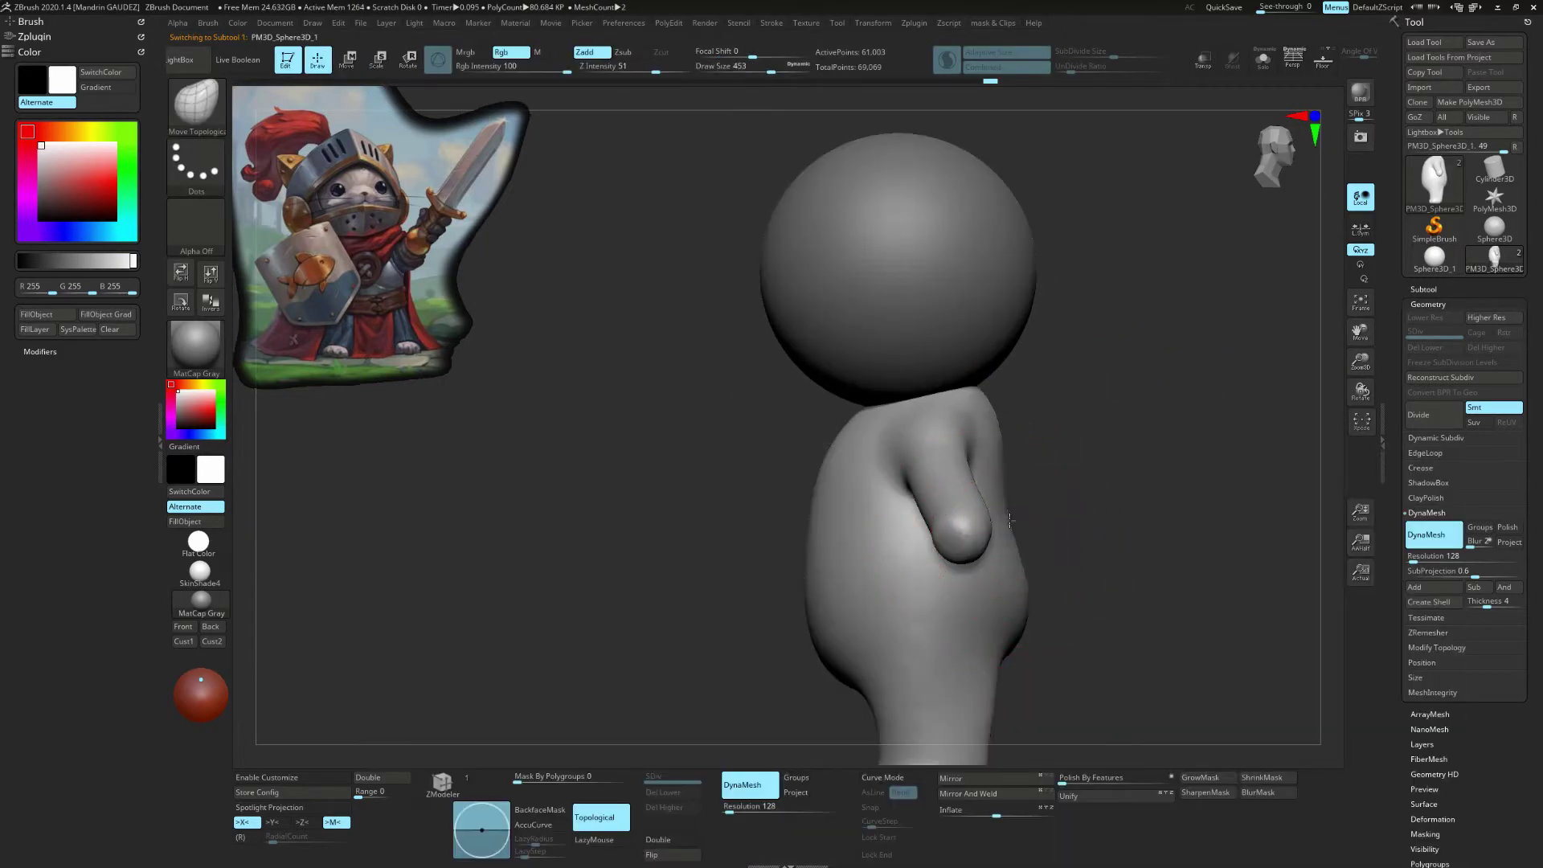
pyautogui.hotkey('ctrl', 'shift', 'z')
pyautogui.hotkey('ctrl', 'shift', 'z')
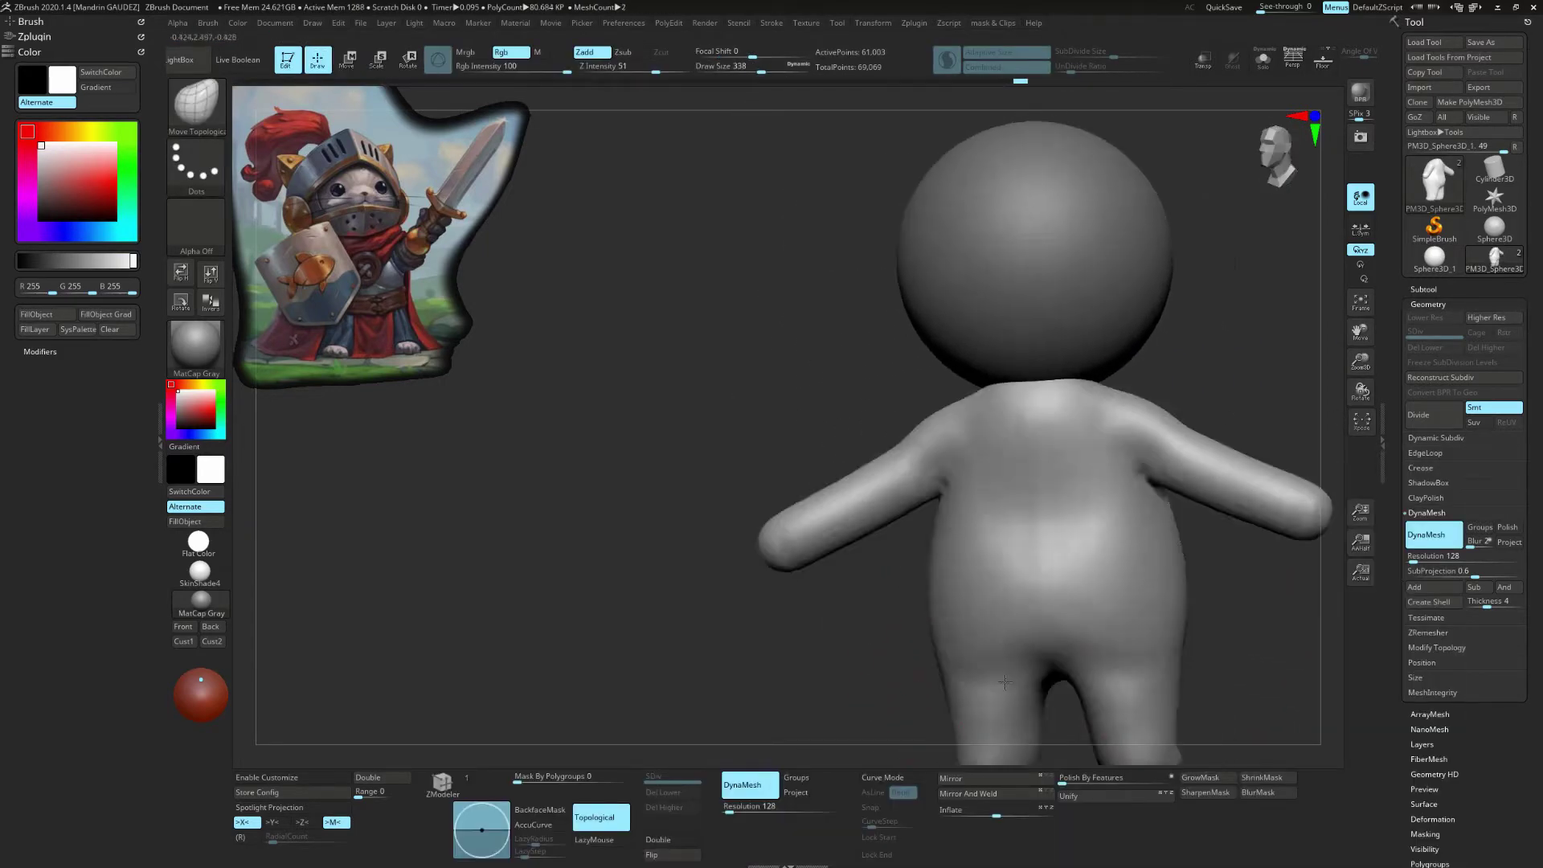
pyautogui.hotkey('ctrl', 'shift', 'z')
pyautogui.hotkey('ctrl', 'shift', 'z')
pyautogui.hotkey('ctrl', 'shift', 'z')
pyautogui.hotkey('ctrl', 'shift', 'z')
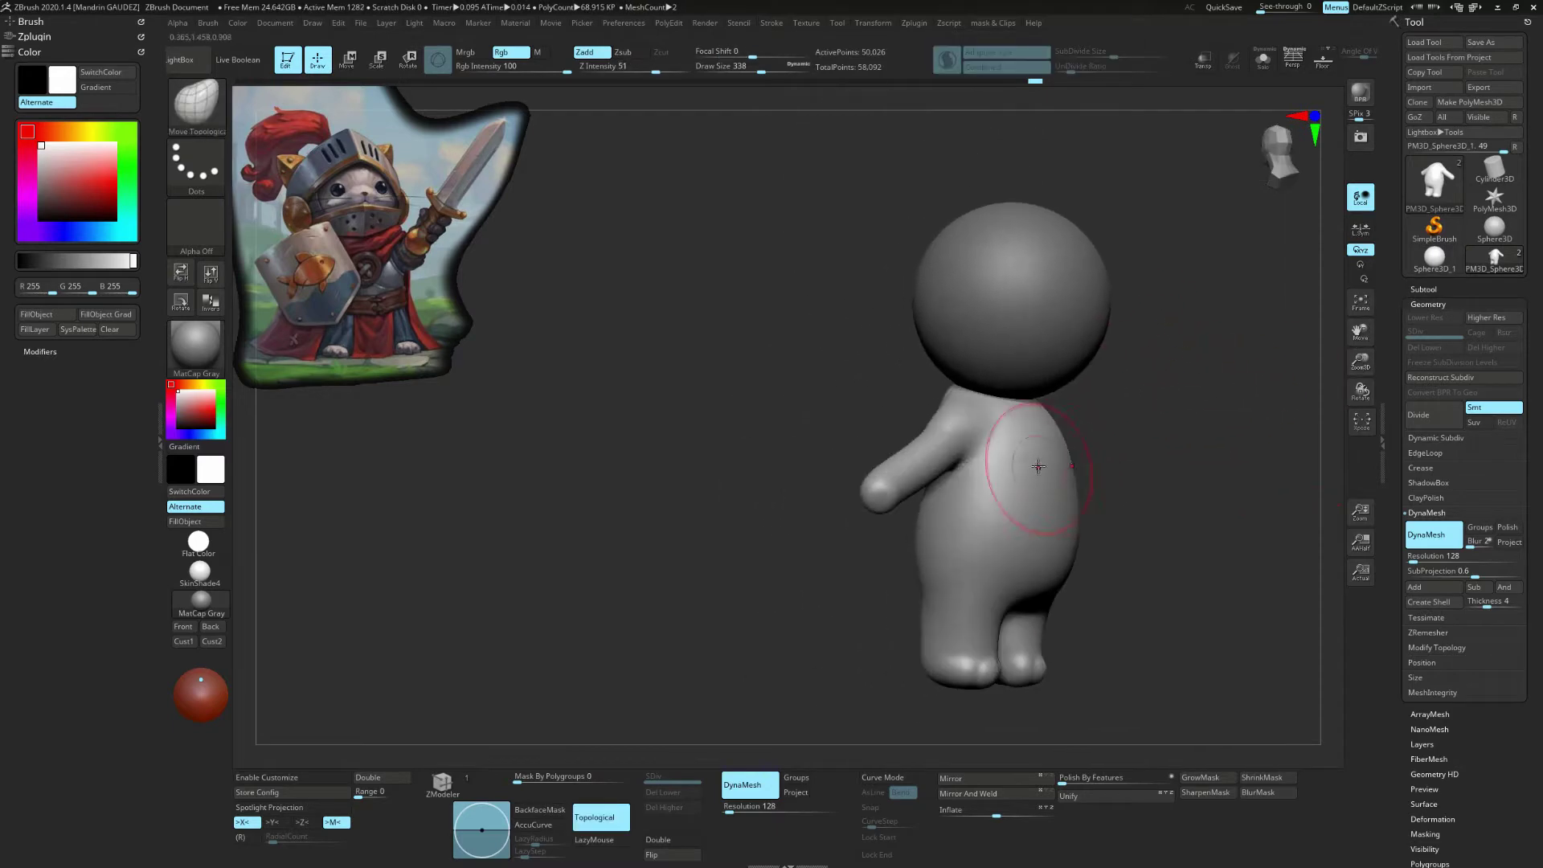
pyautogui.hotkey('ctrl', 'shift', 'z')
# Step: Refine both arms with ClayBuildup so they blend smoothly into the shoulders
pyautogui.press('b')
pyautogui.press('c')
pyautogui.press('b')
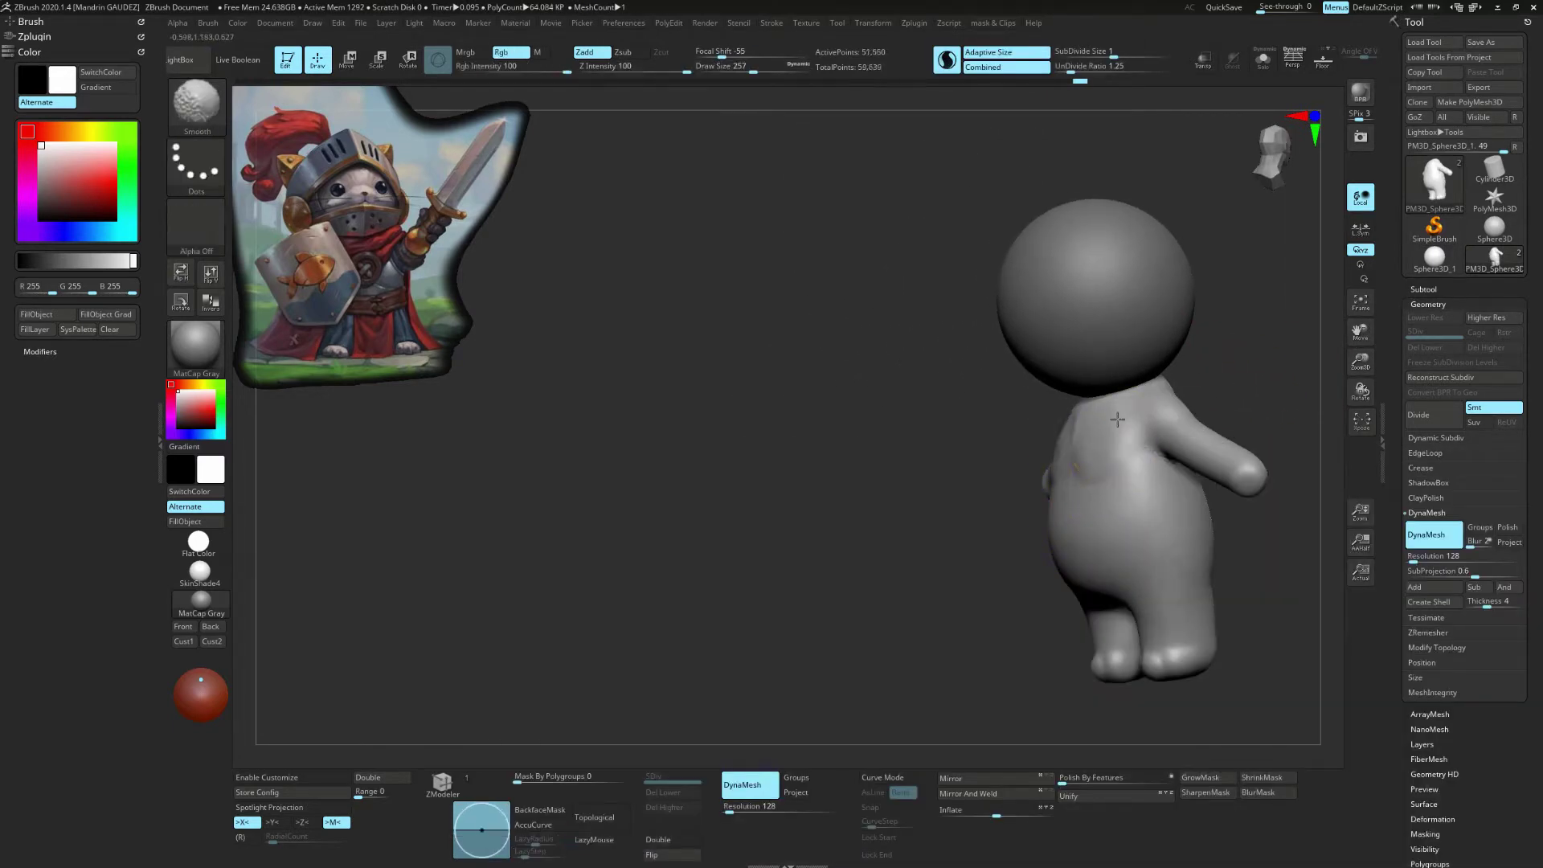
pyautogui.hotkey('ctrl', 'shift', 'z')
pyautogui.hotkey('ctrl', 'shift', 'z')
pyautogui.hotkey('ctrl', 'shift', 'z')
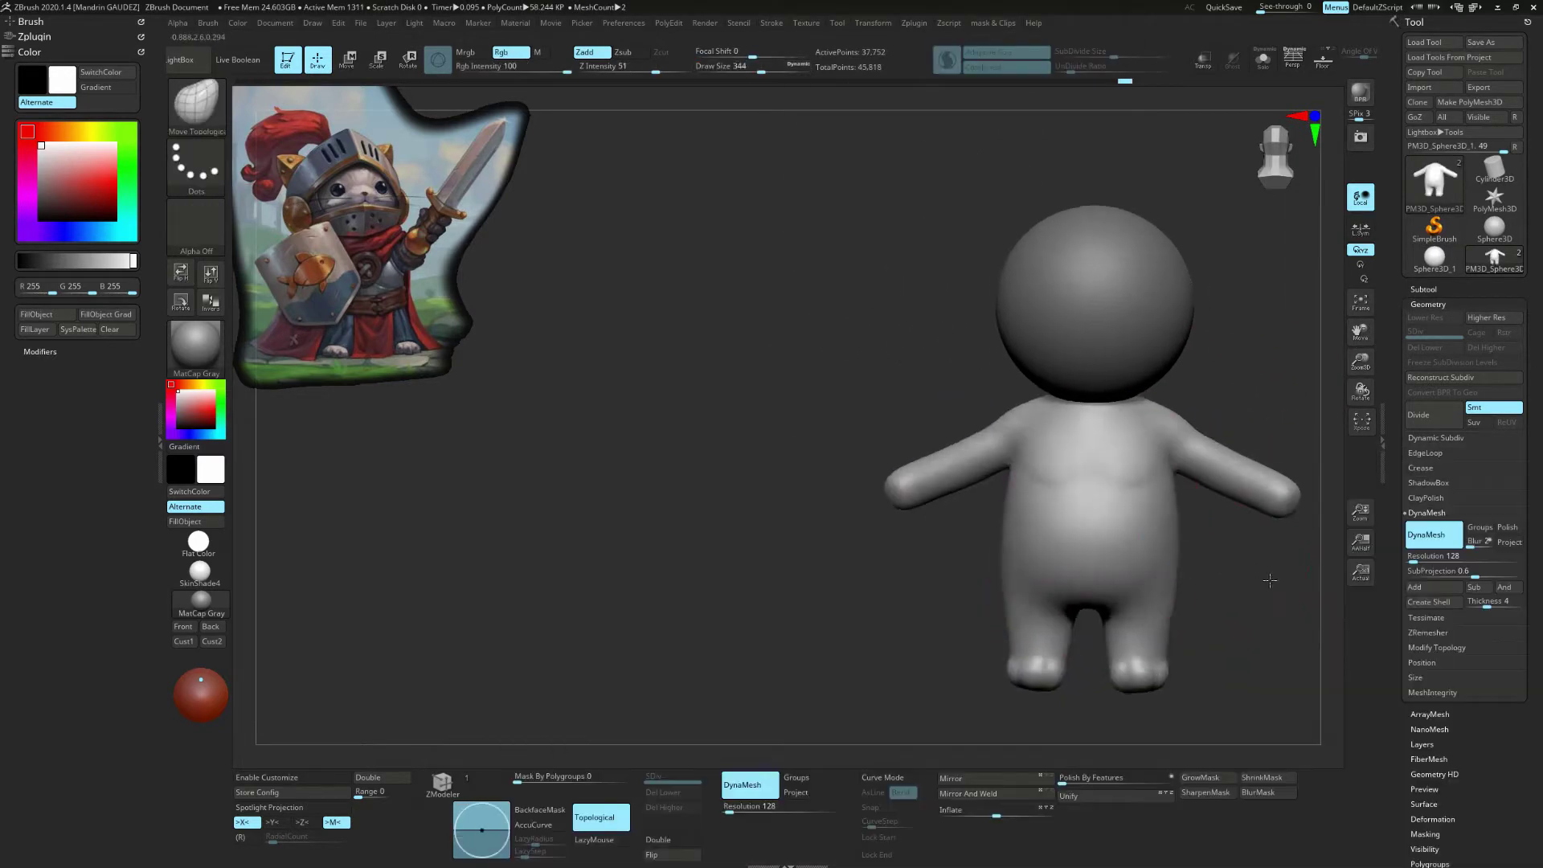
pyautogui.hotkey('ctrl', 'shift', 'z')
pyautogui.hotkey('ctrl', 'shift', 'z')
pyautogui.hotkey('ctrl', 'shift', 'z')
pyautogui.hotkey('ctrl', 'shift', 'z')
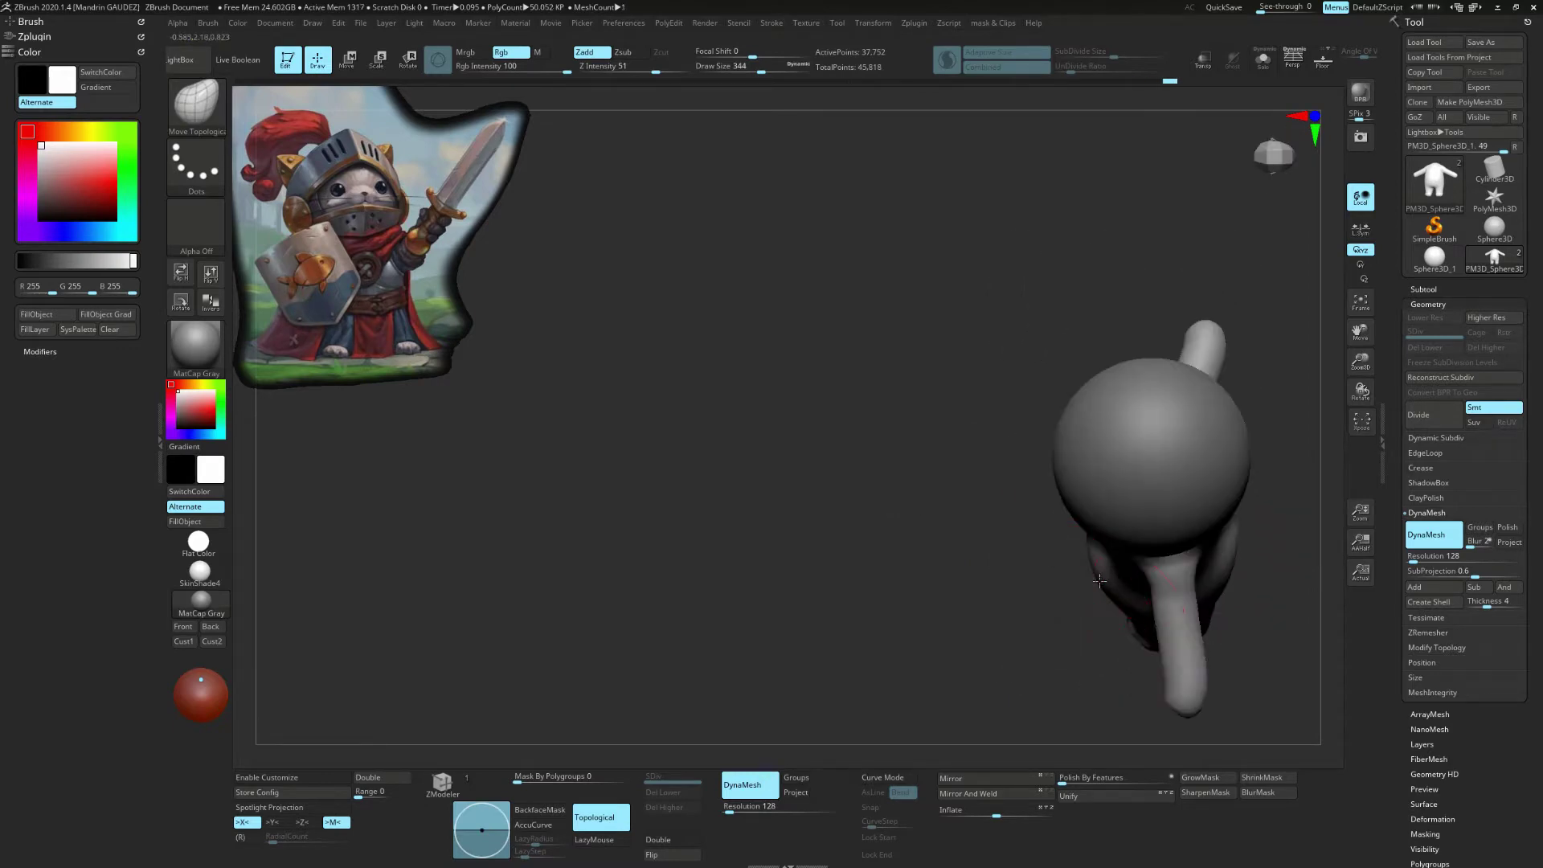
pyautogui.hotkey('ctrl', 'shift', 'z')
pyautogui.hotkey('ctrl', 'shift', 'z')
pyautogui.hotkey('ctrl', 'shift', 'z')
pyautogui.hotkey('ctrl', 'shift', 'z')
# Step: Draw the tail as a CurveTube off the back and isolate it with Solo
pyautogui.press('b')
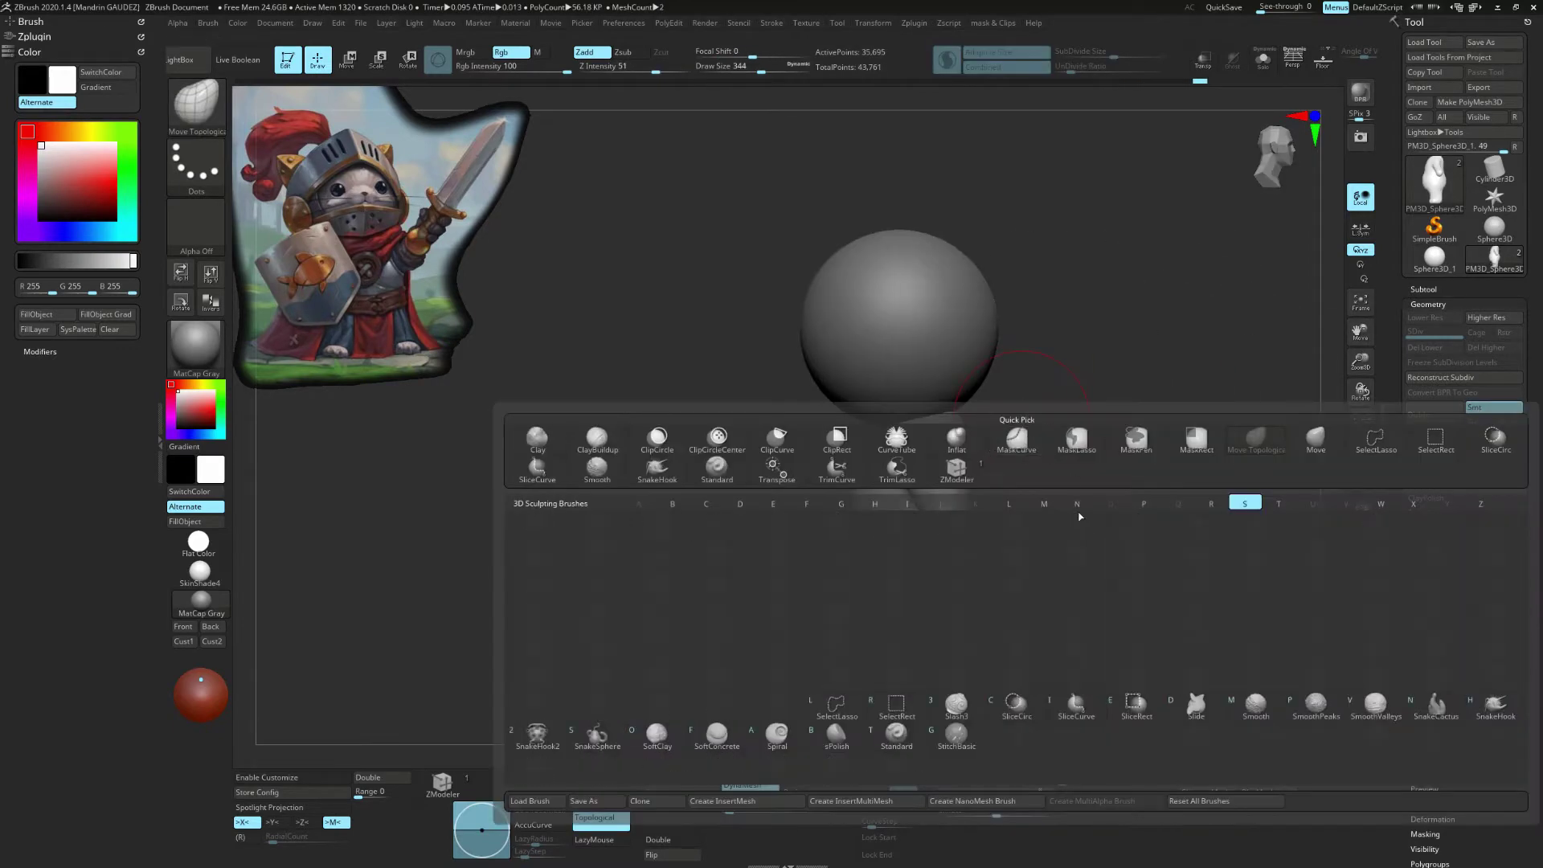
pyautogui.press('c')
pyautogui.press('t')
pyautogui.hotkey('ctrl', 'shift', 'z')
pyautogui.hotkey('ctrl', 'shift', 'z')
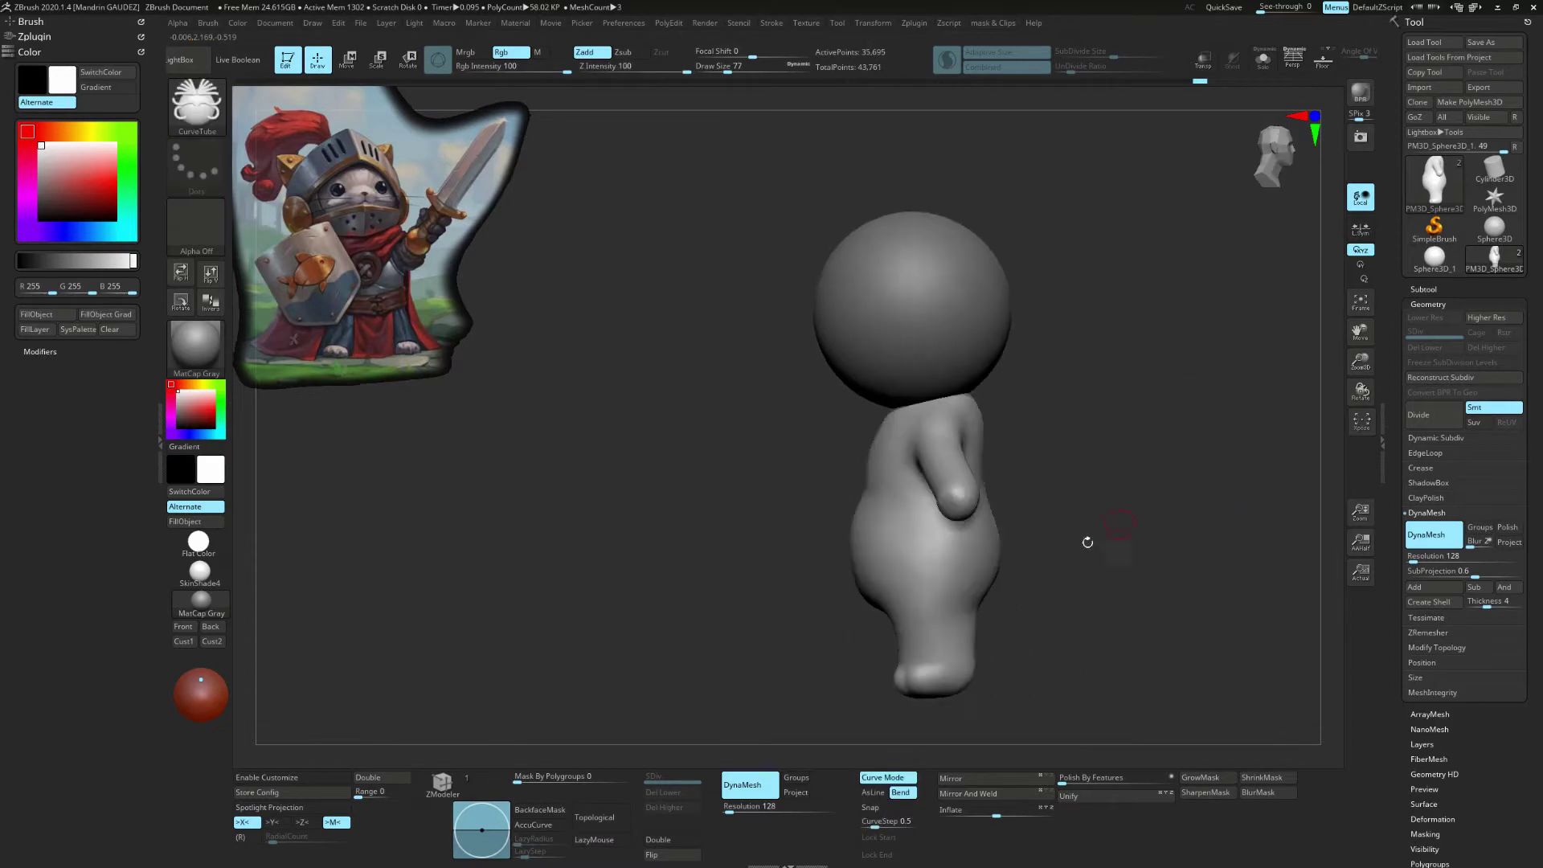
pyautogui.hotkey('ctrl', 'shift', 'z')
pyautogui.hotkey('ctrl', 'shift', 'z')
pyautogui.hotkey('ctrl', 'shift', 'z')
pyautogui.hotkey('ctrl', 'shift', 'z')
pyautogui.hotkey('ctrl', 'shift', 'z')
pyautogui.hotkey('ctrl', 'shift', 'z')
pyautogui.hotkey('ctrl', 'shift', 'z')
pyautogui.hotkey('ctrl', 'shift', 'z')
pyautogui.hotkey('ctrl', 'shift', 'z')
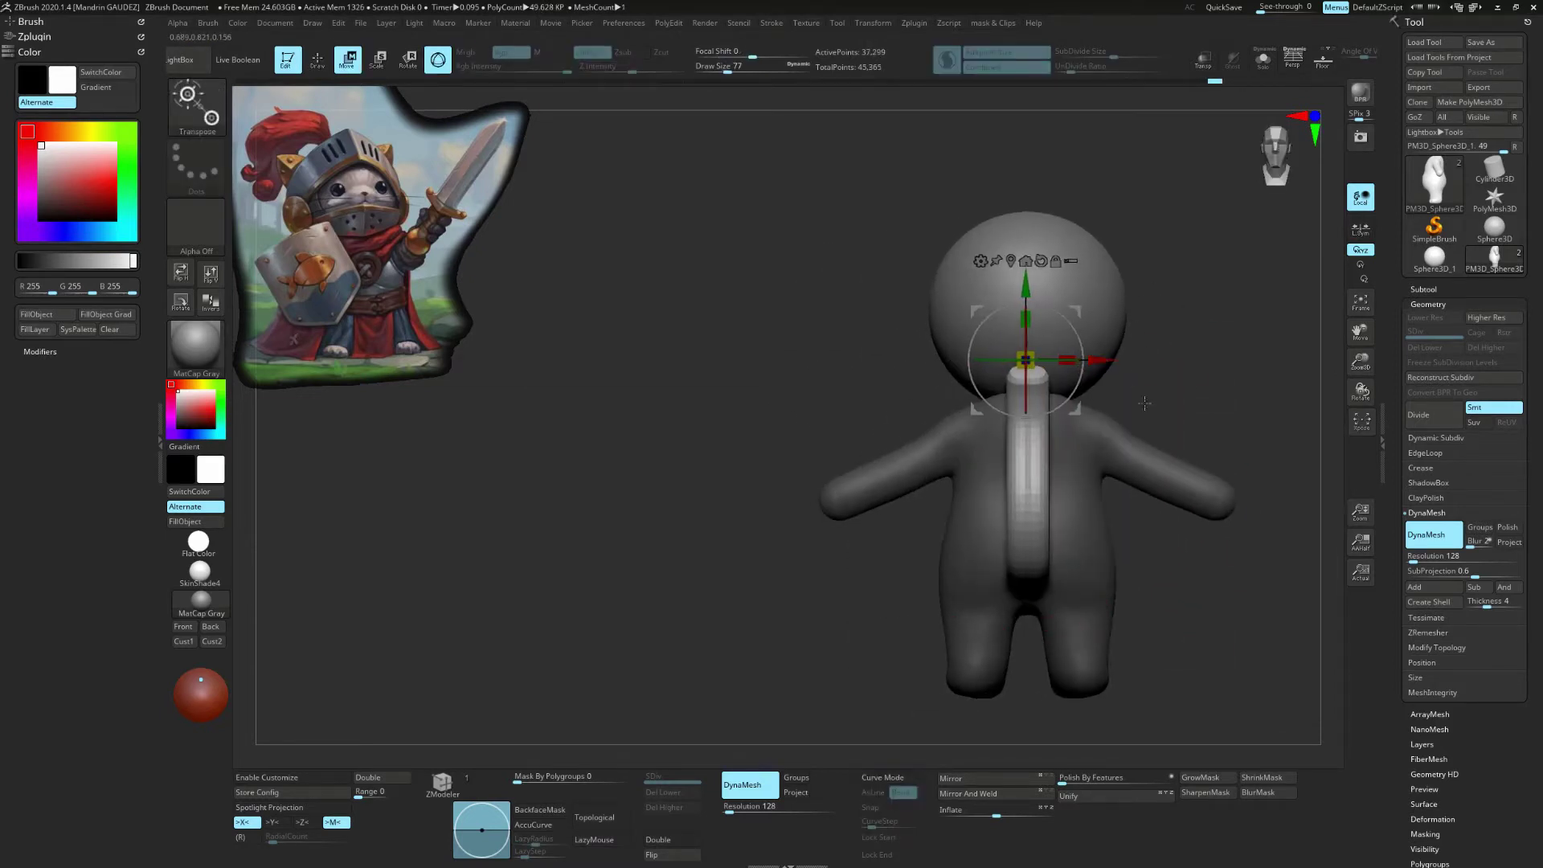
pyautogui.hotkey('ctrl', 'shift', 'z')
pyautogui.hotkey('ctrl', 'shift', 'z')
pyautogui.hotkey('ctrl', 'shift', 'z')
pyautogui.hotkey('ctrl', 'shift', 'z')
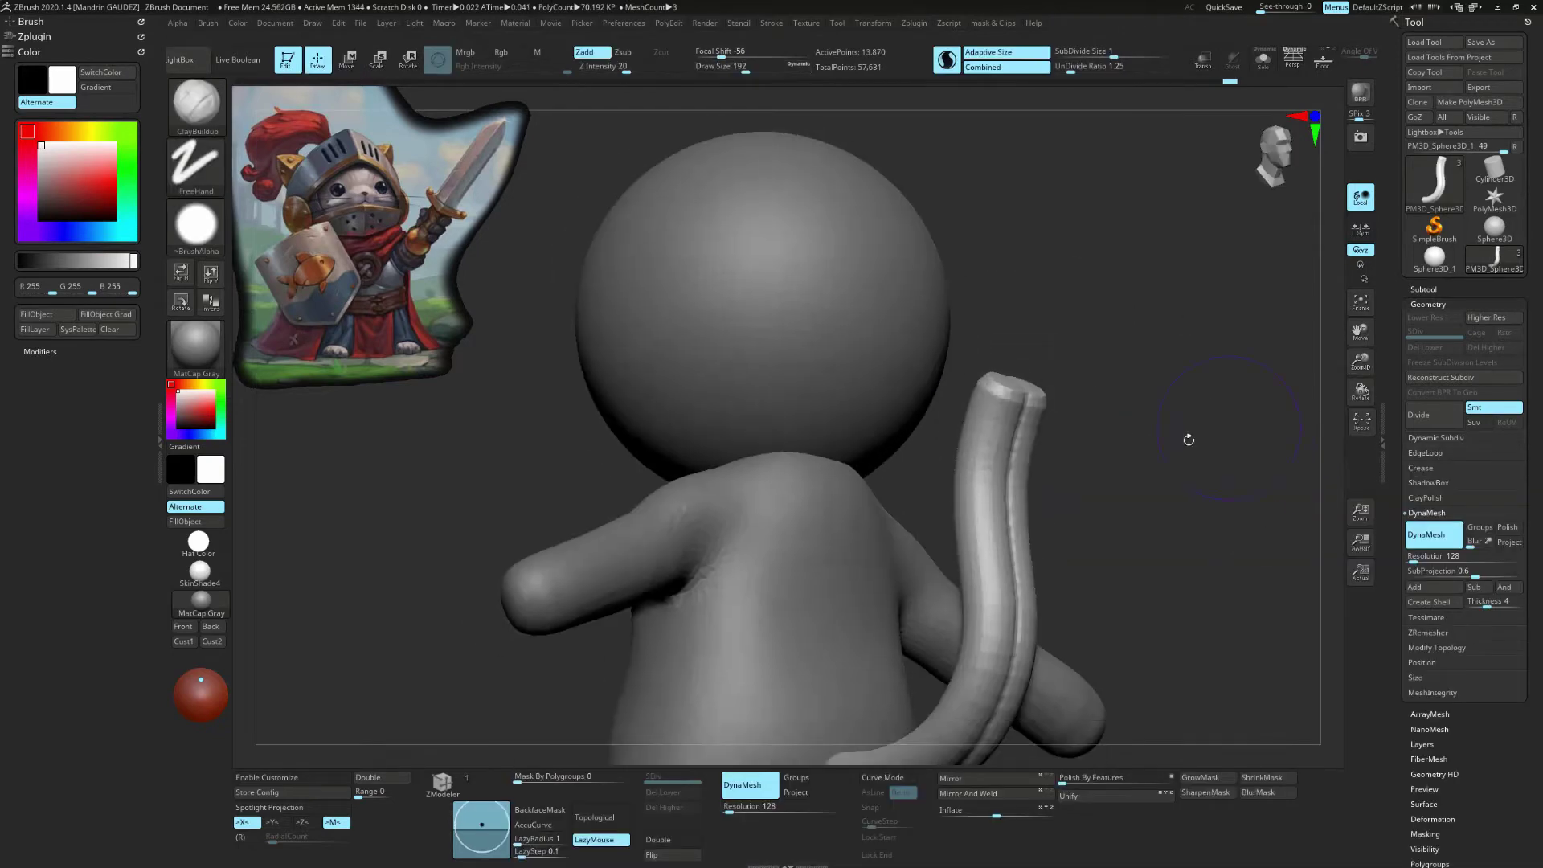
pyautogui.hotkey('ctrl', 'shift', 'z')
pyautogui.hotkey('ctrl', 'shift', 'z')
pyautogui.hotkey('ctrl', 'shift', 'z')
pyautogui.hotkey('ctrl', 'shift', 'z')
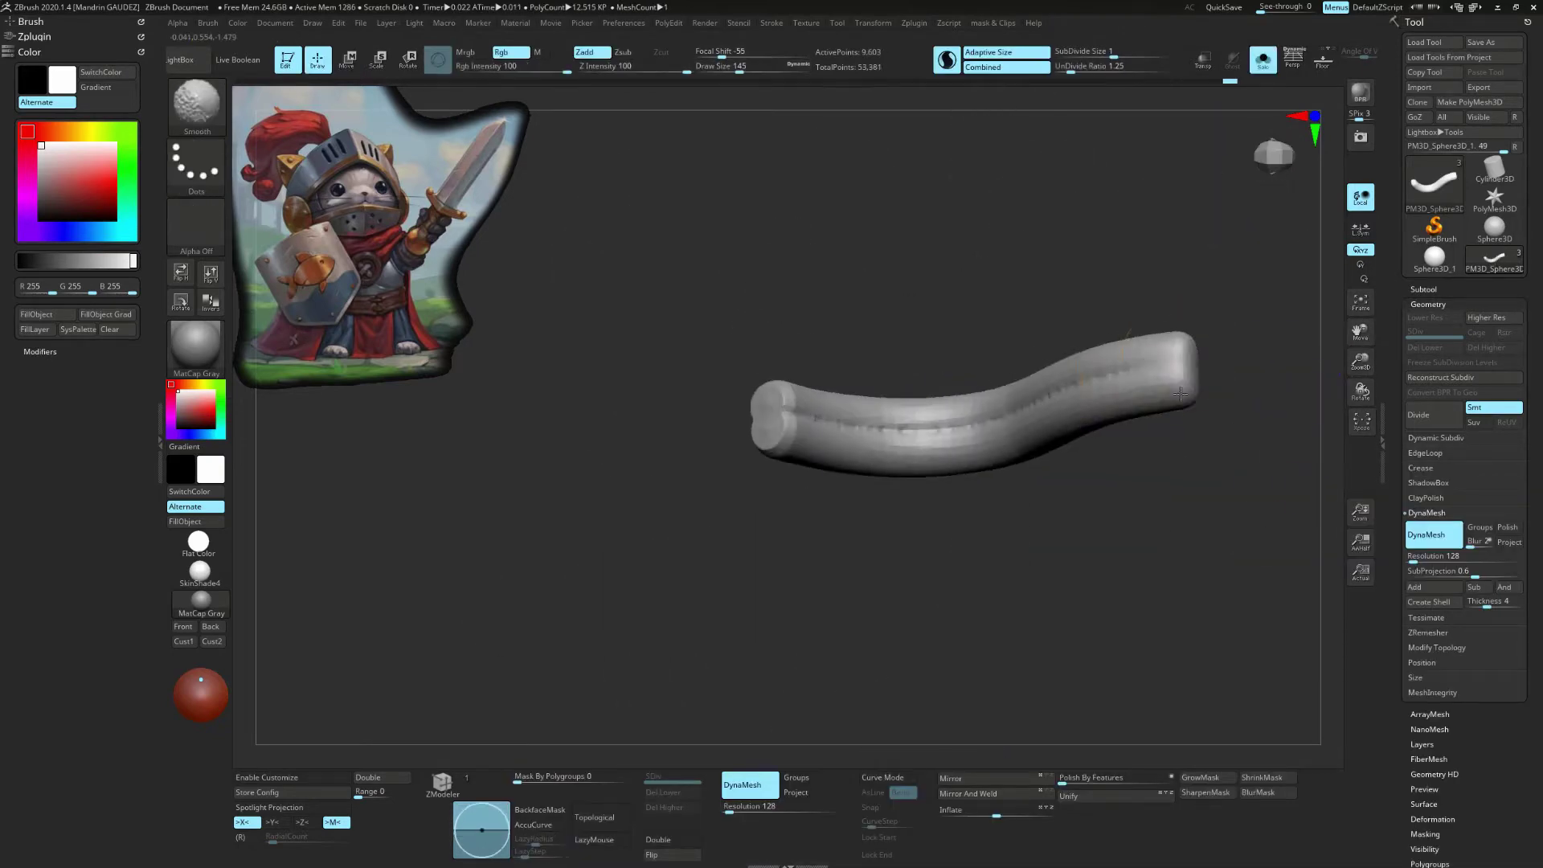
# Step: Bend the soloed tail into a J-shaped curve and even out its line
pyautogui.hotkey('ctrl', 'shift', 'z')
pyautogui.hotkey('ctrl', 'shift', 'z')
pyautogui.hotkey('ctrl', 'shift', 'z')
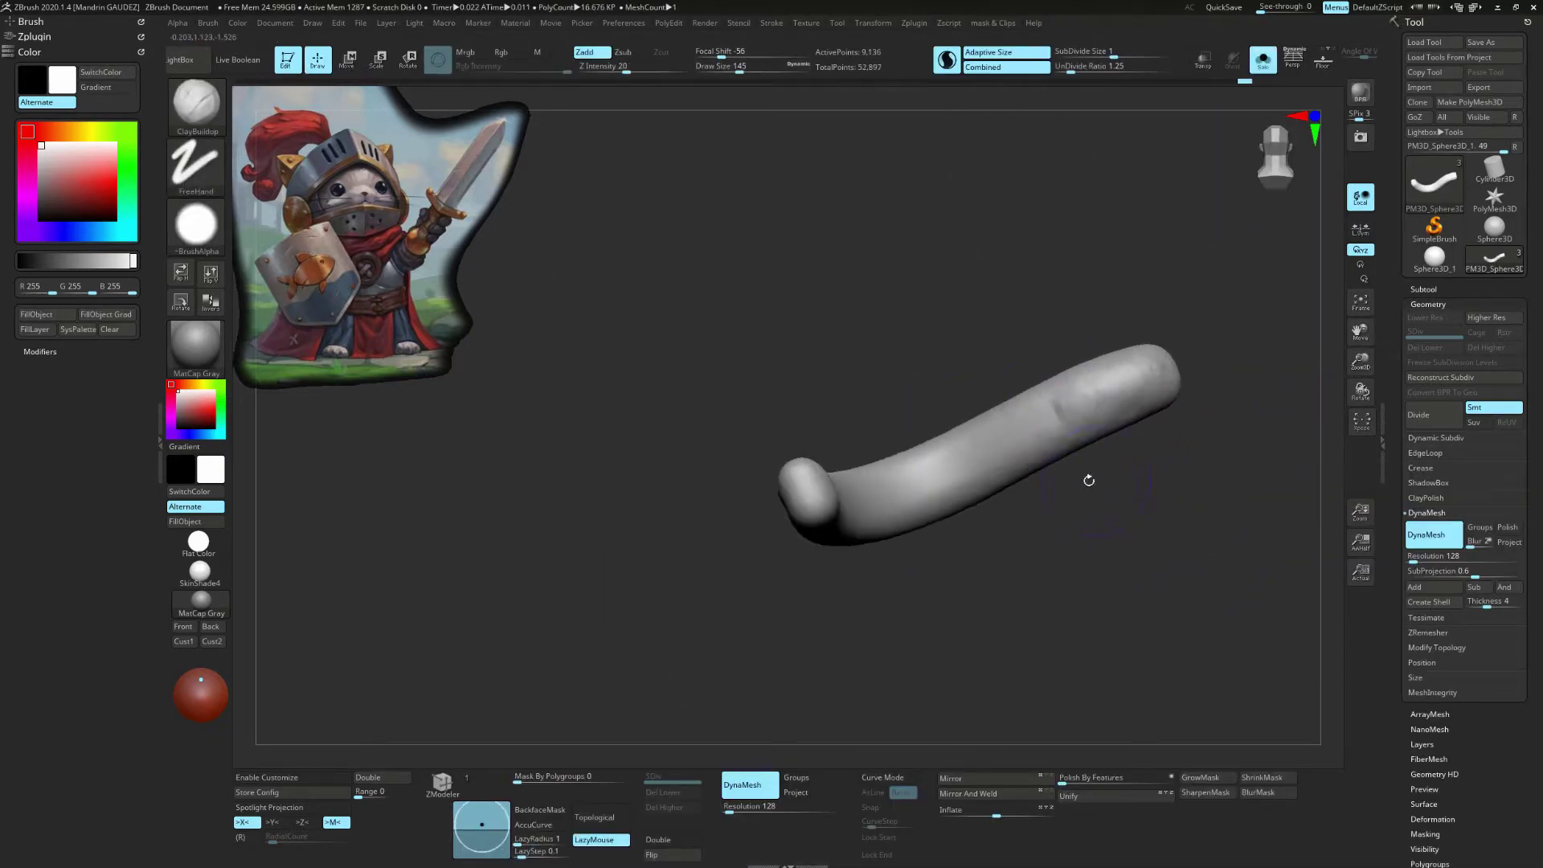
pyautogui.hotkey('ctrl', 'shift', 'z')
pyautogui.hotkey('ctrl', 'shift', 'z')
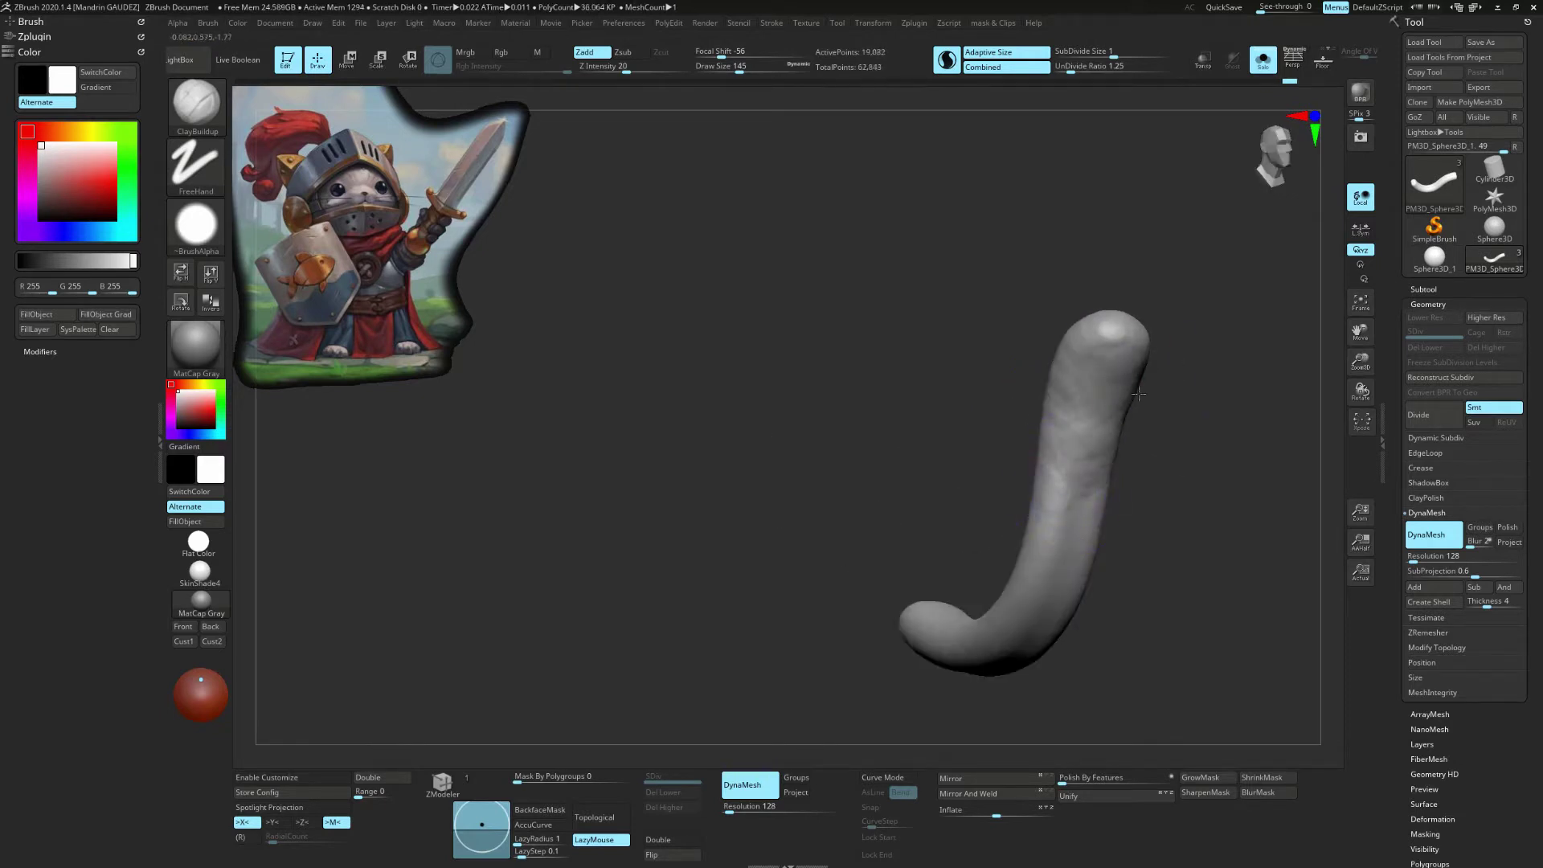
pyautogui.hotkey('ctrl', 'shift', 'z')
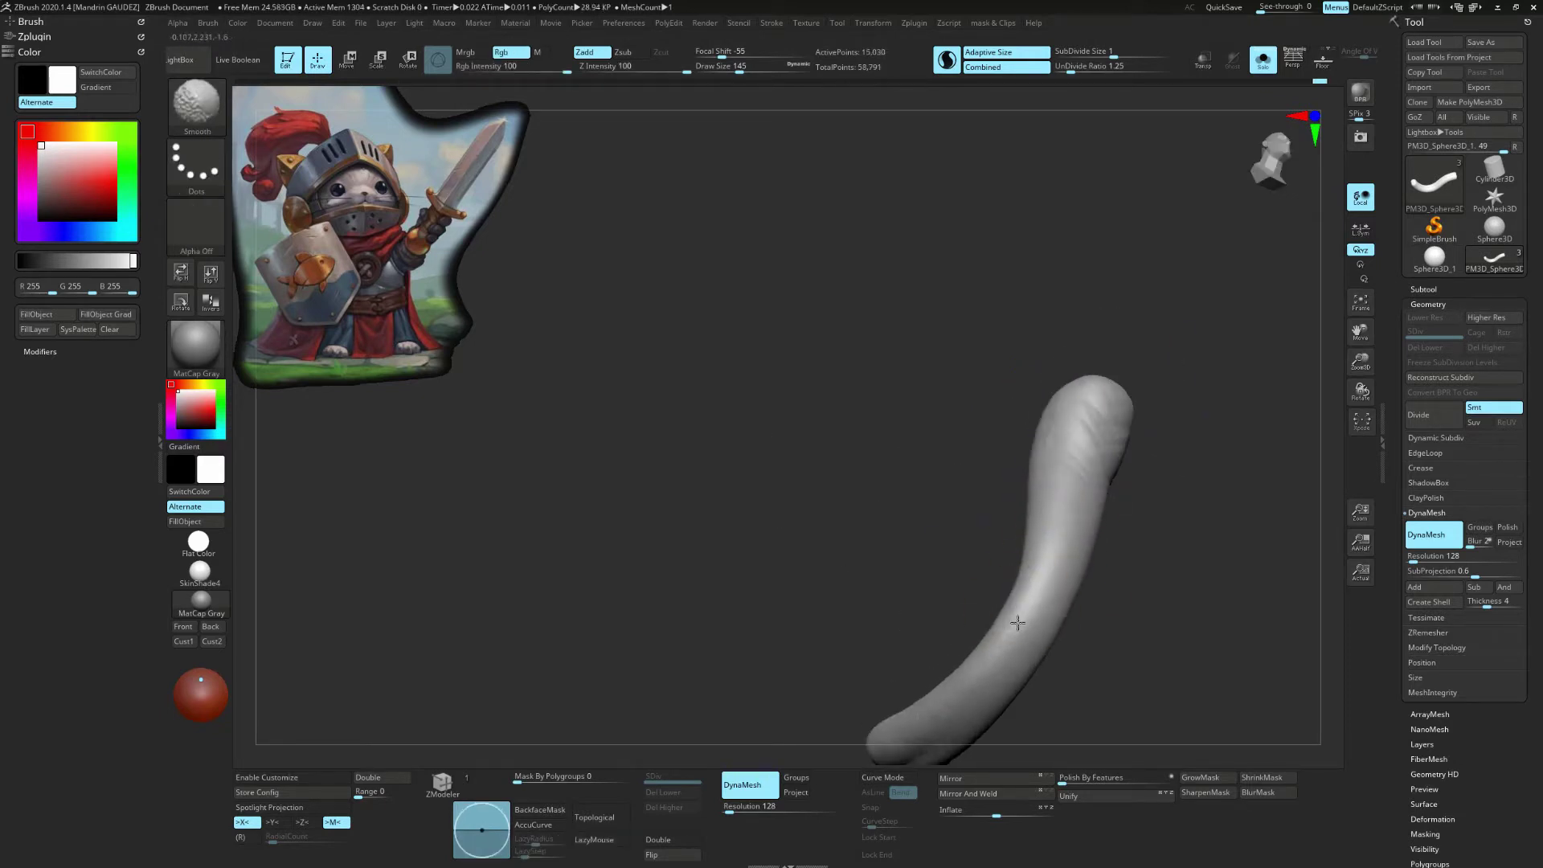
pyautogui.hotkey('ctrl', 'z')
pyautogui.hotkey('ctrl', 'z')
pyautogui.hotkey('ctrl', 'z')
pyautogui.hotkey('ctrl', 'shift', 'z')
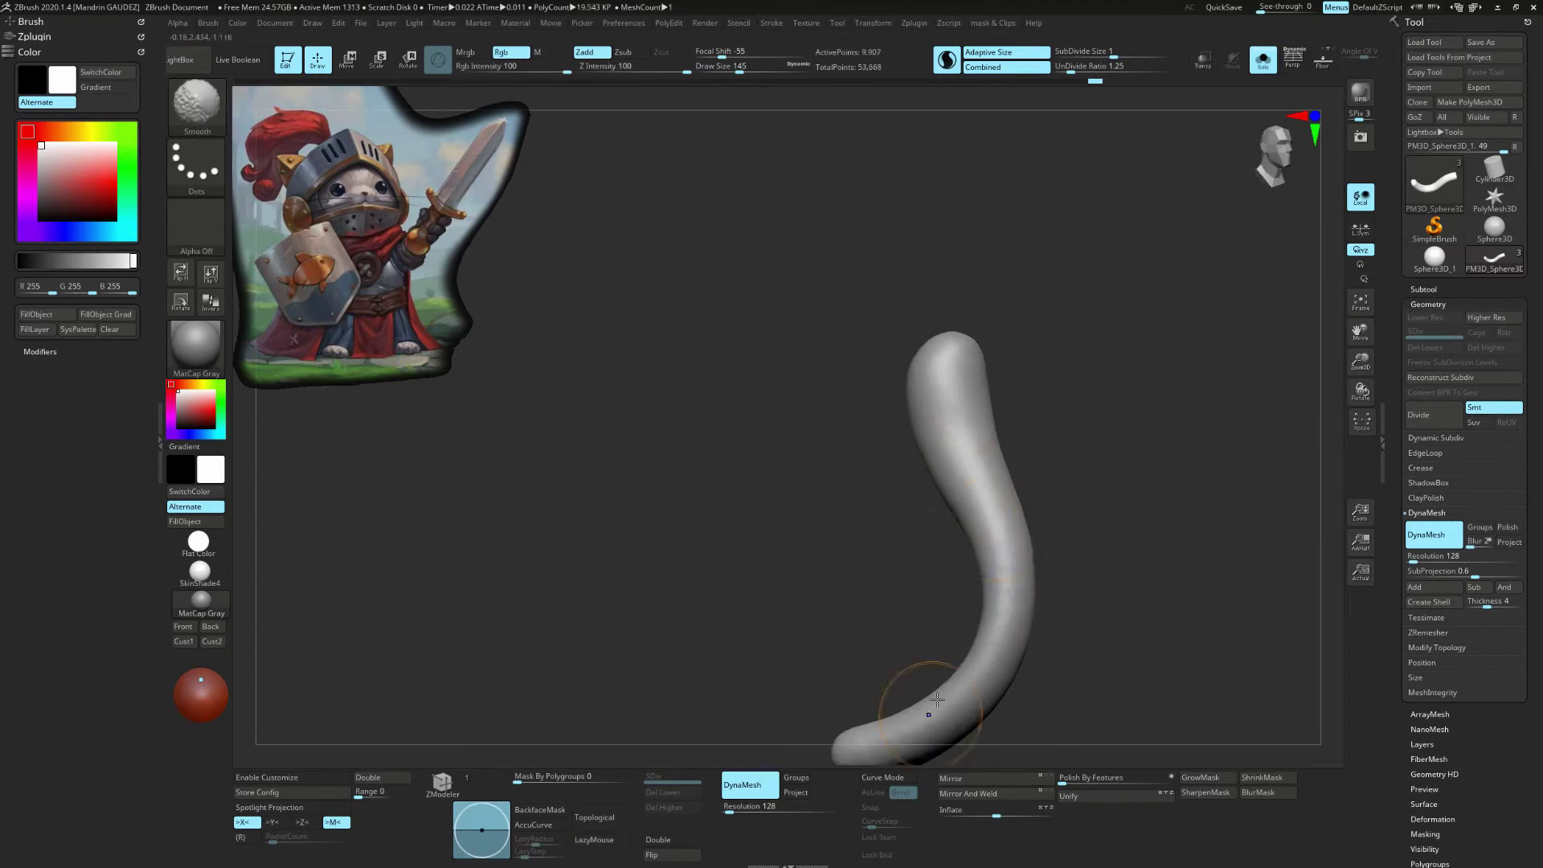
pyautogui.hotkey('ctrl', 'shift', 'z')
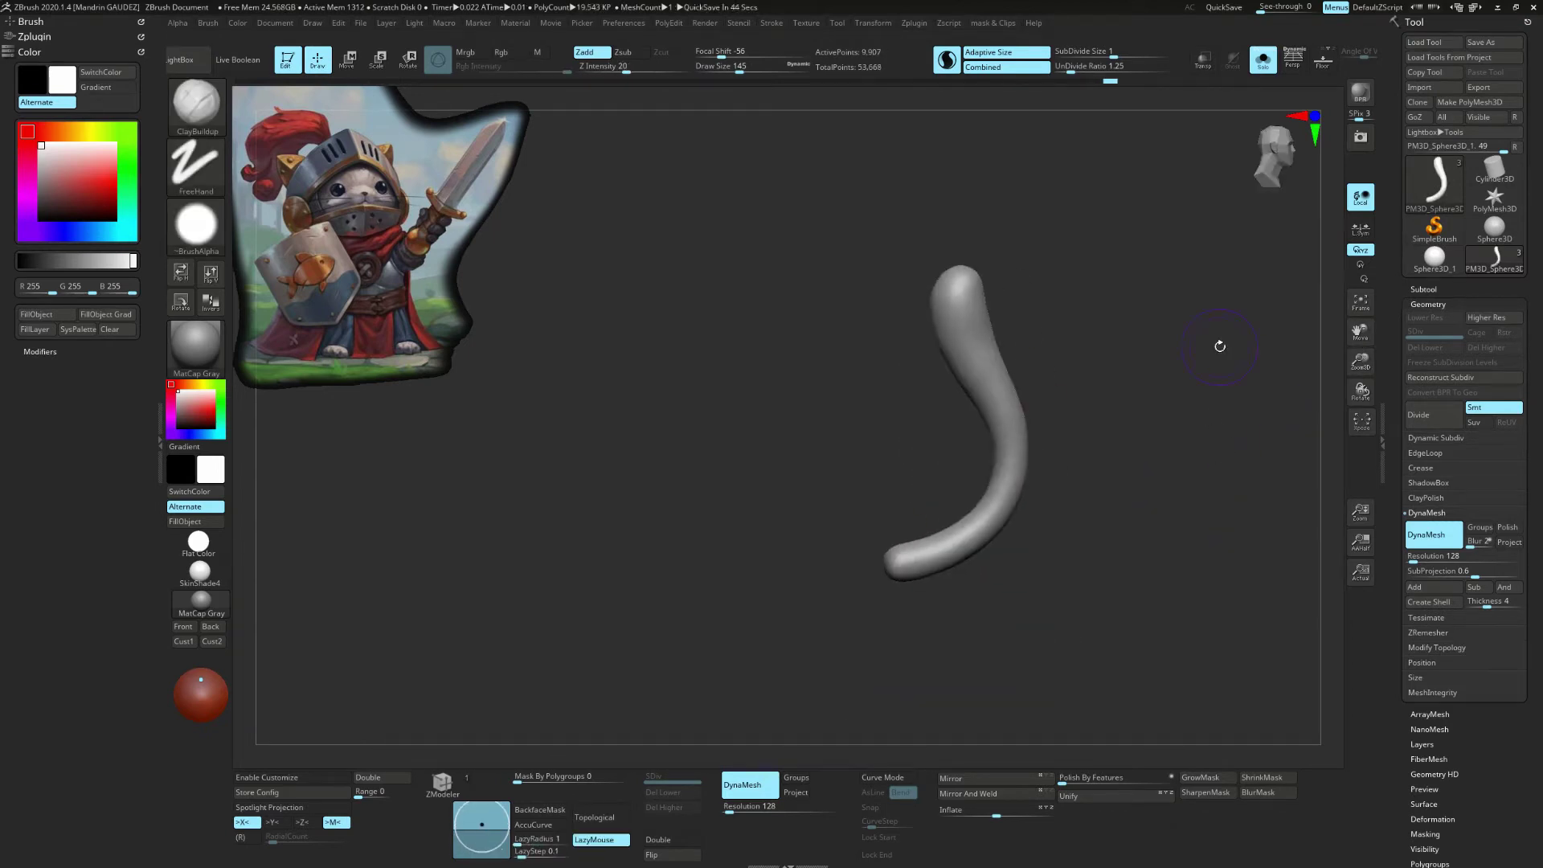
# Step: Thicken the tail with ClayBuildup, then attach its tip to the body in front view
pyautogui.hotkey('ctrl', 'shift', 'z')
pyautogui.hotkey('ctrl', 'shift', 'z')
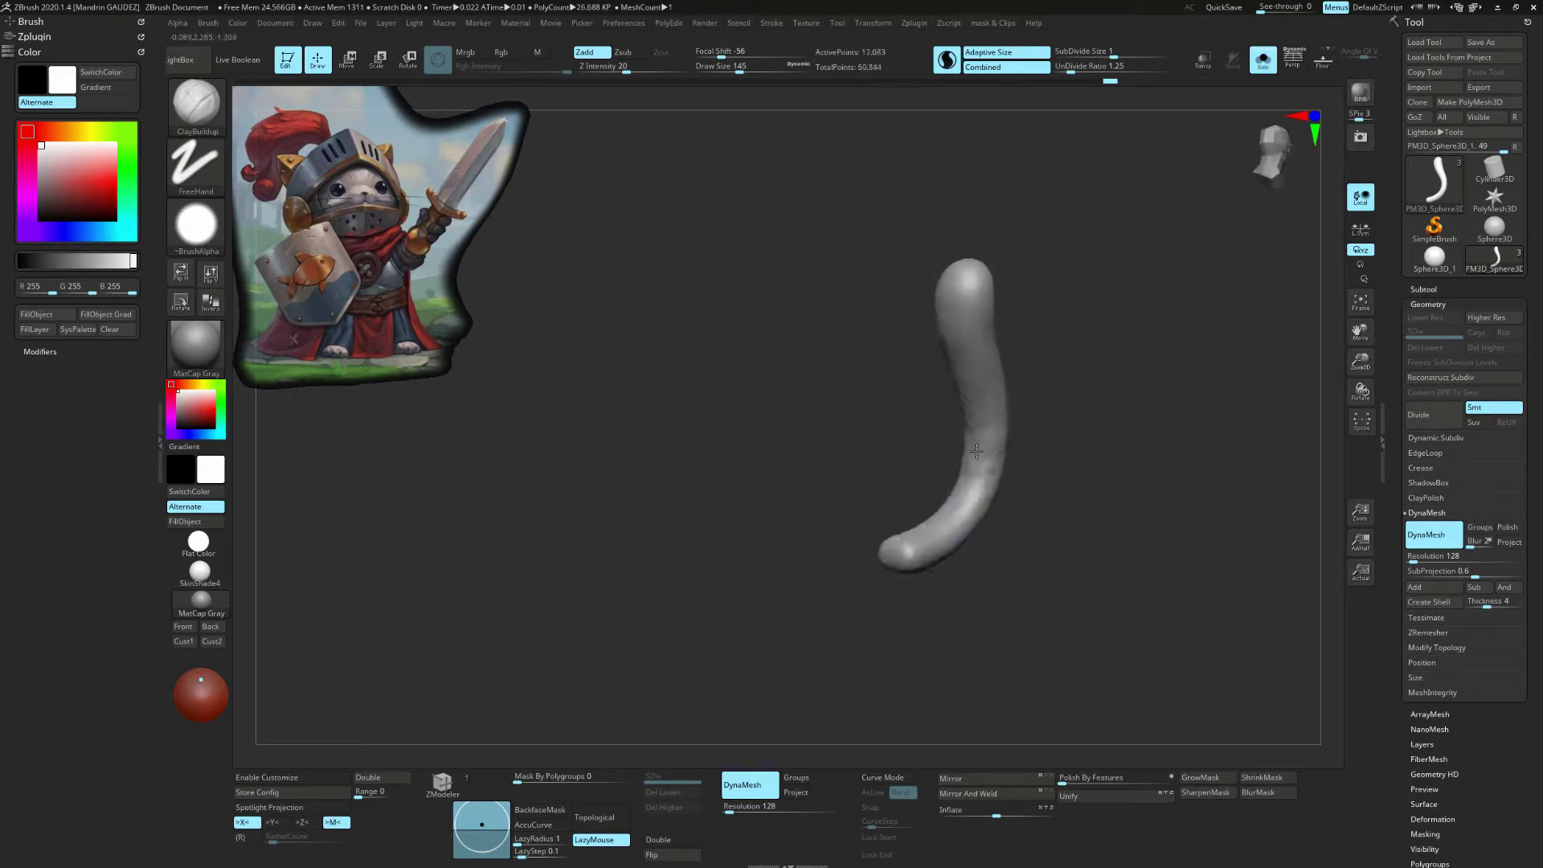
pyautogui.hotkey('ctrl', 'shift', 'z')
pyautogui.hotkey('ctrl', 'shift', 'z')
pyautogui.hotkey('ctrl', 'shift', 'z')
pyautogui.hotkey('ctrl', 'shift', 'z')
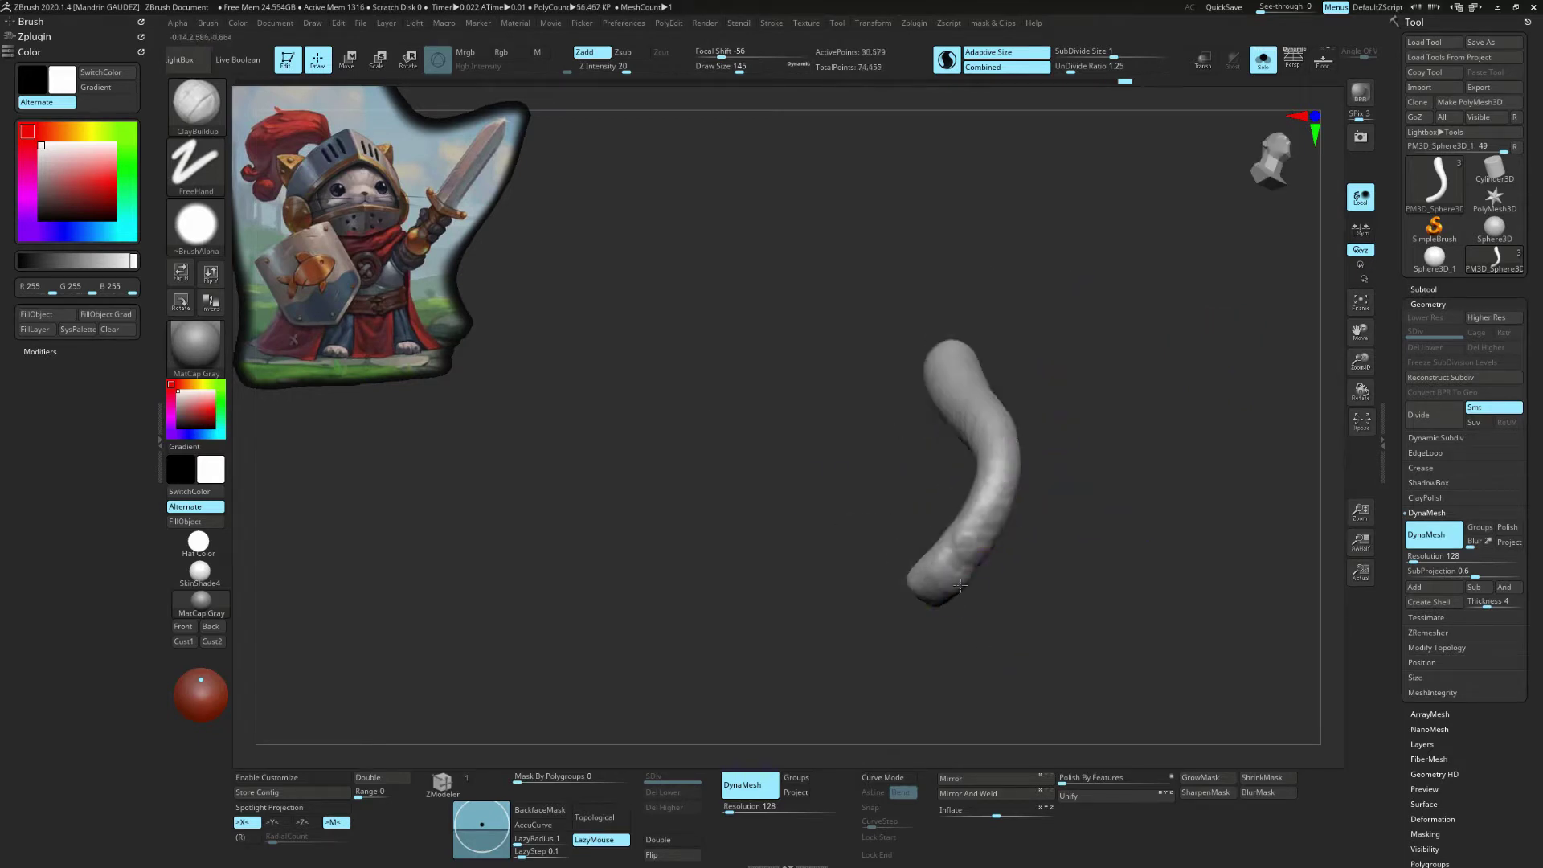
pyautogui.hotkey('ctrl', 'shift', 'z')
pyautogui.hotkey('ctrl', 'shift', 'z')
pyautogui.hotkey('ctrl', 'shift', 'z')
pyautogui.hotkey('ctrl', 'shift', 'z')
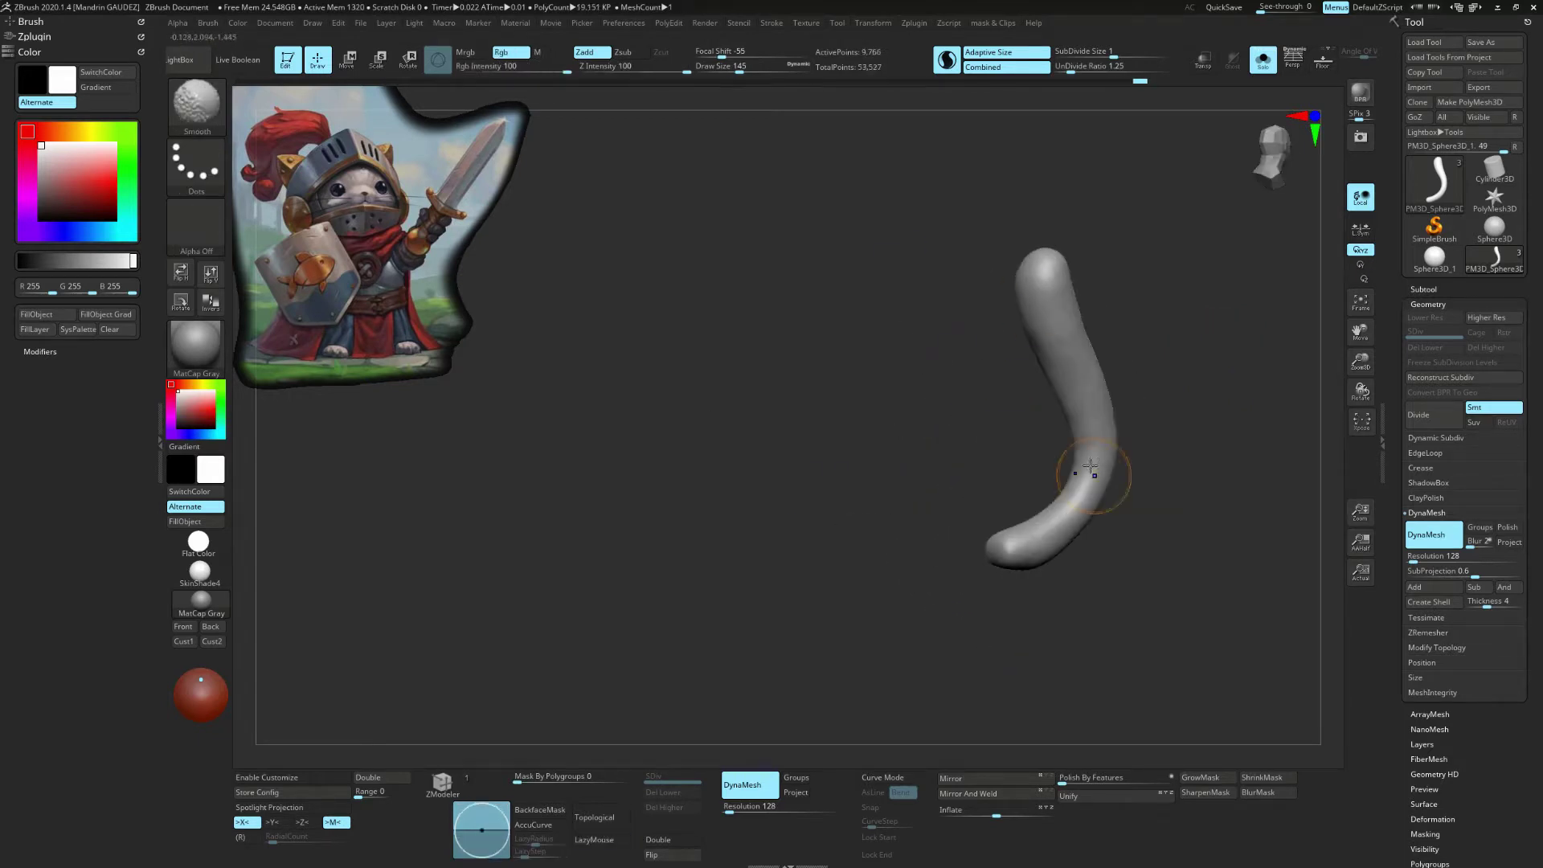
pyautogui.press('w')
pyautogui.hotkey('ctrl', 'shift', 'z')
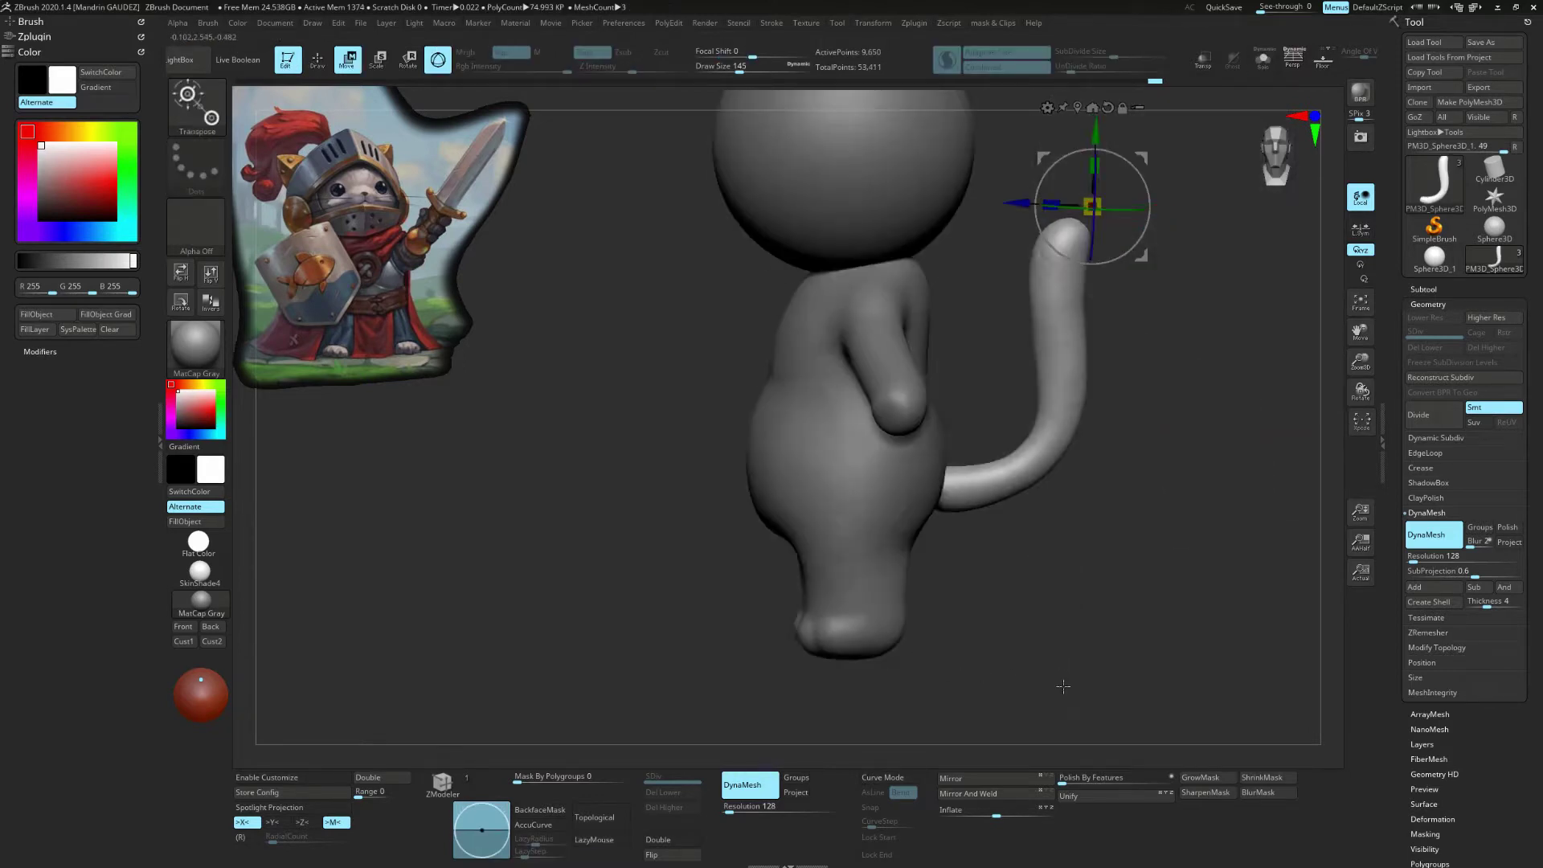
pyautogui.hotkey('ctrl', 'shift', 'z')
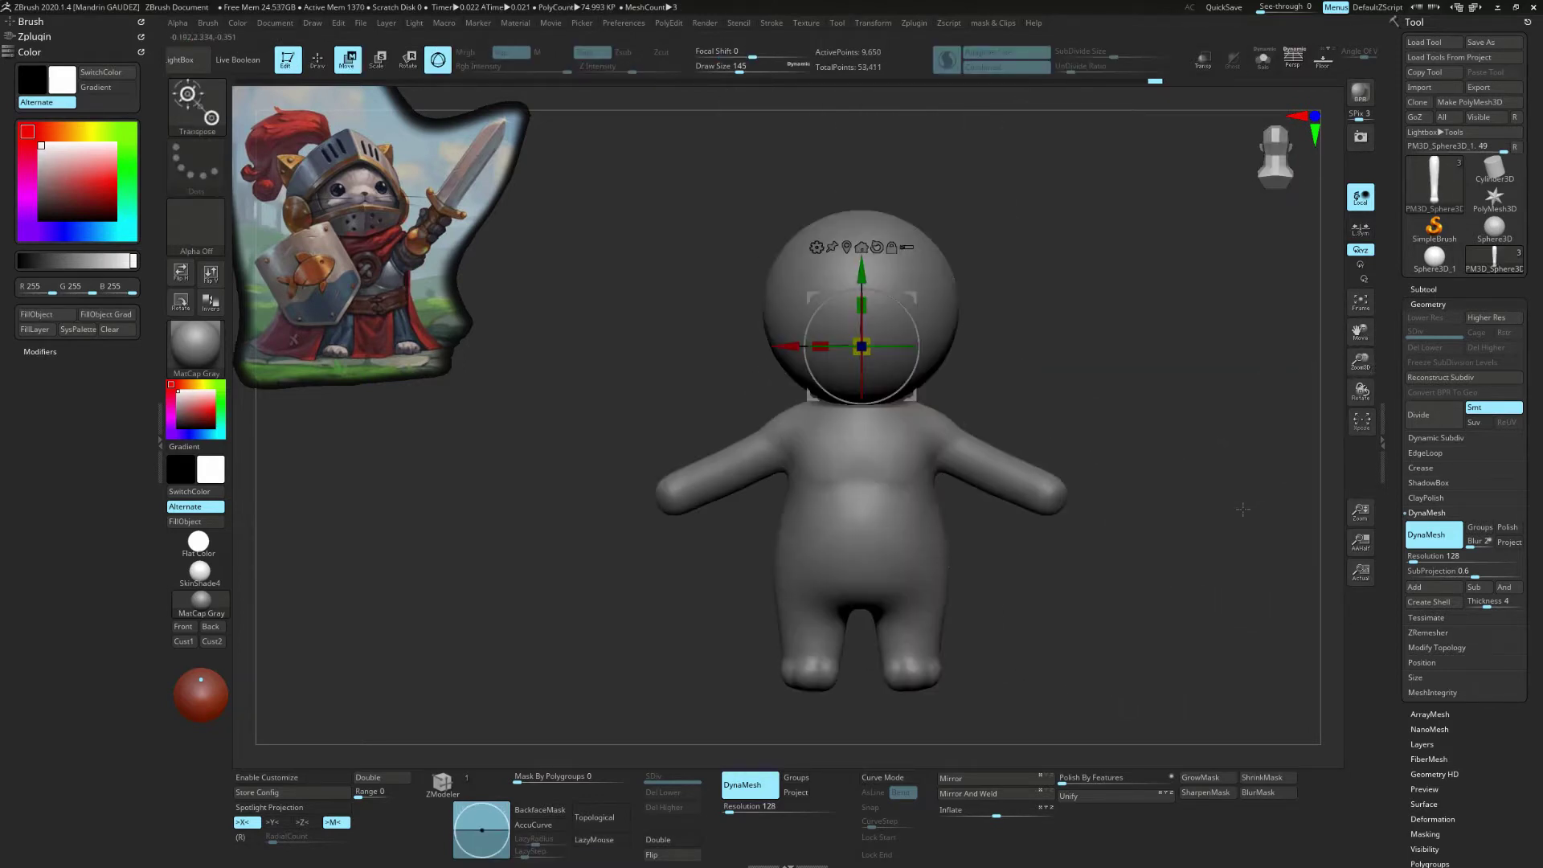
pyautogui.hotkey('ctrl', 'shift', 'z')
# Step: Move and shrink the cube subtool onto the end of the right arm
pyautogui.hotkey('ctrl', 'shift', 'z')
pyautogui.hotkey('ctrl', 'shift', 'z')
pyautogui.hotkey('ctrl', 'shift', 'z')
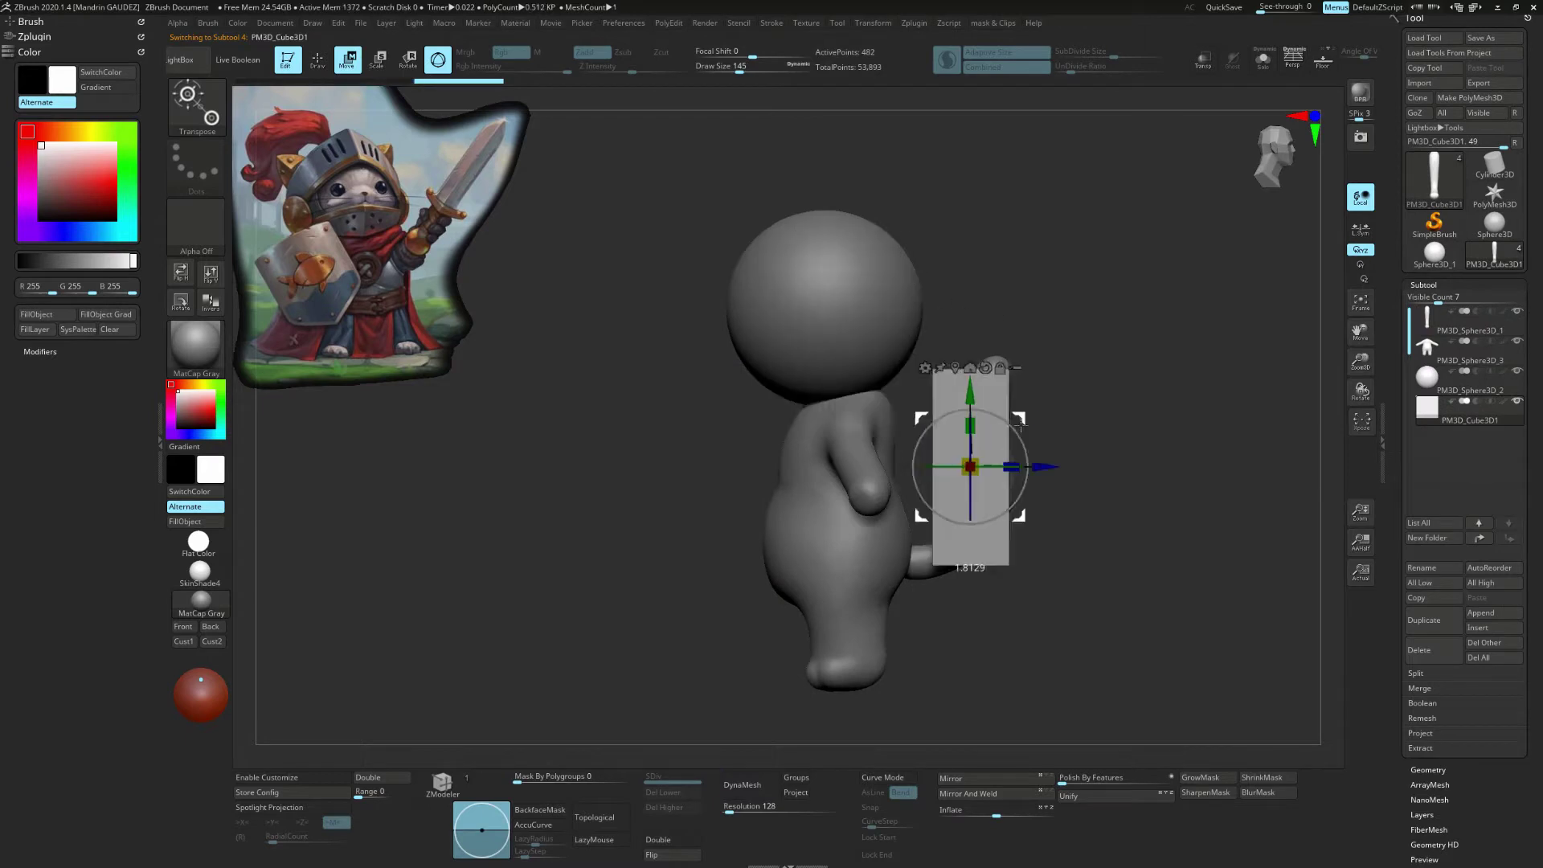
pyautogui.hotkey('ctrl', 'shift', 'z')
pyautogui.hotkey('ctrl', 'shift', 'z')
pyautogui.hotkey('ctrl', 'z')
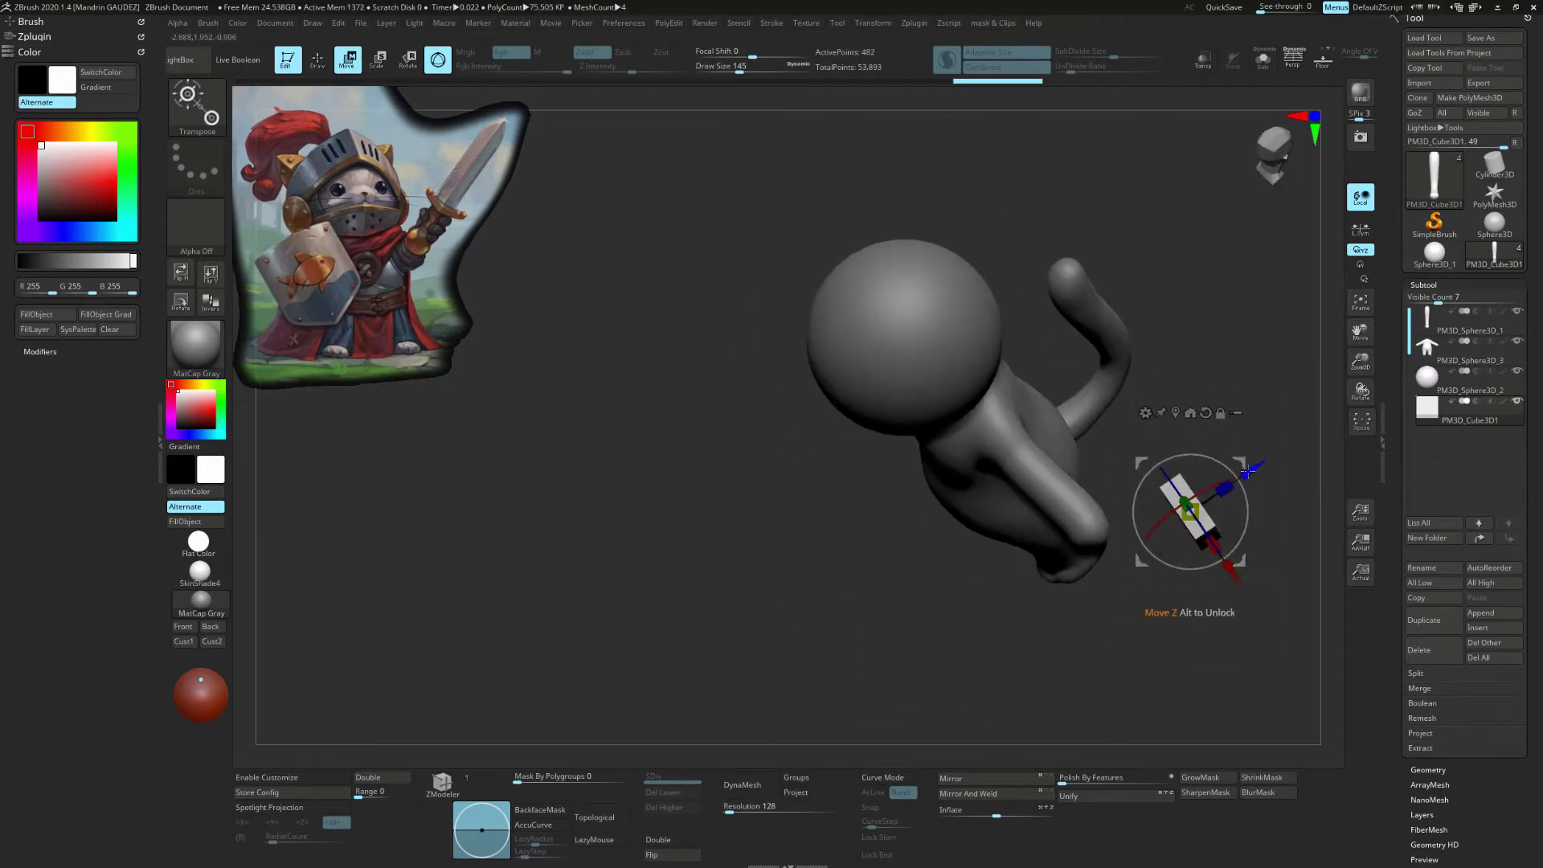
pyautogui.hotkey('ctrl', 'z')
pyautogui.hotkey('ctrl', 'z')
pyautogui.hotkey('ctrl', 'shift', 'z')
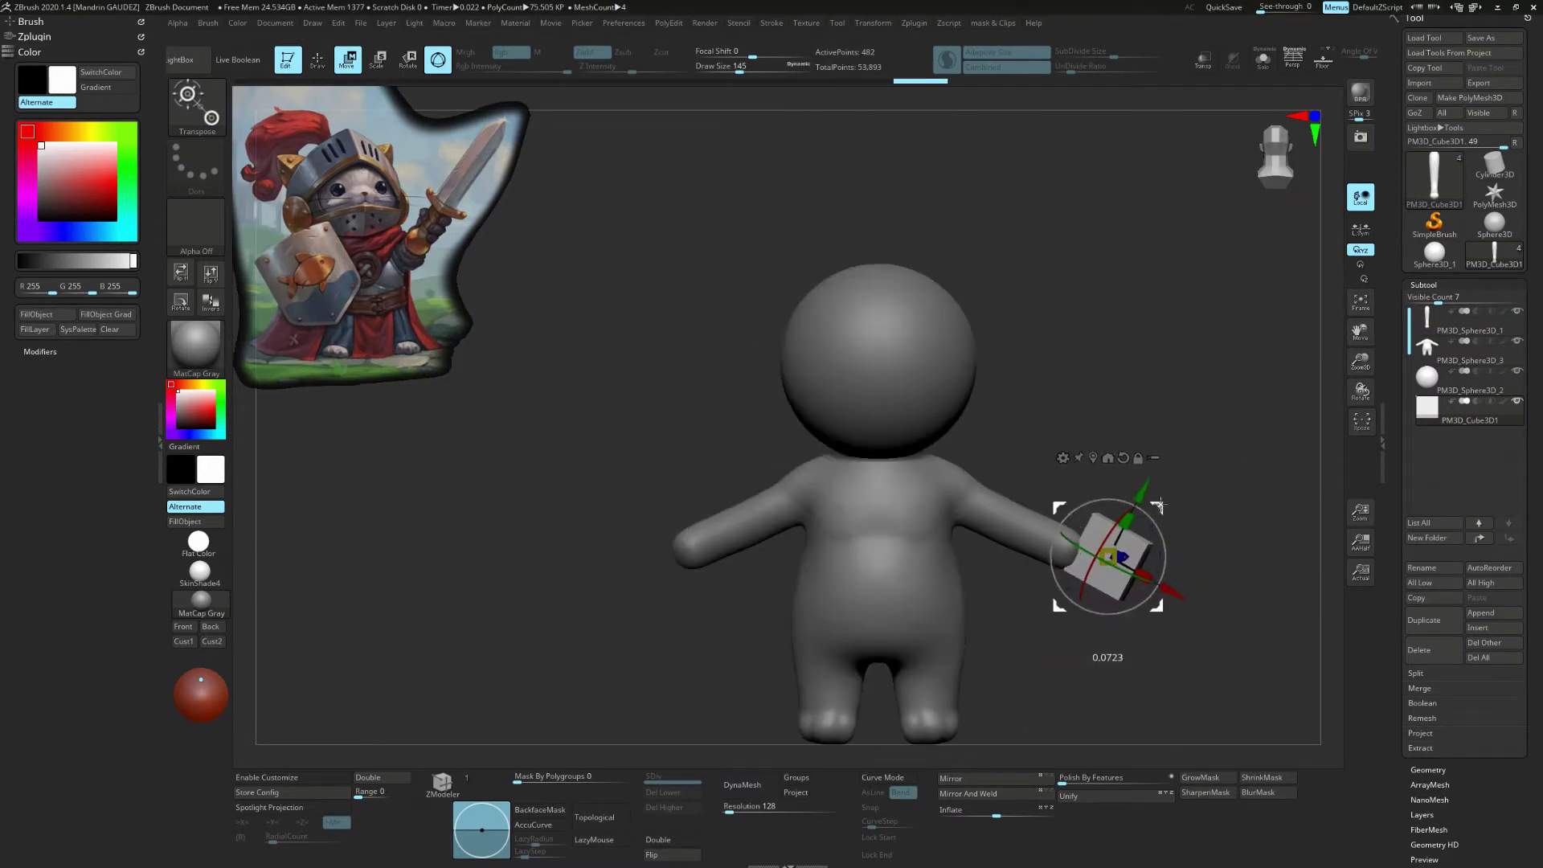
pyautogui.hotkey('ctrl', 'shift', 'z')
# Step: Slice a corner off the cube with TrimCurve and smooth the block
pyautogui.click(1035, 462)
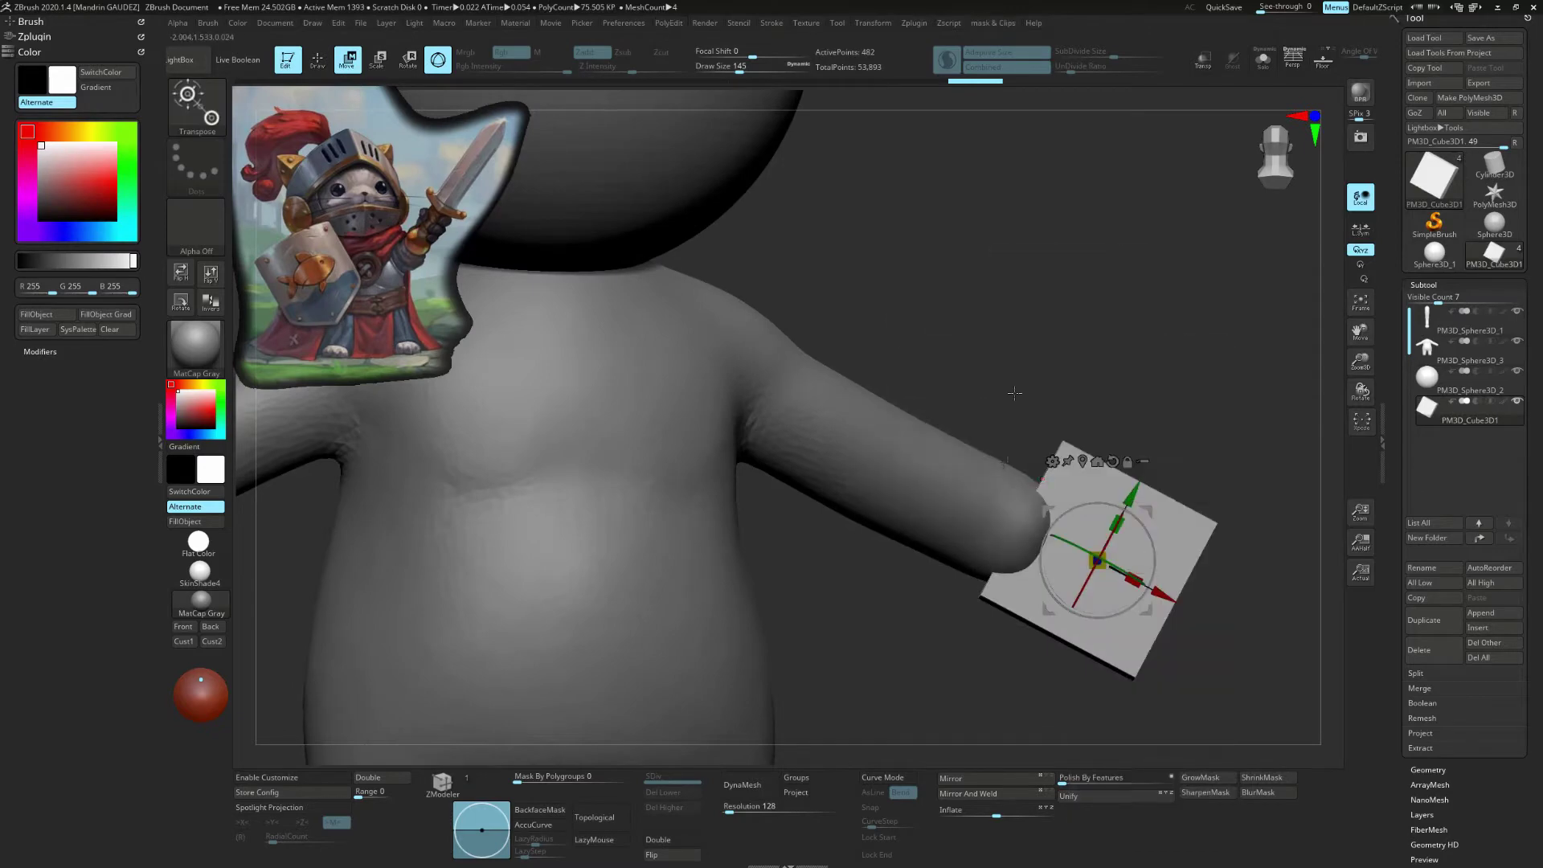
pyautogui.hotkey('ctrl', 'shift', 'z')
pyautogui.hotkey('ctrl', 'shift', 'z')
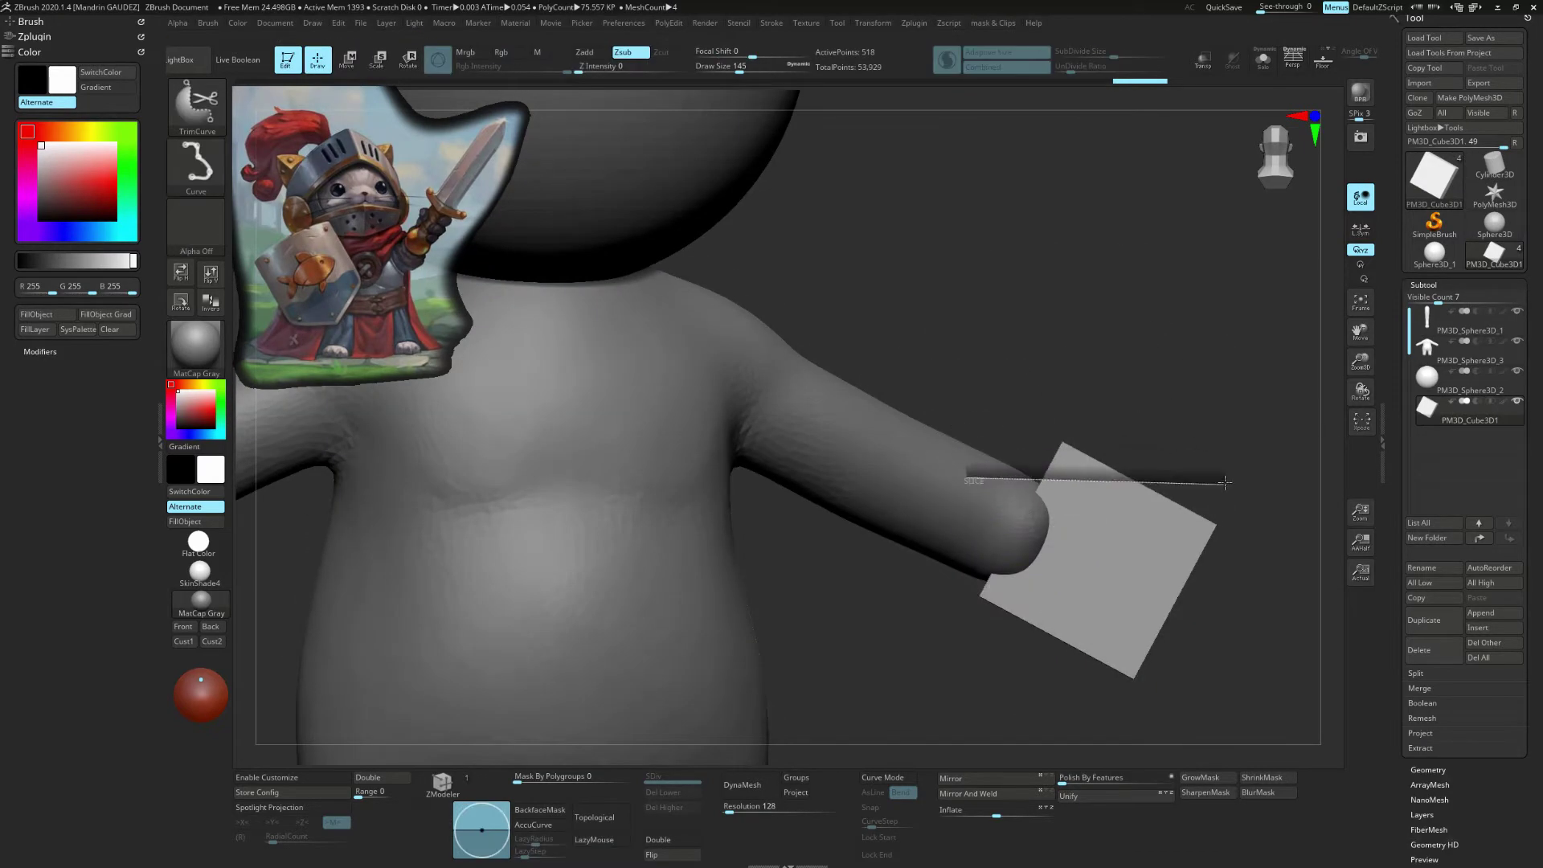
pyautogui.hotkey('ctrl', 'shift', 'z')
pyautogui.hotkey('ctrl', 'shift', 'z')
pyautogui.hotkey('ctrl', 'shift', 'z')
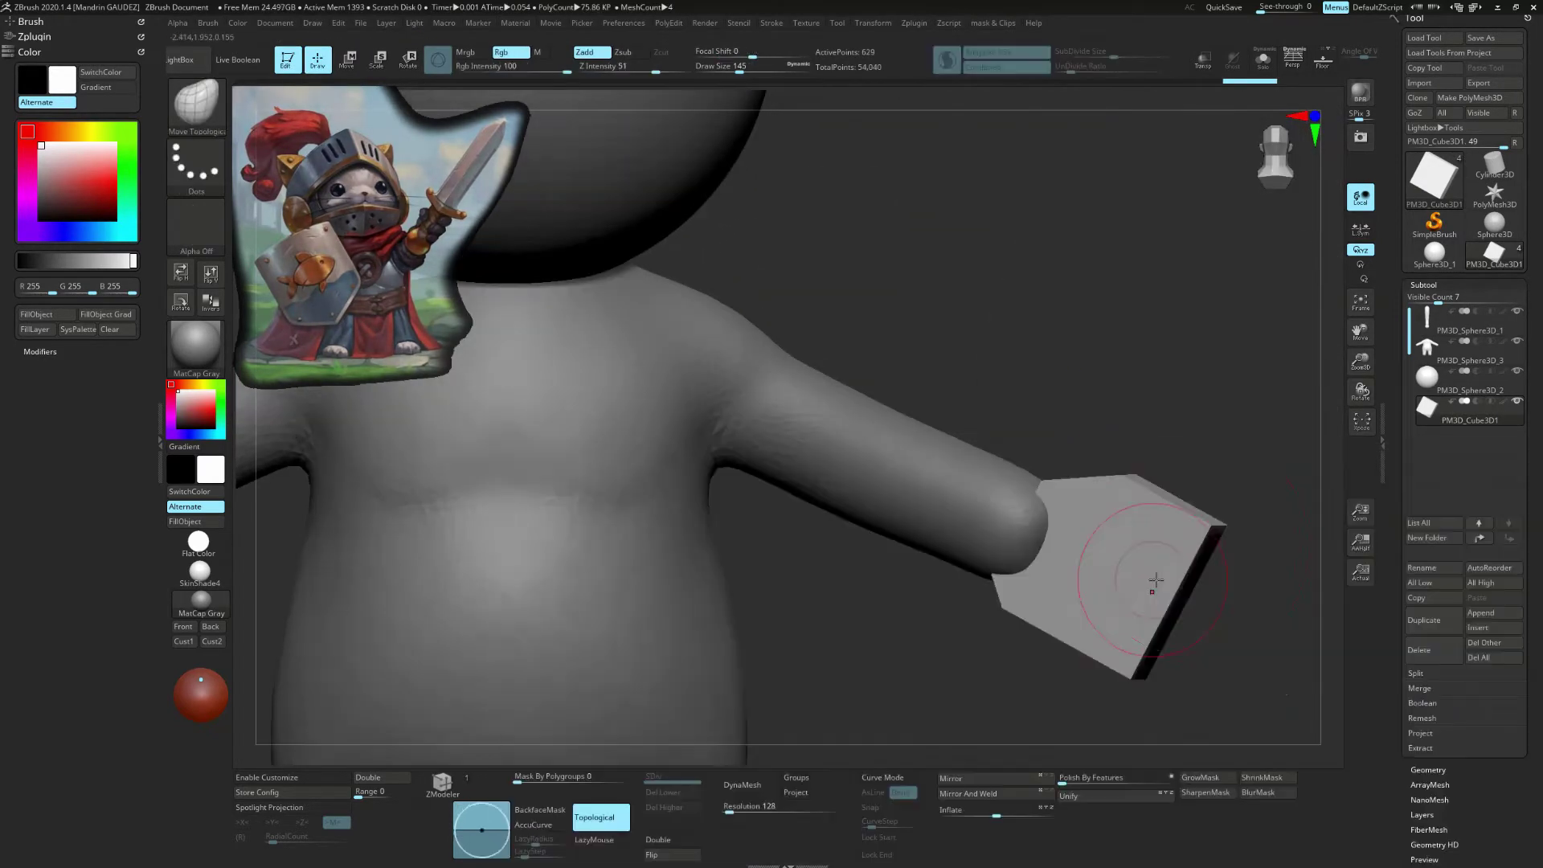
pyautogui.hotkey('ctrl', 'shift', 'z')
pyautogui.hotkey('ctrl', 'shift', 'z')
pyautogui.hotkey('ctrl', 'z')
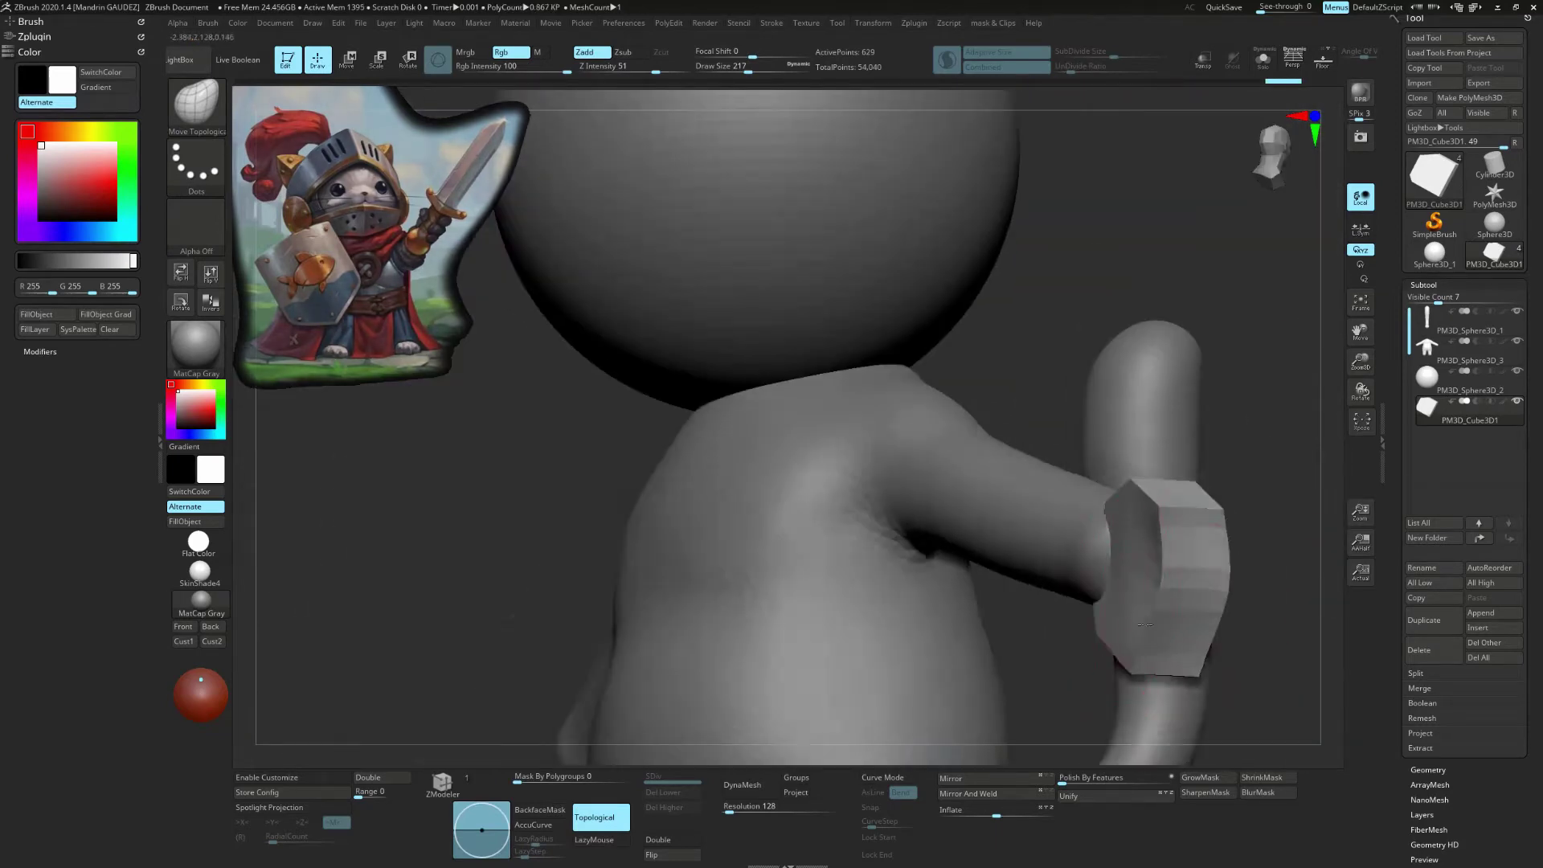
pyautogui.hotkey('ctrl', 'z')
pyautogui.hotkey('ctrl', 'z')
# Step: Mask the hand block and round it into a mitten-like fist with ClayBuildup
pyautogui.hotkey('ctrl', 'shift', 'z')
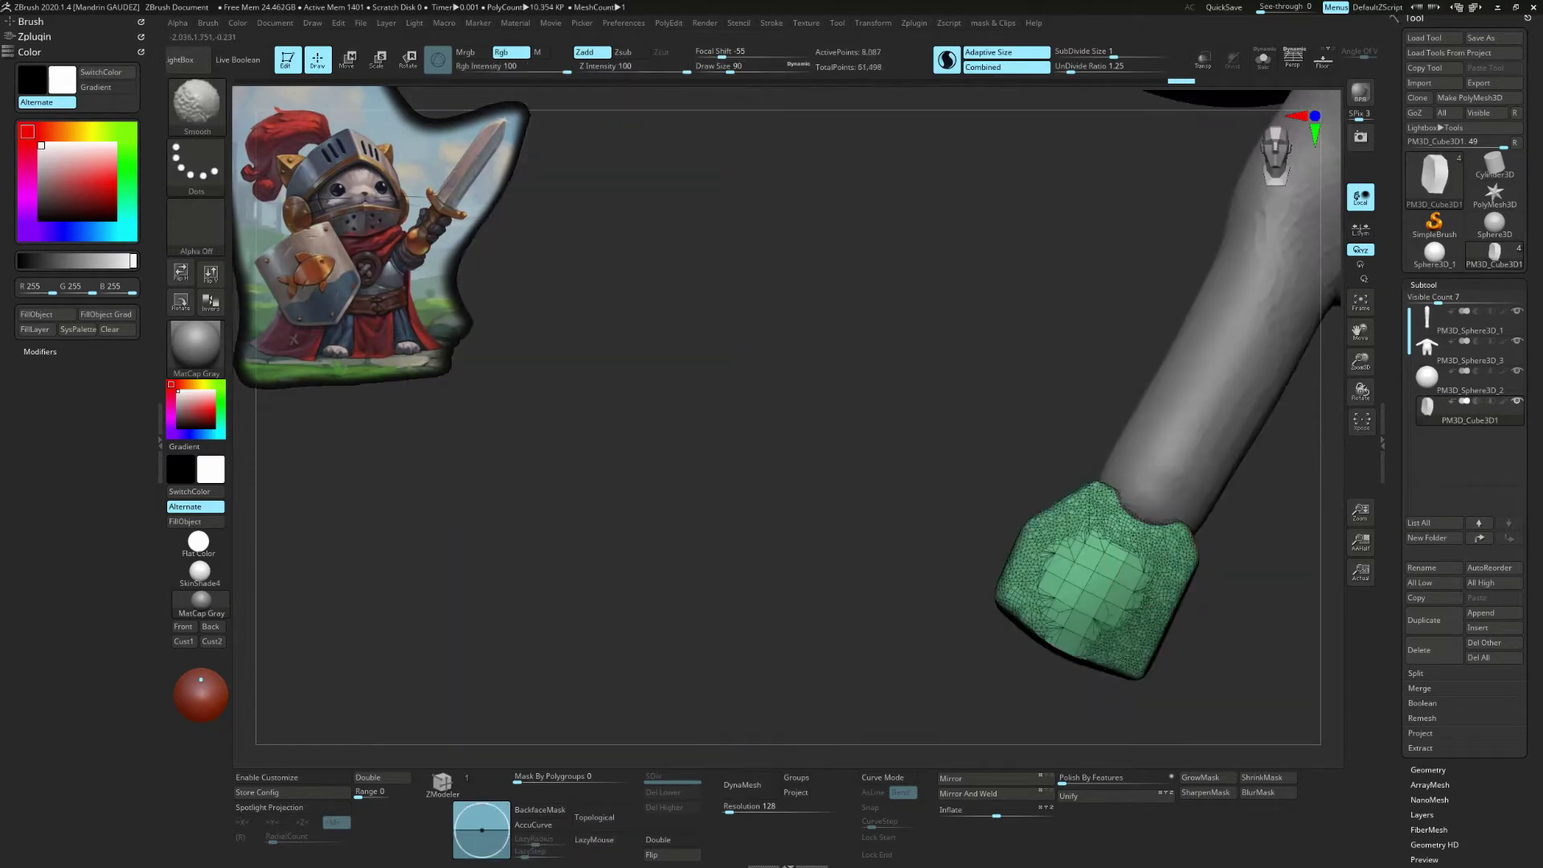
pyautogui.hotkey('ctrl', 'shift', 'z')
pyautogui.hotkey('ctrl', 'shift', 'z')
pyautogui.hotkey('ctrl', 'shift', 'z')
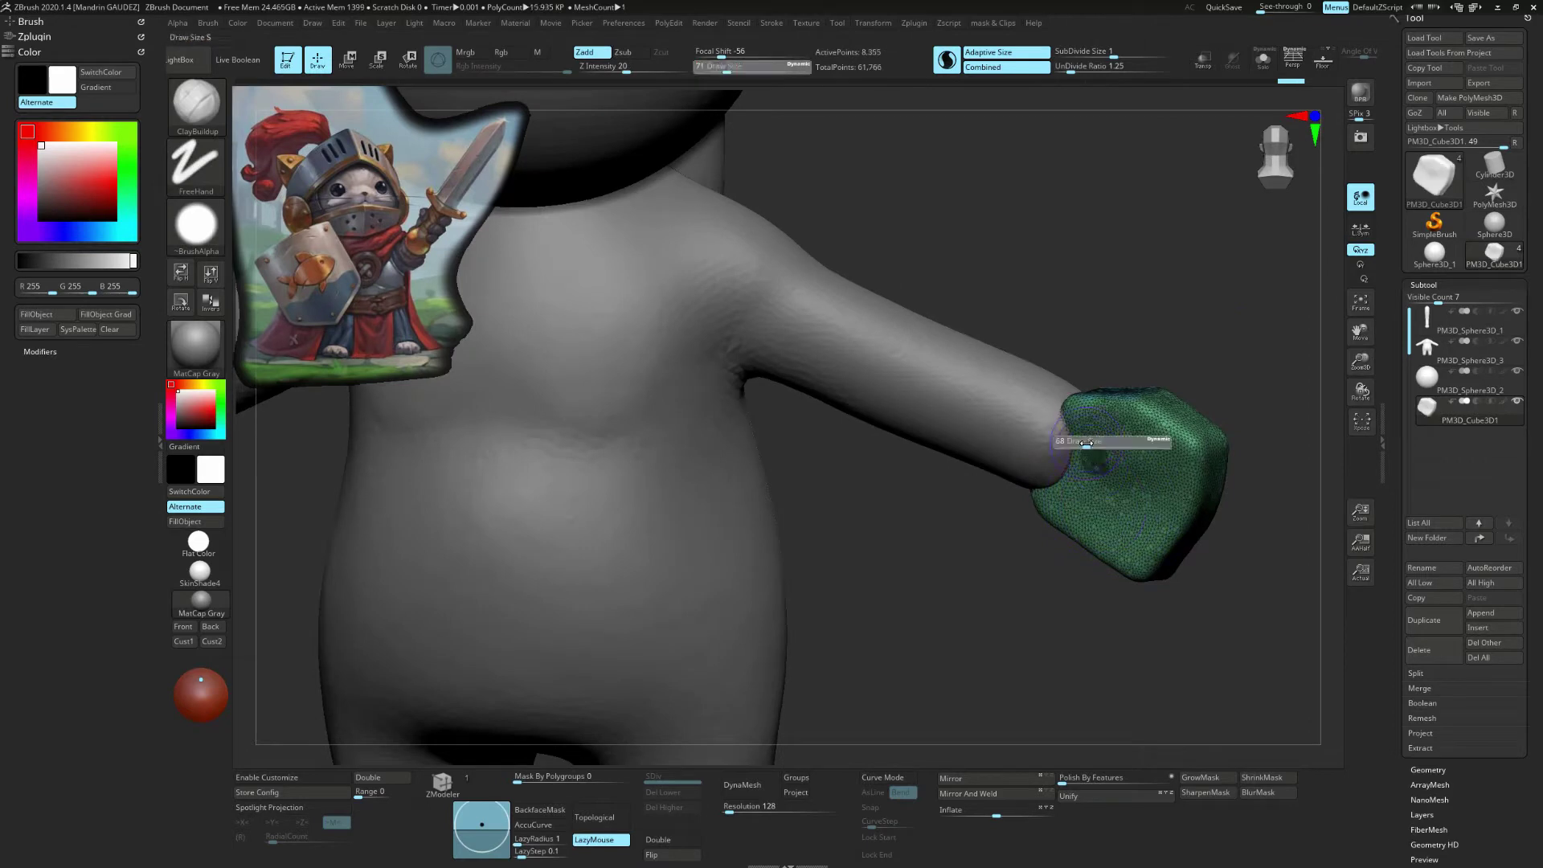
pyautogui.hotkey('ctrl', 'shift', 'z')
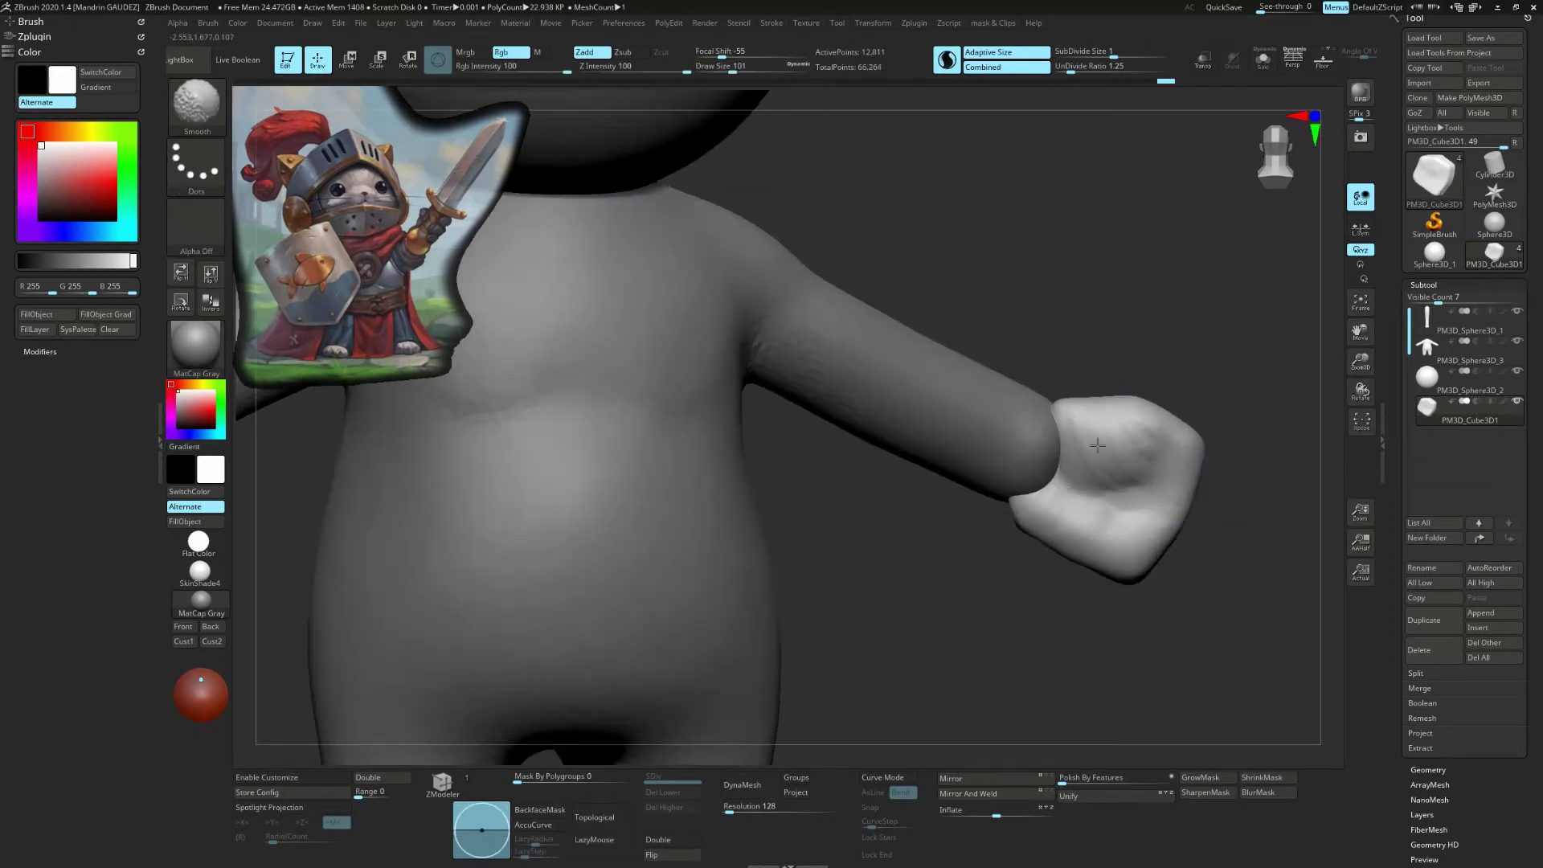
pyautogui.hotkey('ctrl', 'shift', 'z')
pyautogui.hotkey('ctrl', 'z')
pyautogui.hotkey('ctrl', 'z')
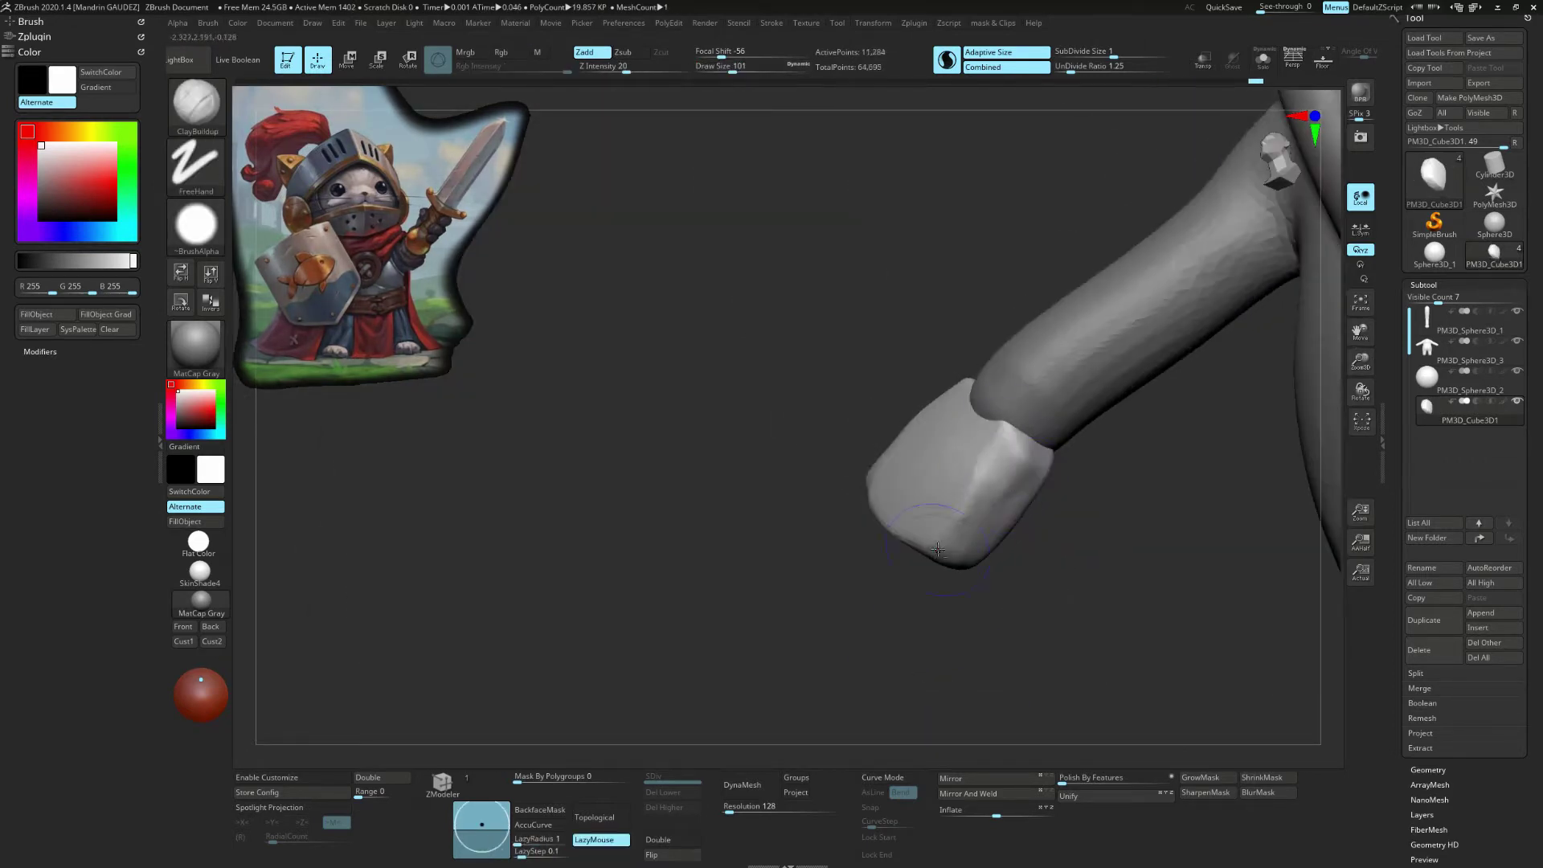
pyautogui.hotkey('ctrl', 'z')
pyautogui.hotkey('ctrl', 'z')
pyautogui.hotkey('ctrl', 'z')
pyautogui.hotkey('ctrl', 'shift', 'z')
# Step: Draw a finger tube and place it on the hand block
pyautogui.hotkey('ctrl', 'shift', 'z')
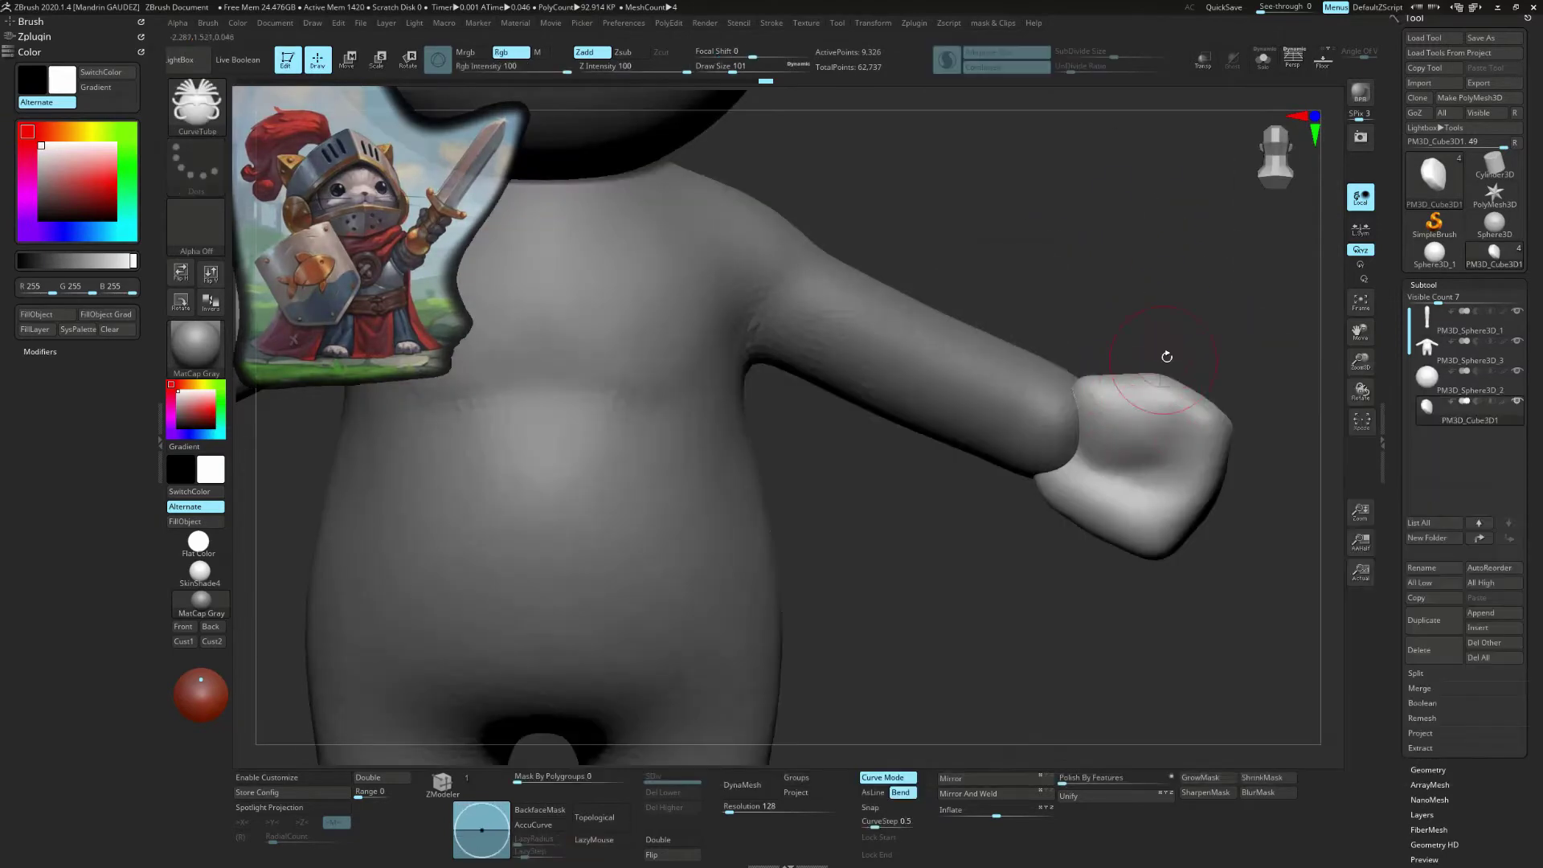
pyautogui.hotkey('ctrl', 'shift', 'z')
pyautogui.hotkey('ctrl', 'shift', 'z')
pyautogui.hotkey('ctrl', 'shift', 'z')
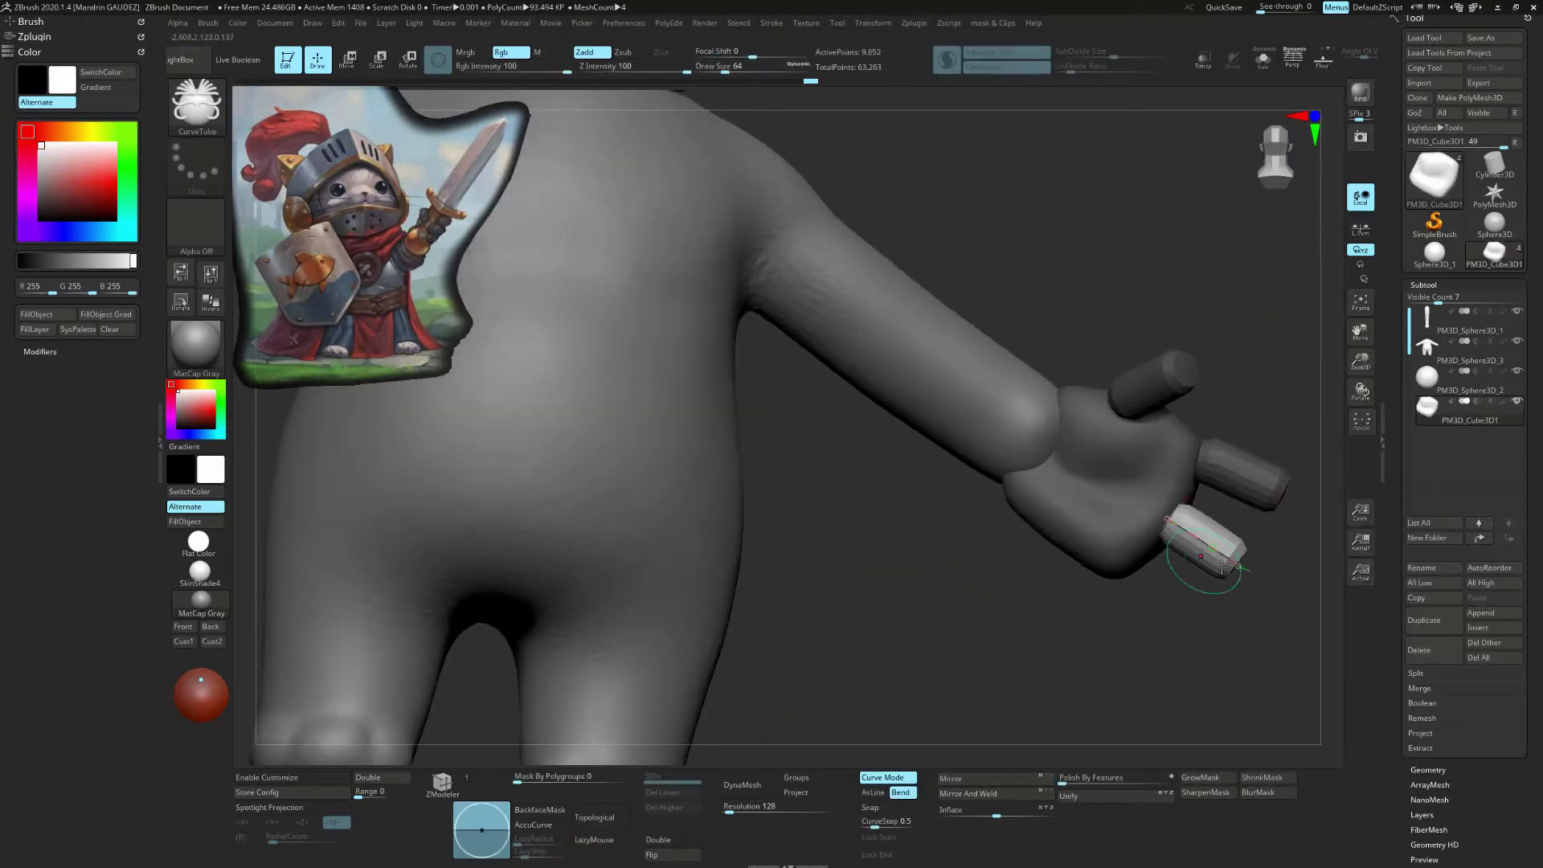
pyautogui.hotkey('ctrl', 'shift', 'z')
pyautogui.hotkey('ctrl', 'shift', 'z')
pyautogui.hotkey('ctrl', 'shift', 'z')
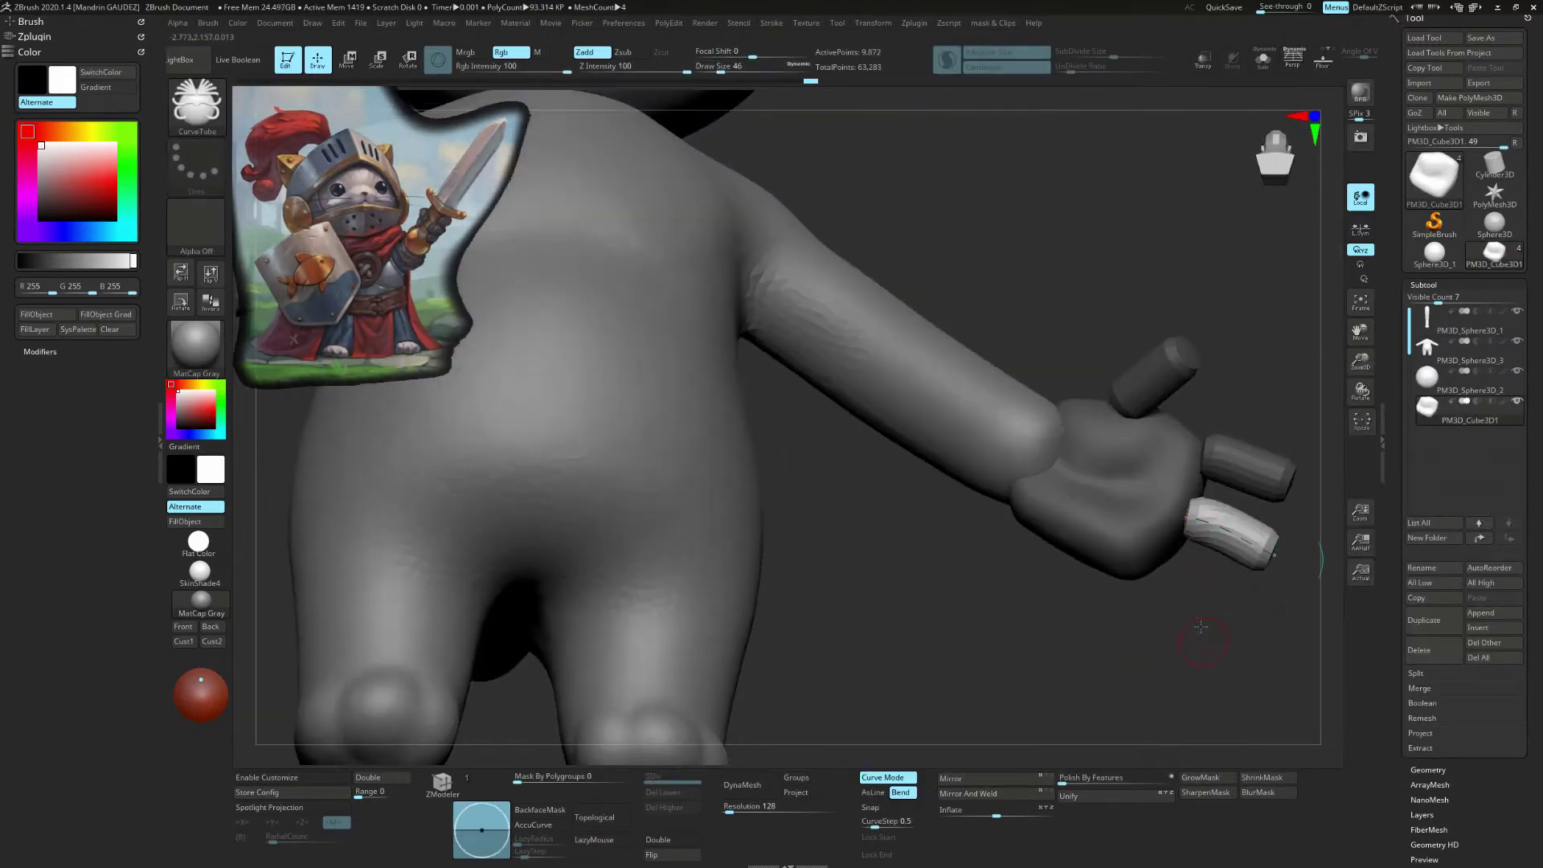
pyautogui.hotkey('ctrl', 'shift', 'z')
pyautogui.hotkey('ctrl', 'shift', 'z')
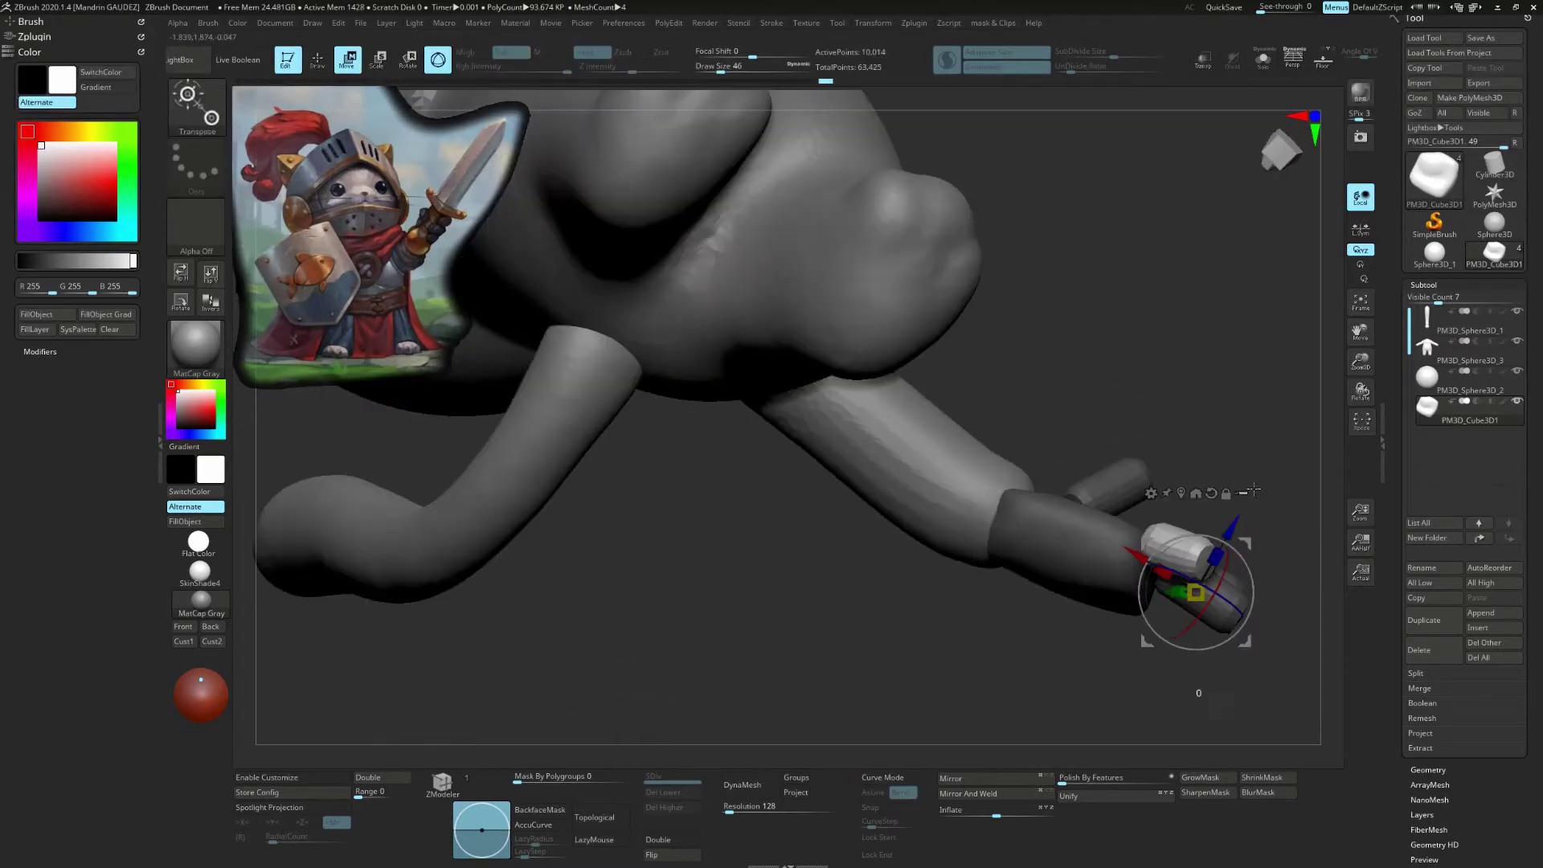
pyautogui.hotkey('ctrl', 'shift', 'z')
pyautogui.hotkey('ctrl', 'shift', 'z')
pyautogui.hotkey('ctrl', 'shift', 'z')
pyautogui.hotkey('ctrl', 'shift', 'z')
pyautogui.hotkey('ctrl', 'shift', 'z')
pyautogui.hotkey('ctrl', 'shift', 'z')
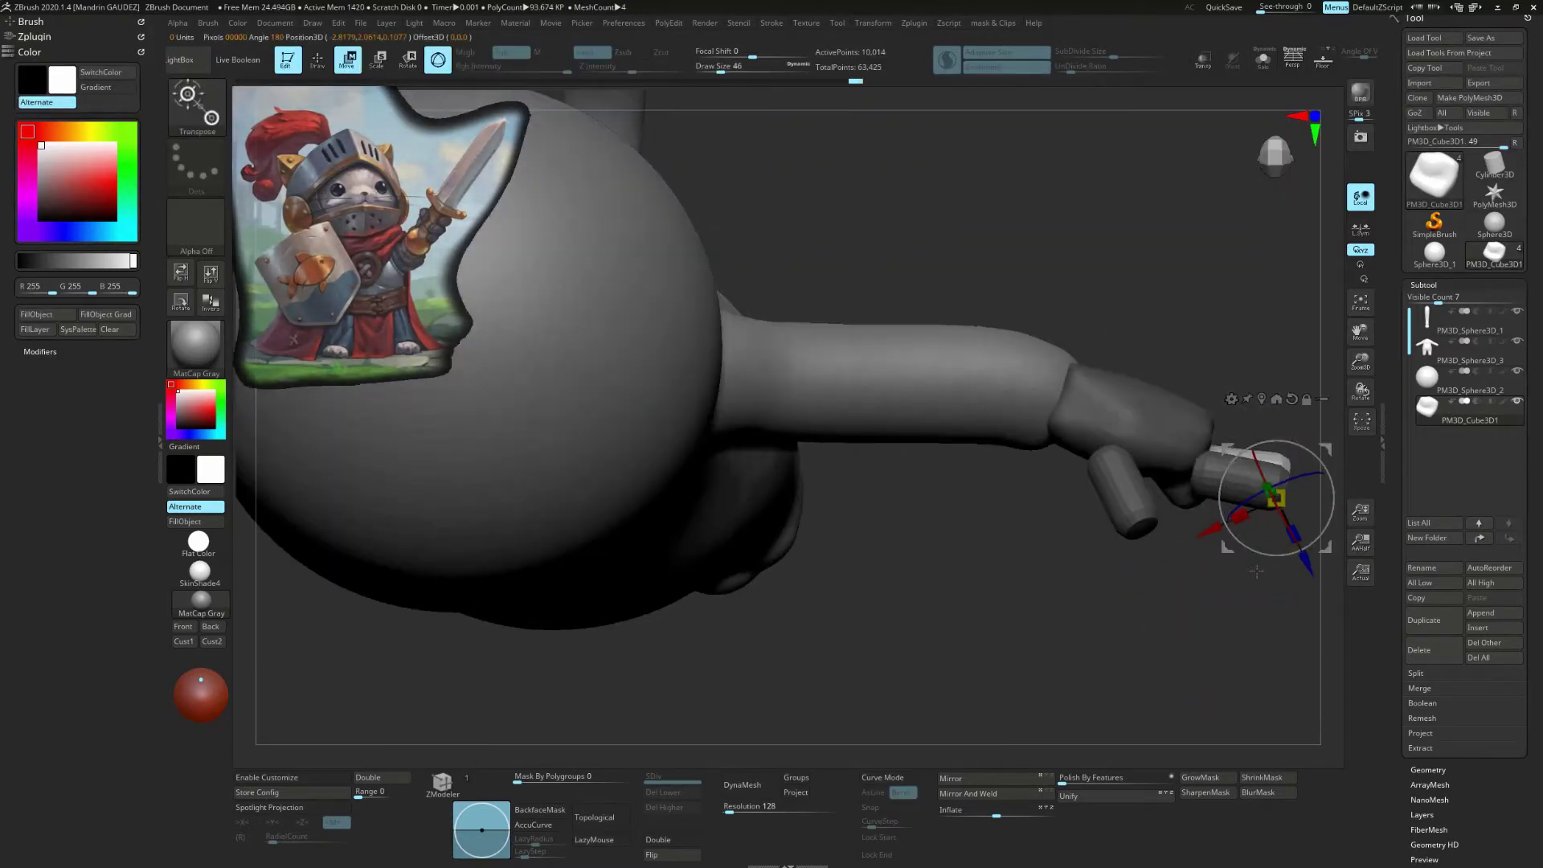
pyautogui.hotkey('ctrl', 'shift', 'z')
pyautogui.hotkey('ctrl', 'shift', 'z')
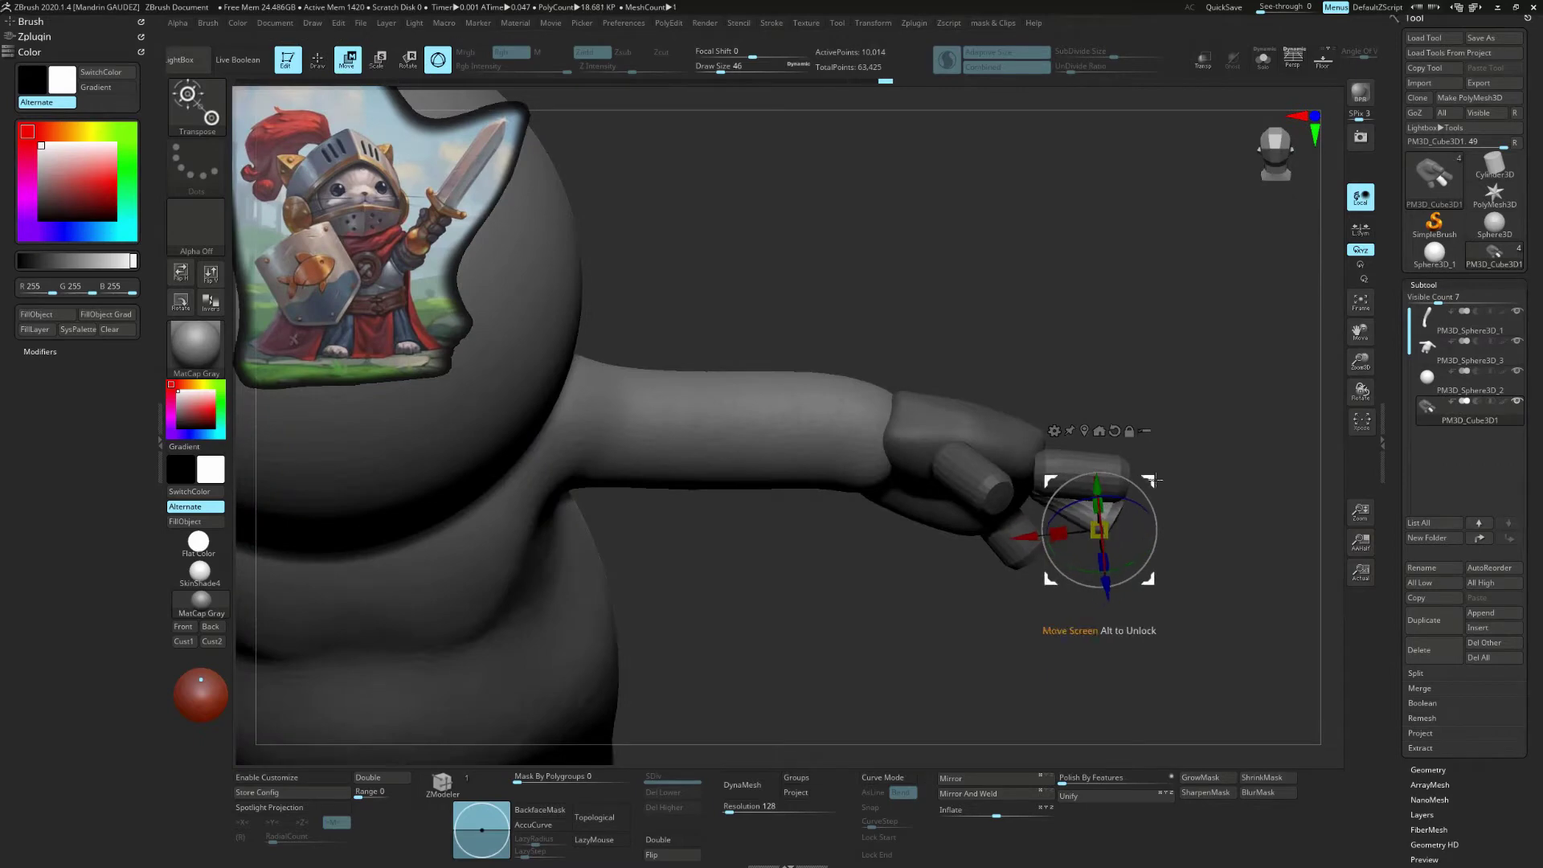
pyautogui.hotkey('ctrl', 'shift', 'z')
pyautogui.hotkey('ctrl', 'shift', 'z')
# Step: Nudge and smooth the finger and thumb tubes into an open cartoon hand
pyautogui.hotkey('ctrl', 'shift', 'z')
pyautogui.hotkey('ctrl', 'shift', 'z')
pyautogui.hotkey('ctrl', 'shift', 'z')
pyautogui.hotkey('ctrl', 'shift', 'z')
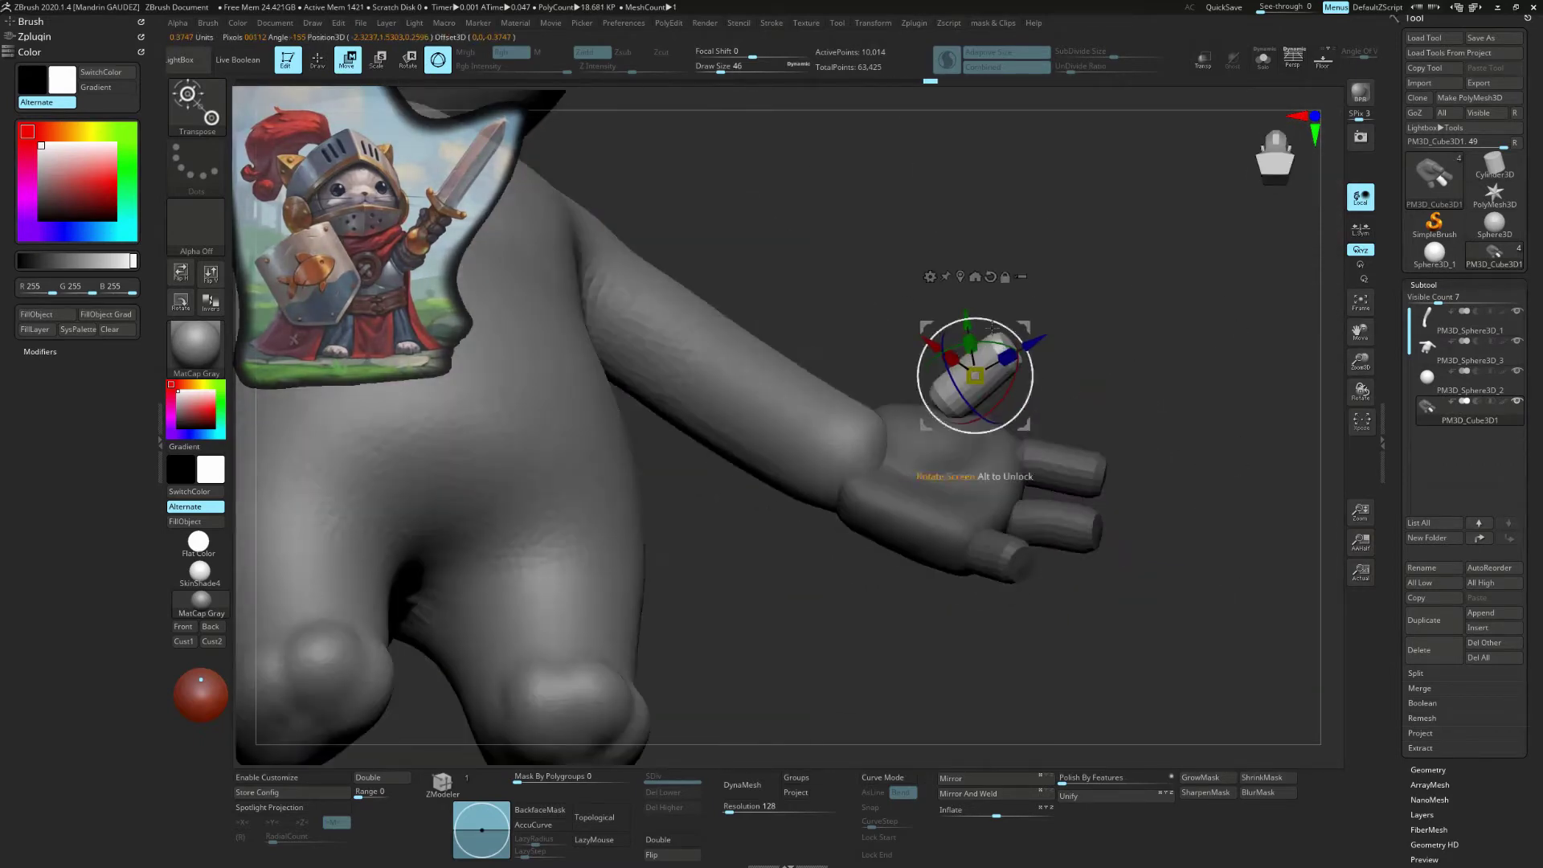
pyautogui.hotkey('ctrl', 'shift', 'z')
pyautogui.hotkey('ctrl', 'shift', 'z')
pyautogui.hotkey('ctrl', 'shift', 'z')
pyautogui.hotkey('ctrl', 'shift', 'z')
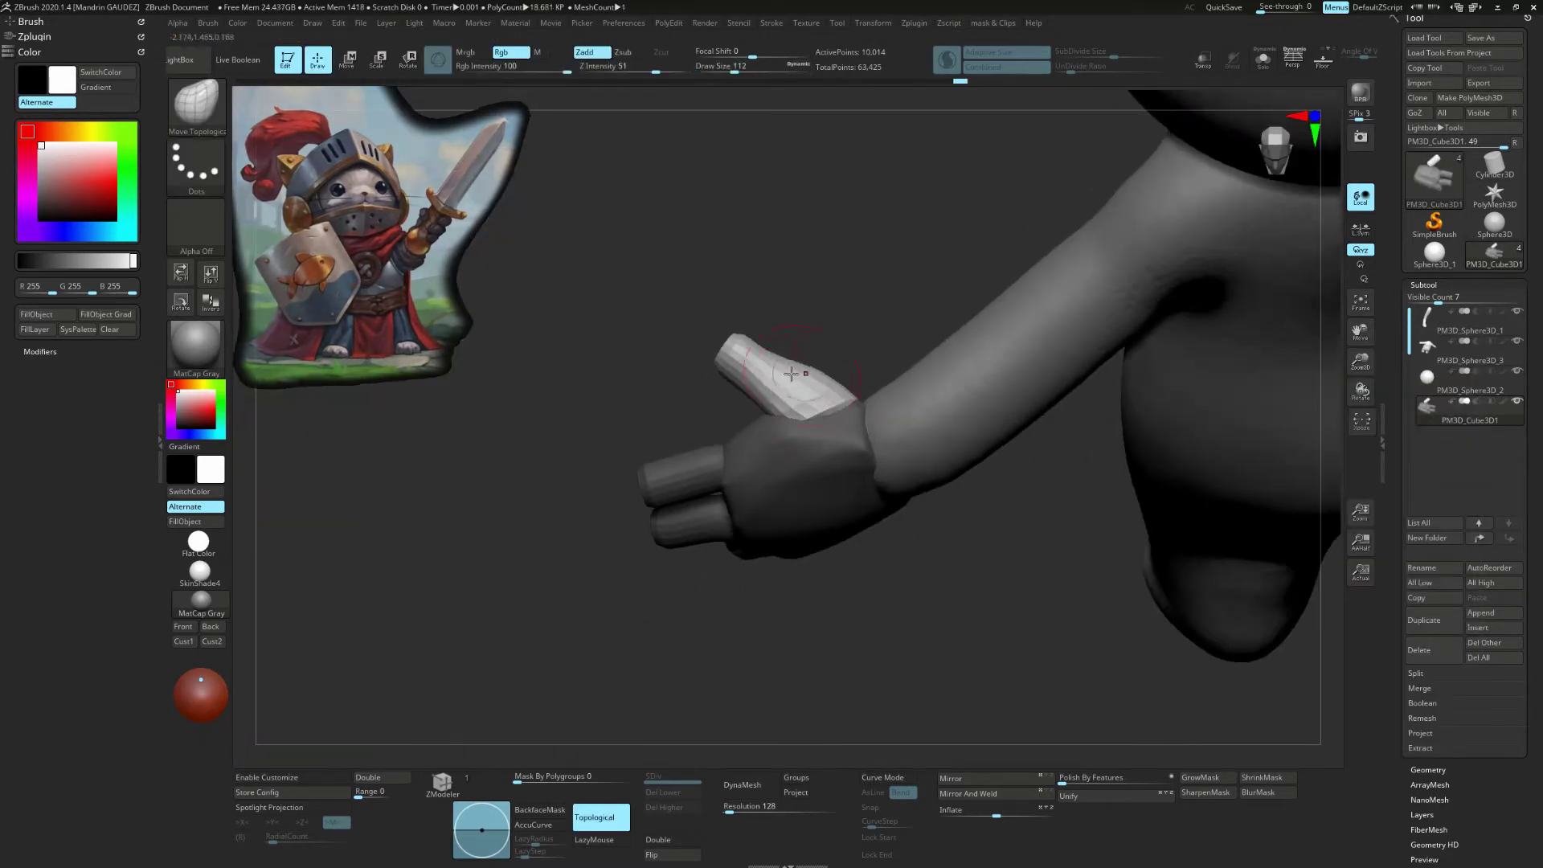
pyautogui.hotkey('ctrl', 'shift', 'z')
pyautogui.hotkey('ctrl', 'shift', 'z')
pyautogui.hotkey('ctrl', 'shift', 'z')
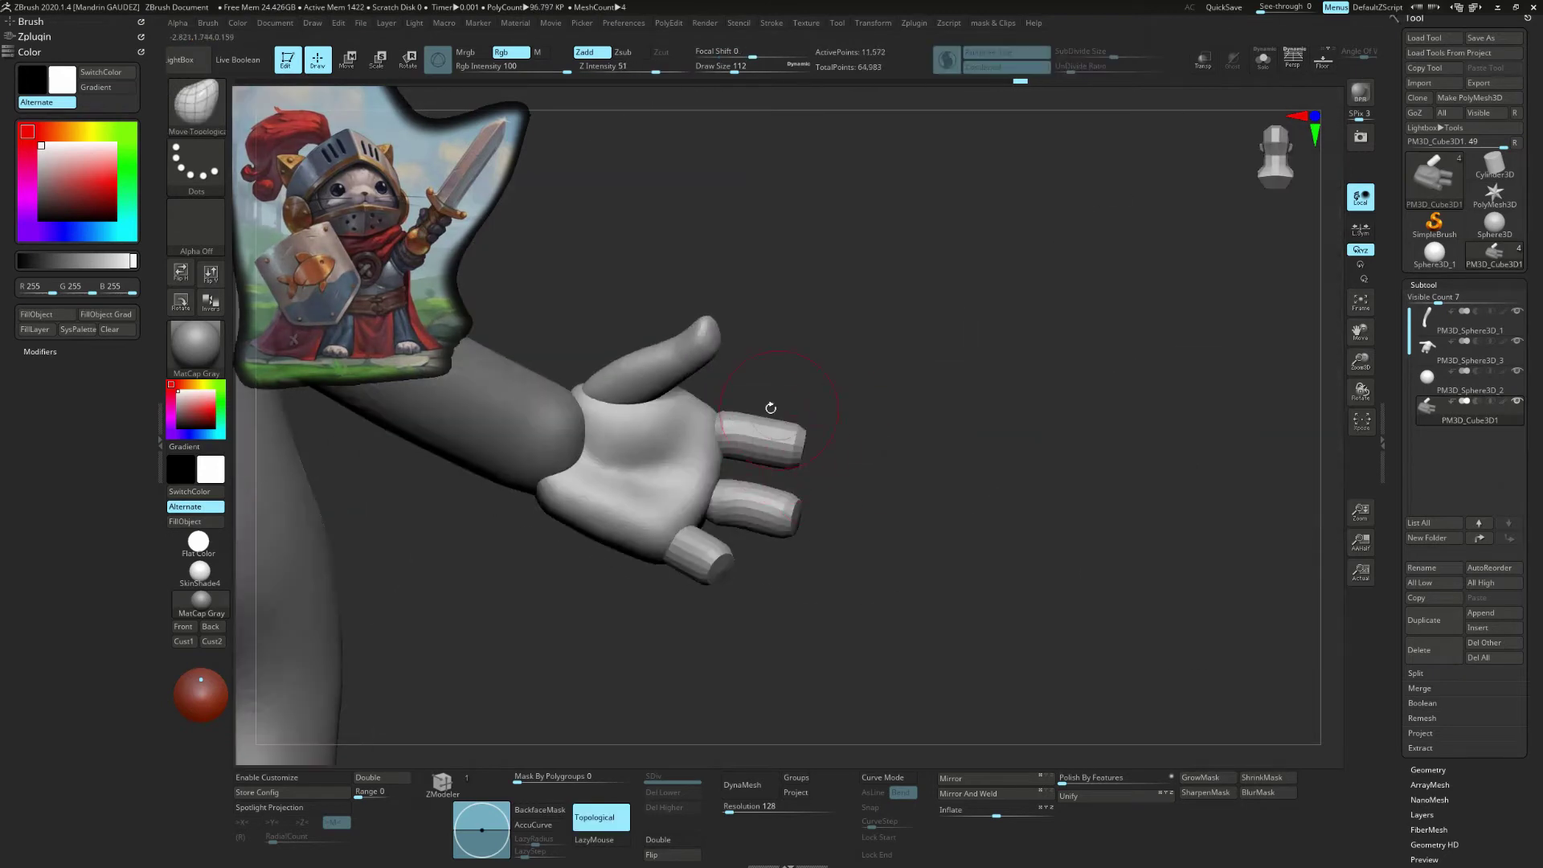
pyautogui.hotkey('ctrl', 'shift', 'z')
pyautogui.hotkey('ctrl', 'shift', 'z')
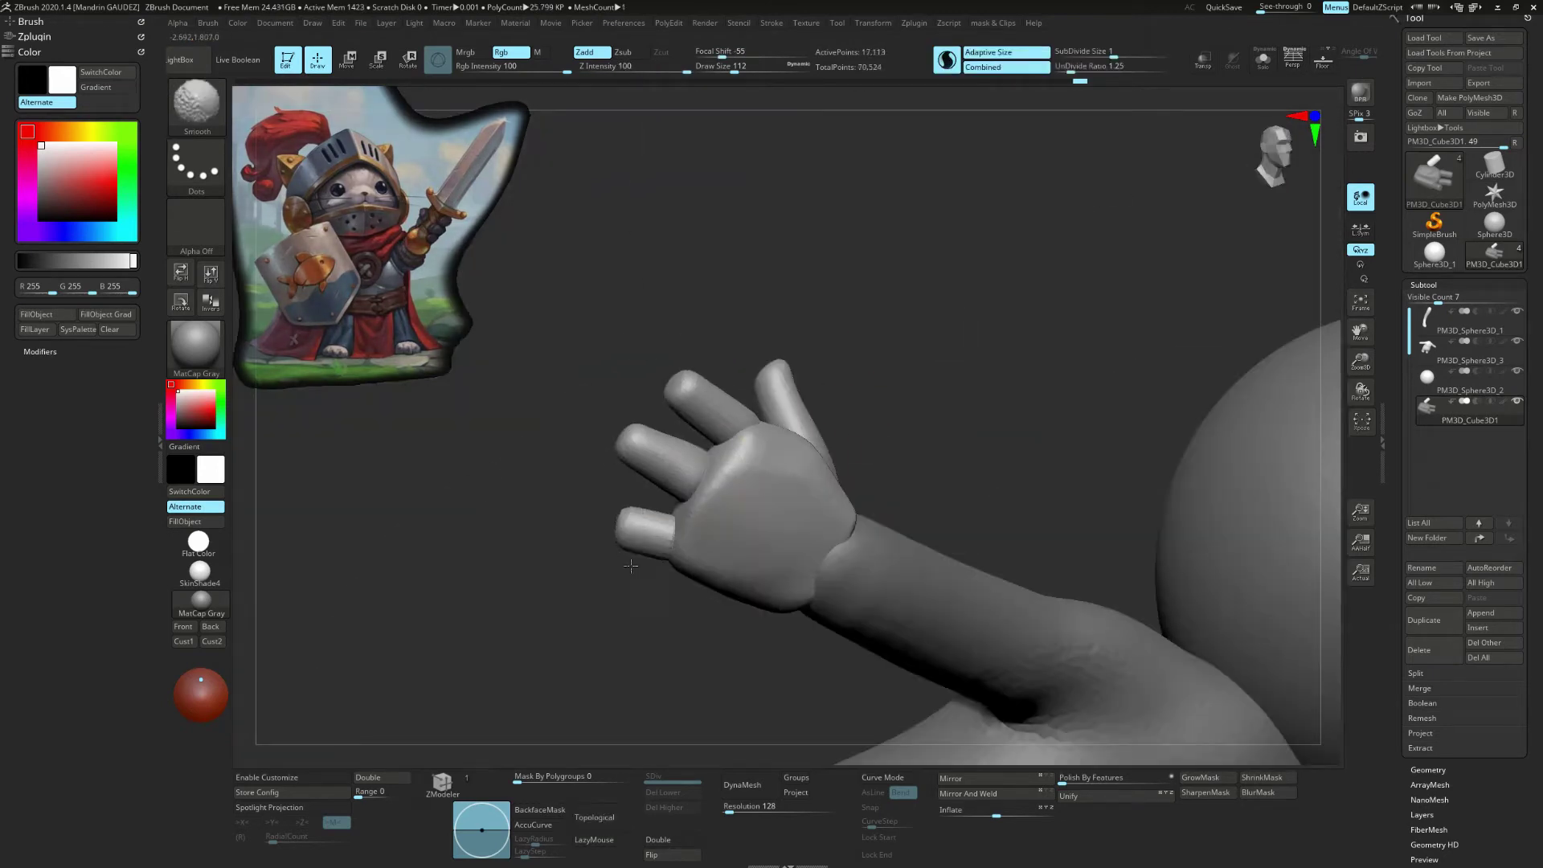
pyautogui.hotkey('ctrl', 'shift', 'z')
pyautogui.hotkey('ctrl', 'shift', 'z')
pyautogui.hotkey('ctrl', 'shift', 'z')
pyautogui.hotkey('ctrl', 'shift', 'z')
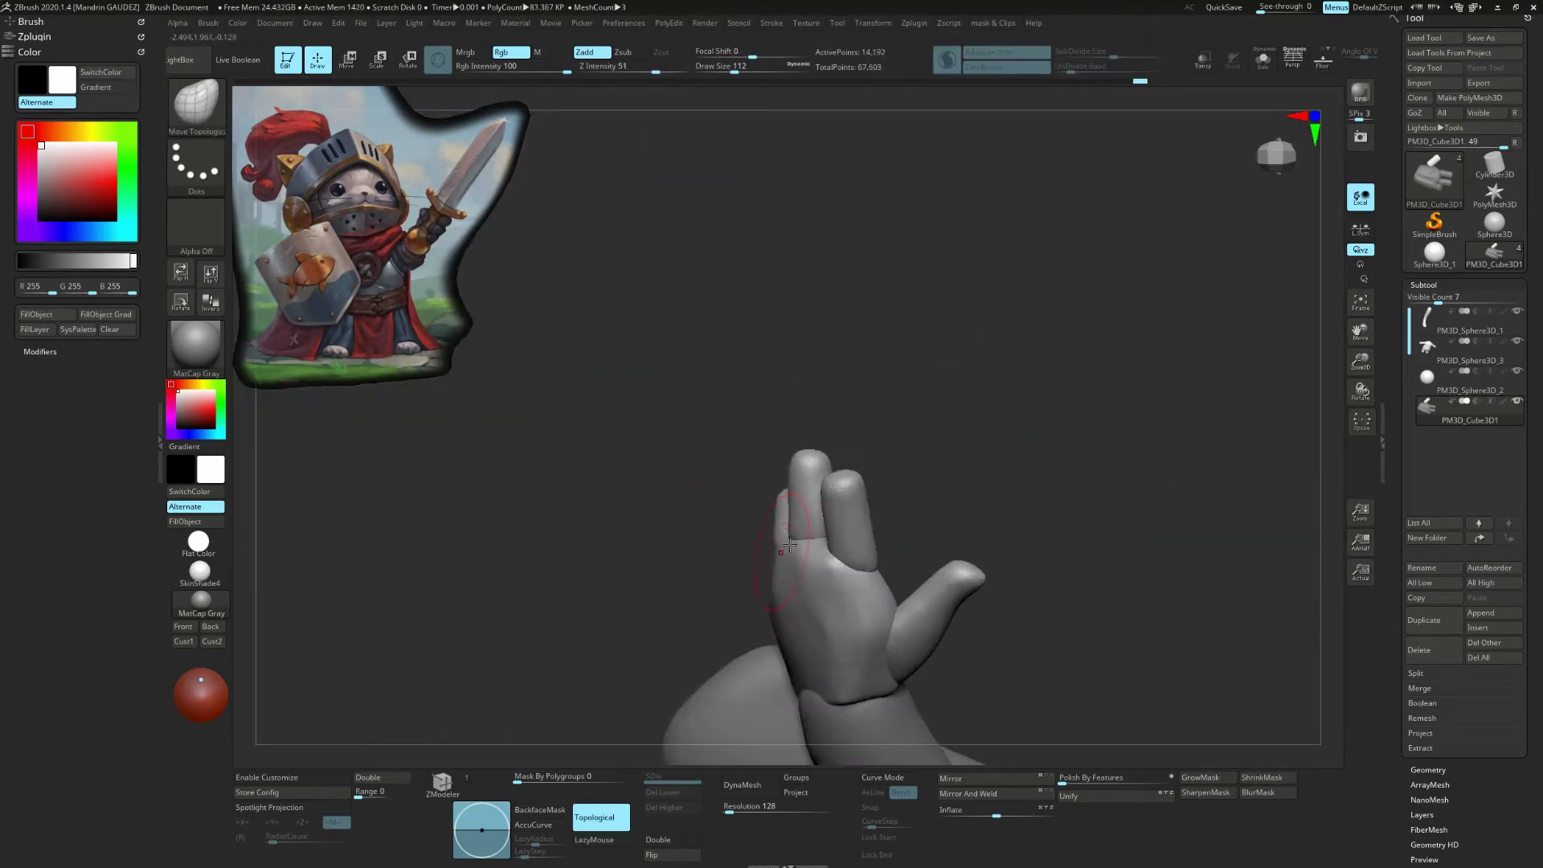
pyautogui.hotkey('ctrl', 'shift', 'z')
pyautogui.hotkey('ctrl', 'shift', 'z')
pyautogui.hotkey('ctrl', 'shift', 'z')
pyautogui.hotkey('ctrl', 'shift', 'z')
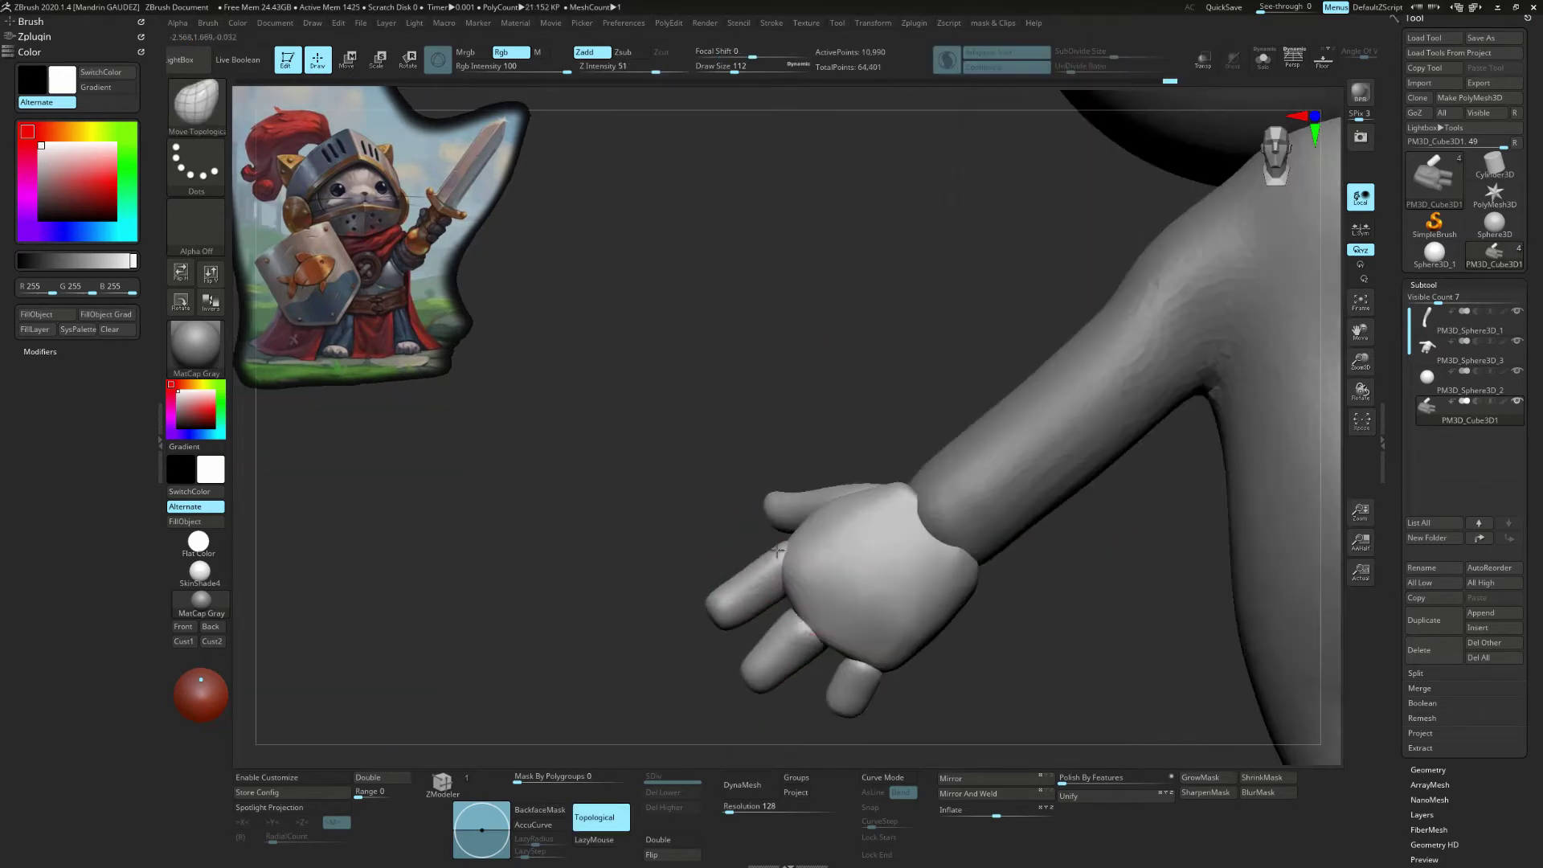
pyautogui.hotkey('ctrl', 'shift', 'z')
pyautogui.hotkey('ctrl', 'shift', 'z')
pyautogui.hotkey('ctrl', 'shift', 'z')
pyautogui.hotkey('ctrl', 'shift', 'z')
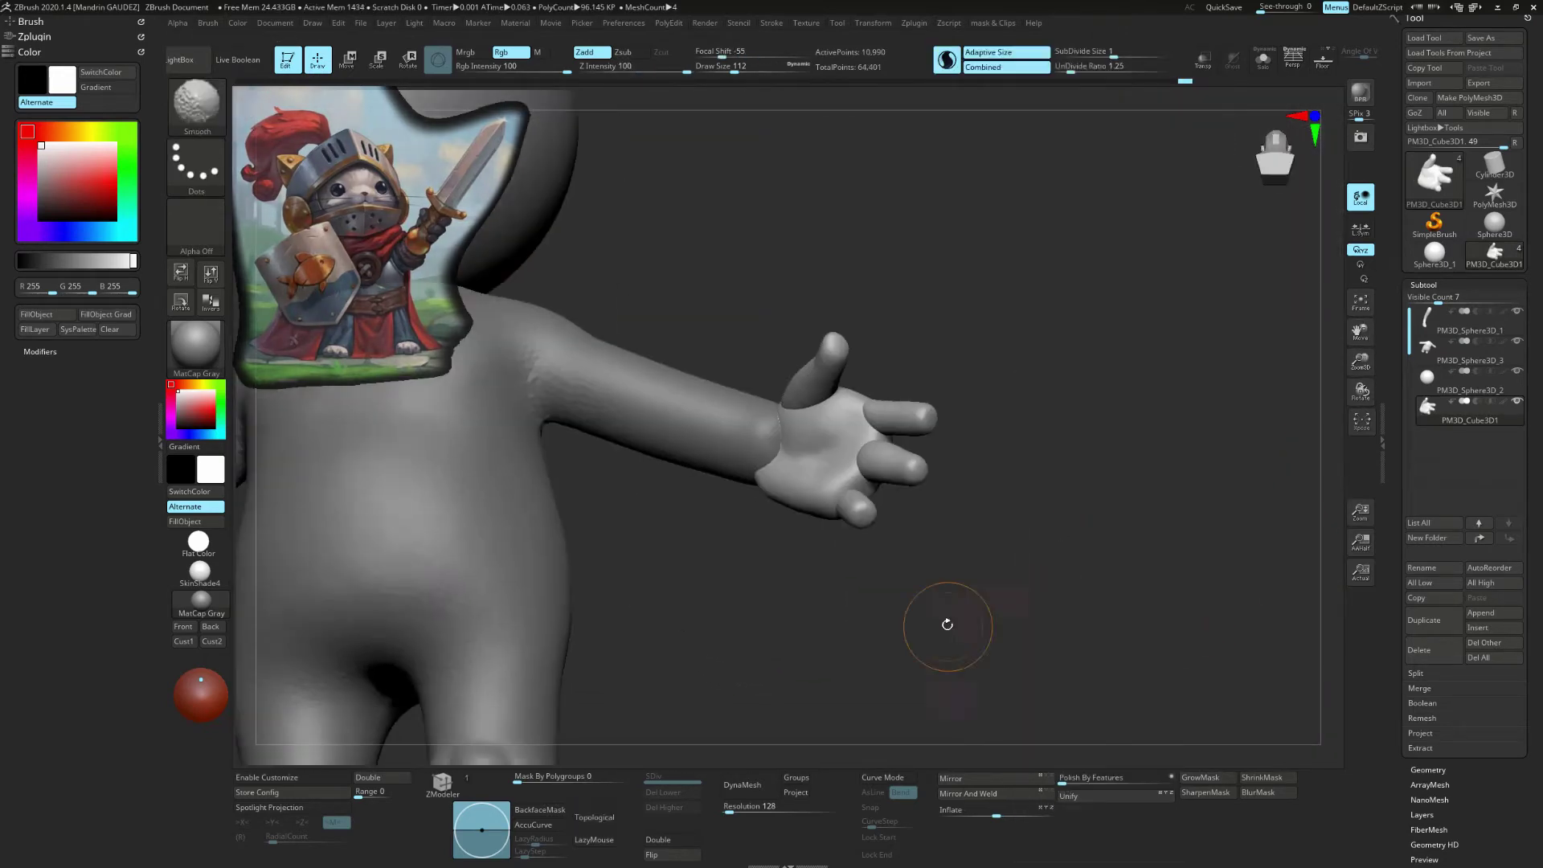
pyautogui.hotkey('ctrl', 'shift', 'z')
# Step: Attach the tail to the full chibi figure
pyautogui.hotkey('ctrl', 'shift', 'z')
pyautogui.hotkey('ctrl', 'shift', 'z')
pyautogui.hotkey('ctrl', 'shift', 'z')
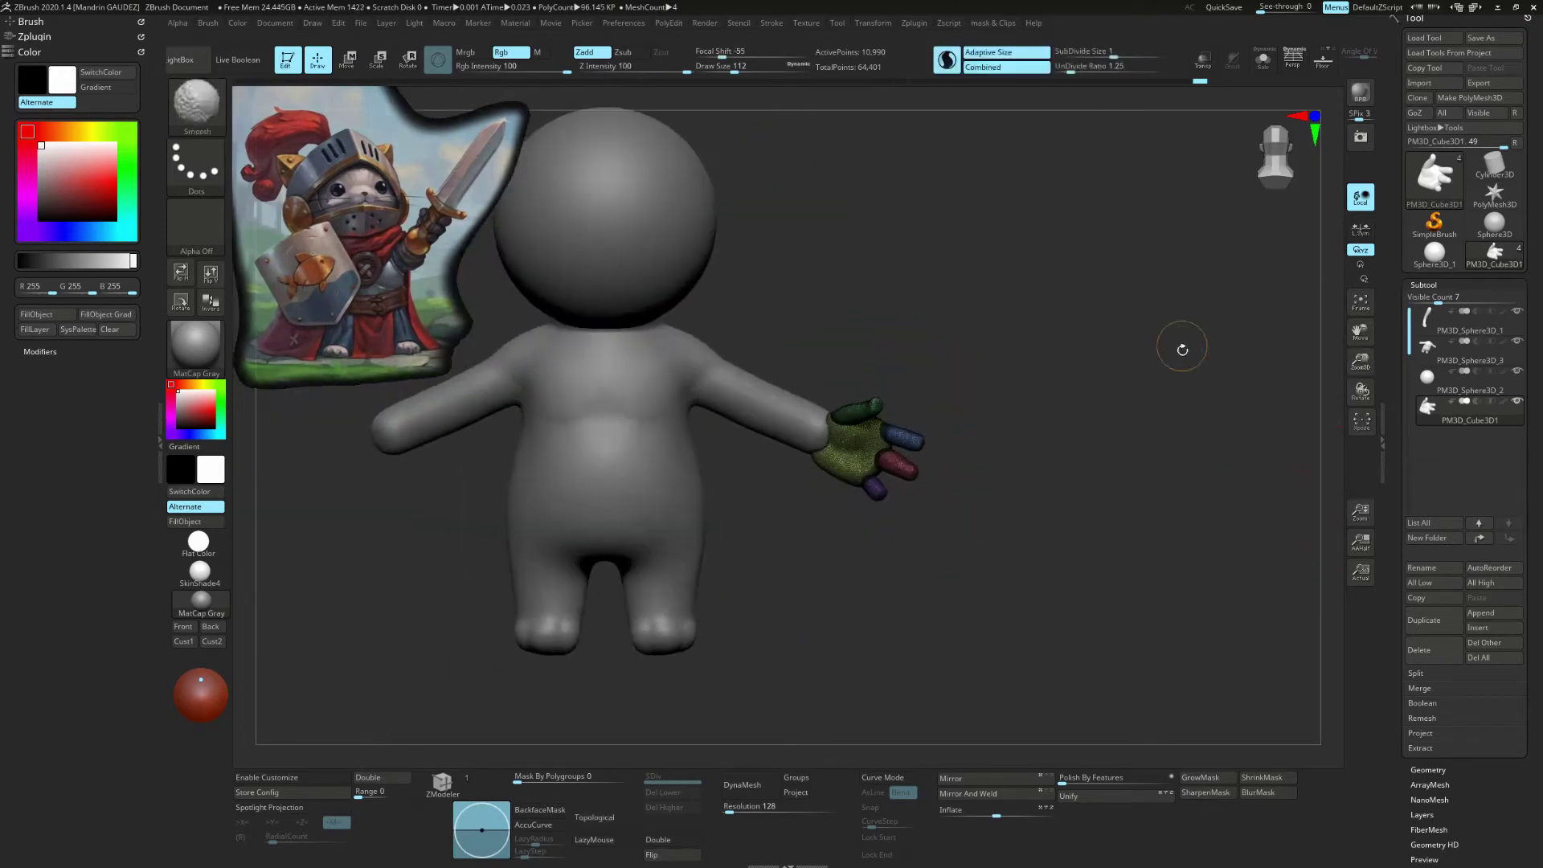
pyautogui.hotkey('ctrl', 'shift', 'z')
pyautogui.keyDown('ctrl'); pyautogui.keyDown('shift'); pyautogui.moveTo(866, 314); pyautogui.dragTo(769, 478); pyautogui.keyUp('shift'); pyautogui.keyUp('ctrl')
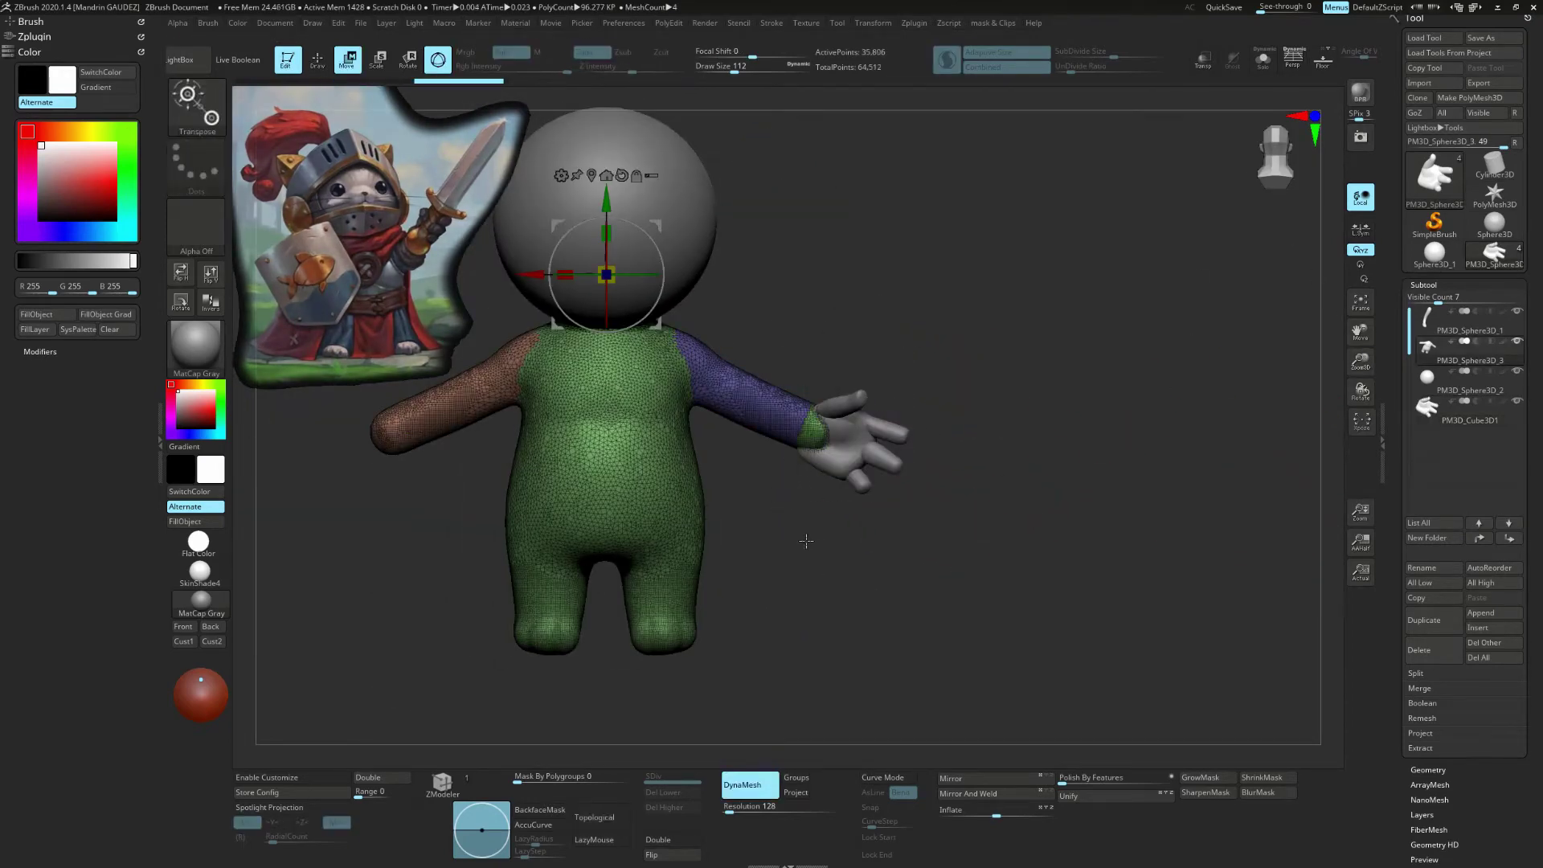
pyautogui.hotkey('ctrl', 'shift', 'z')
pyautogui.hotkey('ctrl', 'shift', 'z')
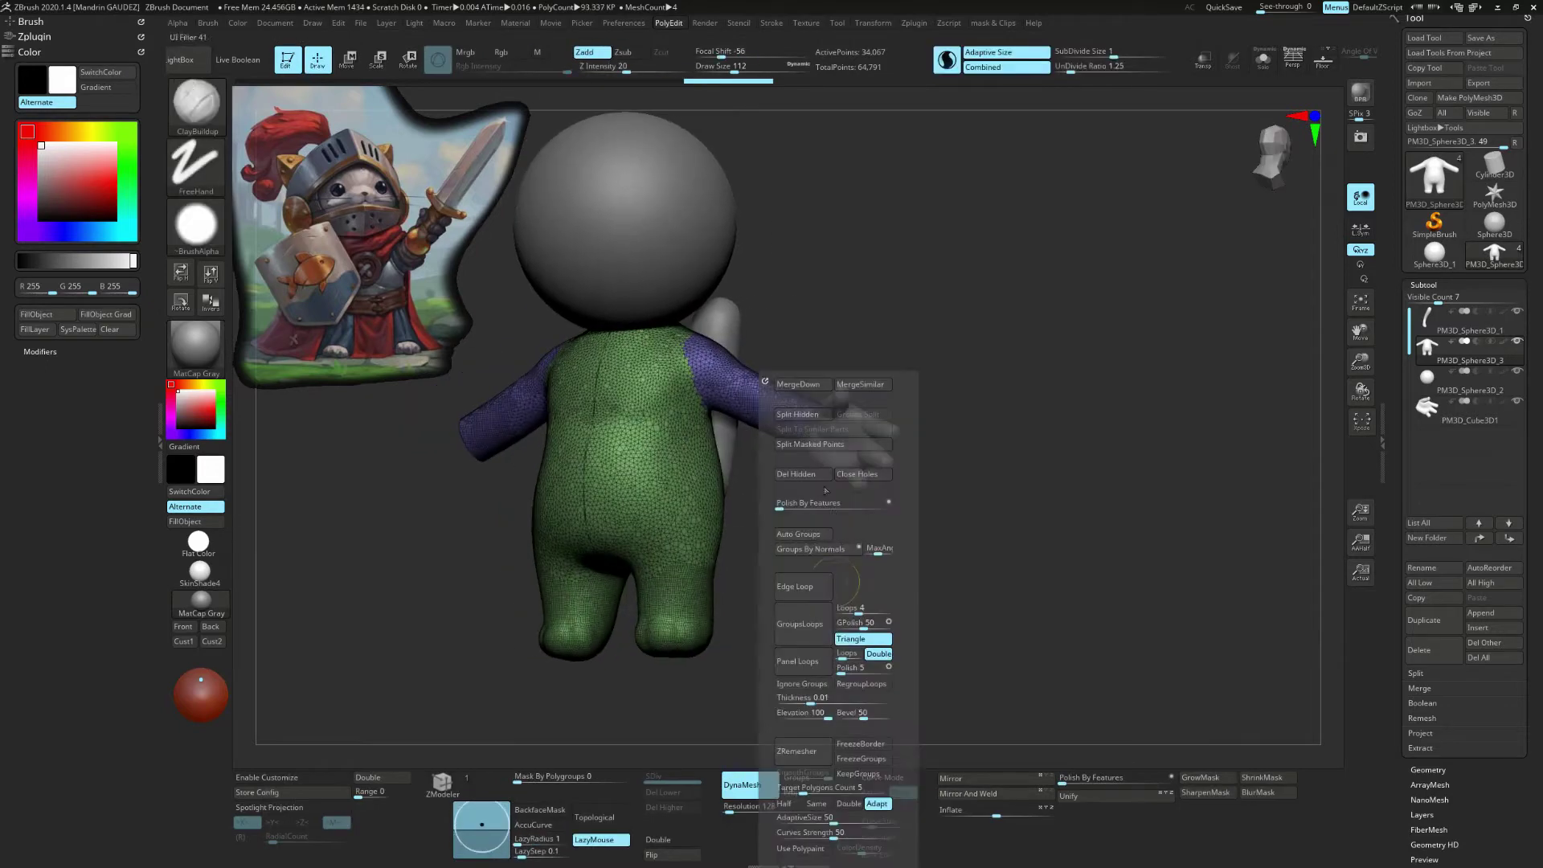
pyautogui.hotkey('ctrl', 'shift', 'z')
pyautogui.hotkey('ctrl', 'shift', 'z')
pyautogui.hotkey('ctrl', 'shift', 'z')
pyautogui.hotkey('ctrl', 'shift', 'z')
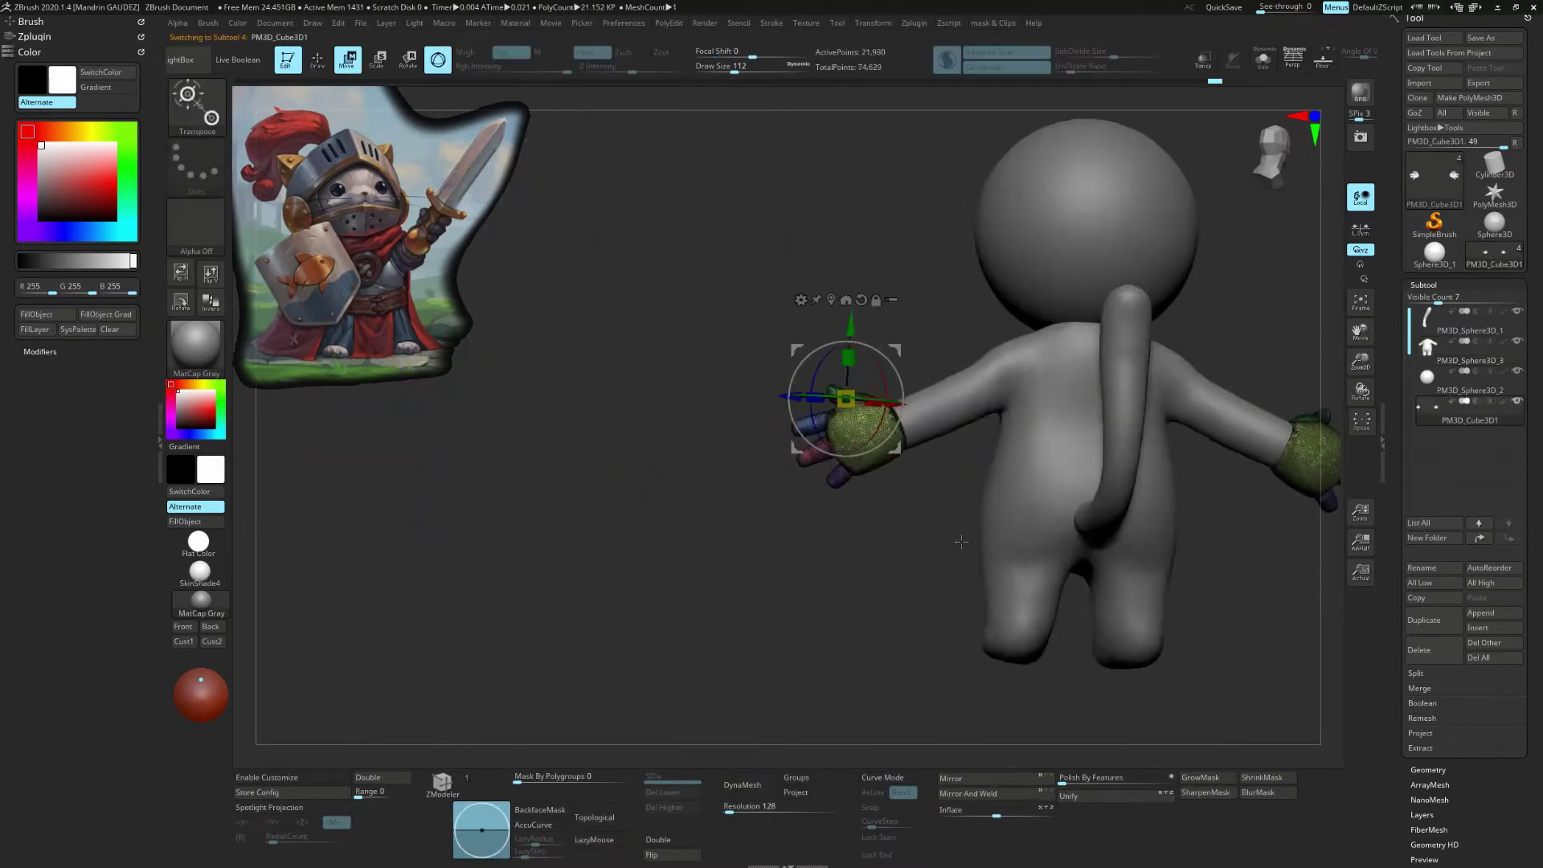
pyautogui.hotkey('ctrl', 'shift', 'z')
pyautogui.hotkey('ctrl', 'shift', 'z')
pyautogui.hotkey('ctrl', 'shift', 'z')
pyautogui.hotkey('ctrl', 'shift', 'z')
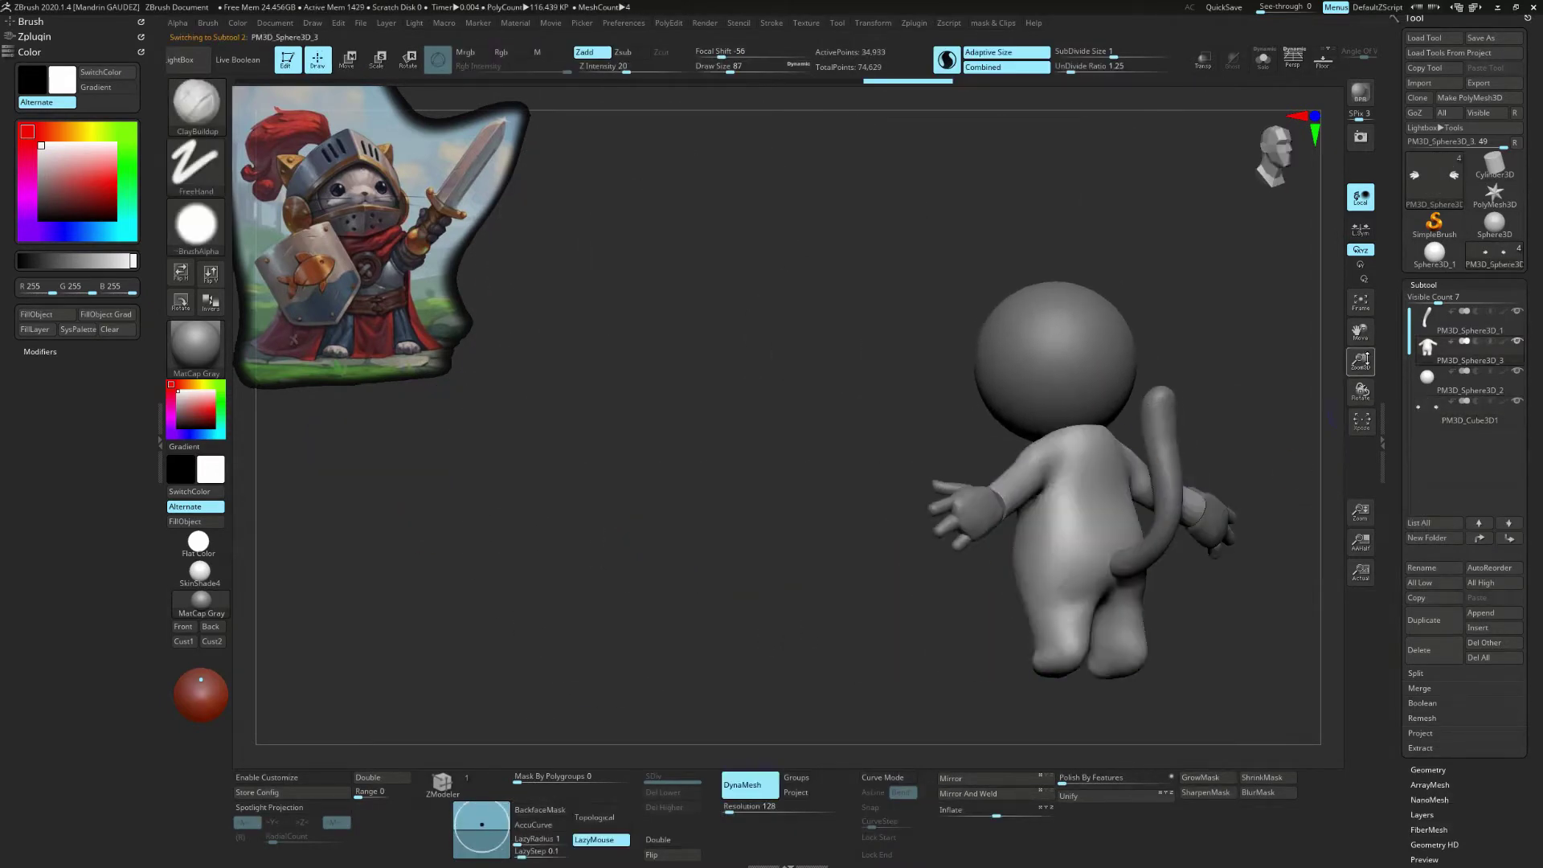
pyautogui.hotkey('ctrl', 'shift', 'z')
# Step: Mirror and weld the arm so both sides end in matching hands
pyautogui.hotkey('ctrl', 'shift', 'z')
pyautogui.hotkey('ctrl', 'shift', 'z')
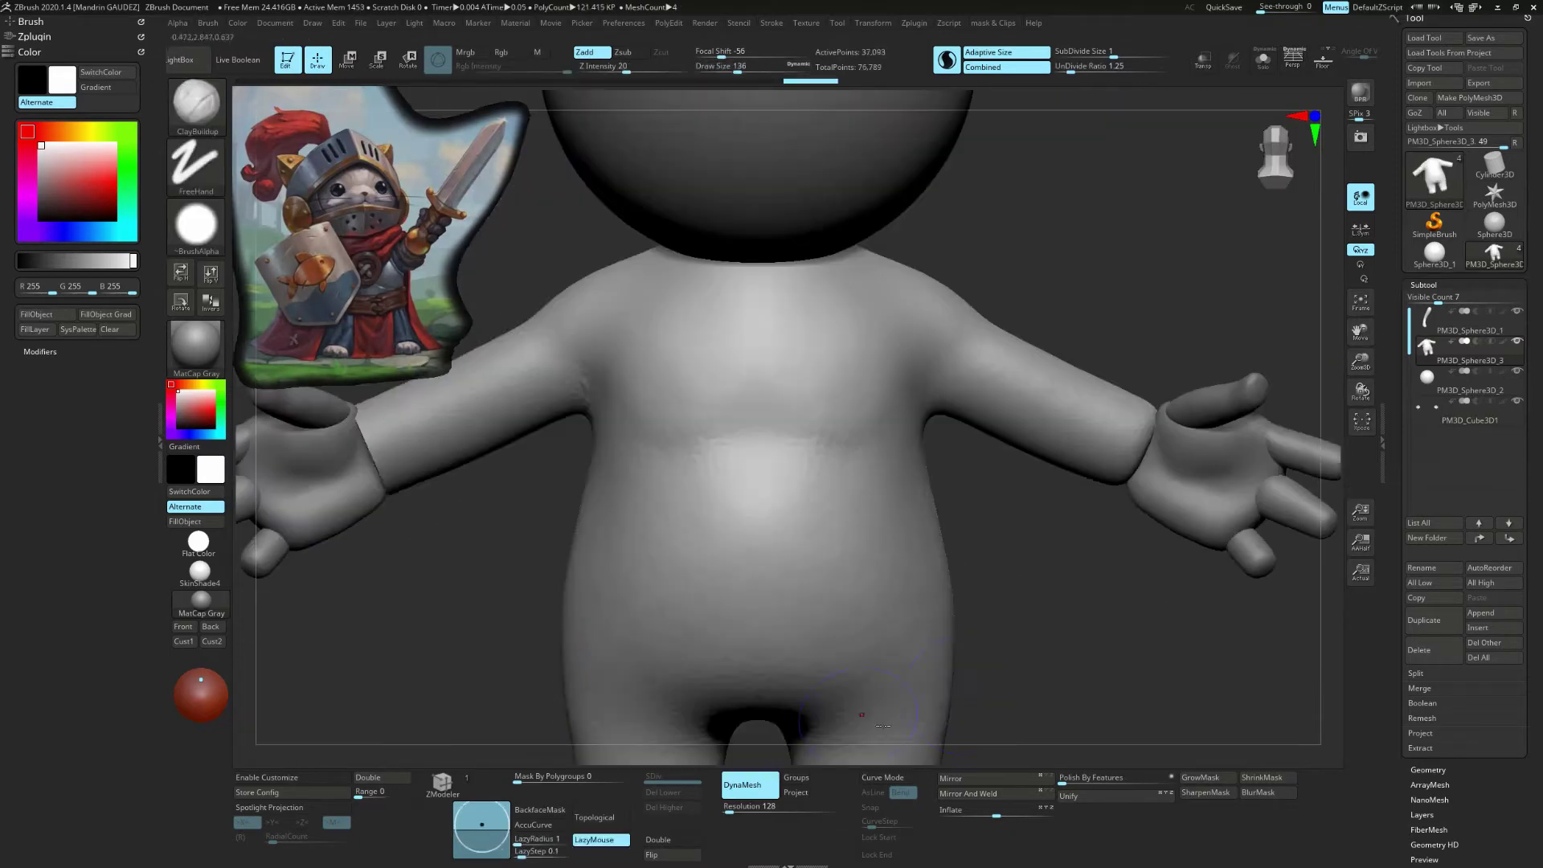
pyautogui.hotkey('ctrl', 'shift', 'z')
pyautogui.hotkey('ctrl', 'shift', 'z')
pyautogui.hotkey('ctrl', 'shift', 'z')
pyautogui.hotkey('ctrl', 'shift', 'z')
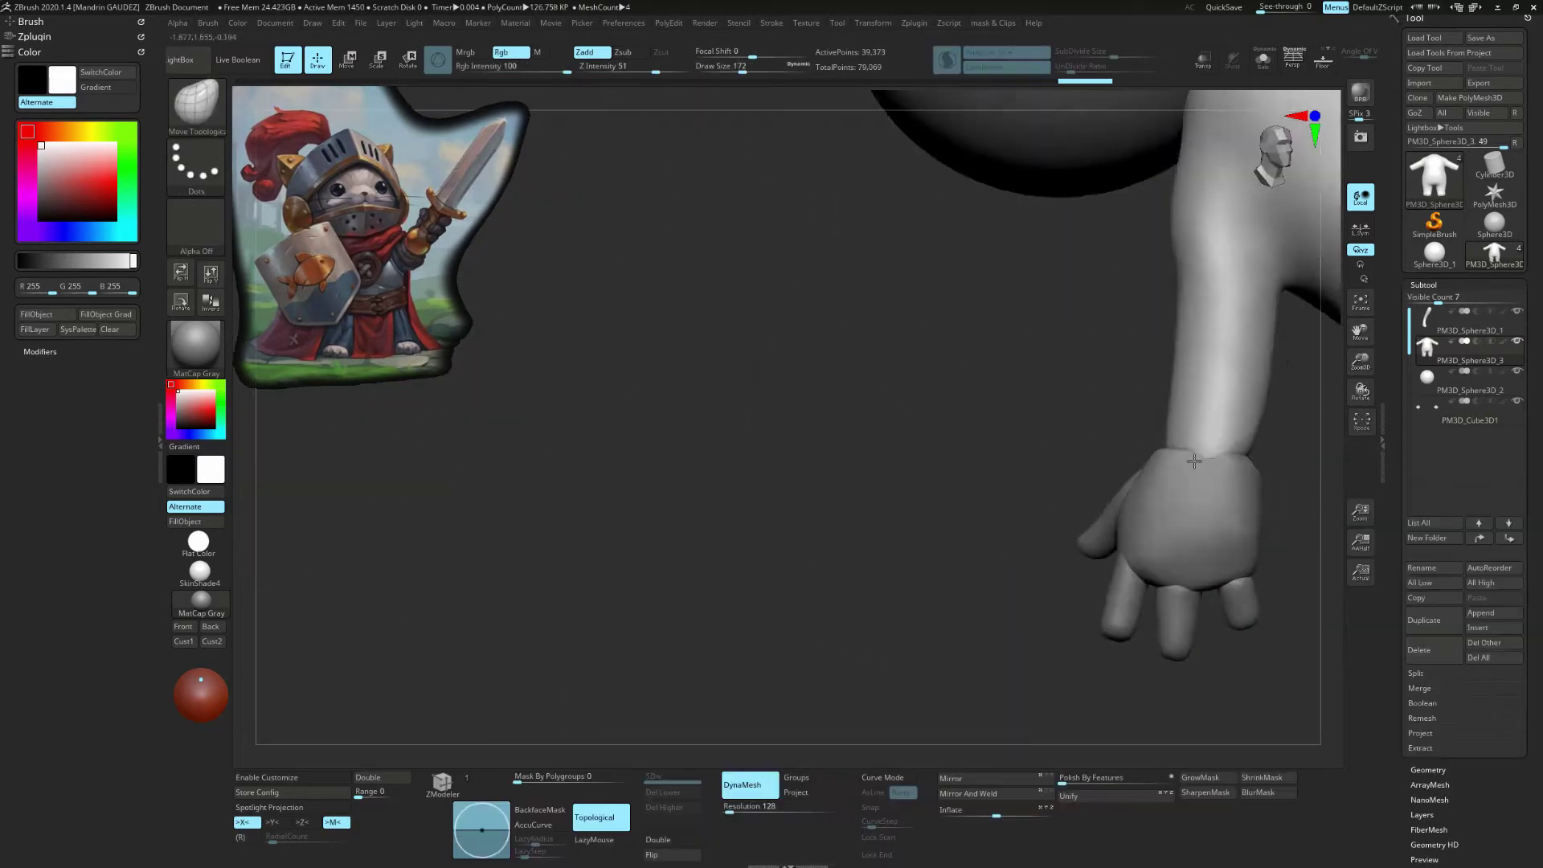
pyautogui.hotkey('ctrl', 'shift', 'z')
pyautogui.hotkey('ctrl', 'shift', 'z')
pyautogui.hotkey('ctrl', 'shift', 'z')
pyautogui.hotkey('ctrl', 'shift', 'z')
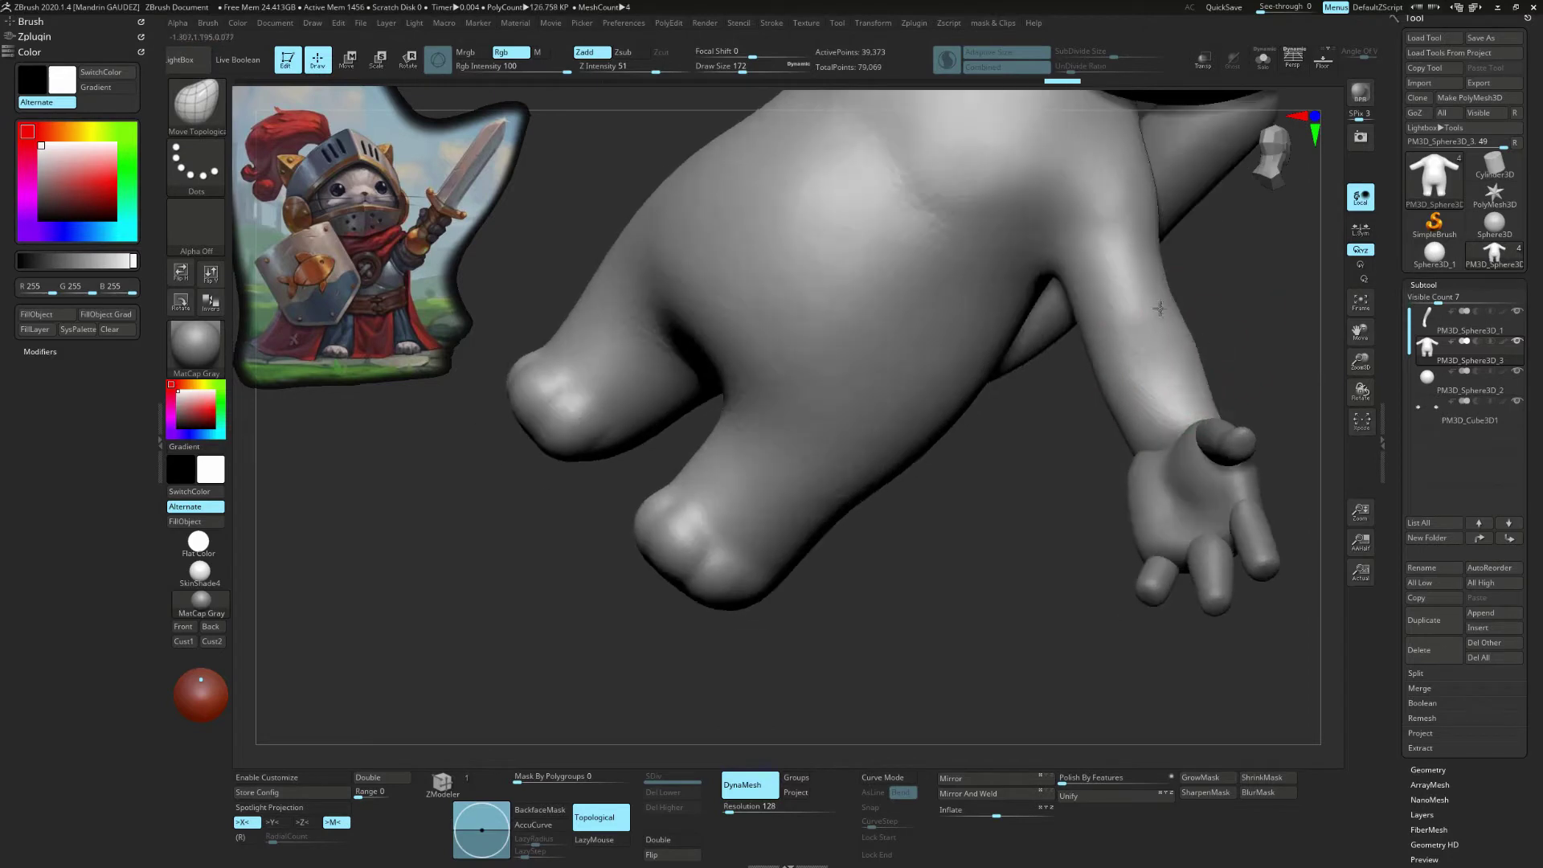
pyautogui.hotkey('ctrl', 'z')
pyautogui.hotkey('ctrl', 'z')
pyautogui.hotkey('ctrl', 'z')
pyautogui.hotkey('ctrl', 'z')
pyautogui.hotkey('ctrl', 'z')
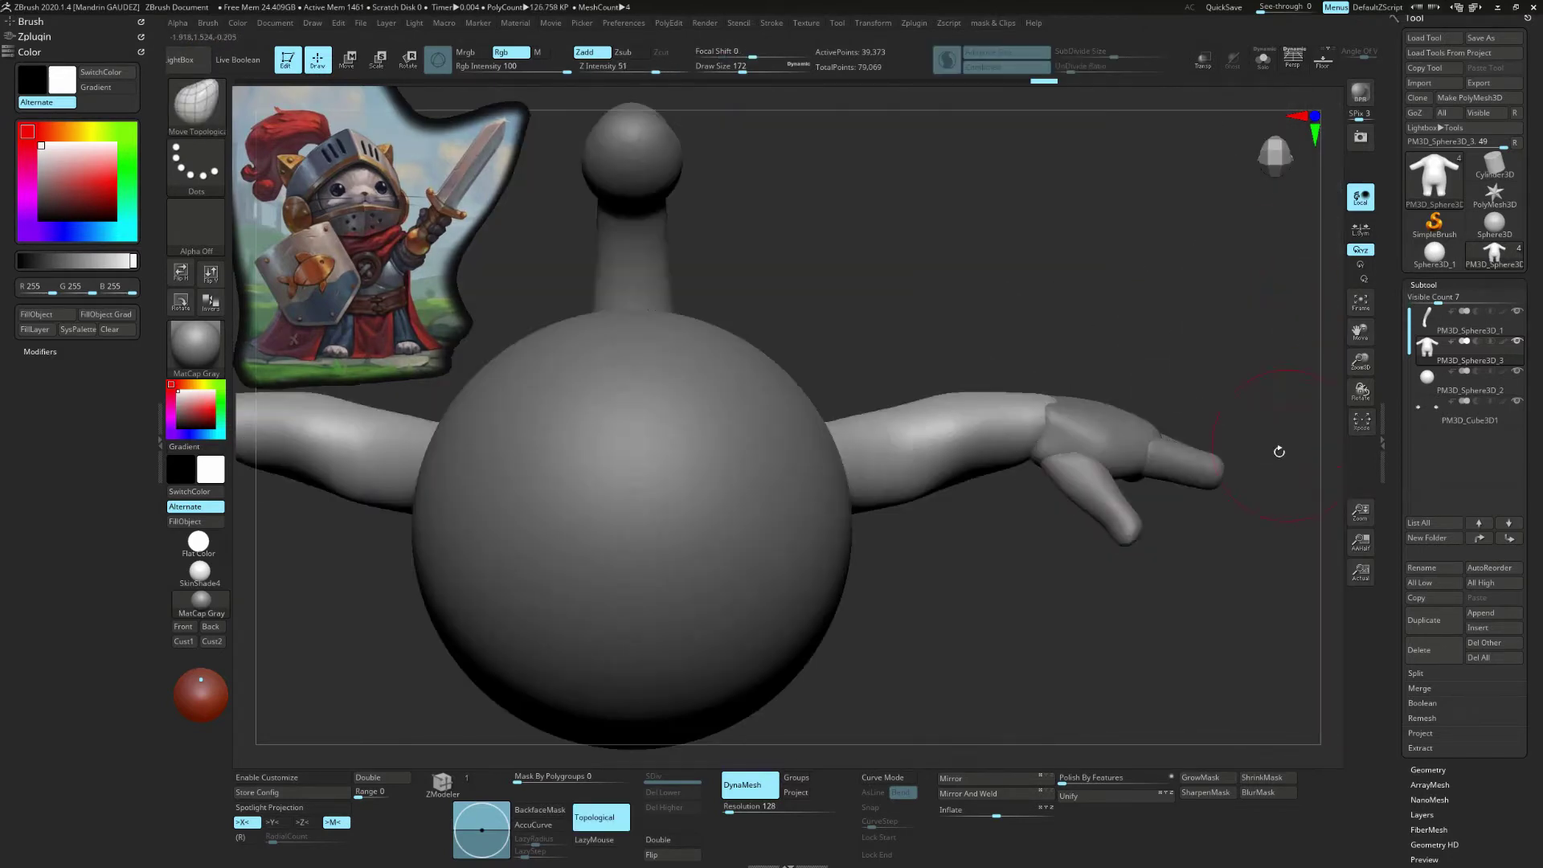
pyautogui.hotkey('ctrl', 'z')
pyautogui.hotkey('ctrl', 'z')
pyautogui.hotkey('ctrl', 'shift', 'z')
pyautogui.hotkey('ctrl', 'shift', 'z')
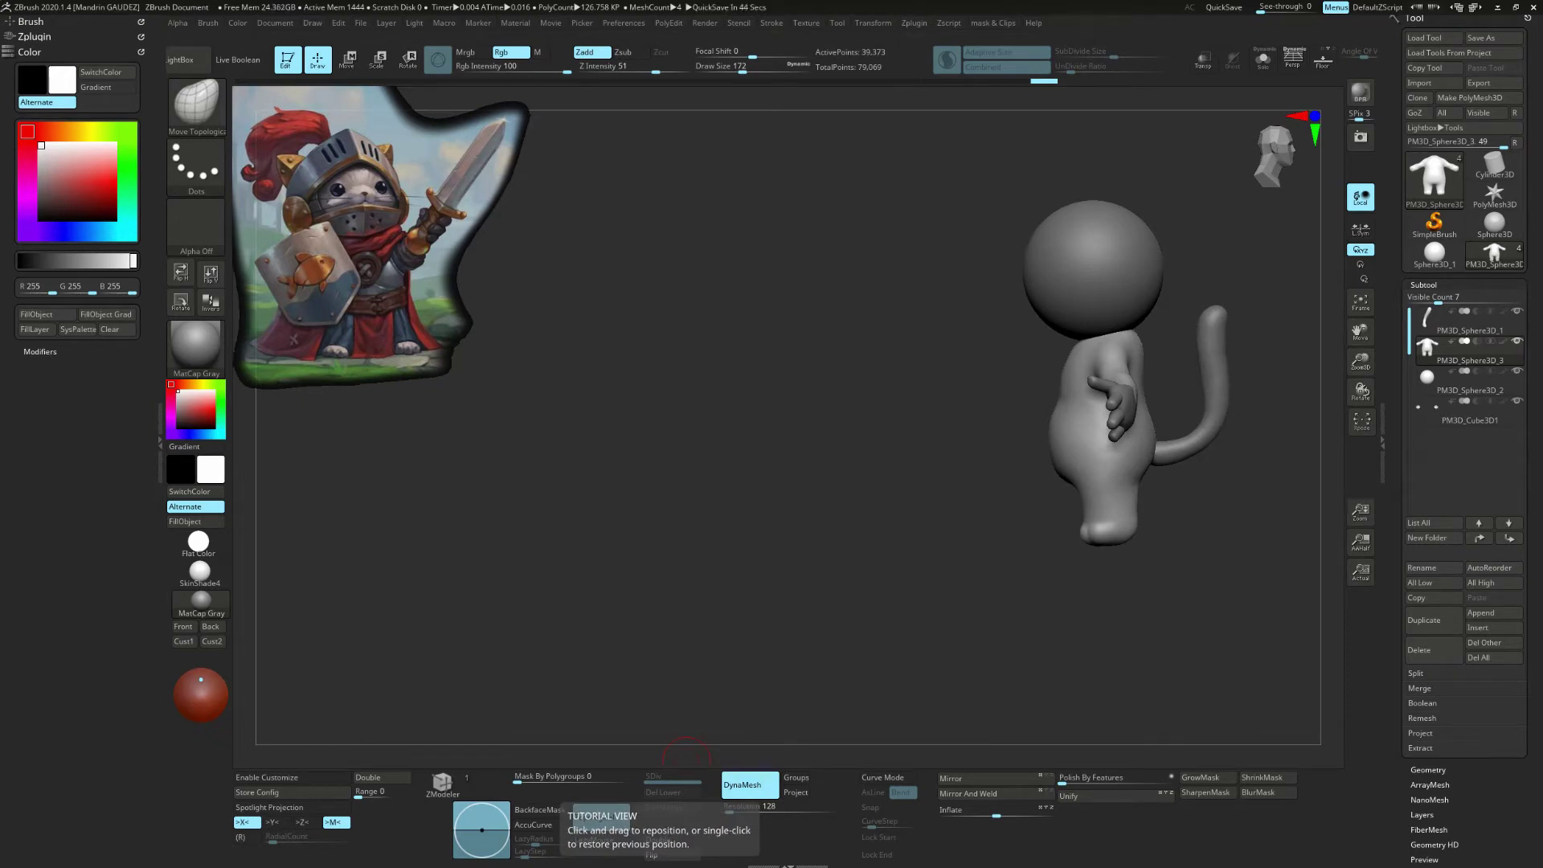
# Step: Transpose the arms and hands into place and draw shallow eye hollows on the head
pyautogui.moveTo(687, 754); pyautogui.dragTo(1184, 606)
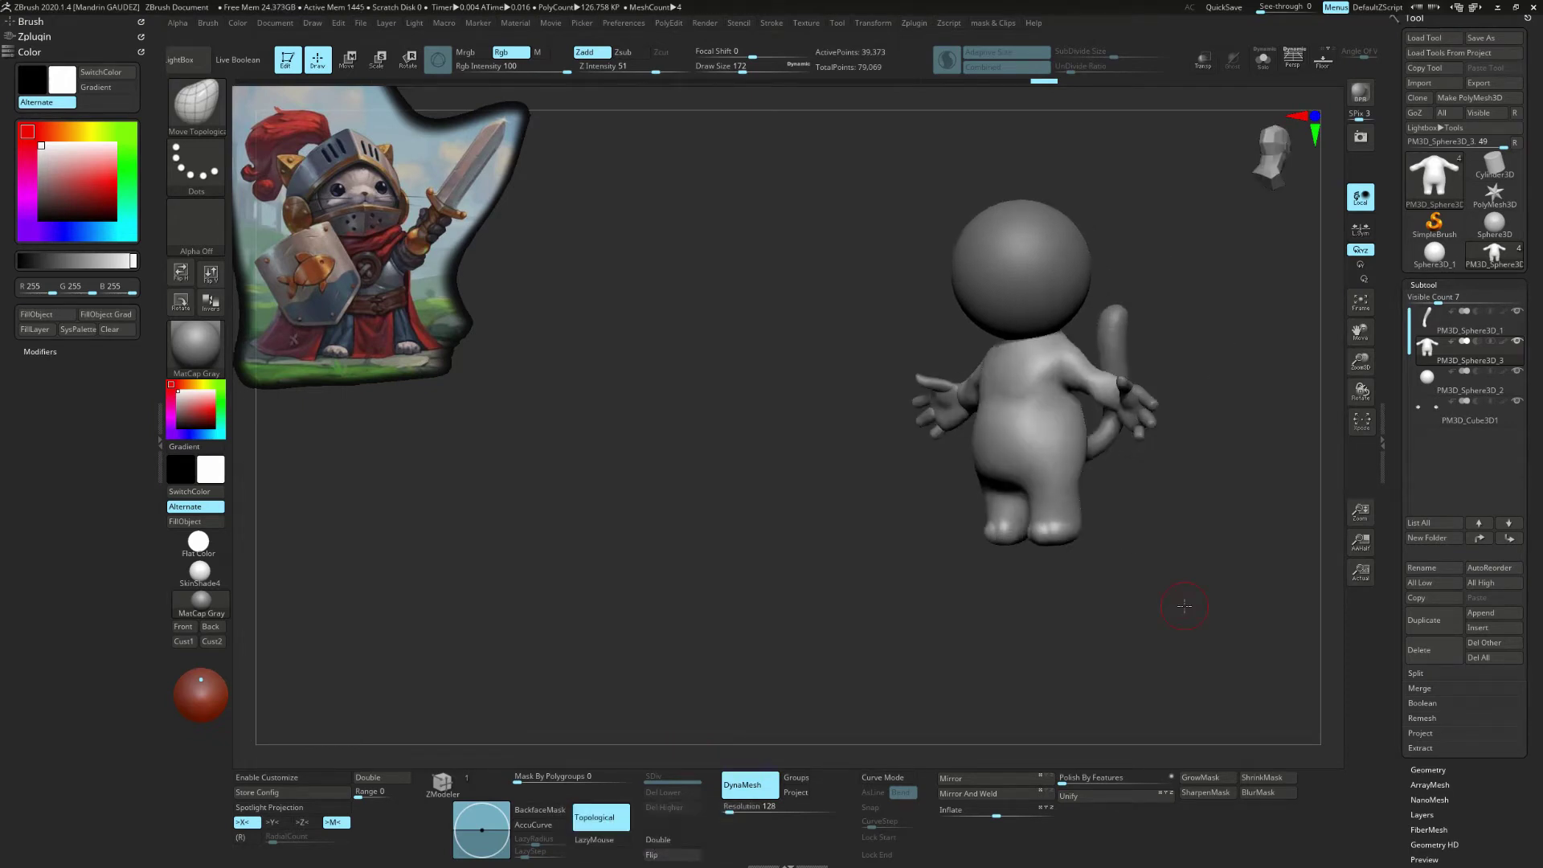
pyautogui.hotkey('ctrl', 'shift', 'z')
pyautogui.hotkey('ctrl', 'shift', 'z')
pyautogui.hotkey('ctrl', 'shift', 'z')
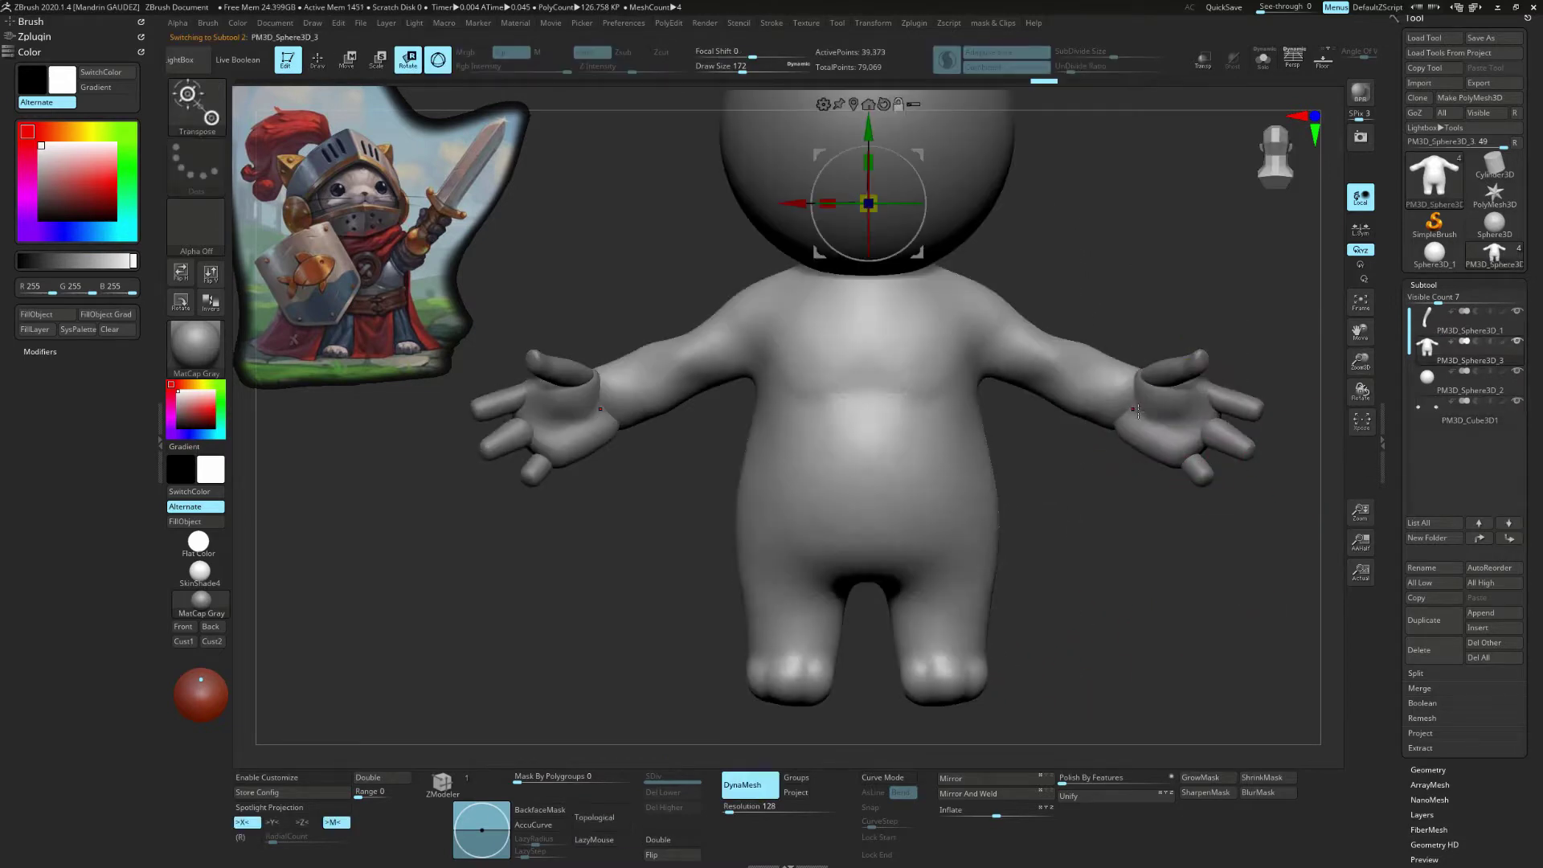
pyautogui.hotkey('ctrl', 'shift', 'z')
pyautogui.hotkey('ctrl', 'shift', 'z')
pyautogui.hotkey('ctrl', 'shift', 'z')
pyautogui.hotkey('ctrl', 'shift', 'z')
pyautogui.hotkey('ctrl', 'shift', 'z')
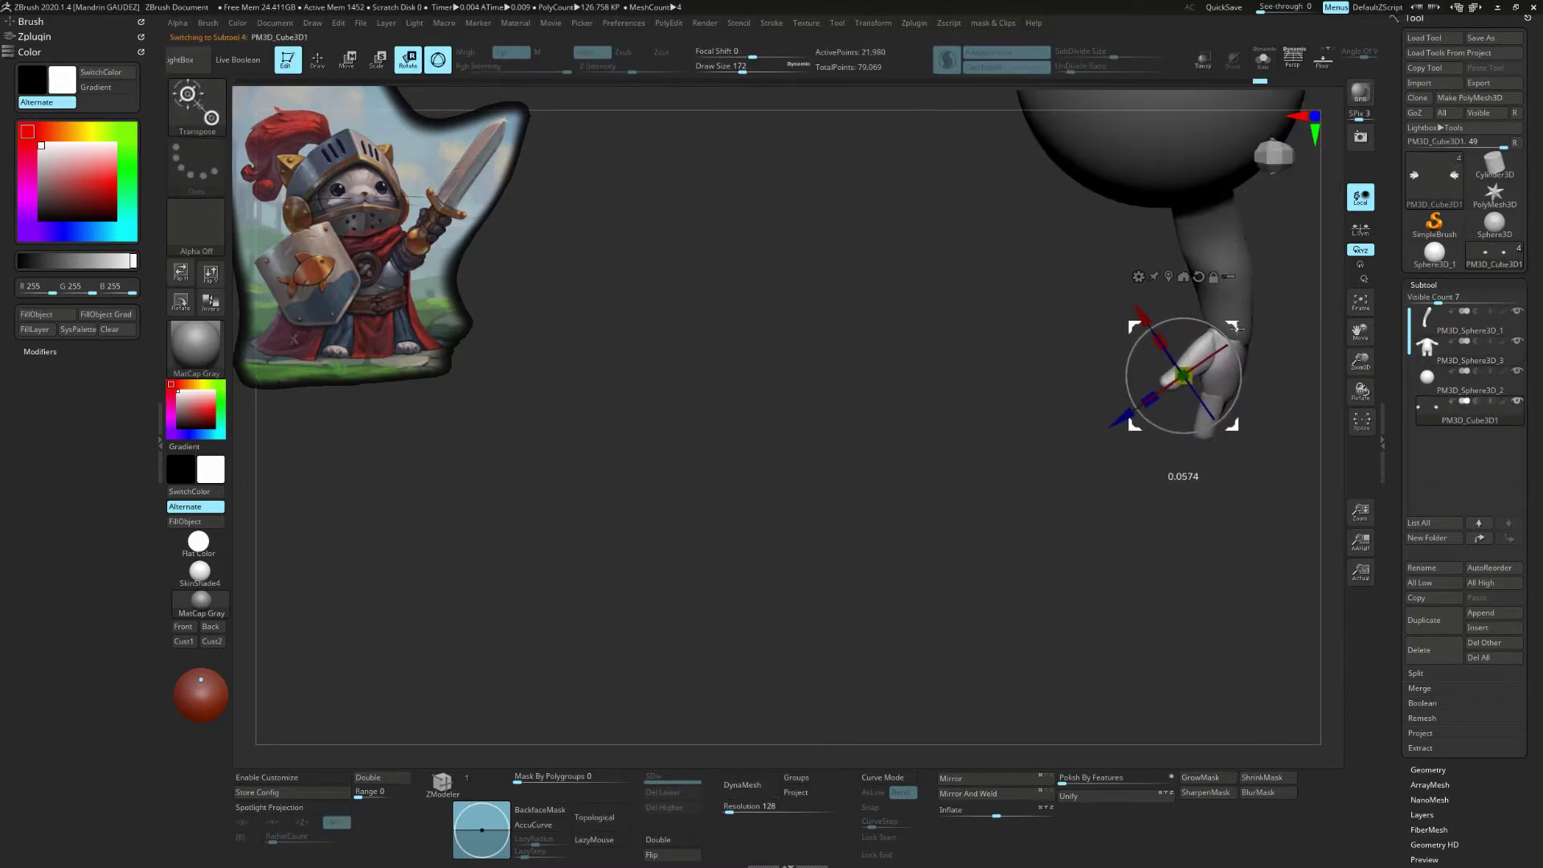
pyautogui.hotkey('ctrl', 'shift', 'z')
pyautogui.hotkey('ctrl', 'shift', 'z')
pyautogui.hotkey('ctrl', 'shift', 'z')
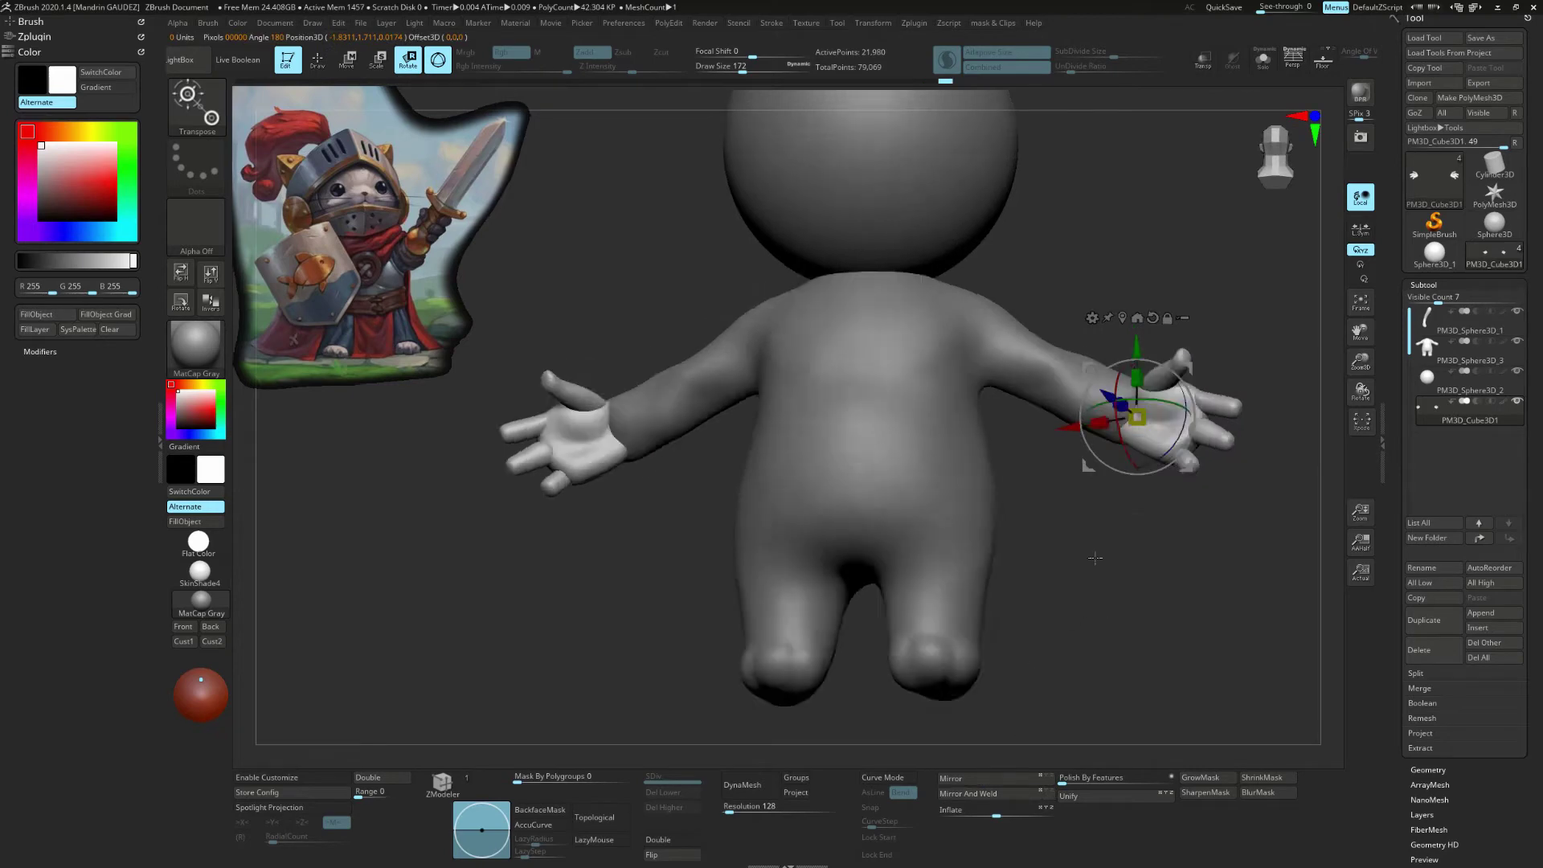
pyautogui.hotkey('ctrl', 'shift', 'z')
pyautogui.hotkey('ctrl', 'shift', 'z')
pyautogui.hotkey('ctrl', 'shift', 'z')
pyautogui.hotkey('ctrl', 'shift', 'z')
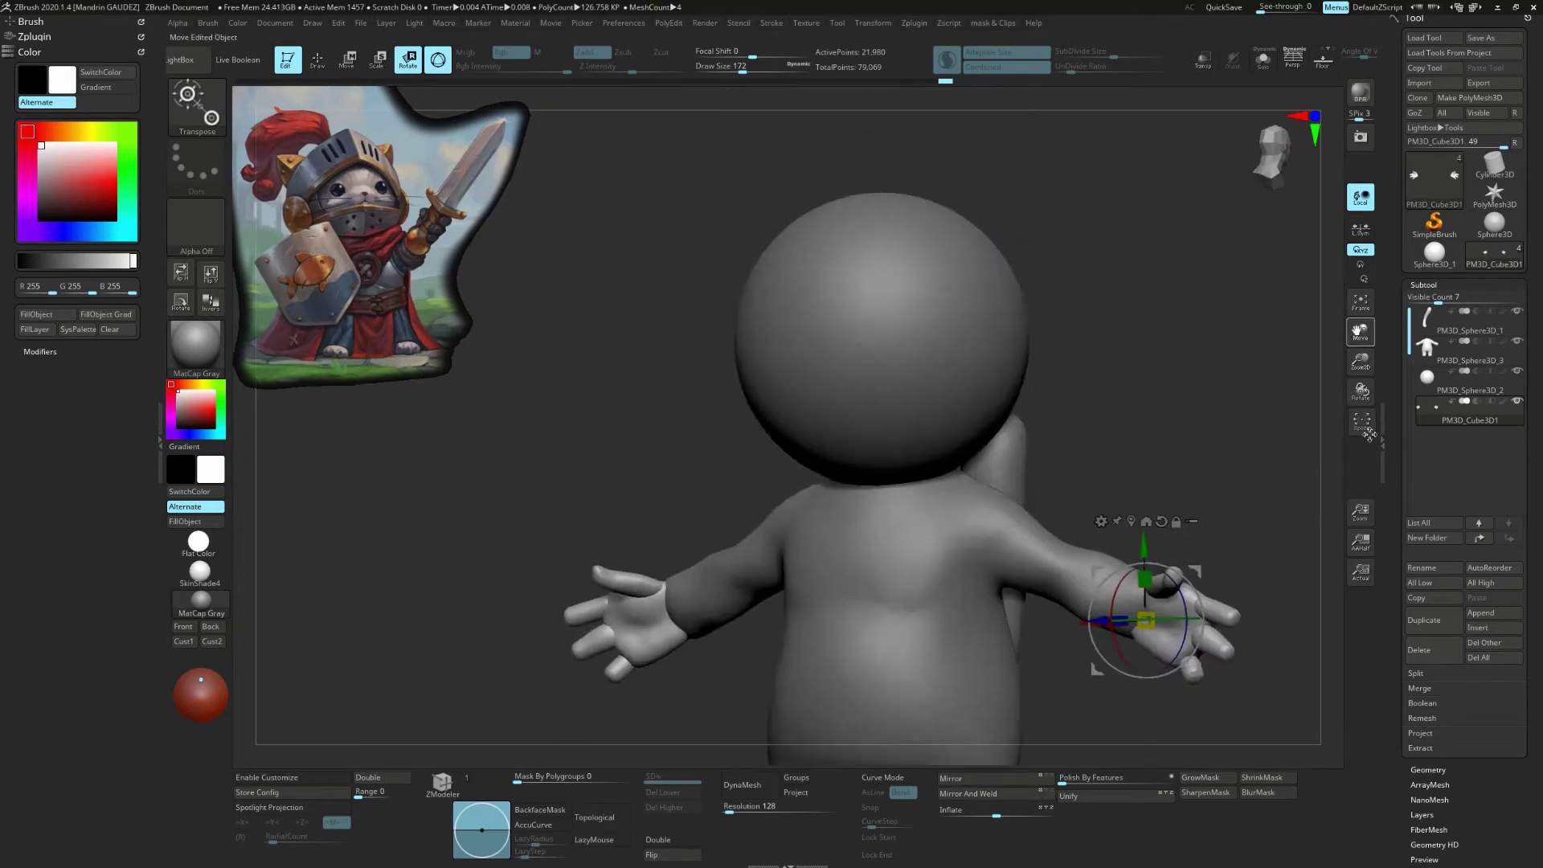
pyautogui.hotkey('ctrl', 'shift', 'z')
# Step: Begin reshaping the face with the Move Topological brush
pyautogui.press('s')
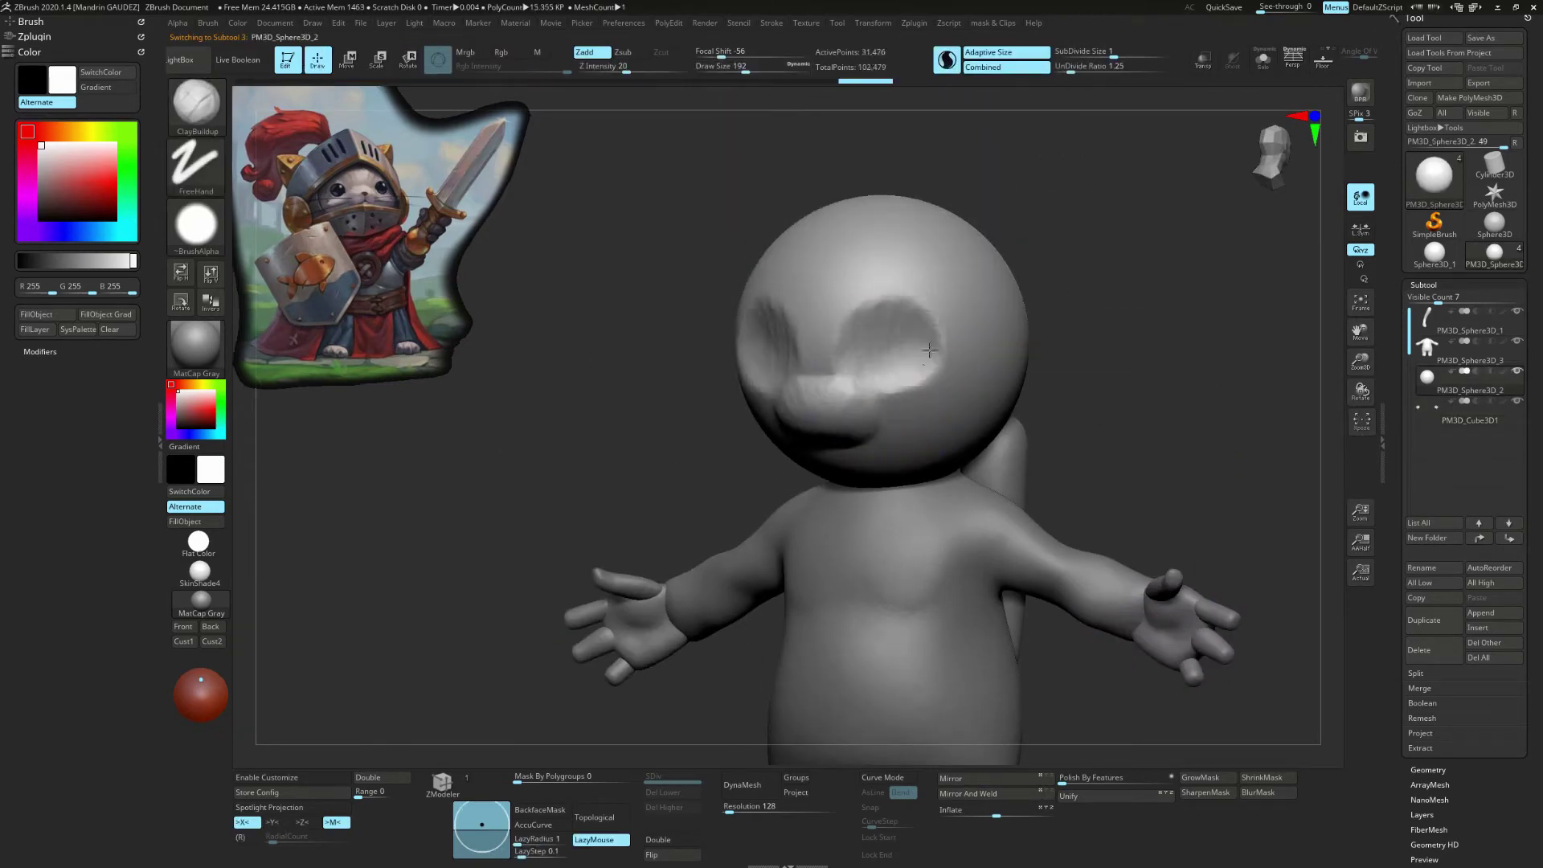
pyautogui.hotkey('ctrl', 'shift', 'z')
pyautogui.hotkey('ctrl', 'shift', 'z')
pyautogui.hotkey('ctrl', 'z')
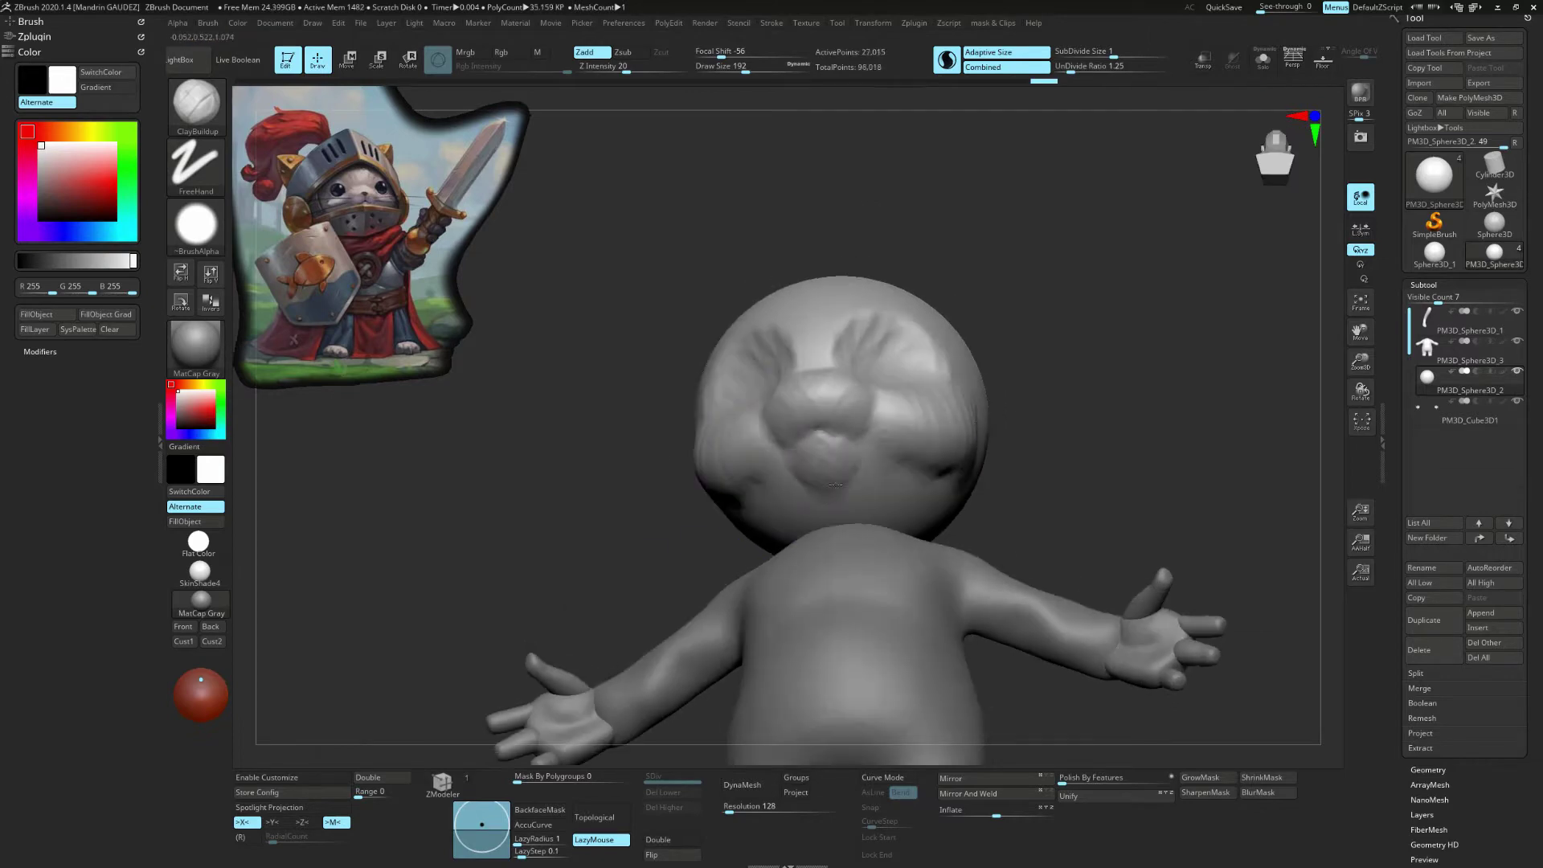
pyautogui.hotkey('ctrl', 'z')
pyautogui.hotkey('ctrl', 'z')
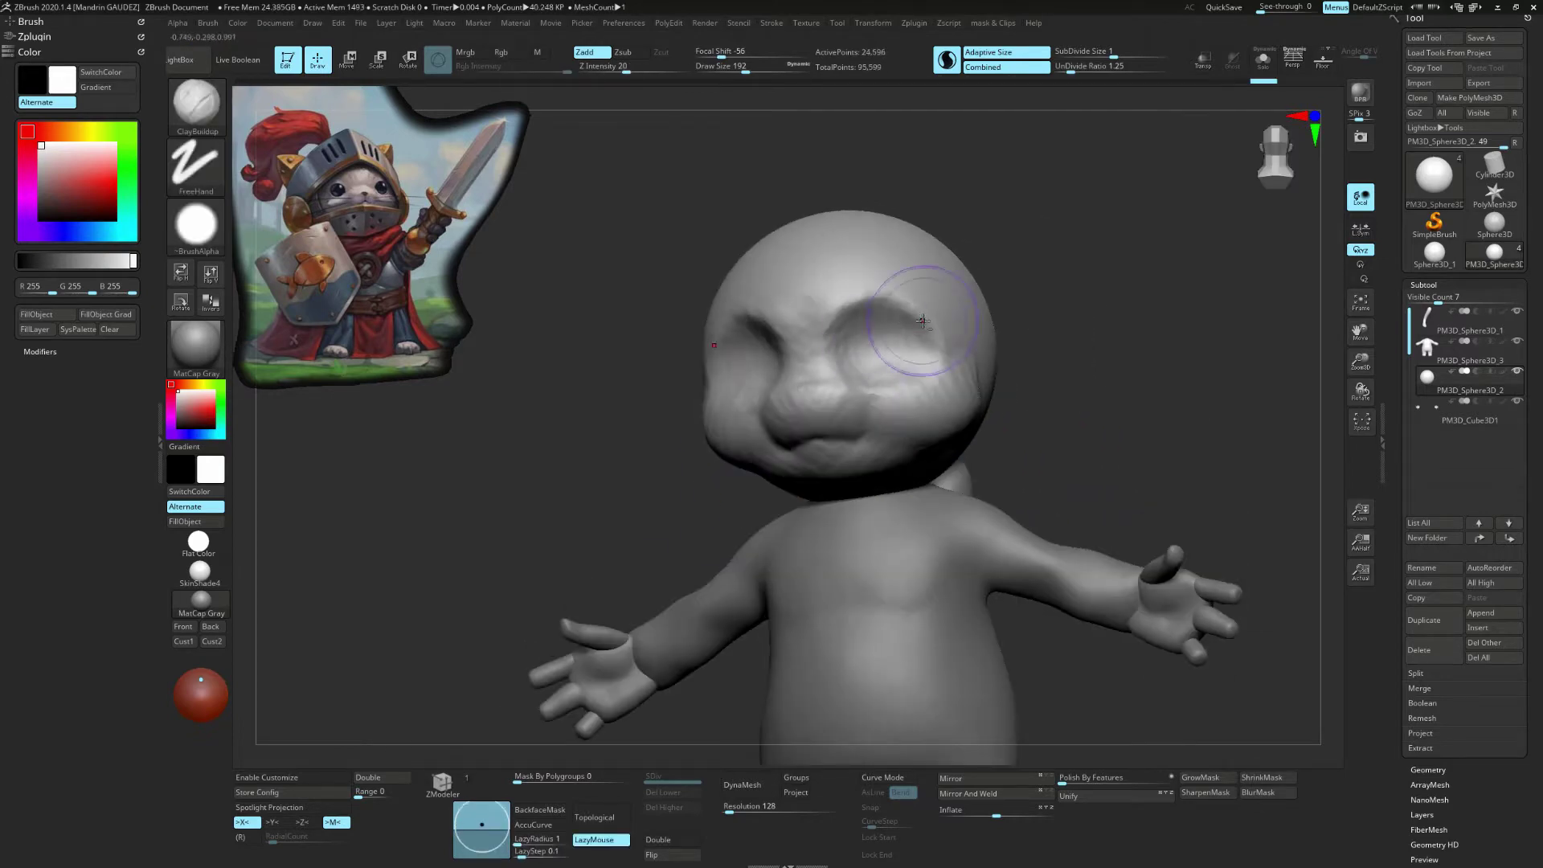
pyautogui.press('b')
pyautogui.press('m')
pyautogui.press('t')
pyautogui.hotkey('ctrl', 'z')
pyautogui.hotkey('ctrl', 'z')
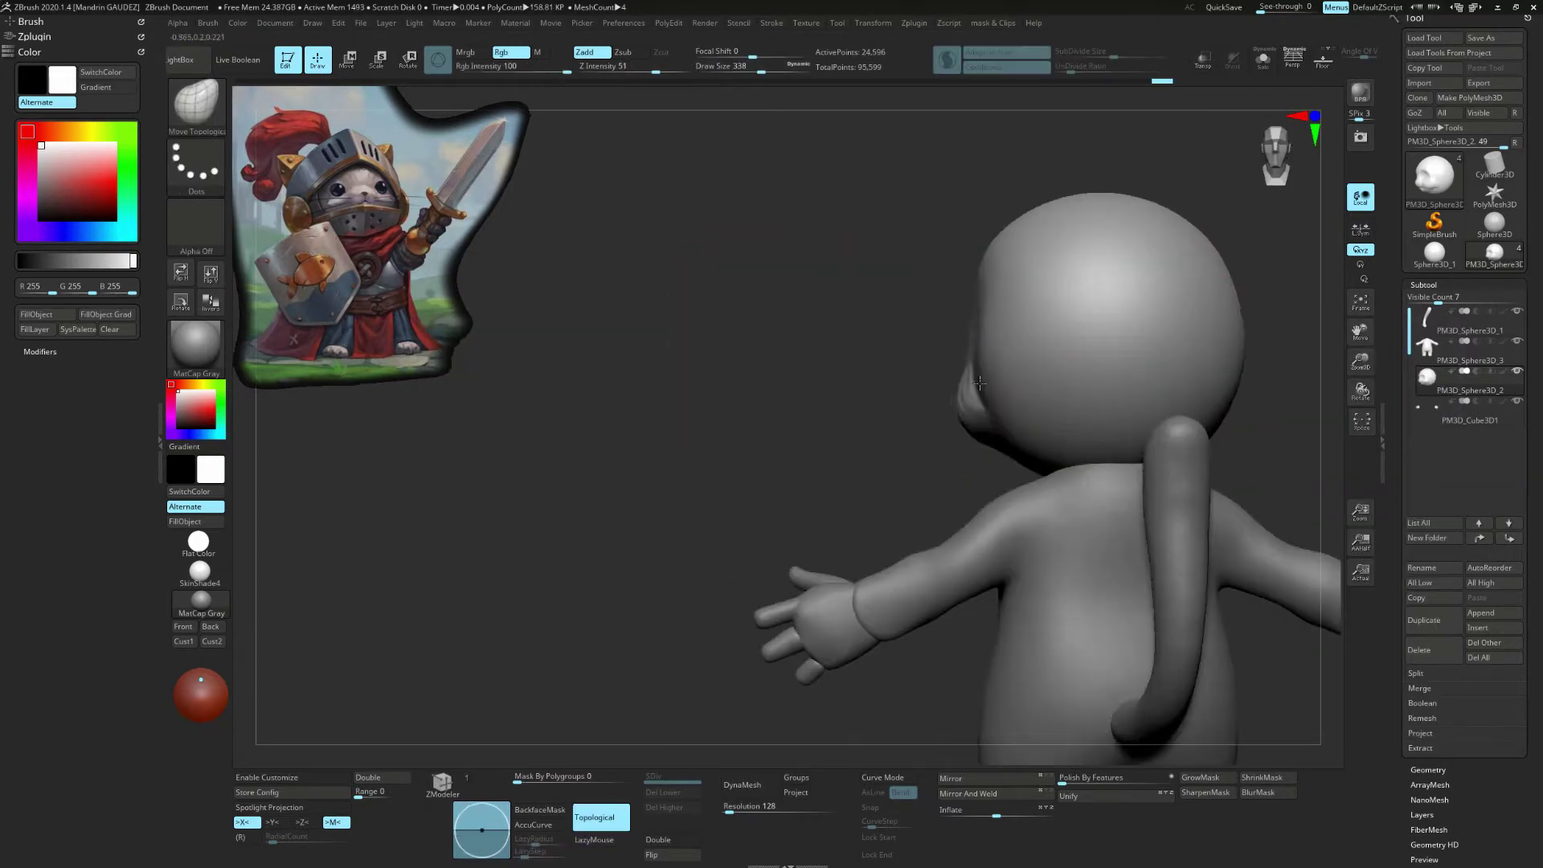
pyautogui.hotkey('ctrl', 'z')
pyautogui.hotkey('ctrl', 'z')
# Step: Push out a small nose and rounded cheeks with Move Topological
pyautogui.hotkey('ctrl', 'shift', 'z')
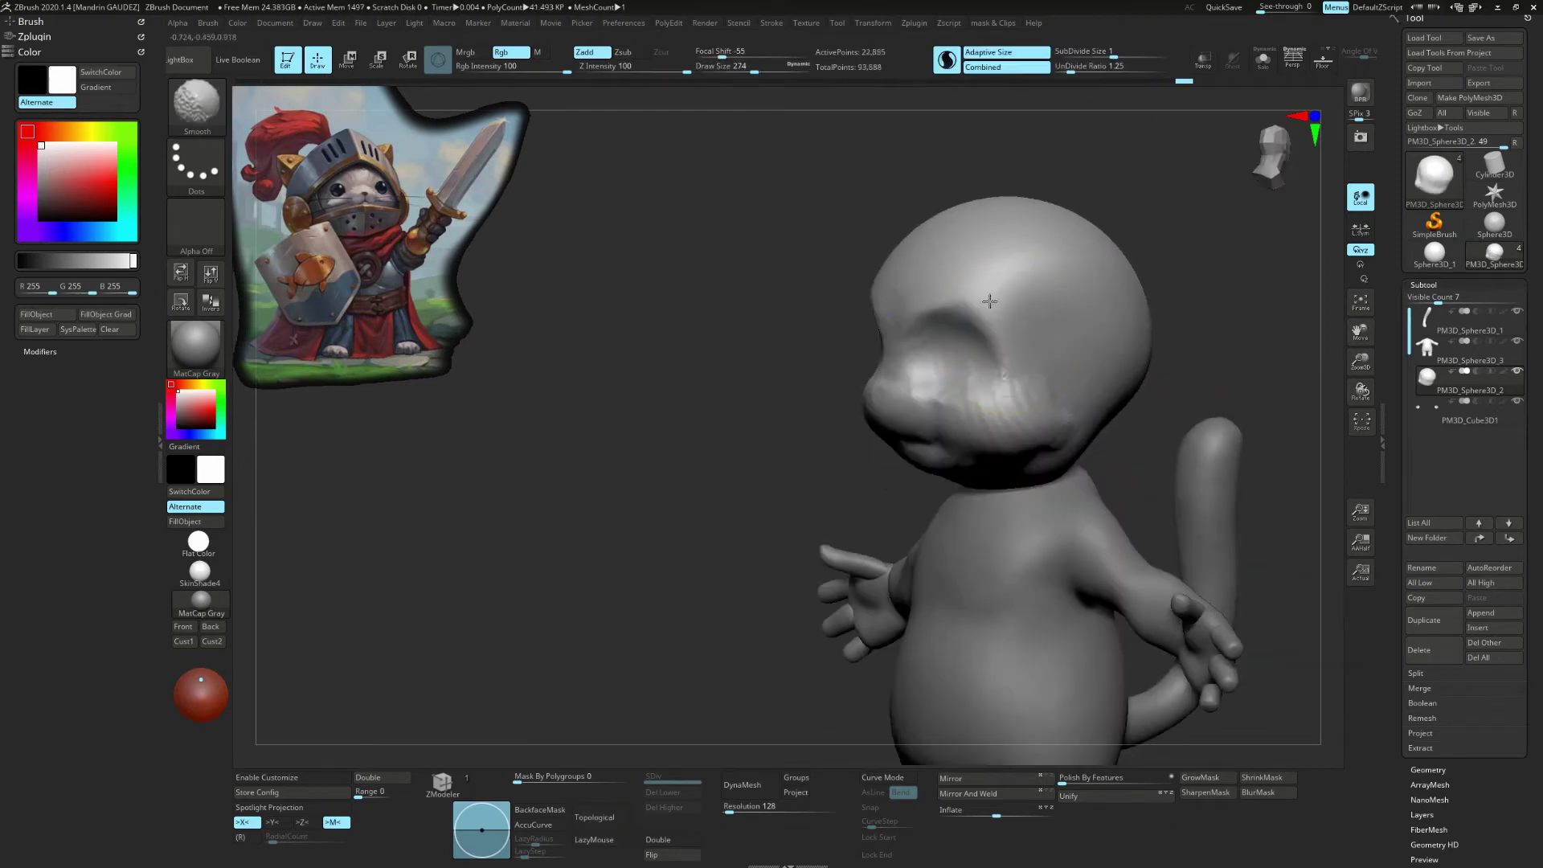
pyautogui.hotkey('ctrl', 'shift', 'z')
pyautogui.hotkey('ctrl', 'shift', 'z')
pyautogui.hotkey('ctrl', 'shift', 'z')
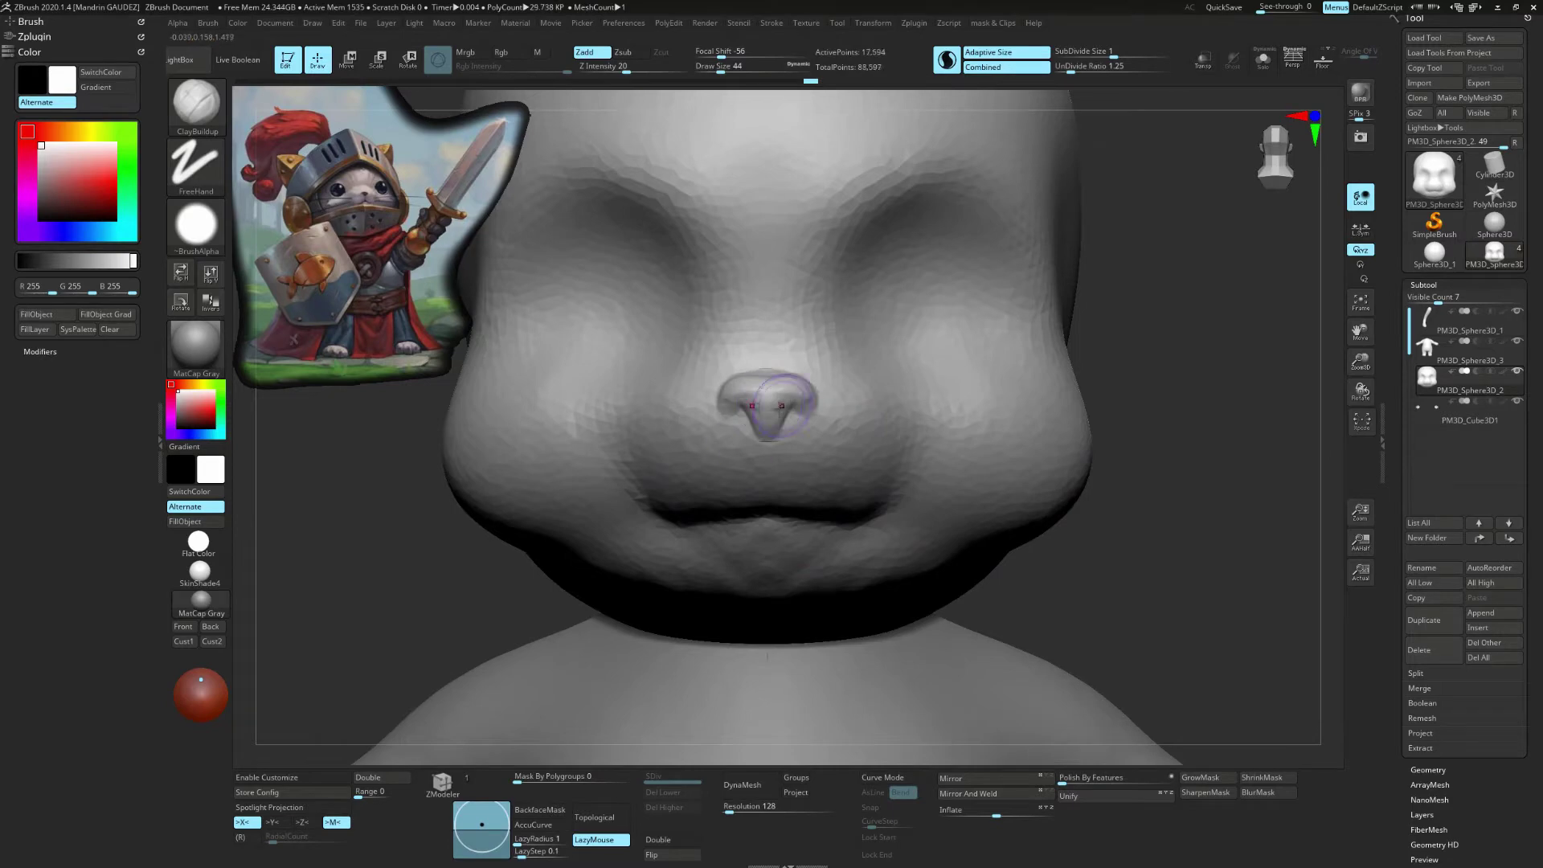
pyautogui.hotkey('ctrl', 'shift', 'z')
pyautogui.hotkey('ctrl', 'shift', 'z')
pyautogui.hotkey('ctrl', 'shift', 'z')
pyautogui.press('b')
pyautogui.press('m')
pyautogui.press('t')
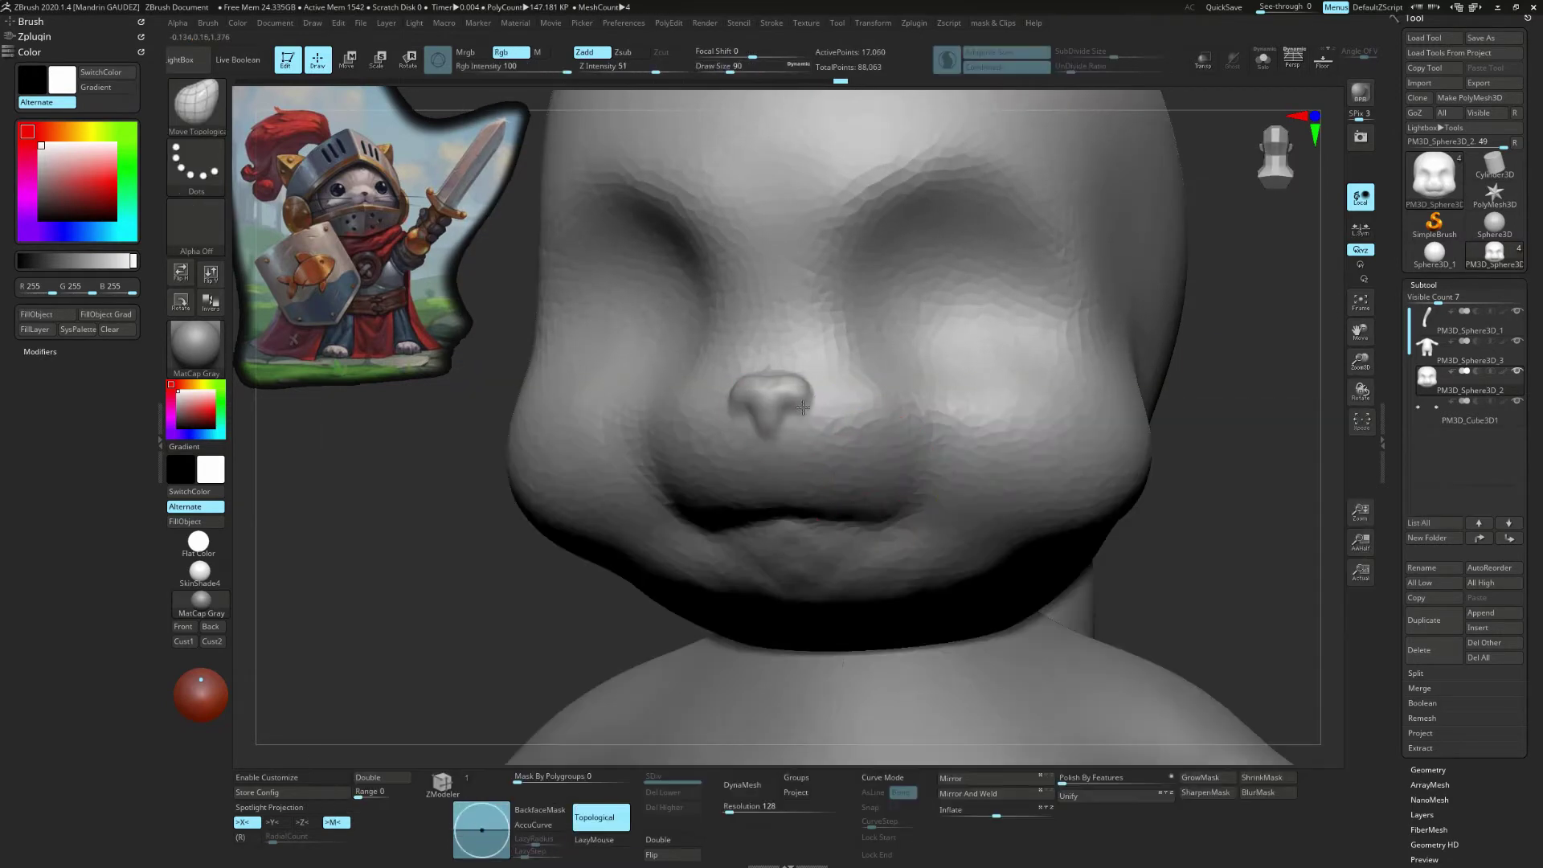
pyautogui.hotkey('ctrl', 'shift', 'z')
pyautogui.hotkey('ctrl', 'shift', 'z')
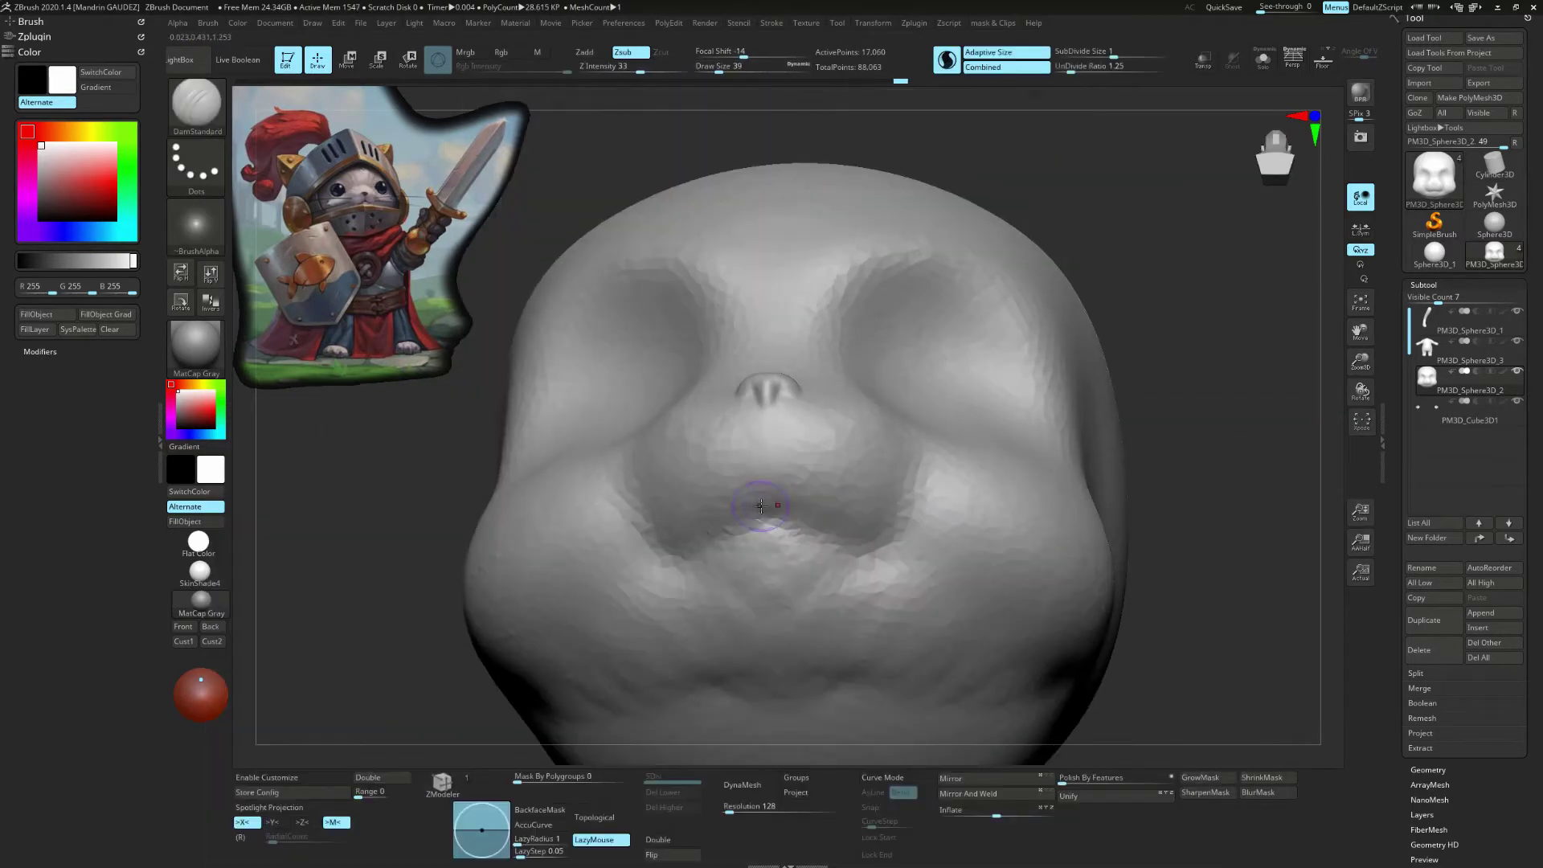
# Step: Carve split-muzzle mouth creases and deeper eye sockets, then append a Sphere3D subtool
pyautogui.hotkey('ctrl', 'shift', 'z')
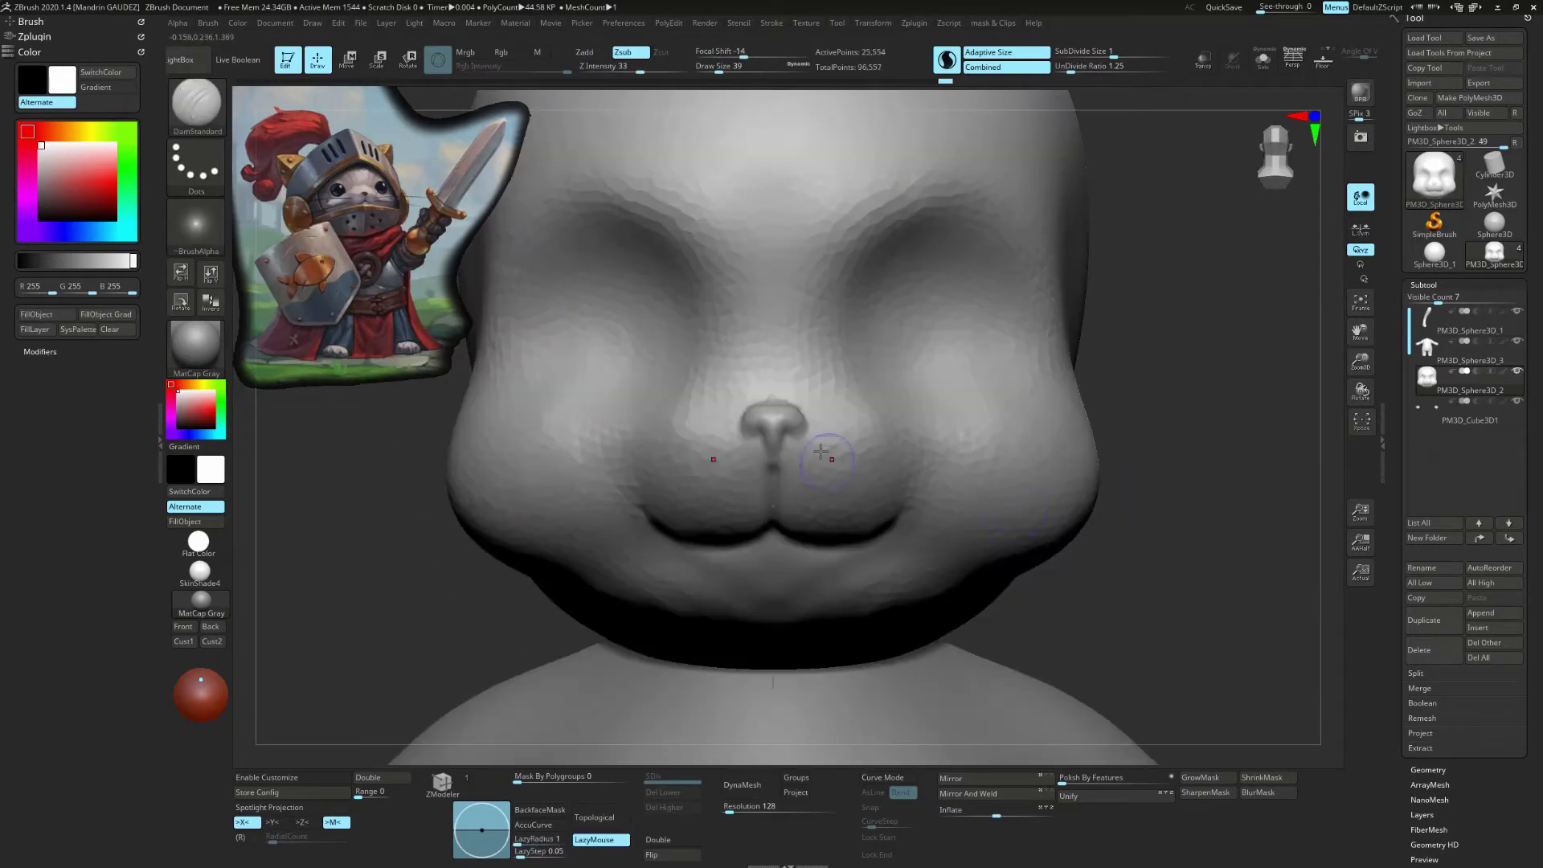
pyautogui.hotkey('ctrl', 'shift', 'z')
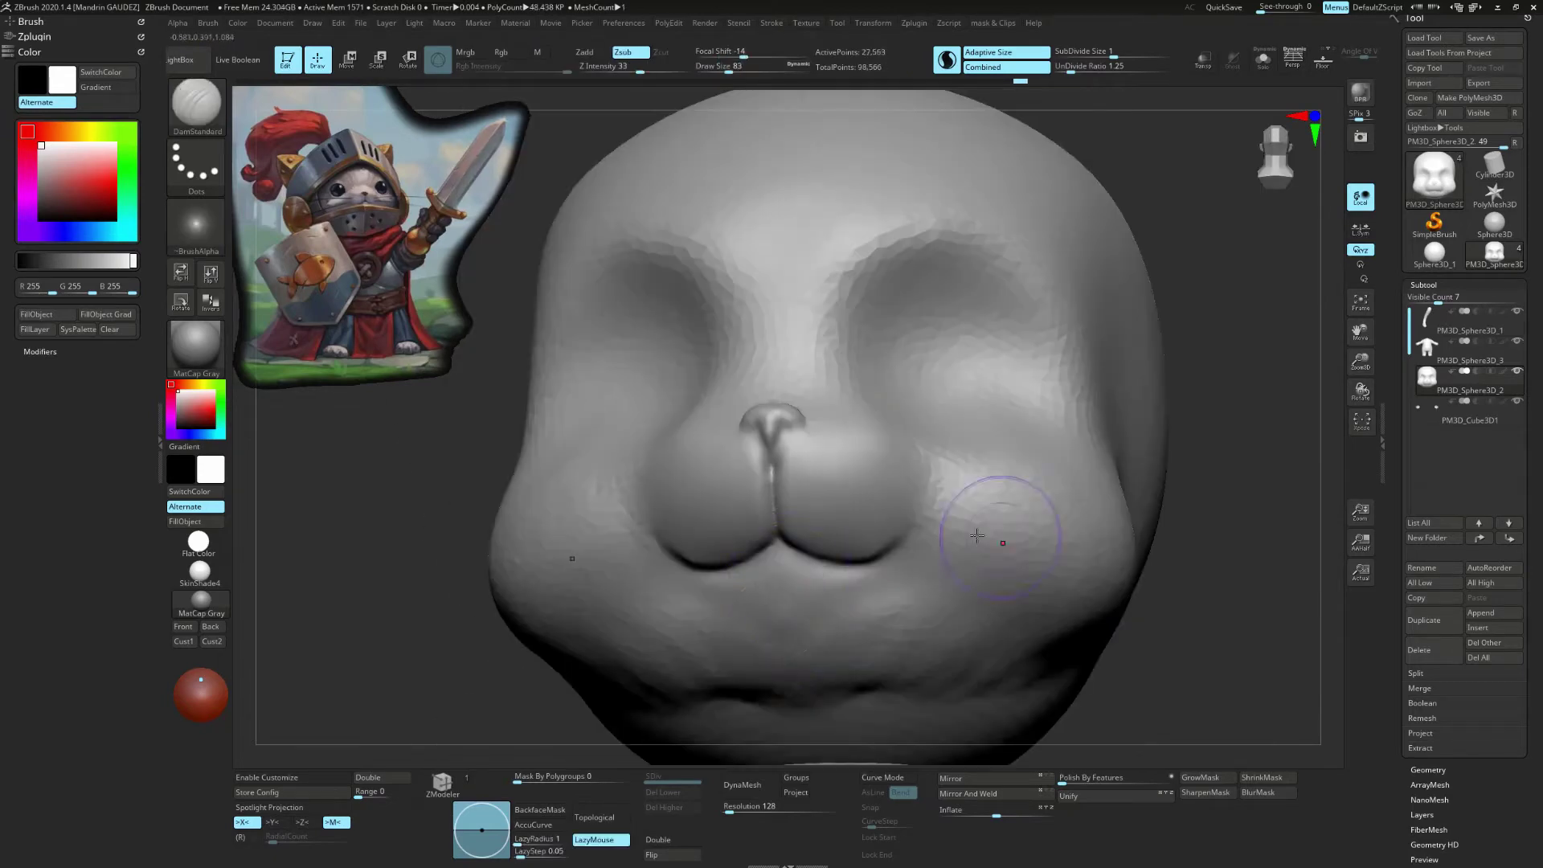
pyautogui.hotkey('ctrl', 'shift', 'z')
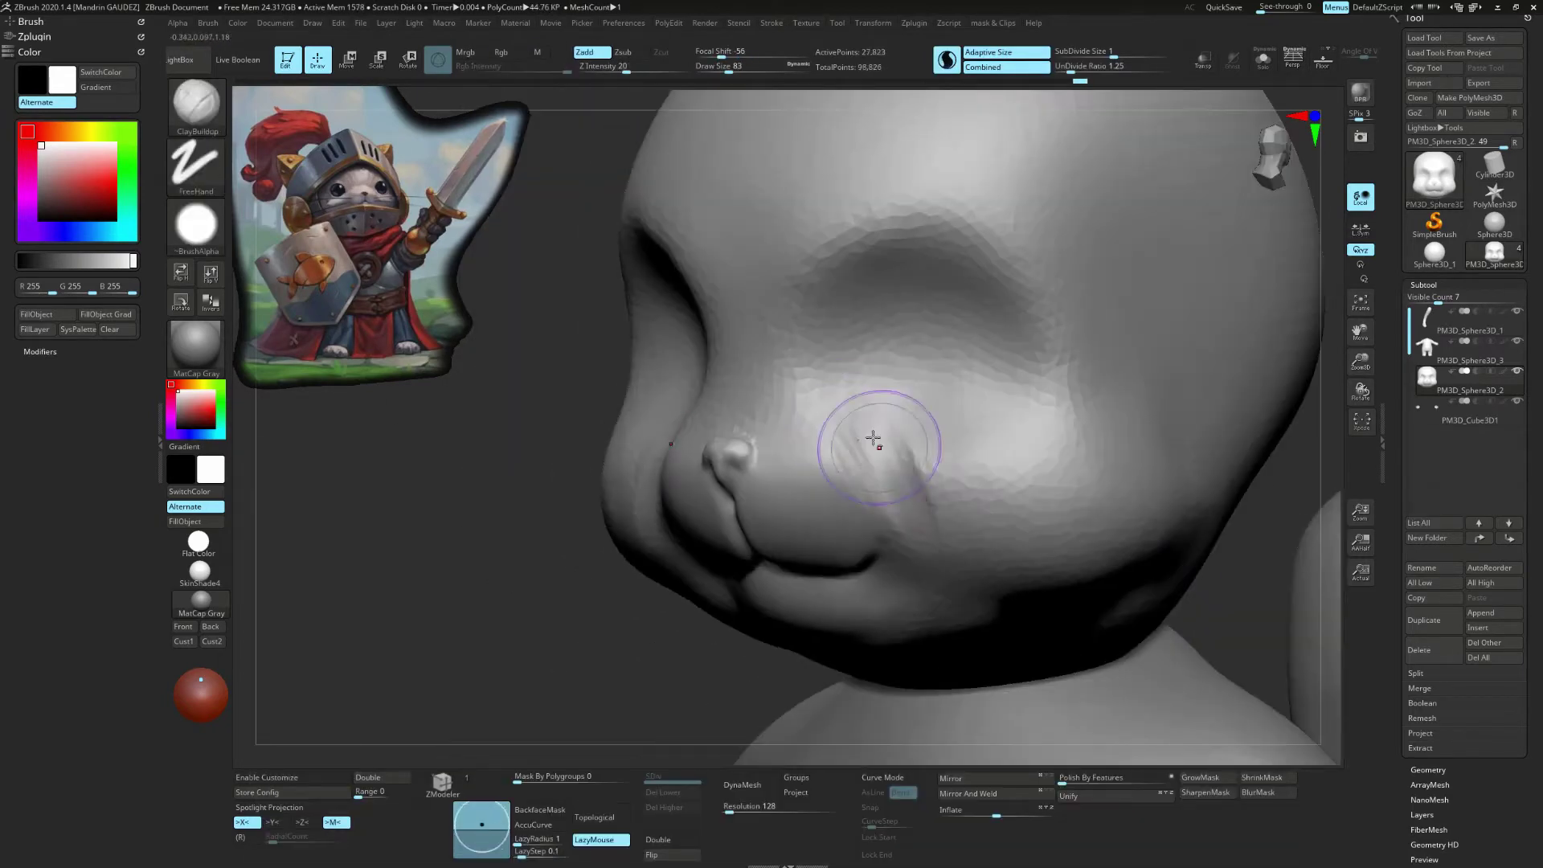
pyautogui.hotkey('ctrl', 'shift', 'z')
pyautogui.hotkey('ctrl', 'shift', 'z')
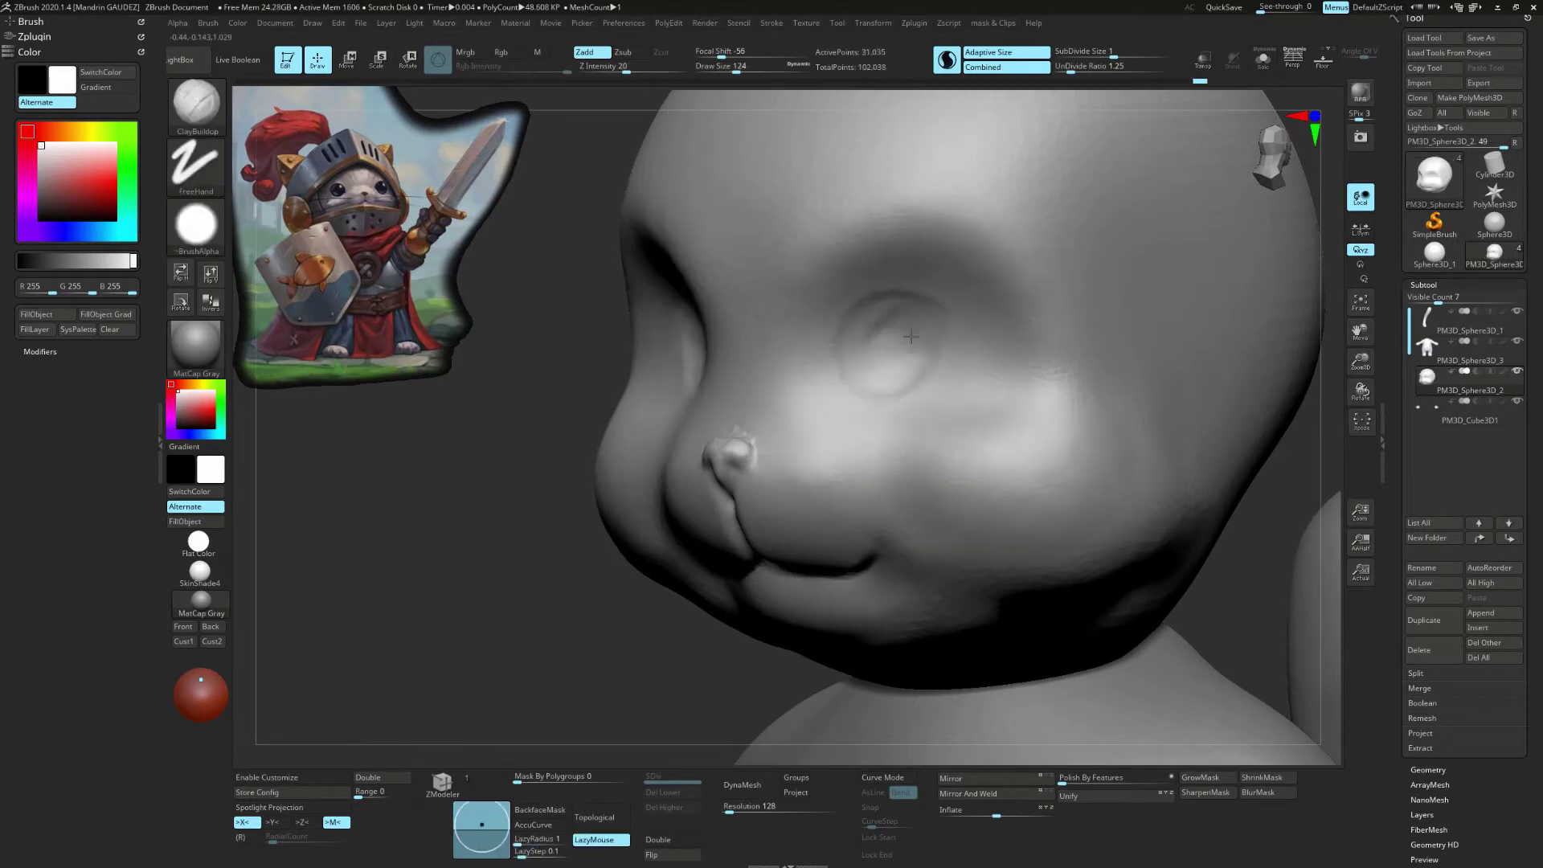
pyautogui.hotkey('ctrl', 'shift', 'z')
pyautogui.hotkey('ctrl', 'shift', 'z')
pyautogui.hotkey('ctrl', 'shift', 'z')
pyautogui.hotkey('ctrl', 'shift', 'z')
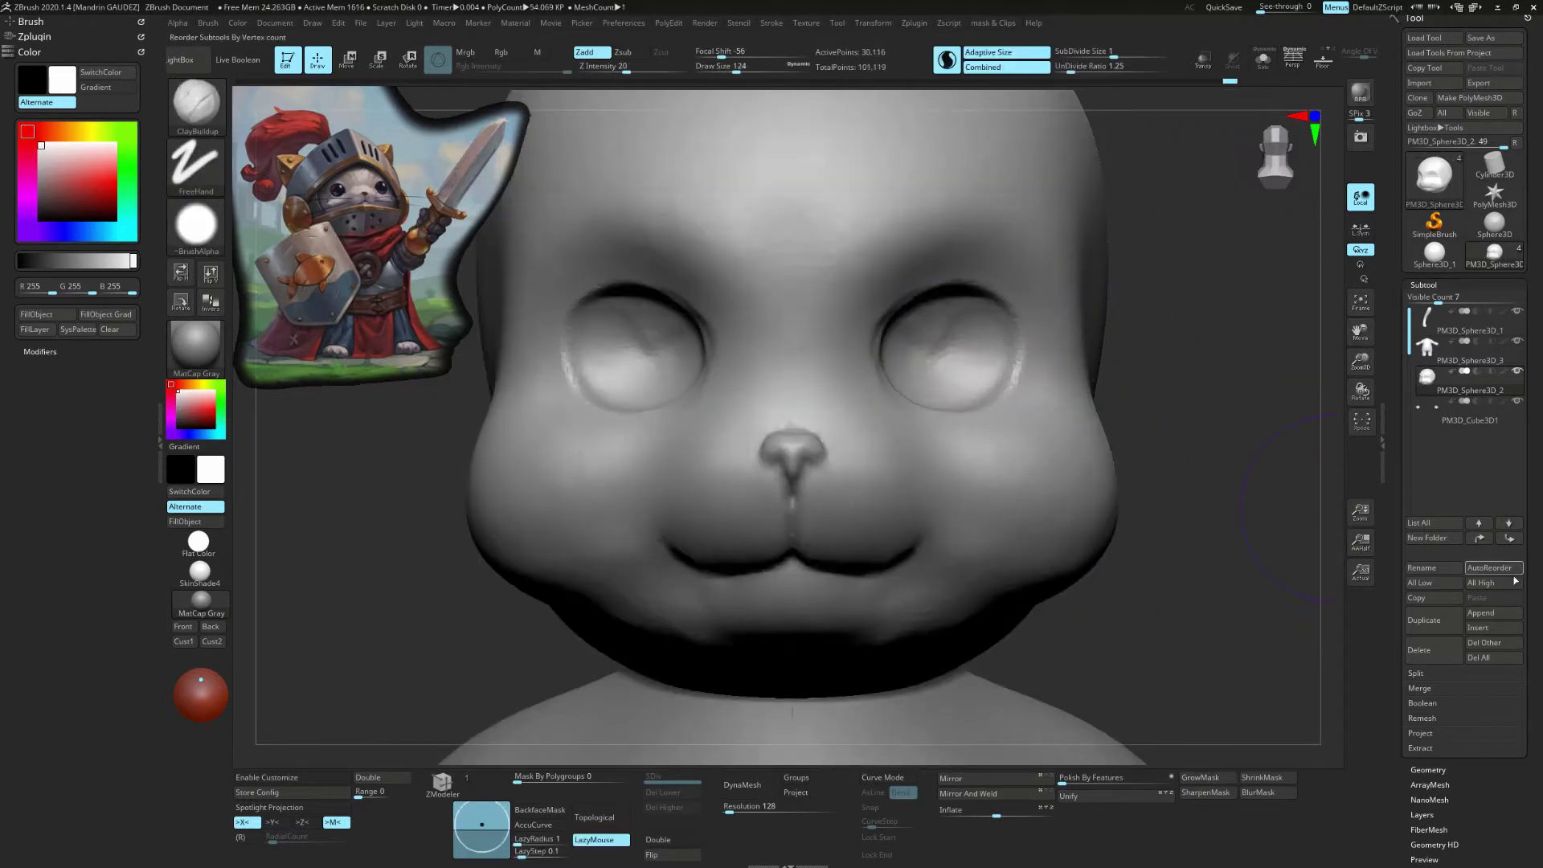
pyautogui.hotkey('ctrl', 'shift', 'z')
pyautogui.hotkey('ctrl', 'shift', 'z')
pyautogui.hotkey('ctrl', 'shift', 'z')
pyautogui.hotkey('ctrl', 'shift', 'z')
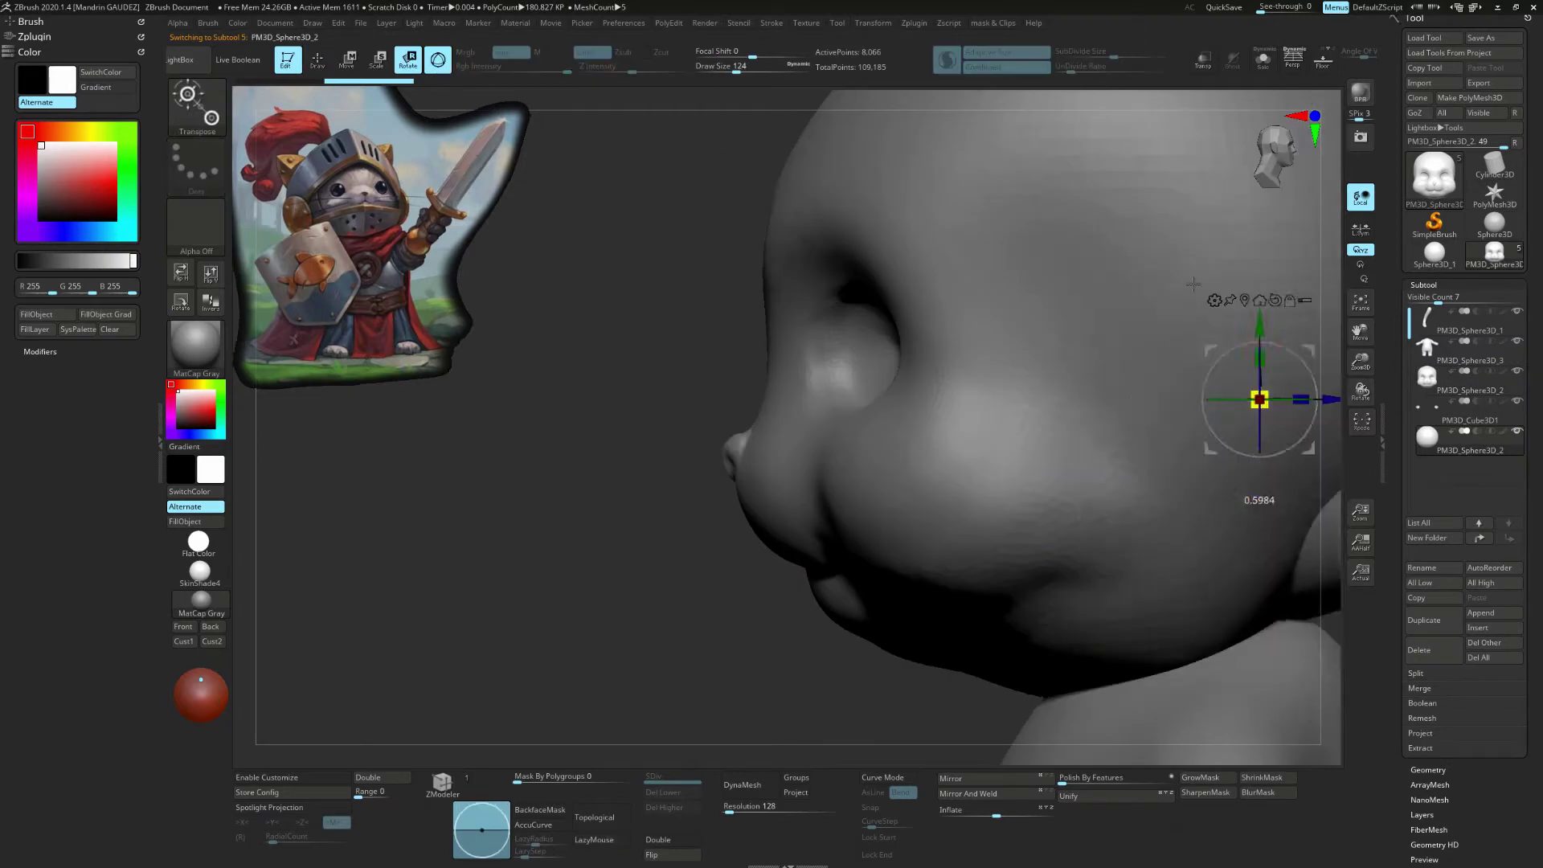
pyautogui.hotkey('ctrl', 'shift', 'z')
# Step: Redo the eye sphere addition, its socket seating and the later brow reshaping
pyautogui.hotkey('ctrl', 'shift', 'z')
pyautogui.hotkey('ctrl', 'shift', 'z')
pyautogui.hotkey('ctrl', 'shift', 'z')
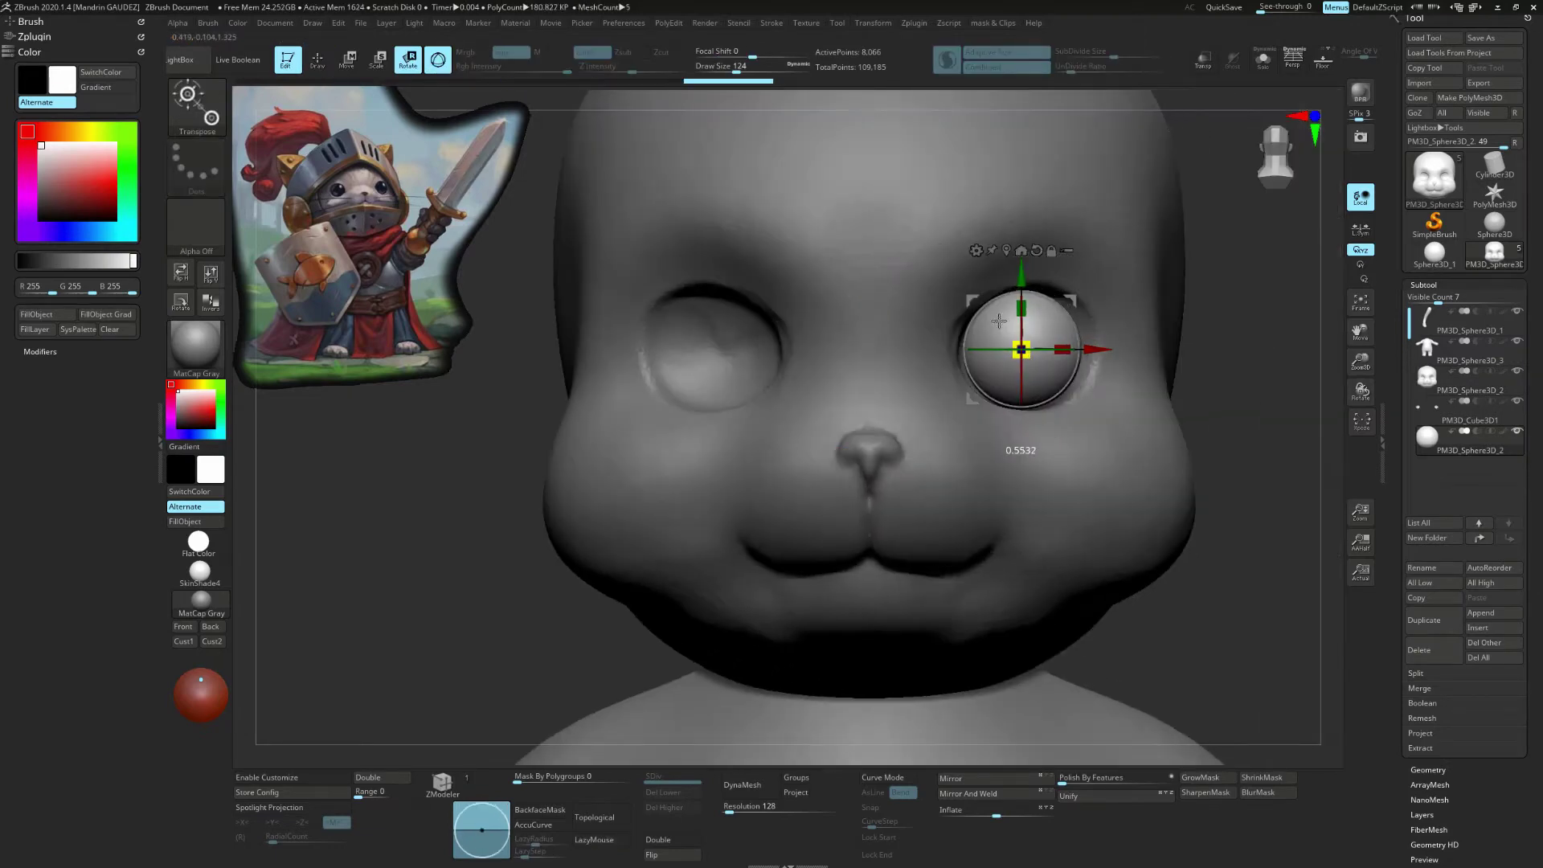
pyautogui.hotkey('ctrl', 'shift', 'z')
pyautogui.hotkey('ctrl', 'shift', 'z')
pyautogui.hotkey('ctrl', 'shift', 'z')
pyautogui.hotkey('ctrl', 'shift', 'z')
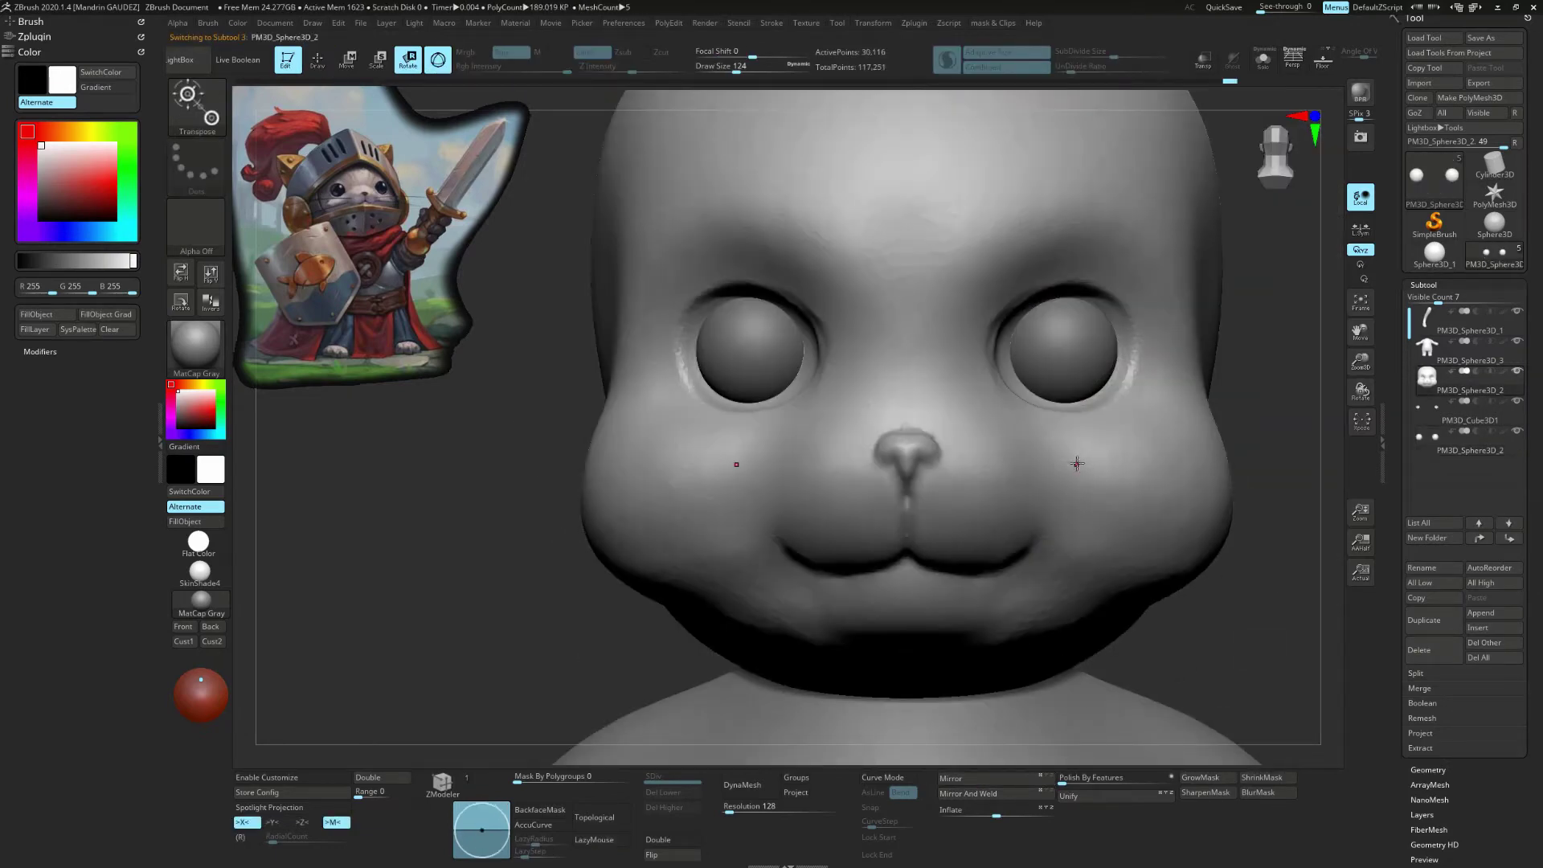
pyautogui.hotkey('ctrl', 'shift', 'z')
pyautogui.hotkey('ctrl', 'shift', 'z')
pyautogui.hotkey('ctrl', 'shift', 'z')
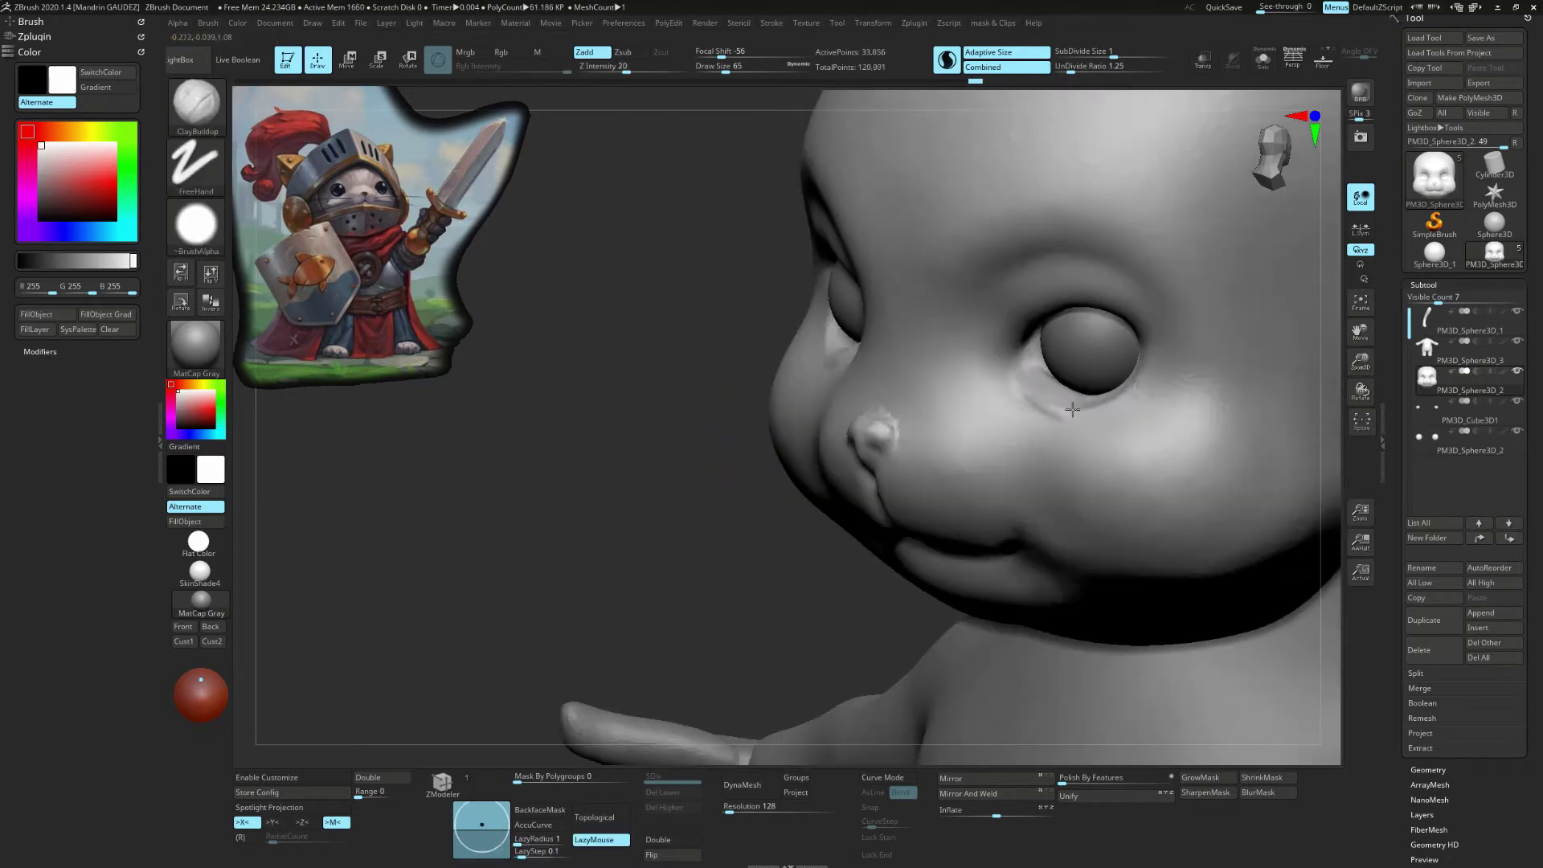
pyautogui.hotkey('ctrl', 'shift', 'z')
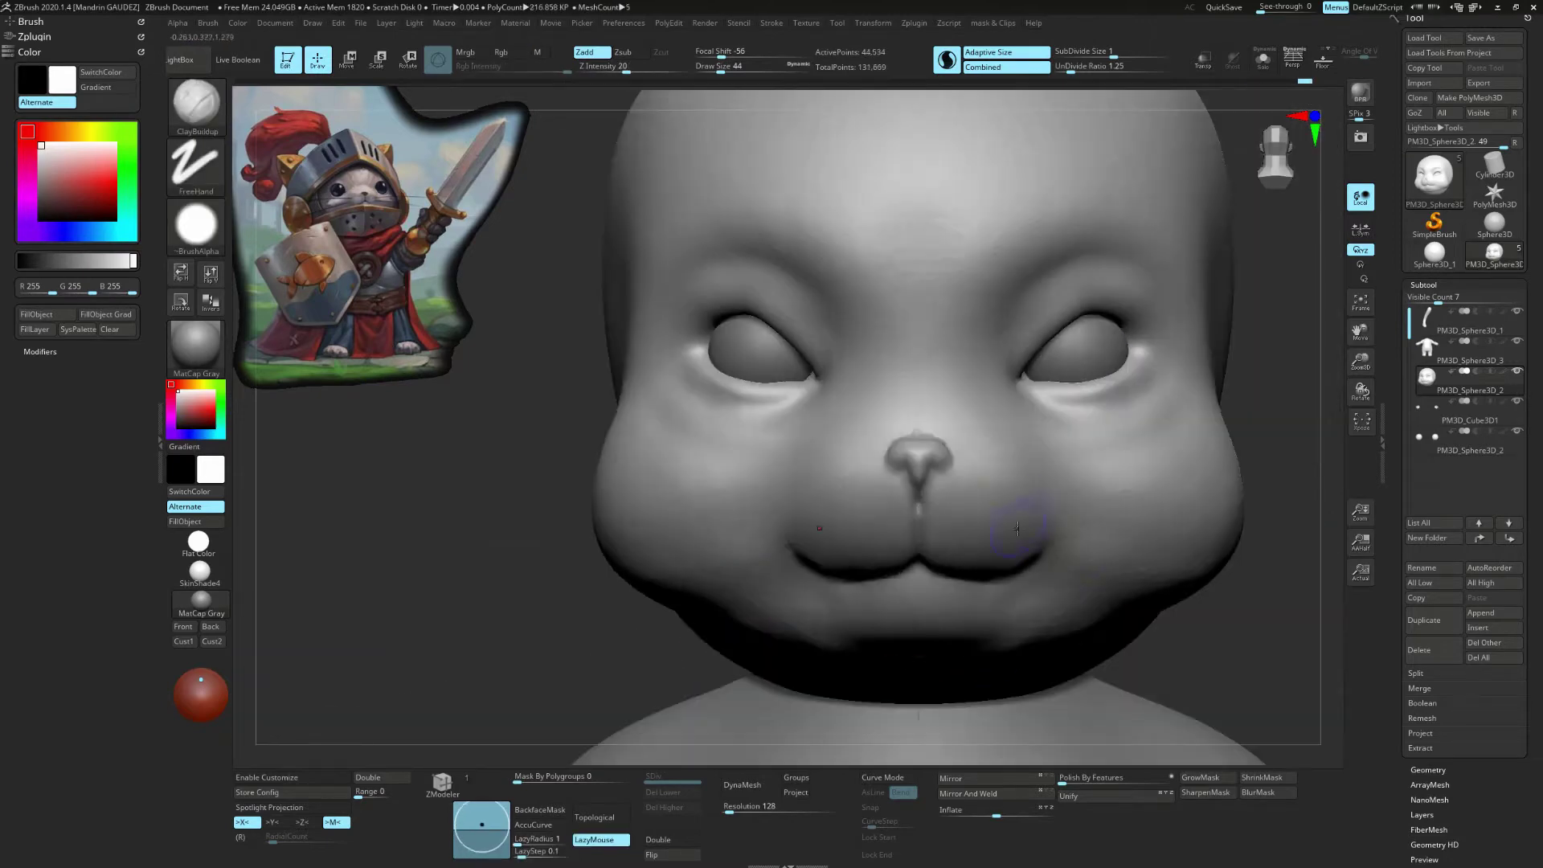
# Step: Select the eye sphere and reposition it in its socket from side and underside views
pyautogui.moveTo(1033, 368); pyautogui.dragTo(617, 644, button='right')
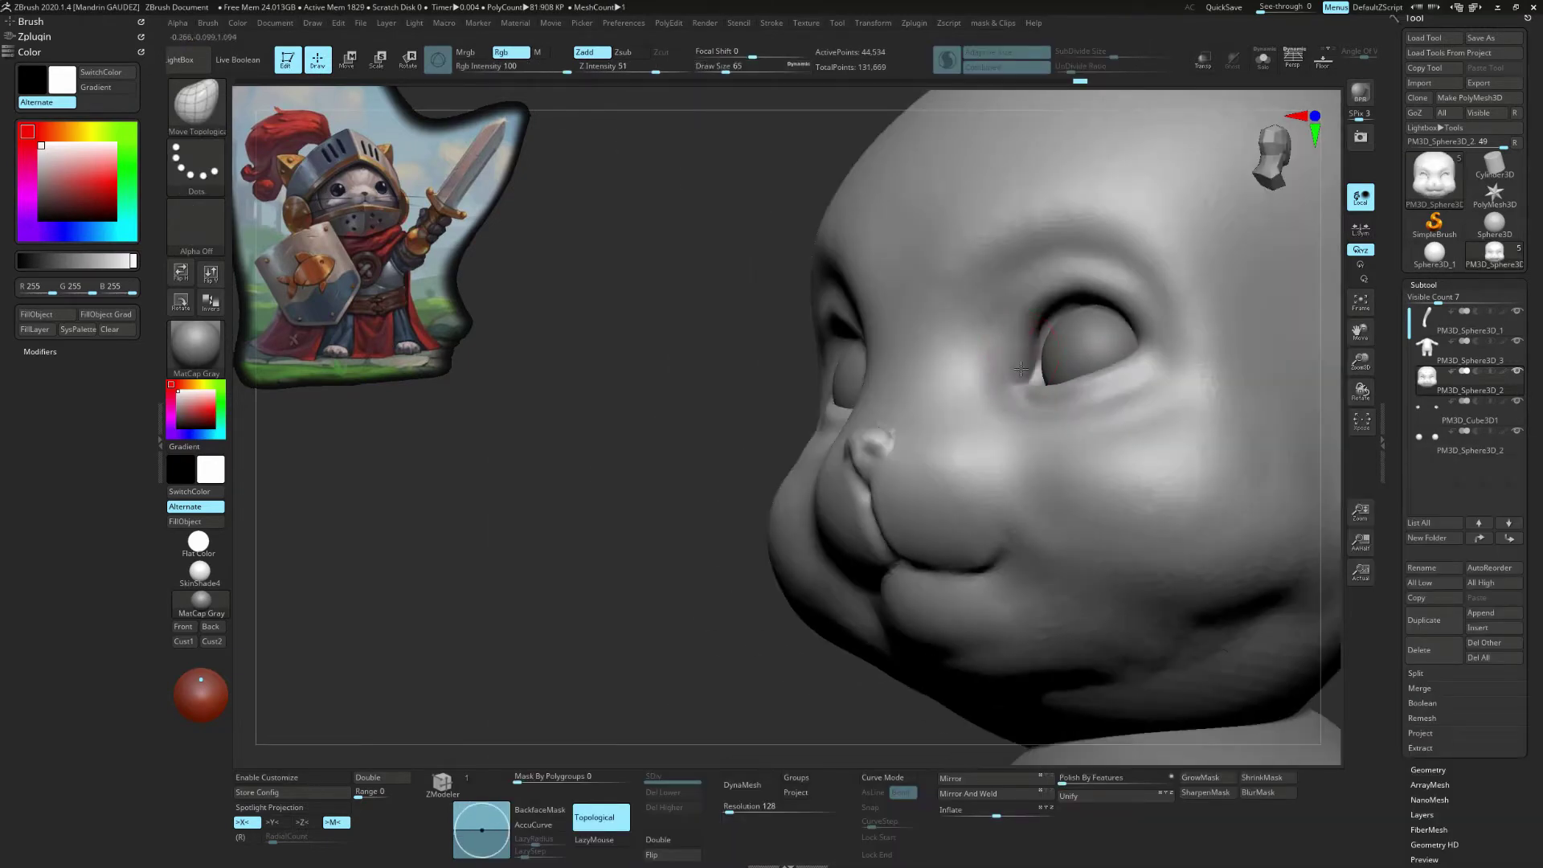
pyautogui.press('w')
pyautogui.click(1129, 347)
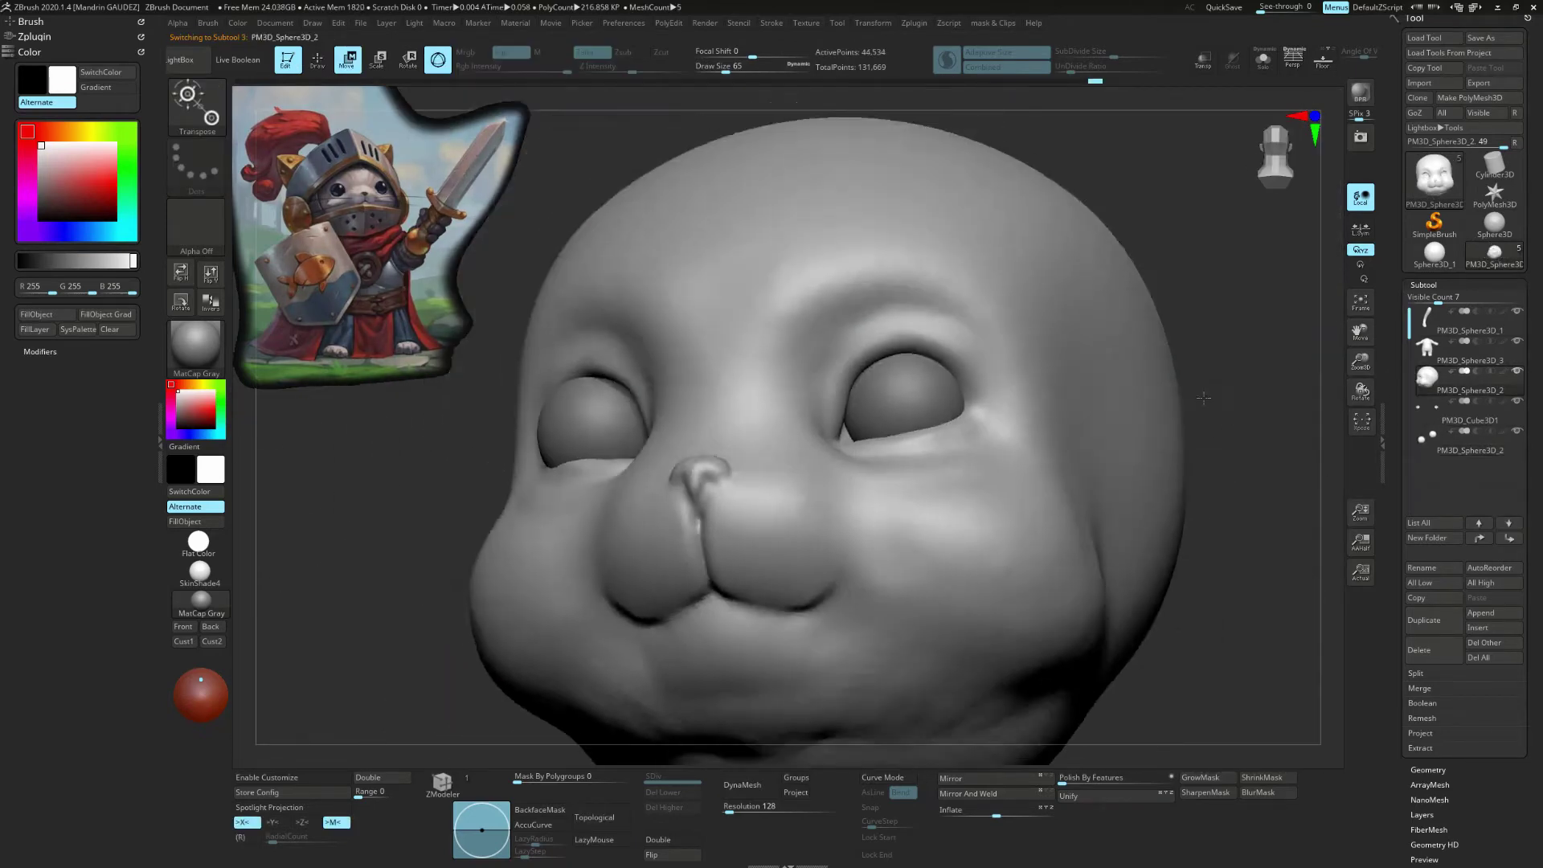
pyautogui.press('s')
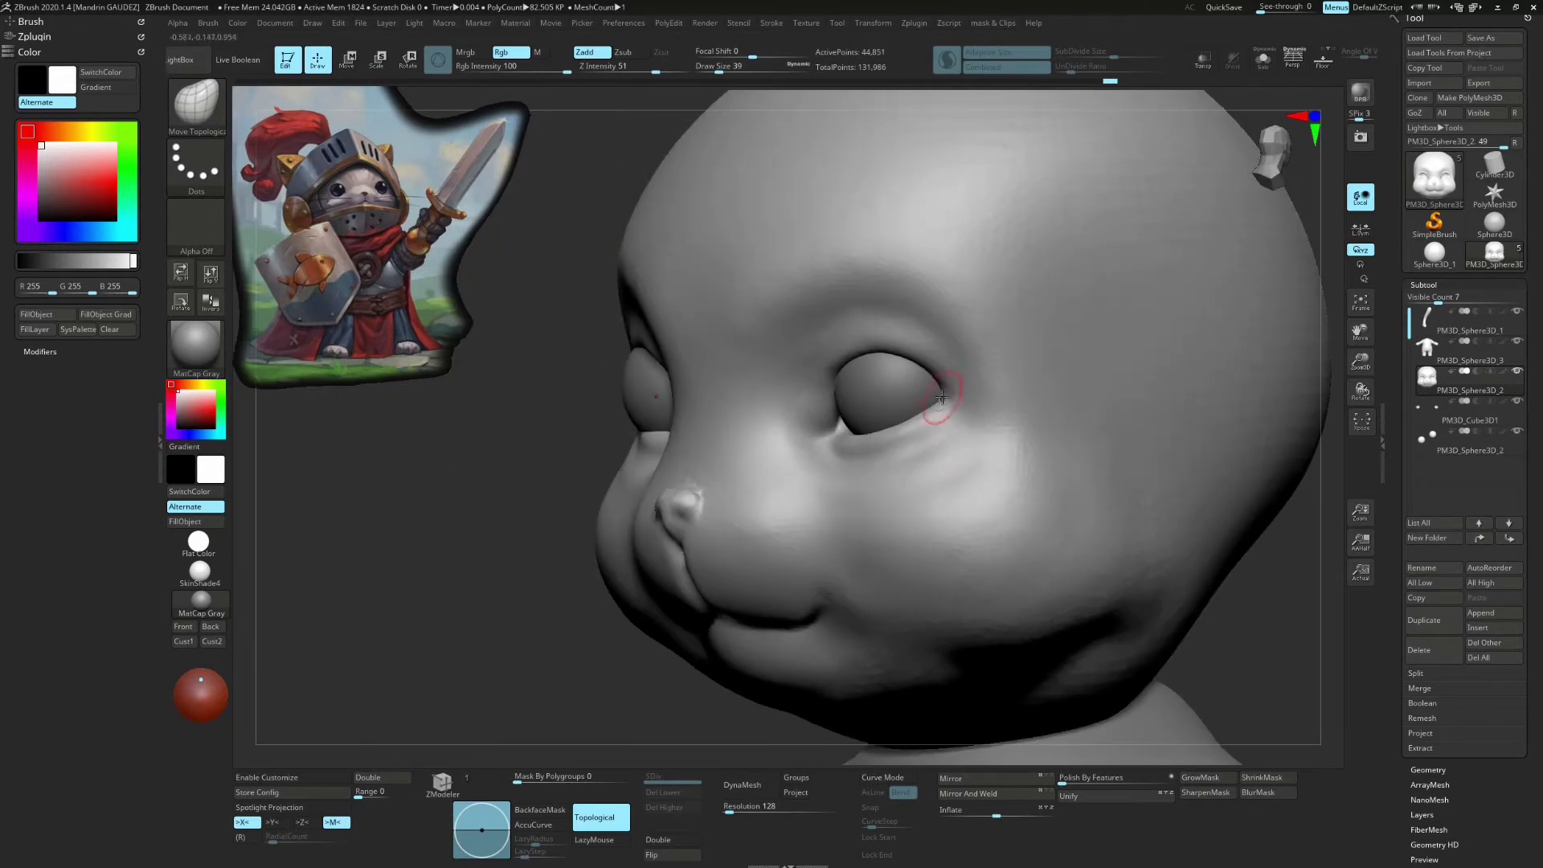
pyautogui.moveTo(837, 408)
pyautogui.mouseDown()
pyautogui.moveTo(716, 541)
pyautogui.moveTo(1191, 653)
pyautogui.moveTo(826, 689)
pyautogui.moveTo(1228, 424)
pyautogui.moveTo(986, 429)
pyautogui.mouseUp()
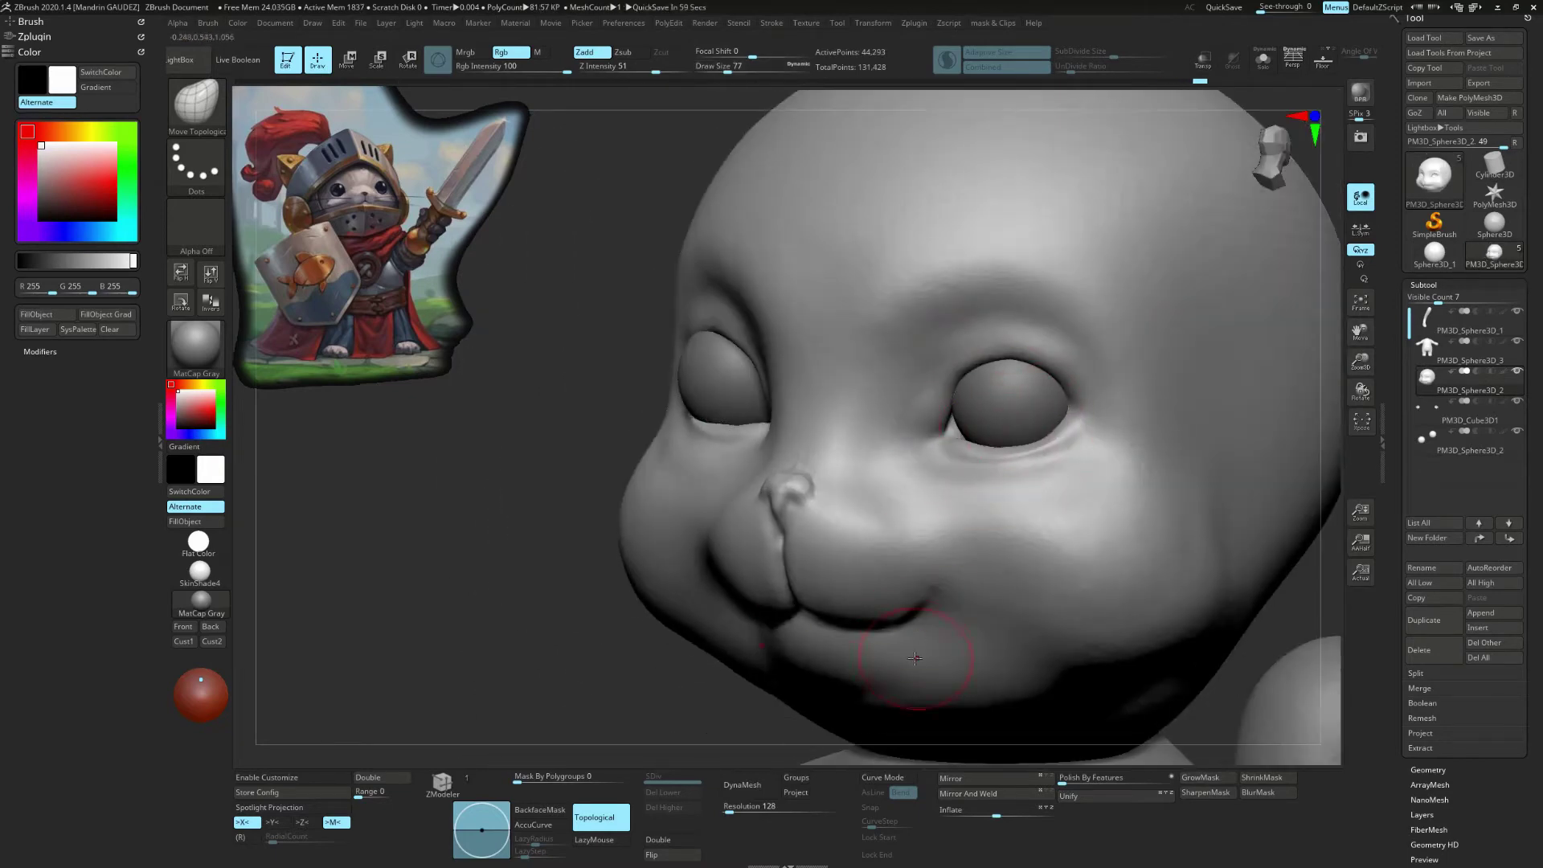
pyautogui.moveTo(914, 657); pyautogui.dragTo(953, 394)
# Step: Build up clay on the forehead with ClayBuildup, then frame the face
pyautogui.moveTo(1116, 365)
pyautogui.mouseDown()
pyautogui.moveTo(922, 344)
pyautogui.moveTo(879, 241)
pyautogui.moveTo(1026, 265)
pyautogui.moveTo(1020, 209)
pyautogui.mouseUp()
pyautogui.press('b')
pyautogui.press('c')
pyautogui.press('b')
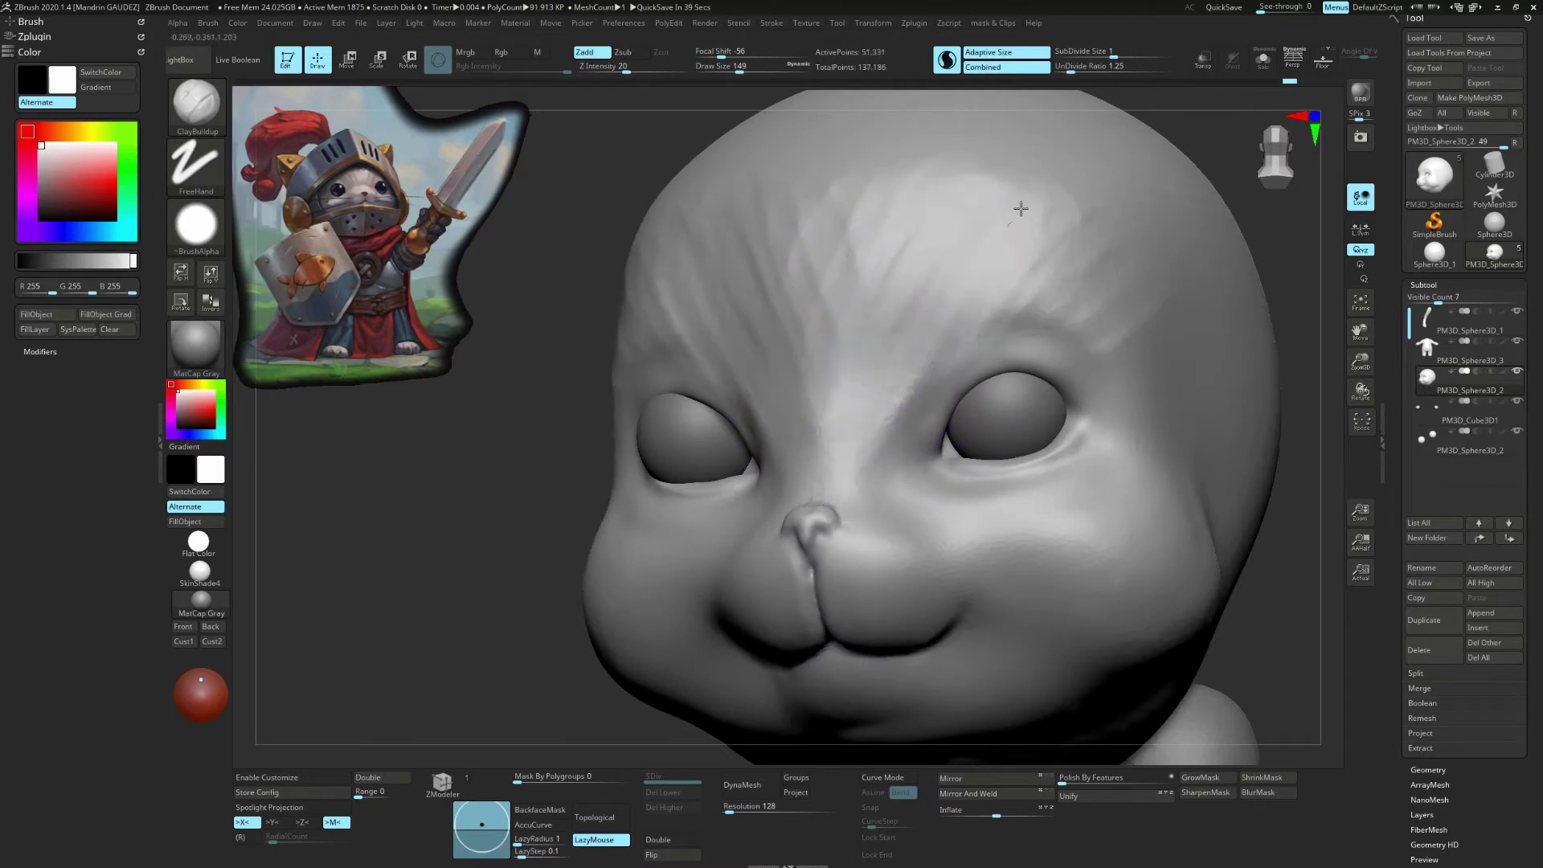
pyautogui.keyDown('alt'); pyautogui.moveTo(1341, 546); pyautogui.dragTo(1285, 448); pyautogui.keyUp('alt')
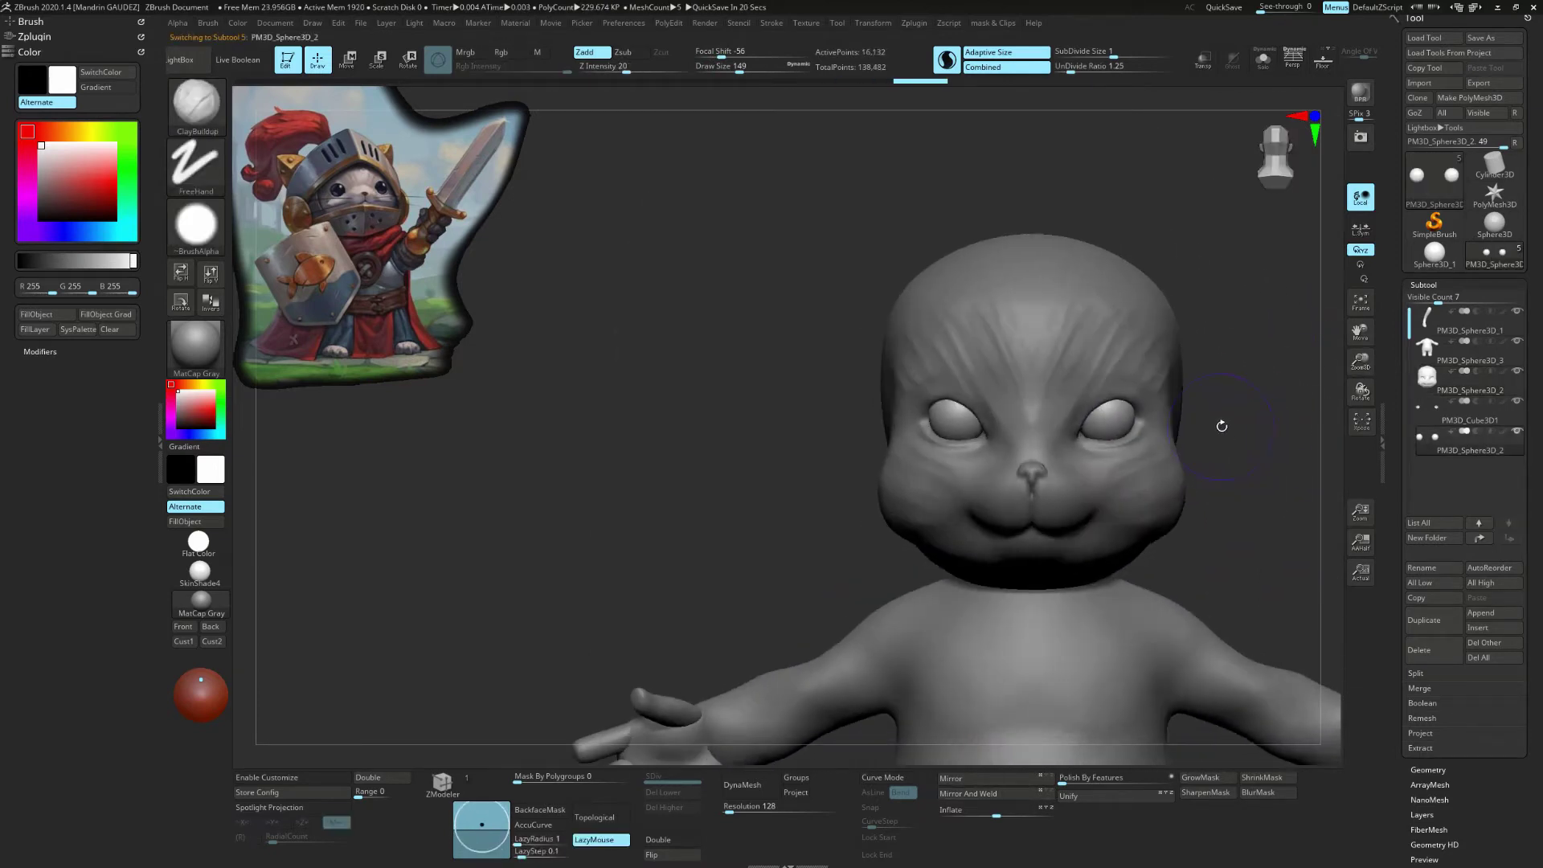
pyautogui.keyDown('alt'); pyautogui.click(1069, 426); pyautogui.keyUp('alt')
pyautogui.press('f')
# Step: Shape the eyelids and brows with Move Topological from three-quarter views
pyautogui.press('b')
pyautogui.press('m')
pyautogui.press('t')
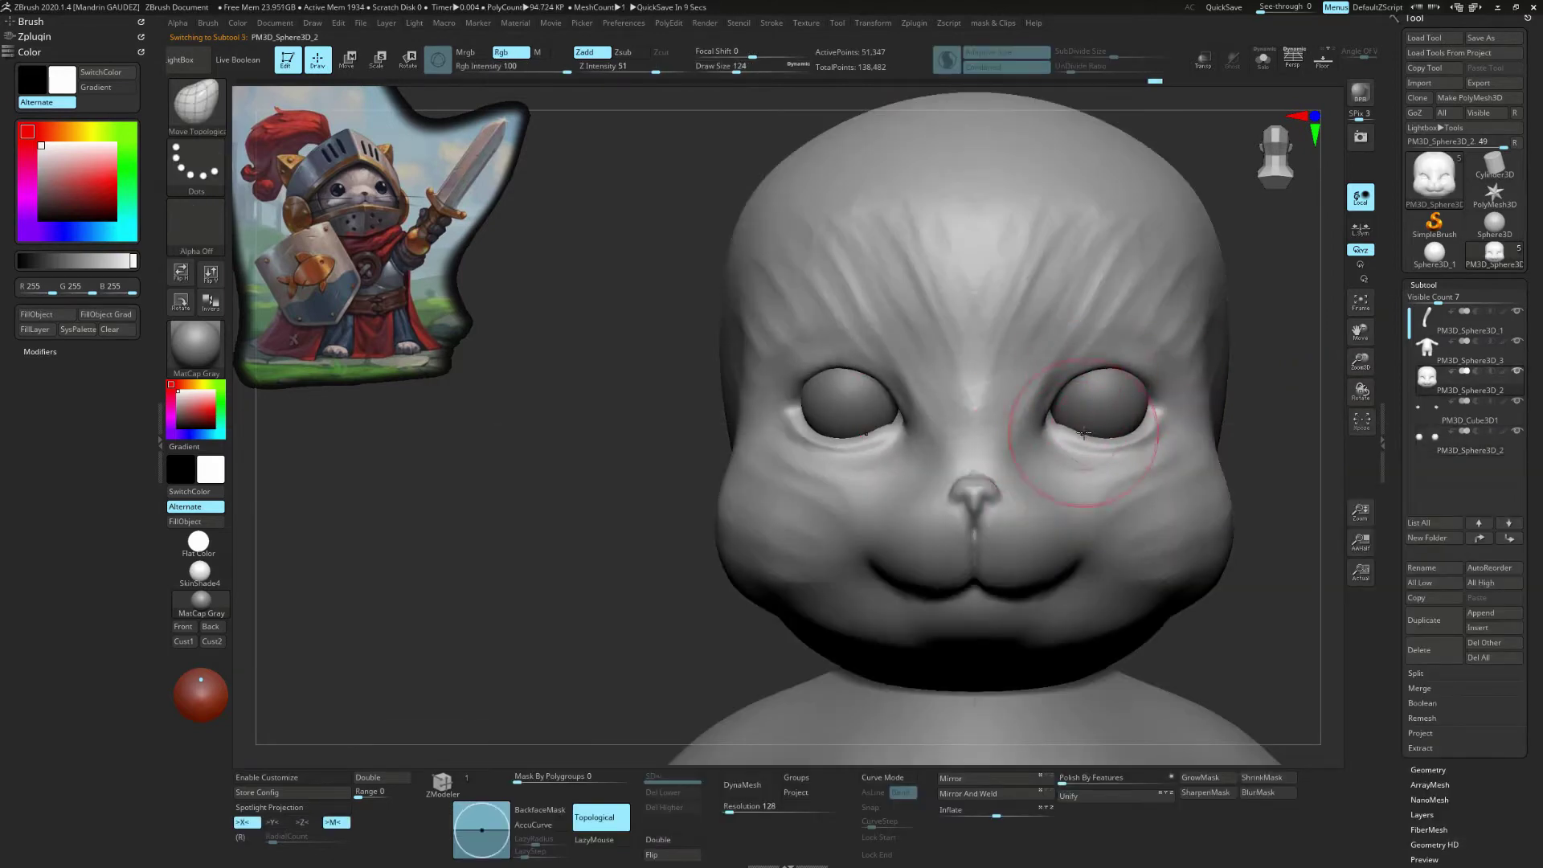
pyautogui.moveTo(1074, 424); pyautogui.dragTo(1151, 419, button='right')
pyautogui.moveTo(892, 533)
pyautogui.mouseDown(button='right')
pyautogui.moveTo(1062, 441)
pyautogui.moveTo(903, 460)
pyautogui.mouseUp(button='right')
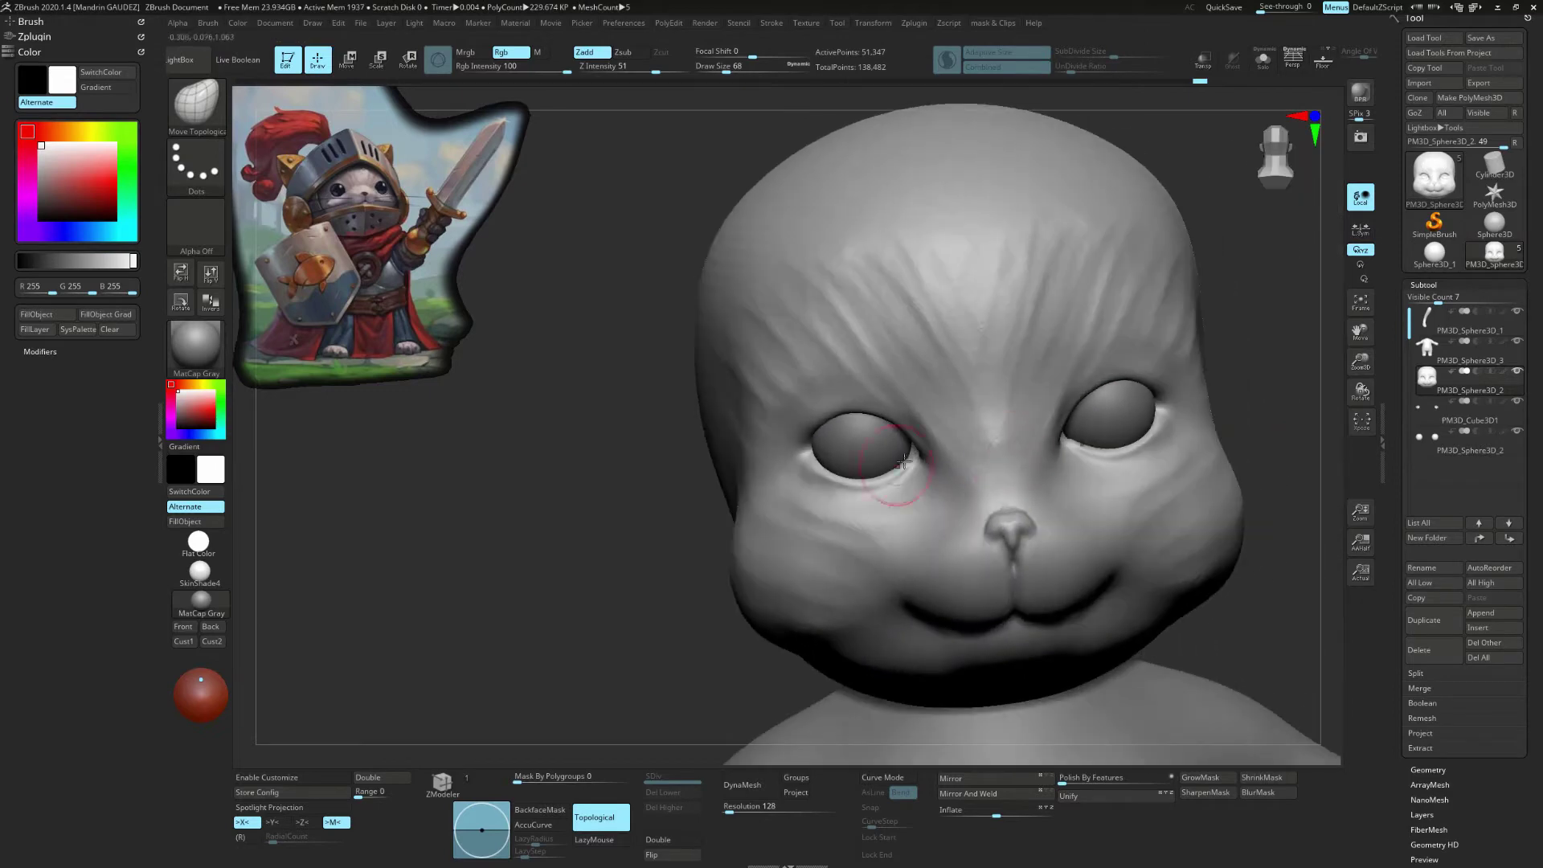
pyautogui.moveTo(1276, 415)
pyautogui.mouseDown(button='right')
pyautogui.moveTo(1039, 500)
pyautogui.moveTo(985, 503)
pyautogui.mouseUp(button='right')
# Step: Add more clay to the brow area with ClayBuildup from an upward frontal view
pyautogui.press('b')
pyautogui.press('c')
pyautogui.press('b')
pyautogui.press('s')
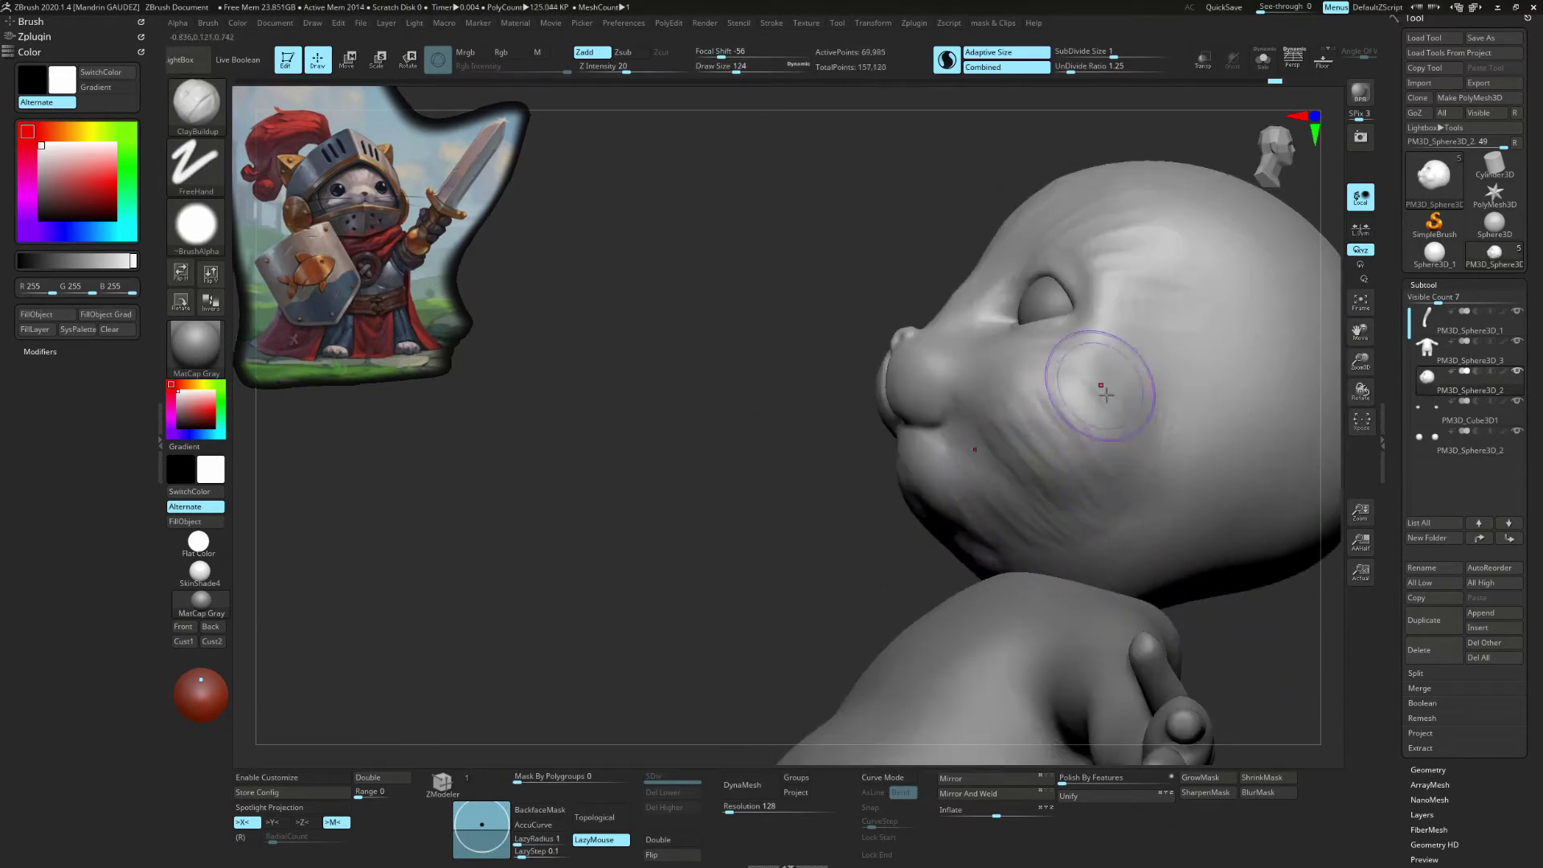
pyautogui.moveTo(1106, 394)
pyautogui.mouseDown(button='right')
pyautogui.moveTo(925, 537)
pyautogui.moveTo(948, 466)
pyautogui.moveTo(1079, 351)
pyautogui.moveTo(1264, 441)
pyautogui.moveTo(847, 521)
pyautogui.moveTo(1209, 328)
pyautogui.moveTo(903, 304)
pyautogui.mouseUp(button='right')
# Step: Push the cheeks into shape with Move Topological from three-quarter and side views
pyautogui.press('b')
pyautogui.press('m')
pyautogui.press('v')
pyautogui.moveTo(1061, 239); pyautogui.dragTo(1089, 246, button='right')
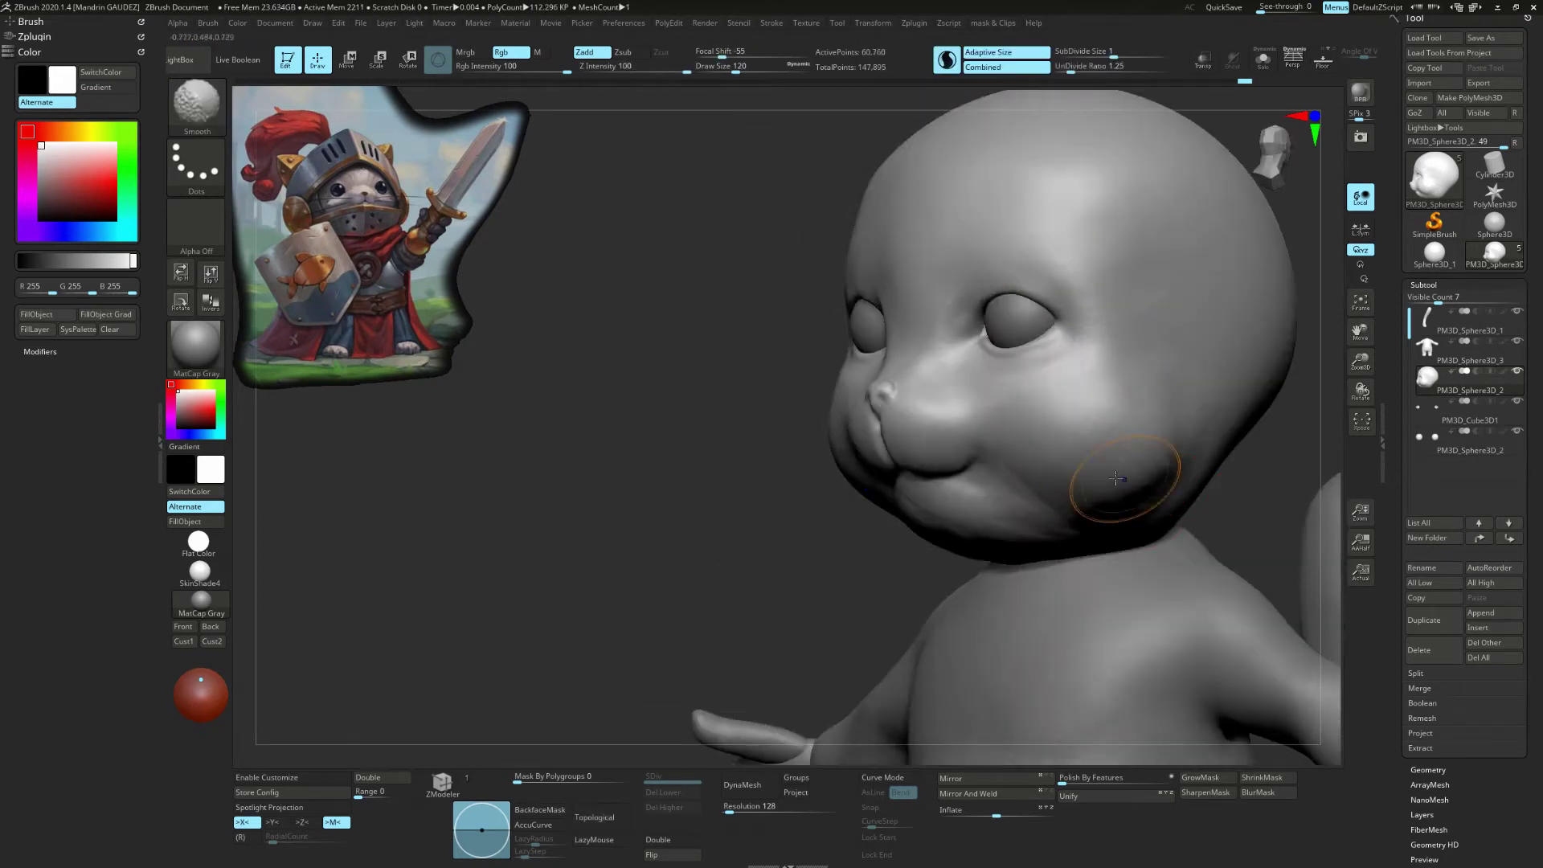
pyautogui.moveTo(1116, 479)
pyautogui.mouseDown(button='right')
pyautogui.moveTo(861, 586)
pyautogui.moveTo(1232, 523)
pyautogui.moveTo(810, 492)
pyautogui.moveTo(703, 520)
pyautogui.moveTo(1202, 407)
pyautogui.moveTo(1086, 407)
pyautogui.moveTo(1154, 434)
pyautogui.moveTo(1033, 305)
pyautogui.mouseUp(button='right')
# Step: Deepen the mouth-corner crease using DamStandard and ClayBuildup
pyautogui.press('b')
pyautogui.press('d')
pyautogui.press('s')
pyautogui.press('s')
pyautogui.press('b')
pyautogui.press('c')
pyautogui.press('b')
pyautogui.moveTo(1110, 461)
pyautogui.mouseDown()
pyautogui.moveTo(1071, 457)
pyautogui.moveTo(997, 369)
pyautogui.moveTo(1020, 544)
pyautogui.moveTo(926, 515)
pyautogui.mouseUp()
pyautogui.keyDown('shift'); pyautogui.moveTo(1157, 554); pyautogui.dragTo(982, 412, button='right'); pyautogui.keyUp('shift')
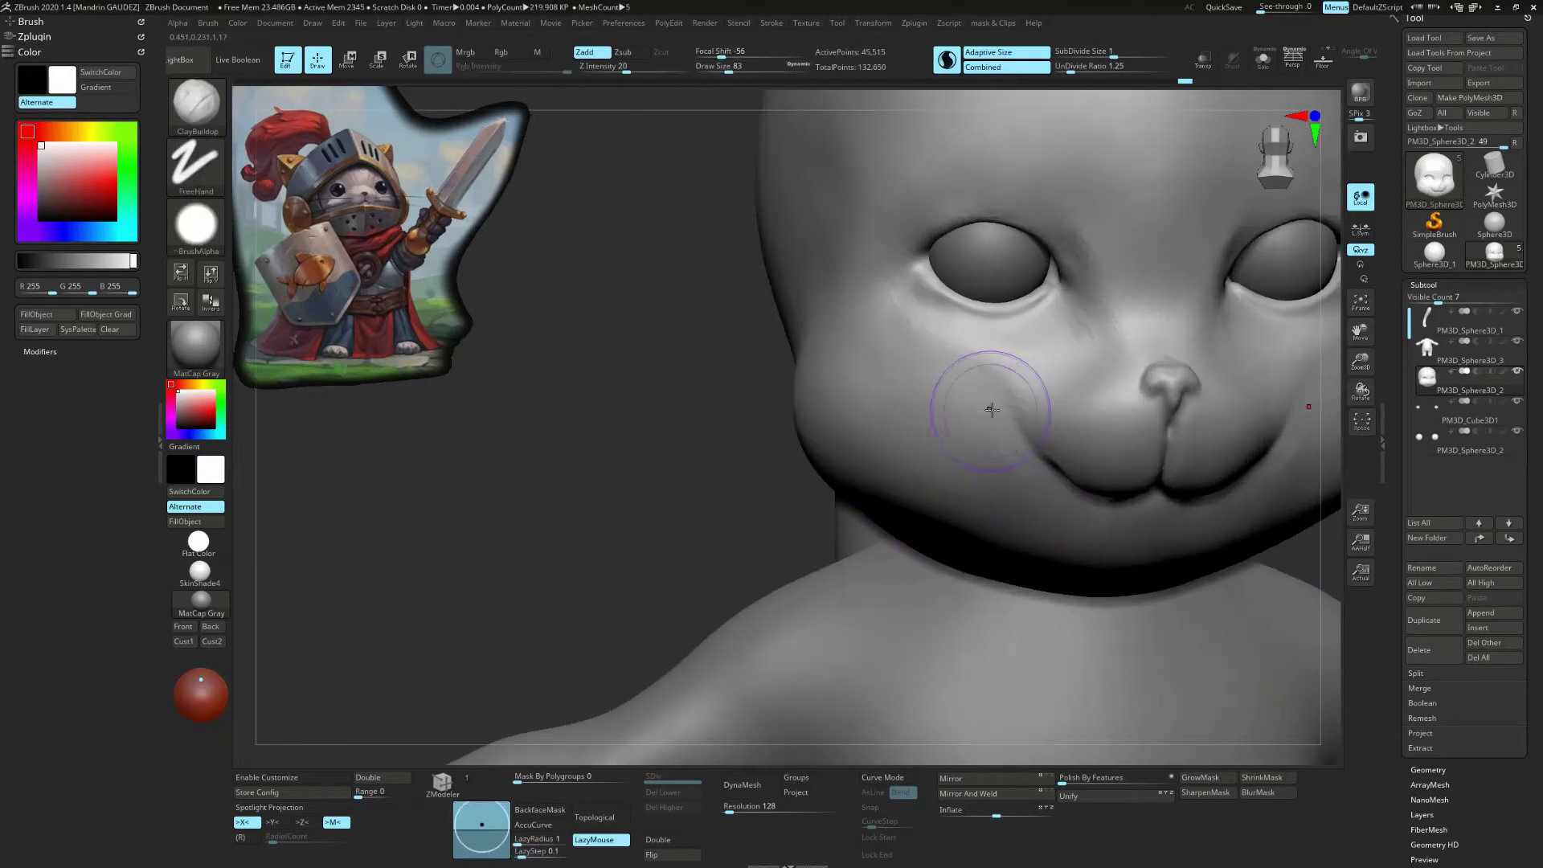
pyautogui.press('f')
# Step: Refine the nose and mouth line with Move Topological, a smaller DamStandard and ClayBuildup
pyautogui.press('b')
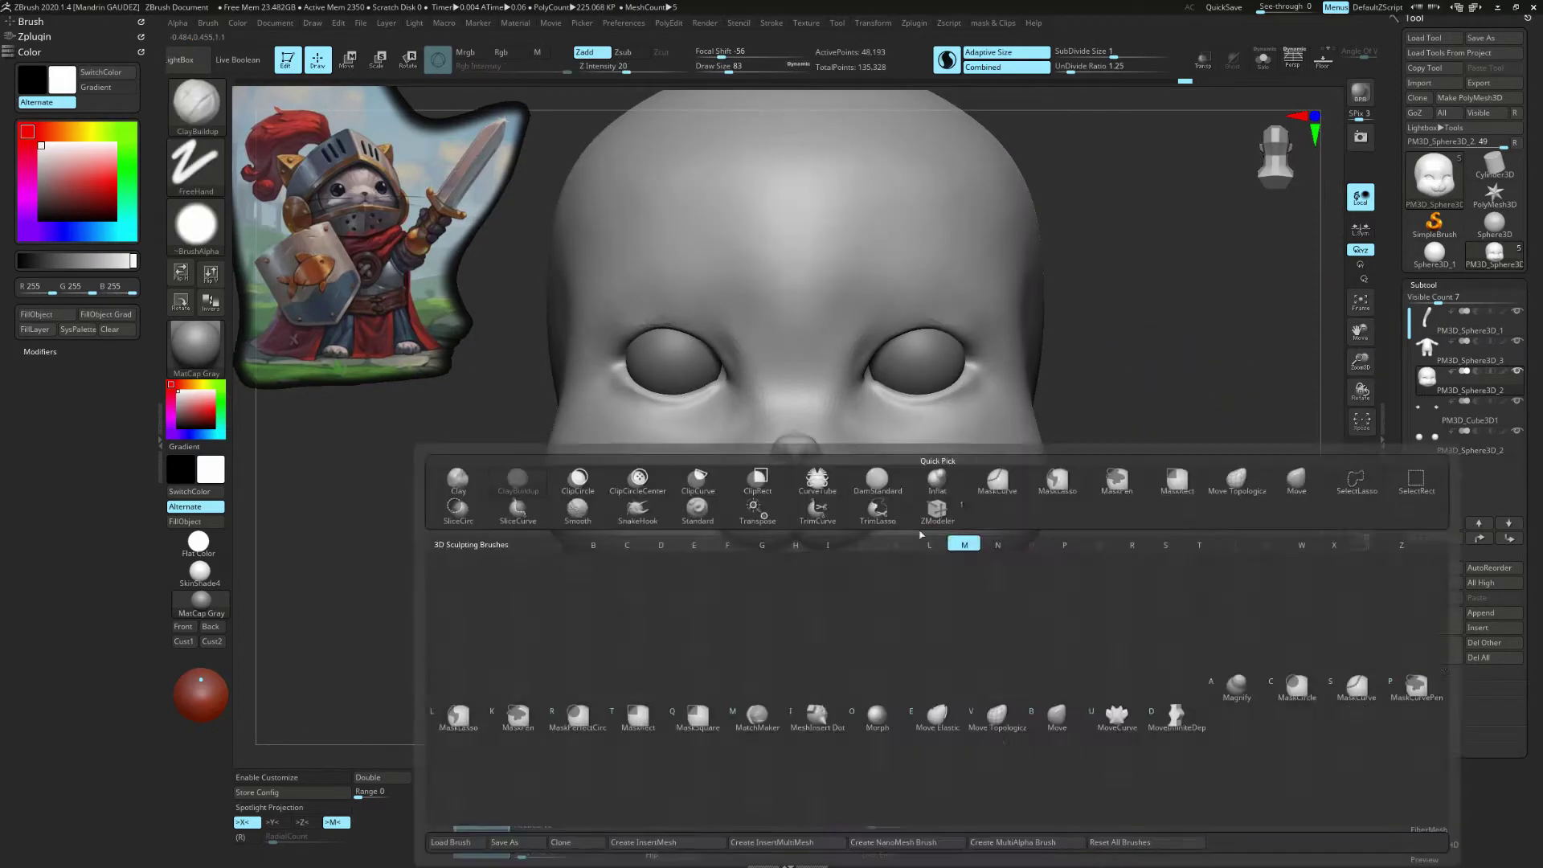
pyautogui.press('m')
pyautogui.press('t')
pyautogui.moveTo(1190, 374); pyautogui.dragTo(837, 521, button='right')
pyautogui.press('b')
pyautogui.press('d')
pyautogui.press('s')
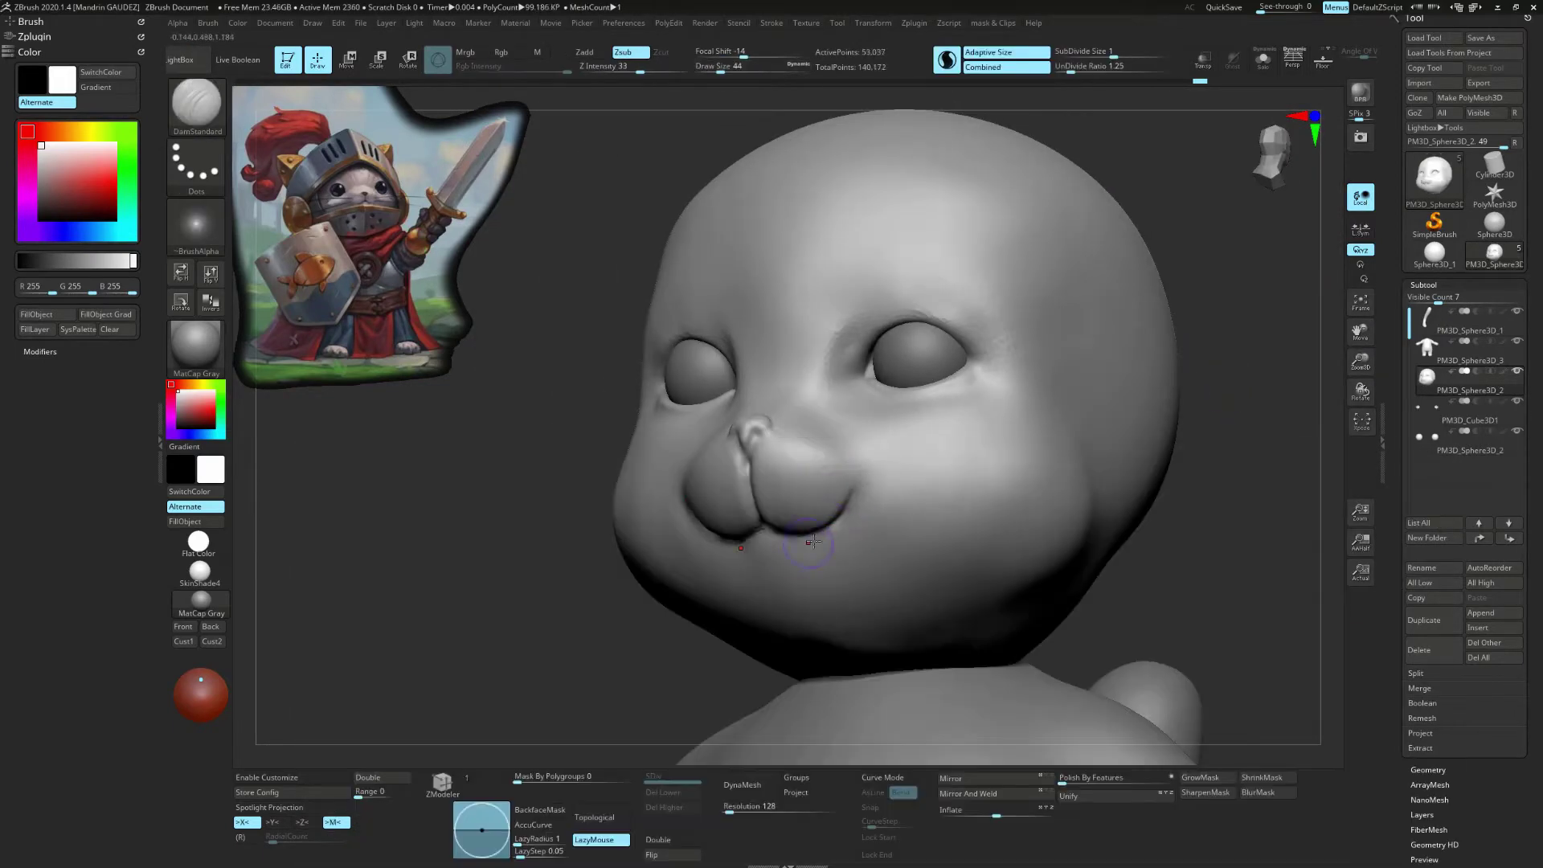
pyautogui.moveTo(1244, 751)
pyautogui.mouseDown(button='right')
pyautogui.moveTo(1233, 609)
pyautogui.moveTo(1188, 551)
pyautogui.moveTo(1267, 606)
pyautogui.mouseUp(button='right')
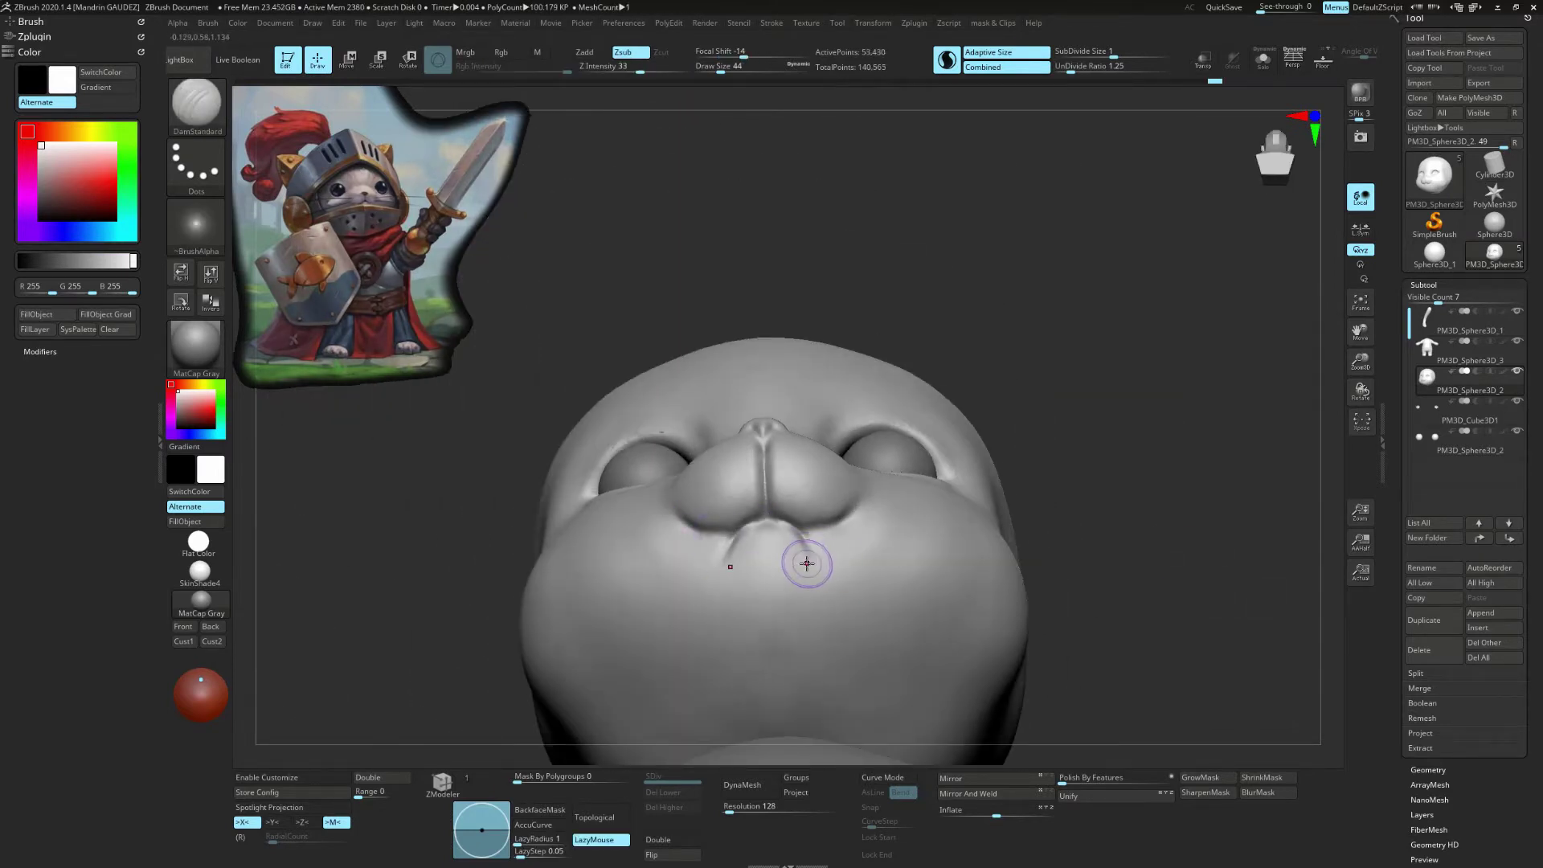
pyautogui.press('b')
pyautogui.press('c')
pyautogui.press('b')
pyautogui.moveTo(781, 529); pyautogui.dragTo(1032, 491, button='right')
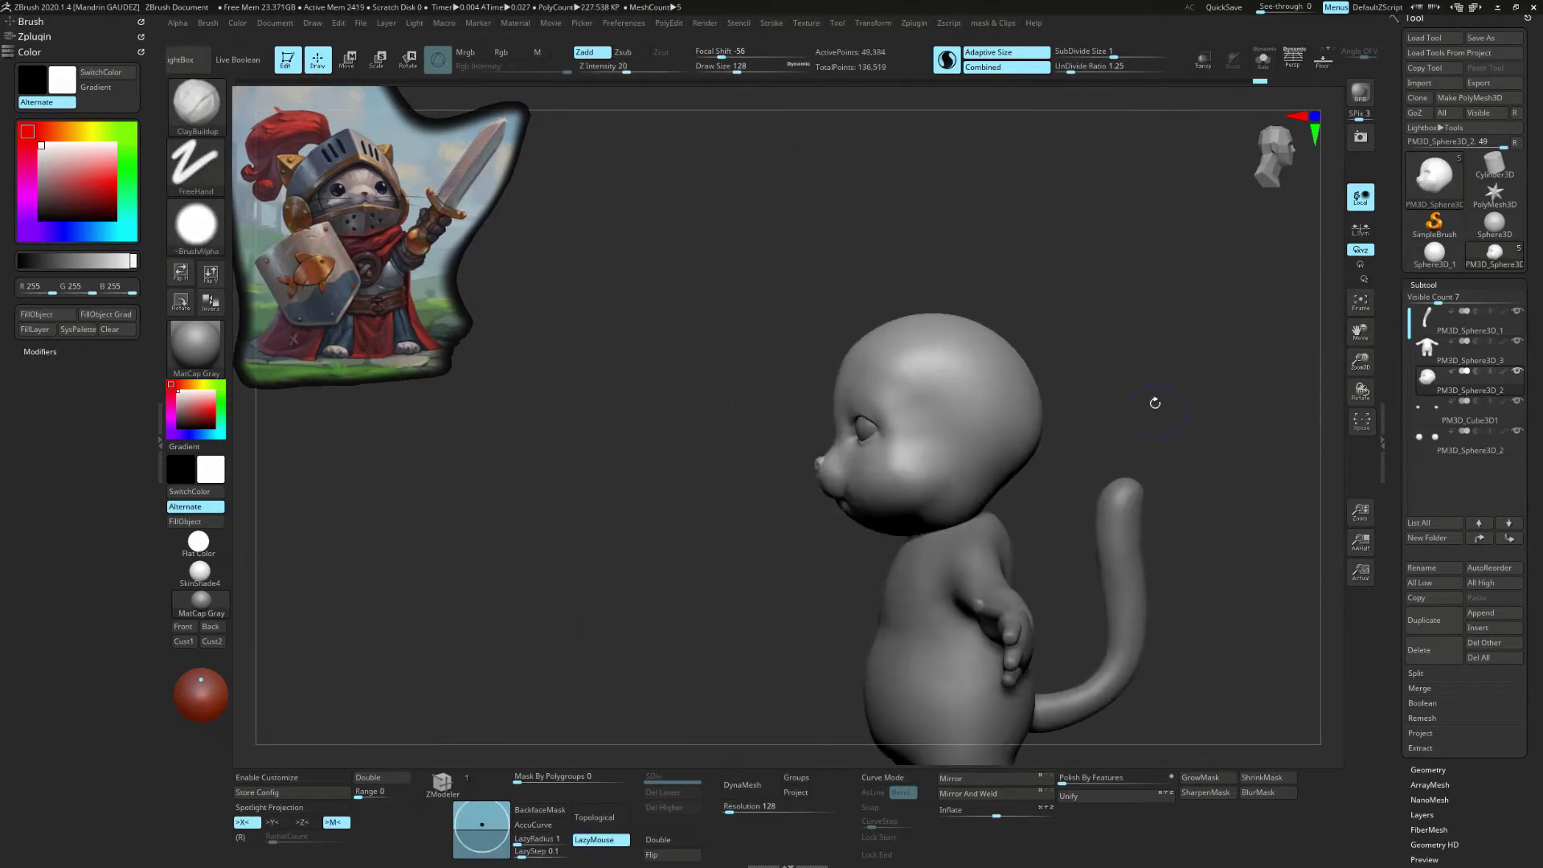
# Step: Rotate the plane 45 degrees into a diamond edge-on above the head and thicken it
pyautogui.press('r')
pyautogui.moveTo(1046, 419); pyautogui.dragTo(1032, 458)
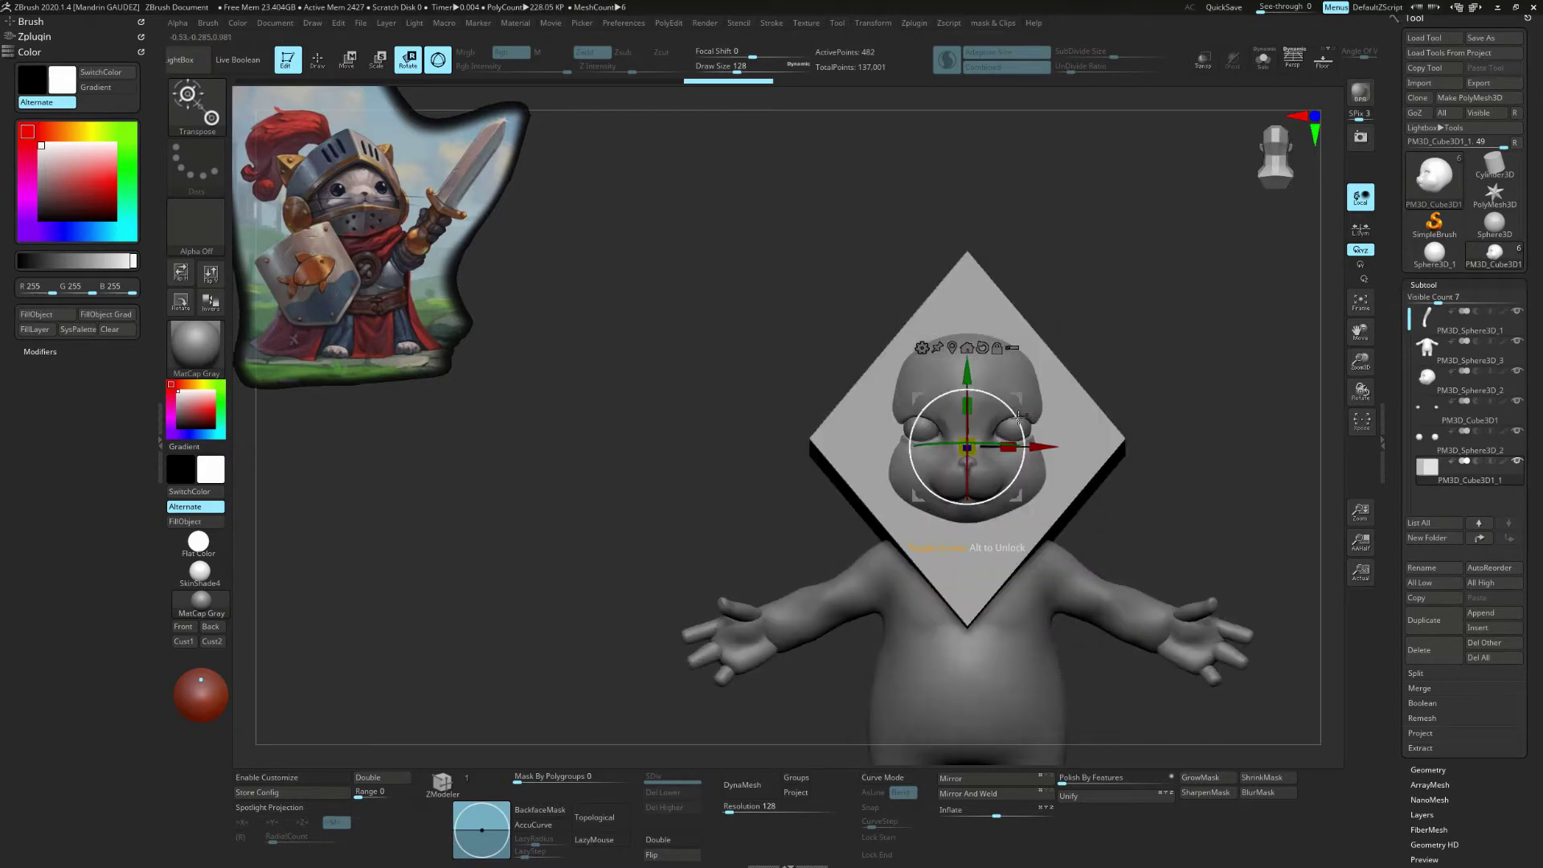
pyautogui.moveTo(973, 396); pyautogui.dragTo(869, 361)
pyautogui.keyDown('shift'); pyautogui.moveTo(1063, 316); pyautogui.dragTo(1117, 352); pyautogui.keyUp('shift')
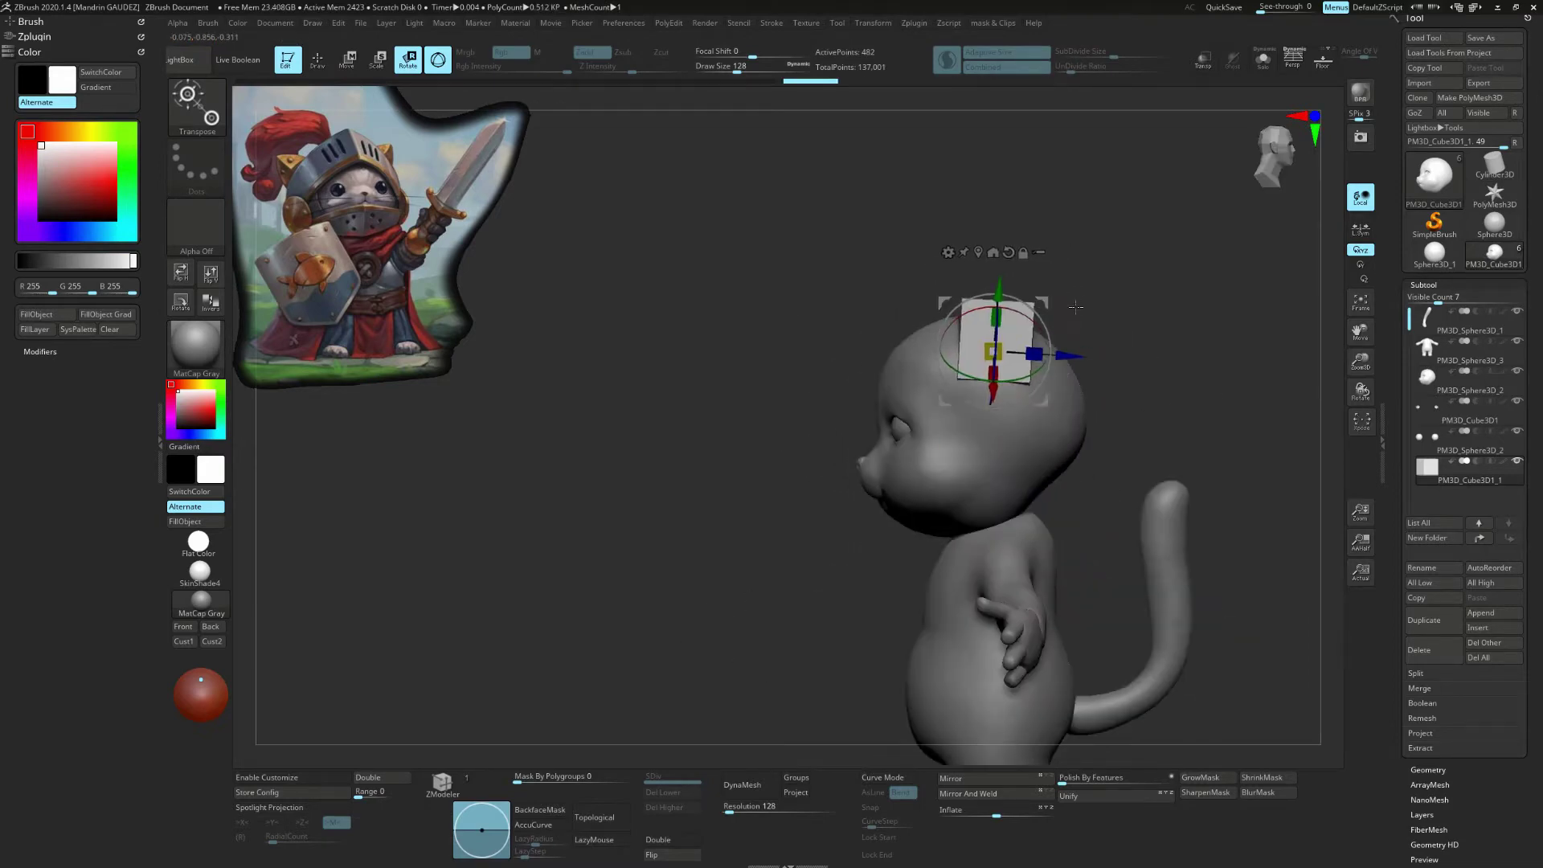
pyautogui.press('q')
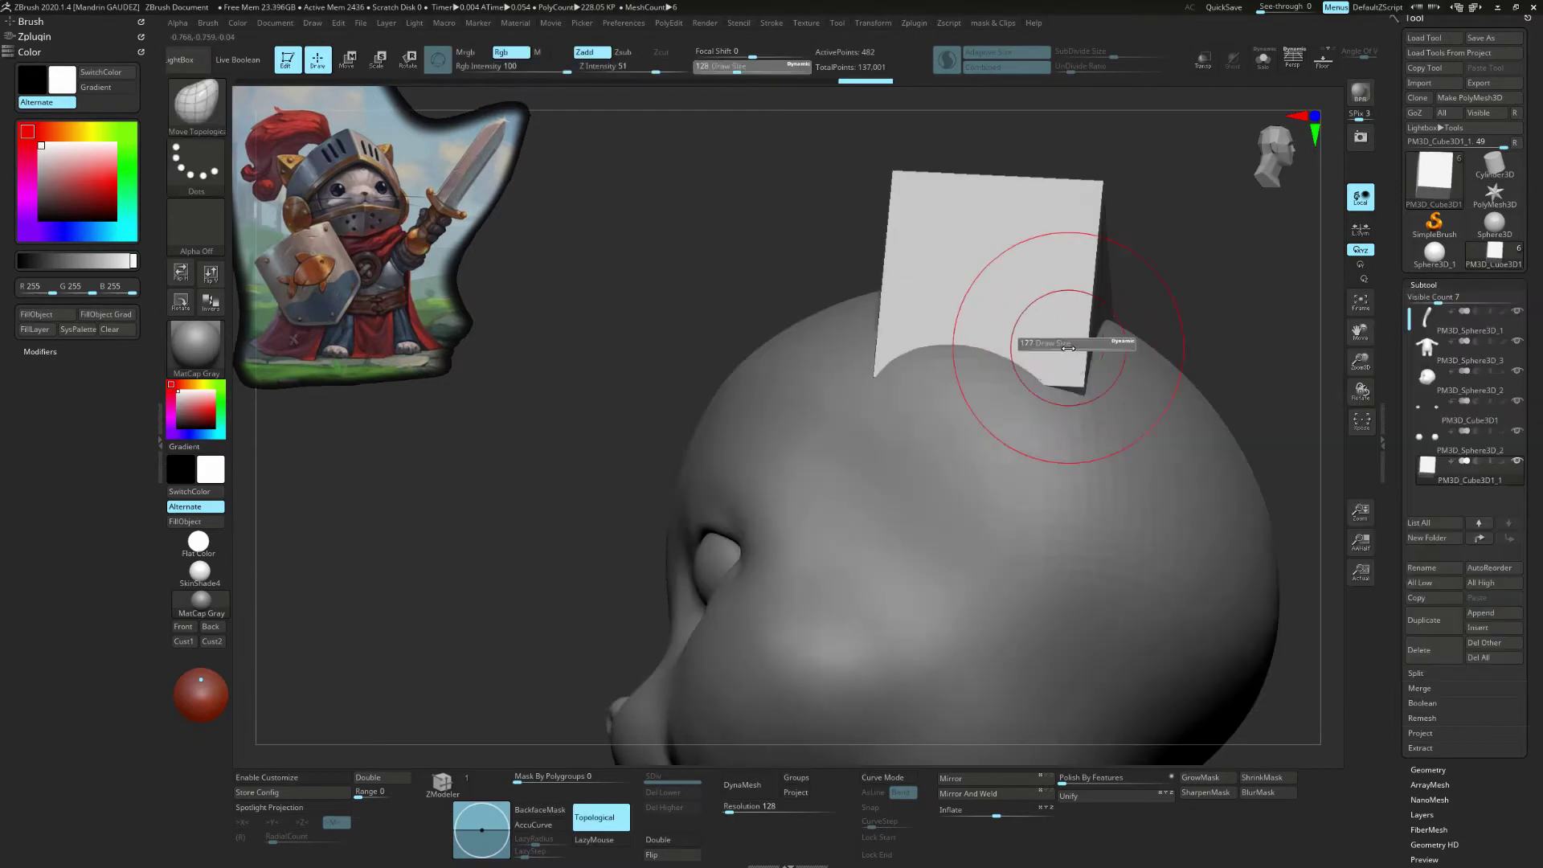
pyautogui.keyDown('shift'); pyautogui.moveTo(999, 310); pyautogui.dragTo(1037, 273); pyautogui.keyUp('shift')
# Step: Isolate the ear plane with wireframe shown, undoing the last change and picking Move Topological
pyautogui.hotkey('shift', 'alt', 's')
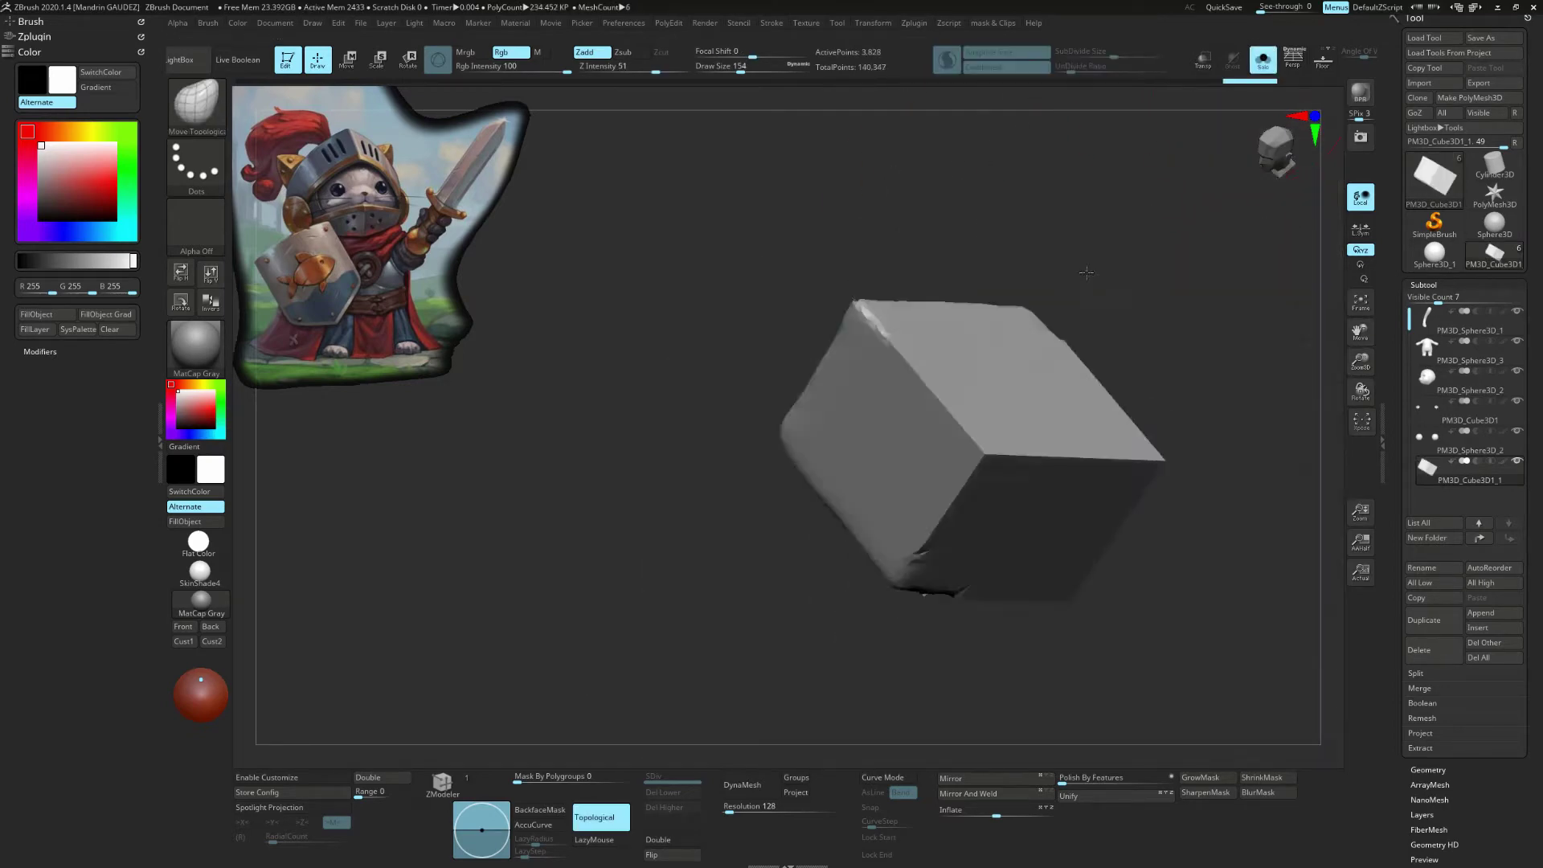
pyautogui.hotkey('shift', 'f')
pyautogui.press('b')
pyautogui.press('m')
pyautogui.press('t')
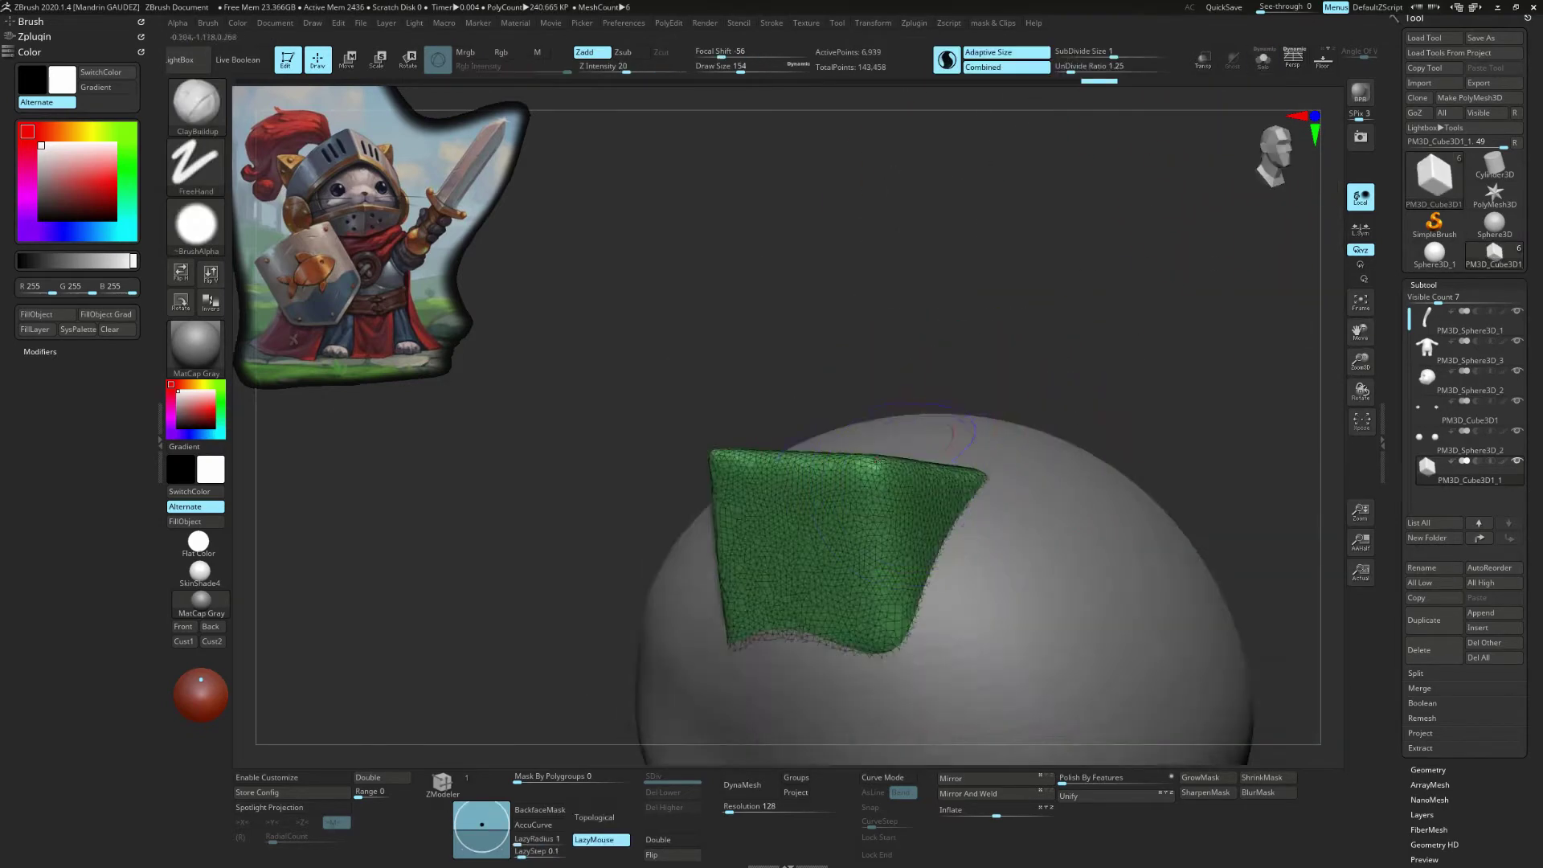
pyautogui.hotkey('ctrl', 'z')
pyautogui.press('b')
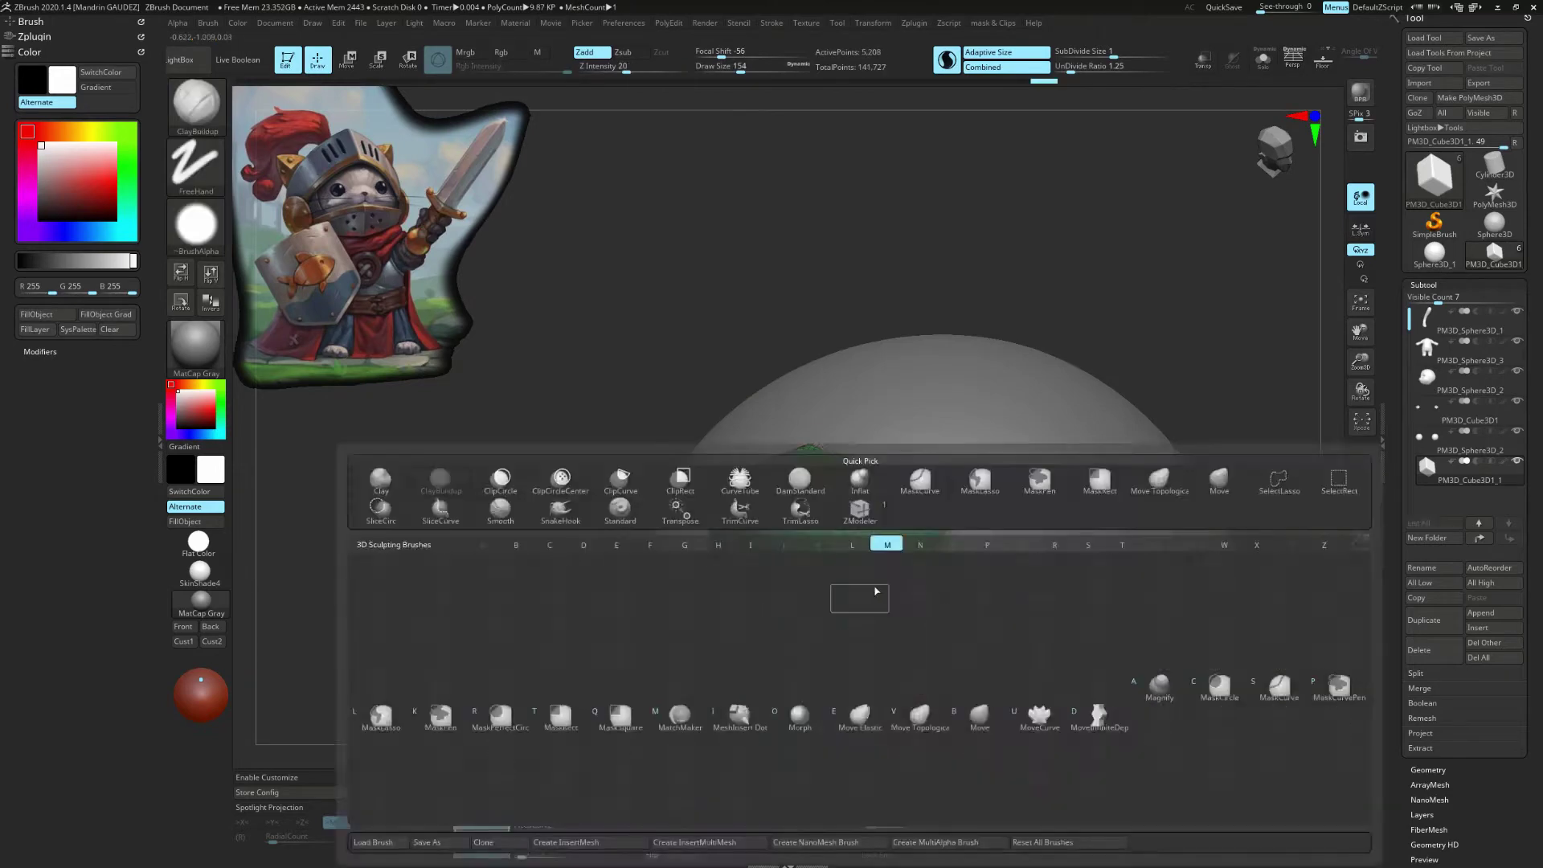
pyautogui.press('m')
pyautogui.press('t')
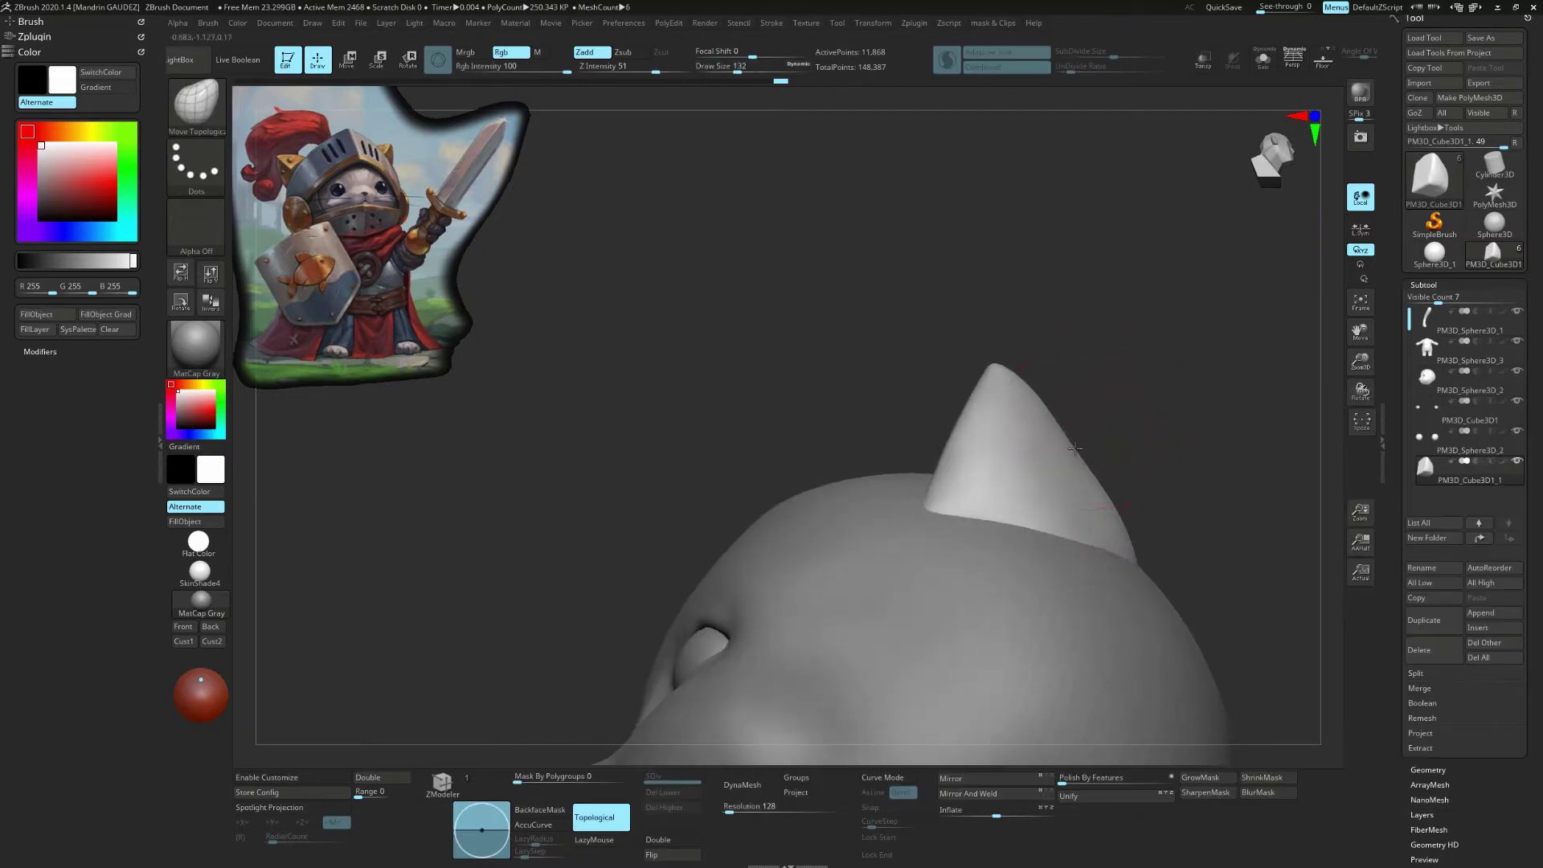
# Step: Scale the ear and check it from several angles, then append a Sphere3D part
pyautogui.moveTo(1168, 421); pyautogui.dragTo(1000, 536)
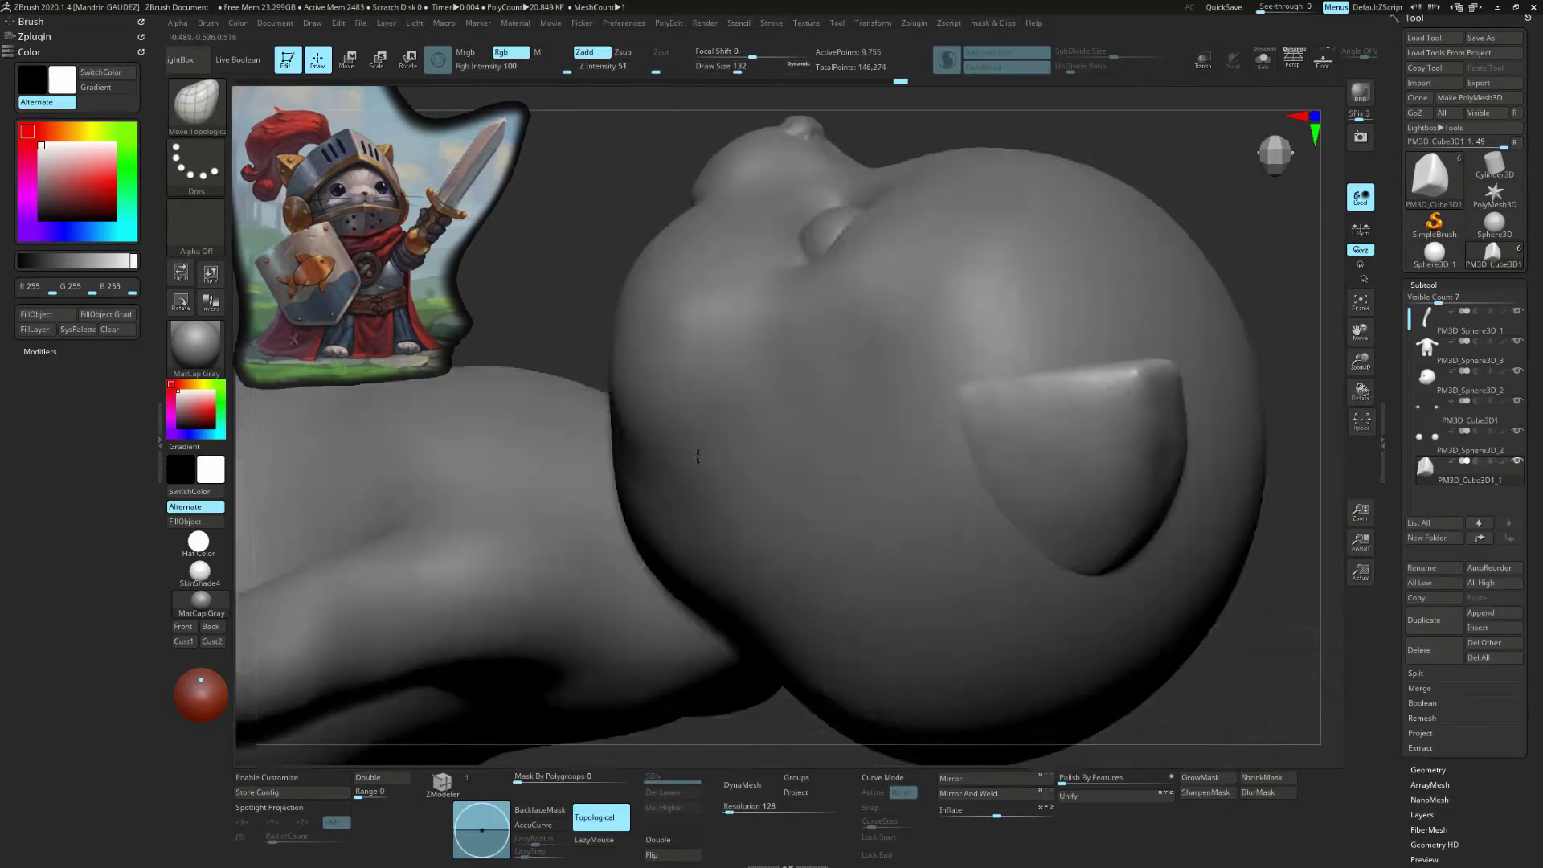
pyautogui.press('e')
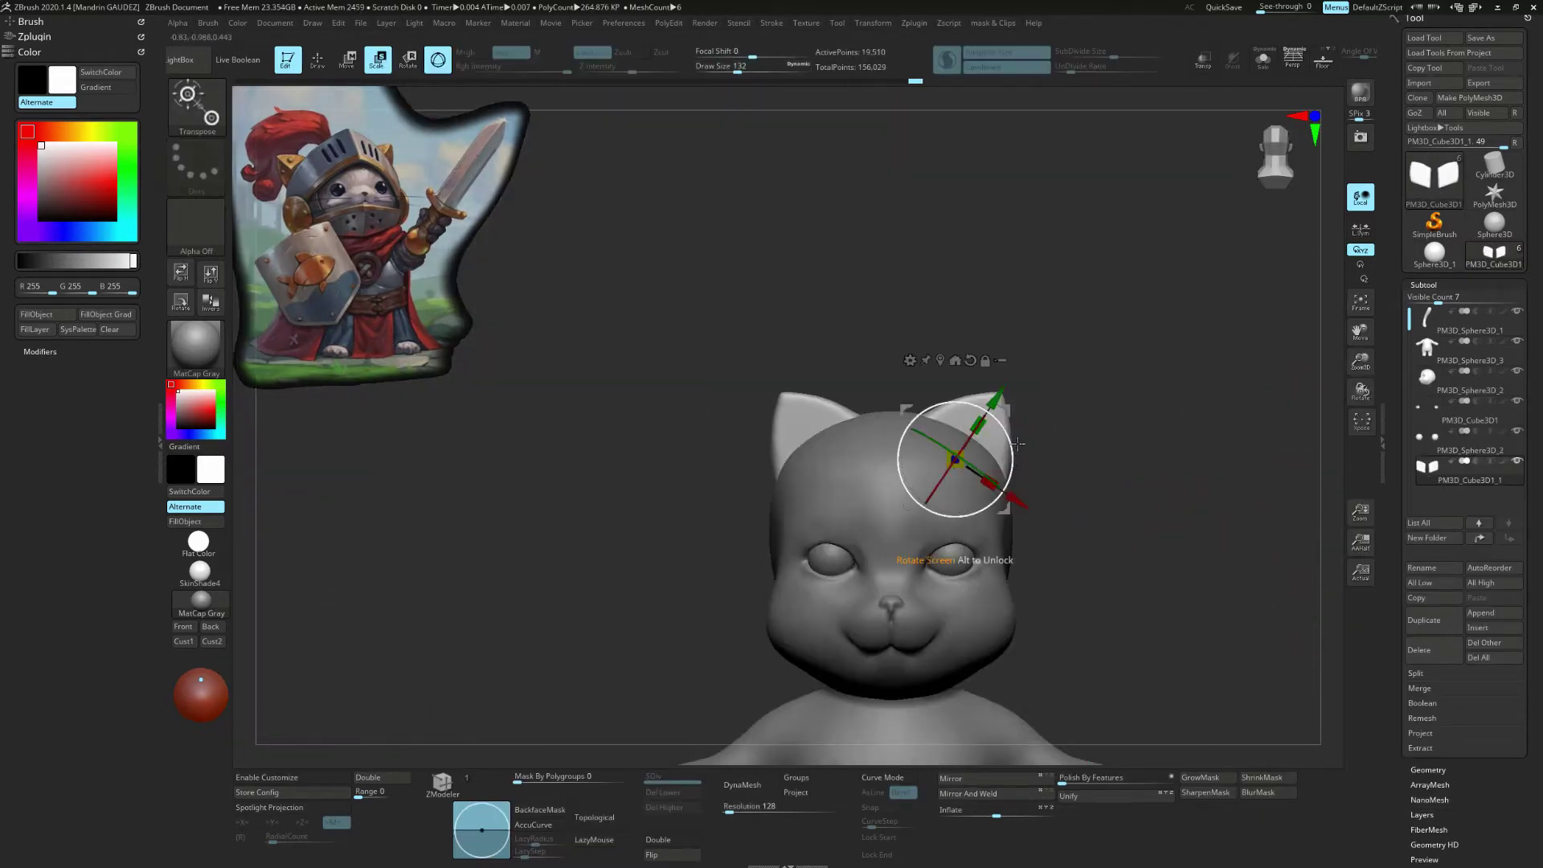
pyautogui.moveTo(1014, 463)
pyautogui.mouseDown()
pyautogui.moveTo(1070, 433)
pyautogui.moveTo(1010, 434)
pyautogui.mouseUp()
pyautogui.moveTo(1107, 499); pyautogui.dragTo(992, 440)
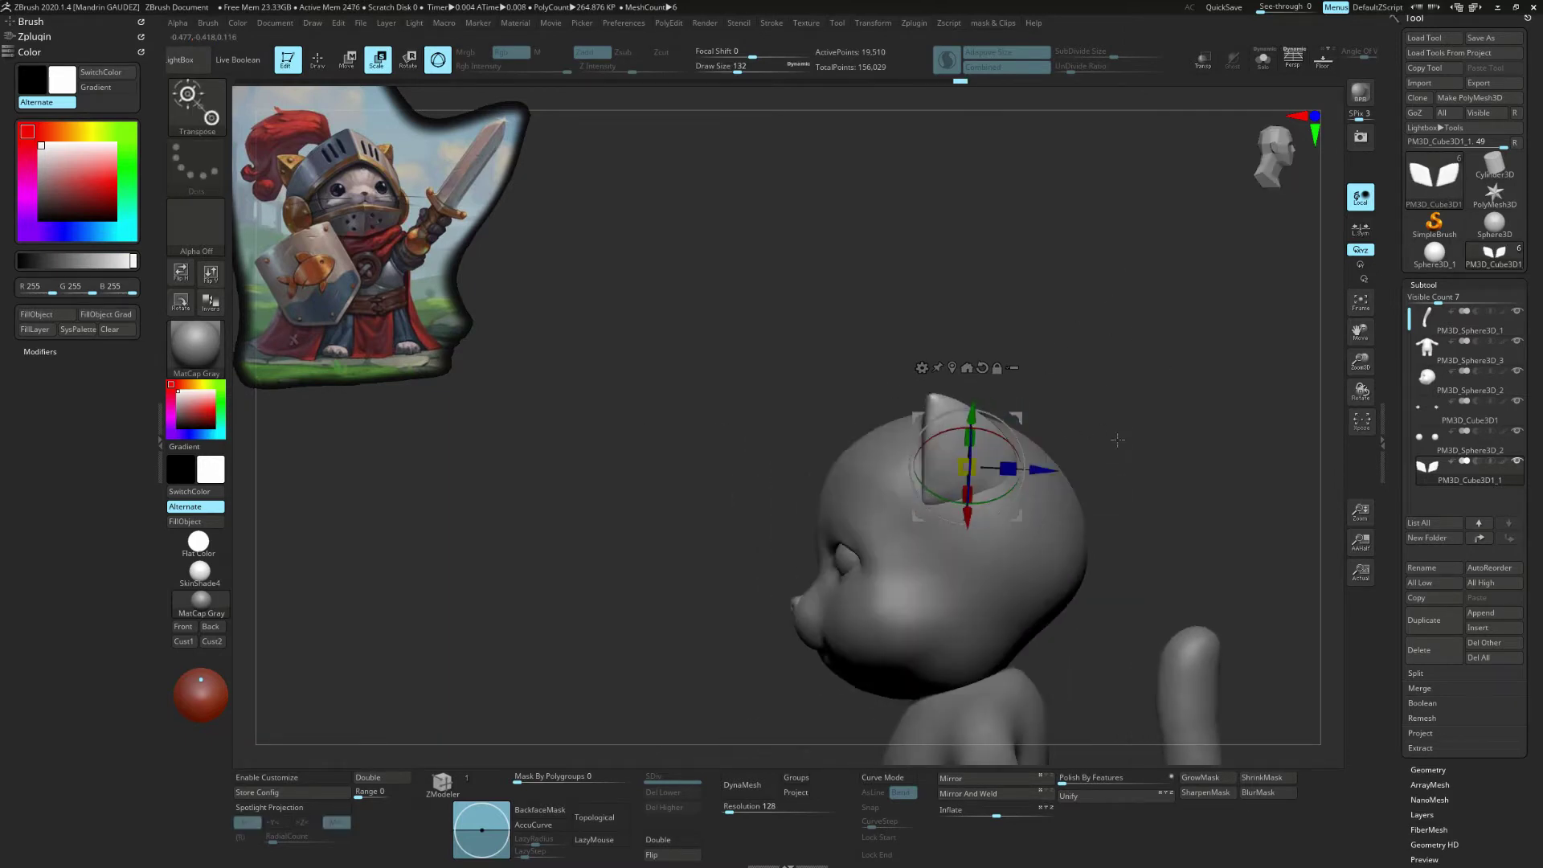
pyautogui.press('q')
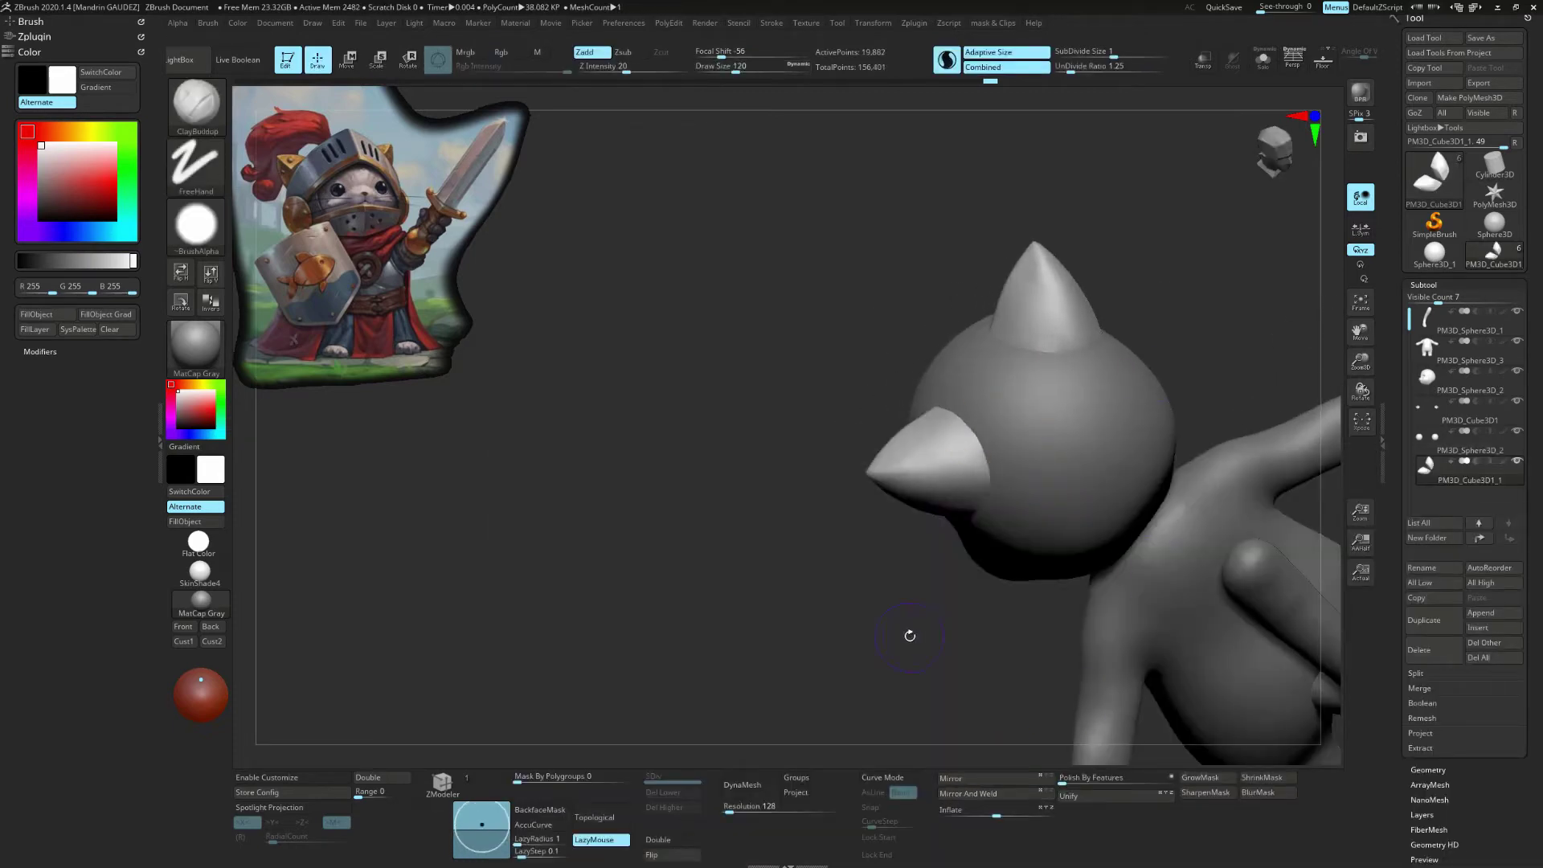
pyautogui.moveTo(909, 634)
pyautogui.mouseDown()
pyautogui.moveTo(1274, 510)
pyautogui.moveTo(1230, 441)
pyautogui.mouseUp()
pyautogui.press('w')
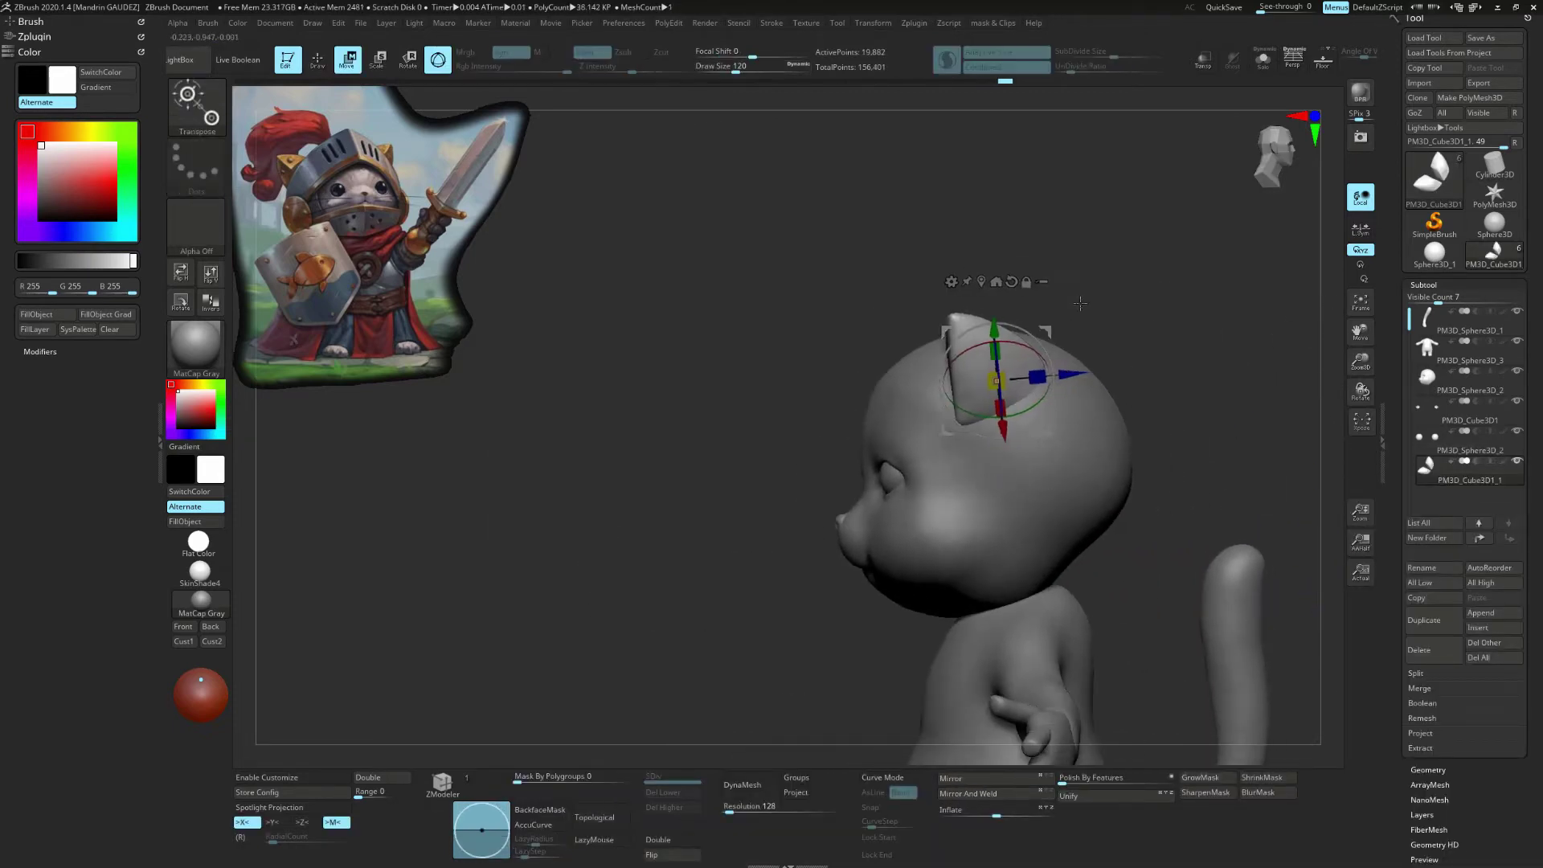
pyautogui.moveTo(1080, 303); pyautogui.dragTo(1253, 322)
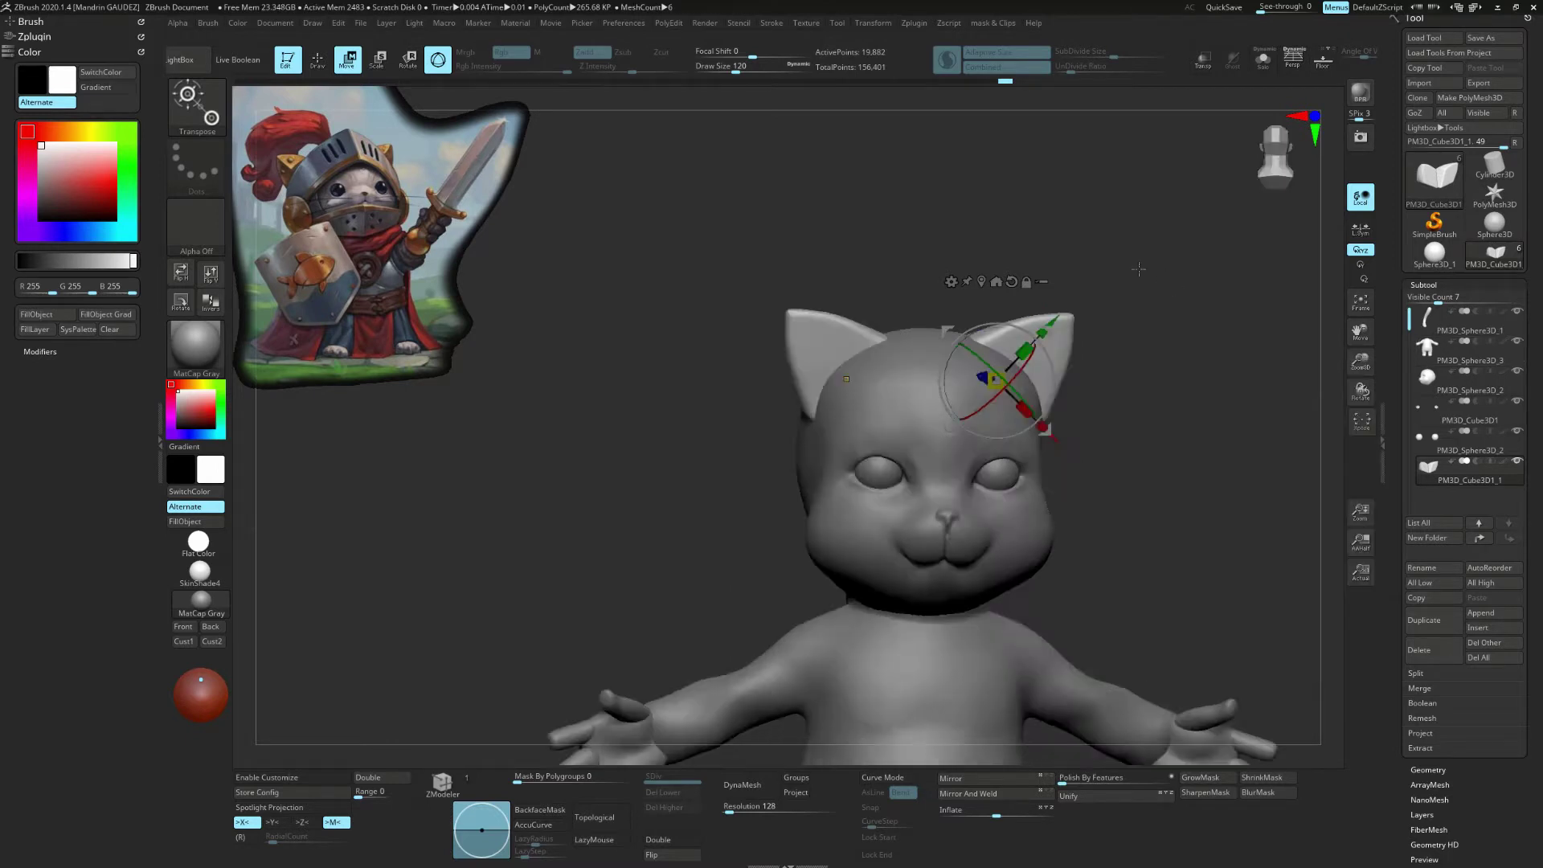
pyautogui.moveTo(1361, 391); pyautogui.dragTo(1360, 325)
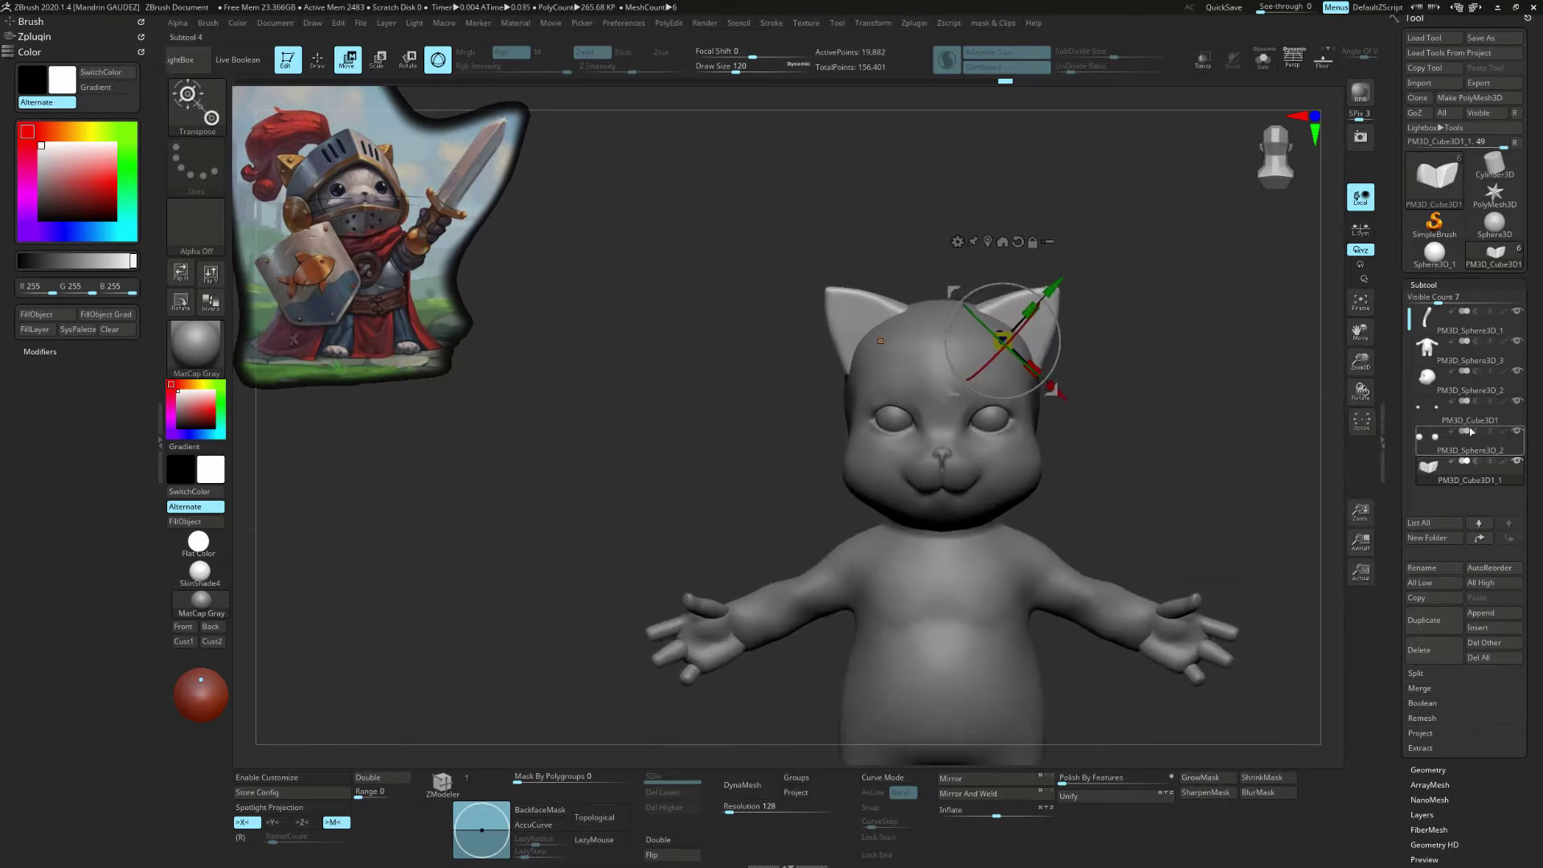
pyautogui.click(1481, 613)
pyautogui.click(999, 613)
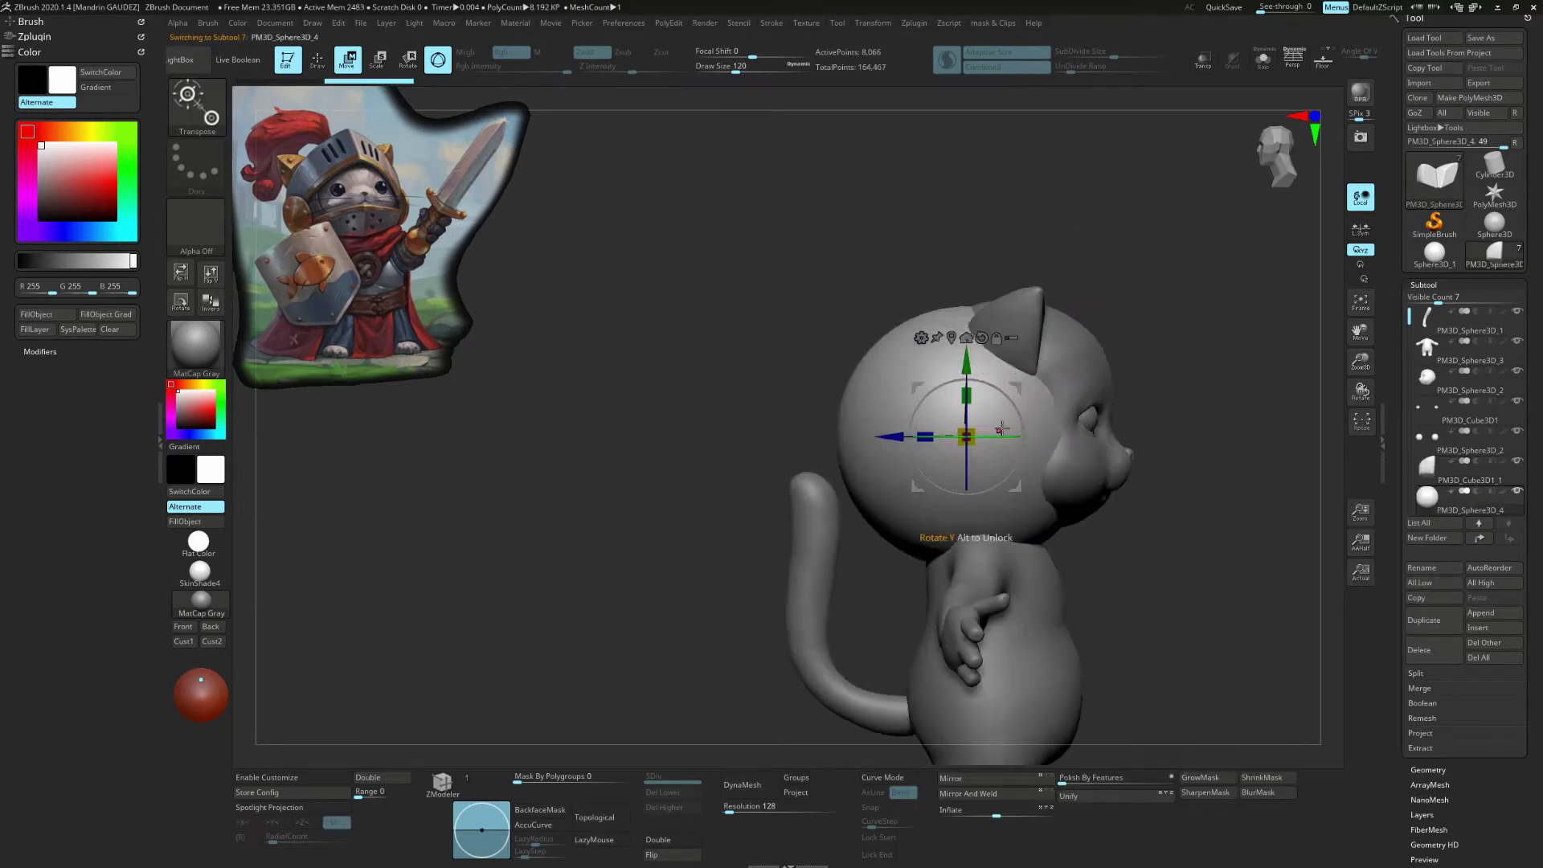
# Step: Move the sphere over the head and SliceCurve a diagonal band, isolating it
pyautogui.moveTo(1000, 428); pyautogui.dragTo(1063, 371)
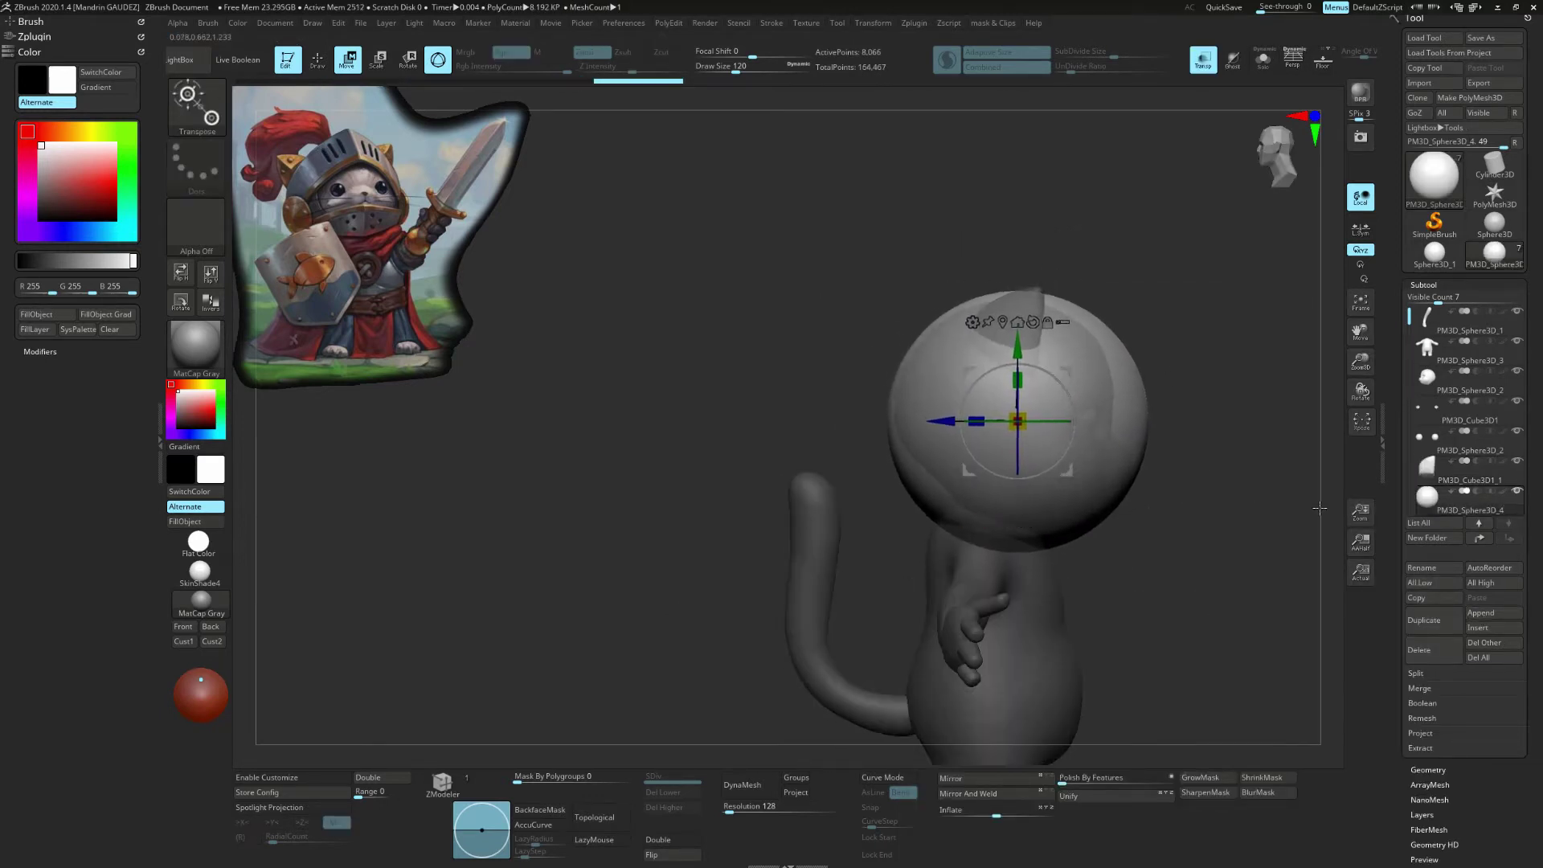
pyautogui.hotkey('shift', 'f')
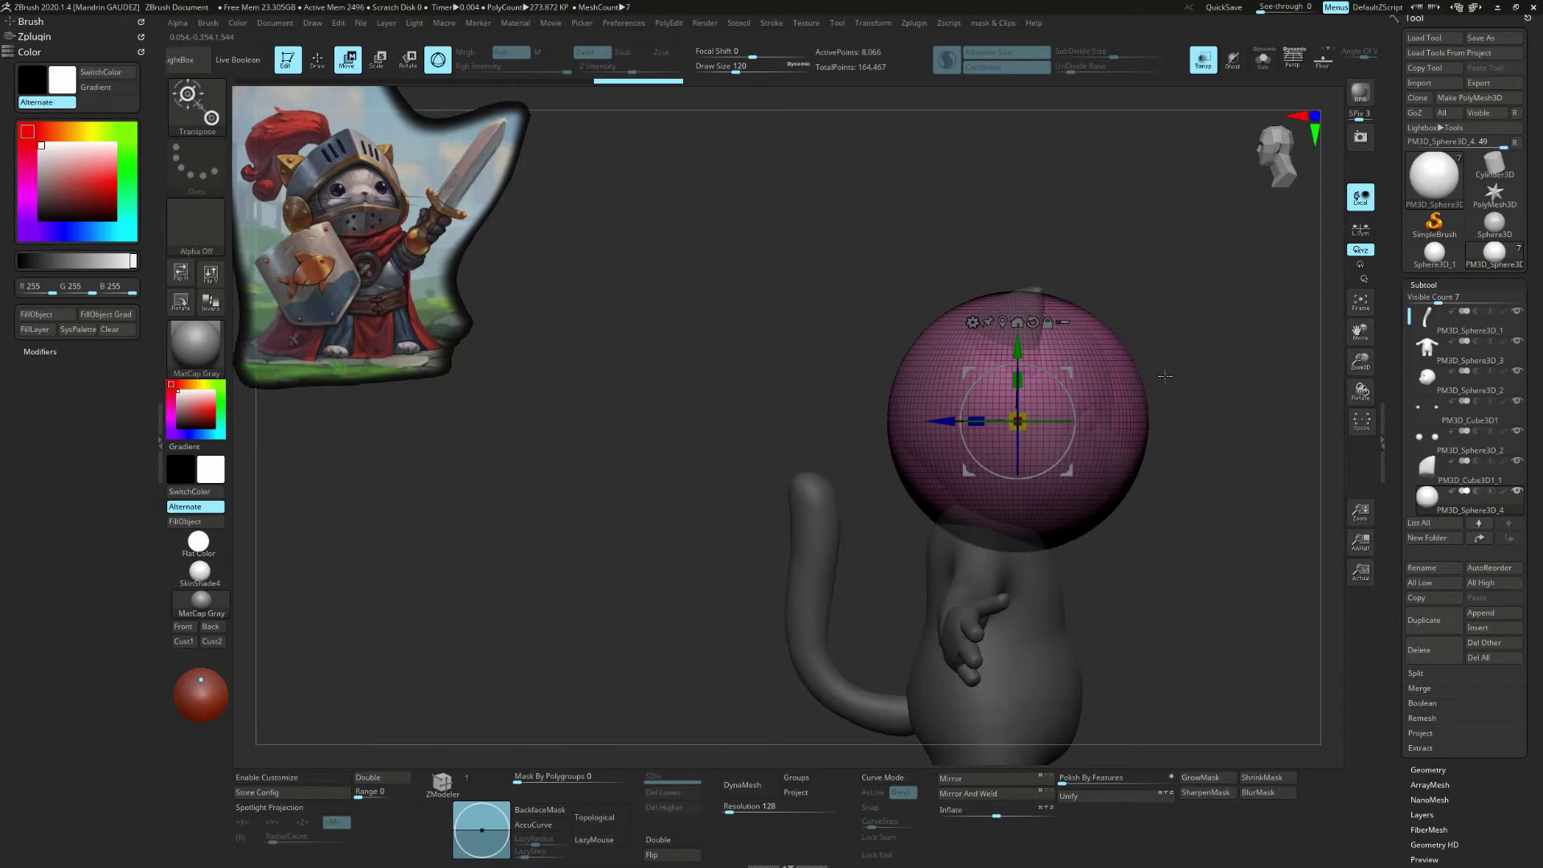
pyautogui.keyDown('ctrl'); pyautogui.keyDown('shift'); pyautogui.moveTo(1124, 268); pyautogui.dragTo(892, 474); pyautogui.keyUp('shift'); pyautogui.keyUp('ctrl')
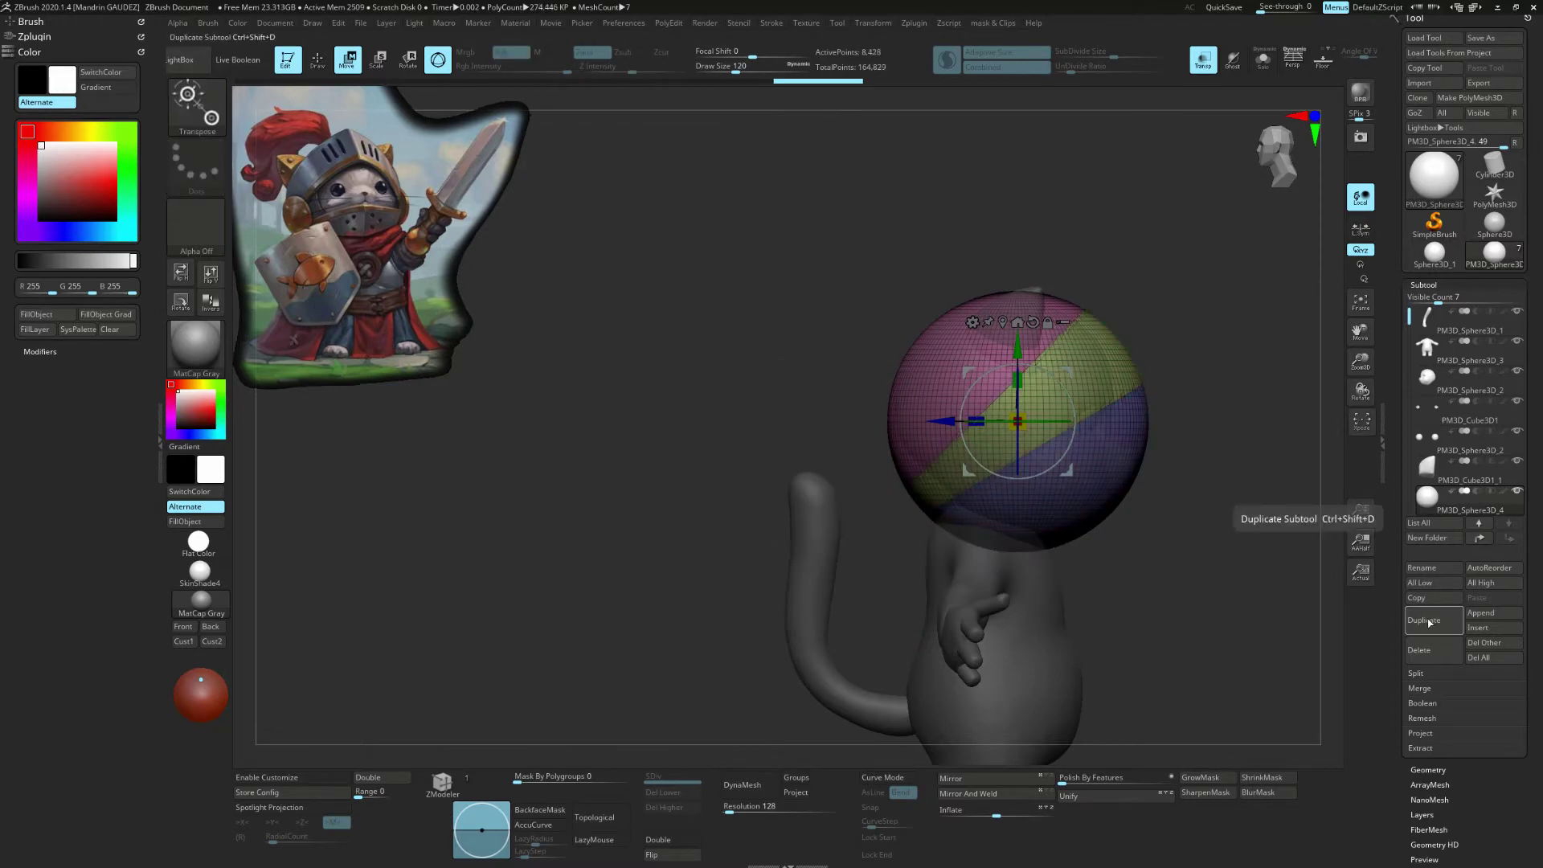
pyautogui.keyDown('ctrl'); pyautogui.keyDown('shift'); pyautogui.click(1105, 349); pyautogui.keyUp('shift'); pyautogui.keyUp('ctrl')
# Step: Shape the isolated band with Move Topological, orbiting to inspect it
pyautogui.press('b')
pyautogui.press('m')
pyautogui.press('t')
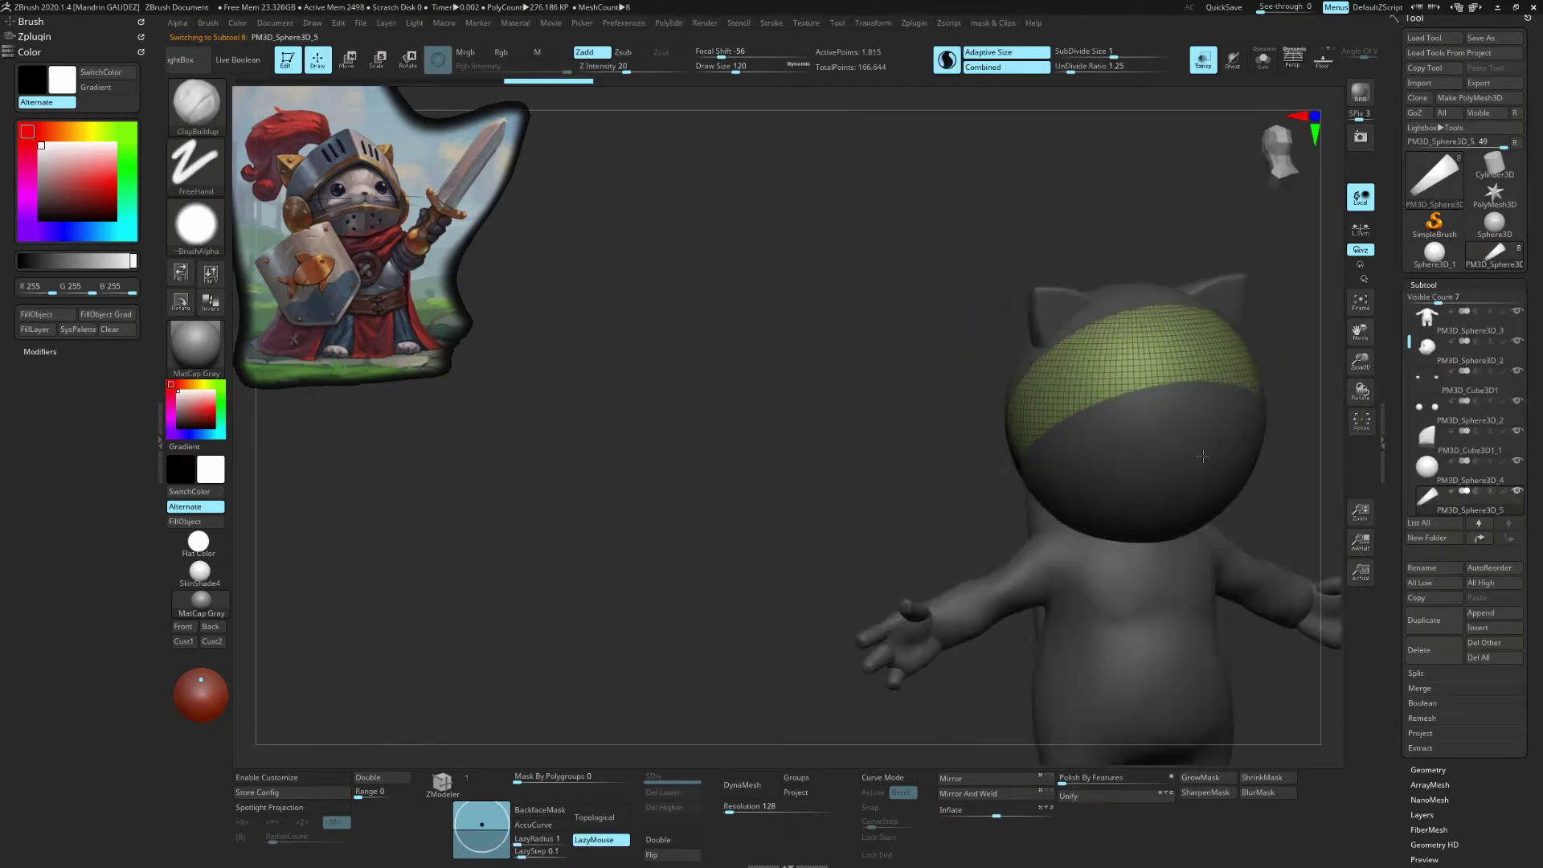
pyautogui.press('s')
pyautogui.moveTo(1107, 318); pyautogui.dragTo(1187, 378, button='right')
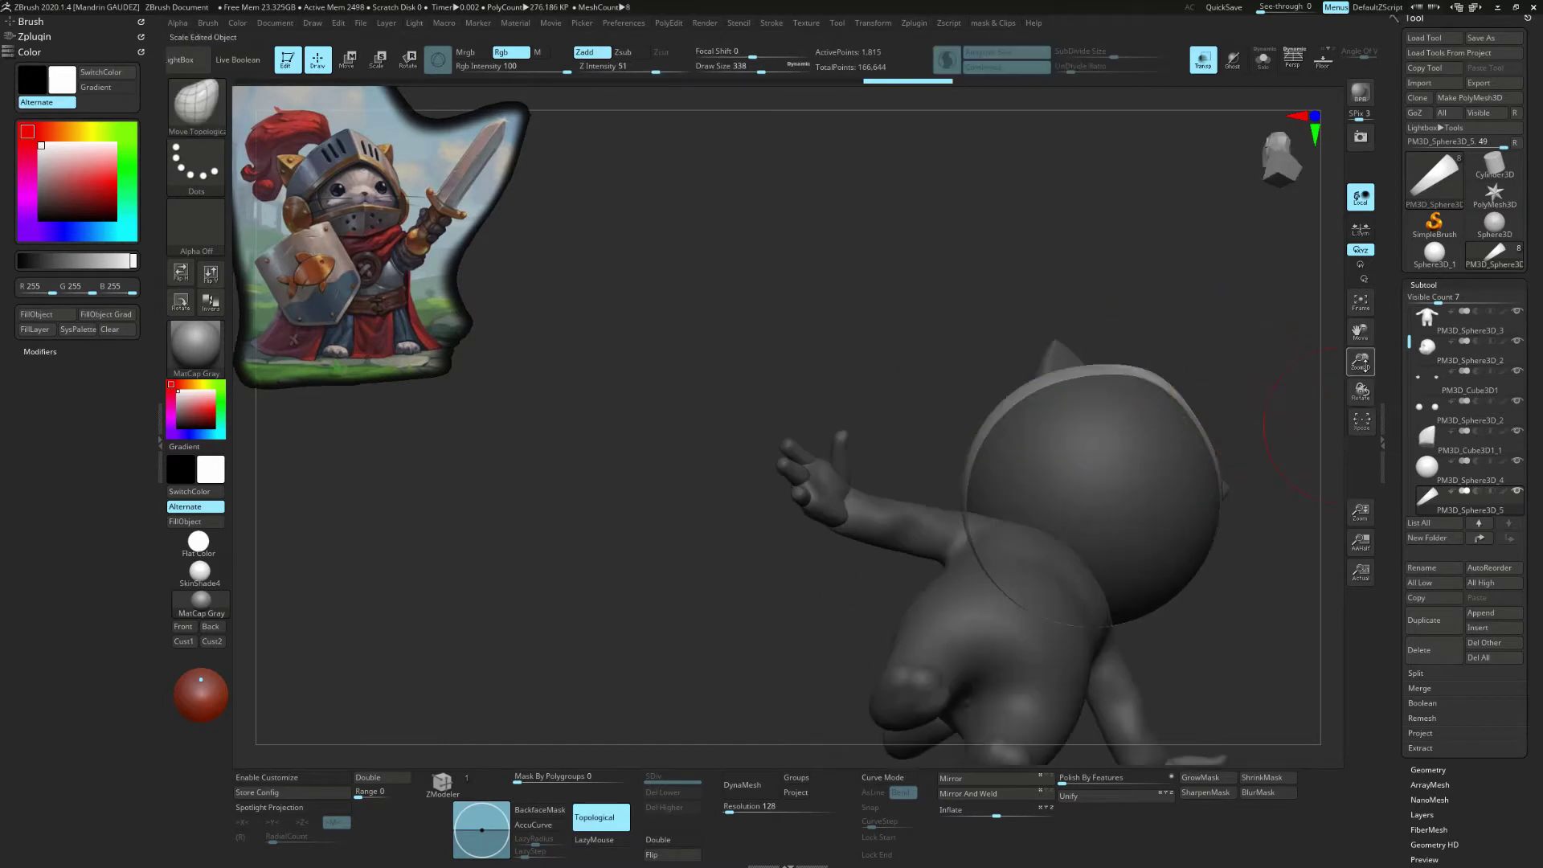
# Step: Unhide the full sphere, toggle X symmetry, and check the band around the head
pyautogui.moveTo(1133, 293); pyautogui.dragTo(1172, 369, button='right')
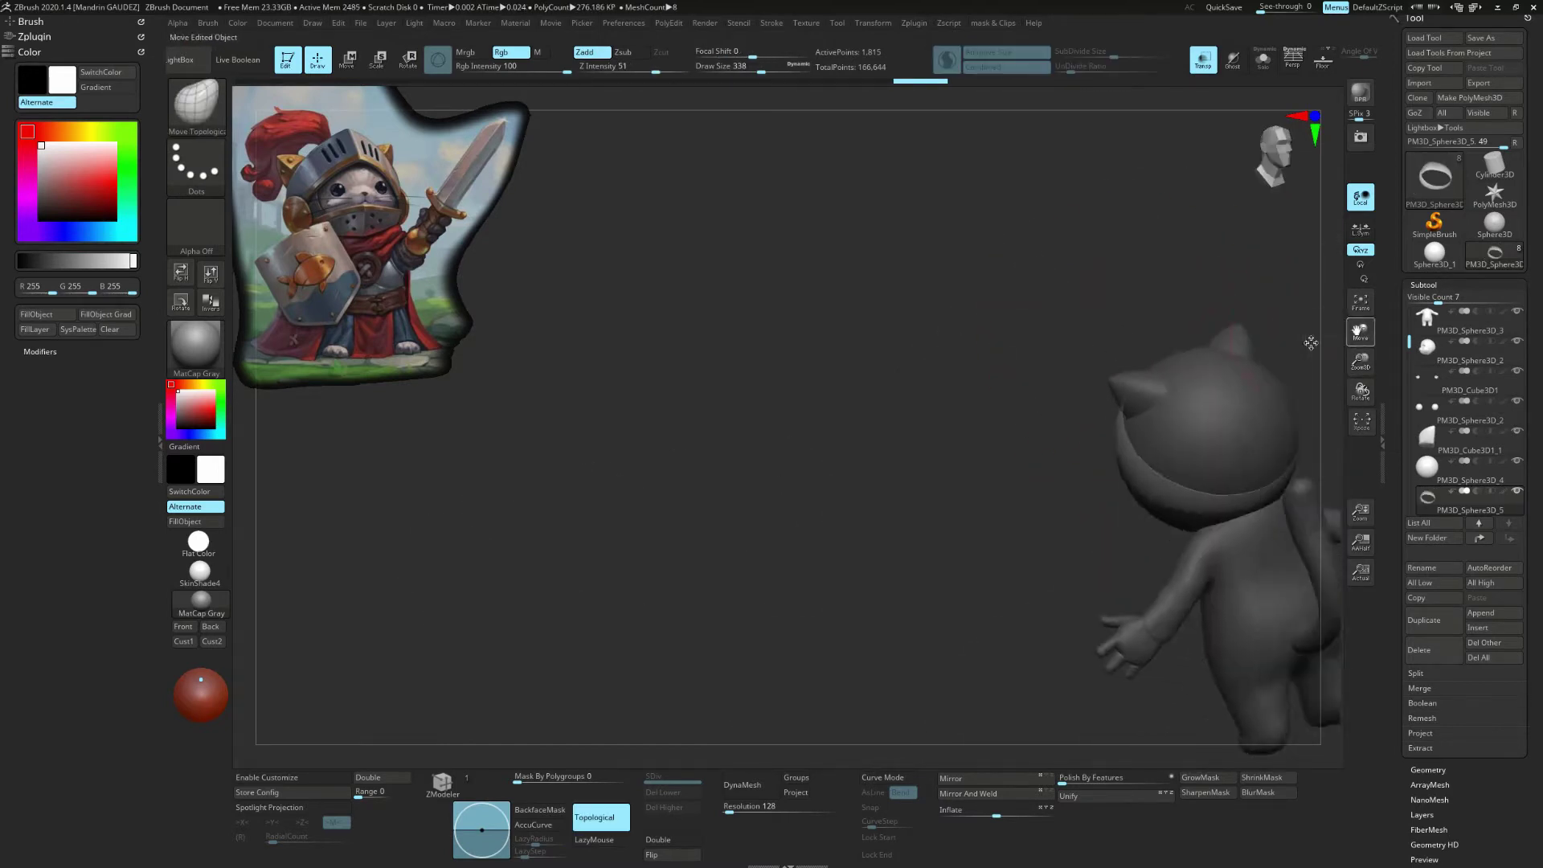
pyautogui.keyDown('ctrl'); pyautogui.keyDown('shift'); pyautogui.click(1172, 369); pyautogui.keyUp('shift'); pyautogui.keyUp('ctrl')
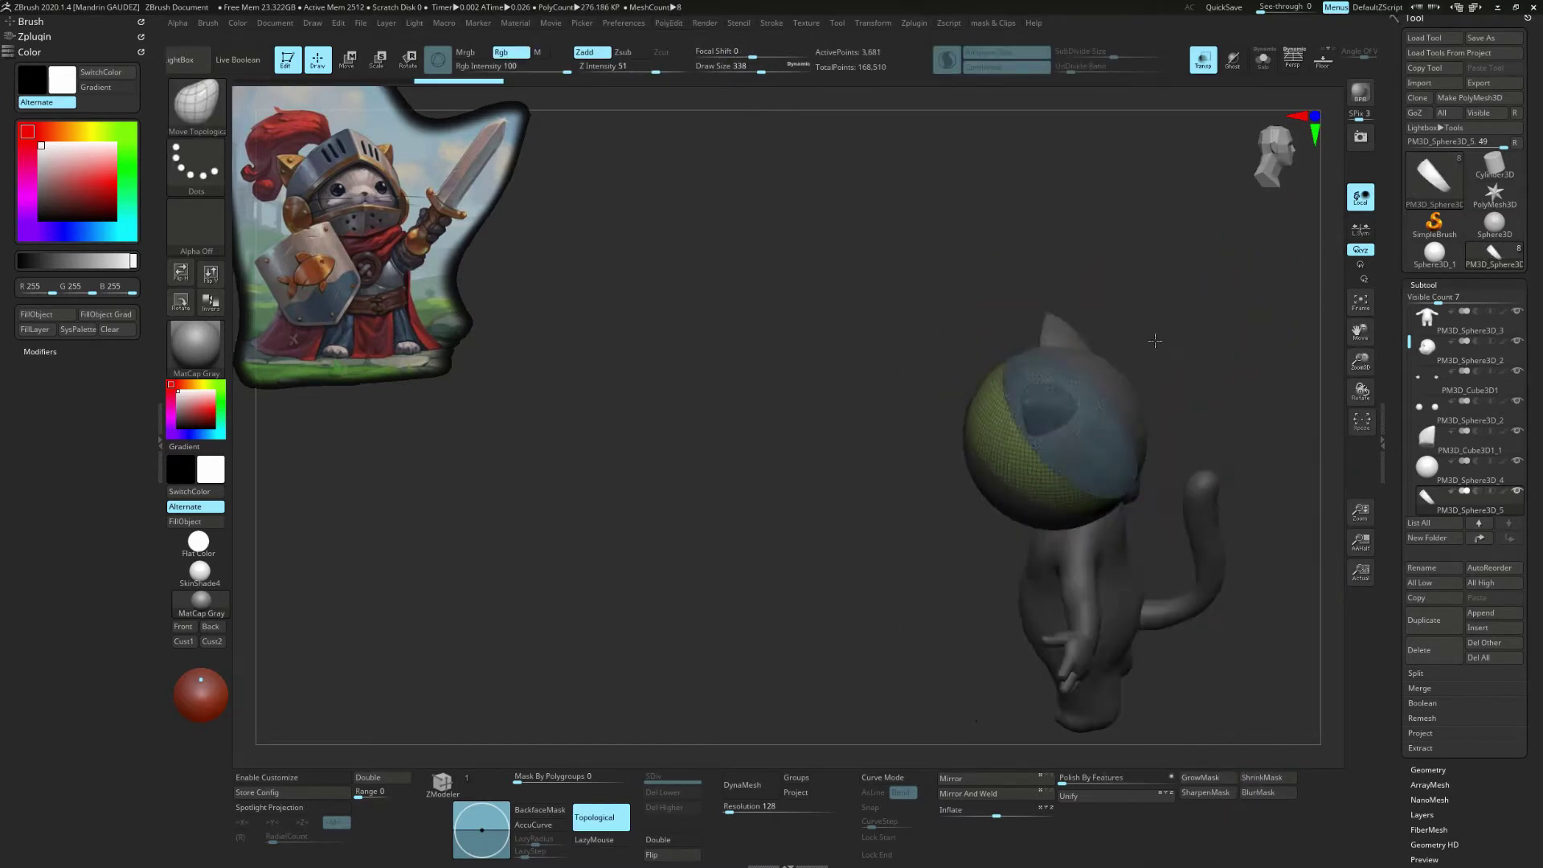
pyautogui.moveTo(1178, 425)
pyautogui.mouseDown(button='right')
pyautogui.moveTo(962, 382)
pyautogui.moveTo(1041, 434)
pyautogui.mouseUp(button='right')
pyautogui.press('x')
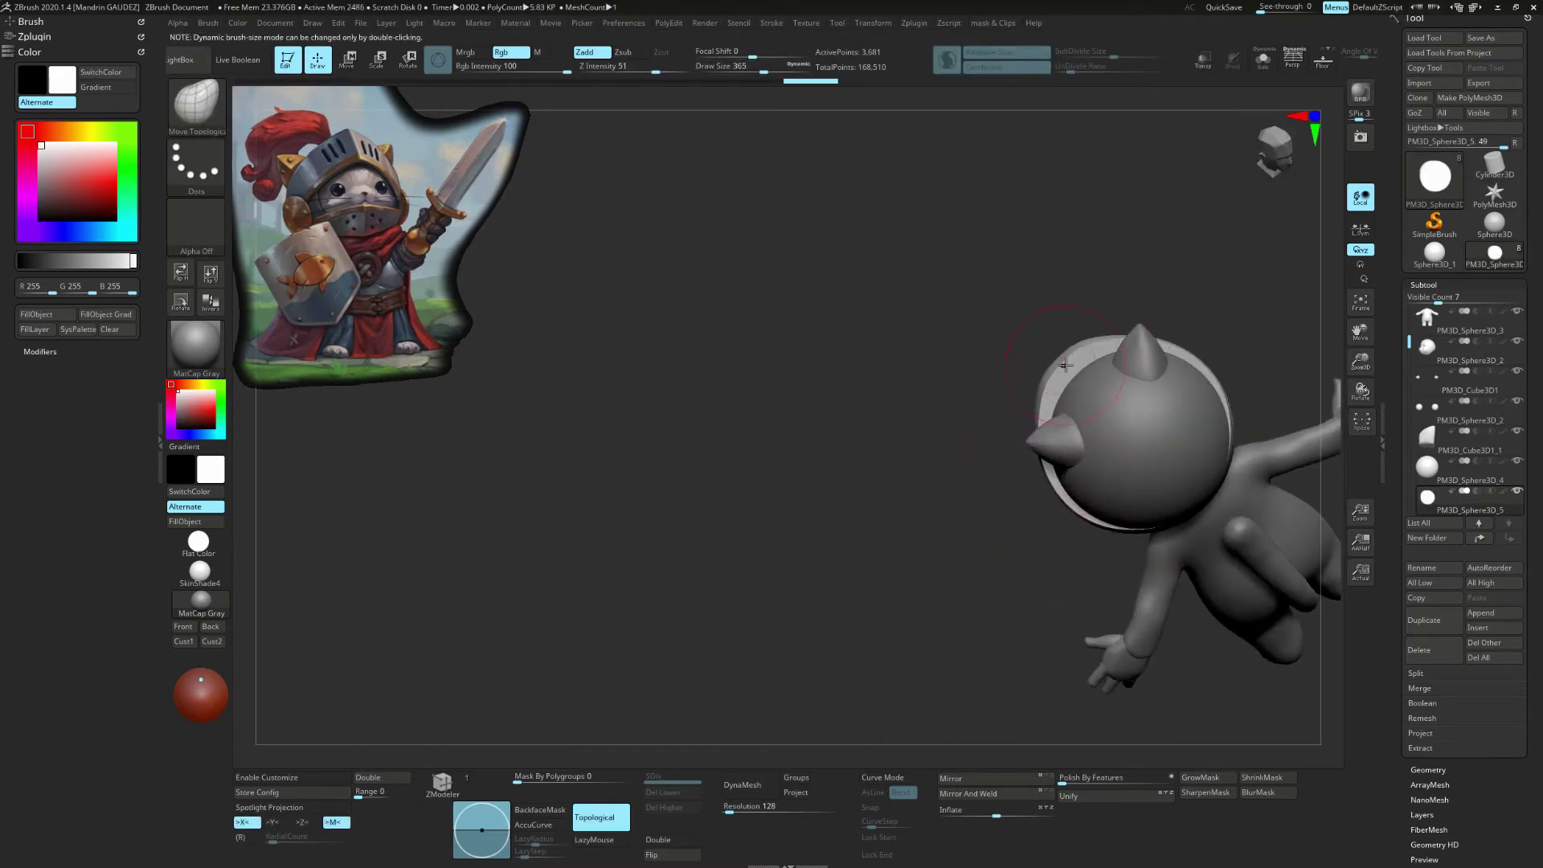
pyautogui.moveTo(1036, 391); pyautogui.dragTo(1100, 336, button='right')
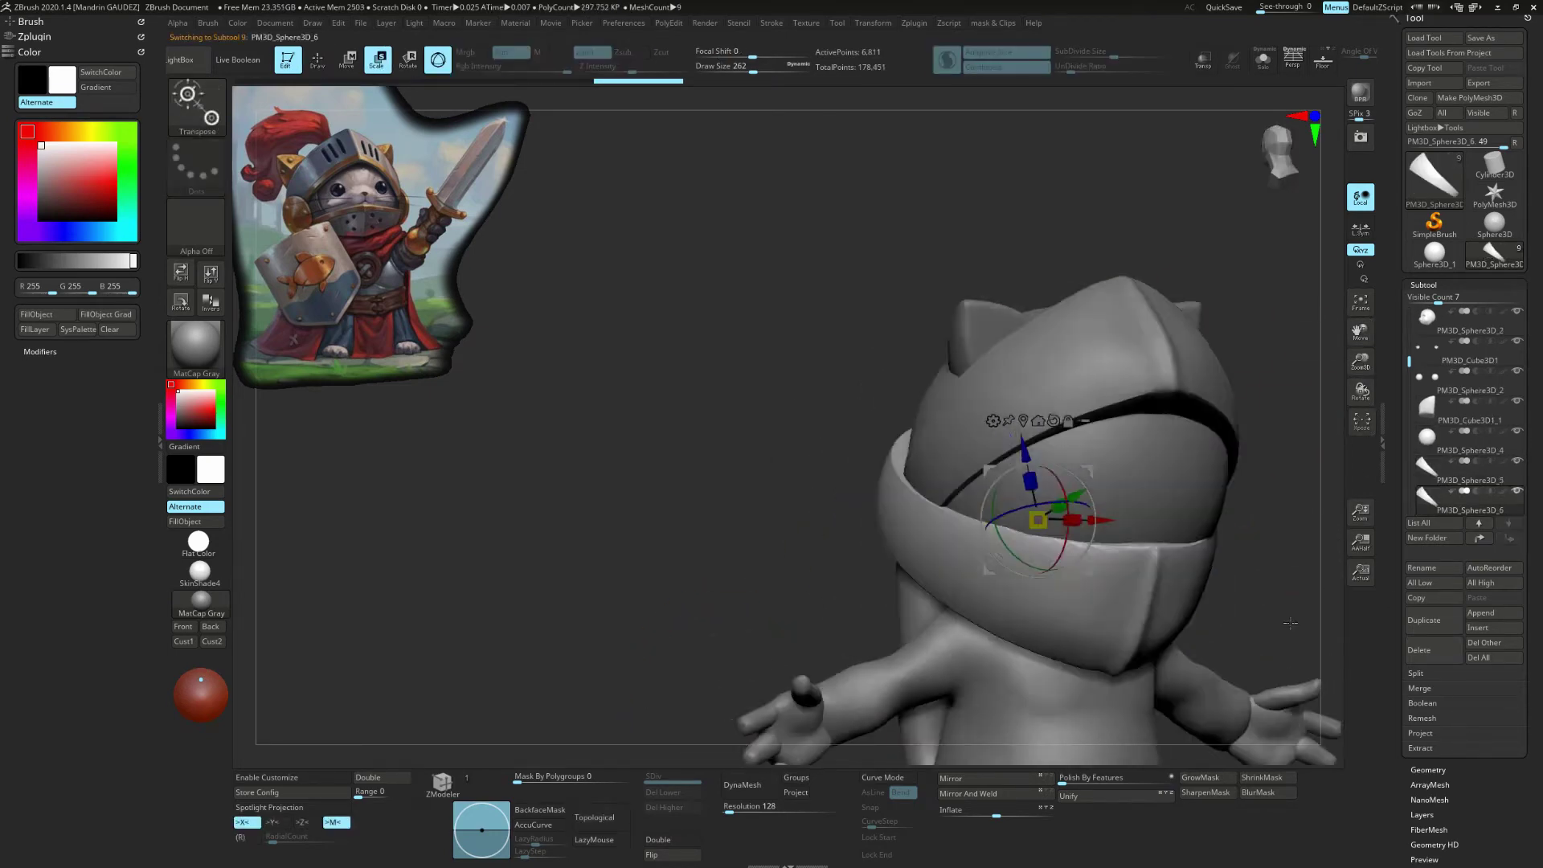
# Step: Pick the Move Topological brush and briefly solo the helmet band to inspect it
pyautogui.press('b')
pyautogui.press('m')
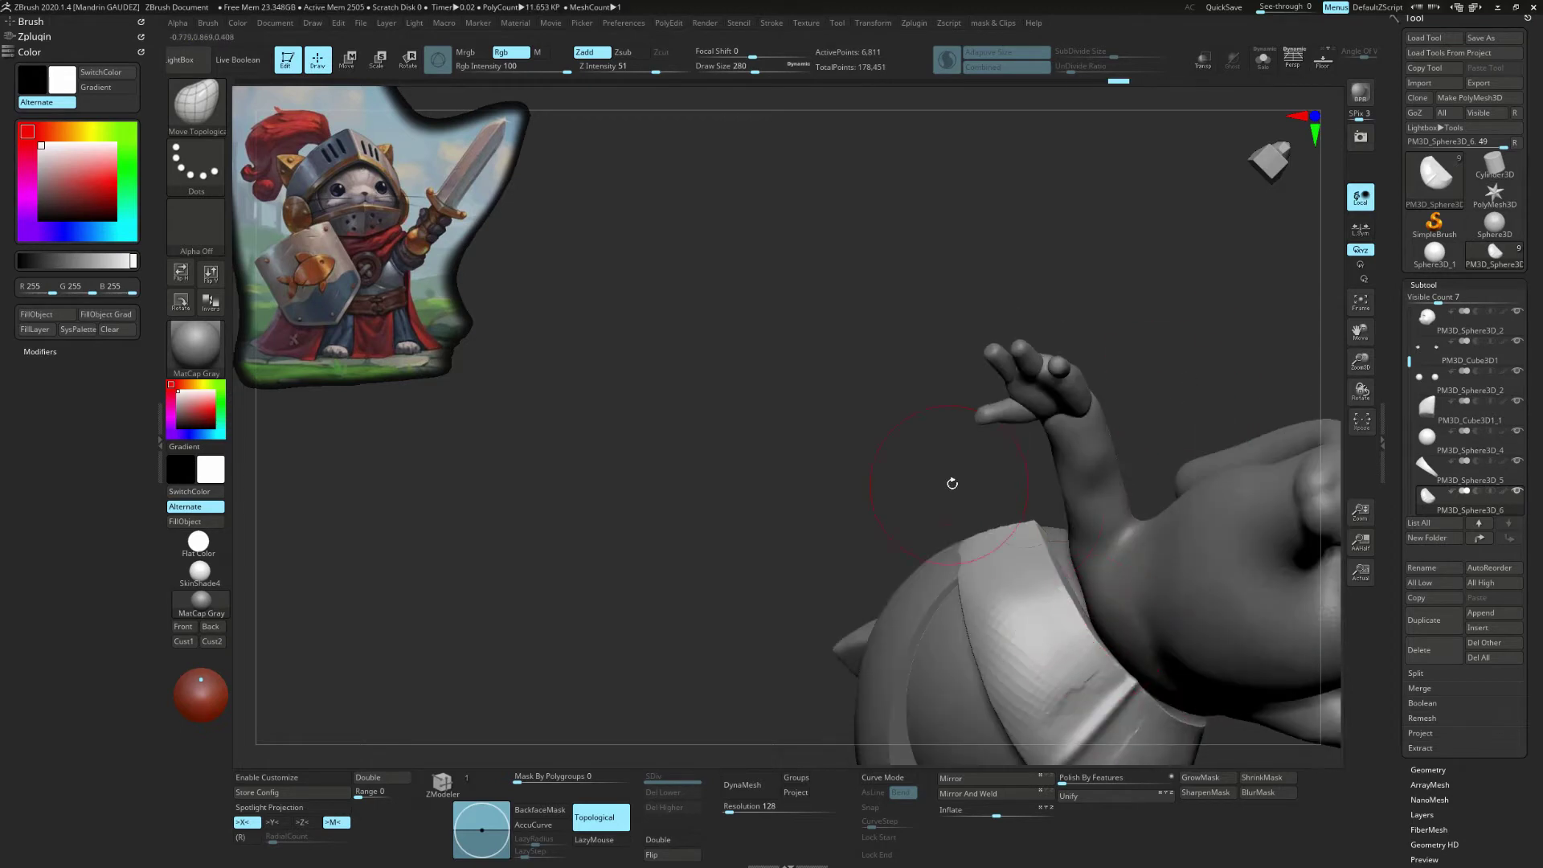
pyautogui.moveTo(950, 483); pyautogui.dragTo(1087, 394)
pyautogui.press('b')
pyautogui.press('m')
pyautogui.press('t')
pyautogui.hotkey('shift', 's')
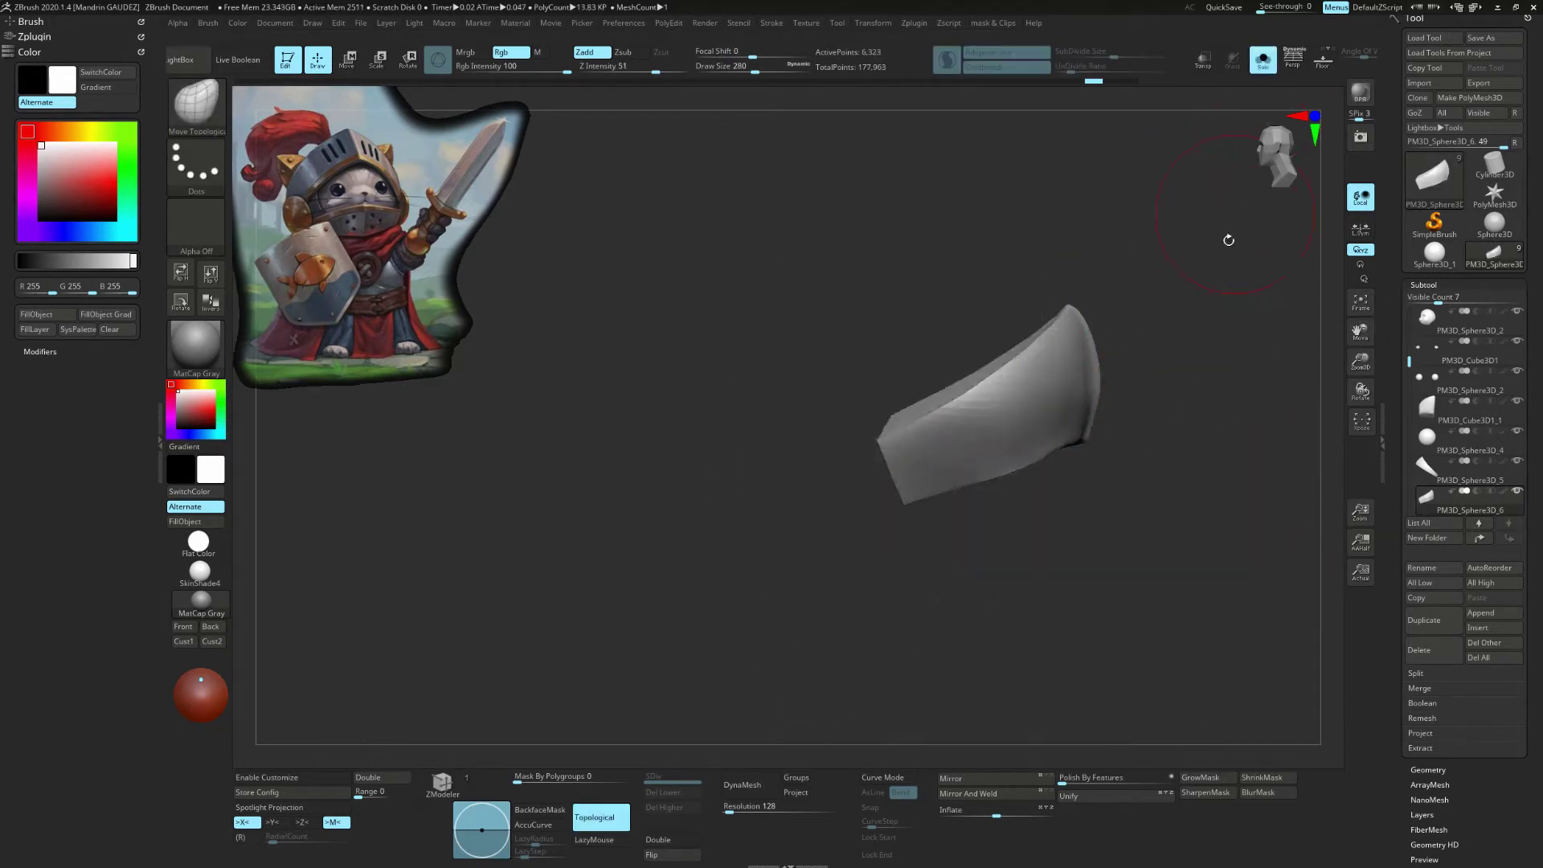
pyautogui.moveTo(941, 480)
pyautogui.mouseDown()
pyautogui.moveTo(1190, 660)
pyautogui.moveTo(1069, 372)
pyautogui.moveTo(1109, 389)
pyautogui.moveTo(1092, 257)
pyautogui.mouseUp()
pyautogui.hotkey('shift', 's')
# Step: Select the head sphere, then the visor band, and check the visor on the head
pyautogui.click(1446, 438)
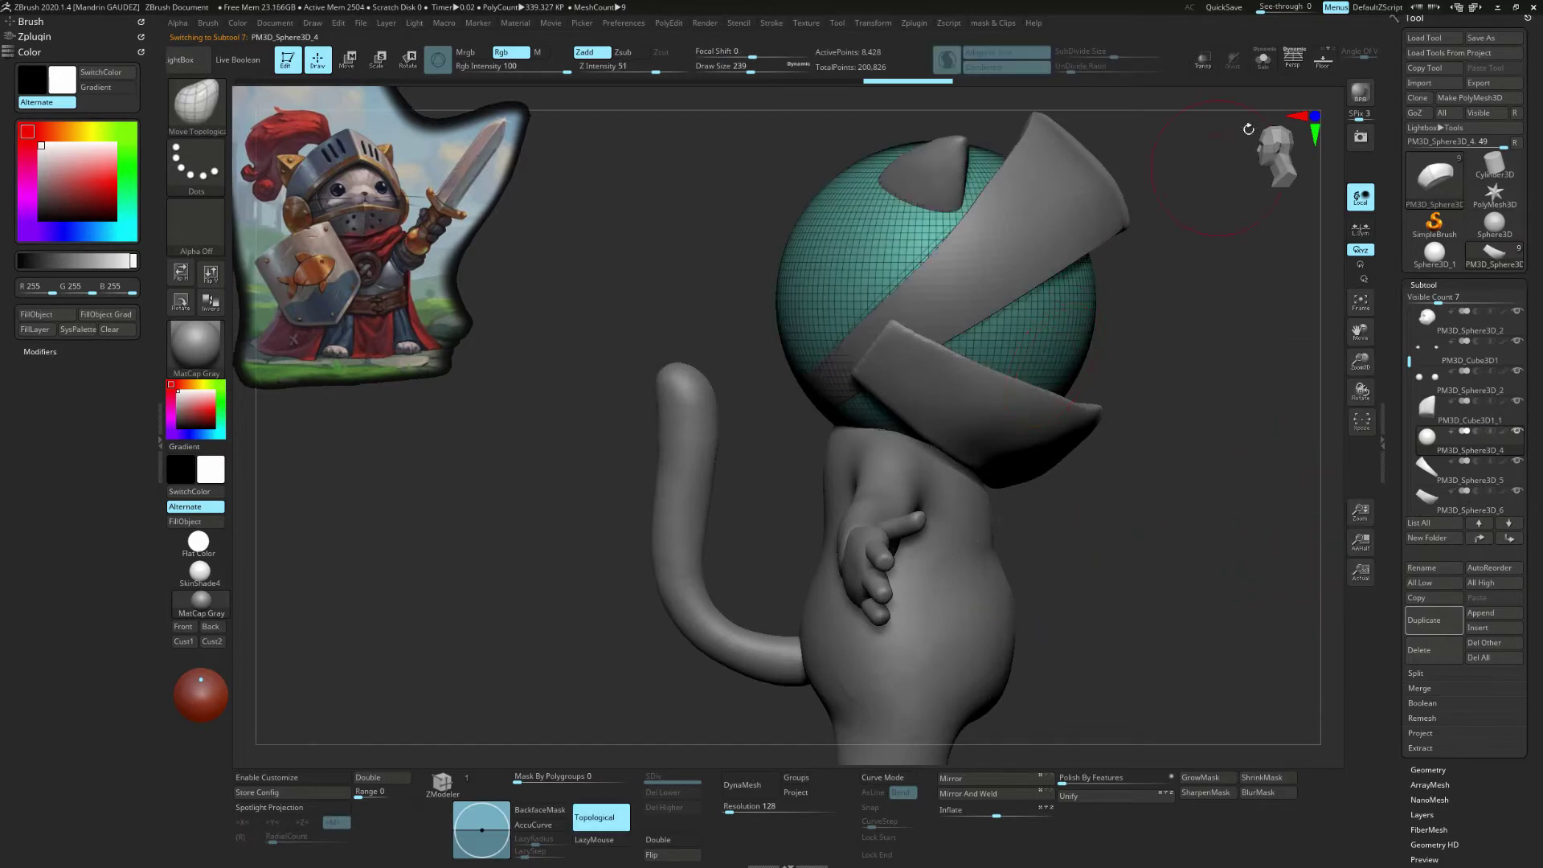
pyautogui.moveTo(1180, 496)
pyautogui.mouseDown()
pyautogui.moveTo(1124, 450)
pyautogui.moveTo(1164, 421)
pyautogui.moveTo(1021, 414)
pyautogui.moveTo(1041, 458)
pyautogui.moveTo(1125, 450)
pyautogui.moveTo(1260, 497)
pyautogui.mouseUp()
pyautogui.press('b')
pyautogui.press('m')
pyautogui.press('t')
pyautogui.keyDown('alt'); pyautogui.click(1189, 160); pyautogui.keyUp('alt')
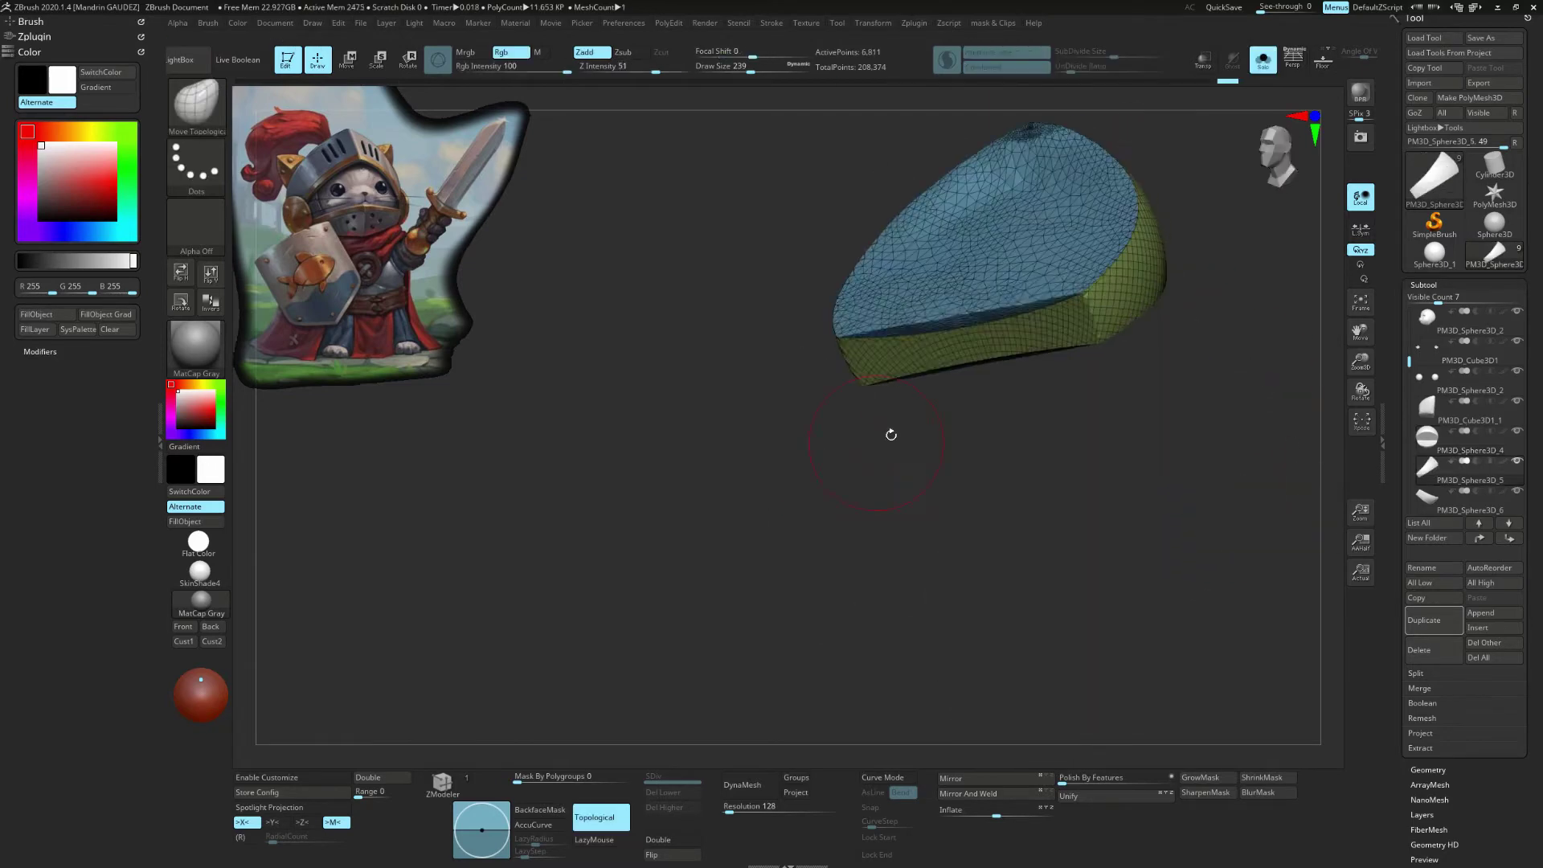
pyautogui.moveTo(889, 431)
pyautogui.mouseDown()
pyautogui.moveTo(1004, 385)
pyautogui.moveTo(884, 450)
pyautogui.mouseUp()
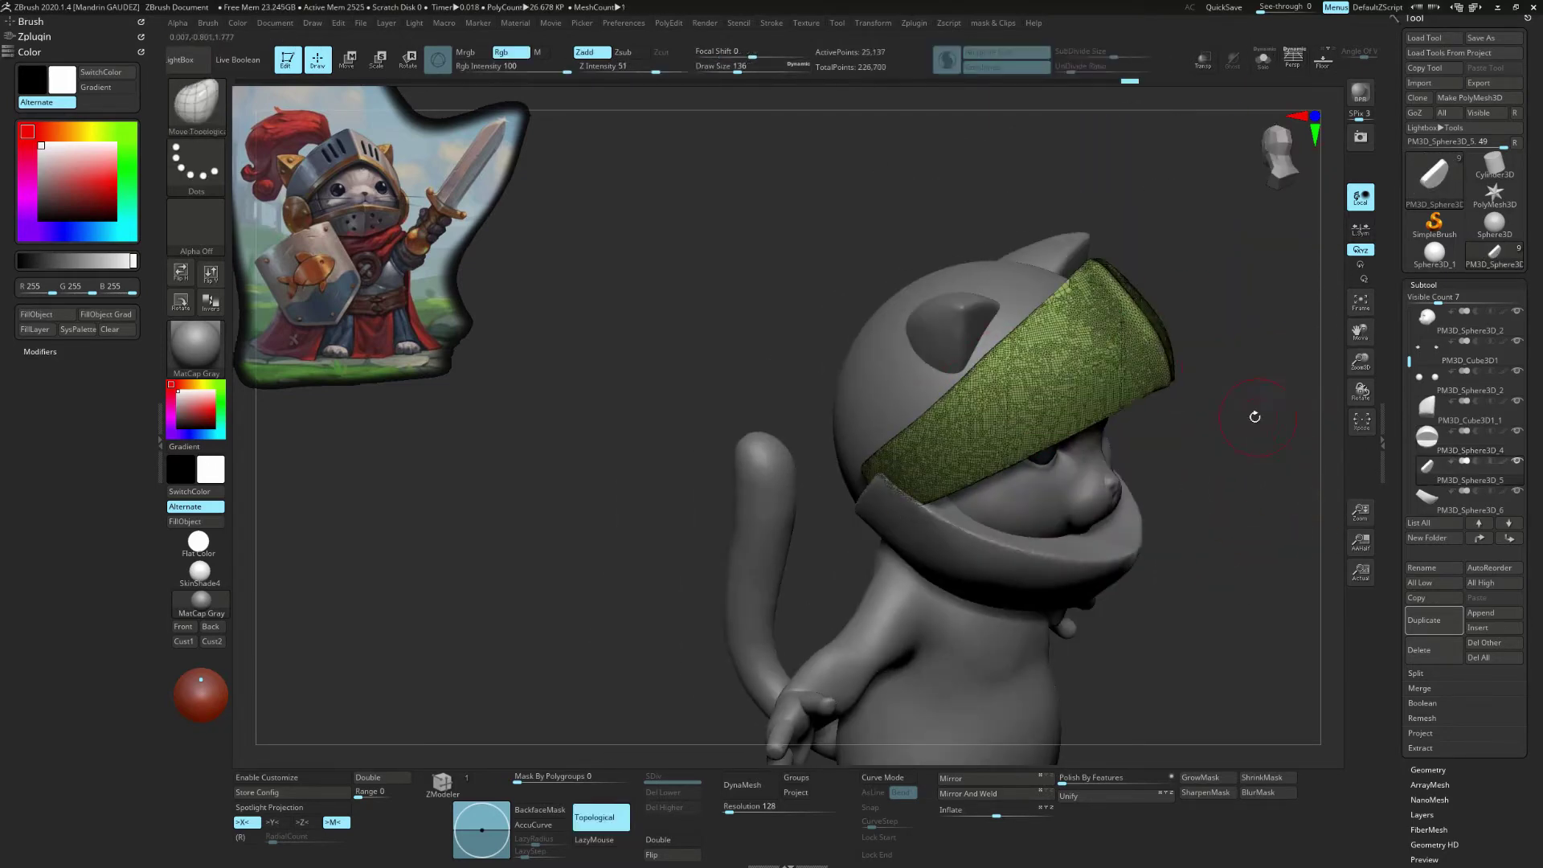
pyautogui.moveTo(1250, 413)
pyautogui.mouseDown()
pyautogui.moveTo(1083, 505)
pyautogui.moveTo(1160, 238)
pyautogui.moveTo(1233, 455)
pyautogui.mouseUp()
# Step: Append another sphere and position it against the helmet with the Move transpose
pyautogui.click(1496, 618)
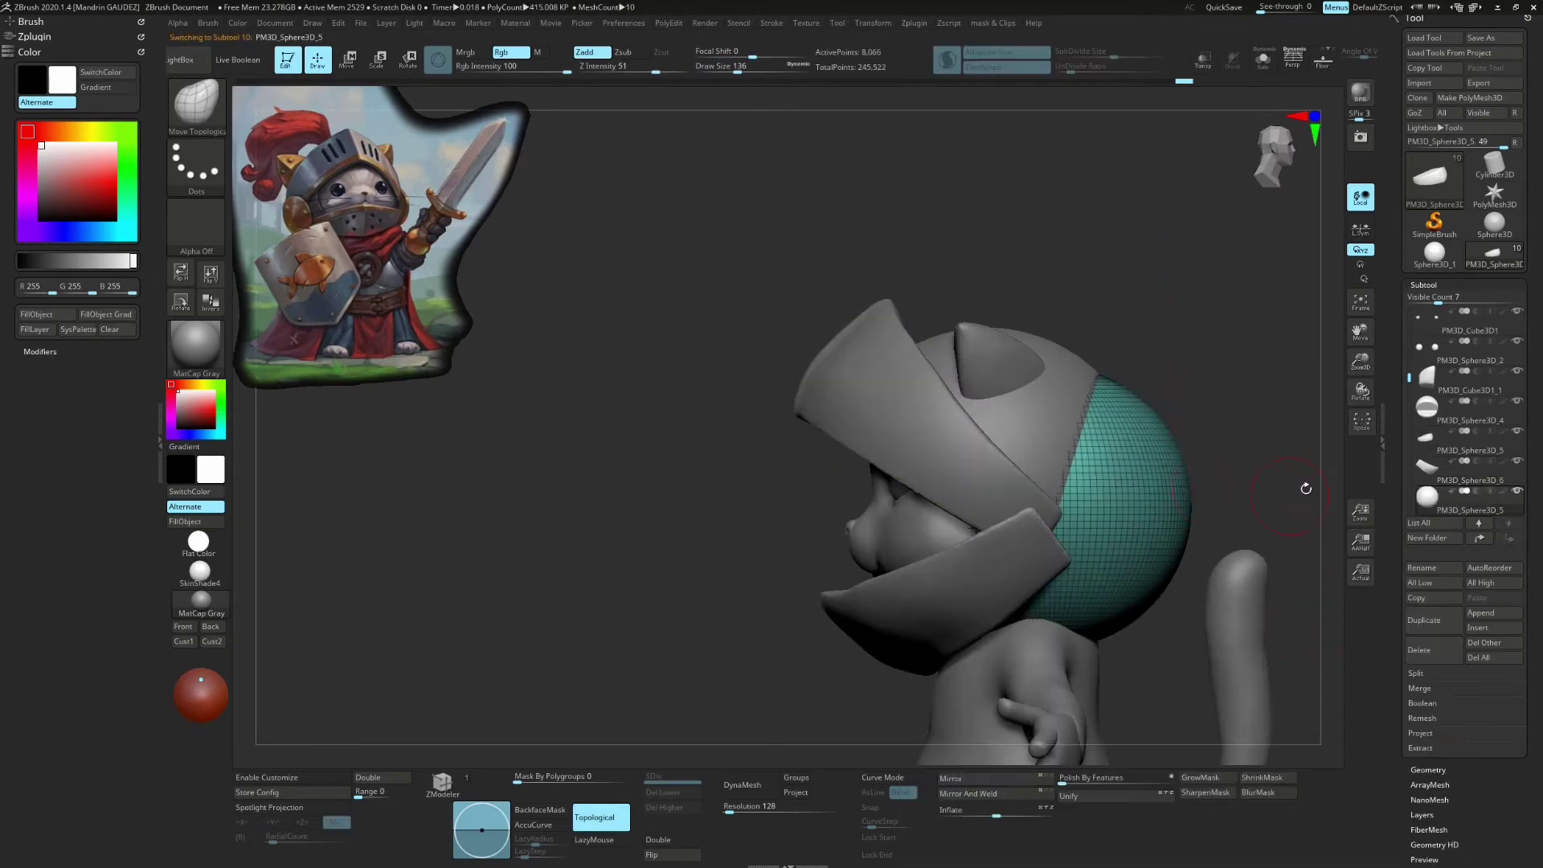
pyautogui.press('w')
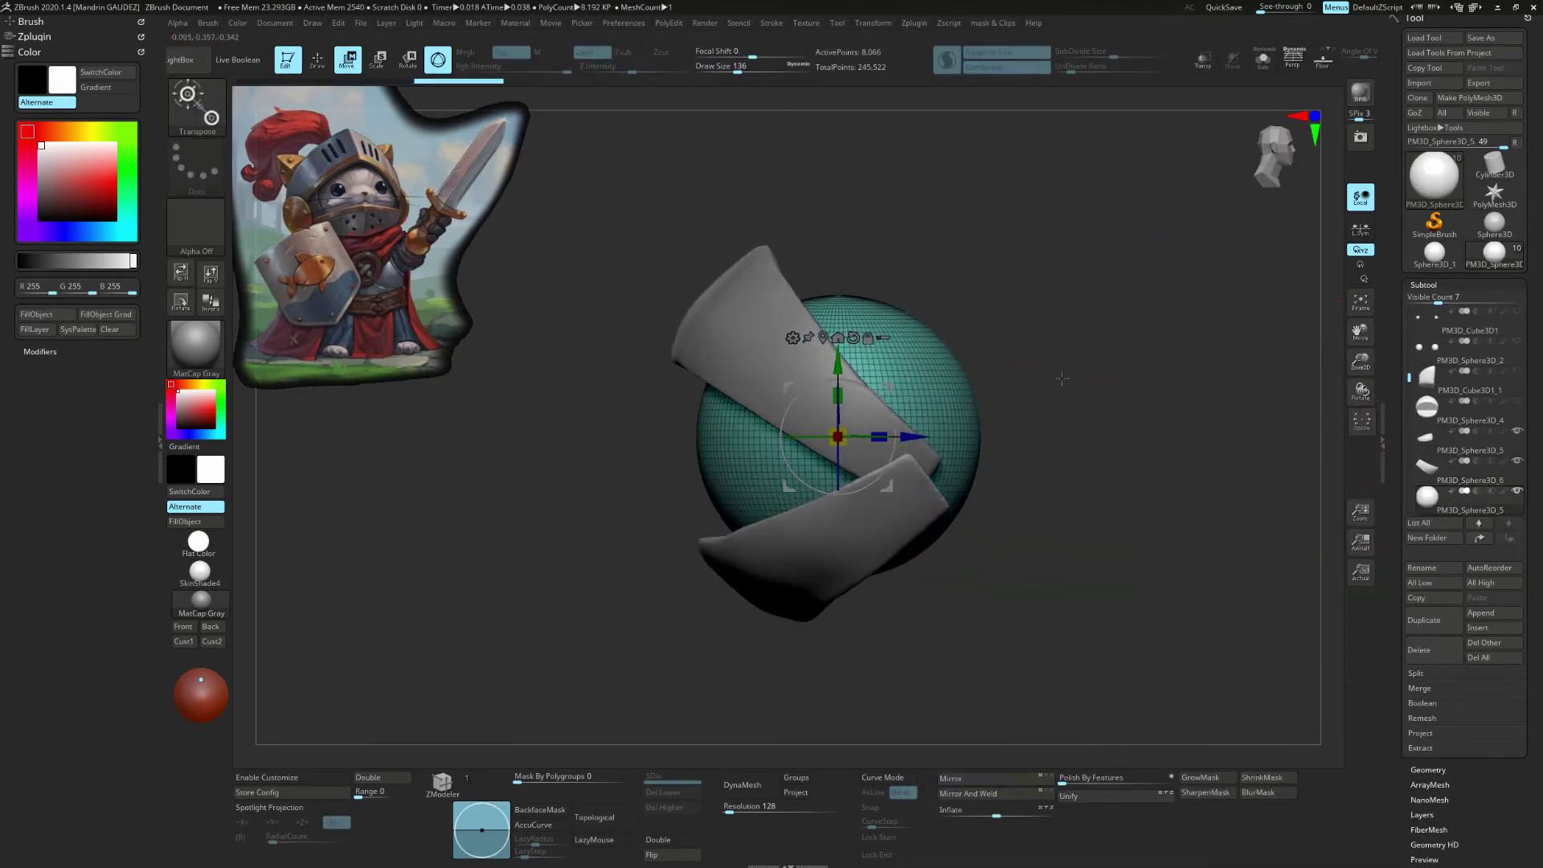
pyautogui.moveTo(1125, 201); pyautogui.dragTo(1101, 317)
pyautogui.keyDown('shift'); pyautogui.moveTo(1203, 431); pyautogui.dragTo(966, 468); pyautogui.keyUp('shift')
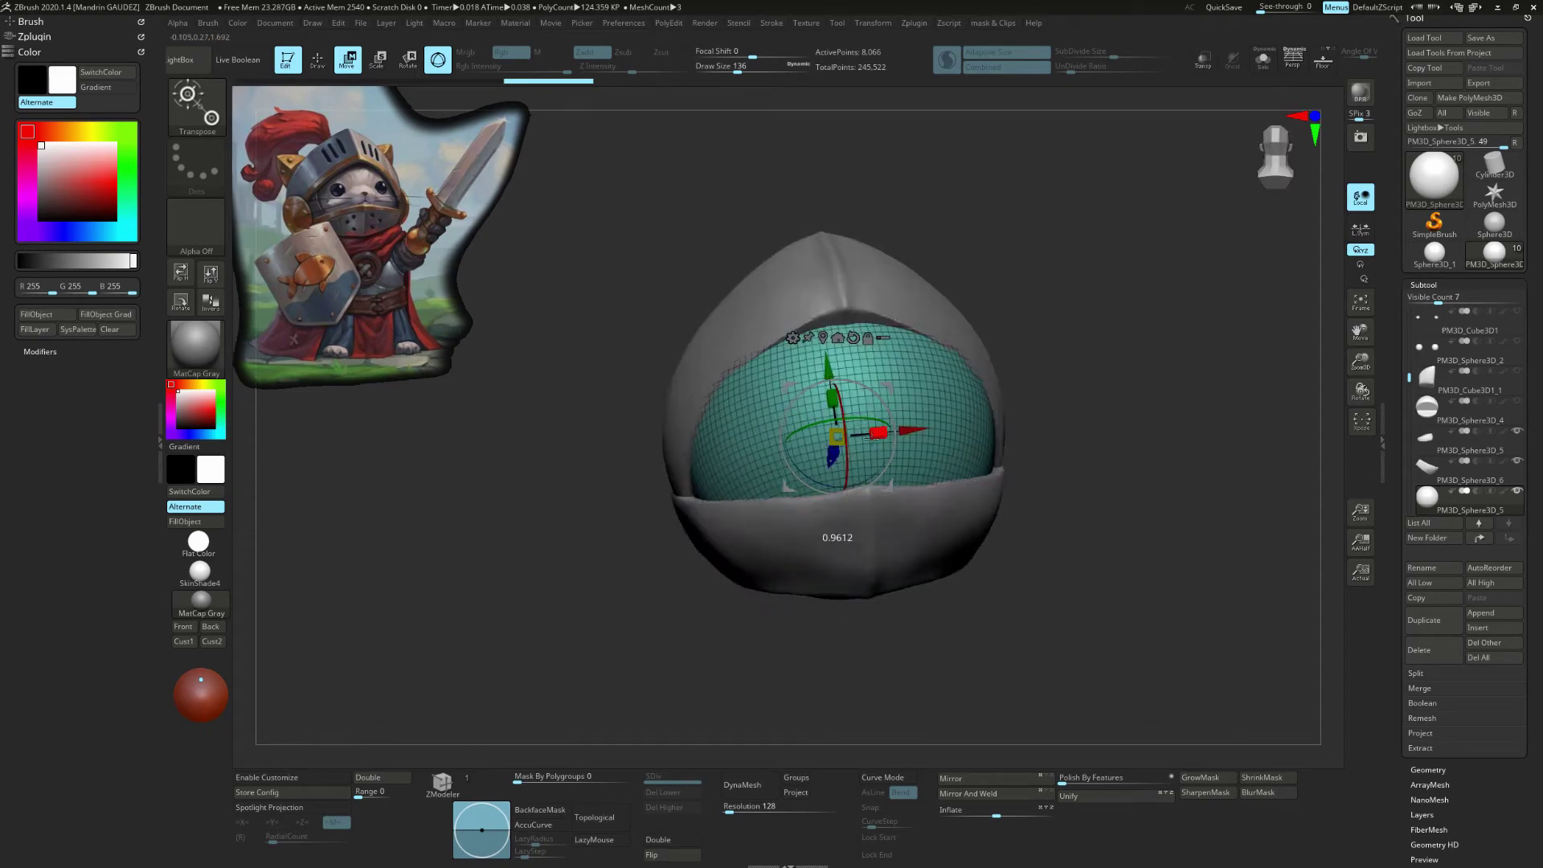
pyautogui.press('b')
pyautogui.press('m')
pyautogui.press('t')
pyautogui.press('ctrl')
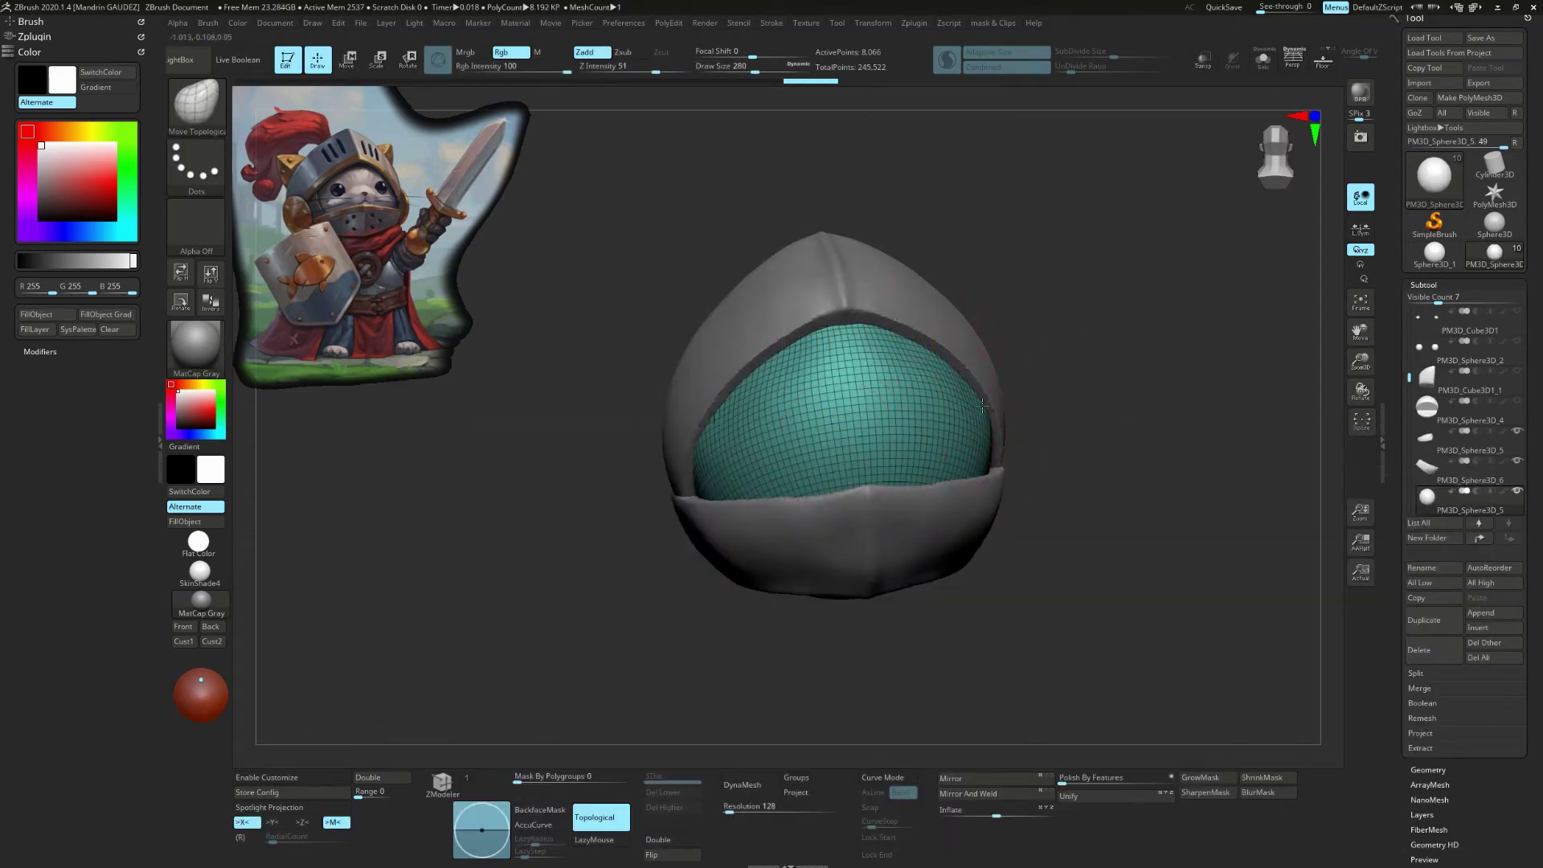
pyautogui.moveTo(892, 320); pyautogui.dragTo(993, 399, button='right')
pyautogui.moveTo(911, 466)
pyautogui.mouseDown(button='right')
pyautogui.moveTo(1246, 561)
pyautogui.moveTo(842, 486)
pyautogui.moveTo(1352, 526)
pyautogui.mouseUp(button='right')
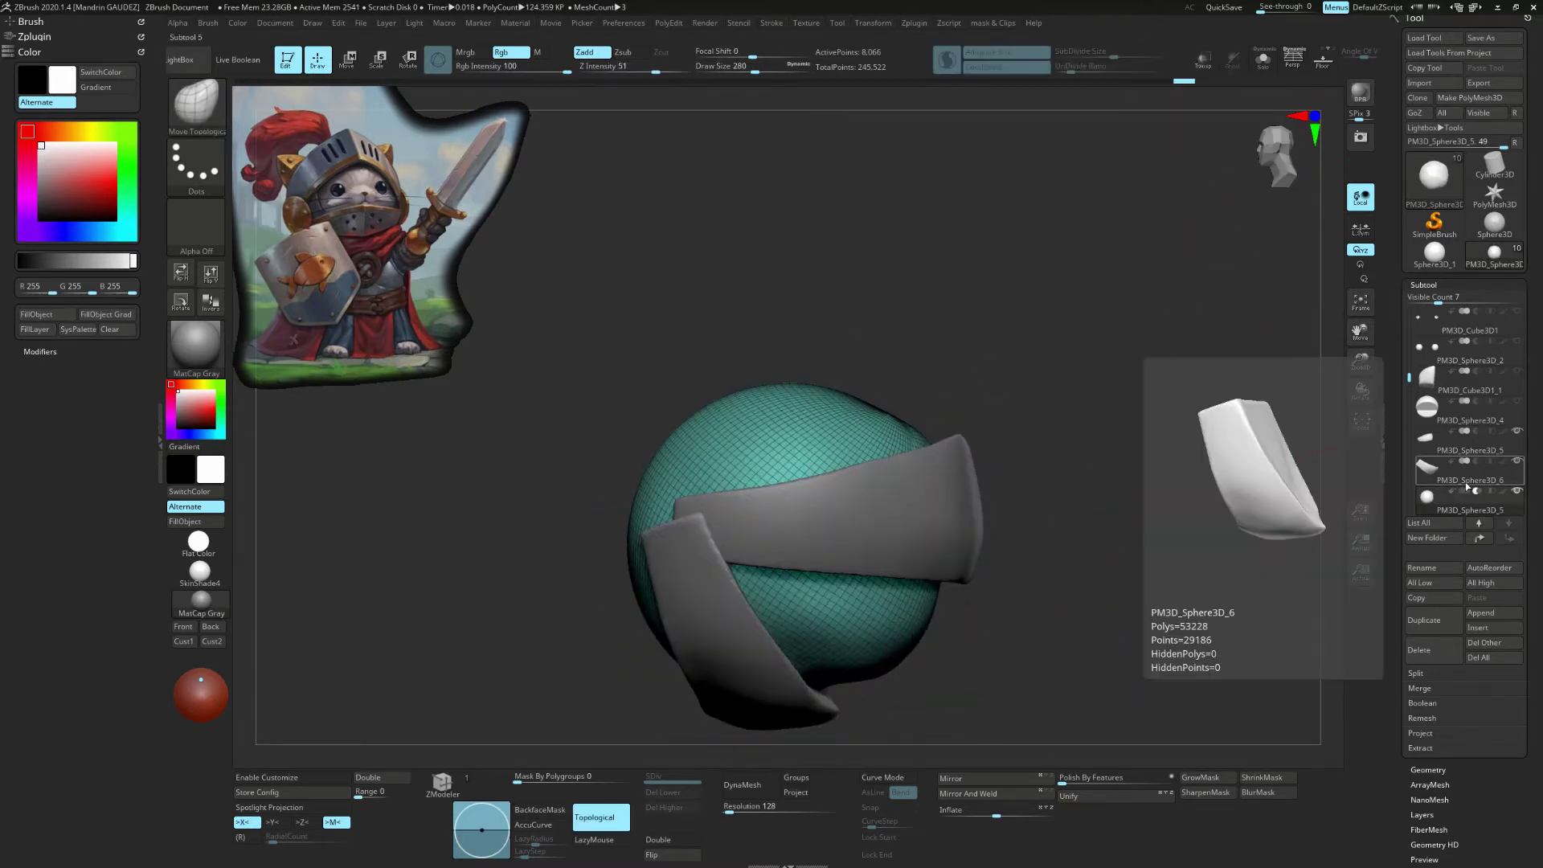
# Step: Merge the PM3D_Sphere3D_6 band down into the part below it
pyautogui.click(1442, 486)
pyautogui.click(1442, 456)
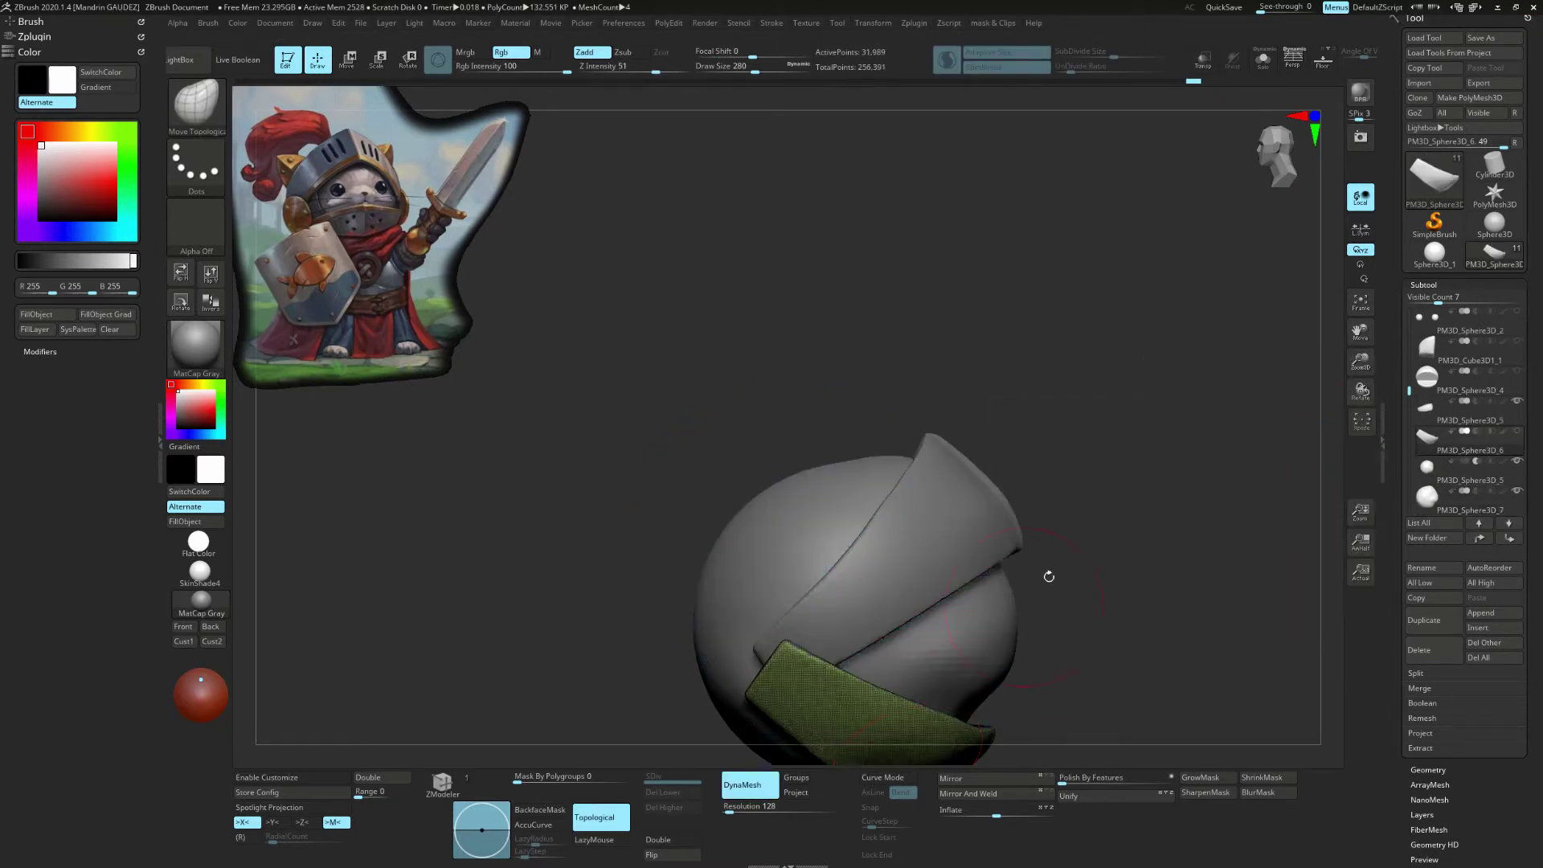
pyautogui.moveTo(1047, 576); pyautogui.dragTo(1085, 396)
pyautogui.click(1088, 398)
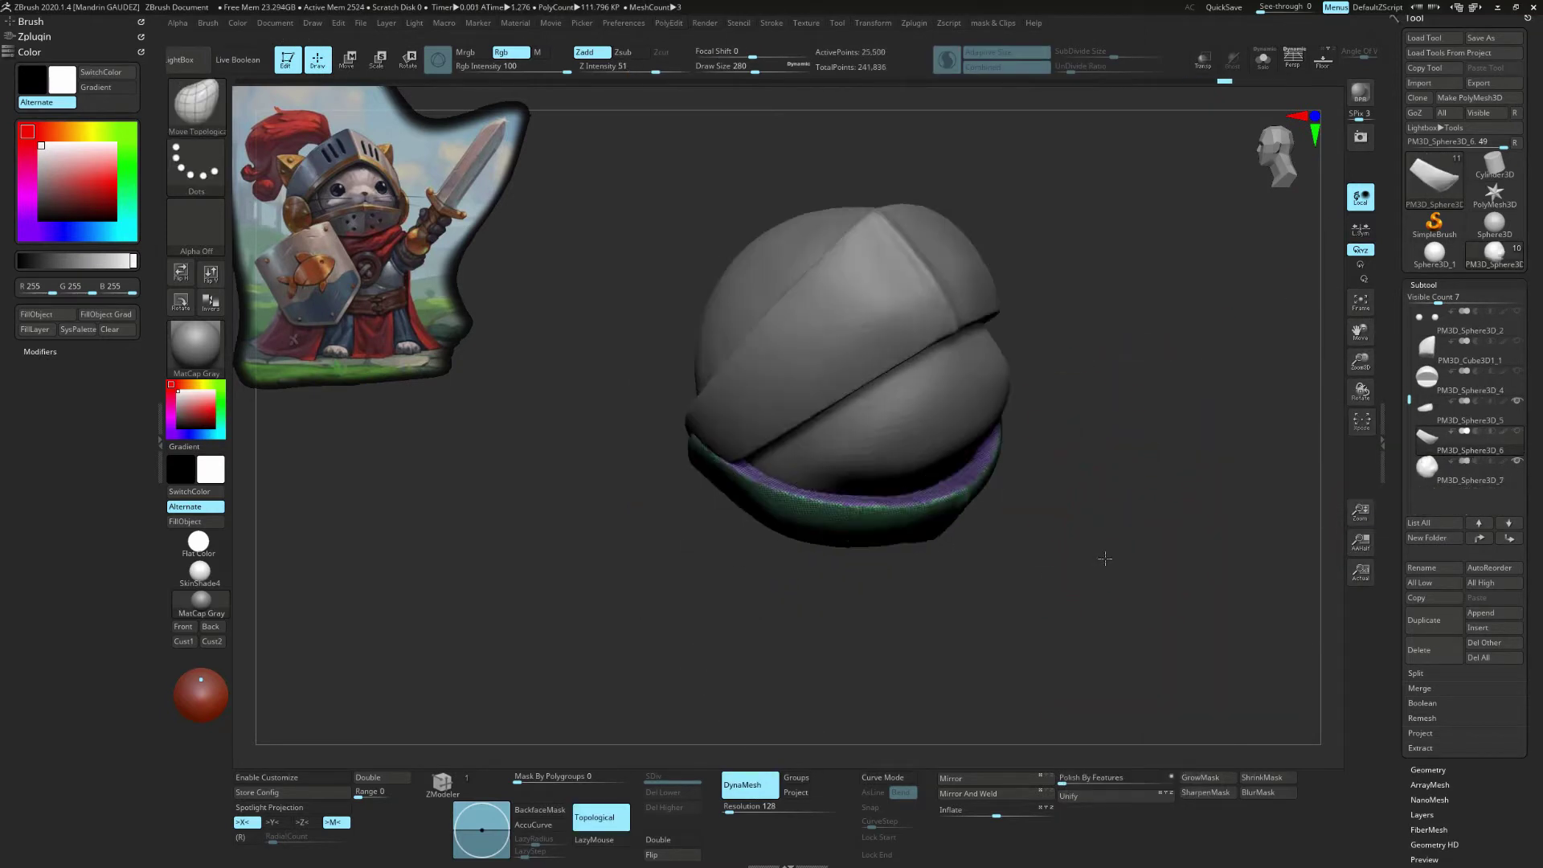
pyautogui.moveTo(726, 354)
pyautogui.keyDown('shift'); pyautogui.mouseDown()
pyautogui.moveTo(830, 438)
pyautogui.moveTo(1281, 448)
pyautogui.mouseUp(); pyautogui.keyUp('shift')
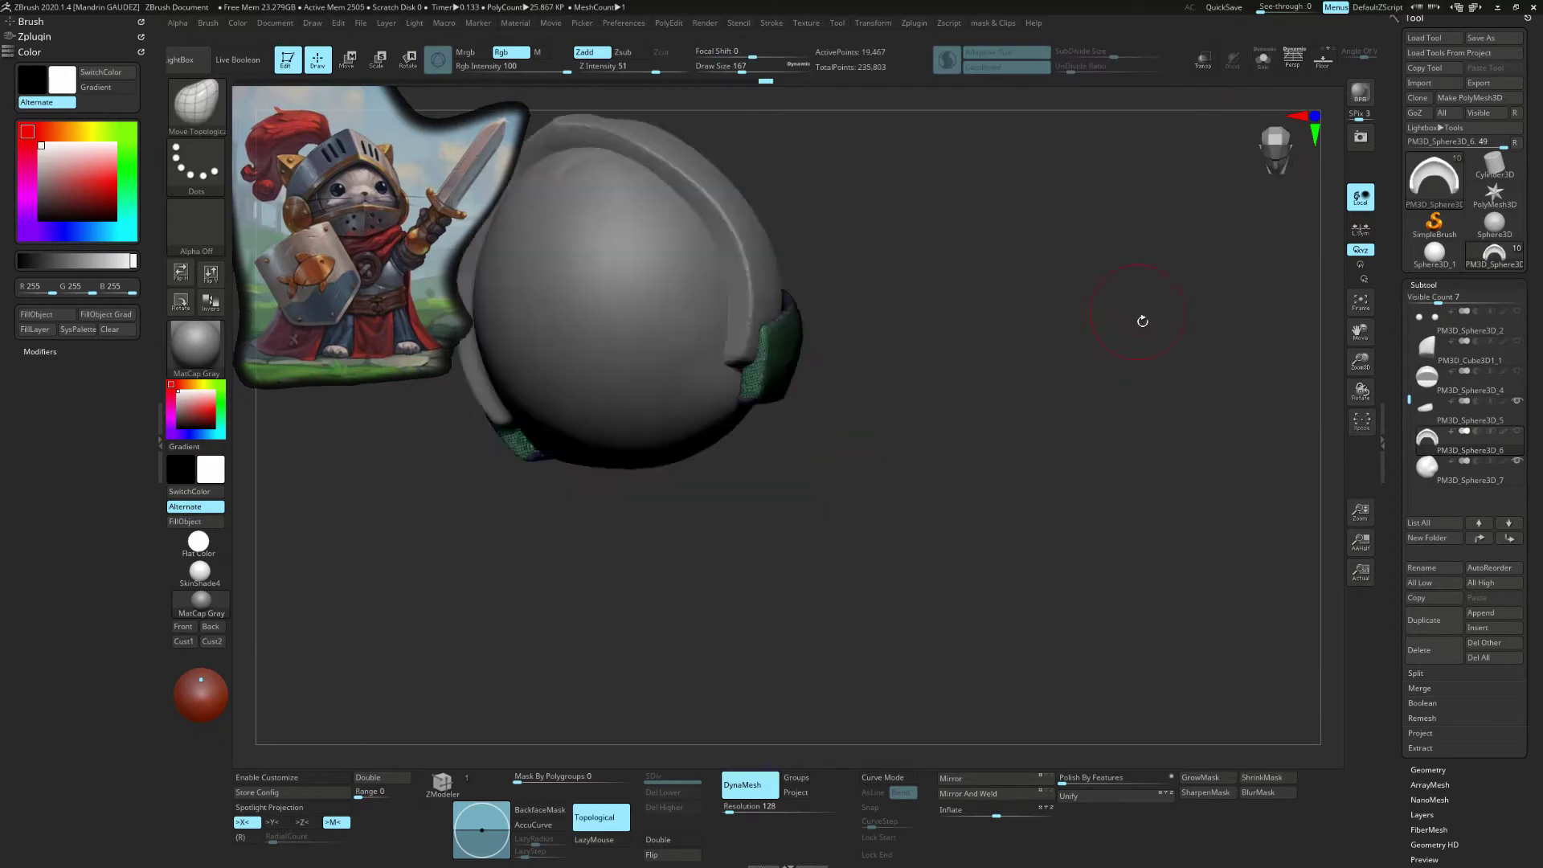
# Step: Merge the PM3D_Sphere3D_5 band into the sphere below it
pyautogui.click(1462, 442)
pyautogui.rightClick(1133, 386)
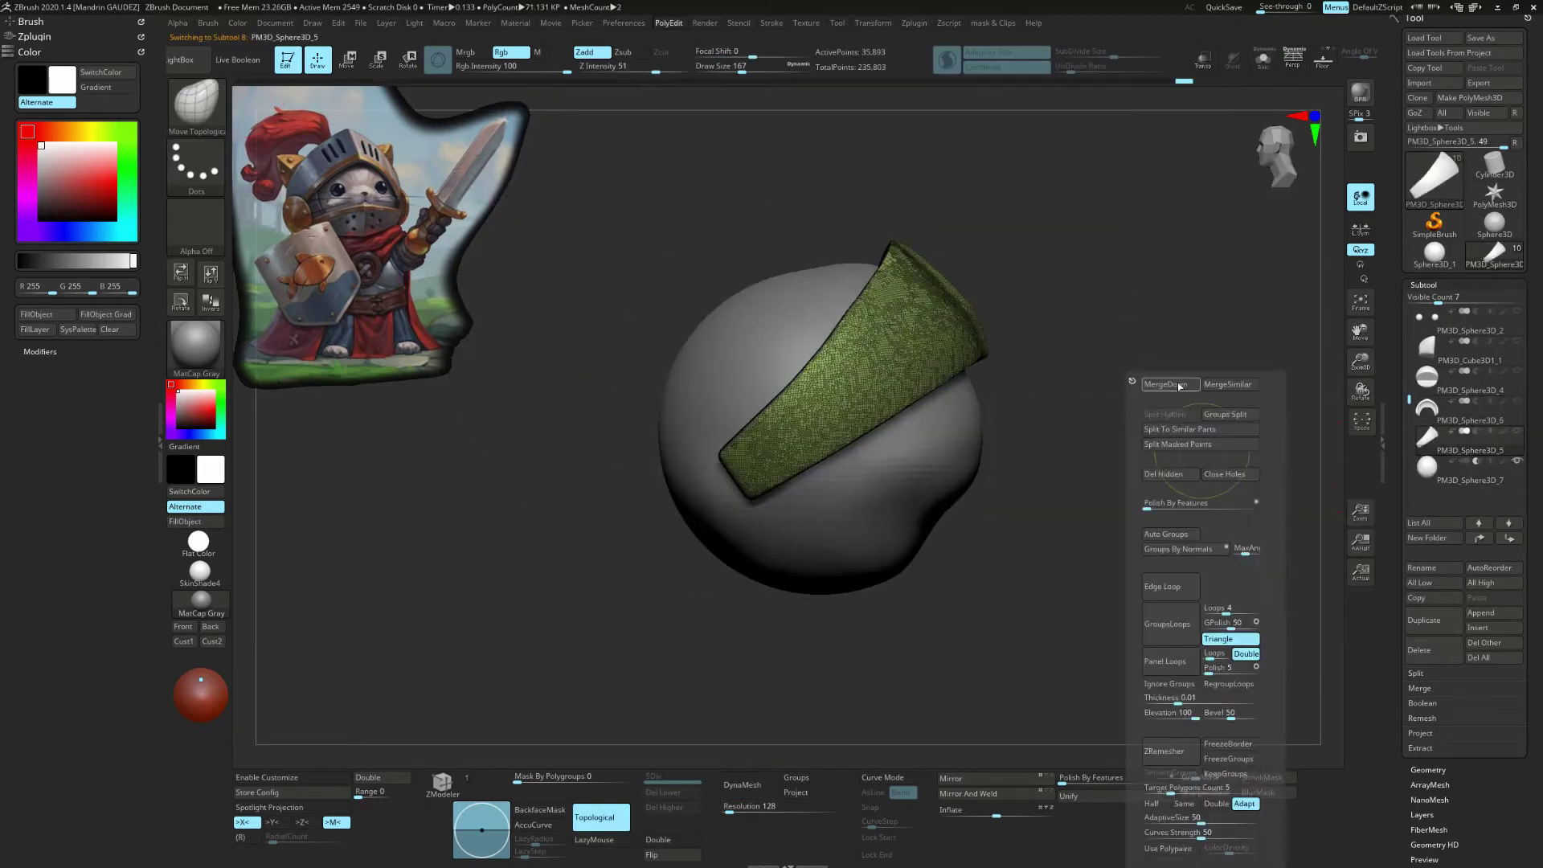
pyautogui.click(1125, 450)
pyautogui.rightClick(1140, 354)
pyautogui.click(1165, 434)
pyautogui.moveTo(1192, 347); pyautogui.dragTo(1302, 336)
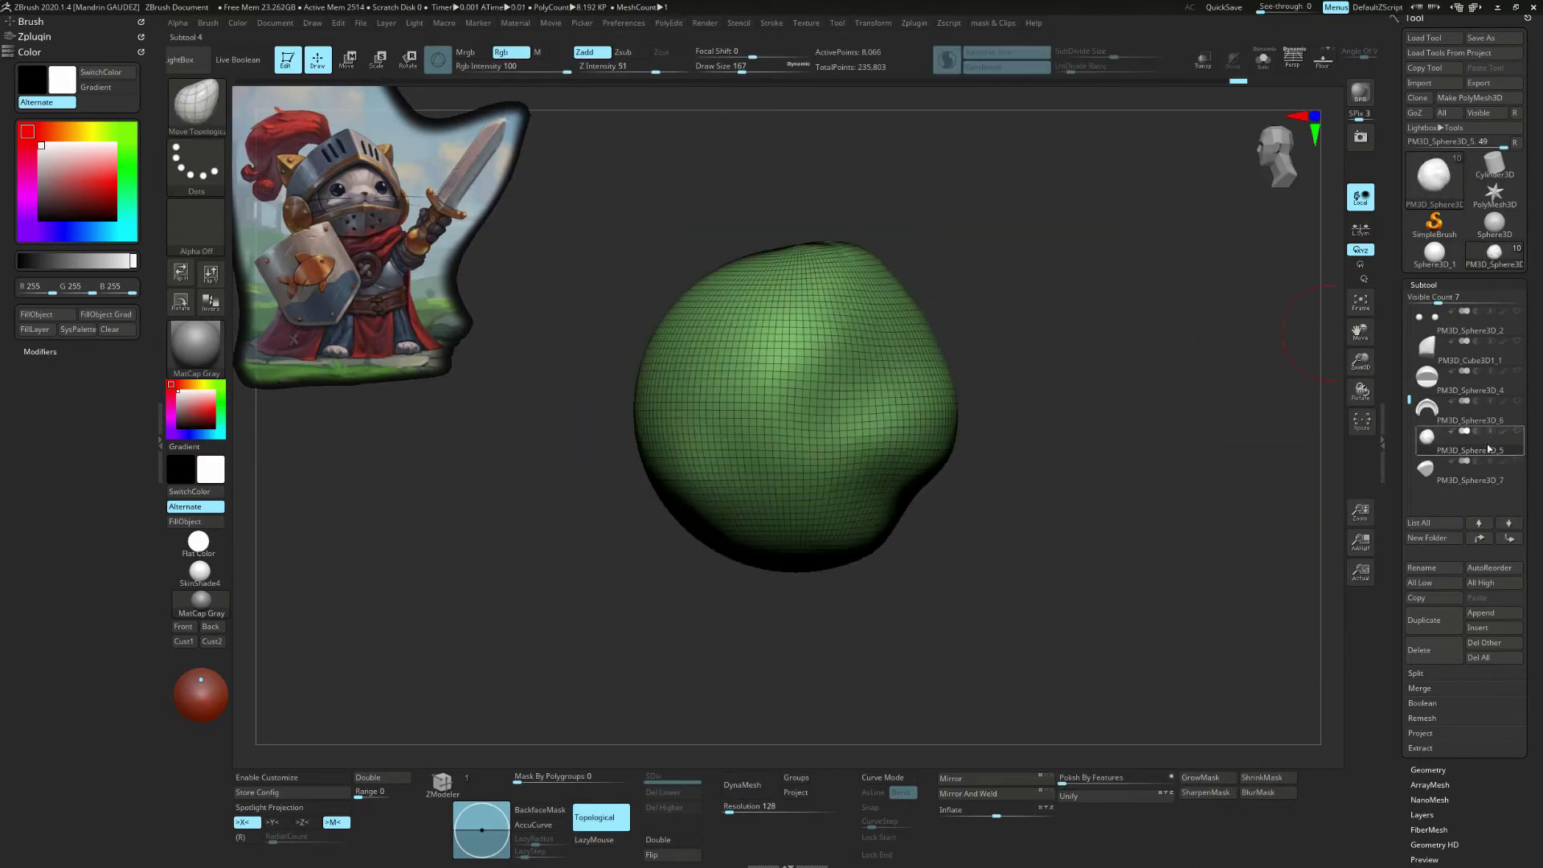
# Step: Delete PM3D_Sphere3D_5, then turn PM3D_Sphere3D_7 into a shell and merge the parts
pyautogui.click(1419, 649)
pyautogui.click(1040, 396)
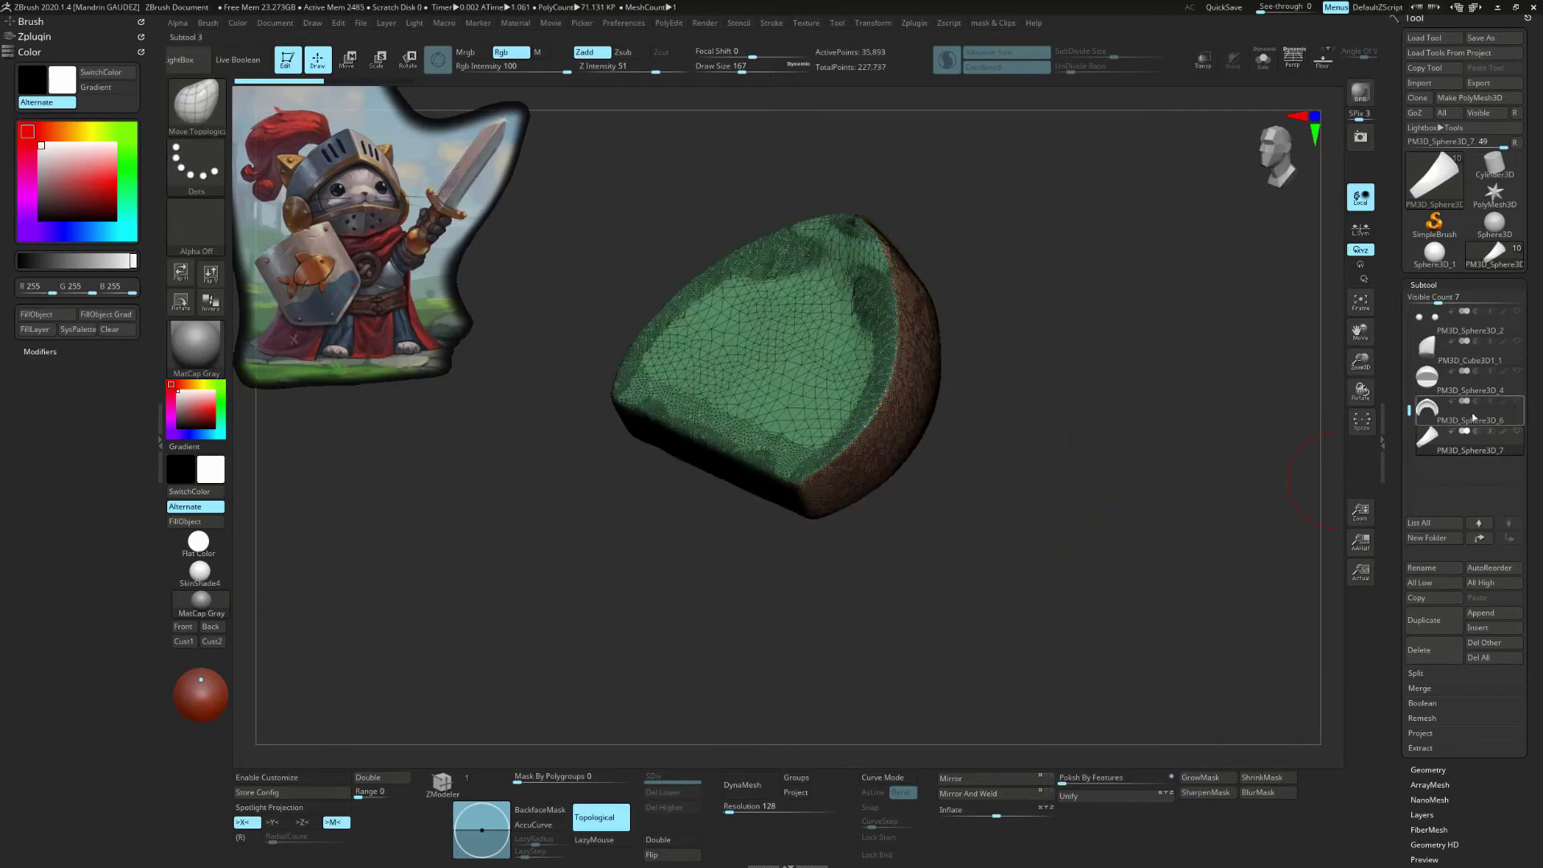
pyautogui.click(1453, 454)
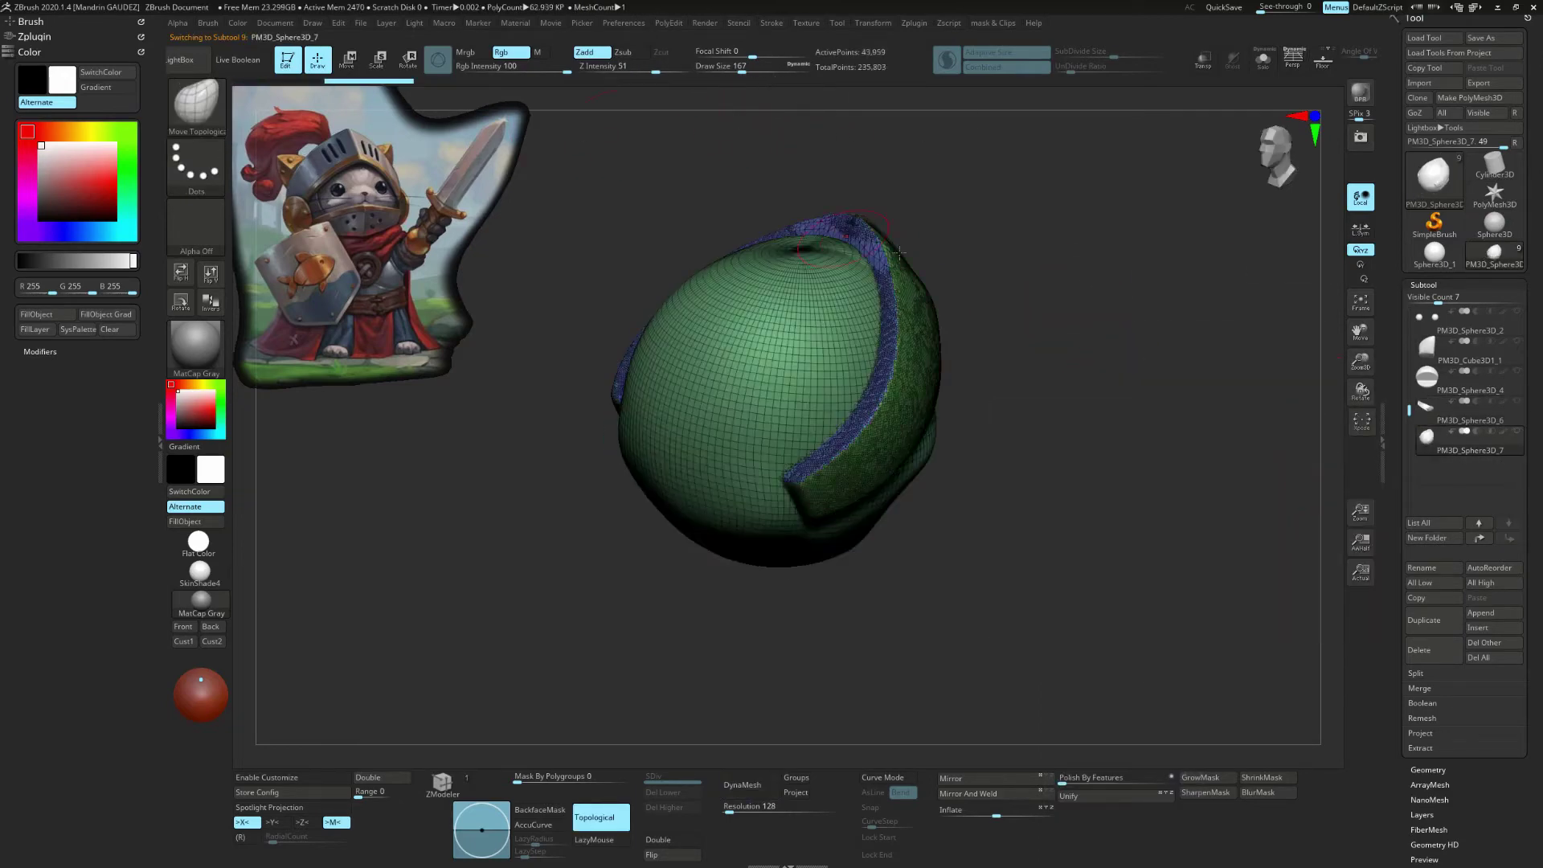
pyautogui.rightClick(949, 562)
pyautogui.click(957, 616)
pyautogui.moveTo(957, 615)
pyautogui.mouseDown()
pyautogui.moveTo(1077, 503)
pyautogui.moveTo(1032, 389)
pyautogui.mouseUp()
pyautogui.click(1021, 364)
# Step: Turn Solo off, inspect the helmet and visor subtools, and isolate the visor
pyautogui.moveTo(841, 648); pyautogui.dragTo(1005, 482)
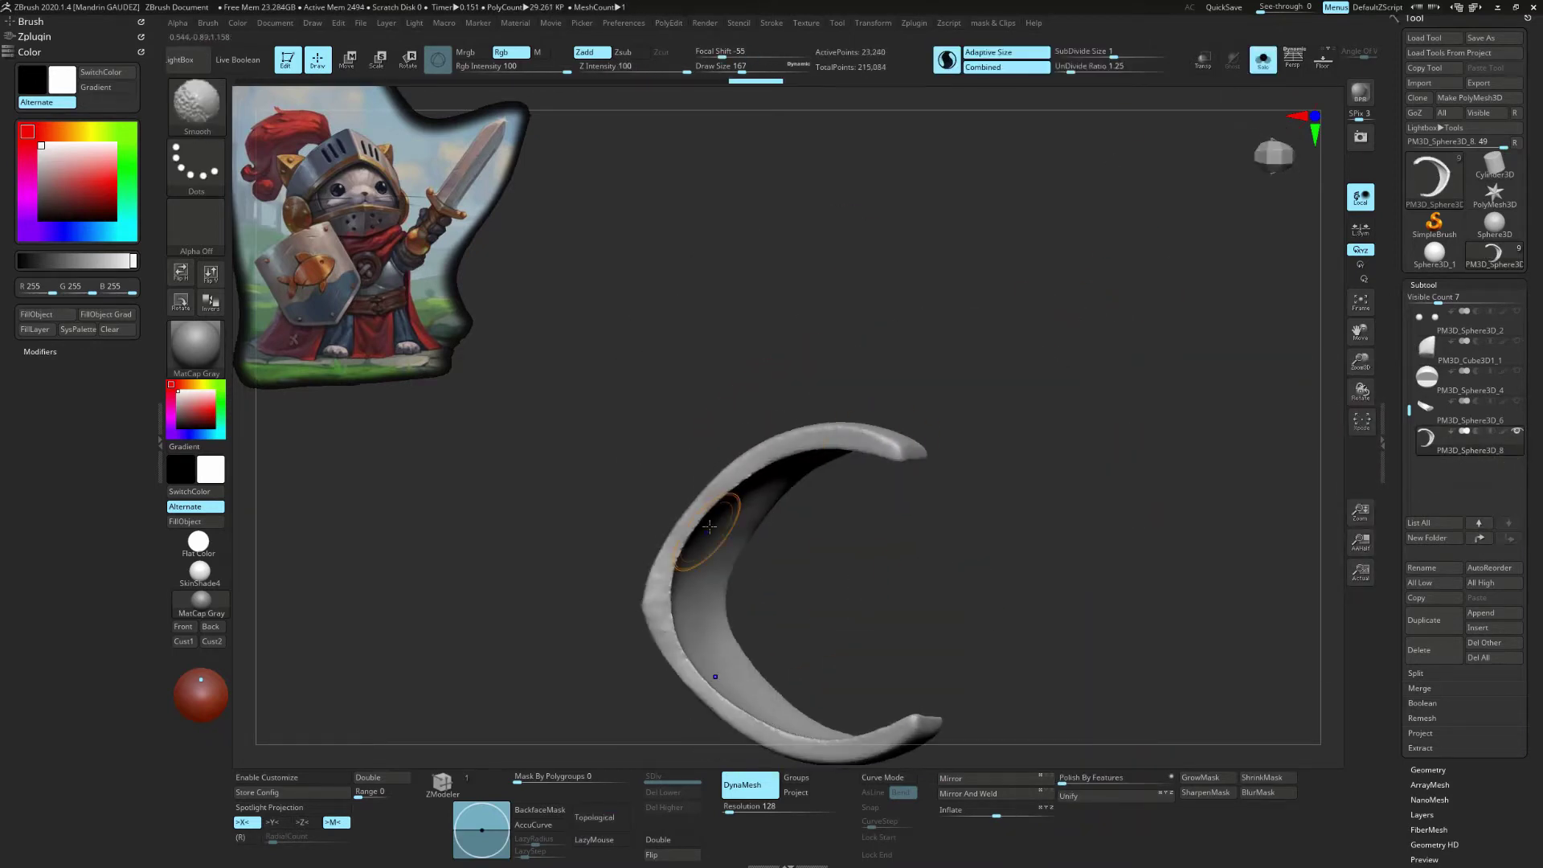
pyautogui.click(1263, 60)
pyautogui.moveTo(1157, 450)
pyautogui.keyDown('shift'); pyautogui.mouseDown()
pyautogui.moveTo(1175, 413)
pyautogui.moveTo(989, 535)
pyautogui.moveTo(1155, 476)
pyautogui.moveTo(917, 430)
pyautogui.moveTo(1023, 517)
pyautogui.moveTo(937, 545)
pyautogui.moveTo(1194, 592)
pyautogui.mouseUp(); pyautogui.keyUp('shift')
pyautogui.keyDown('alt'); pyautogui.click(938, 546); pyautogui.keyUp('alt')
pyautogui.keyDown('alt'); pyautogui.click(1194, 592); pyautogui.keyUp('alt')
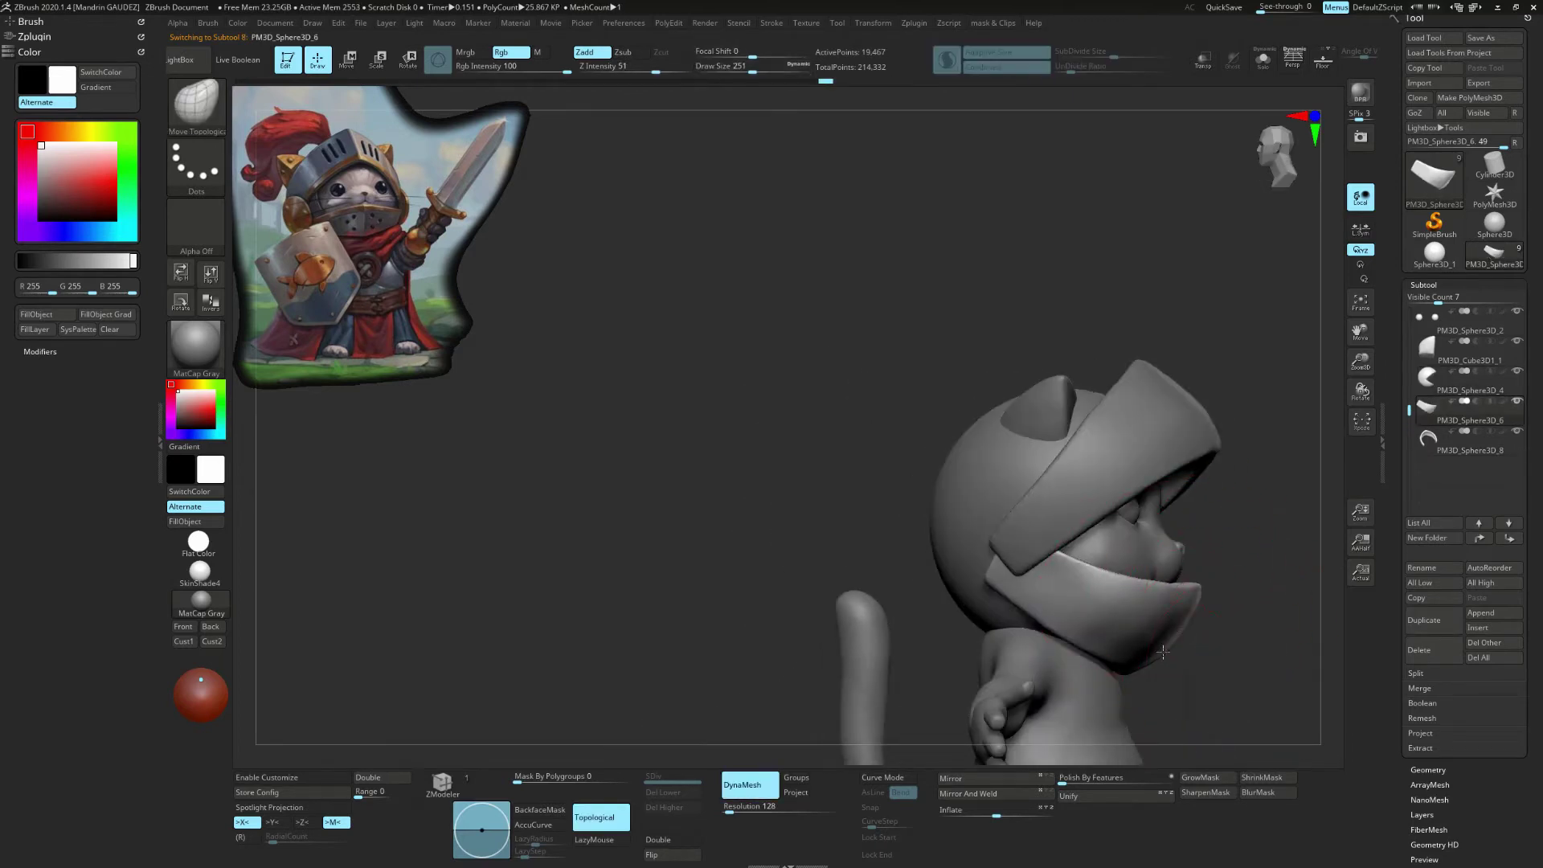
pyautogui.moveTo(1161, 652)
pyautogui.mouseDown()
pyautogui.moveTo(1223, 430)
pyautogui.moveTo(1091, 592)
pyautogui.moveTo(1071, 372)
pyautogui.moveTo(1109, 534)
pyautogui.moveTo(1205, 482)
pyautogui.mouseUp()
pyautogui.hotkey('ctrl', 'shift', 's')
pyautogui.hotkey('ctrl', 'shift', 's')
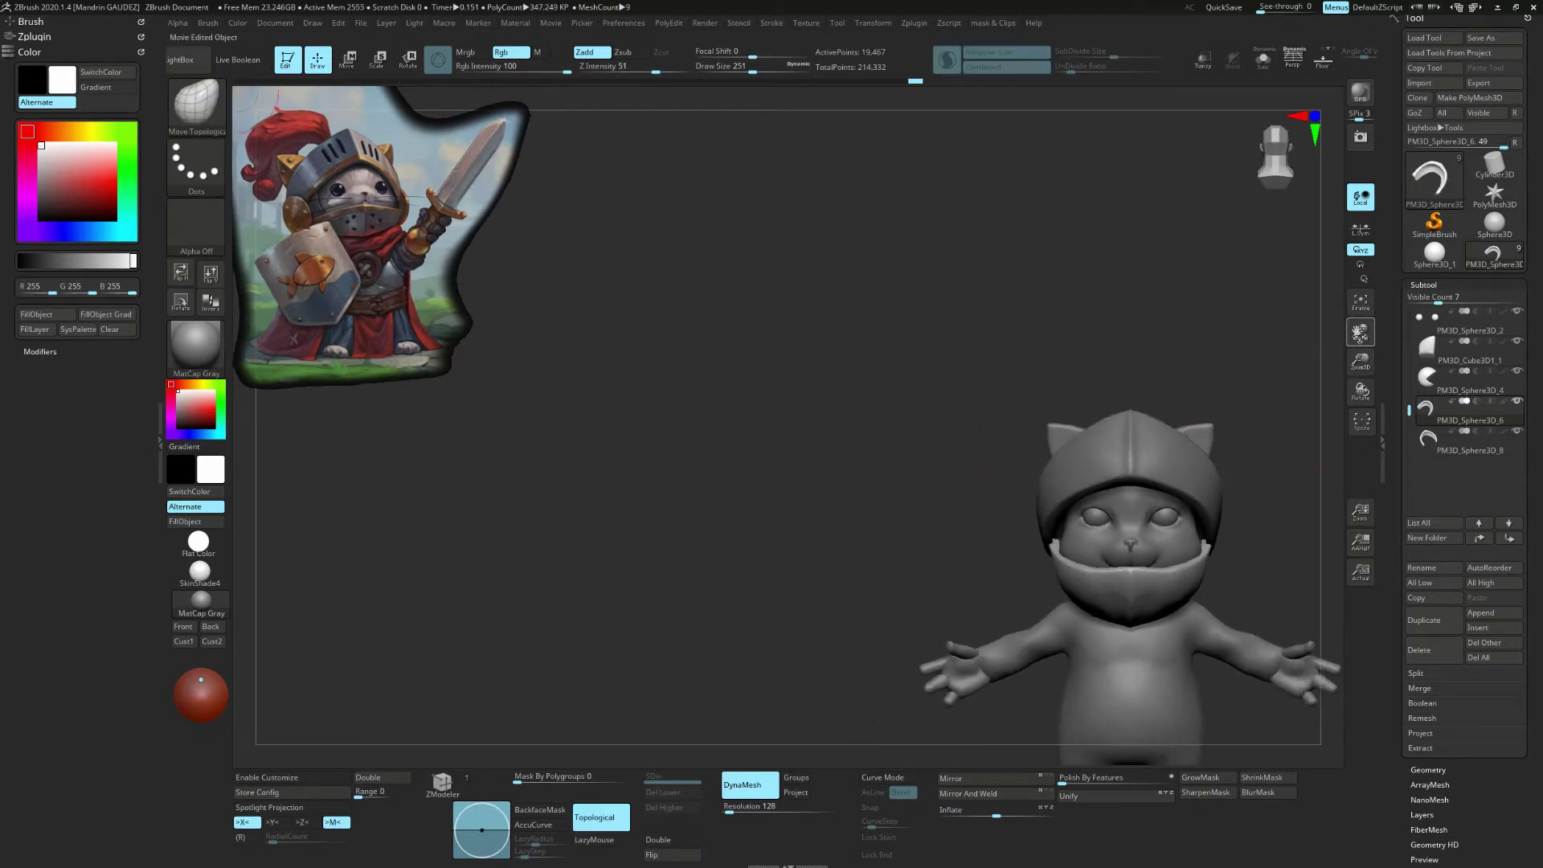
# Step: Append a Cylinder3D subtool and view it from the side
pyautogui.click(1480, 612)
pyautogui.click(948, 611)
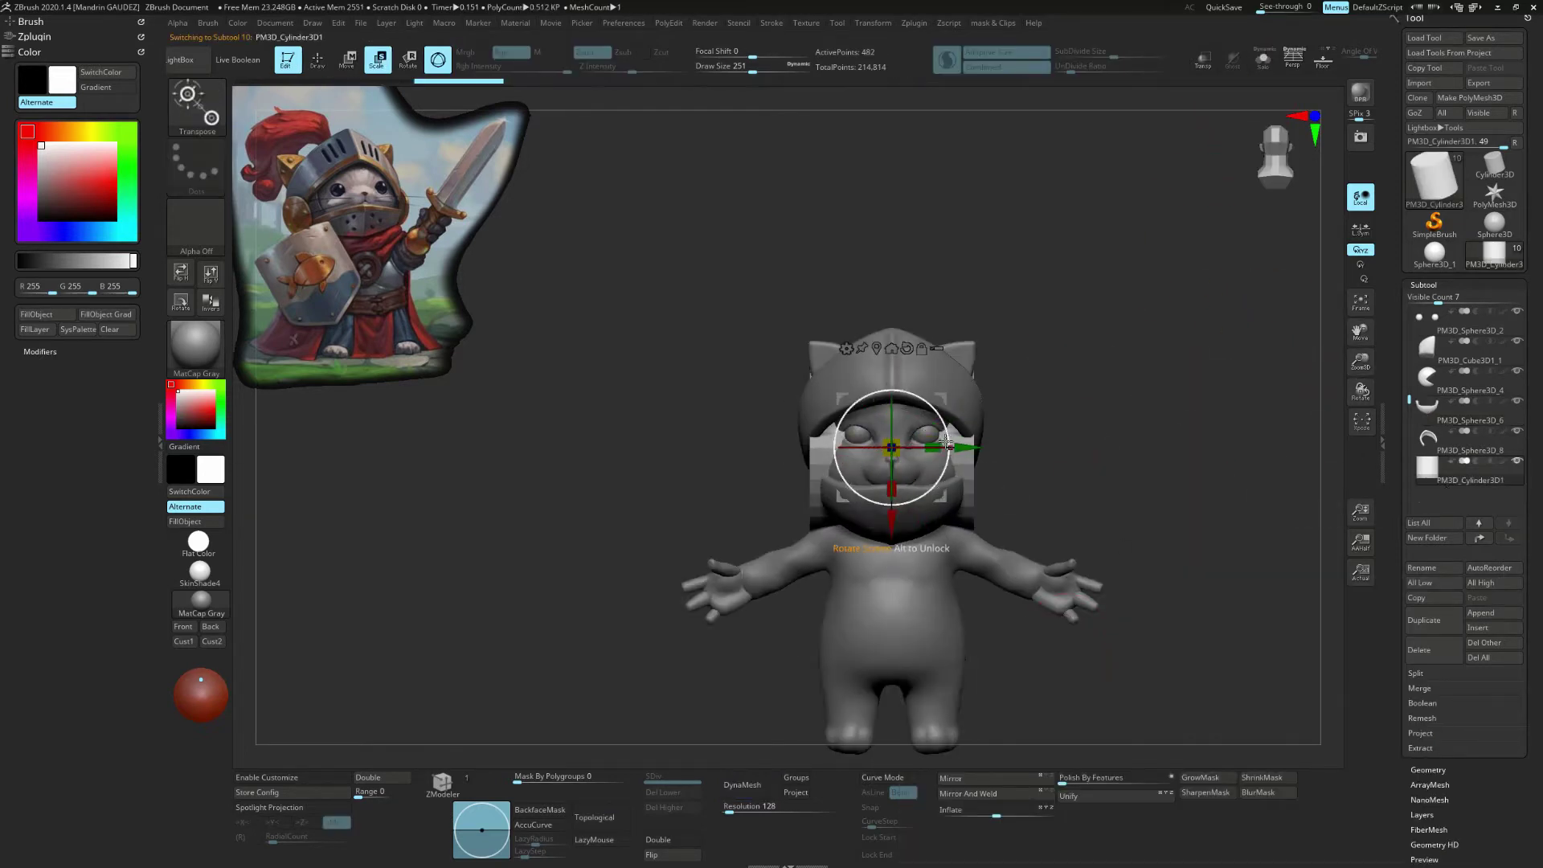
pyautogui.moveTo(996, 453)
pyautogui.keyDown('shift'); pyautogui.mouseDown()
pyautogui.moveTo(1059, 677)
pyautogui.moveTo(965, 562)
pyautogui.moveTo(830, 448)
pyautogui.mouseUp(); pyautogui.keyUp('shift')
pyautogui.press('b')
pyautogui.press('m')
pyautogui.press('t')
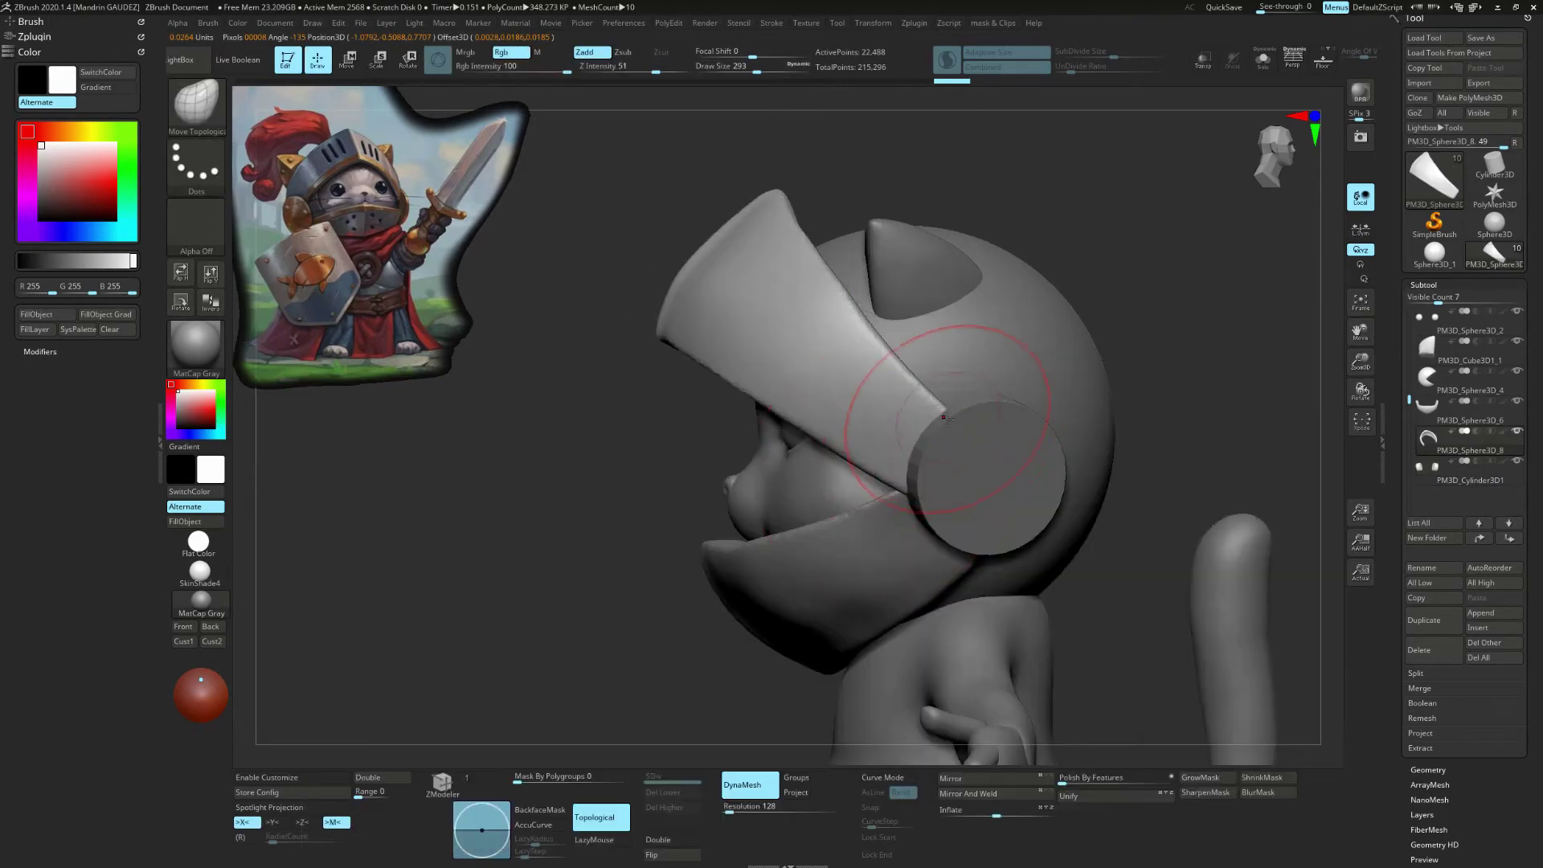
pyautogui.moveTo(1125, 581)
pyautogui.mouseDown()
pyautogui.moveTo(950, 533)
pyautogui.moveTo(1013, 554)
pyautogui.moveTo(1171, 482)
pyautogui.moveTo(1141, 474)
pyautogui.moveTo(1133, 449)
pyautogui.moveTo(1206, 535)
pyautogui.mouseUp()
# Step: Scale the side parts into round disc plates on both sides of the helmet
pyautogui.keyDown('alt'); pyautogui.click(950, 534); pyautogui.keyUp('alt')
pyautogui.keyDown('alt'); pyautogui.click(1033, 563); pyautogui.keyUp('alt')
pyautogui.keyDown('alt'); pyautogui.click(1168, 479); pyautogui.keyUp('alt')
pyautogui.moveTo(1168, 479)
pyautogui.keyDown('alt'); pyautogui.mouseDown()
pyautogui.moveTo(1037, 239)
pyautogui.moveTo(1261, 421)
pyautogui.mouseUp(); pyautogui.keyUp('alt')
pyautogui.press('e')
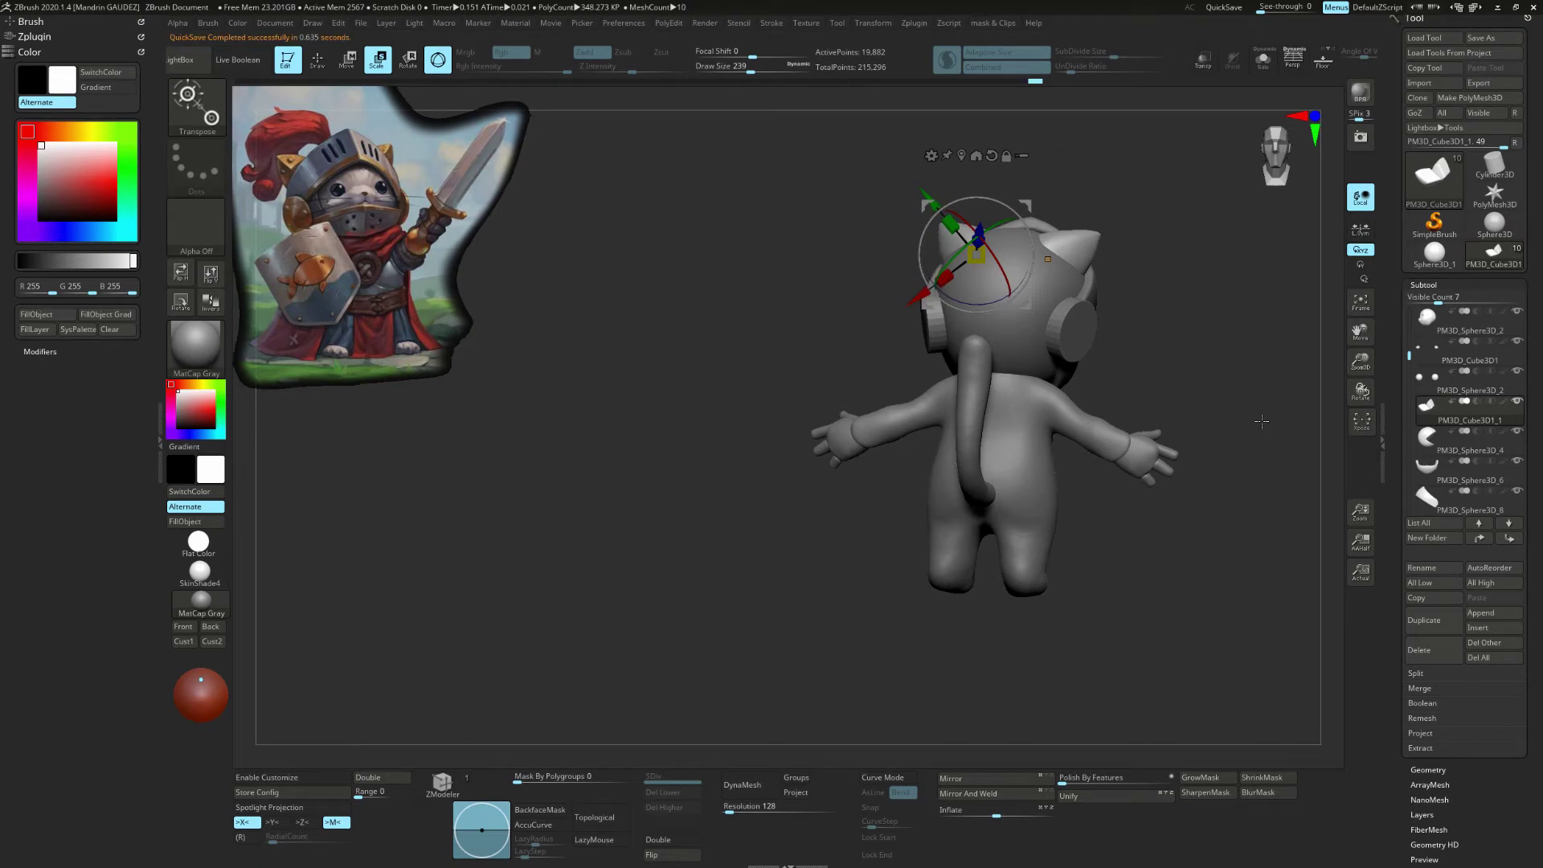
pyautogui.moveTo(1261, 421); pyautogui.dragTo(1212, 515)
# Step: Select the new cylinder and scale it down to sit atop the helmet
pyautogui.keyDown('alt'); pyautogui.click(1092, 291); pyautogui.keyUp('alt')
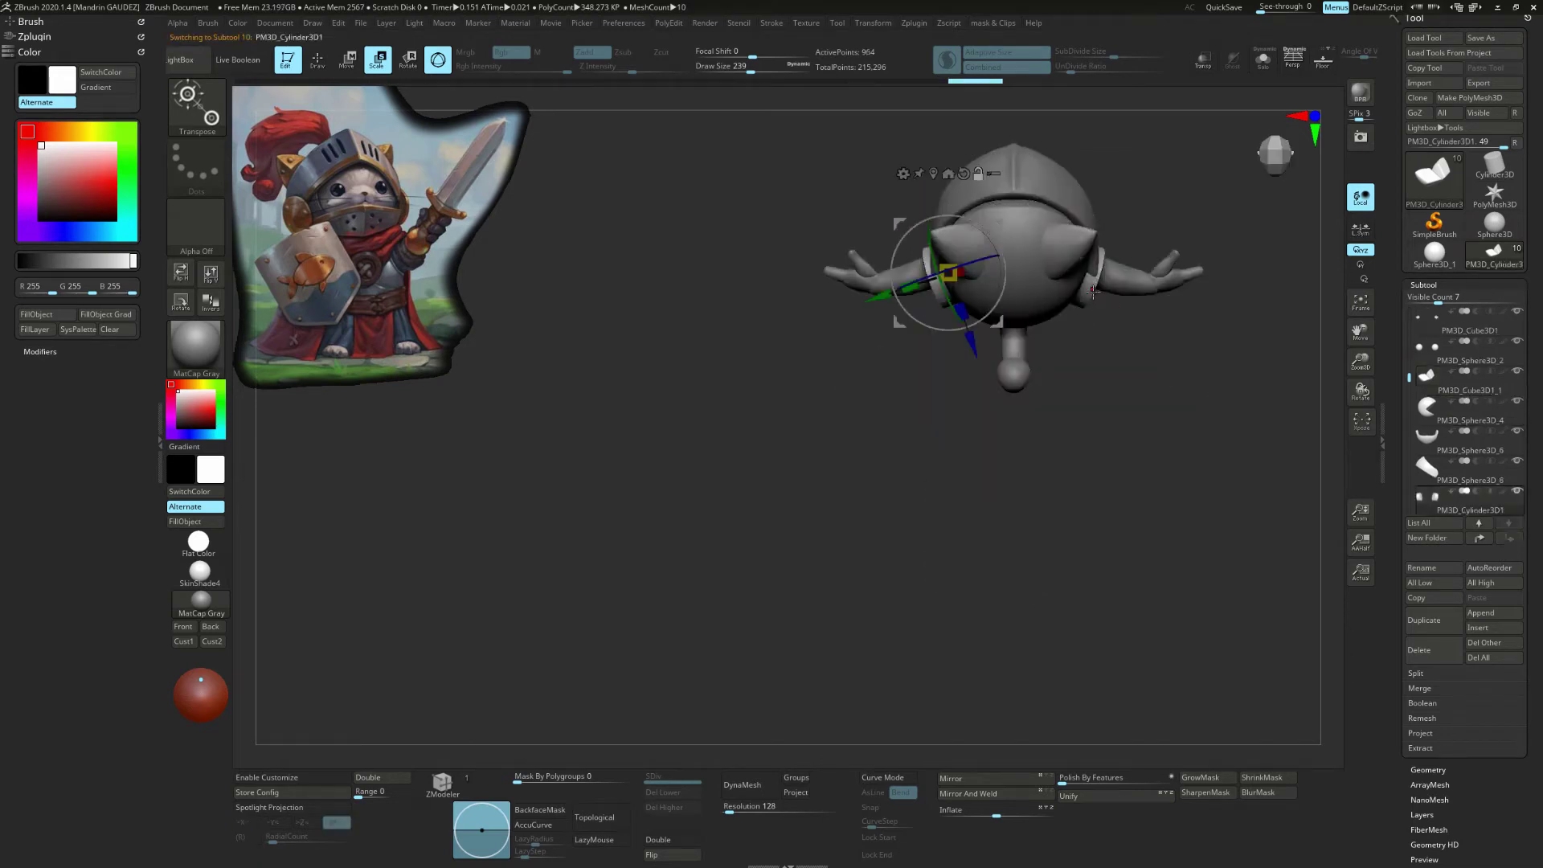
pyautogui.moveTo(1109, 611)
pyautogui.mouseDown()
pyautogui.moveTo(1109, 514)
pyautogui.moveTo(1143, 550)
pyautogui.moveTo(1183, 503)
pyautogui.moveTo(914, 618)
pyautogui.moveTo(1025, 368)
pyautogui.mouseUp()
pyautogui.press('q')
pyautogui.press('e')
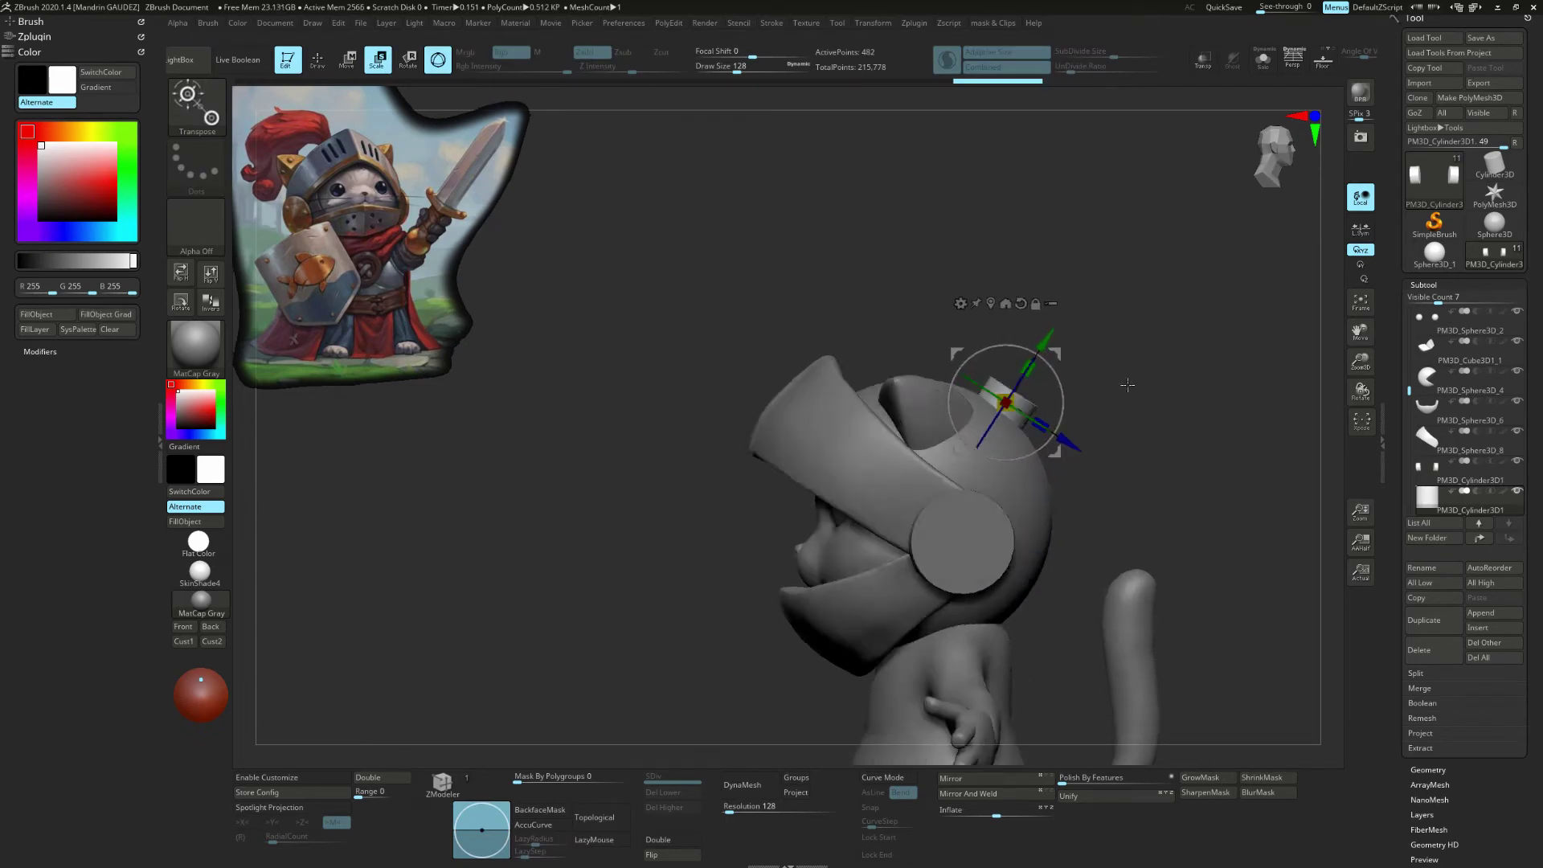
# Step: Draw an arching CurveTube up from the top cylinder
pyautogui.moveTo(1127, 385); pyautogui.dragTo(1006, 485)
pyautogui.press('b')
pyautogui.press('c')
pyautogui.press('t')
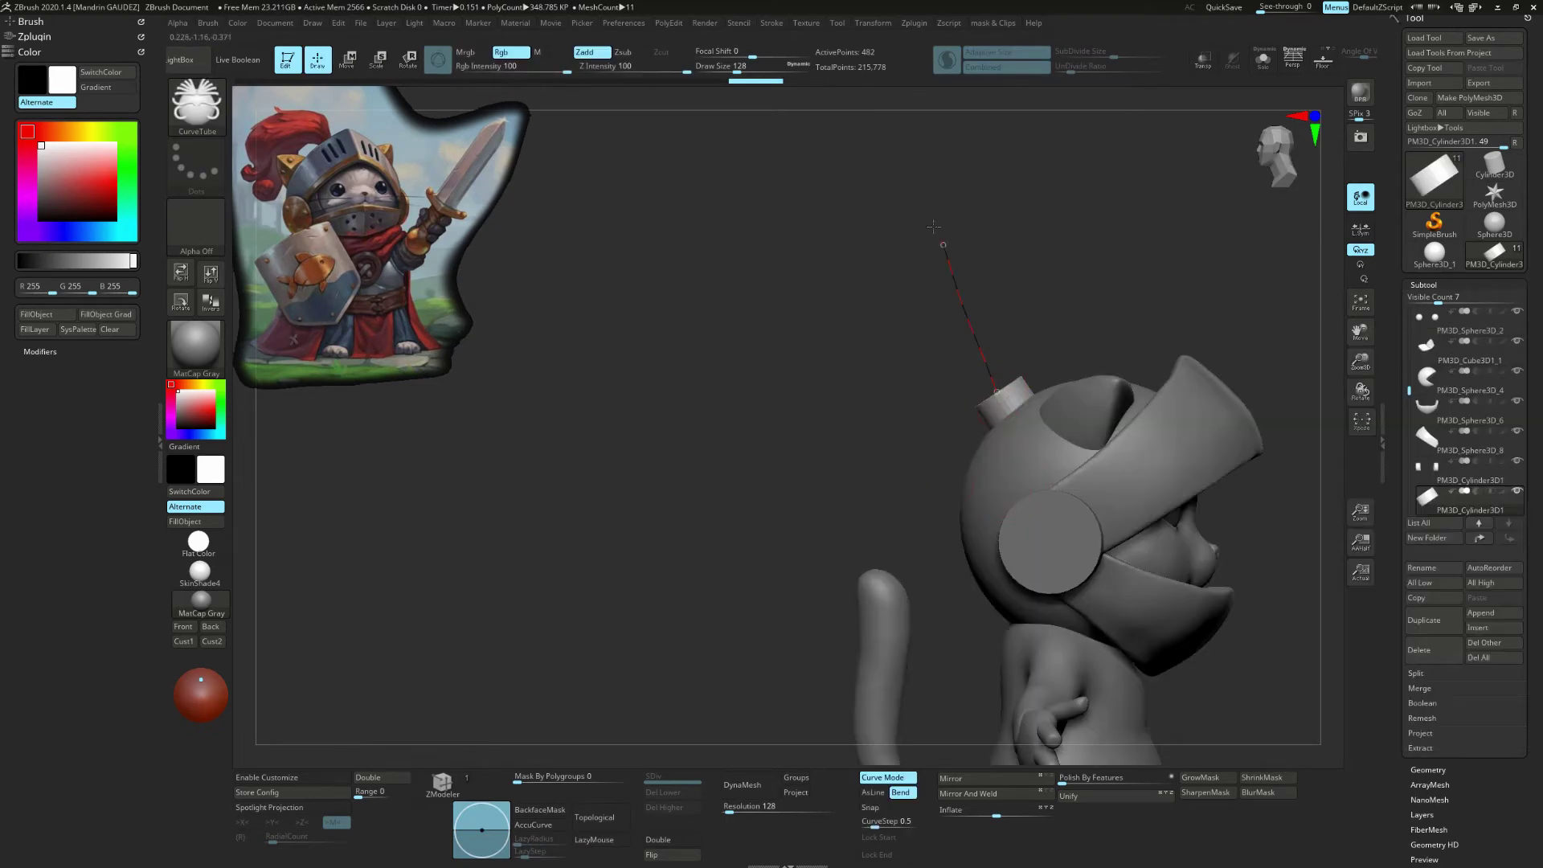
pyautogui.moveTo(933, 227); pyautogui.dragTo(840, 422)
pyautogui.keyDown('shift'); pyautogui.moveTo(989, 388); pyautogui.dragTo(969, 404); pyautogui.keyUp('shift')
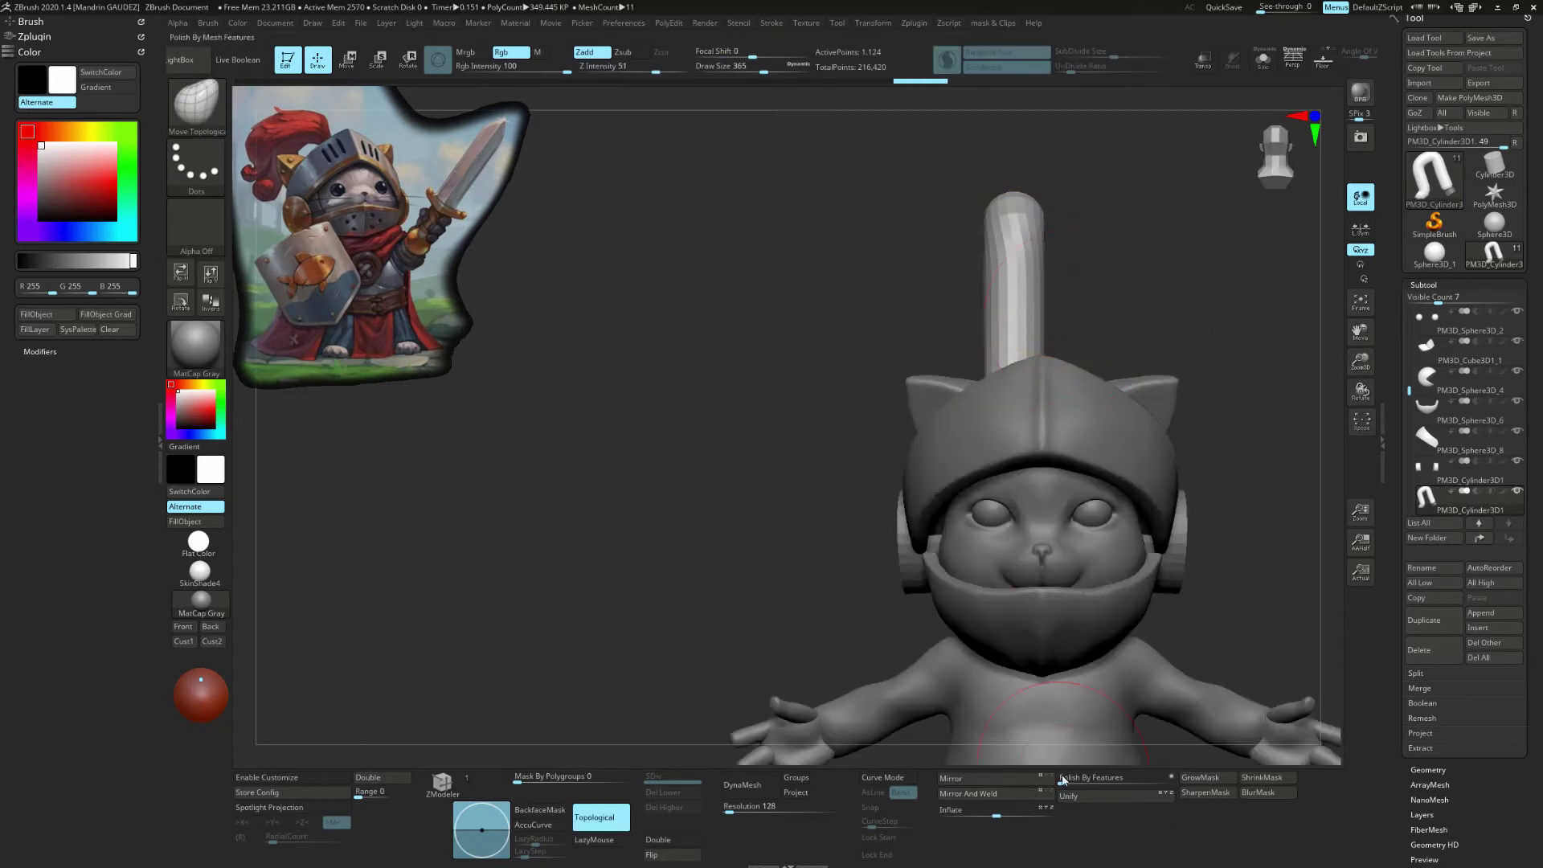
pyautogui.press('w')
pyautogui.press('q')
pyautogui.moveTo(1108, 249)
pyautogui.mouseDown()
pyautogui.moveTo(1213, 313)
pyautogui.moveTo(1028, 441)
pyautogui.moveTo(1052, 482)
pyautogui.mouseUp()
# Step: Build up clay along the tube's bend and hooked length with ClayBuildup
pyautogui.press('b')
pyautogui.press('m')
pyautogui.press('t')
pyautogui.press('x')
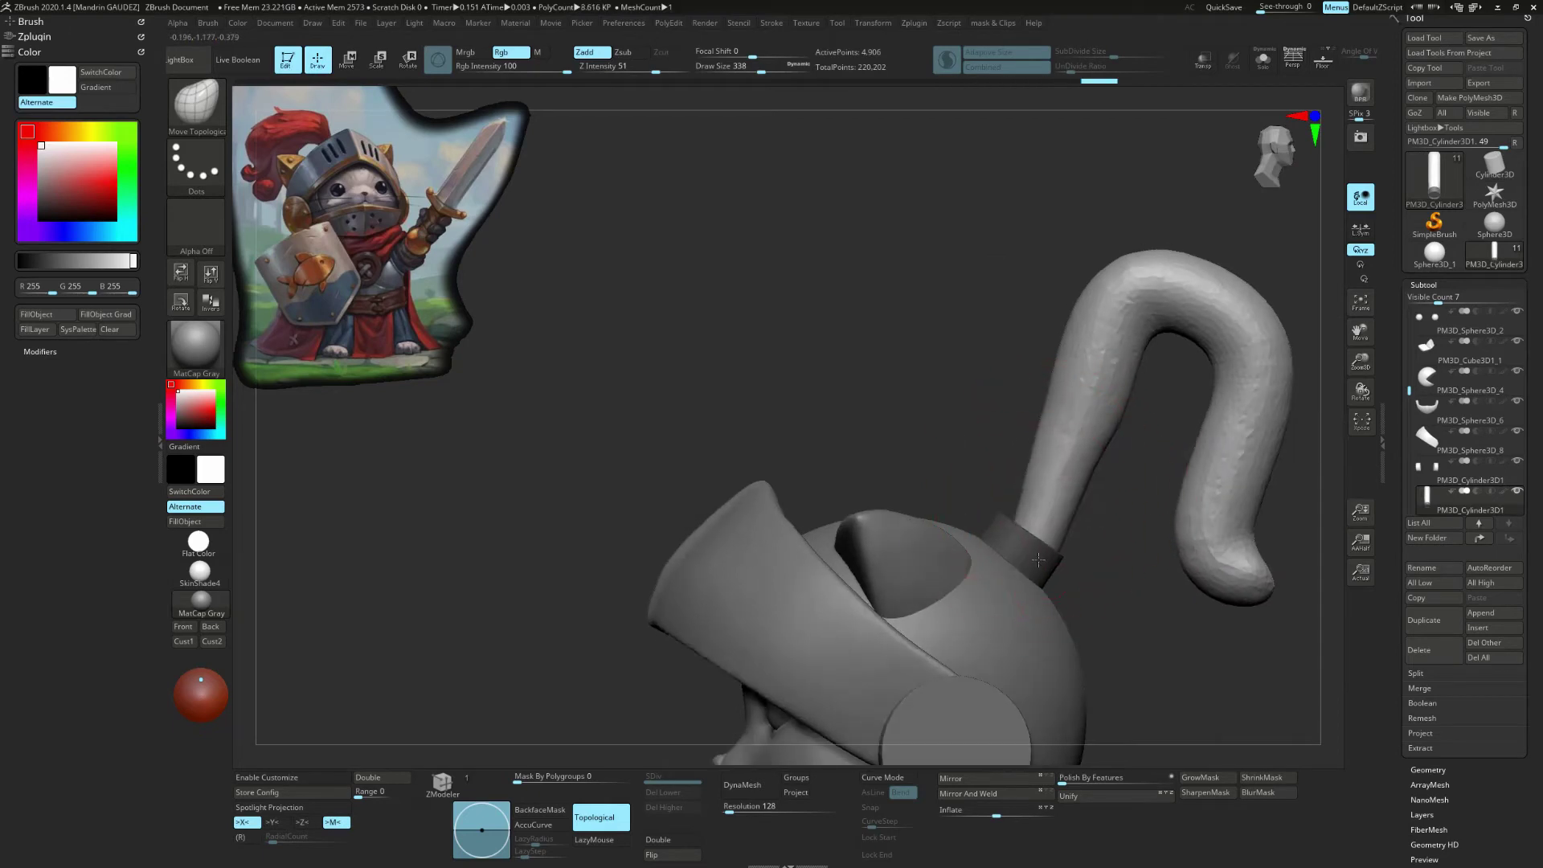
pyautogui.moveTo(1286, 377)
pyautogui.mouseDown()
pyautogui.moveTo(1165, 450)
pyautogui.moveTo(1112, 513)
pyautogui.moveTo(1181, 358)
pyautogui.moveTo(1198, 265)
pyautogui.moveTo(1141, 273)
pyautogui.moveTo(1084, 293)
pyautogui.moveTo(1125, 426)
pyautogui.mouseUp()
pyautogui.press('b')
pyautogui.press('c')
pyautogui.press('b')
pyautogui.moveTo(1141, 266)
pyautogui.mouseDown()
pyautogui.moveTo(1149, 562)
pyautogui.moveTo(1116, 337)
pyautogui.moveTo(1229, 321)
pyautogui.moveTo(1141, 490)
pyautogui.moveTo(1077, 539)
pyautogui.mouseUp()
pyautogui.moveTo(724, 402); pyautogui.dragTo(804, 449)
pyautogui.moveTo(980, 498); pyautogui.dragTo(988, 578)
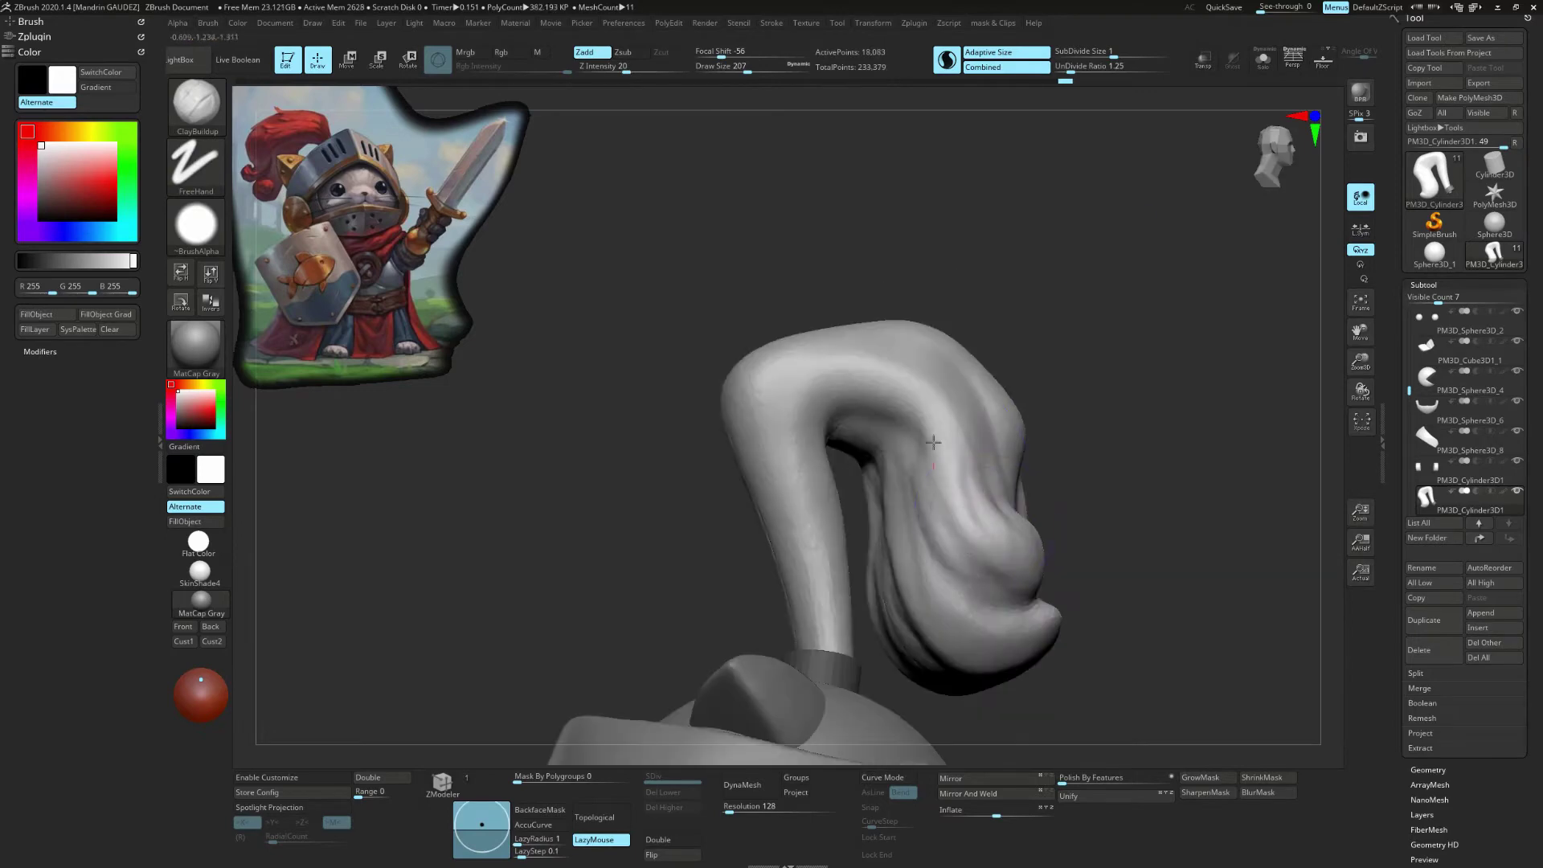
pyautogui.moveTo(723, 417); pyautogui.dragTo(772, 433)
pyautogui.moveTo(964, 450); pyautogui.dragTo(974, 528)
# Step: Pull the plume's hooked tip into shape with SnakeHook at a smaller brush size
pyautogui.press('b')
pyautogui.press('s')
pyautogui.press('h')
pyautogui.moveTo(1189, 450); pyautogui.dragTo(1119, 607)
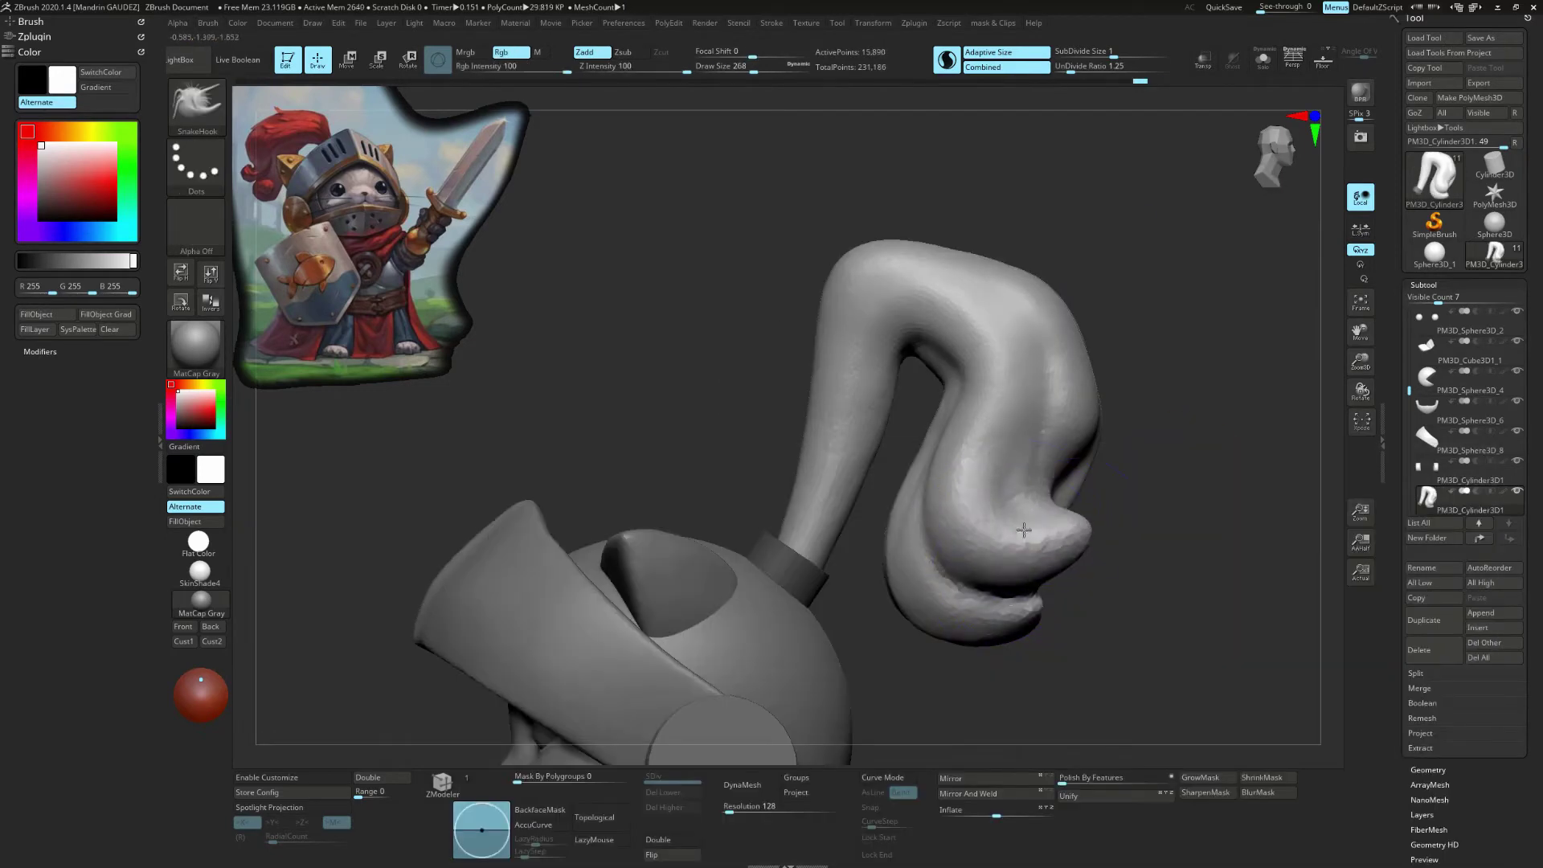
pyautogui.moveTo(1067, 542); pyautogui.dragTo(1044, 562)
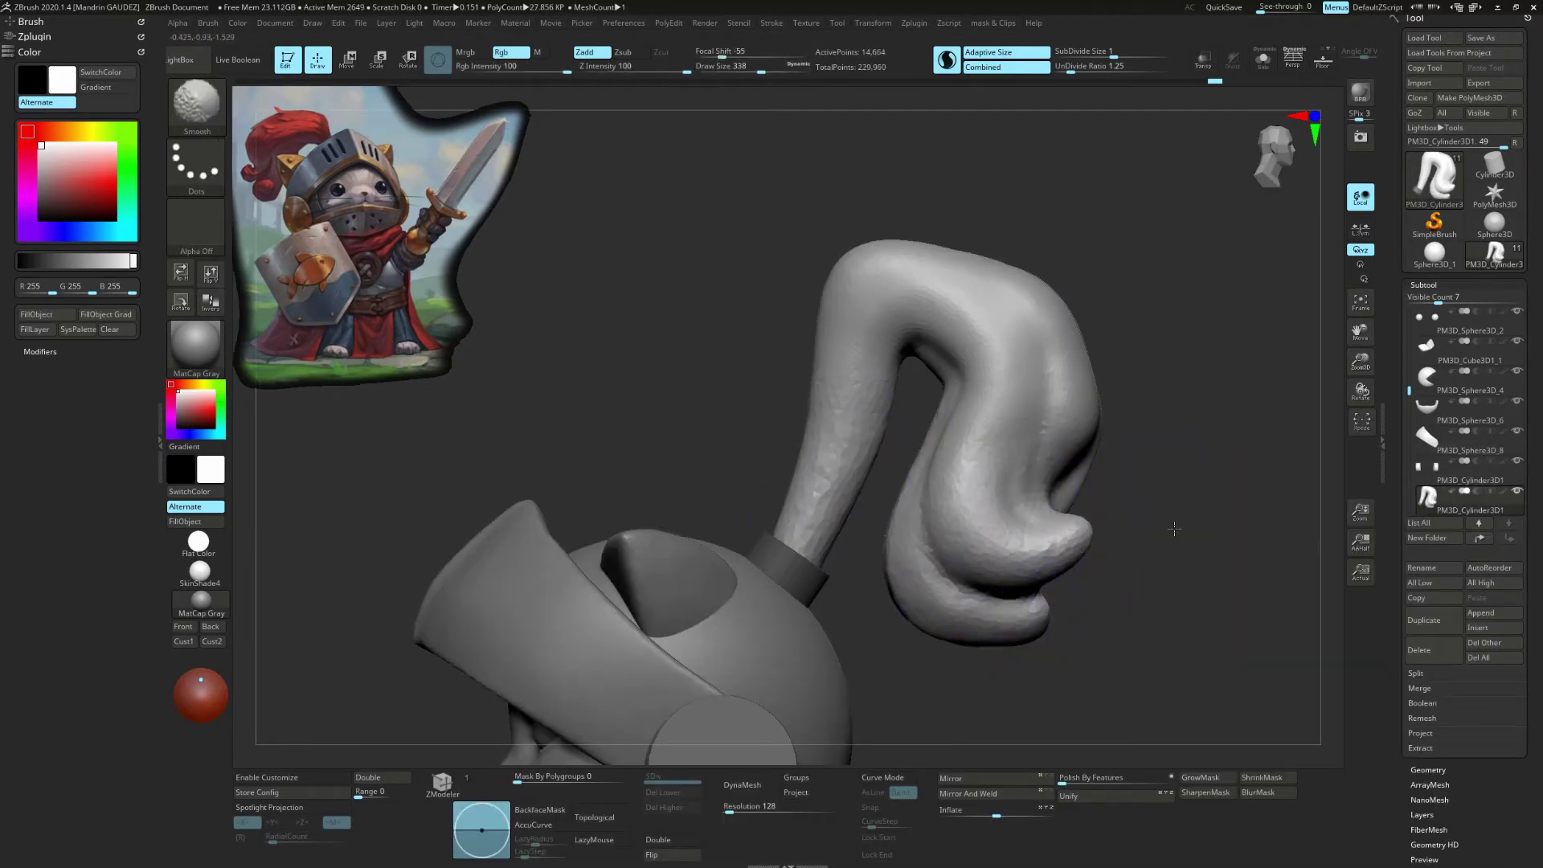
pyautogui.moveTo(1174, 528); pyautogui.dragTo(909, 350)
pyautogui.moveTo(950, 406); pyautogui.dragTo(907, 378)
pyautogui.press('s')
pyautogui.moveTo(916, 397); pyautogui.dragTo(891, 398)
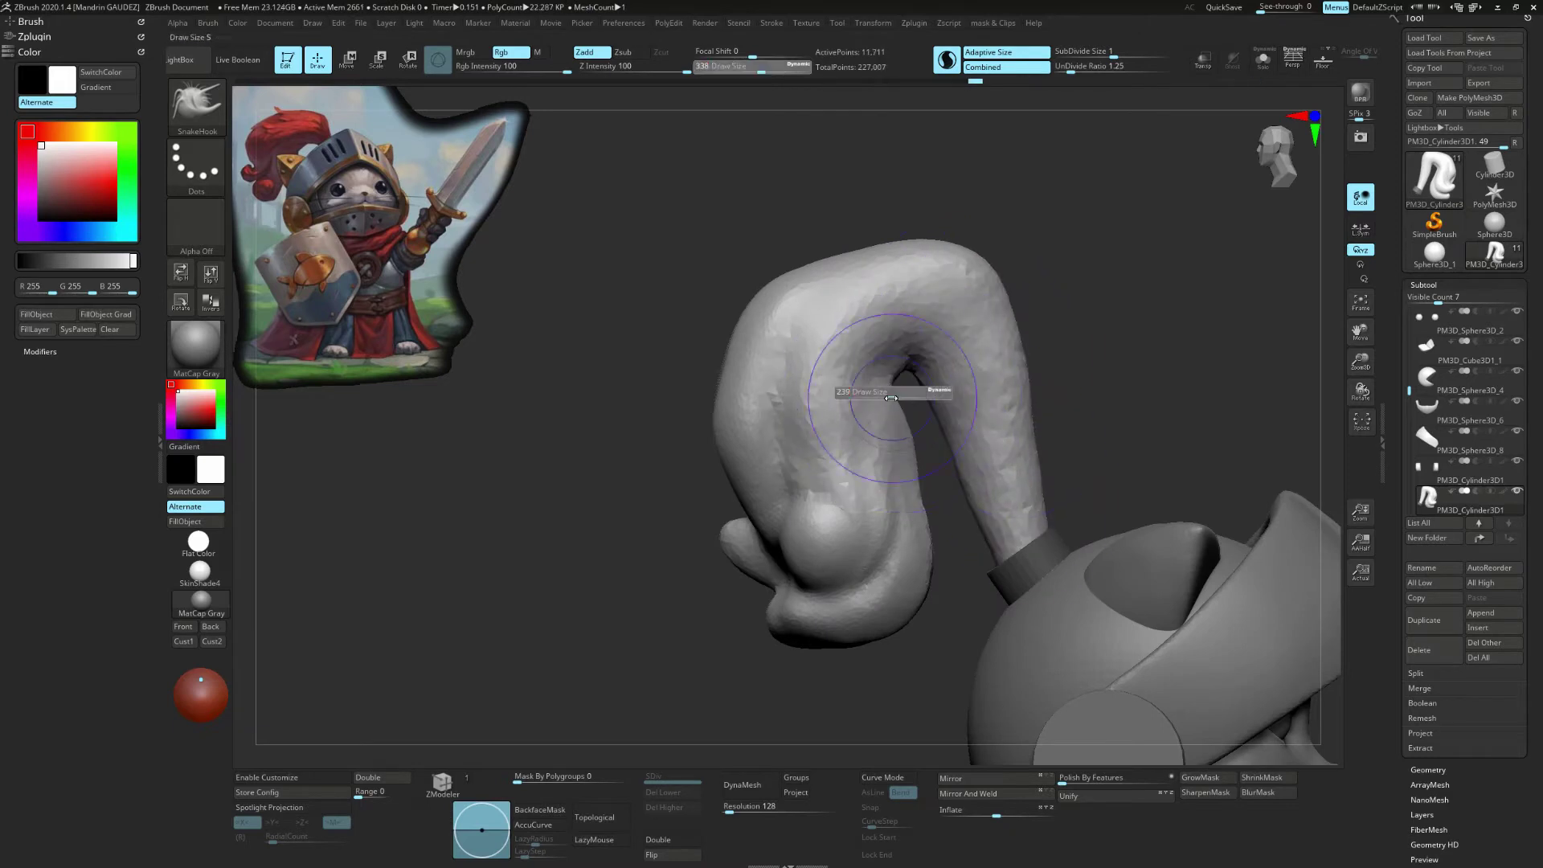
# Step: Mask the plume's base and enlarge the hooked end with the Scale transpose
pyautogui.press('e')
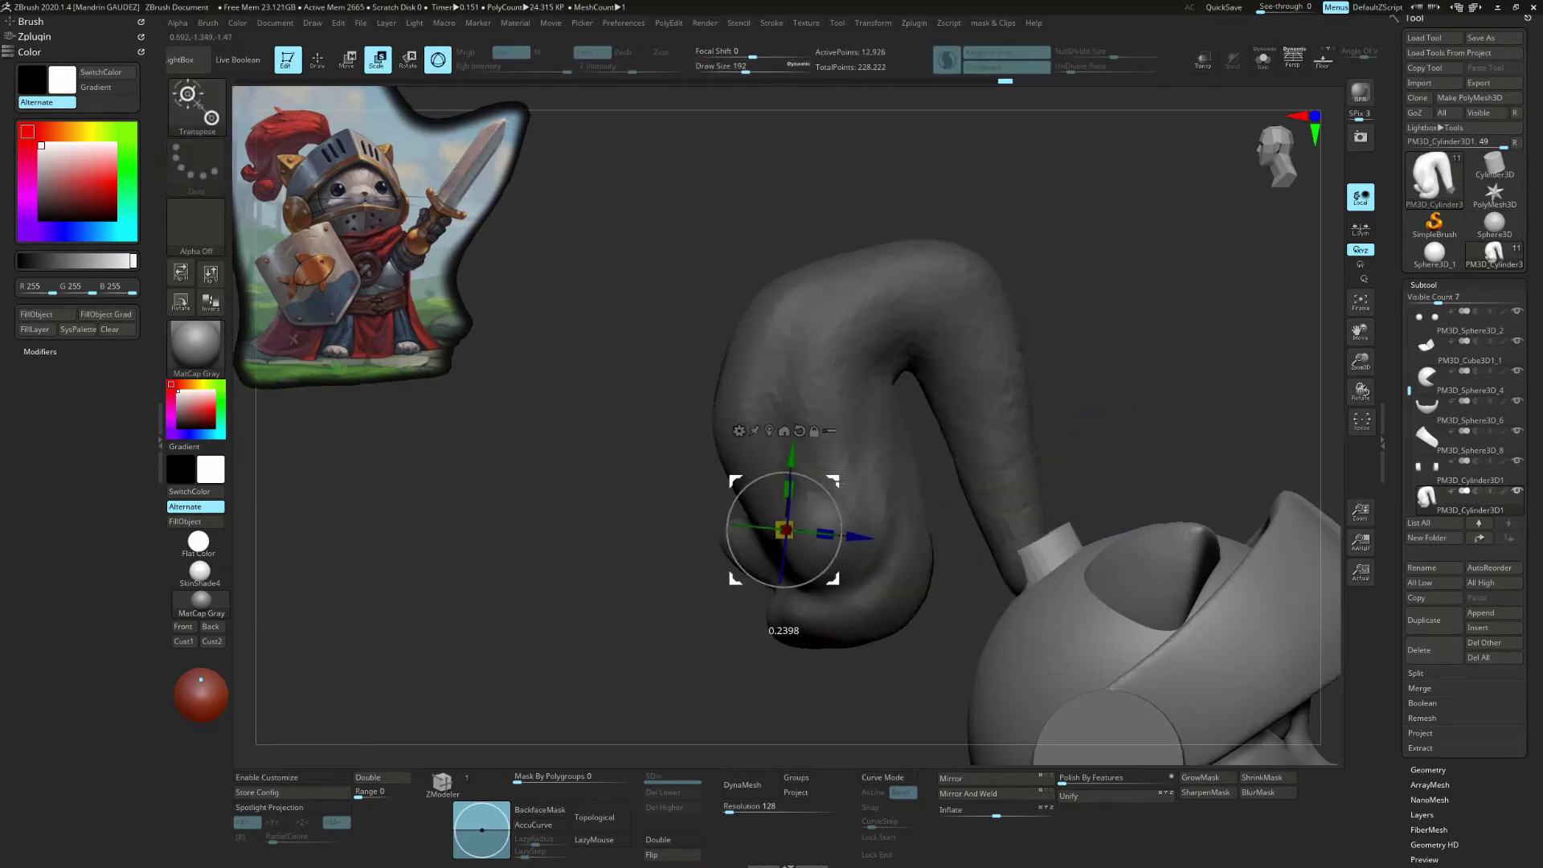
pyautogui.moveTo(1141, 482)
pyautogui.mouseDown()
pyautogui.moveTo(1169, 446)
pyautogui.moveTo(1200, 694)
pyautogui.mouseUp()
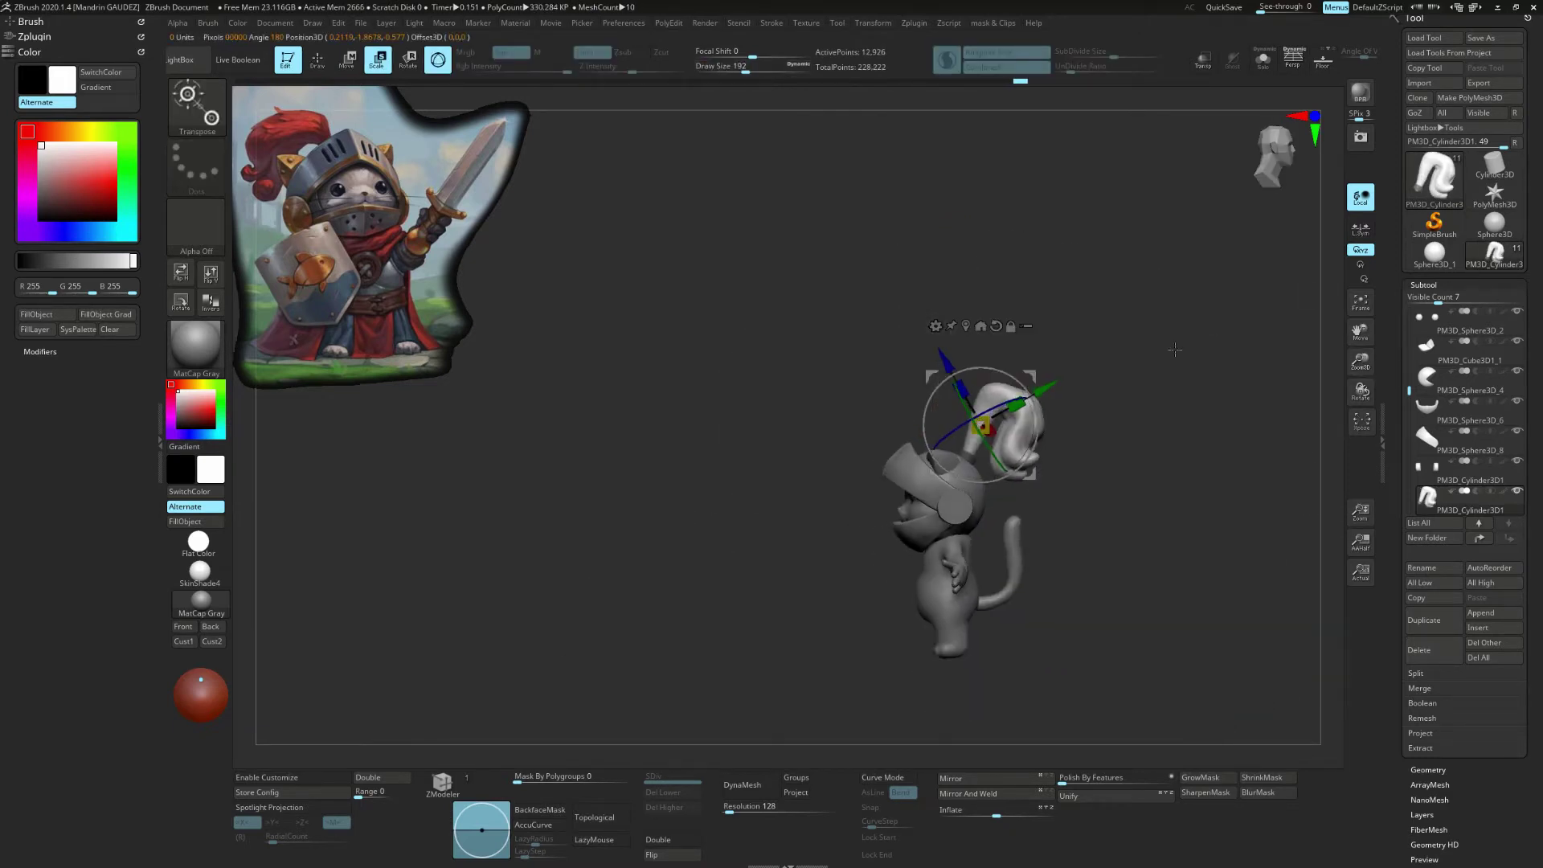
pyautogui.keyDown('ctrl'); pyautogui.moveTo(1157, 563); pyautogui.dragTo(1189, 555); pyautogui.keyUp('ctrl')
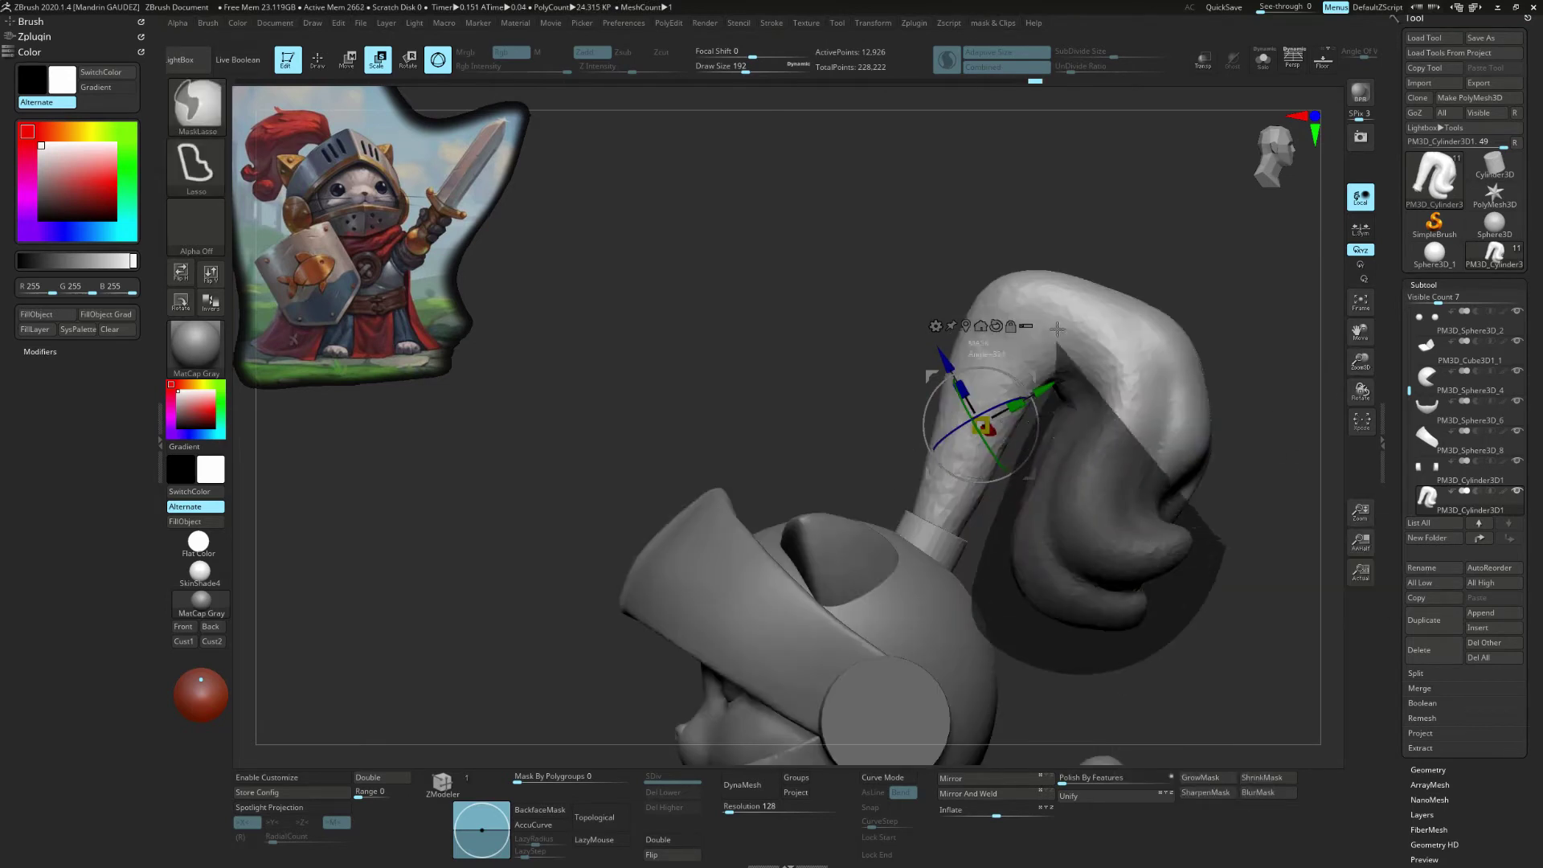
pyautogui.click(1102, 534)
pyautogui.click(1063, 304)
pyautogui.moveTo(1063, 303); pyautogui.dragTo(1064, 585)
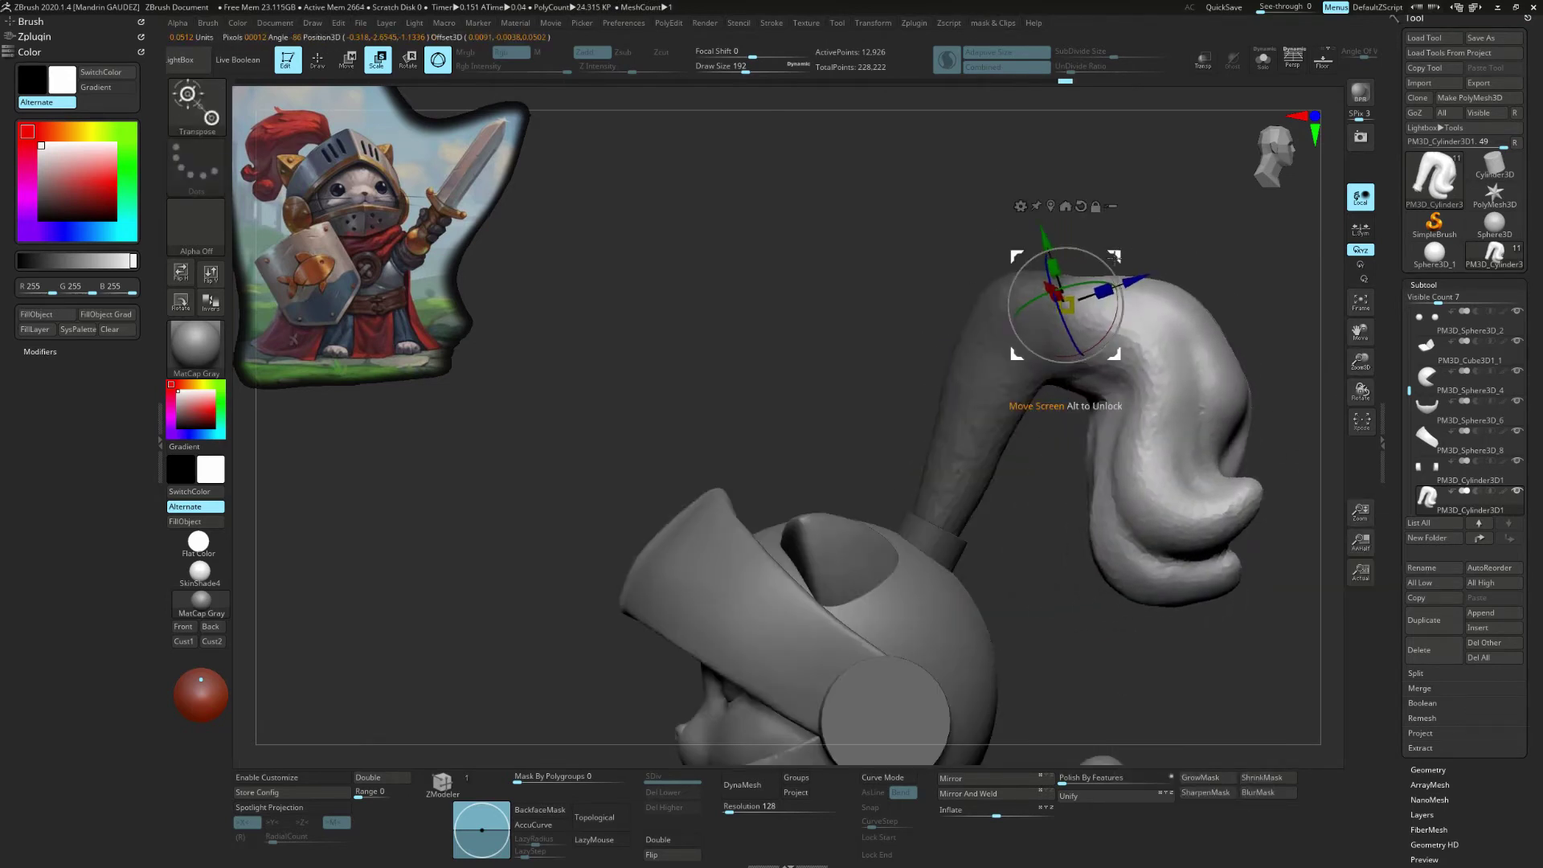
pyautogui.moveTo(1065, 305); pyautogui.dragTo(1088, 331)
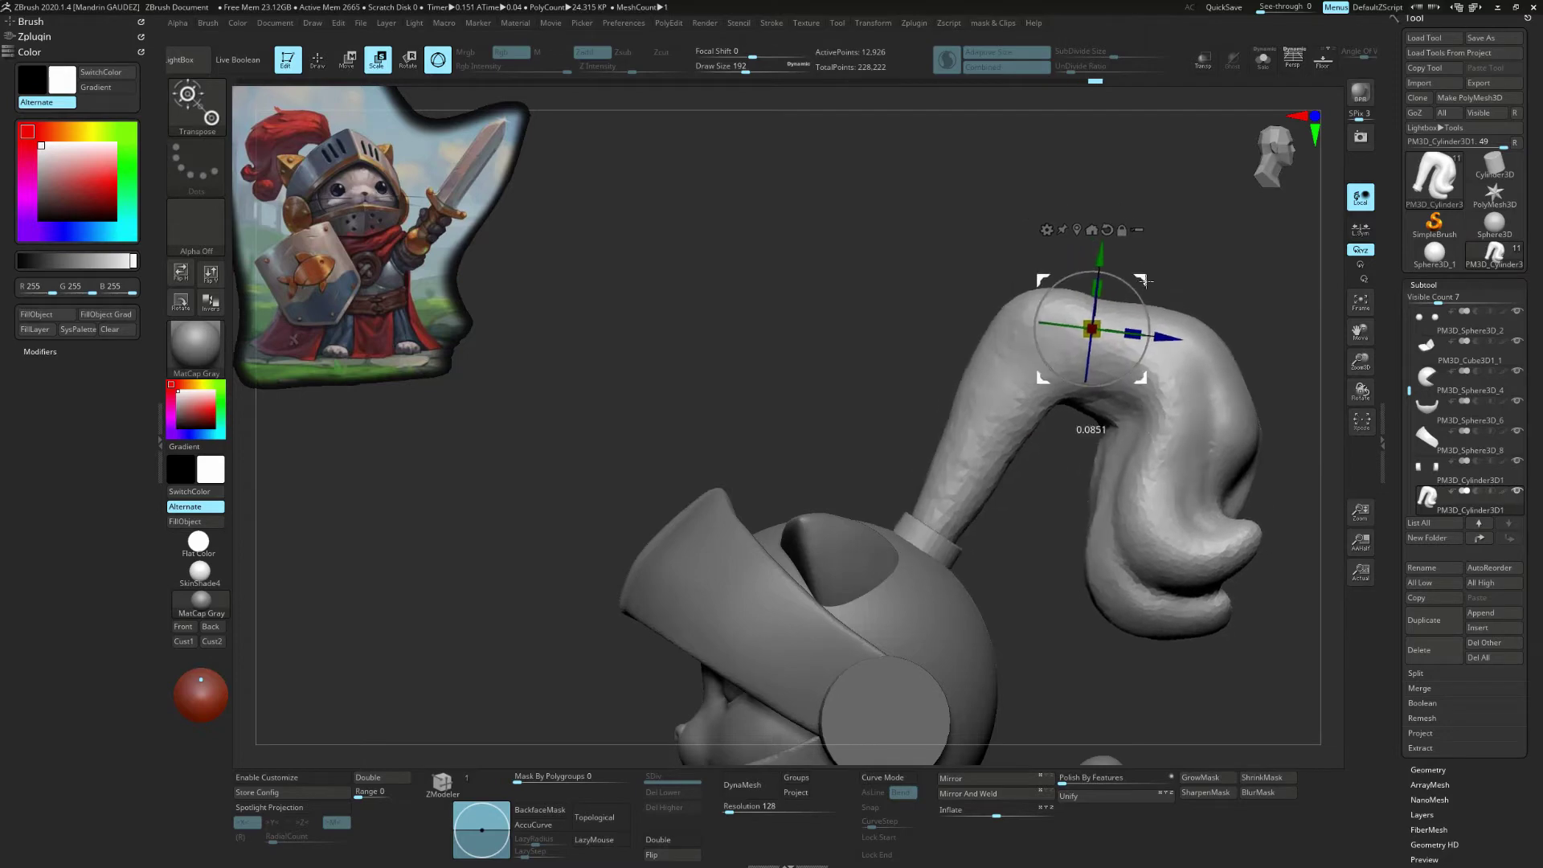
# Step: Return to Move Topological and zoom out to review the plume on the whole character
pyautogui.press('w')
pyautogui.press('q')
pyautogui.press('b')
pyautogui.press('m')
pyautogui.press('t')
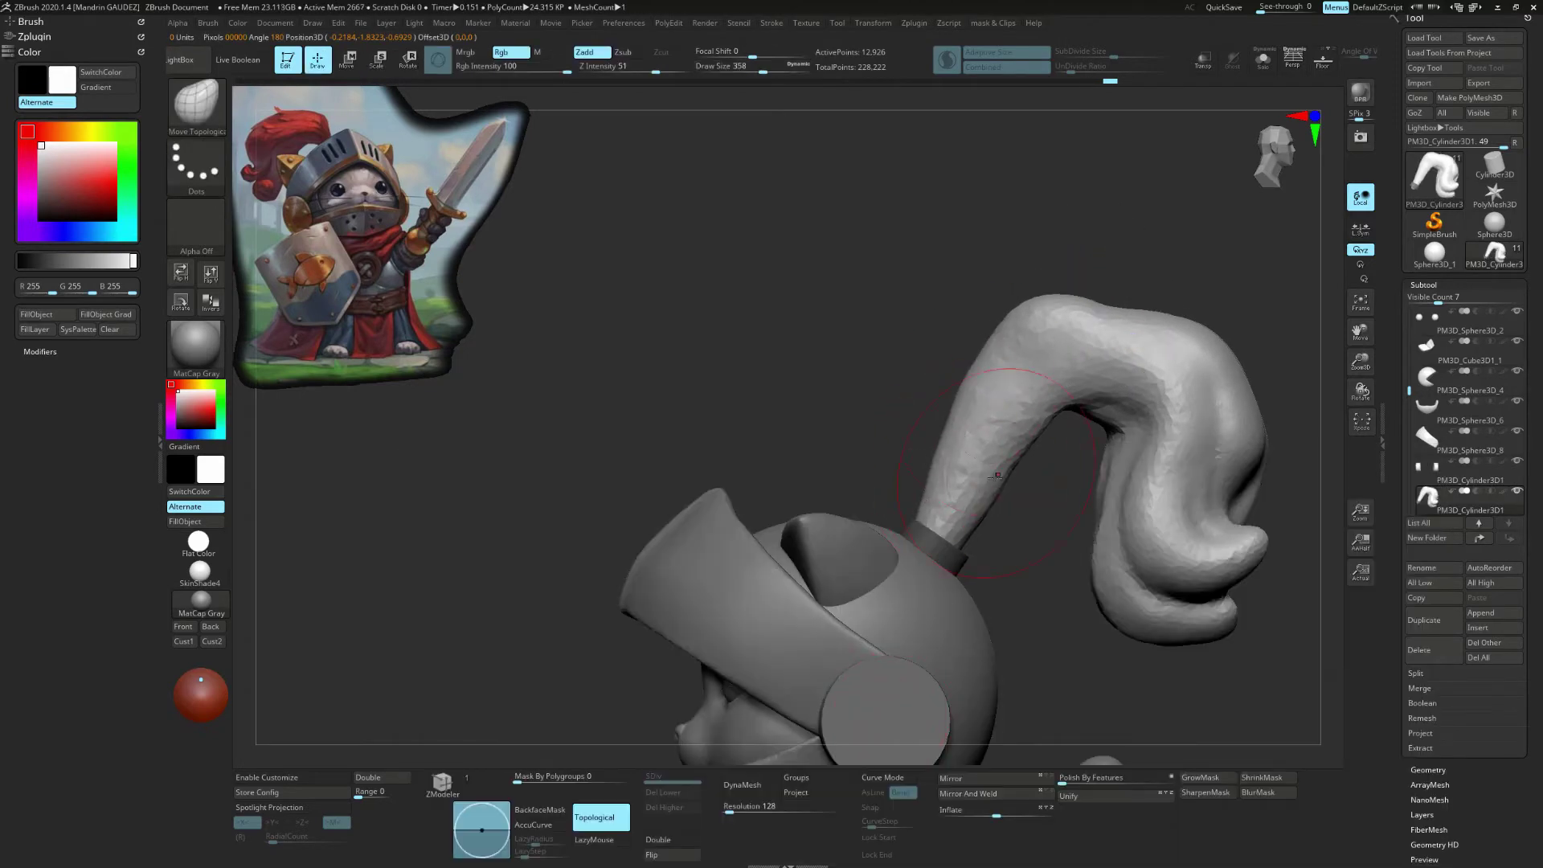
pyautogui.moveTo(921, 506); pyautogui.dragTo(1084, 506, button='right')
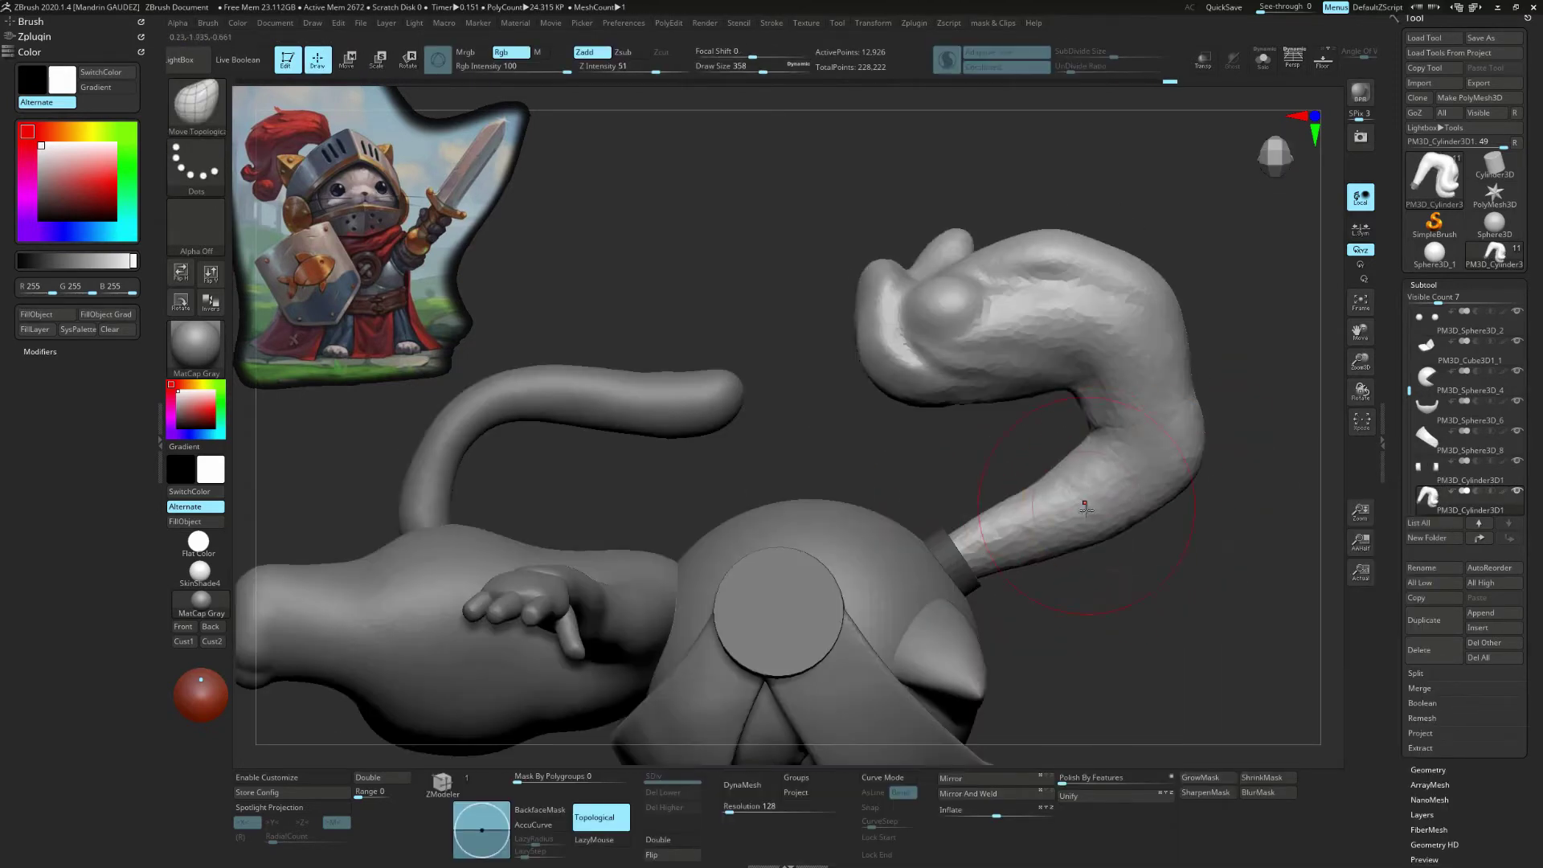
pyautogui.moveTo(1165, 426); pyautogui.dragTo(1141, 321, button='right')
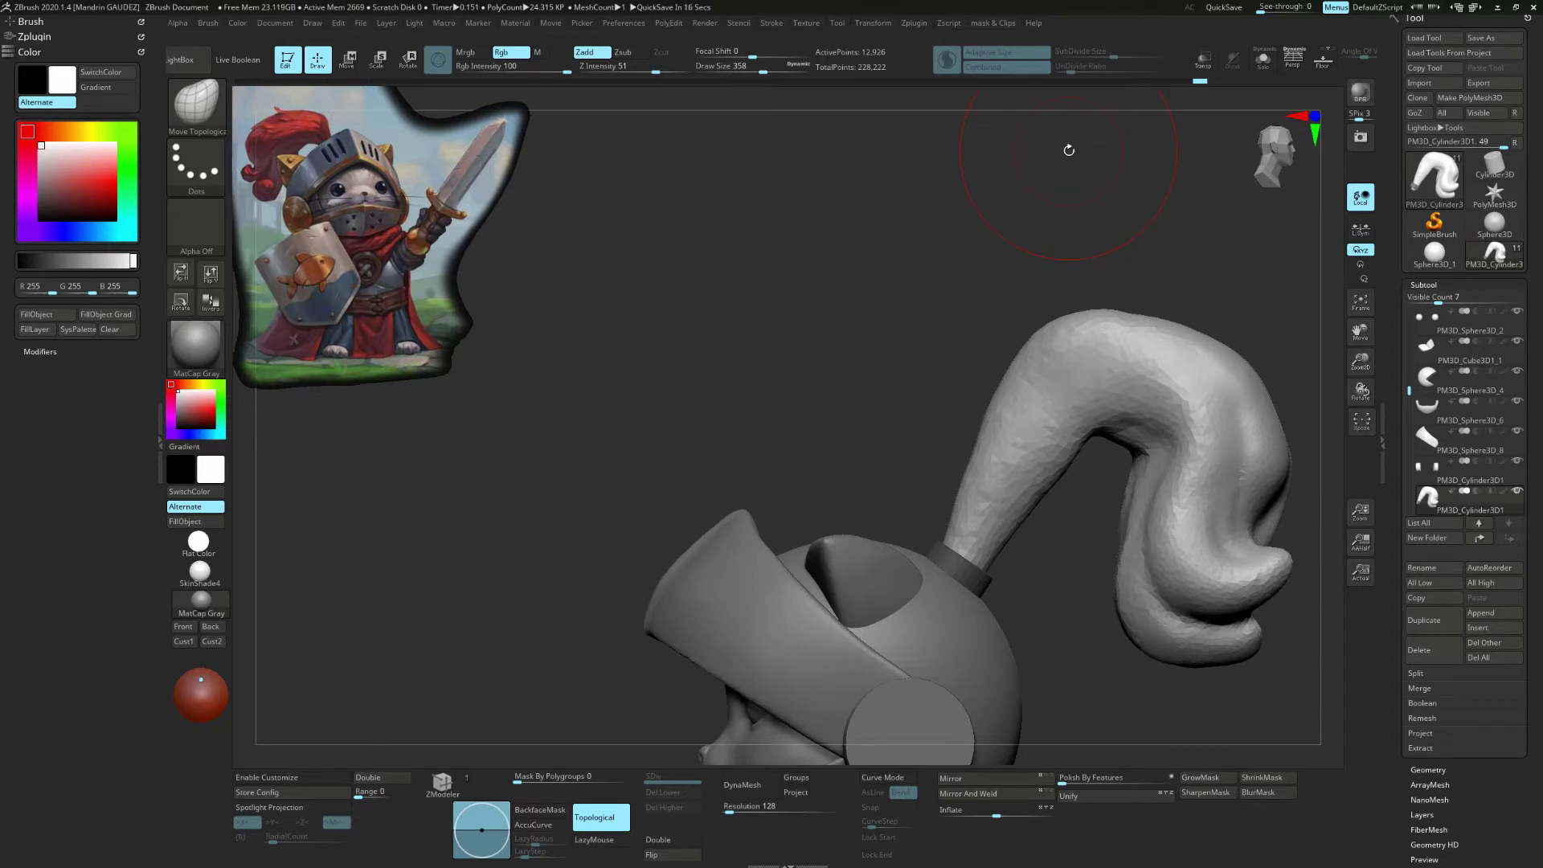
pyautogui.moveTo(979, 550)
pyautogui.keyDown('ctrl'); pyautogui.mouseDown(button='right')
pyautogui.moveTo(932, 335)
pyautogui.moveTo(916, 345)
pyautogui.mouseUp(button='right'); pyautogui.keyUp('ctrl')
pyautogui.press('r')
pyautogui.press('f')
pyautogui.press('q')
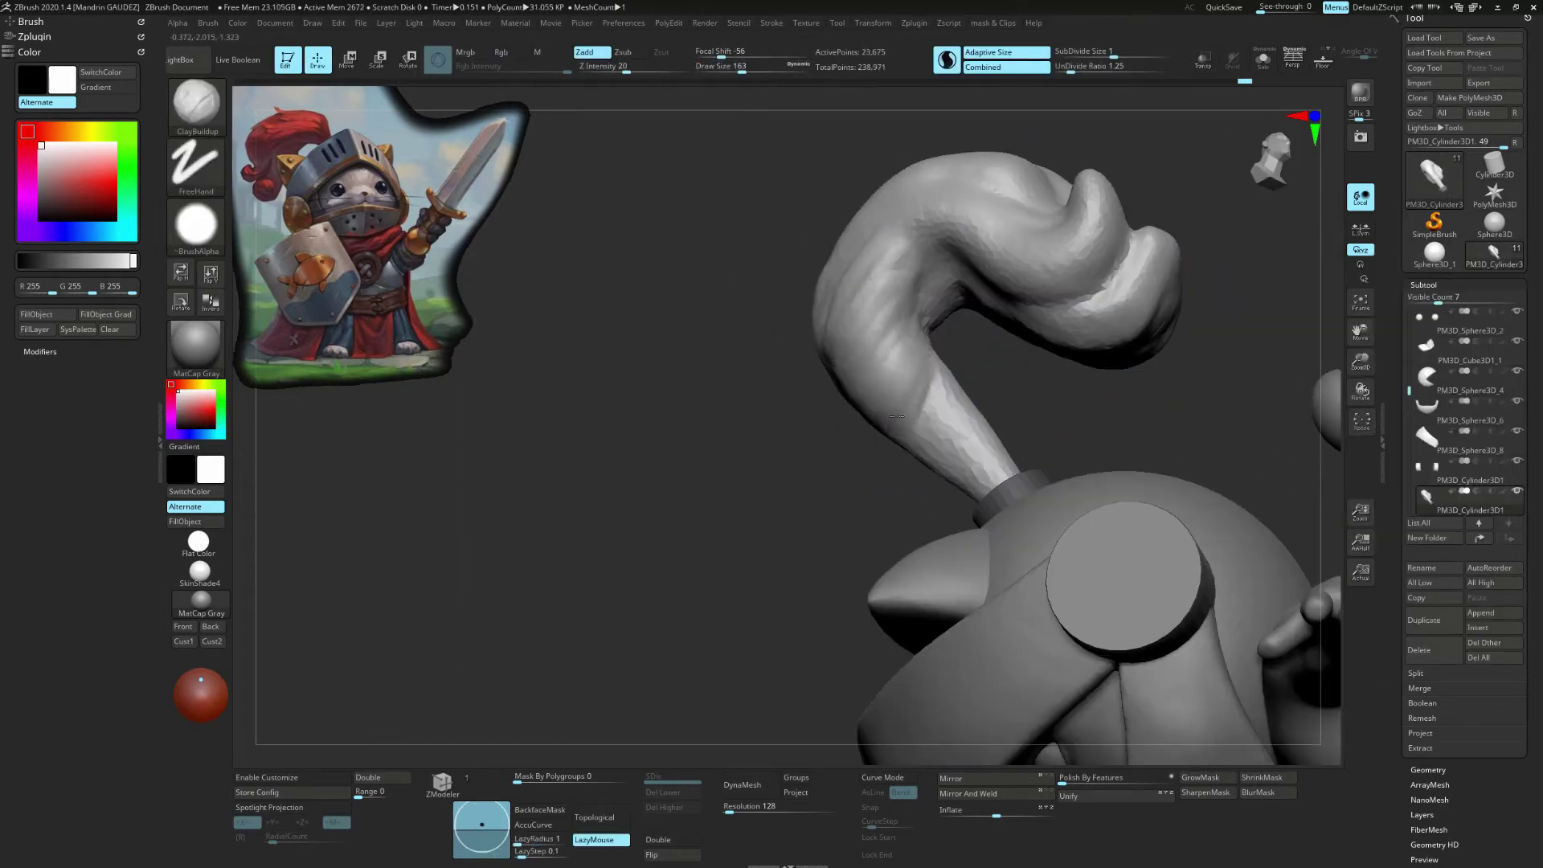
# Step: Thicken the plume with ClayBuildup strokes along its sides and back
pyautogui.moveTo(884, 361); pyautogui.dragTo(948, 434)
pyautogui.moveTo(948, 433); pyautogui.dragTo(852, 338, button='right')
pyautogui.moveTo(828, 353); pyautogui.dragTo(868, 273)
pyautogui.moveTo(868, 273); pyautogui.dragTo(723, 289, button='right')
pyautogui.moveTo(771, 241); pyautogui.dragTo(679, 278)
pyautogui.moveTo(679, 278); pyautogui.dragTo(547, 450, button='right')
pyautogui.moveTo(555, 418); pyautogui.dragTo(611, 579)
pyautogui.moveTo(627, 675); pyautogui.dragTo(570, 469)
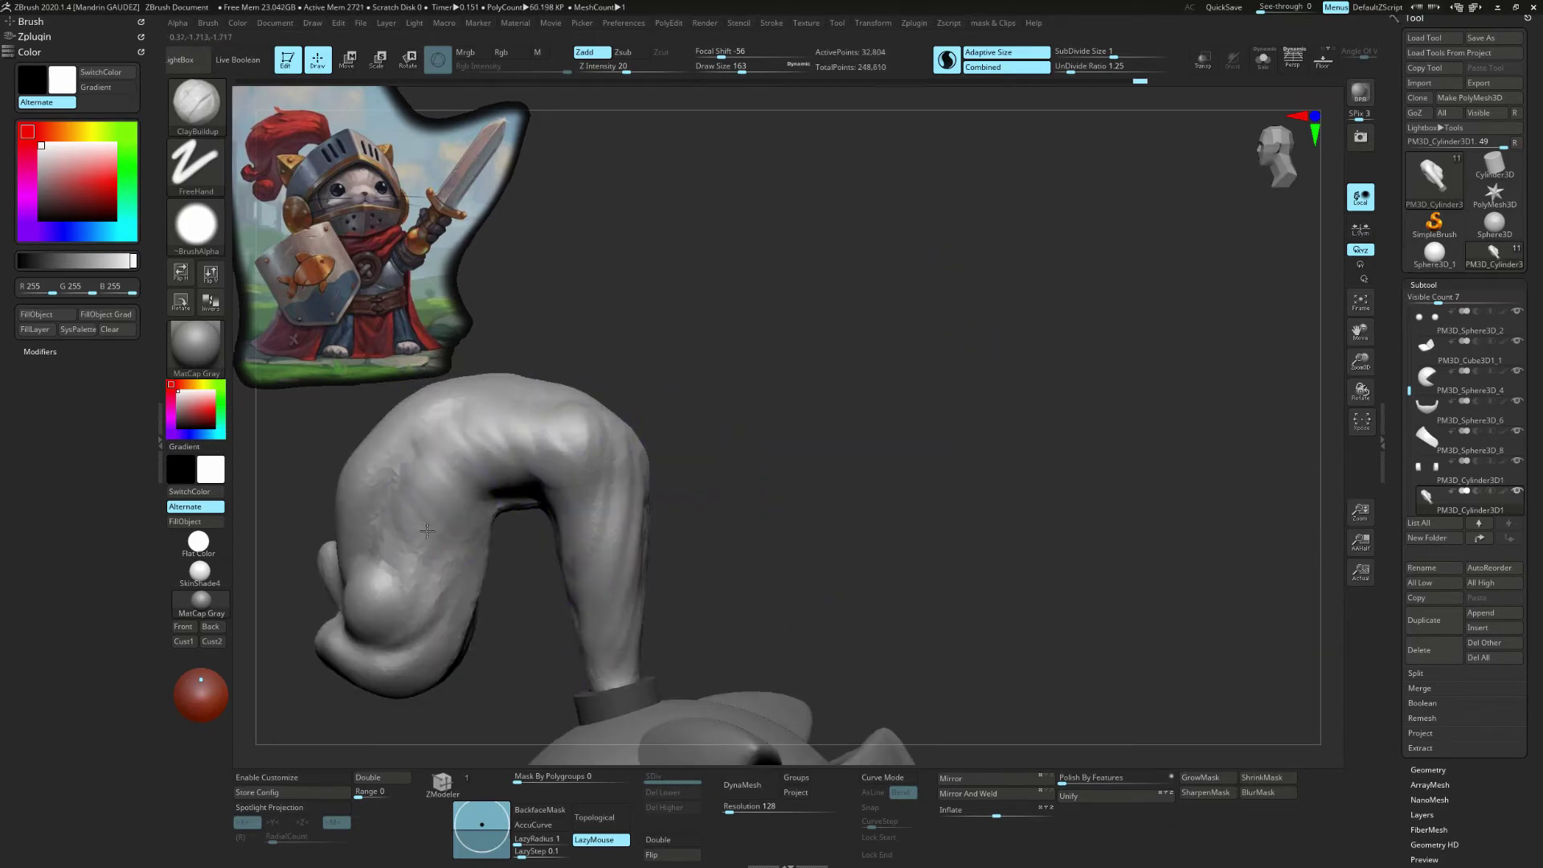
pyautogui.moveTo(426, 530); pyautogui.dragTo(523, 418)
pyautogui.moveTo(522, 417); pyautogui.dragTo(723, 482, button='right')
pyautogui.moveTo(635, 450); pyautogui.dragTo(667, 611)
# Step: Review the finished crest from back, side and front views
pyautogui.moveTo(723, 482); pyautogui.dragTo(925, 556, button='right')
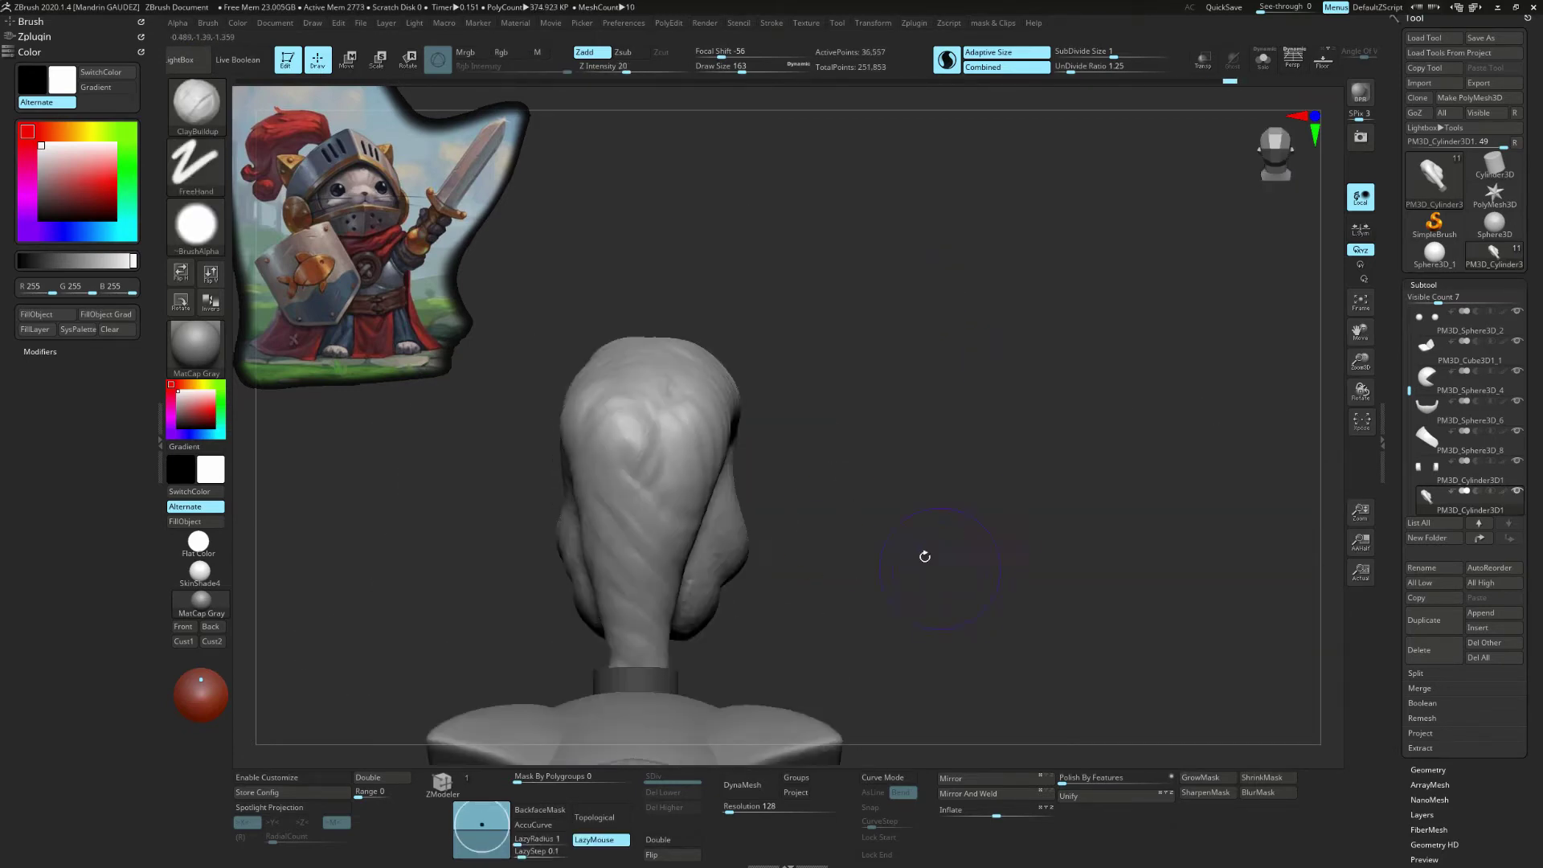
pyautogui.press('b')
pyautogui.press('m')
pyautogui.press('t')
pyautogui.keyDown('shift'); pyautogui.moveTo(1339, 404); pyautogui.dragTo(1060, 383, button='right'); pyautogui.keyUp('shift')
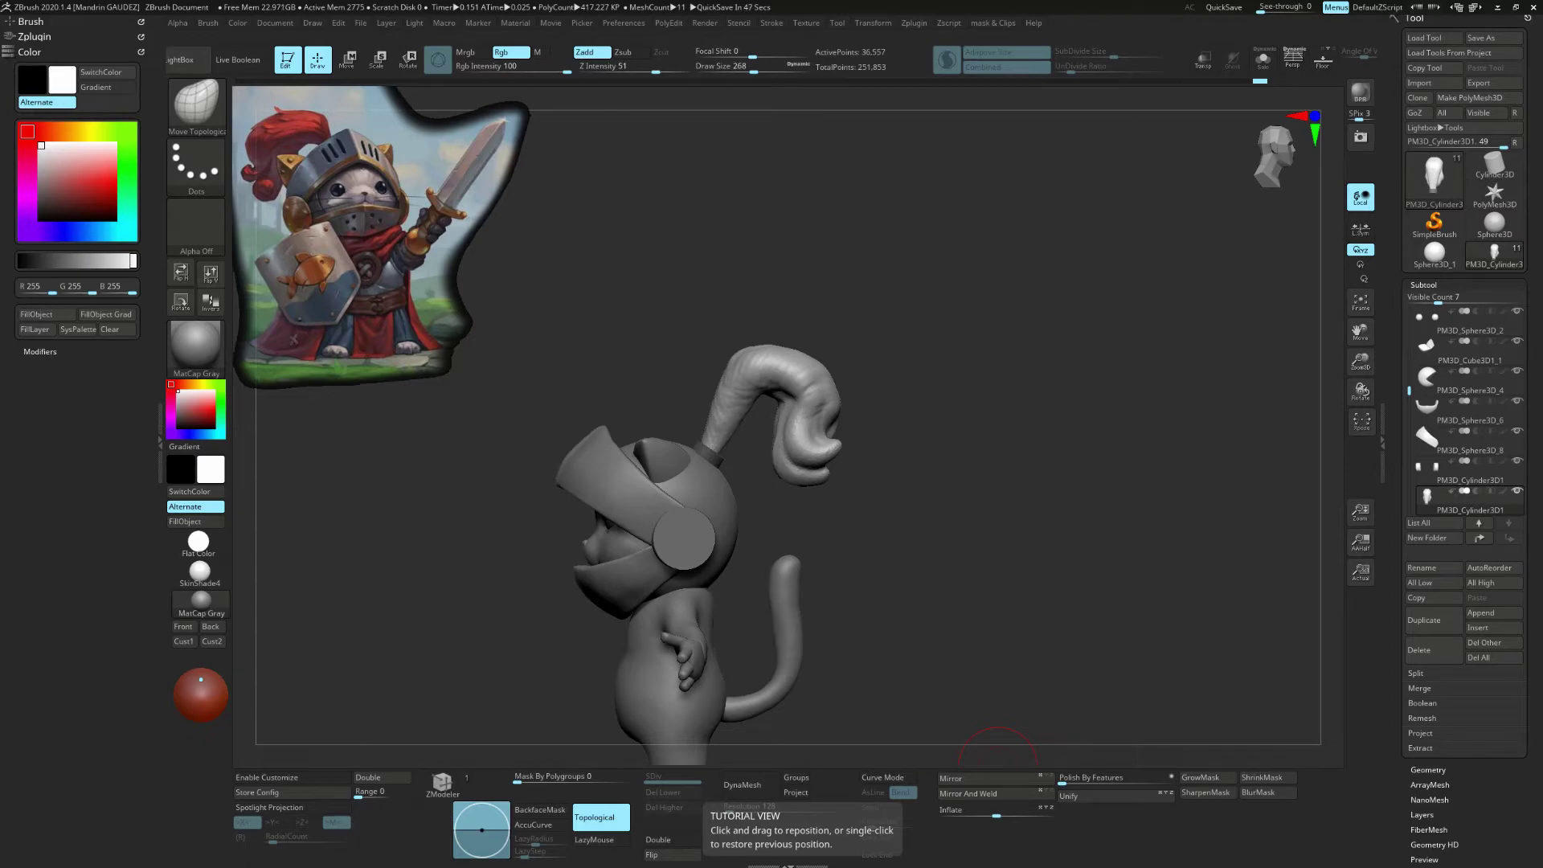
pyautogui.moveTo(996, 767)
pyautogui.keyDown('shift'); pyautogui.mouseDown(button='right')
pyautogui.moveTo(1095, 517)
pyautogui.moveTo(1101, 337)
pyautogui.mouseUp(button='right'); pyautogui.keyUp('shift')
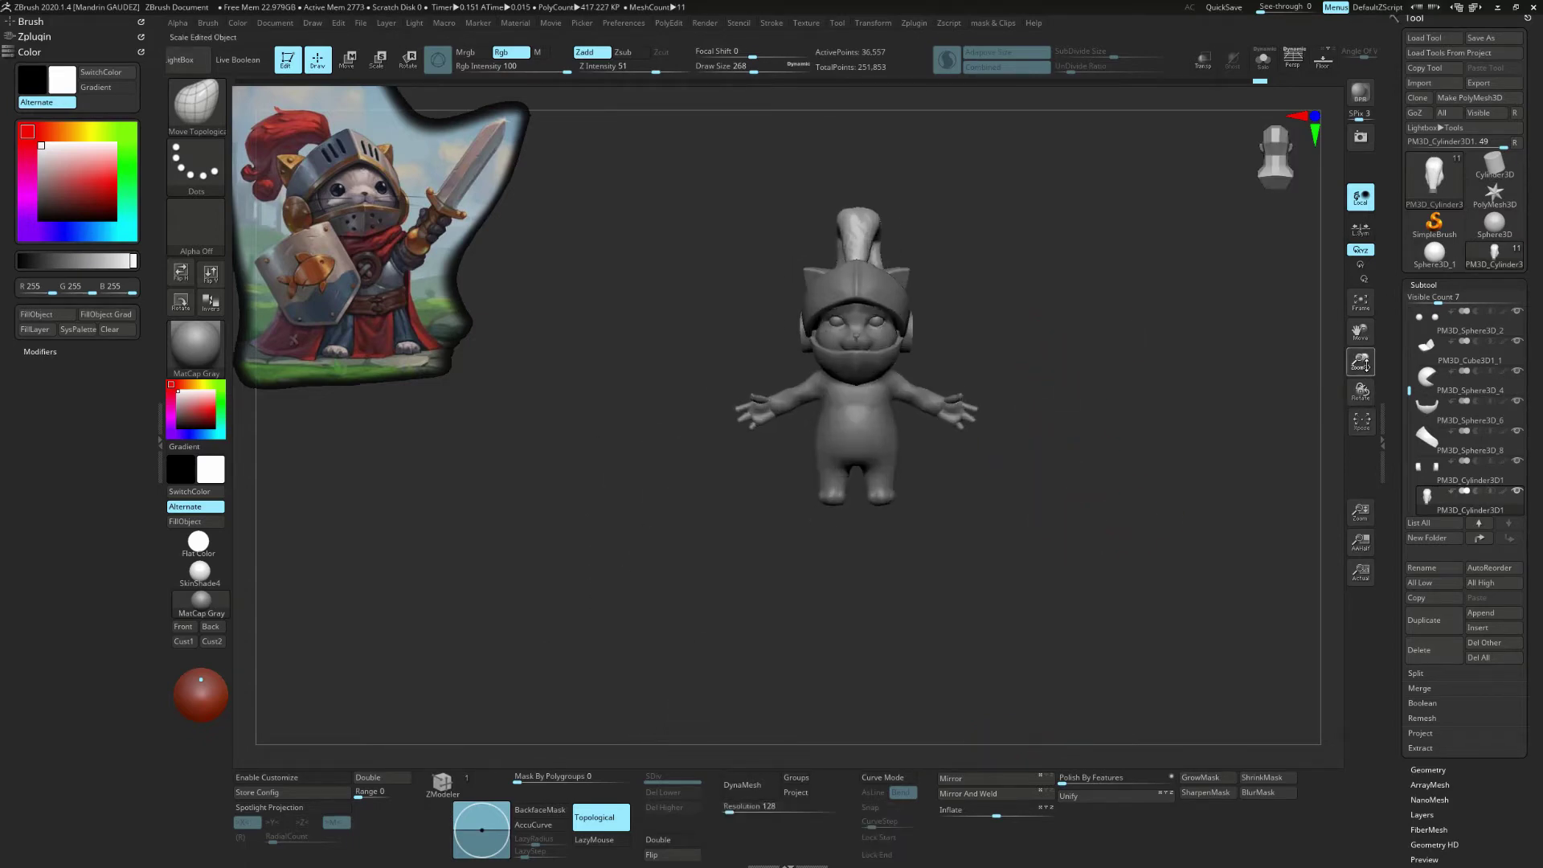
# Step: Zoom in on the knight cat, select the body, and turn to a front view
pyautogui.moveTo(1360, 364); pyautogui.dragTo(1071, 306)
pyautogui.moveTo(1105, 575); pyautogui.dragTo(929, 458, button='right')
pyautogui.keyDown('alt'); pyautogui.click(956, 398); pyautogui.keyUp('alt')
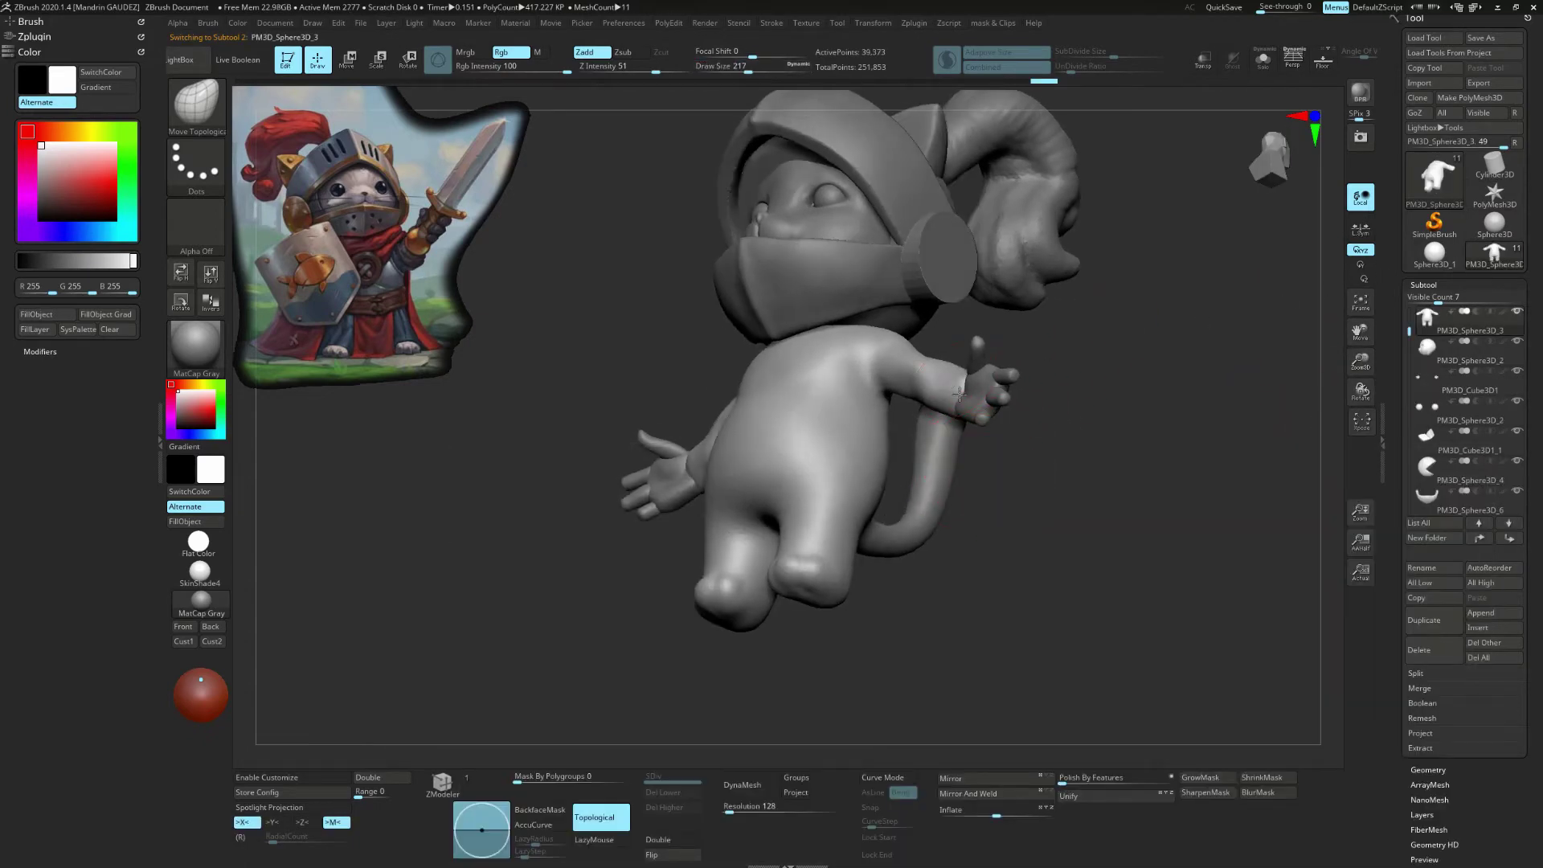
pyautogui.keyDown('shift'); pyautogui.moveTo(958, 394); pyautogui.dragTo(965, 469, button='right'); pyautogui.keyUp('shift')
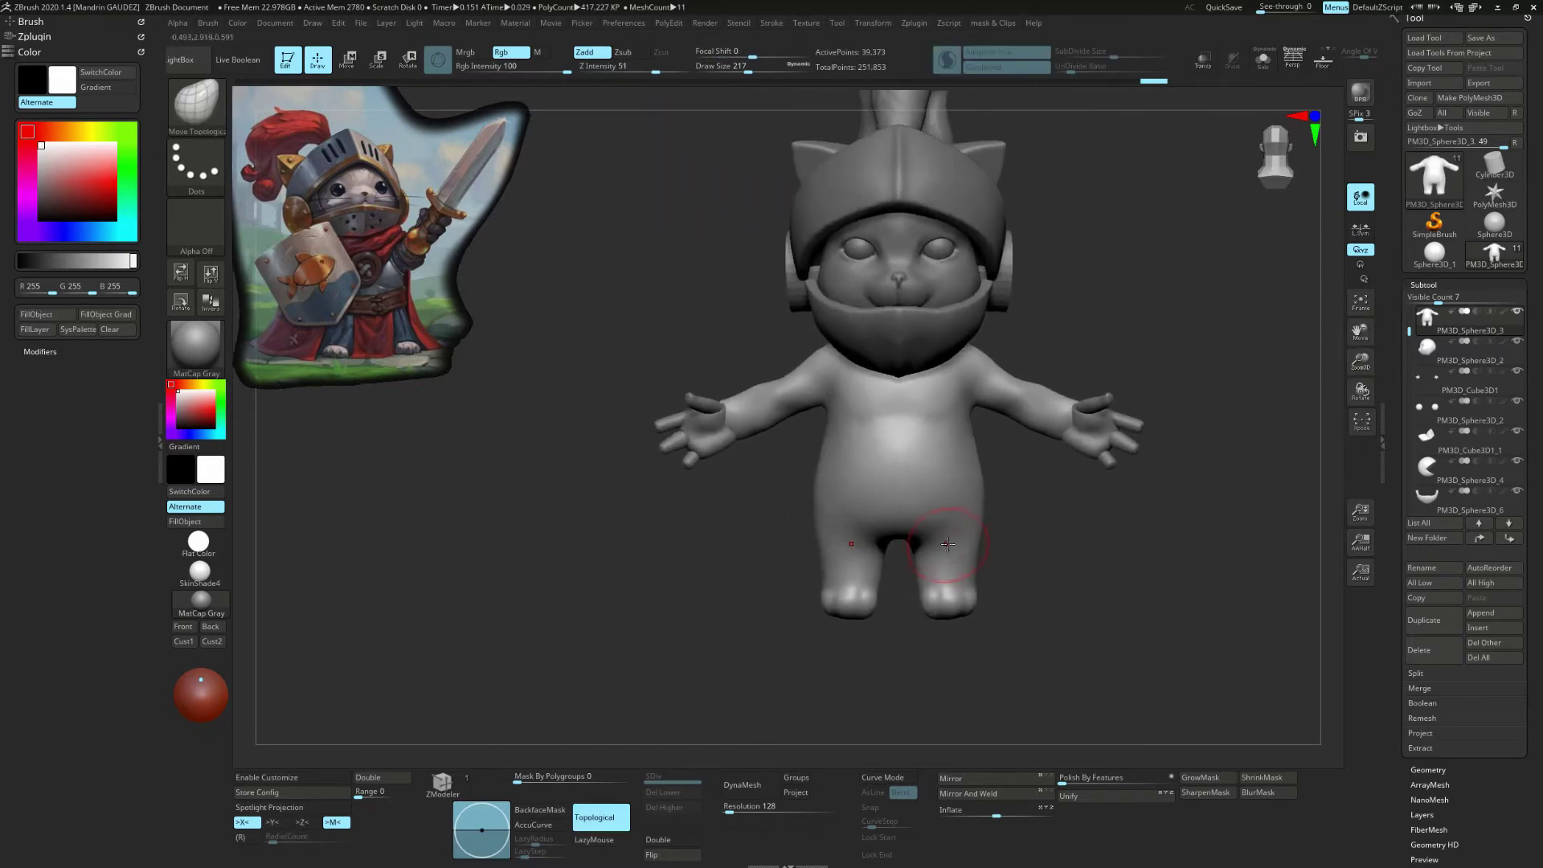
# Step: Draw a belt strap around the cat's waist with CurveStrapSnap and check it from behind
pyautogui.press('b')
pyautogui.press('c')
pyautogui.press('s')
pyautogui.moveTo(884, 530); pyautogui.dragTo(1015, 514, button='right')
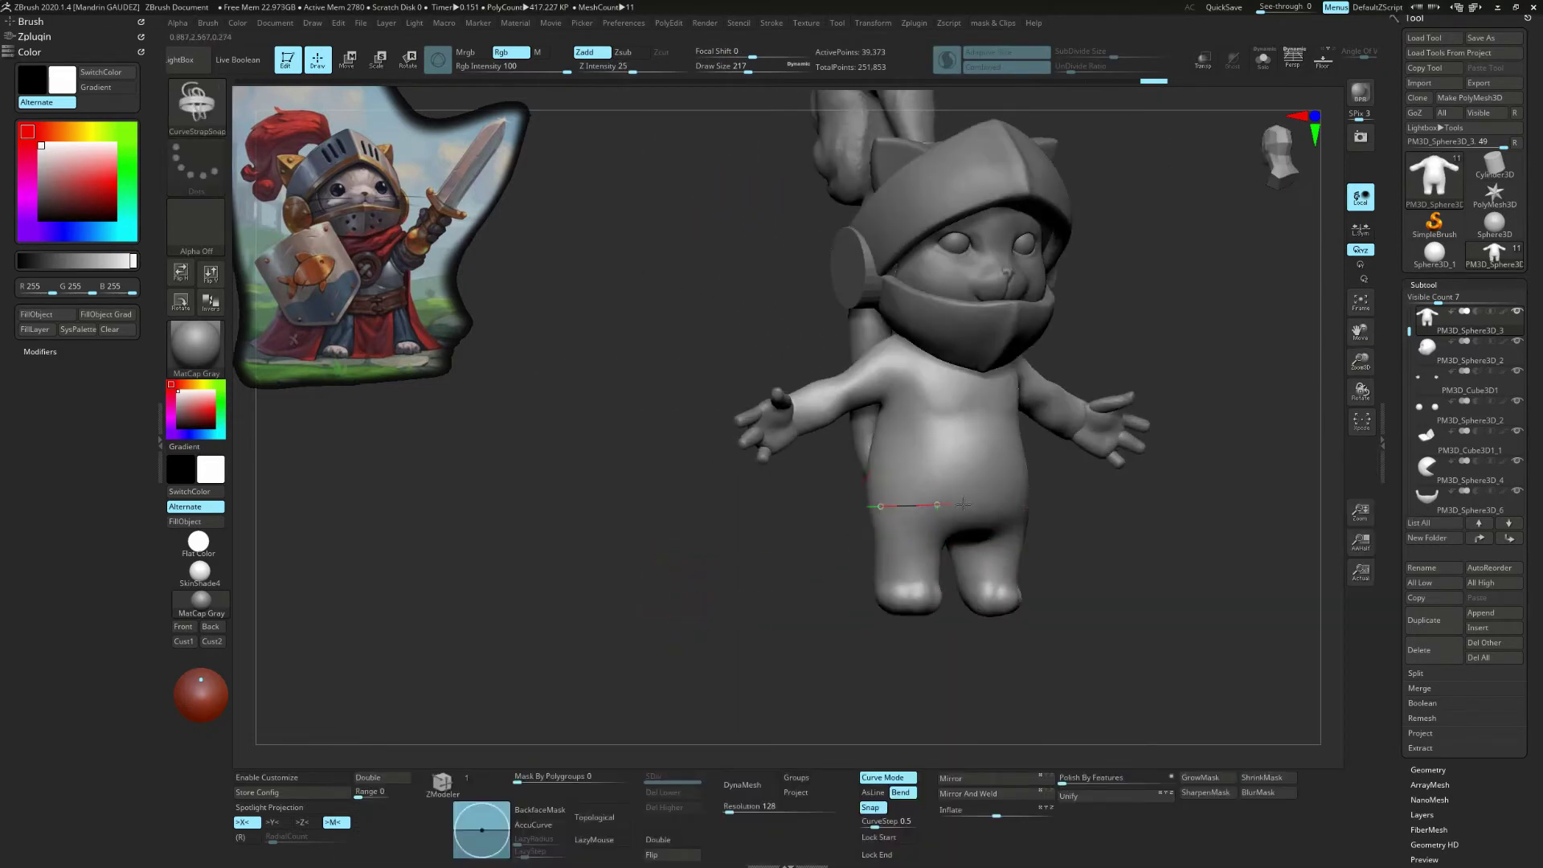
pyautogui.moveTo(902, 503); pyautogui.dragTo(1008, 500)
pyautogui.moveTo(1009, 500)
pyautogui.mouseDown(button='right')
pyautogui.moveTo(1147, 554)
pyautogui.moveTo(931, 494)
pyautogui.mouseUp(button='right')
pyautogui.moveTo(1088, 607); pyautogui.dragTo(962, 689, button='right')
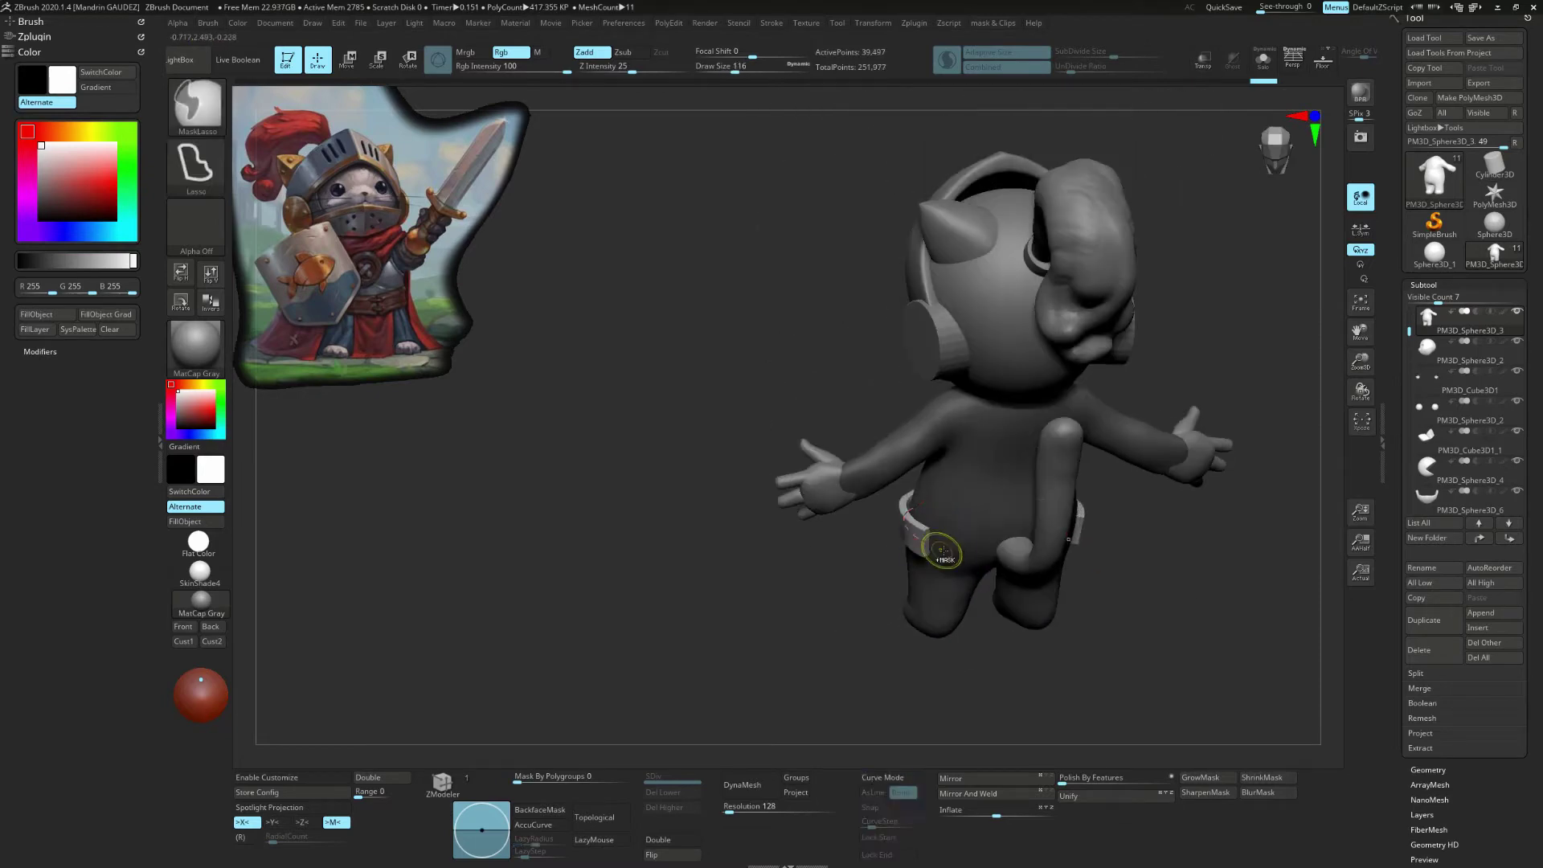
pyautogui.moveTo(988, 553)
pyautogui.mouseDown(button='right')
pyautogui.moveTo(974, 510)
pyautogui.moveTo(996, 531)
pyautogui.mouseUp(button='right')
# Step: Switch back to Move Topological and zoom in close on the torso
pyautogui.press('b')
pyautogui.press('m')
pyautogui.press('t')
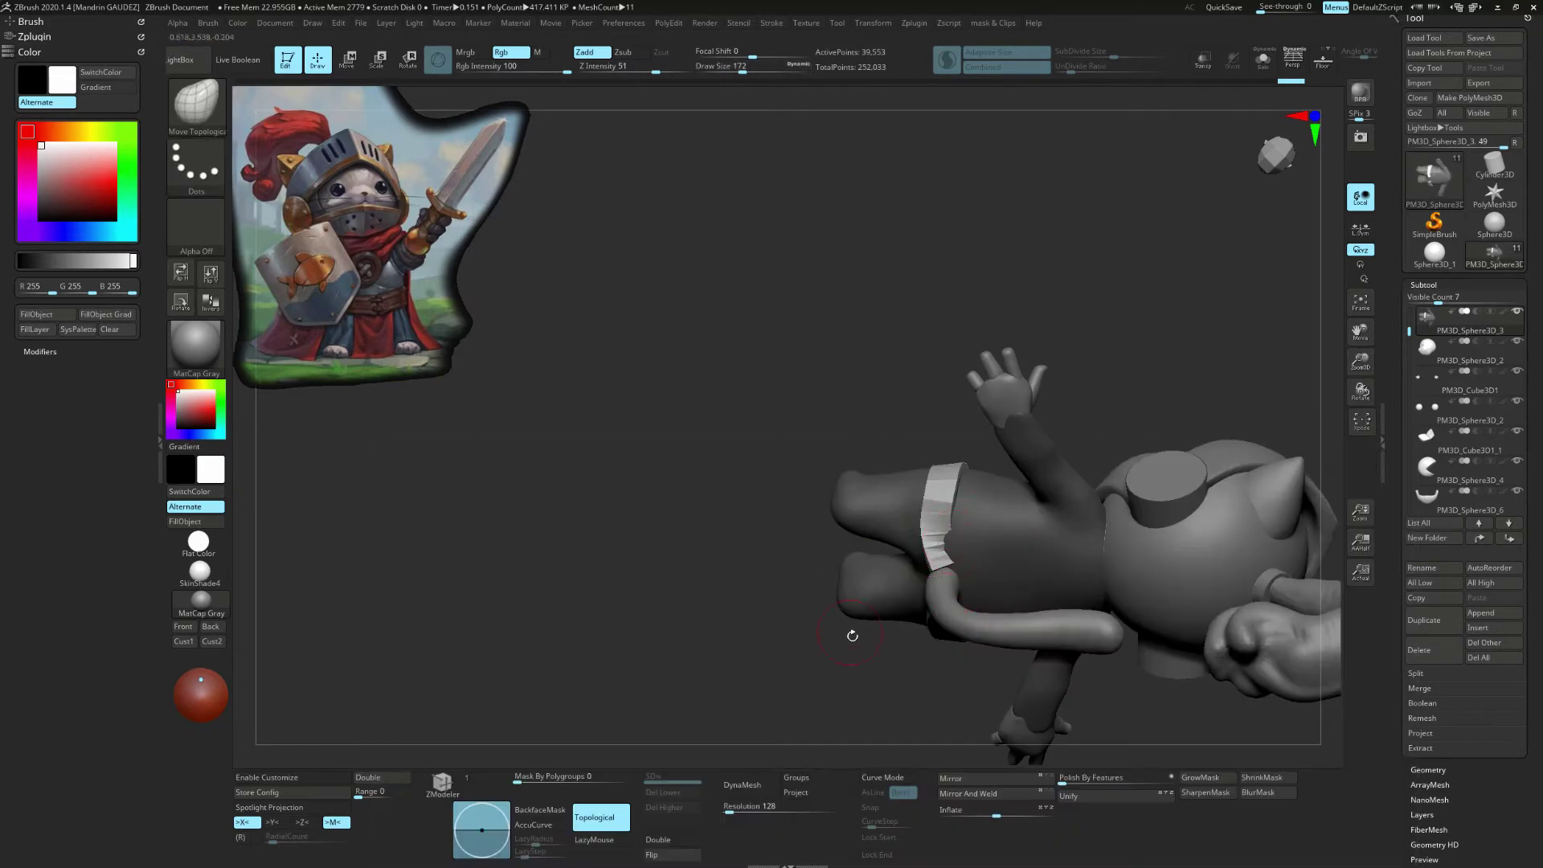
pyautogui.moveTo(850, 634); pyautogui.dragTo(932, 563, button='right')
pyautogui.moveTo(1360, 369); pyautogui.dragTo(1360, 305)
pyautogui.moveTo(924, 482)
pyautogui.mouseDown(button='right')
pyautogui.moveTo(969, 446)
pyautogui.moveTo(996, 514)
pyautogui.mouseUp(button='right')
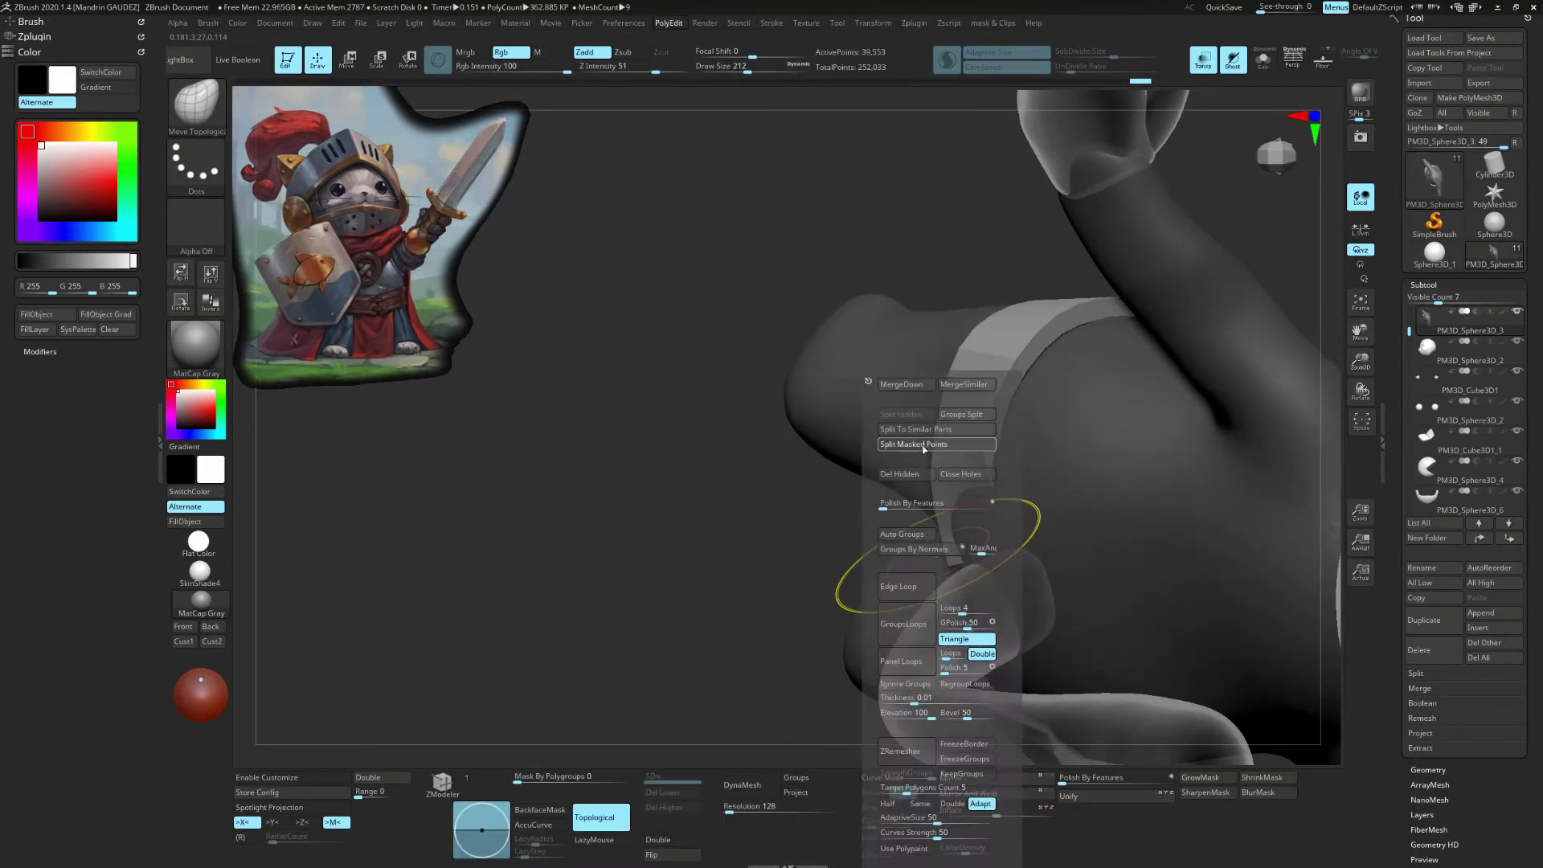
# Step: Select the band part and orbit around it to inspect the belt from several angles
pyautogui.keyDown('alt'); pyautogui.click(1004, 535); pyautogui.keyUp('alt')
pyautogui.moveTo(969, 457)
pyautogui.mouseDown(button='right')
pyautogui.moveTo(1057, 197)
pyautogui.moveTo(1034, 379)
pyautogui.moveTo(965, 362)
pyautogui.moveTo(851, 369)
pyautogui.moveTo(726, 479)
pyautogui.mouseUp(button='right')
pyautogui.moveTo(1029, 487)
pyautogui.mouseDown(button='right')
pyautogui.moveTo(1078, 552)
pyautogui.moveTo(1165, 591)
pyautogui.mouseUp(button='right')
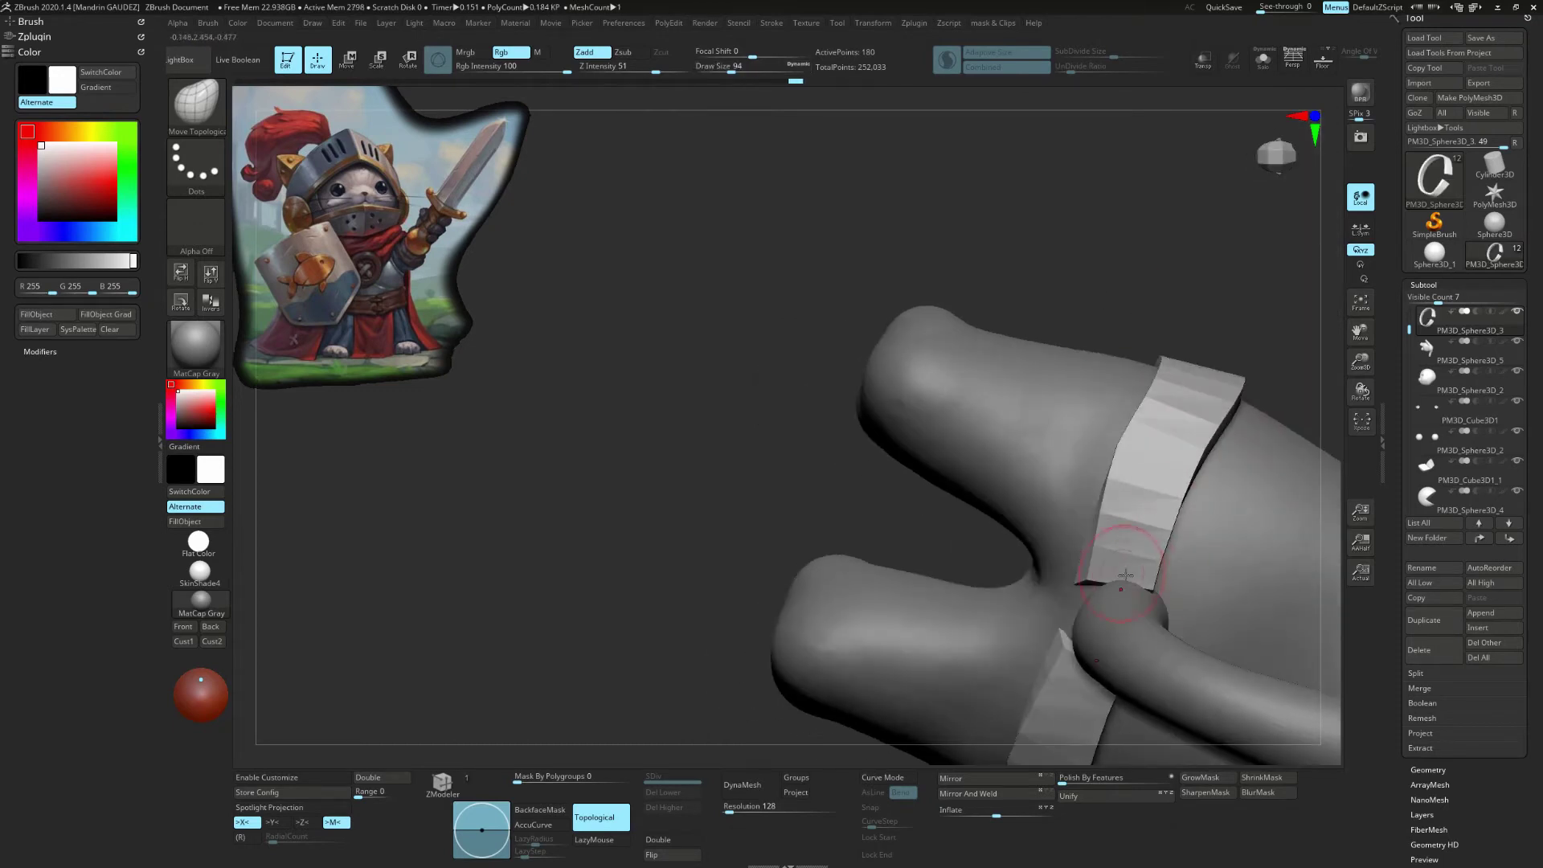
pyautogui.moveTo(1079, 548); pyautogui.dragTo(1176, 503, button='right')
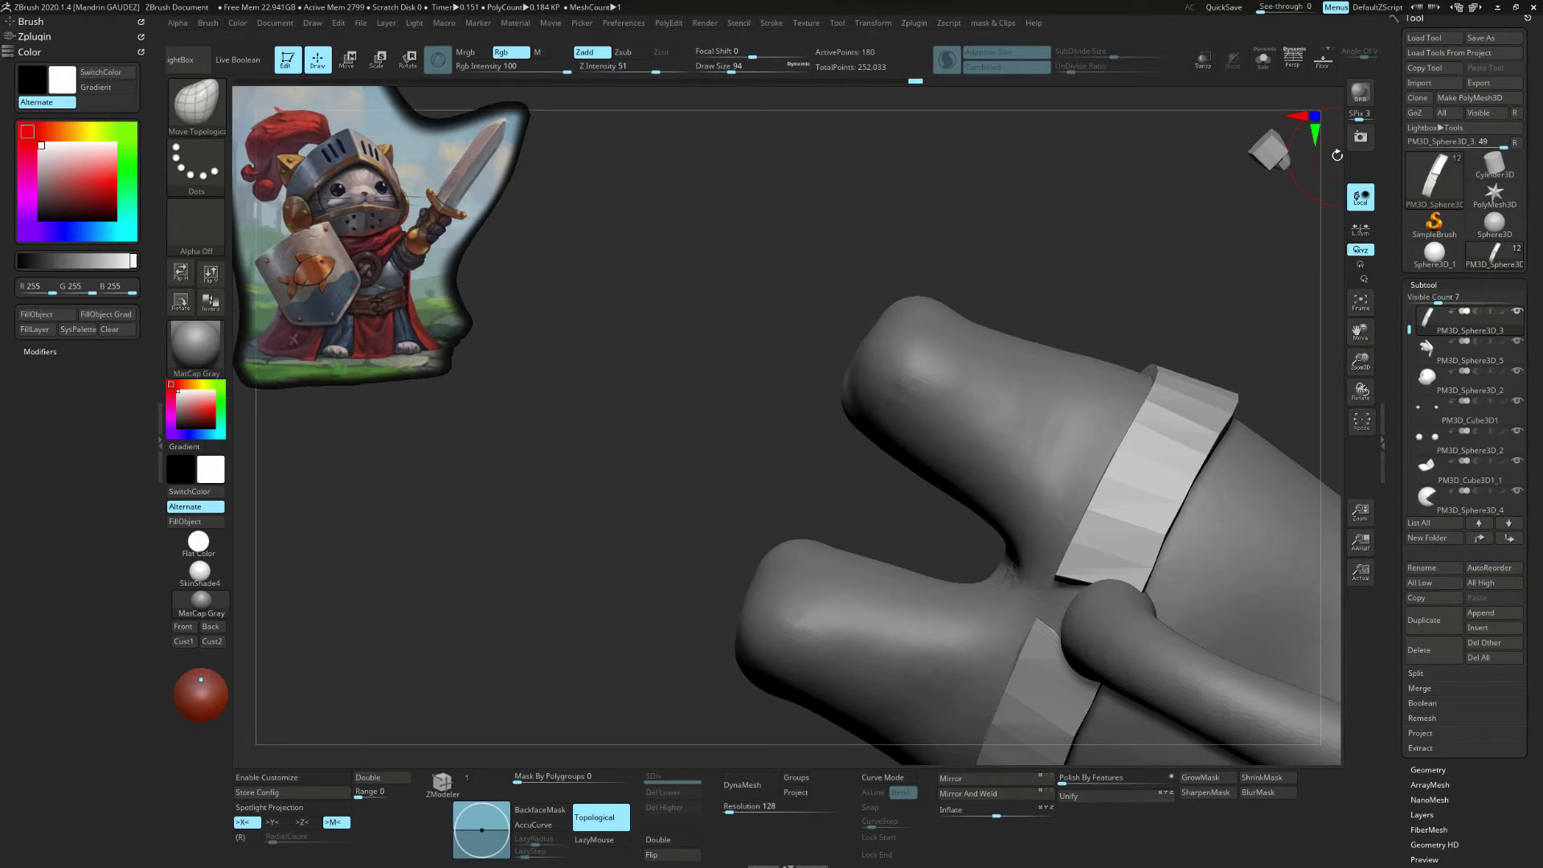
pyautogui.moveTo(655, 544); pyautogui.dragTo(1032, 354)
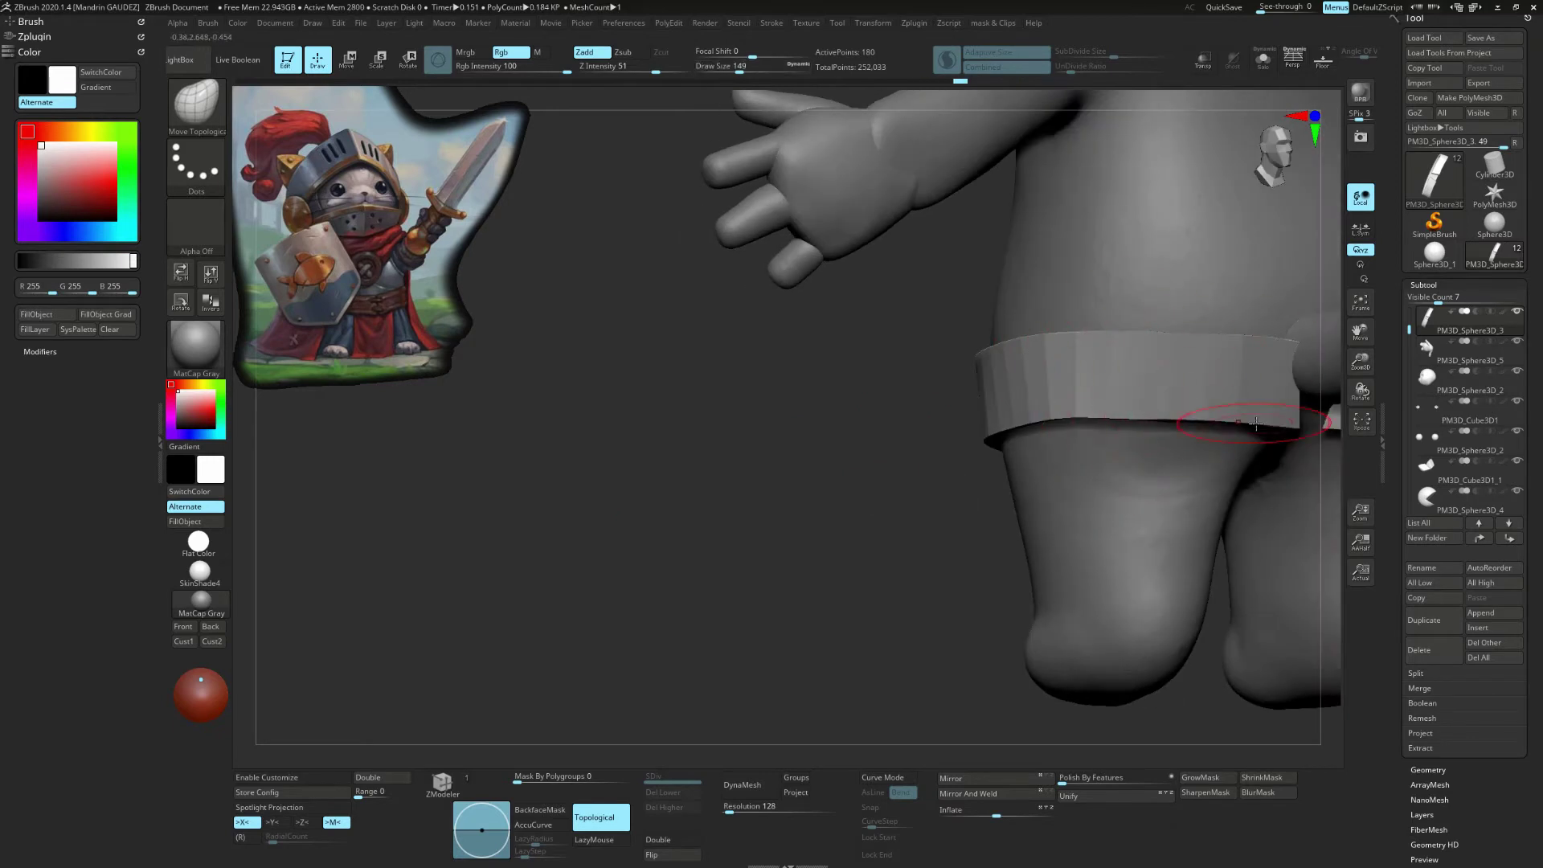
pyautogui.moveTo(1034, 408)
pyautogui.mouseDown()
pyautogui.moveTo(932, 359)
pyautogui.moveTo(1140, 434)
pyautogui.moveTo(1242, 506)
pyautogui.mouseUp()
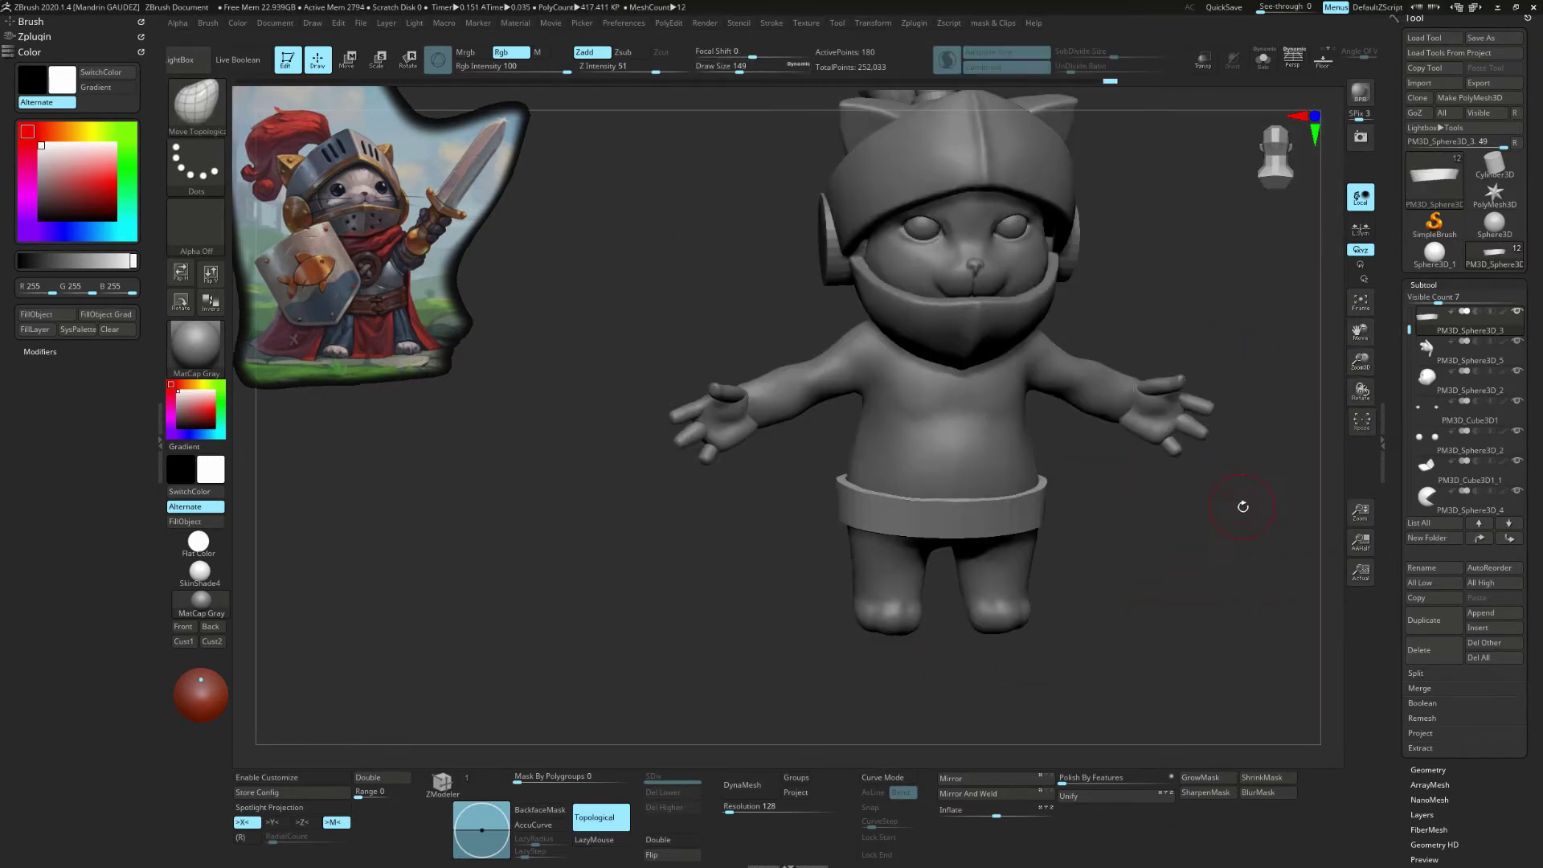
# Step: Insert a Sphere3D, then shrink, place and tilt it on the shoulder with the mirrored gizmo
pyautogui.click(1481, 628)
pyautogui.click(999, 610)
pyautogui.press('w')
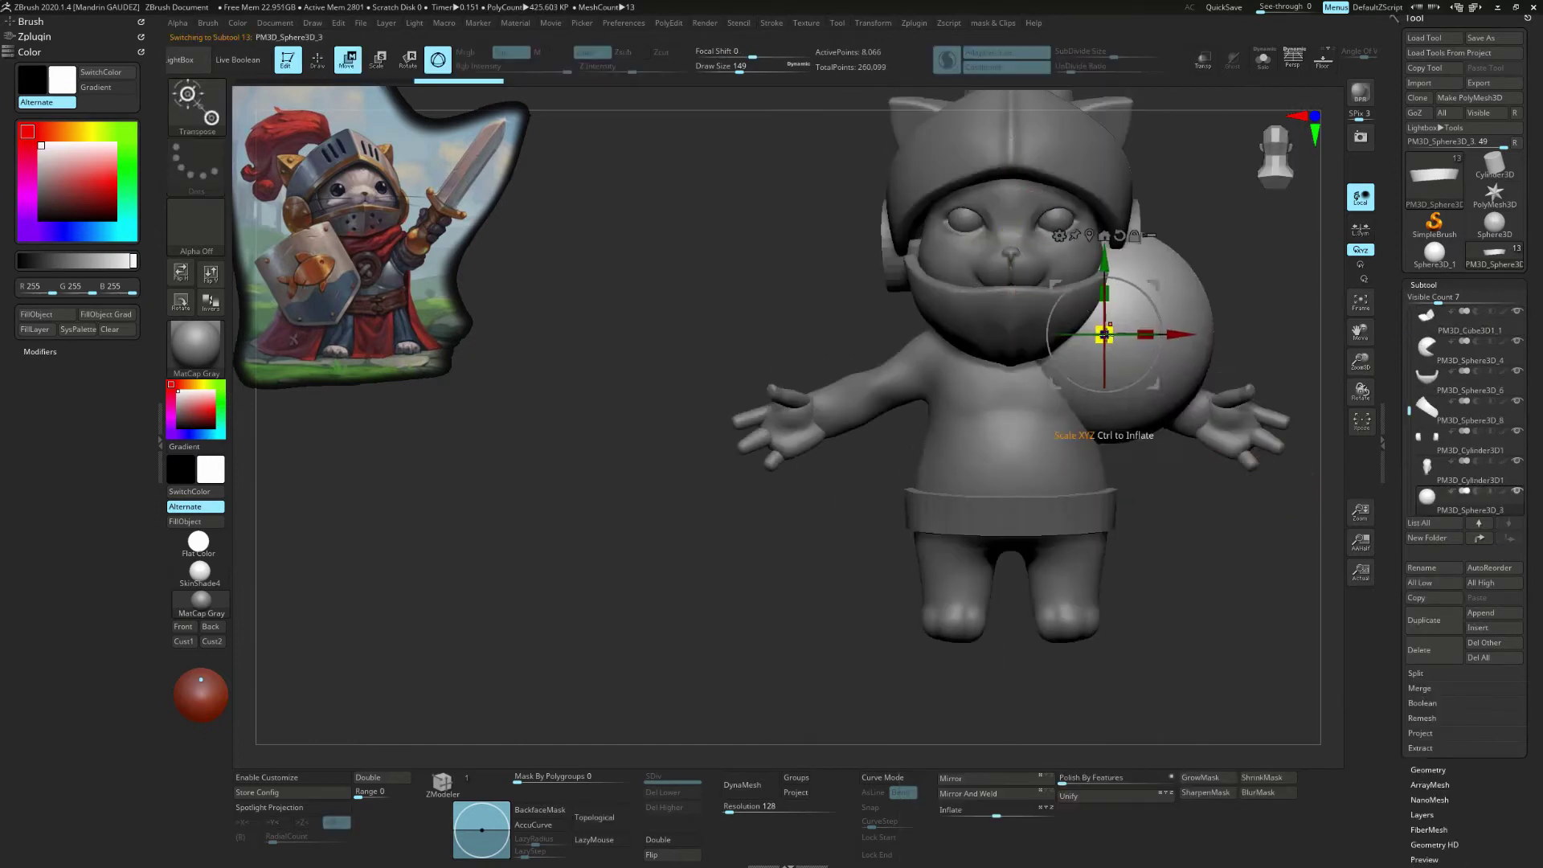
pyautogui.moveTo(1104, 334); pyautogui.dragTo(1086, 354)
pyautogui.moveTo(1222, 362); pyautogui.dragTo(1203, 346)
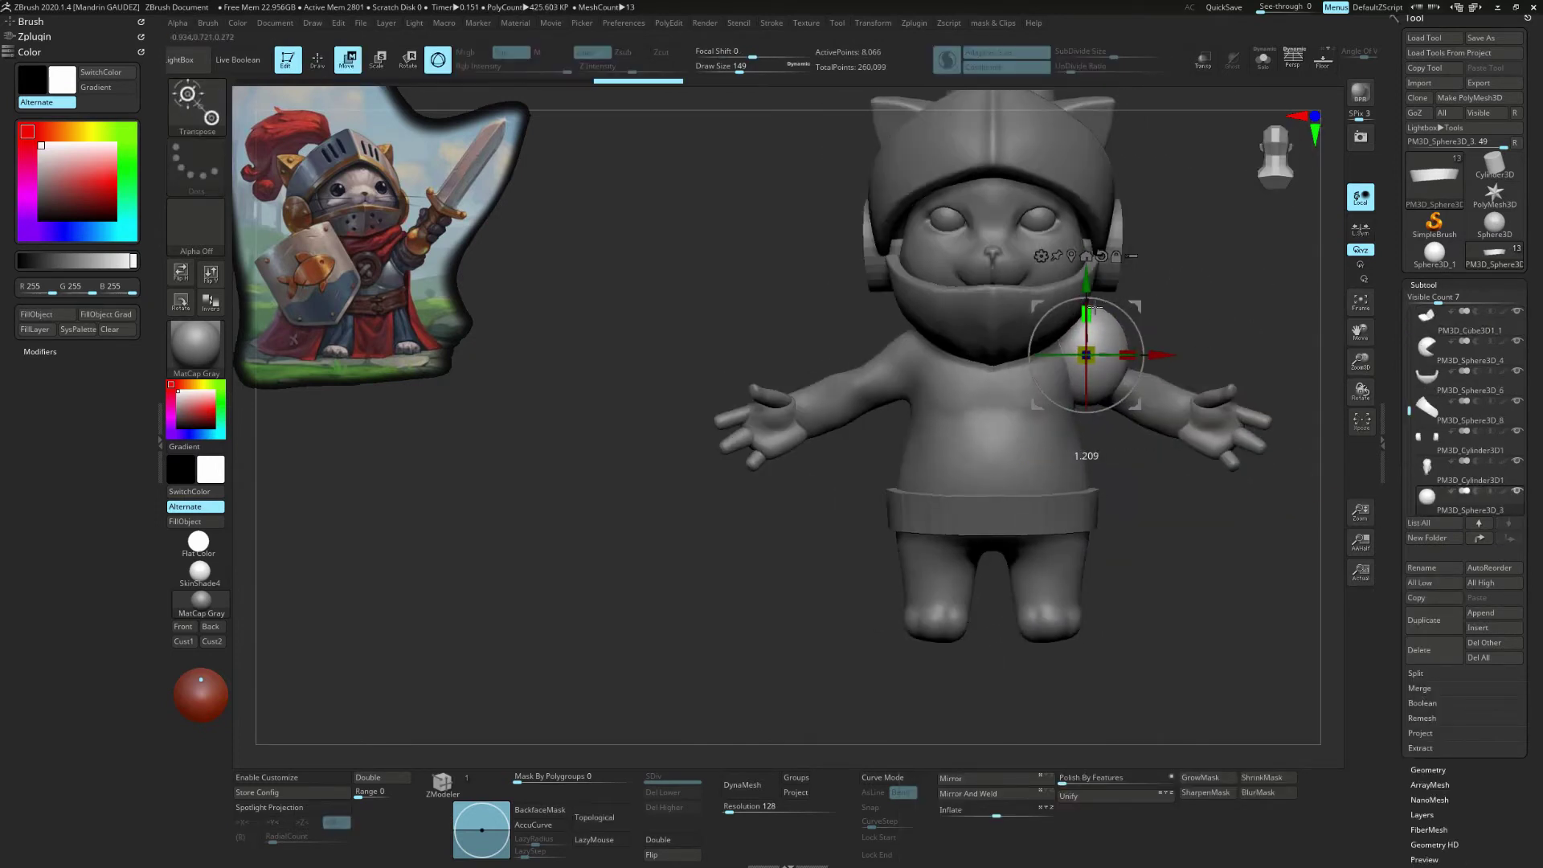
pyautogui.moveTo(1189, 562)
pyautogui.mouseDown()
pyautogui.moveTo(1270, 562)
pyautogui.moveTo(1165, 598)
pyautogui.mouseUp()
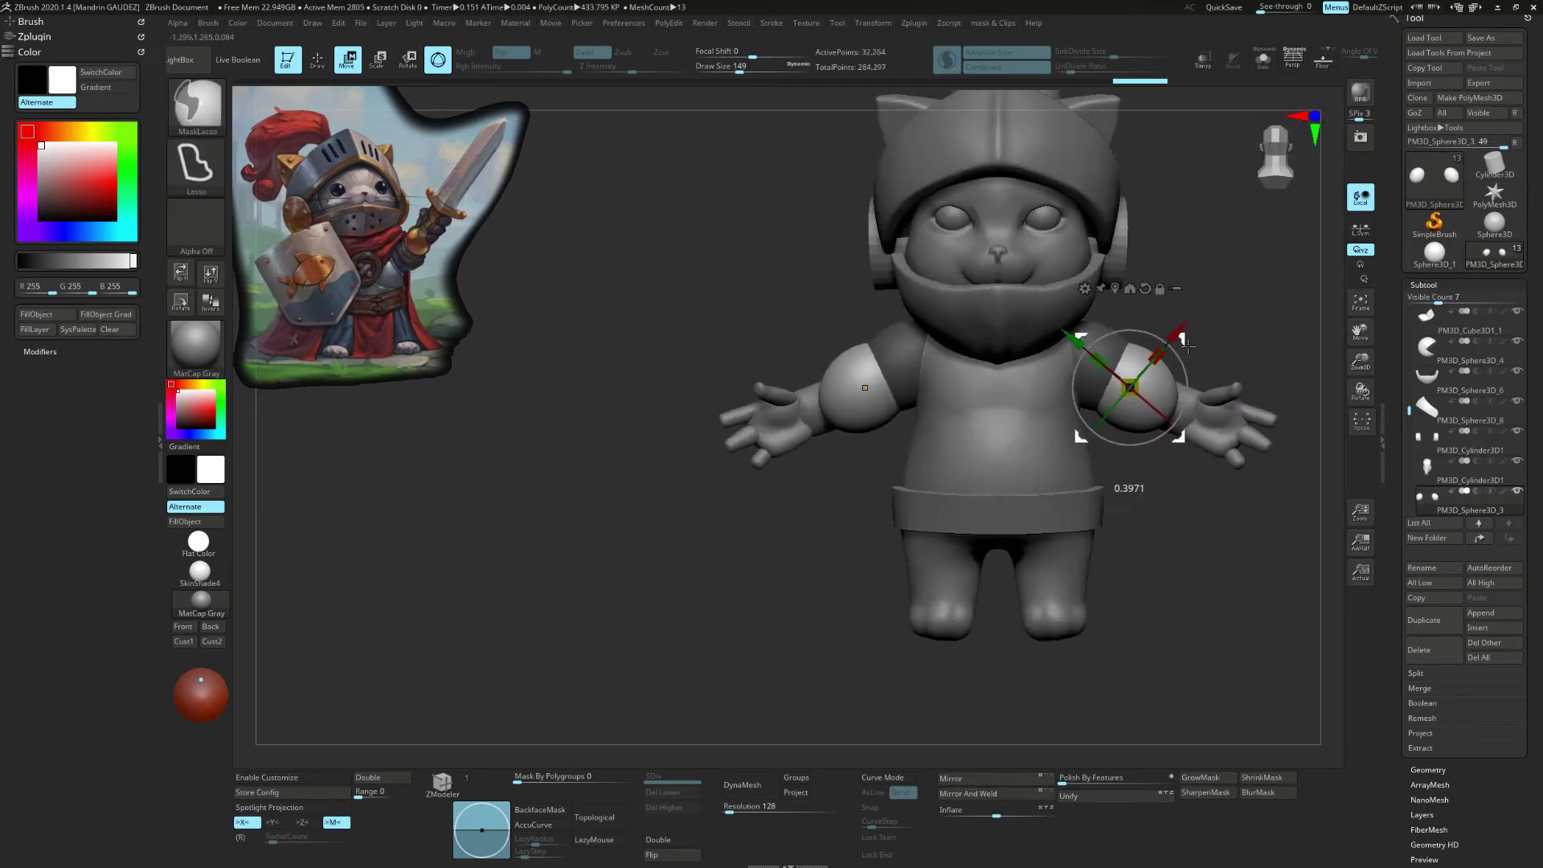
pyautogui.moveTo(1126, 386); pyautogui.dragTo(1155, 418)
pyautogui.moveTo(1189, 563)
pyautogui.mouseDown()
pyautogui.moveTo(1270, 563)
pyautogui.moveTo(1166, 599)
pyautogui.moveTo(1181, 578)
pyautogui.mouseUp()
# Step: Trim the shoulder sphere flat with a ClipCurve cut in Solo mode
pyautogui.moveTo(1253, 514)
pyautogui.mouseDown()
pyautogui.moveTo(1292, 436)
pyautogui.moveTo(1169, 320)
pyautogui.mouseUp()
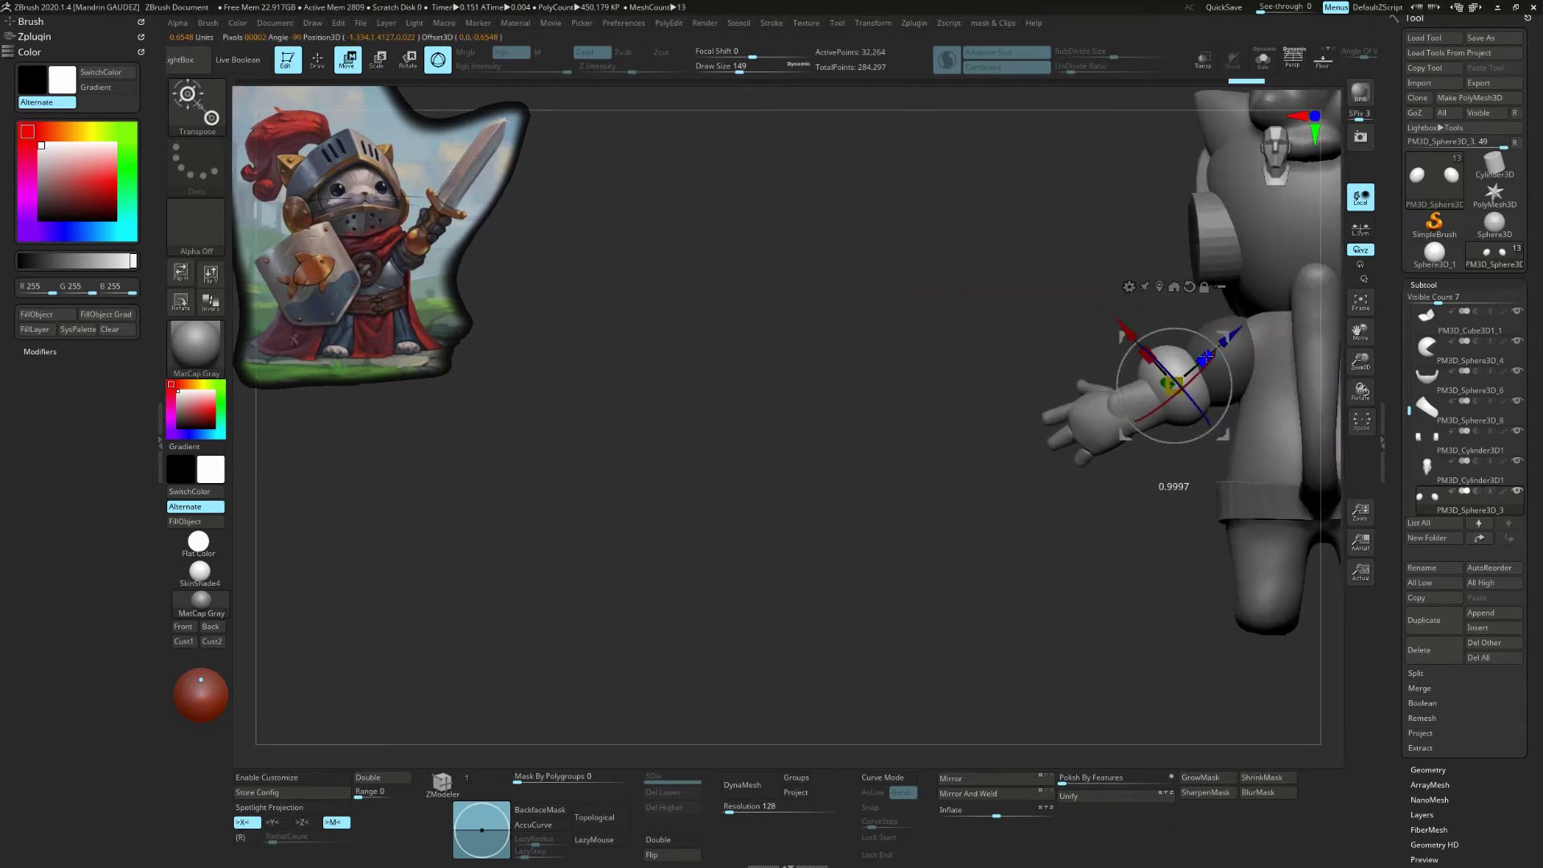
pyautogui.moveTo(1207, 535)
pyautogui.mouseDown()
pyautogui.moveTo(1084, 595)
pyautogui.moveTo(1004, 522)
pyautogui.mouseUp()
pyautogui.click(1262, 59)
pyautogui.keyDown('ctrl'); pyautogui.keyDown('shift'); pyautogui.moveTo(1131, 557); pyautogui.dragTo(1189, 207); pyautogui.keyUp('shift'); pyautogui.keyUp('ctrl')
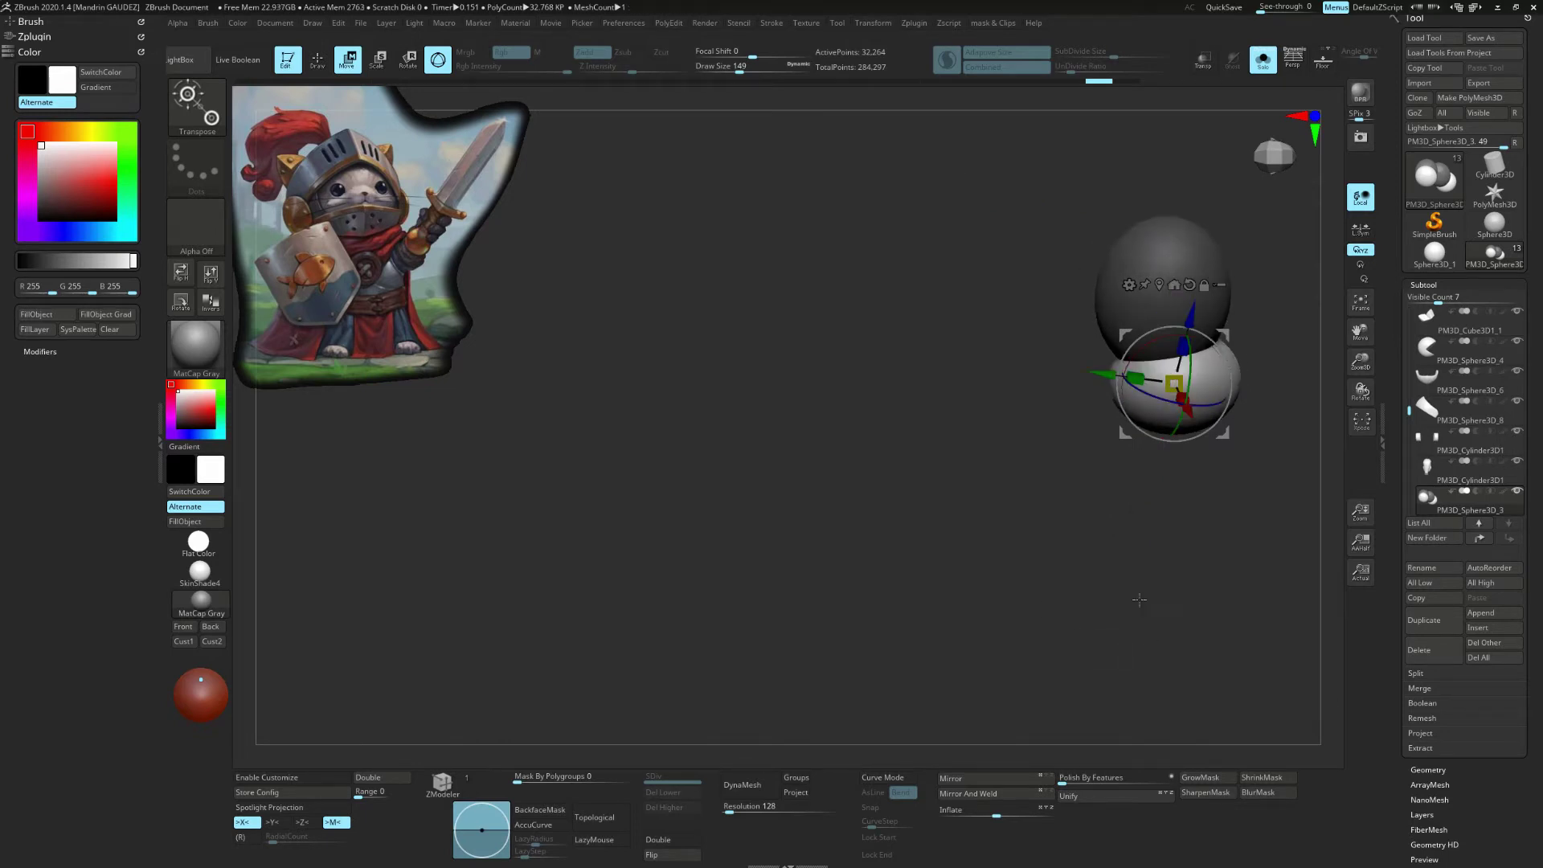
pyautogui.keyDown('shift'); pyautogui.moveTo(1131, 587); pyautogui.dragTo(1058, 546); pyautogui.keyUp('shift')
pyautogui.keyDown('ctrl'); pyautogui.keyDown('shift'); pyautogui.moveTo(1162, 455); pyautogui.dragTo(1129, 575); pyautogui.keyUp('shift'); pyautogui.keyUp('ctrl')
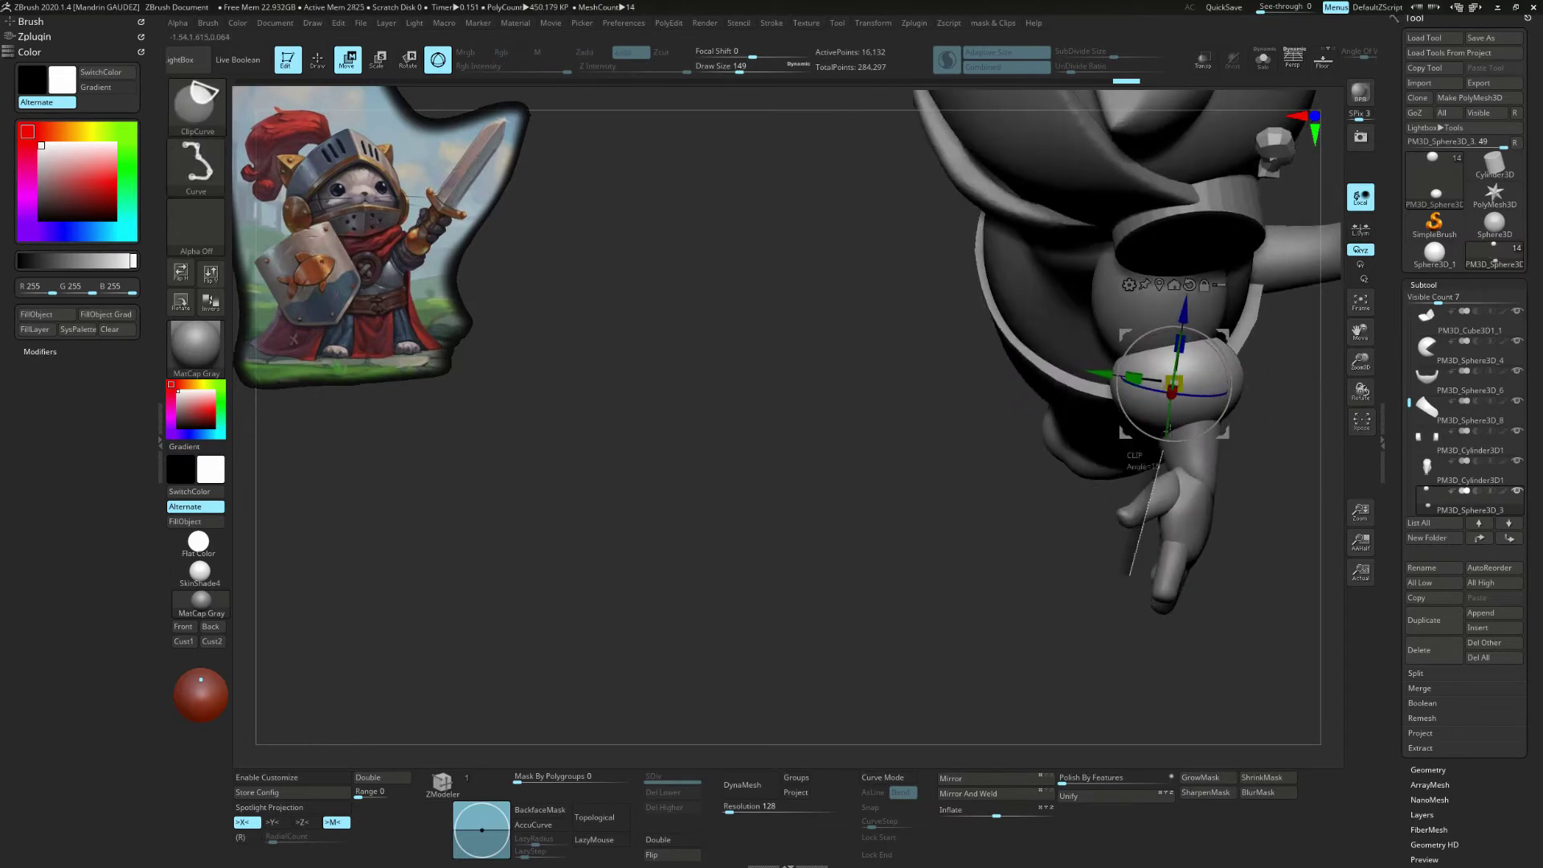
pyautogui.moveTo(980, 499); pyautogui.dragTo(1246, 339)
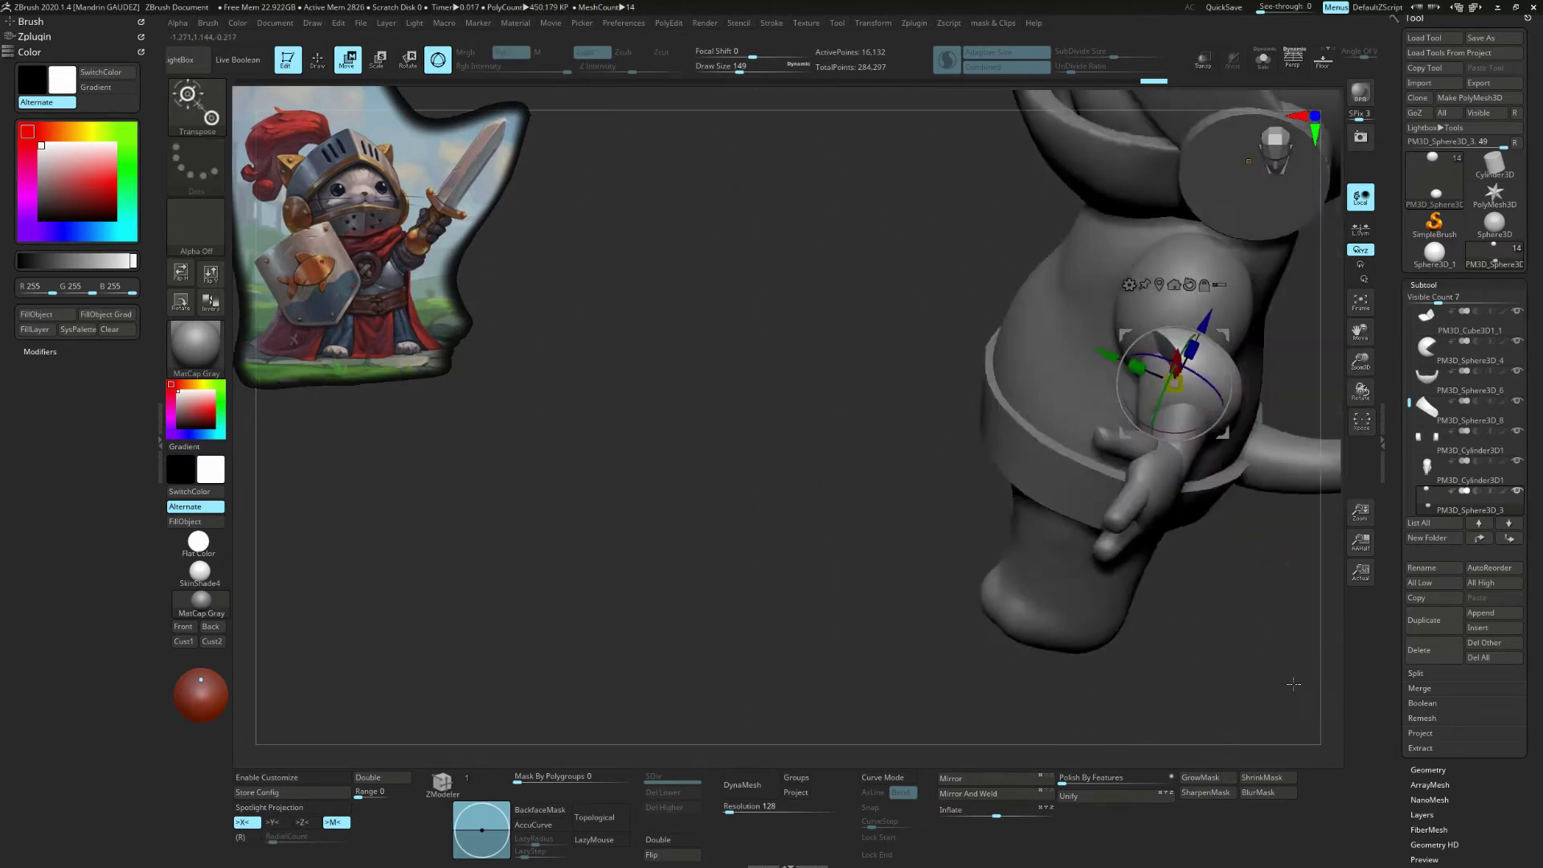
# Step: Toggle Solo, try another clipping brush, and zoom onto the arm and shoulder pad
pyautogui.click(1262, 60)
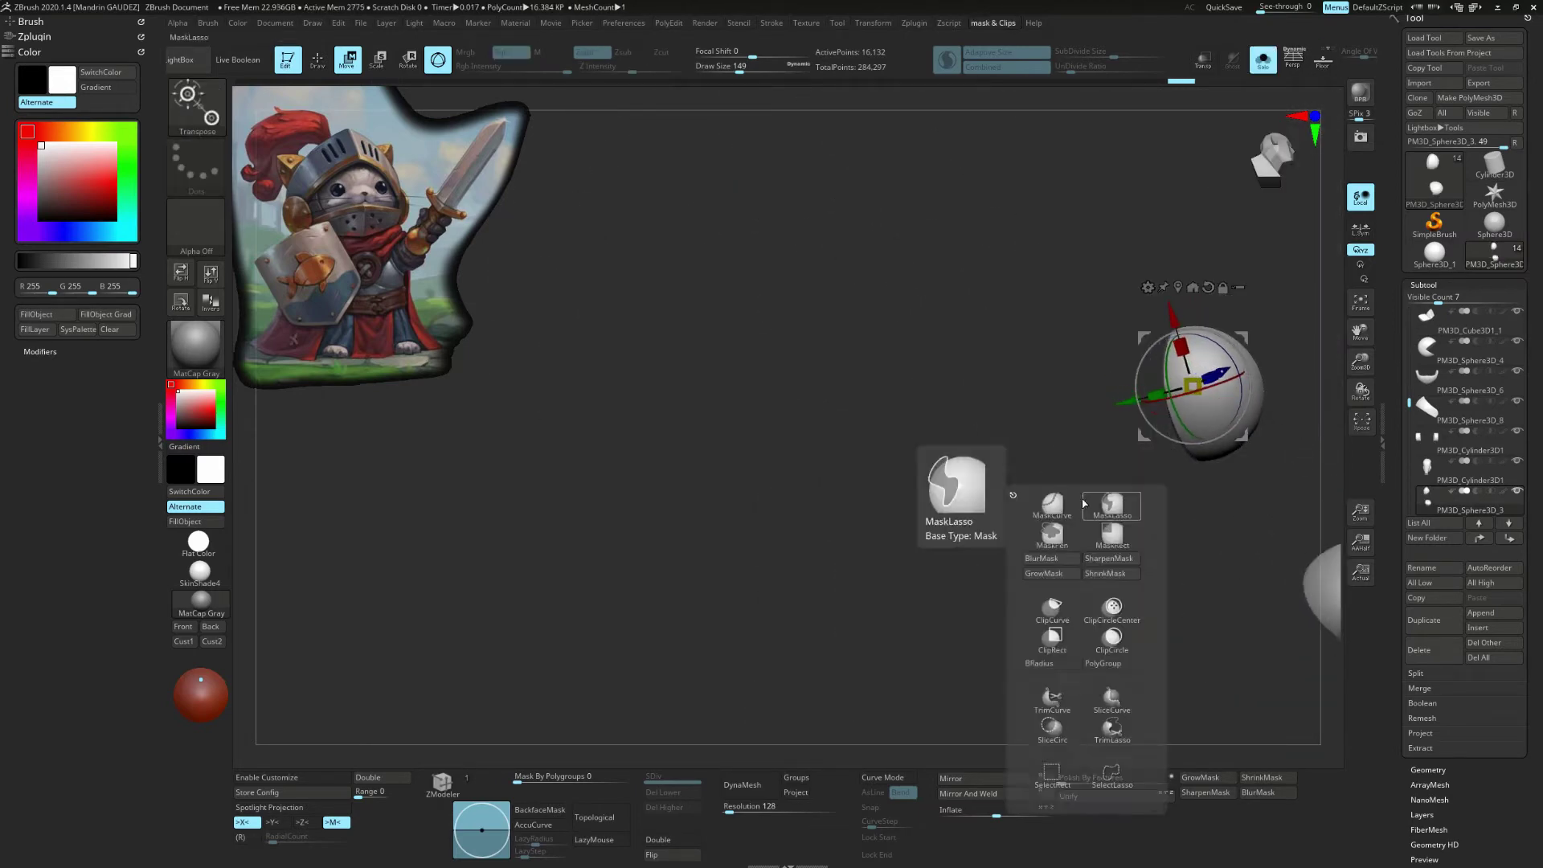
pyautogui.click(1054, 546)
pyautogui.click(1263, 59)
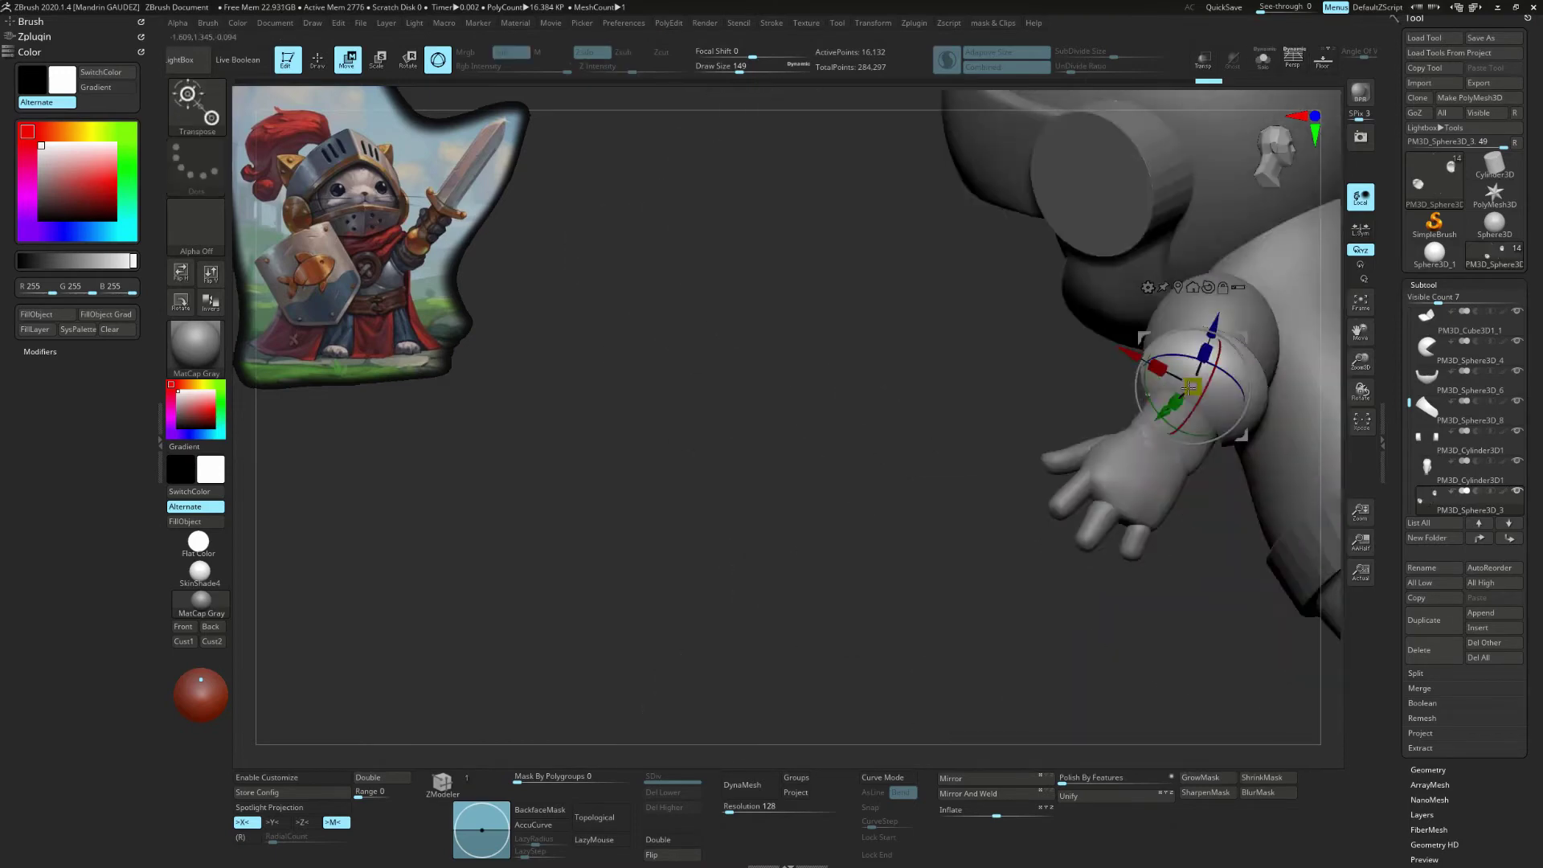
pyautogui.moveTo(1165, 498); pyautogui.dragTo(1322, 311)
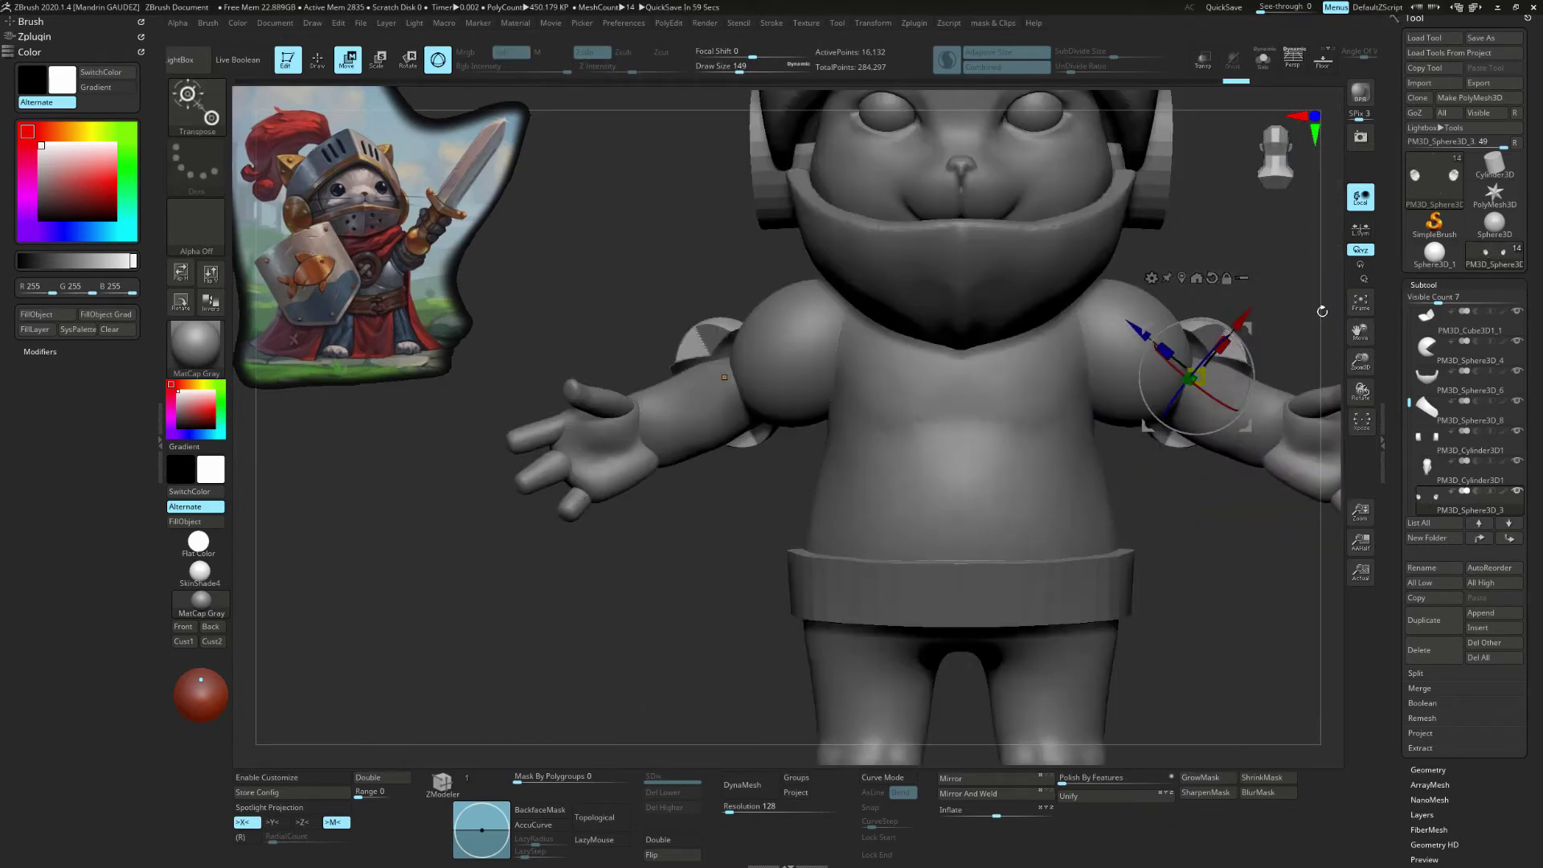
pyautogui.keyDown('alt'); pyautogui.click(1088, 428); pyautogui.keyUp('alt')
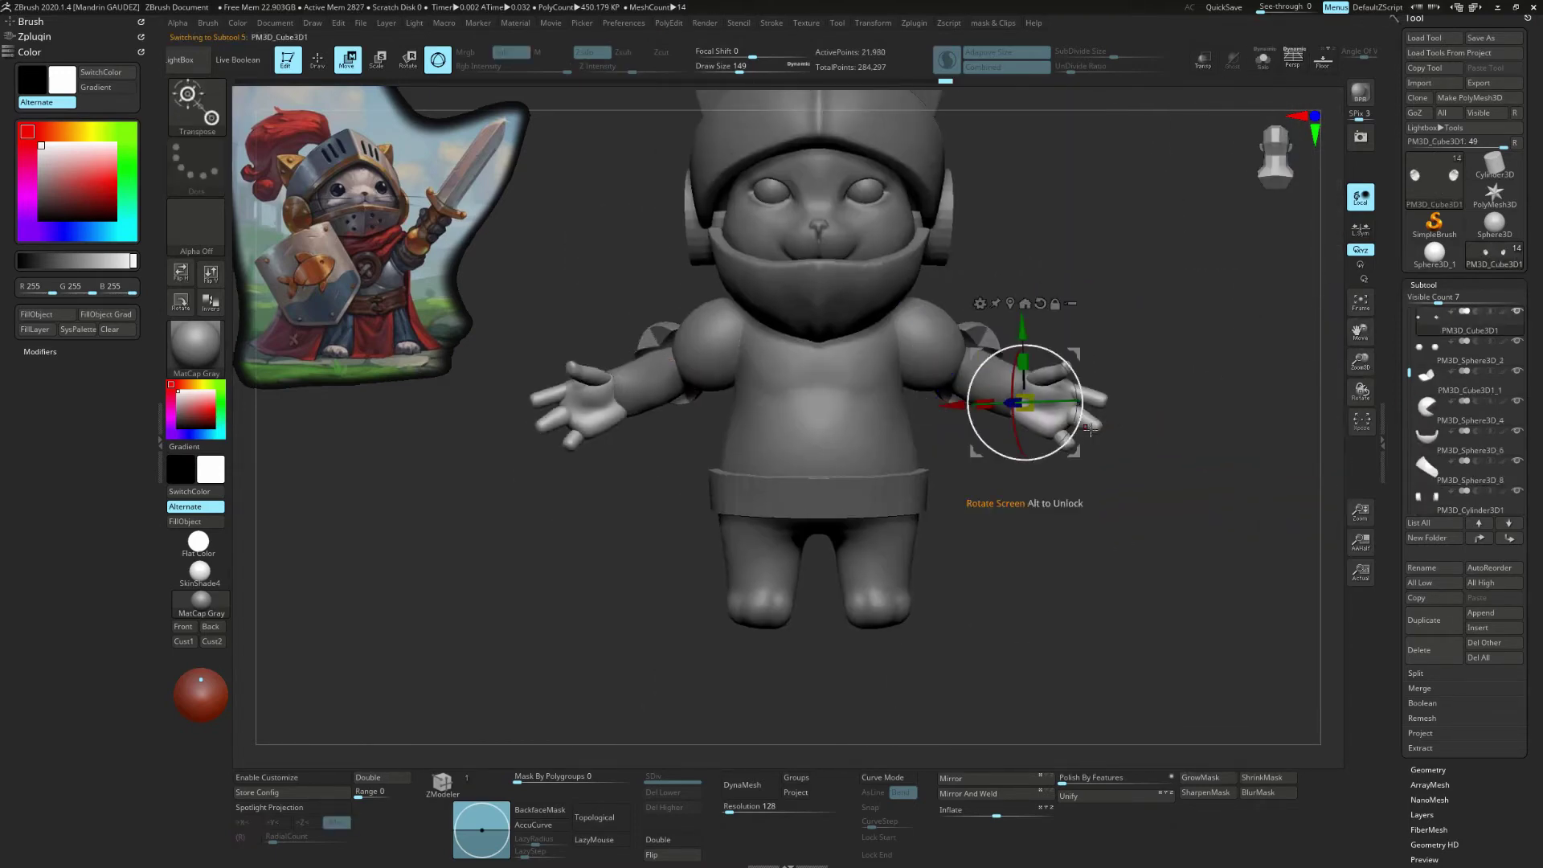
# Step: Append a Cylinder3D and move it onto the right wrist as a cuff
pyautogui.click(1492, 615)
pyautogui.click(948, 607)
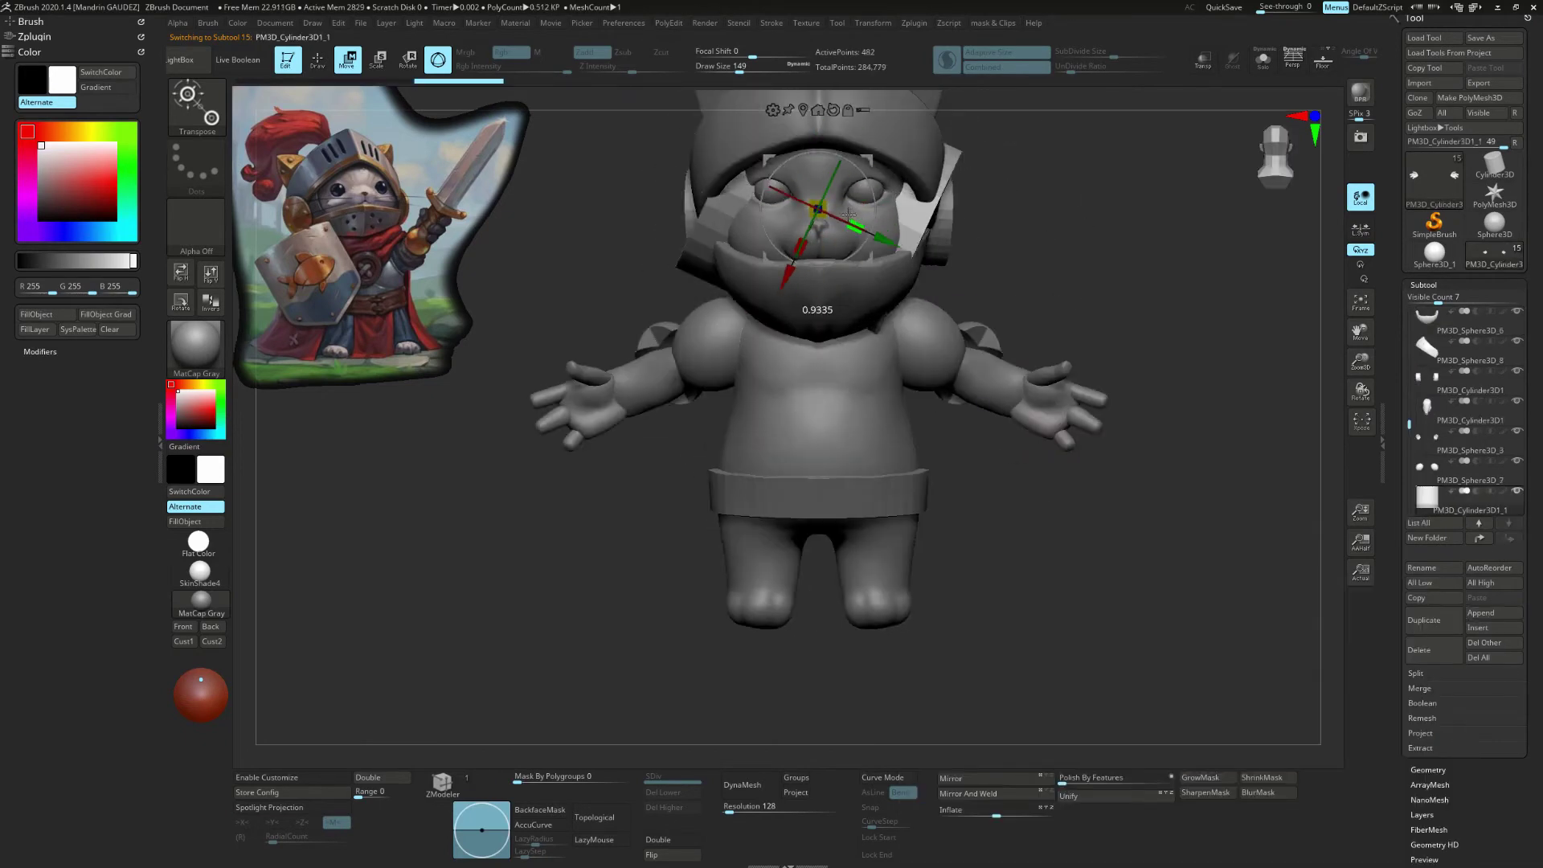
pyautogui.moveTo(817, 209); pyautogui.dragTo(1036, 337)
pyautogui.moveTo(1056, 160); pyautogui.dragTo(1055, 316)
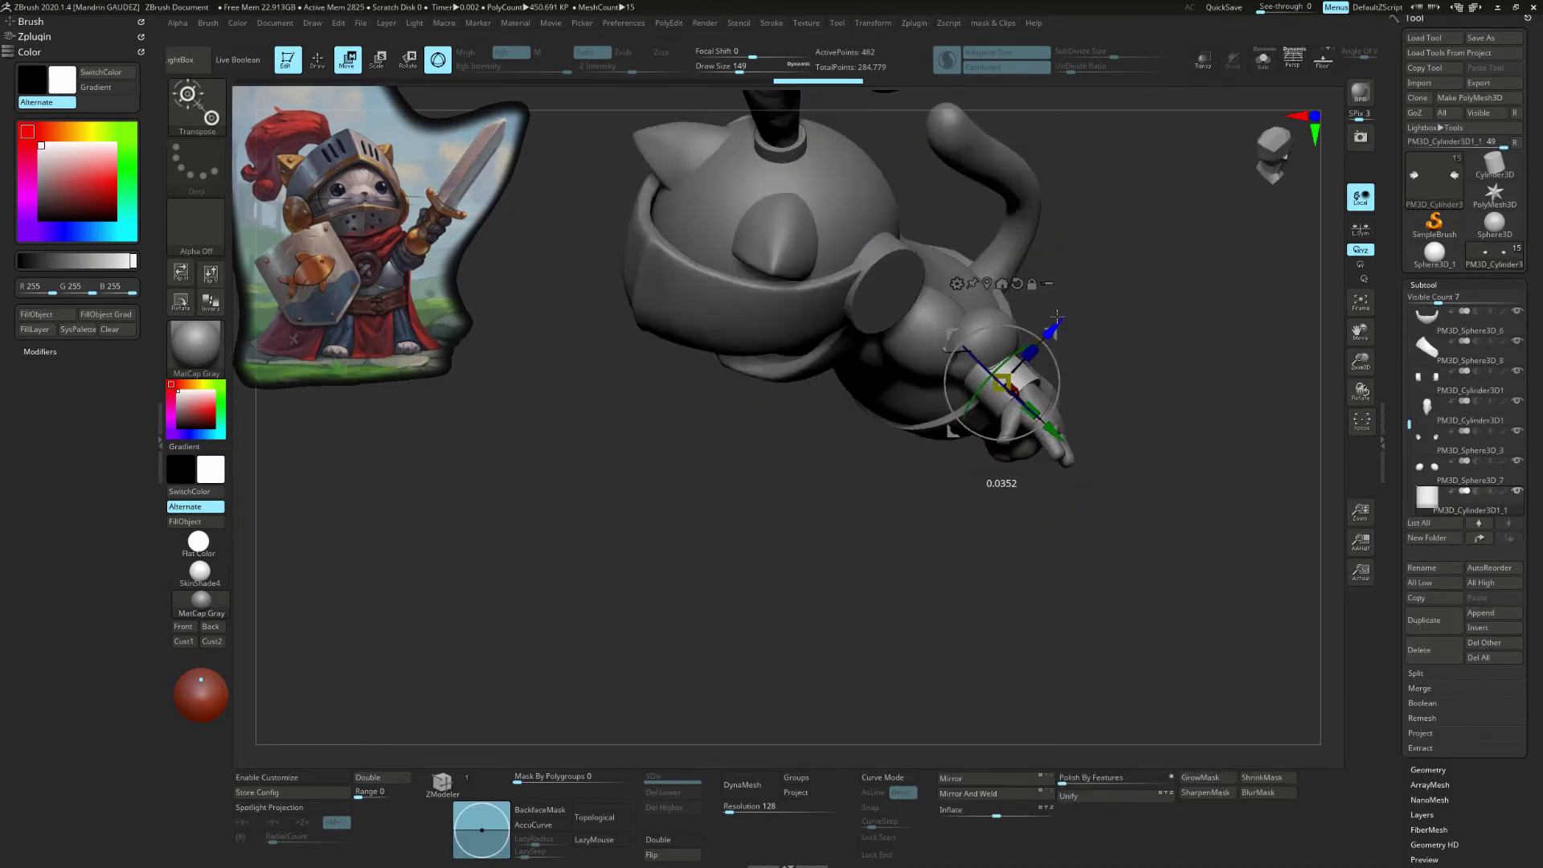
pyautogui.press('f')
pyautogui.press('q')
# Step: Inspect the cuff around the arm, then select the hand and MergeDown the cuff into it
pyautogui.moveTo(1102, 375)
pyautogui.mouseDown()
pyautogui.moveTo(1020, 440)
pyautogui.moveTo(1145, 383)
pyautogui.moveTo(1105, 436)
pyautogui.moveTo(1037, 321)
pyautogui.mouseUp()
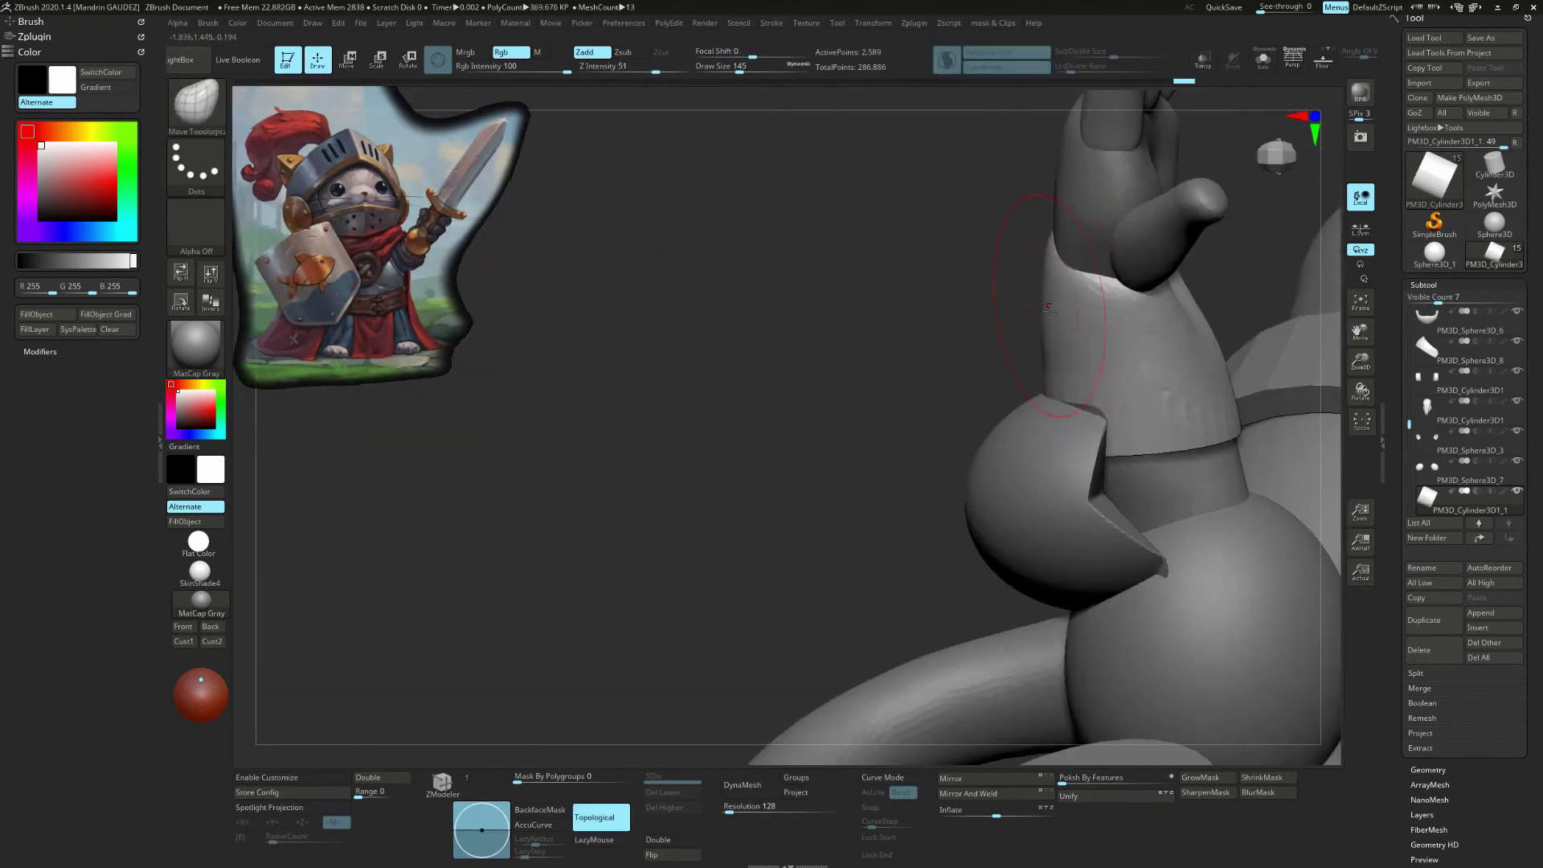
pyautogui.moveTo(1037, 320); pyautogui.dragTo(1348, 416)
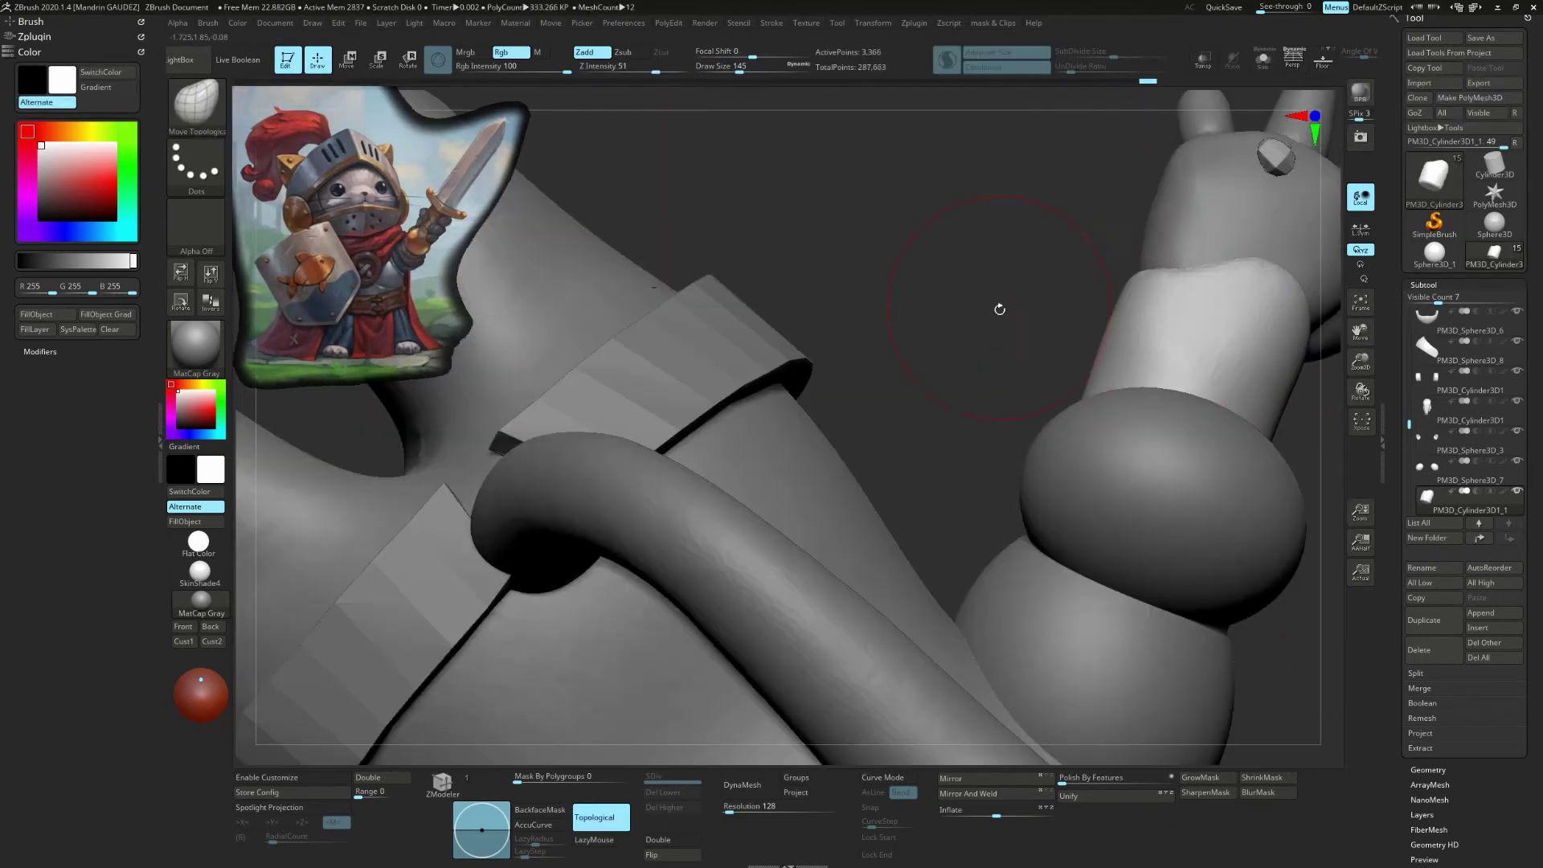
pyautogui.moveTo(1049, 352)
pyautogui.mouseDown()
pyautogui.moveTo(929, 420)
pyautogui.moveTo(987, 660)
pyautogui.mouseUp()
pyautogui.scroll(5, 1116, 426)
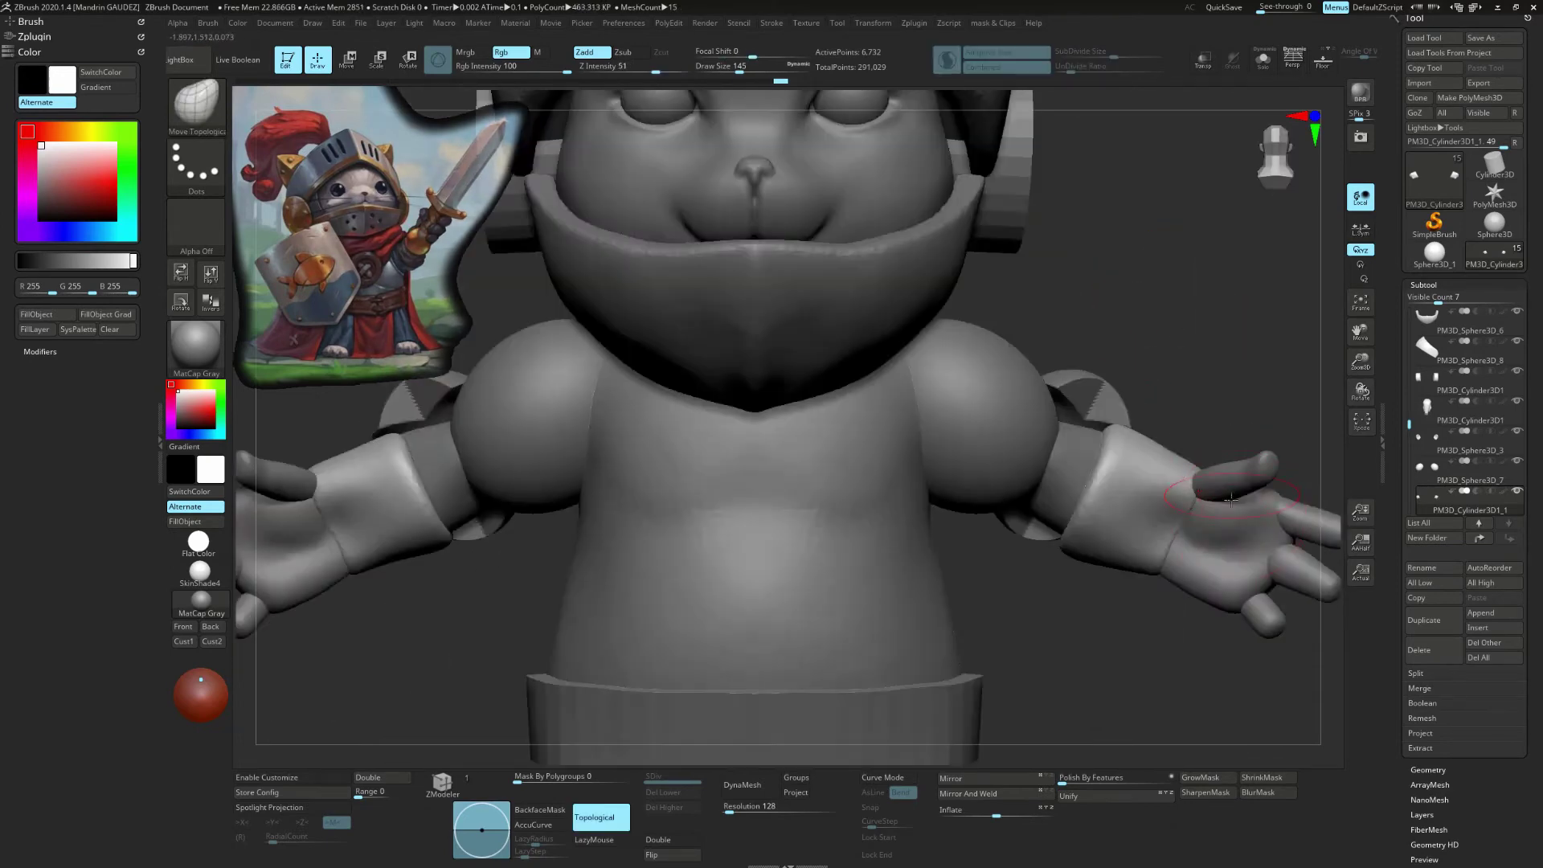
pyautogui.keyDown('alt'); pyautogui.click(1223, 511); pyautogui.keyUp('alt')
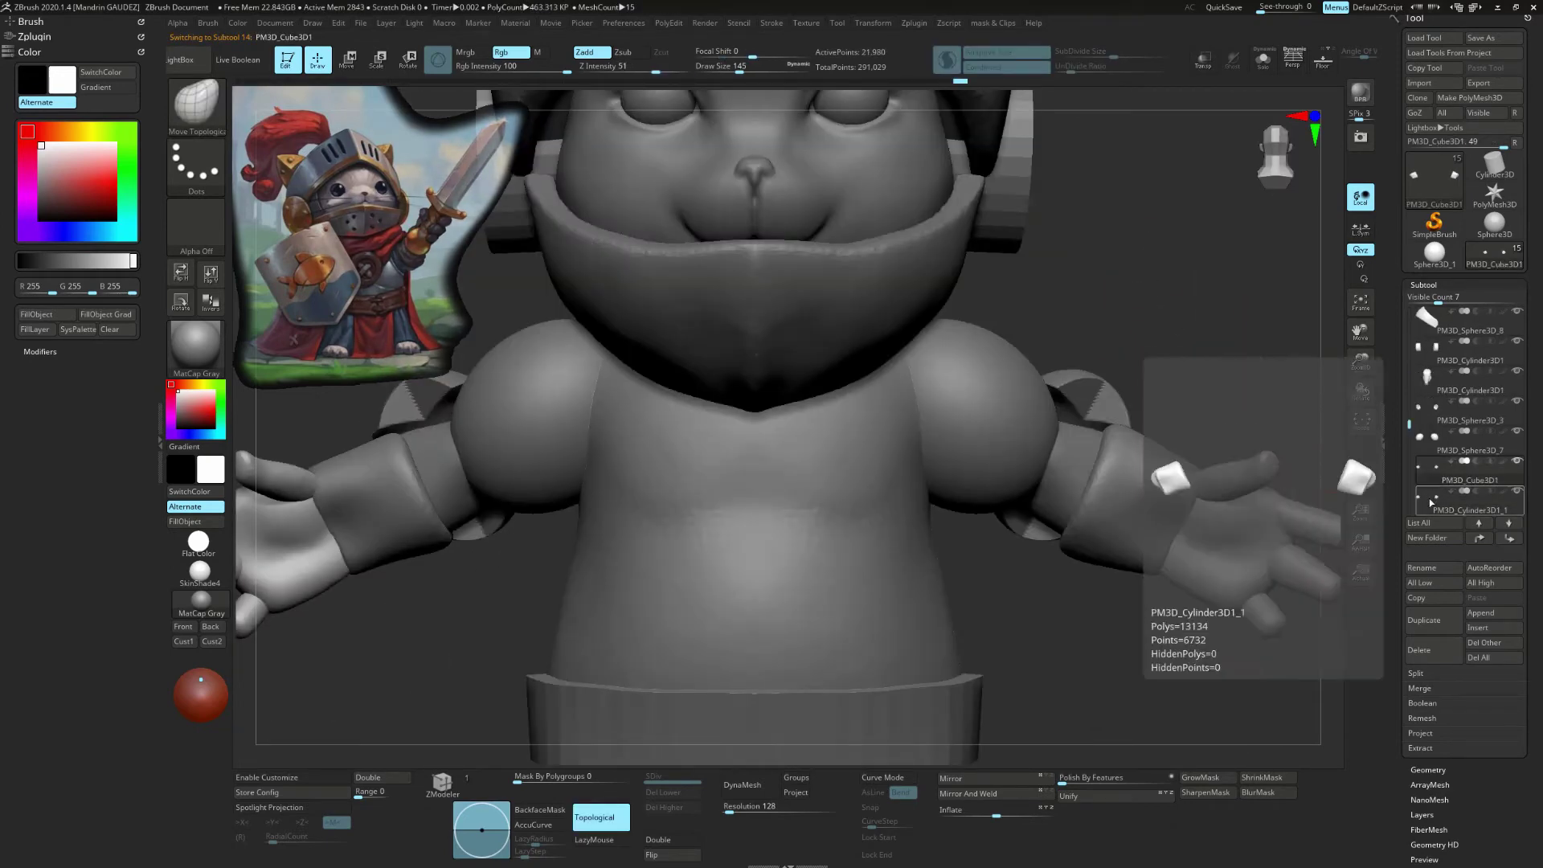
pyautogui.click(1068, 382)
# Step: Orbit around the hands and cuffs and switch to the Move Topological brush
pyautogui.moveTo(1212, 351); pyautogui.dragTo(1269, 313)
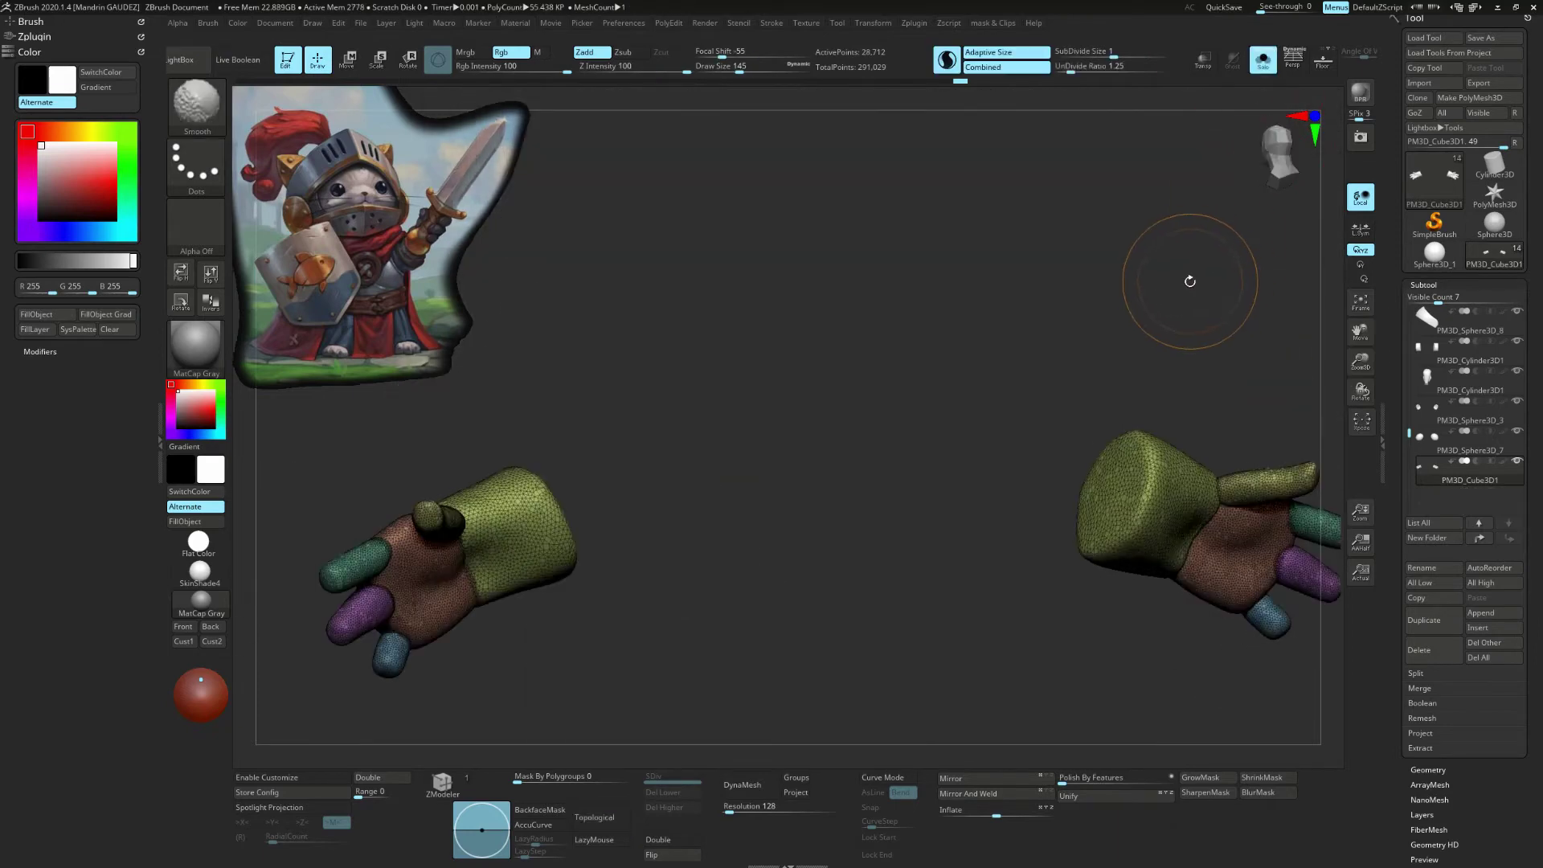
pyautogui.press('b')
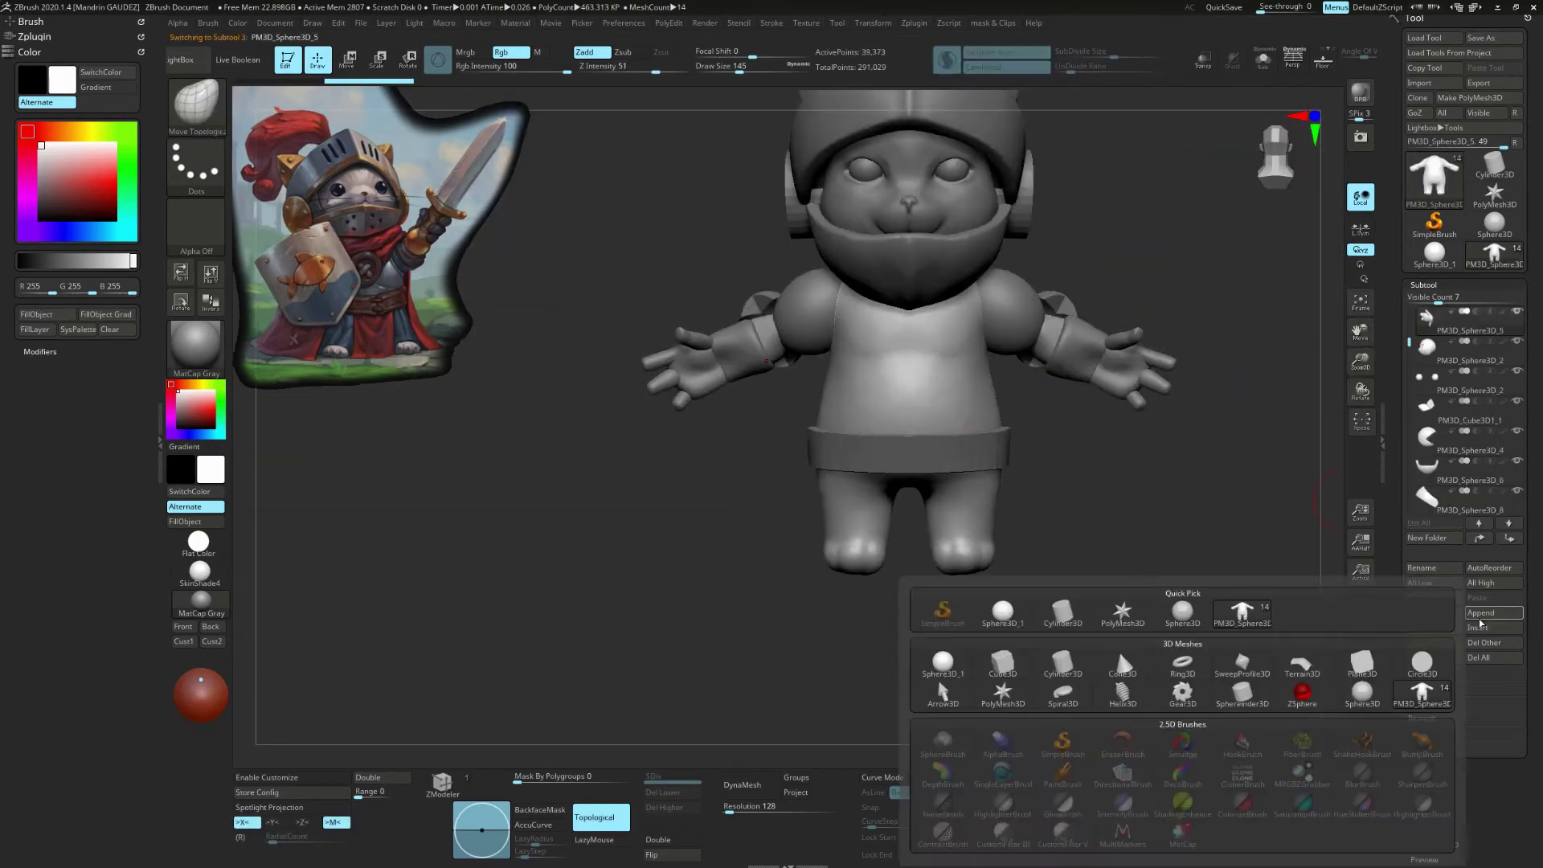
pyautogui.press('m')
pyautogui.press('t')
# Step: Append a Cylinder3D, shrink it, and stand it upright beside the chest
pyautogui.click(1485, 615)
pyautogui.click(1037, 610)
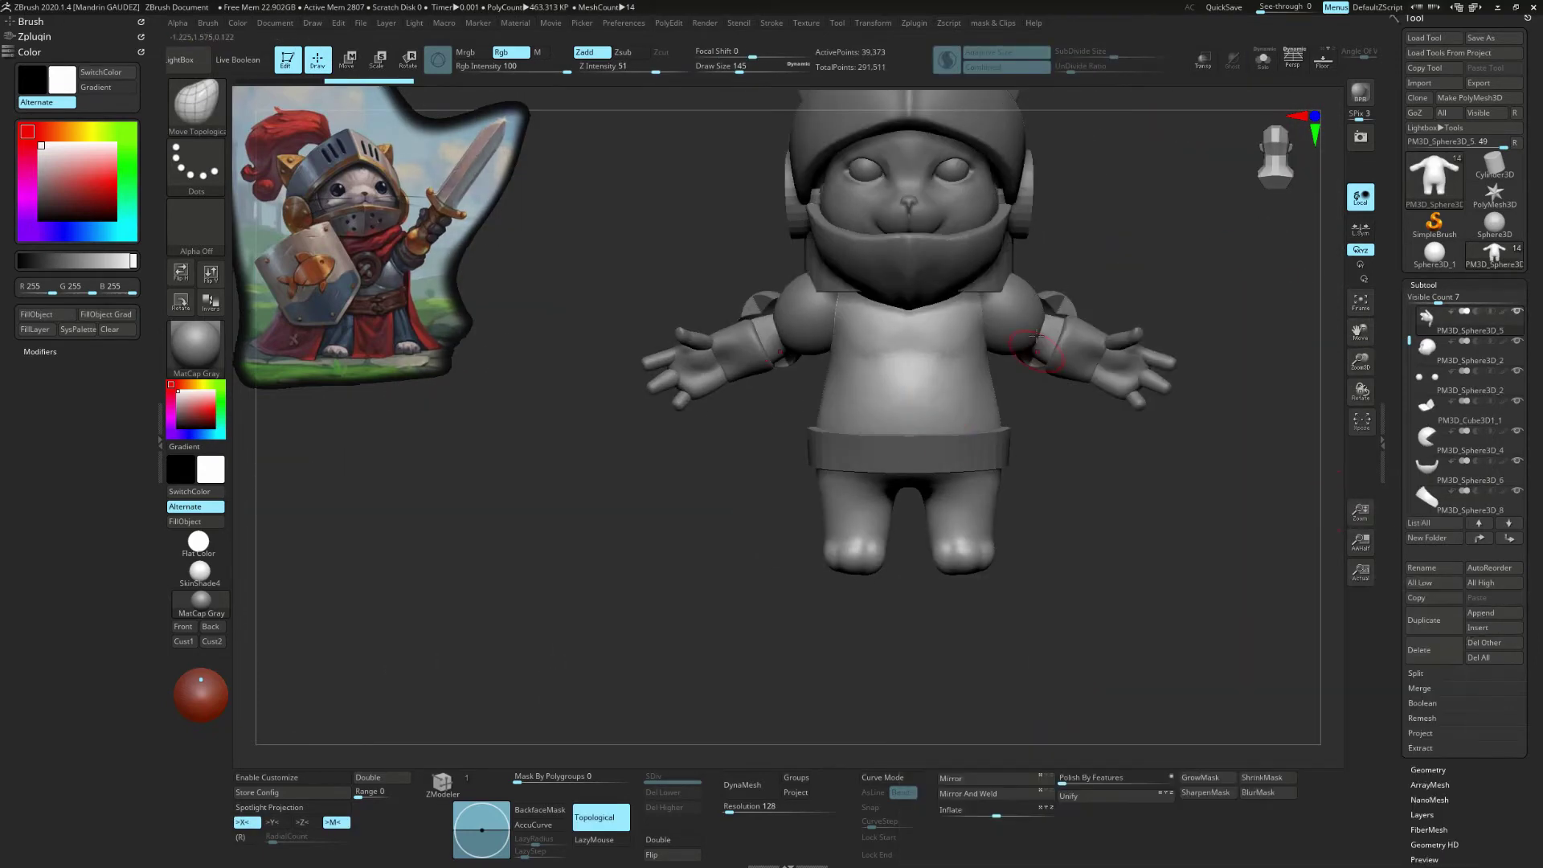
pyautogui.press('w')
pyautogui.moveTo(1032, 471); pyautogui.dragTo(1101, 578)
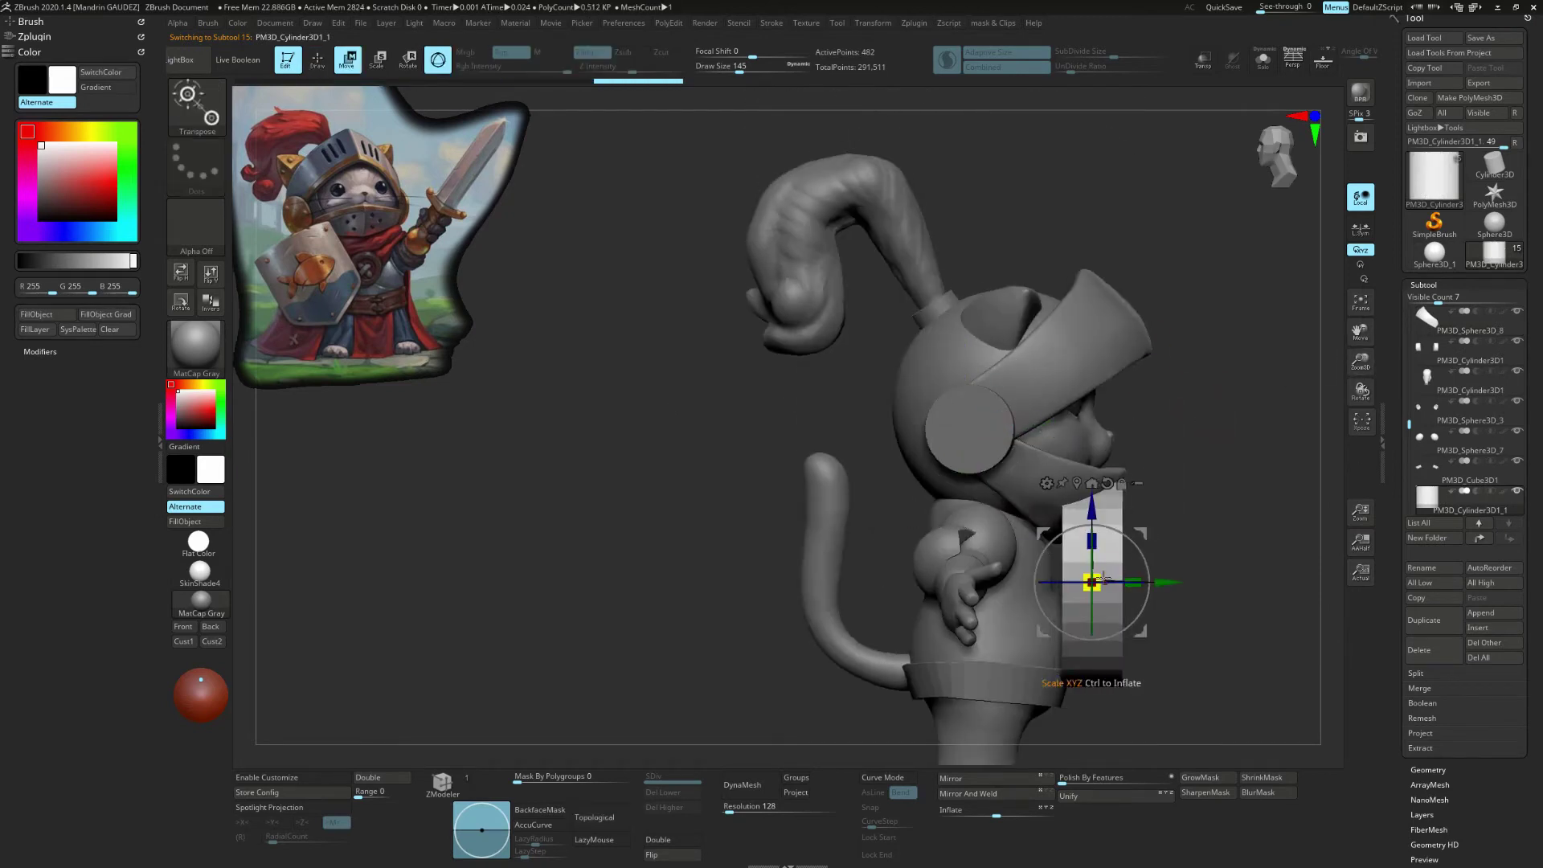
pyautogui.moveTo(961, 458)
pyautogui.keyDown('shift'); pyautogui.mouseDown()
pyautogui.moveTo(1099, 585)
pyautogui.moveTo(1004, 562)
pyautogui.moveTo(1110, 532)
pyautogui.mouseUp(); pyautogui.keyUp('shift')
pyautogui.moveTo(1213, 487)
pyautogui.mouseDown()
pyautogui.moveTo(1125, 514)
pyautogui.moveTo(1189, 499)
pyautogui.mouseUp()
pyautogui.click(1481, 612)
# Step: Append a Sphere3D, position it, and switch to Move Topological for a front three-quarter view
pyautogui.click(957, 661)
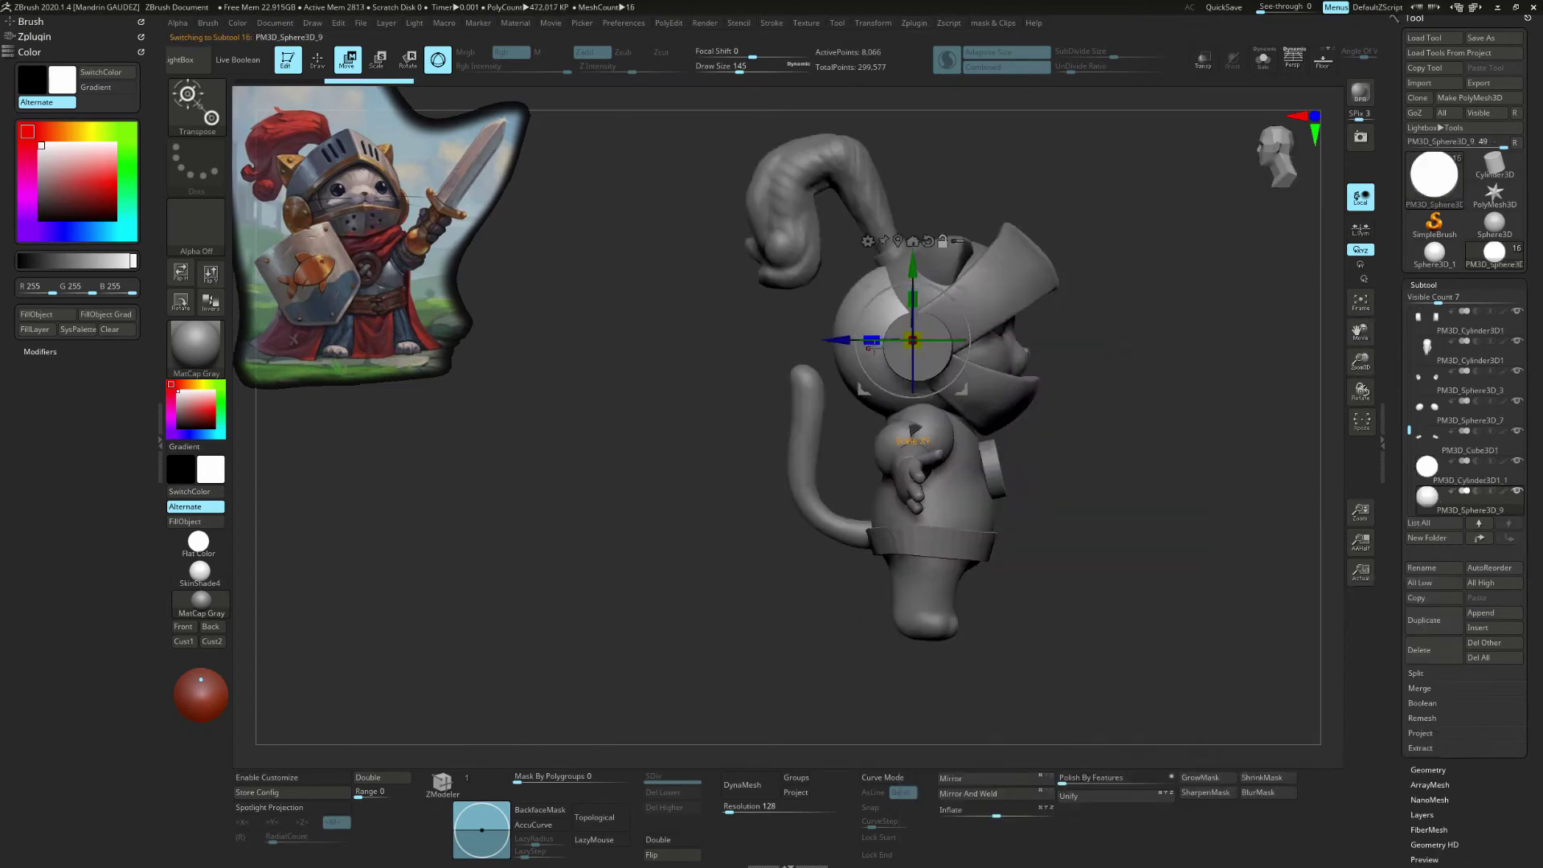
pyautogui.moveTo(884, 346)
pyautogui.mouseDown()
pyautogui.moveTo(739, 499)
pyautogui.moveTo(894, 452)
pyautogui.mouseUp()
pyautogui.press('b')
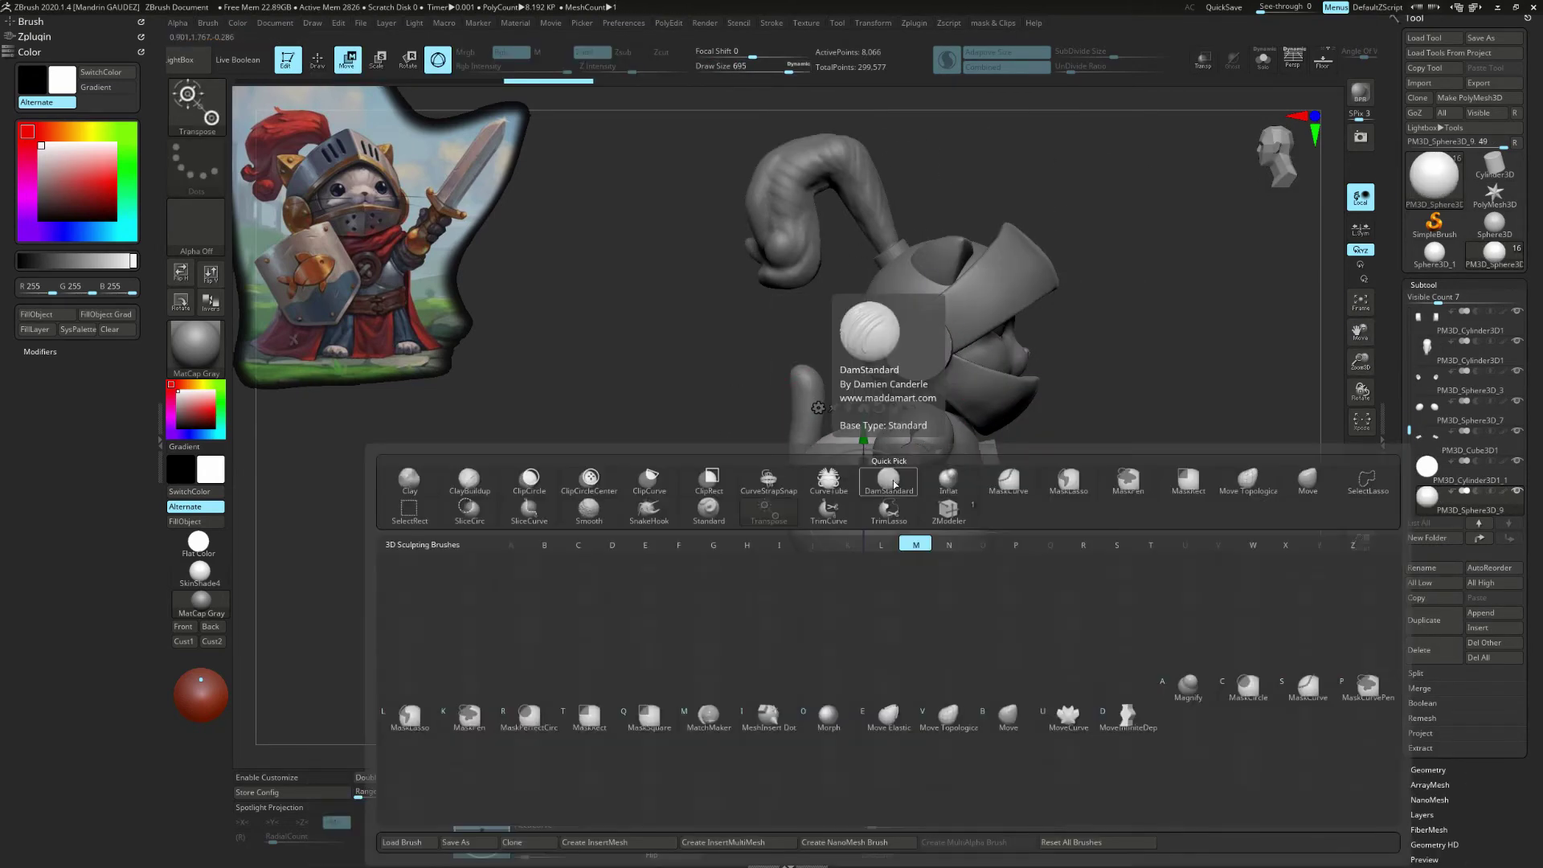
pyautogui.press('m')
pyautogui.press('t')
pyautogui.keyDown('shift'); pyautogui.moveTo(1125, 498); pyautogui.dragTo(1004, 482); pyautogui.keyUp('shift')
pyautogui.moveTo(774, 418); pyautogui.dragTo(805, 507)
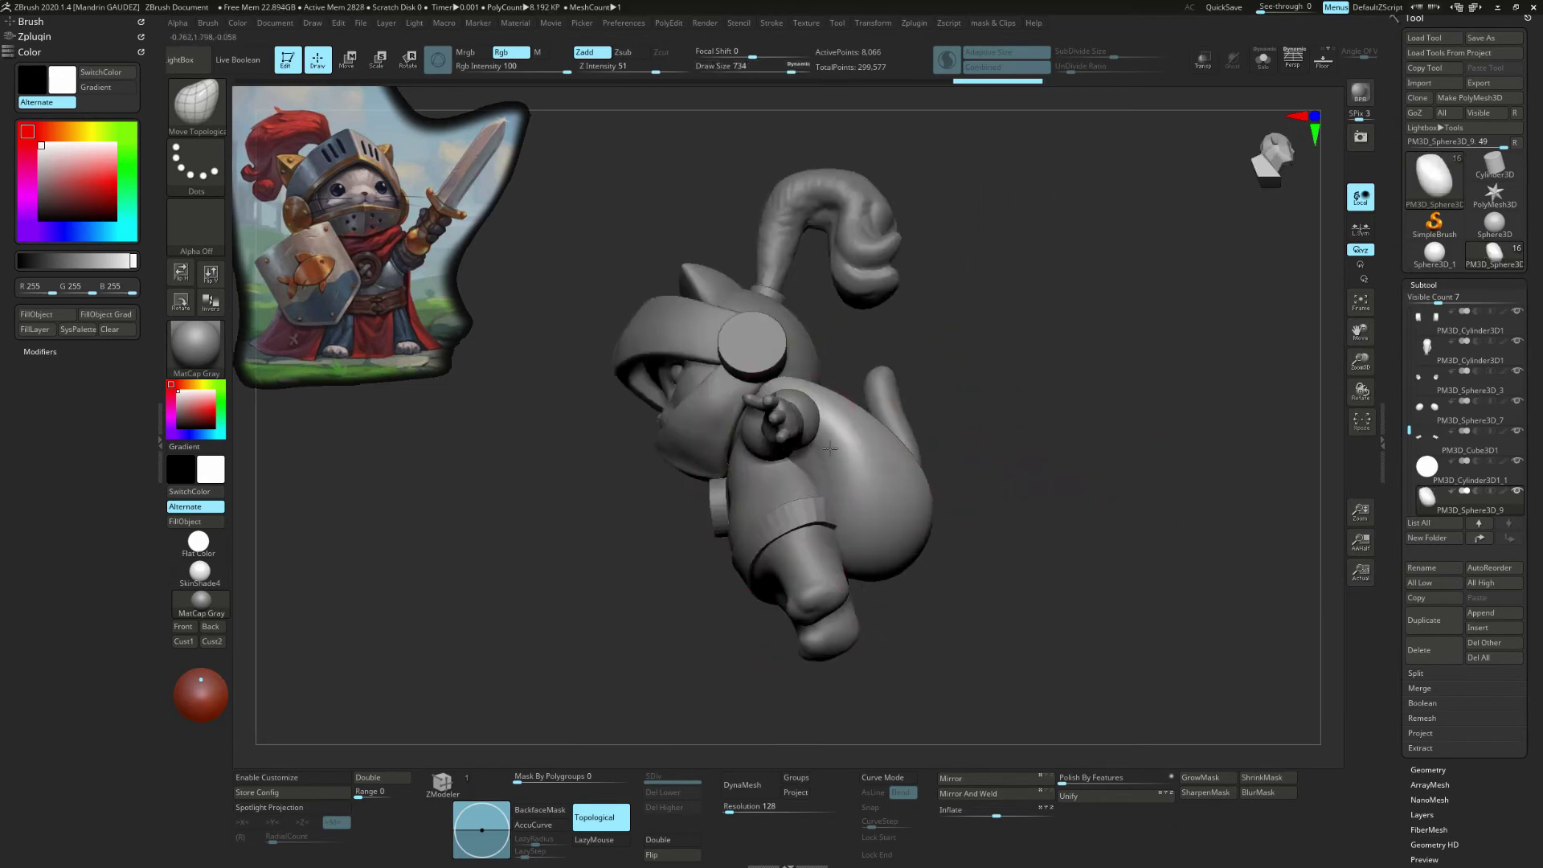
# Step: Inspect the deformed sphere in Solo, then turn the character to see its back
pyautogui.hotkey('alt', 's')
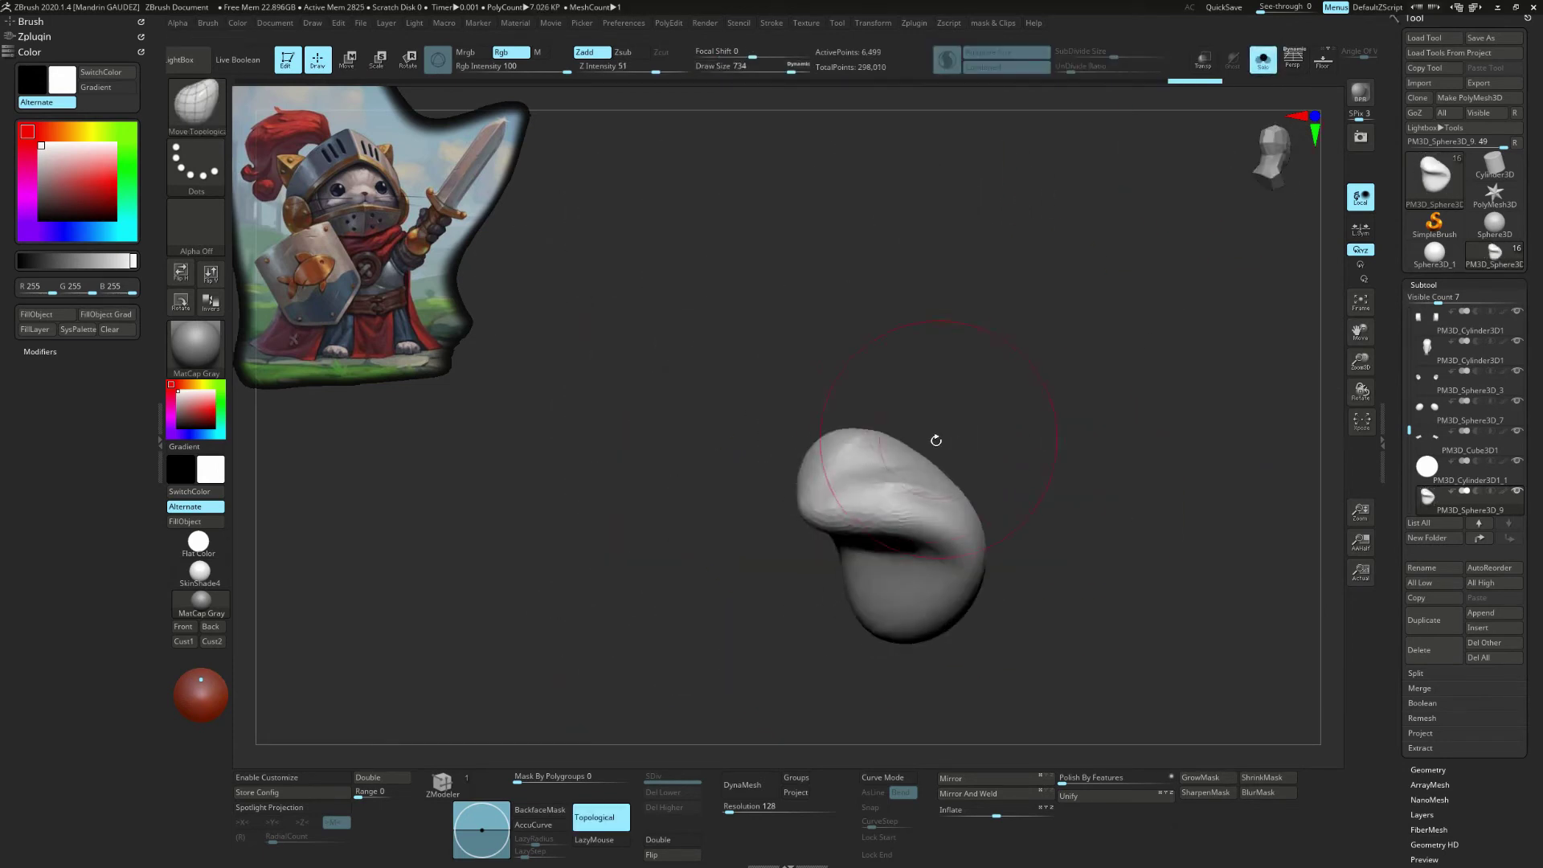
pyautogui.moveTo(1002, 621)
pyautogui.mouseDown()
pyautogui.moveTo(1060, 533)
pyautogui.moveTo(1085, 533)
pyautogui.mouseUp()
pyautogui.hotkey('alt', 's')
pyautogui.moveTo(1031, 487); pyautogui.dragTo(1023, 478)
pyautogui.moveTo(1035, 455)
pyautogui.mouseDown(button='right')
pyautogui.moveTo(1156, 549)
pyautogui.moveTo(1229, 689)
pyautogui.moveTo(946, 646)
pyautogui.mouseUp(button='right')
# Step: Stroke ClayBuildup over the back and upper cape to build layered texture
pyautogui.press('b')
pyautogui.press('c')
pyautogui.press('b')
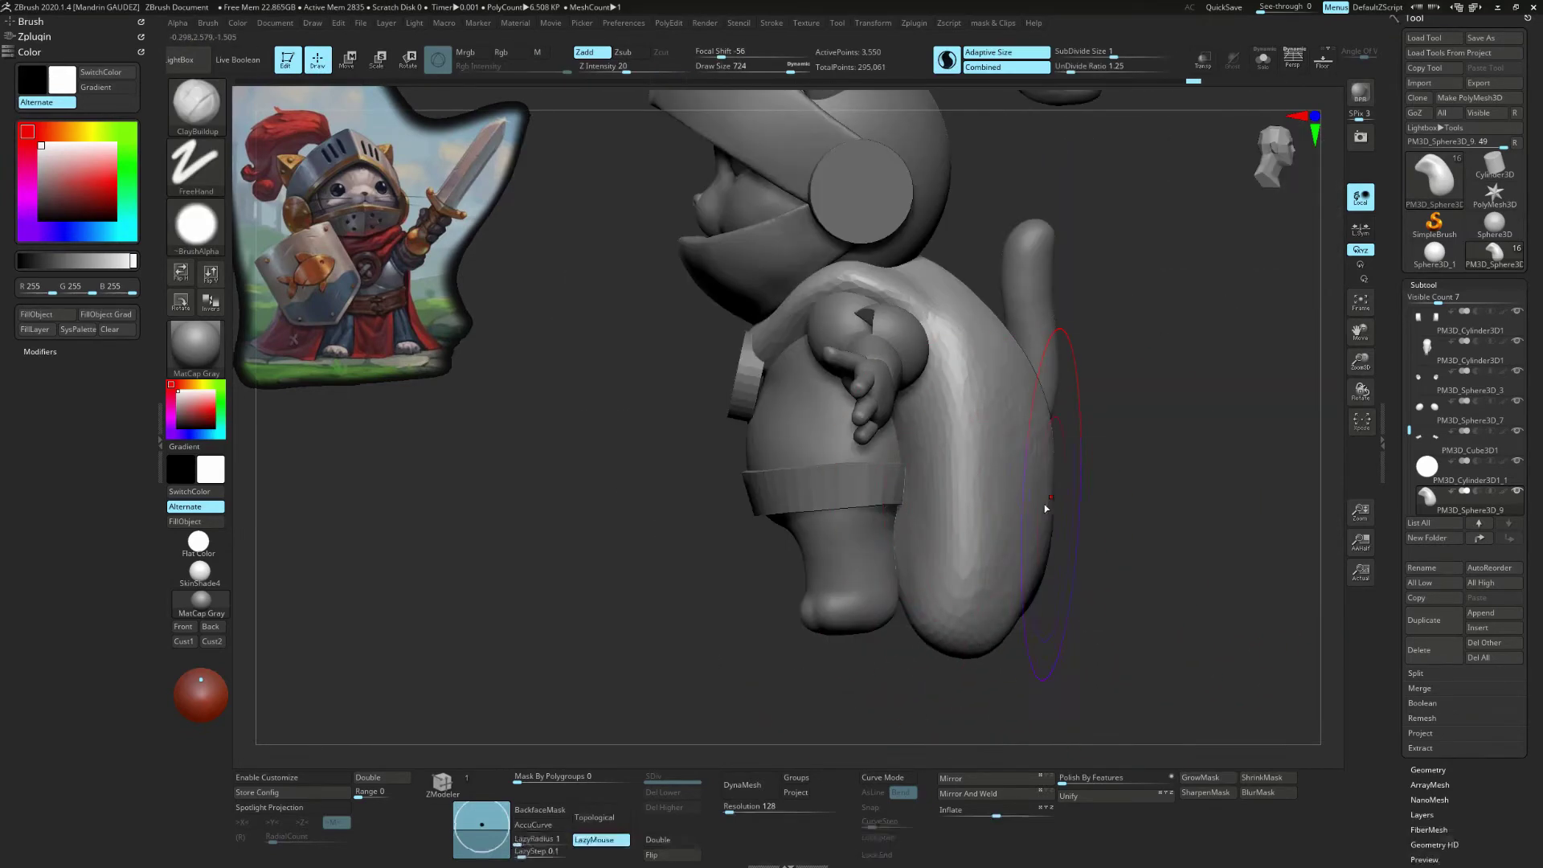
pyautogui.moveTo(1043, 510)
pyautogui.mouseDown(button='right')
pyautogui.moveTo(1233, 523)
pyautogui.moveTo(1045, 351)
pyautogui.mouseUp(button='right')
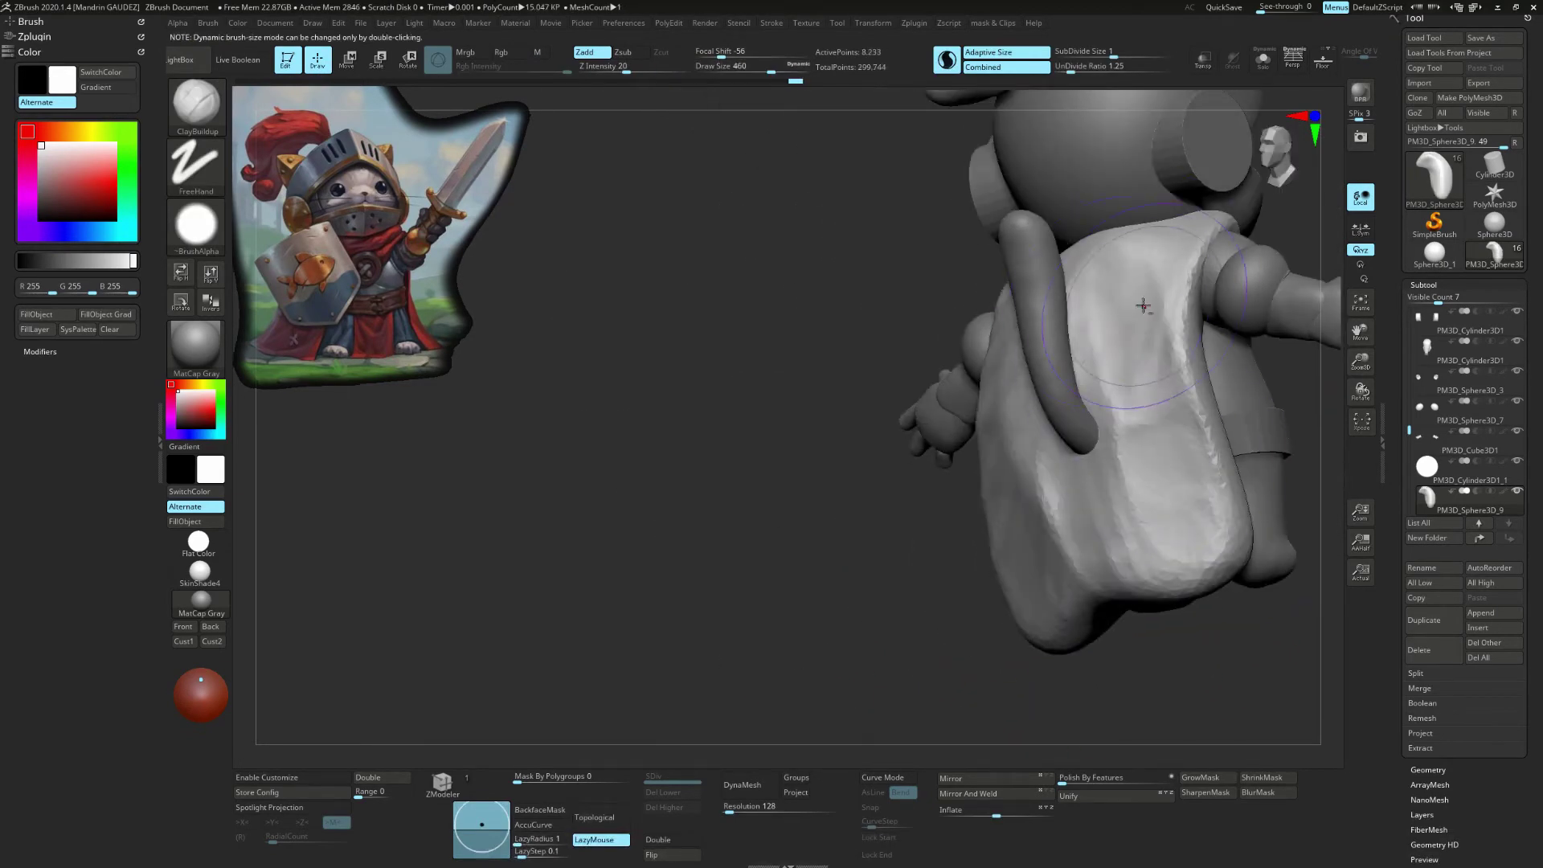
pyautogui.moveTo(1142, 306); pyautogui.dragTo(1119, 465)
pyautogui.moveTo(1125, 337); pyautogui.dragTo(1136, 509)
pyautogui.moveTo(1045, 401); pyautogui.dragTo(1069, 579)
pyautogui.moveTo(1141, 402); pyautogui.dragTo(1102, 337, button='right')
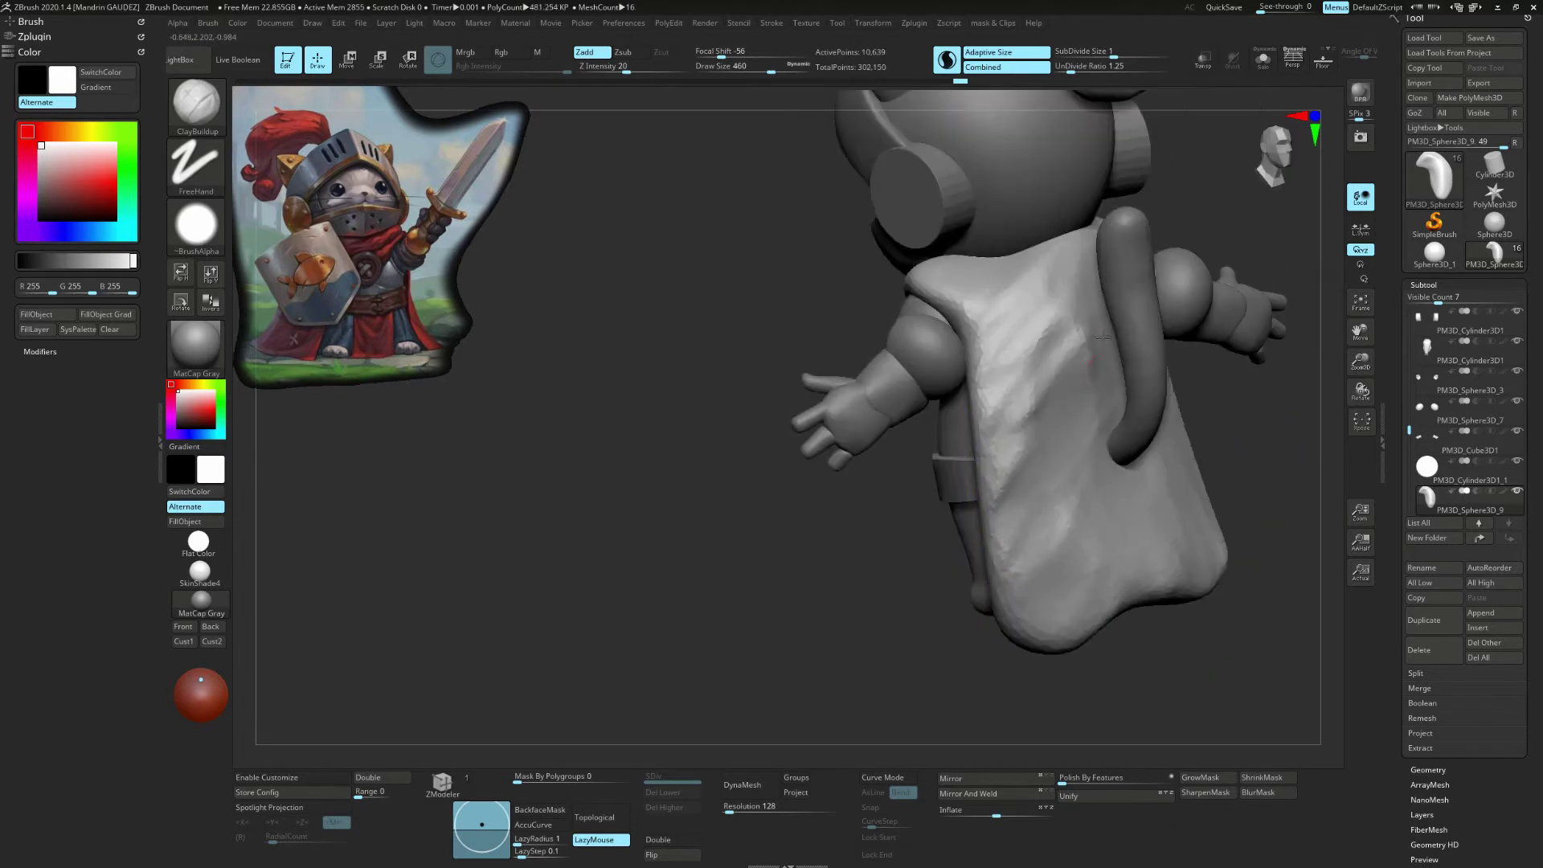
pyautogui.moveTo(1102, 337); pyautogui.dragTo(941, 261)
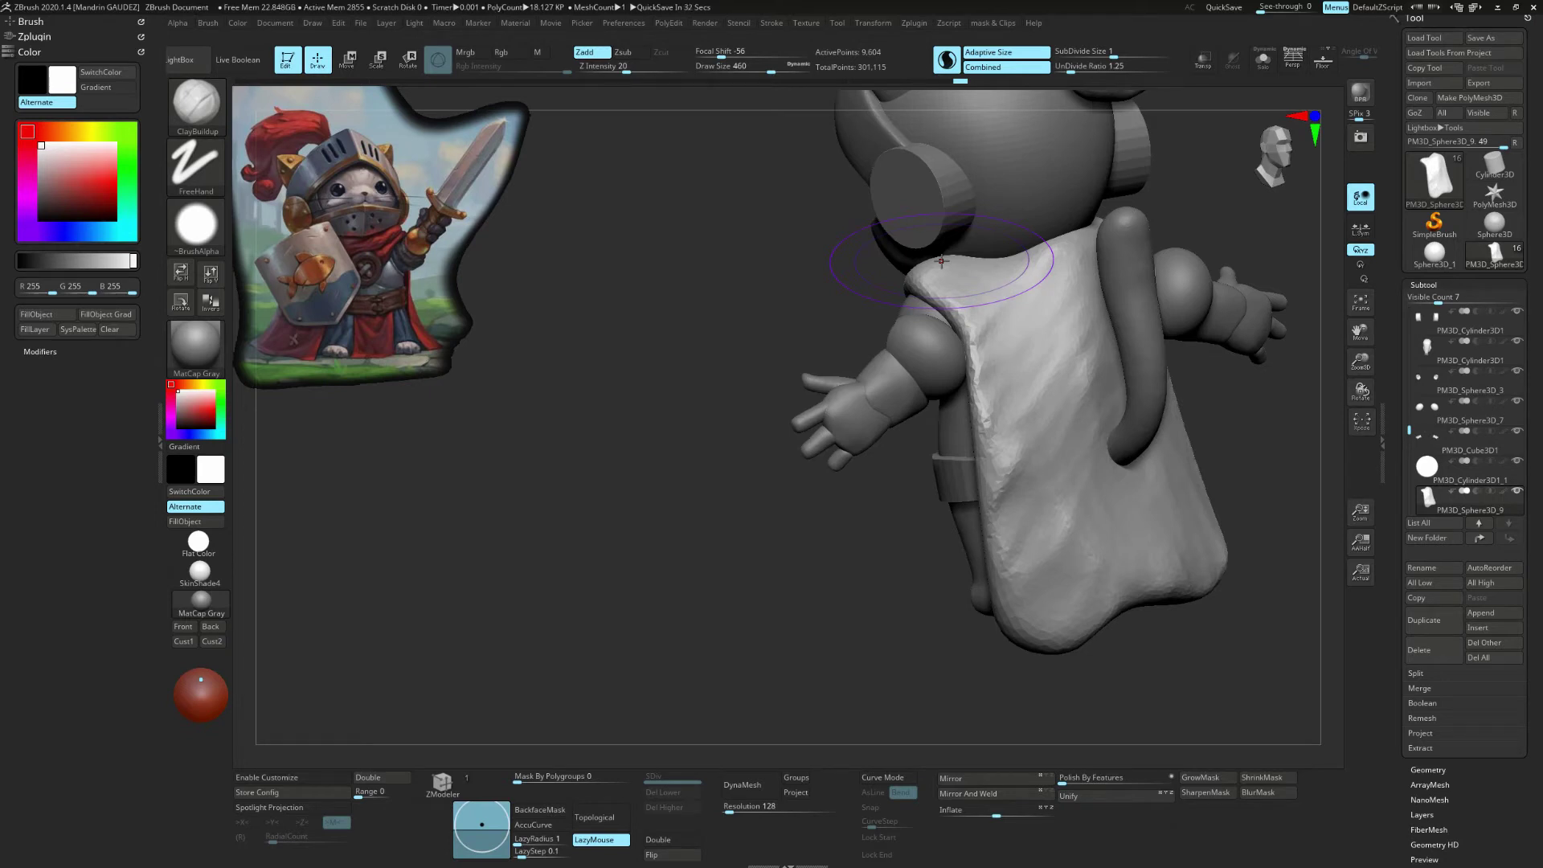
pyautogui.moveTo(941, 261); pyautogui.dragTo(1153, 629, button='right')
pyautogui.press('space')
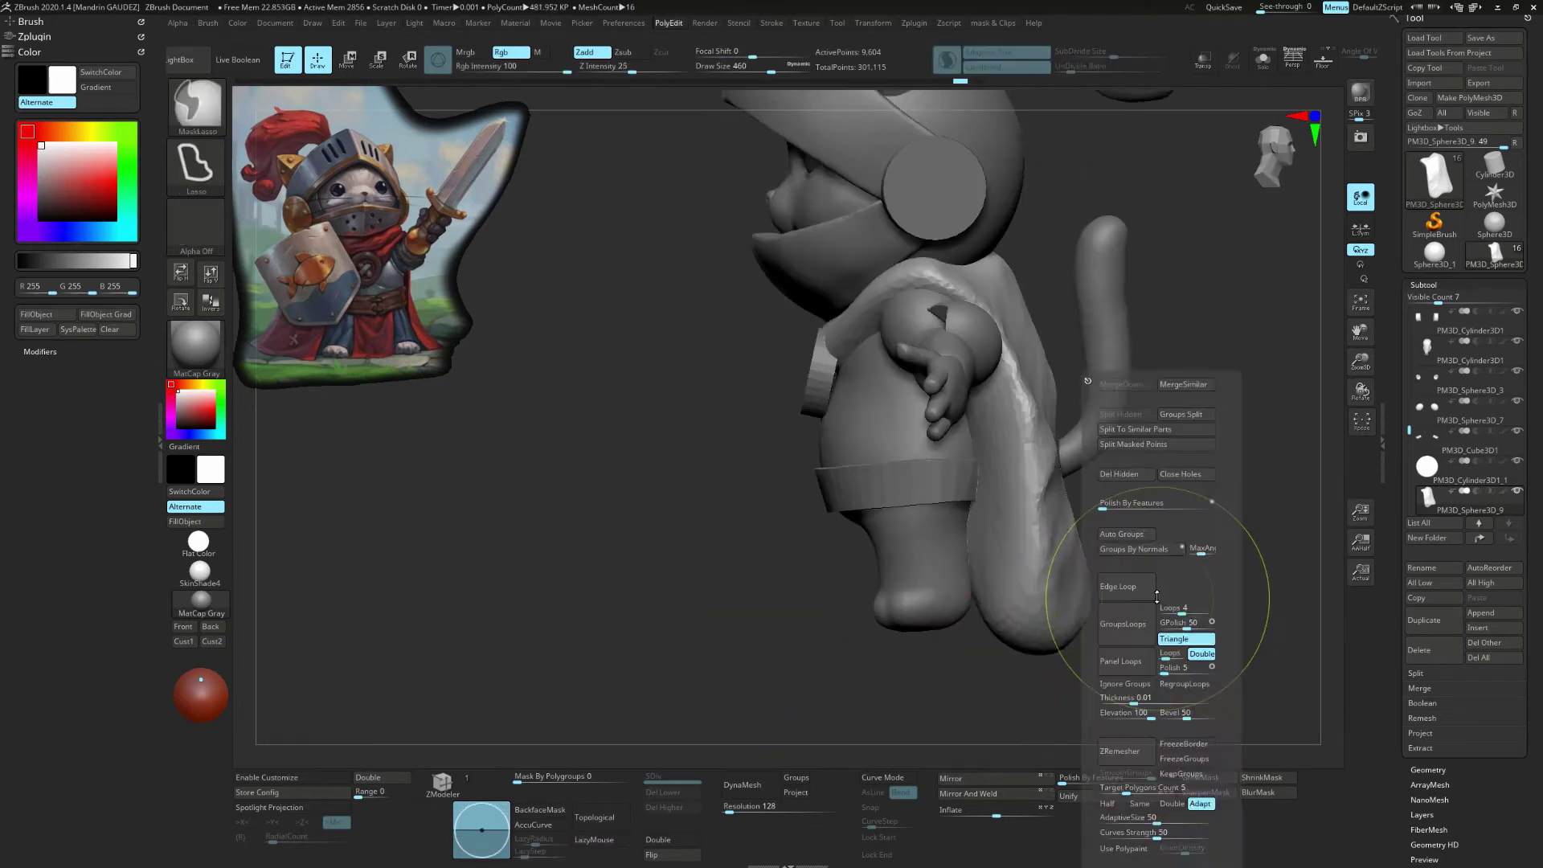
# Step: Slice off the cape's edge with ClipCurve and check the clipped edge
pyautogui.click(786, 667)
pyautogui.keyDown('ctrl'); pyautogui.keyDown('shift'); pyautogui.moveTo(688, 643); pyautogui.dragTo(688, 643); pyautogui.keyUp('shift'); pyautogui.keyUp('ctrl')
pyautogui.moveTo(723, 562)
pyautogui.mouseDown(button='right')
pyautogui.moveTo(884, 482)
pyautogui.moveTo(984, 367)
pyautogui.moveTo(1033, 482)
pyautogui.mouseUp(button='right')
pyautogui.press('b')
pyautogui.press('m')
pyautogui.press('l')
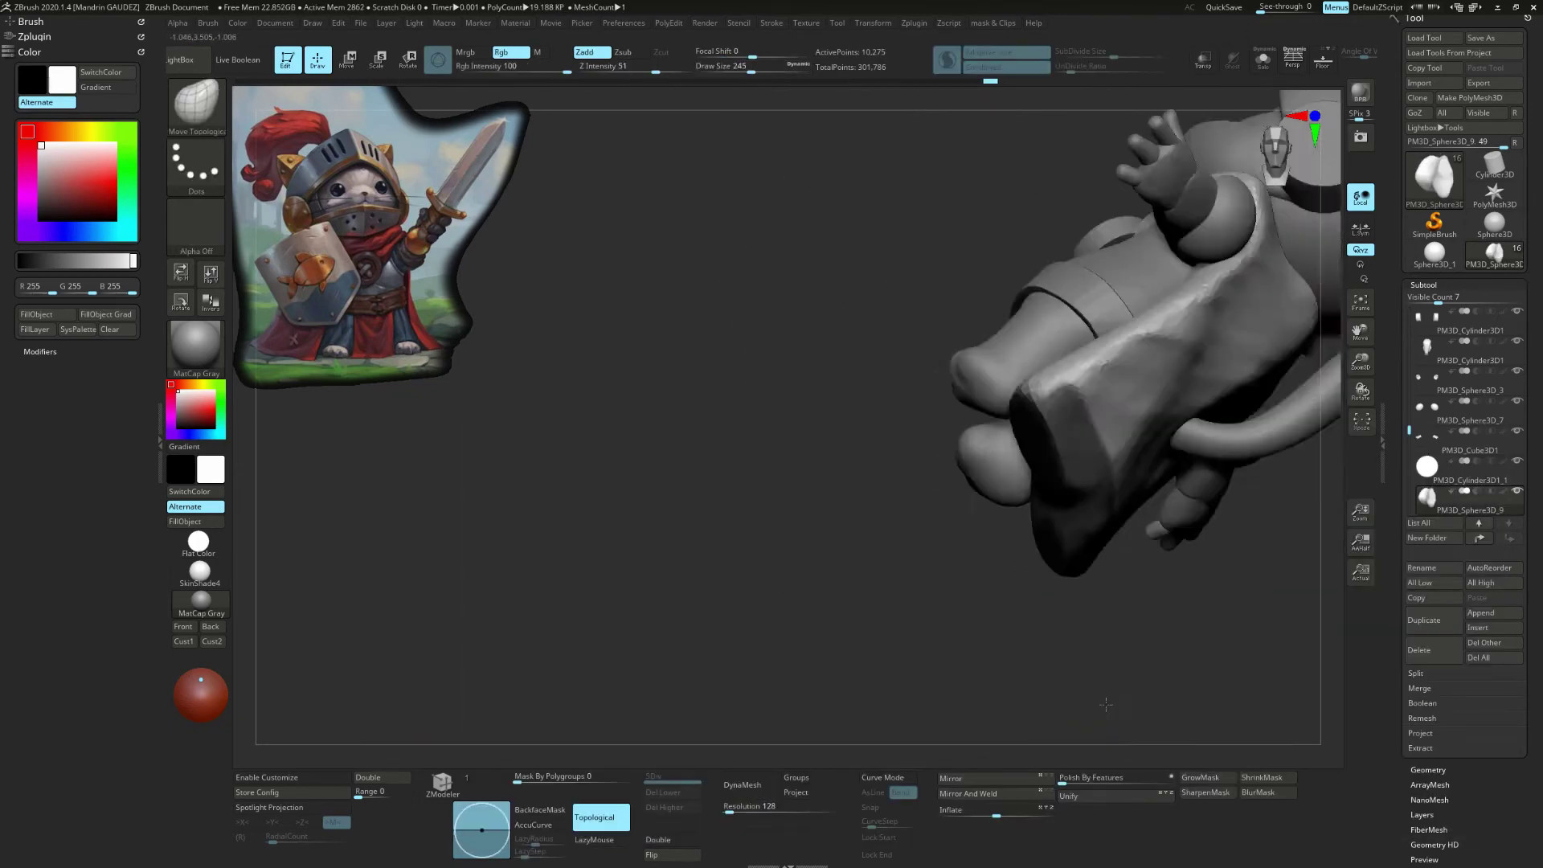
# Step: Switch back to ClayBuildup with a smaller Draw Size and Solo the cape
pyautogui.press('b')
pyautogui.press('c')
pyautogui.press('b')
pyautogui.press('s')
pyautogui.moveTo(1033, 603)
pyautogui.mouseDown(button='right')
pyautogui.moveTo(1164, 456)
pyautogui.moveTo(1215, 444)
pyautogui.moveTo(976, 448)
pyautogui.moveTo(1004, 482)
pyautogui.mouseUp(button='right')
pyautogui.hotkey('shift', 's')
pyautogui.press('s')
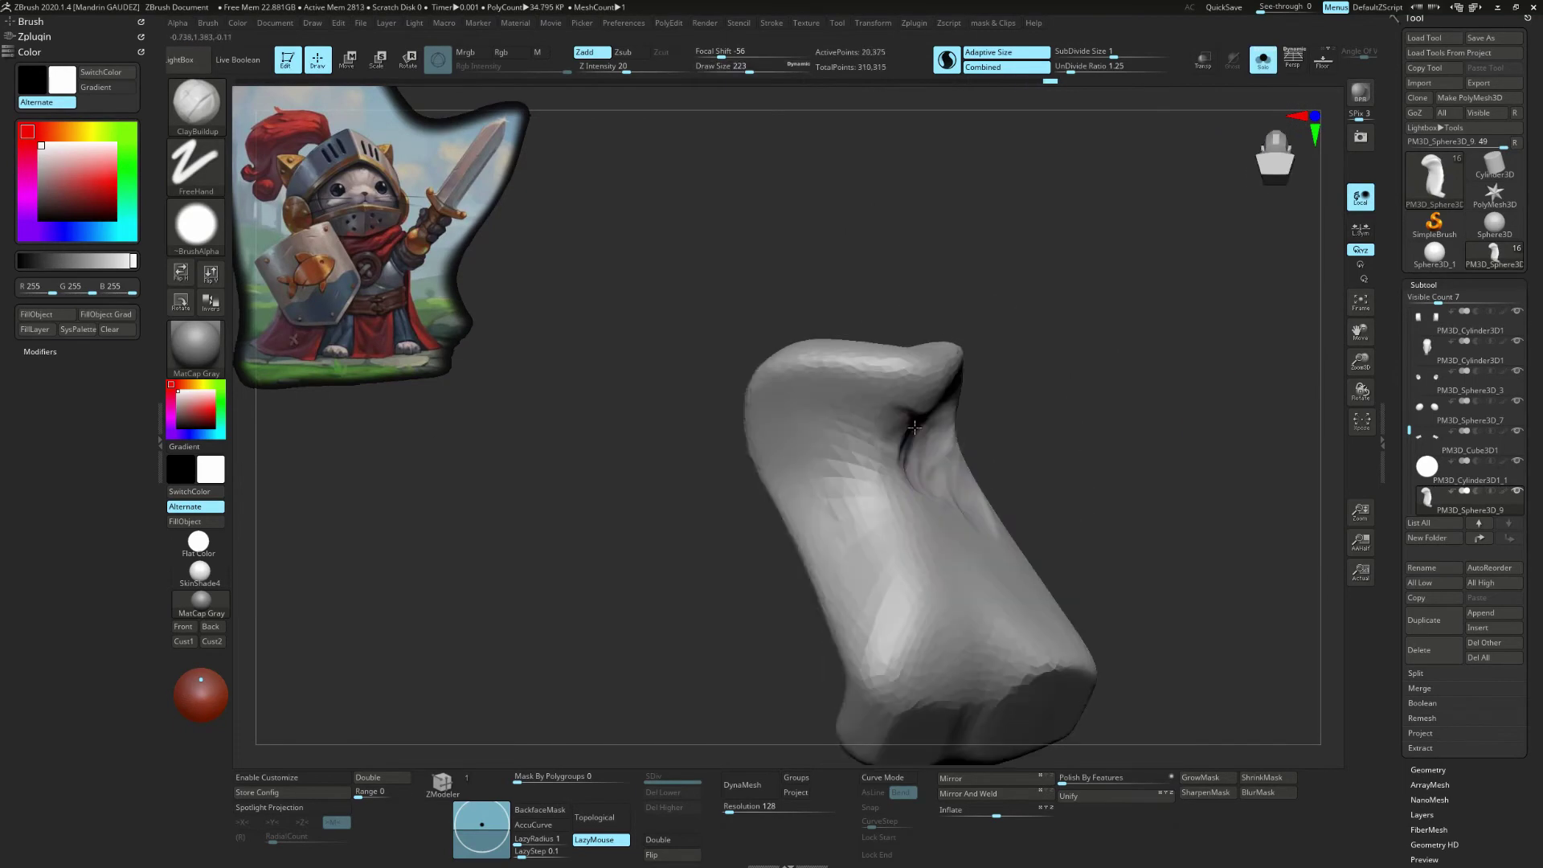
# Step: Cover the isolated cape with ClayBuildup strokes, including its lower right and right side
pyautogui.moveTo(884, 418); pyautogui.dragTo(924, 626)
pyautogui.moveTo(924, 627); pyautogui.dragTo(964, 563, button='right')
pyautogui.moveTo(900, 498); pyautogui.dragTo(1004, 683)
pyautogui.moveTo(1004, 683); pyautogui.dragTo(964, 482, button='right')
pyautogui.moveTo(924, 450)
pyautogui.mouseDown()
pyautogui.moveTo(1038, 497)
pyautogui.moveTo(1005, 723)
pyautogui.mouseUp()
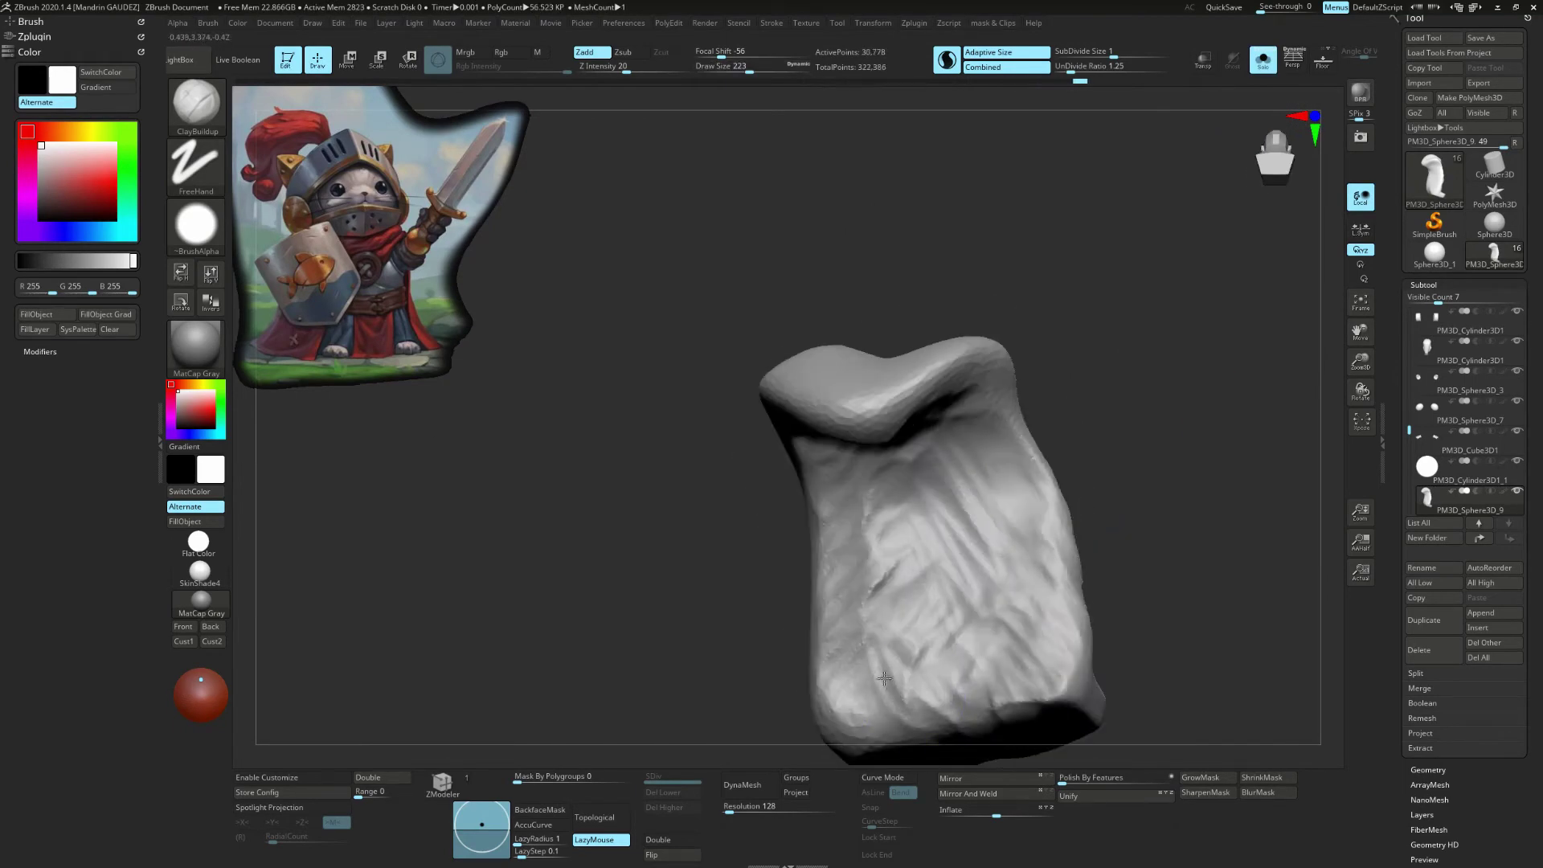
pyautogui.moveTo(884, 466); pyautogui.dragTo(924, 723)
pyautogui.moveTo(1109, 558); pyautogui.dragTo(849, 498, button='right')
pyautogui.moveTo(874, 569); pyautogui.dragTo(1052, 579, button='right')
pyautogui.moveTo(1008, 556); pyautogui.dragTo(1004, 699)
pyautogui.moveTo(1004, 699); pyautogui.dragTo(905, 480, button='right')
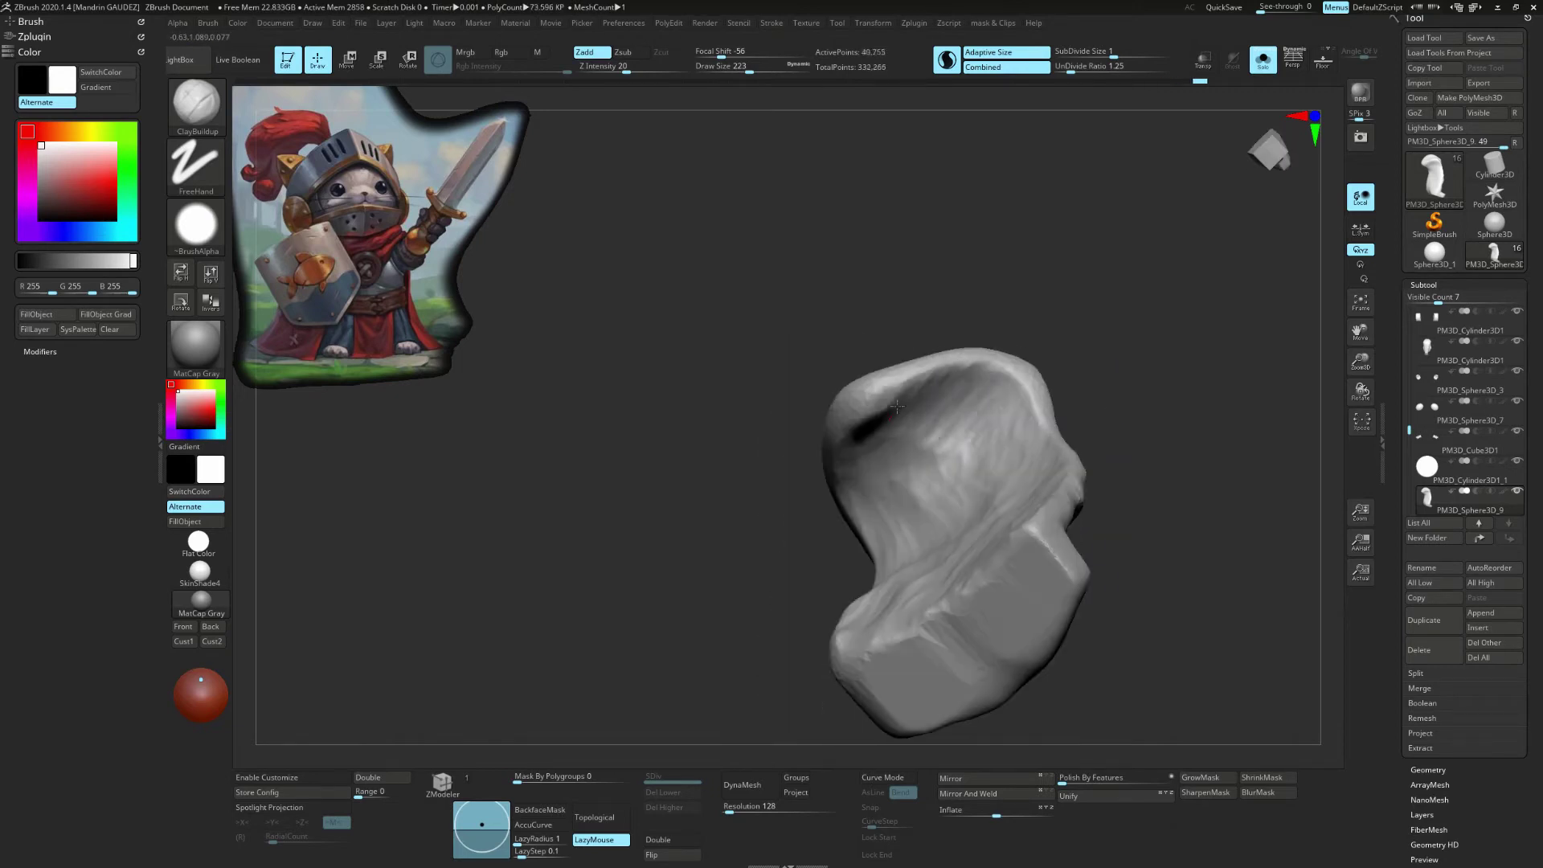
pyautogui.moveTo(1004, 531); pyautogui.dragTo(1094, 316, button='right')
# Step: With the whole character shown, deepen, add clay to, and smooth areas of the cloak
pyautogui.click(1262, 58)
pyautogui.moveTo(989, 363); pyautogui.dragTo(1044, 345)
pyautogui.moveTo(1045, 346); pyautogui.dragTo(1142, 336, button='right')
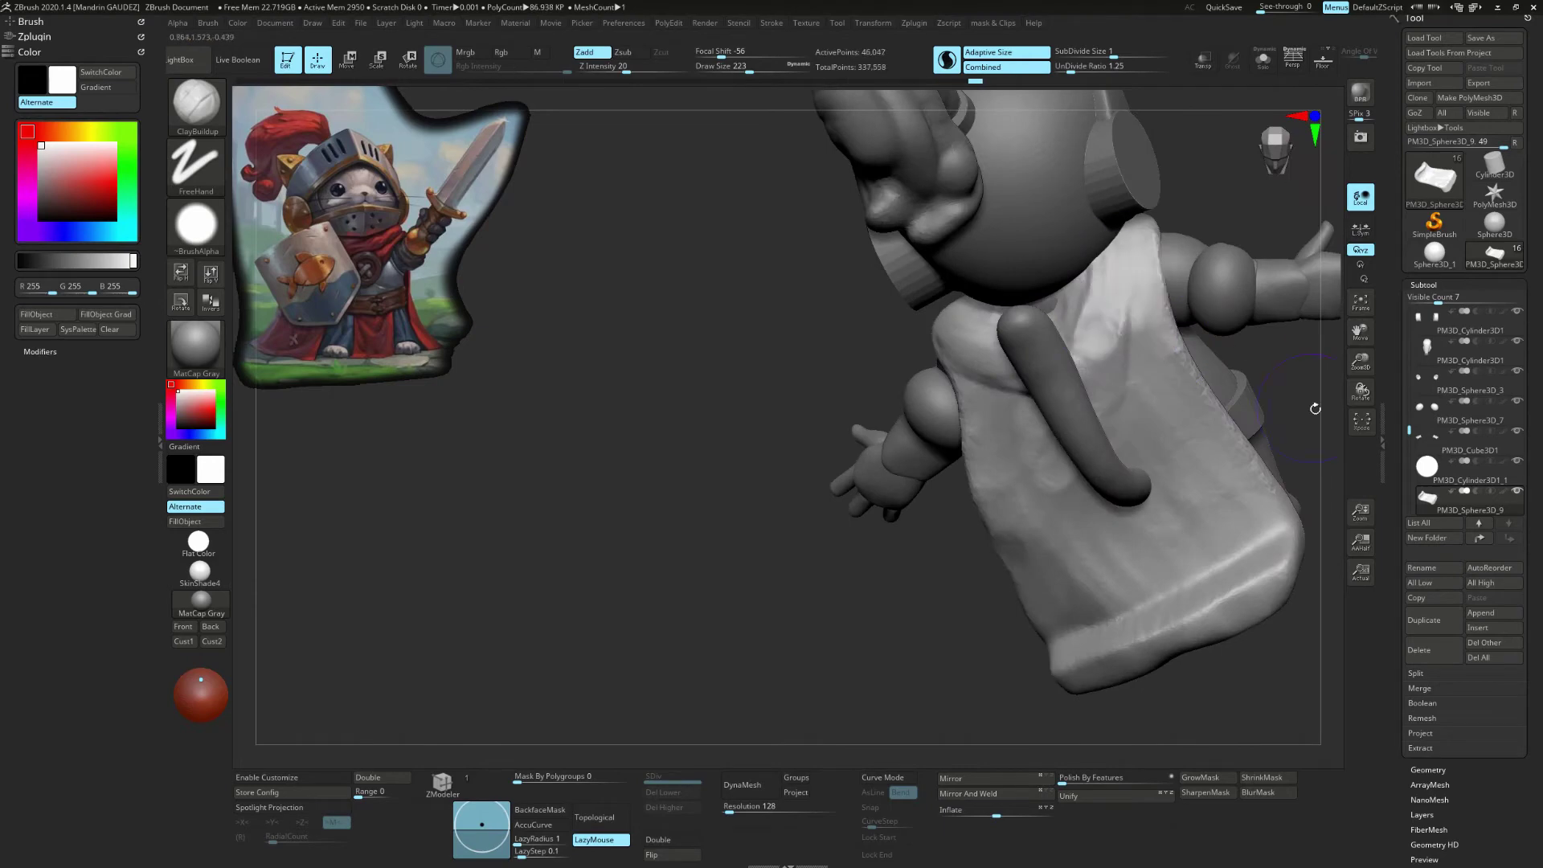
pyautogui.moveTo(1315, 408); pyautogui.dragTo(1101, 268, button='right')
pyautogui.moveTo(1154, 569); pyautogui.dragTo(1107, 378)
pyautogui.moveTo(1106, 377); pyautogui.dragTo(1015, 467, button='right')
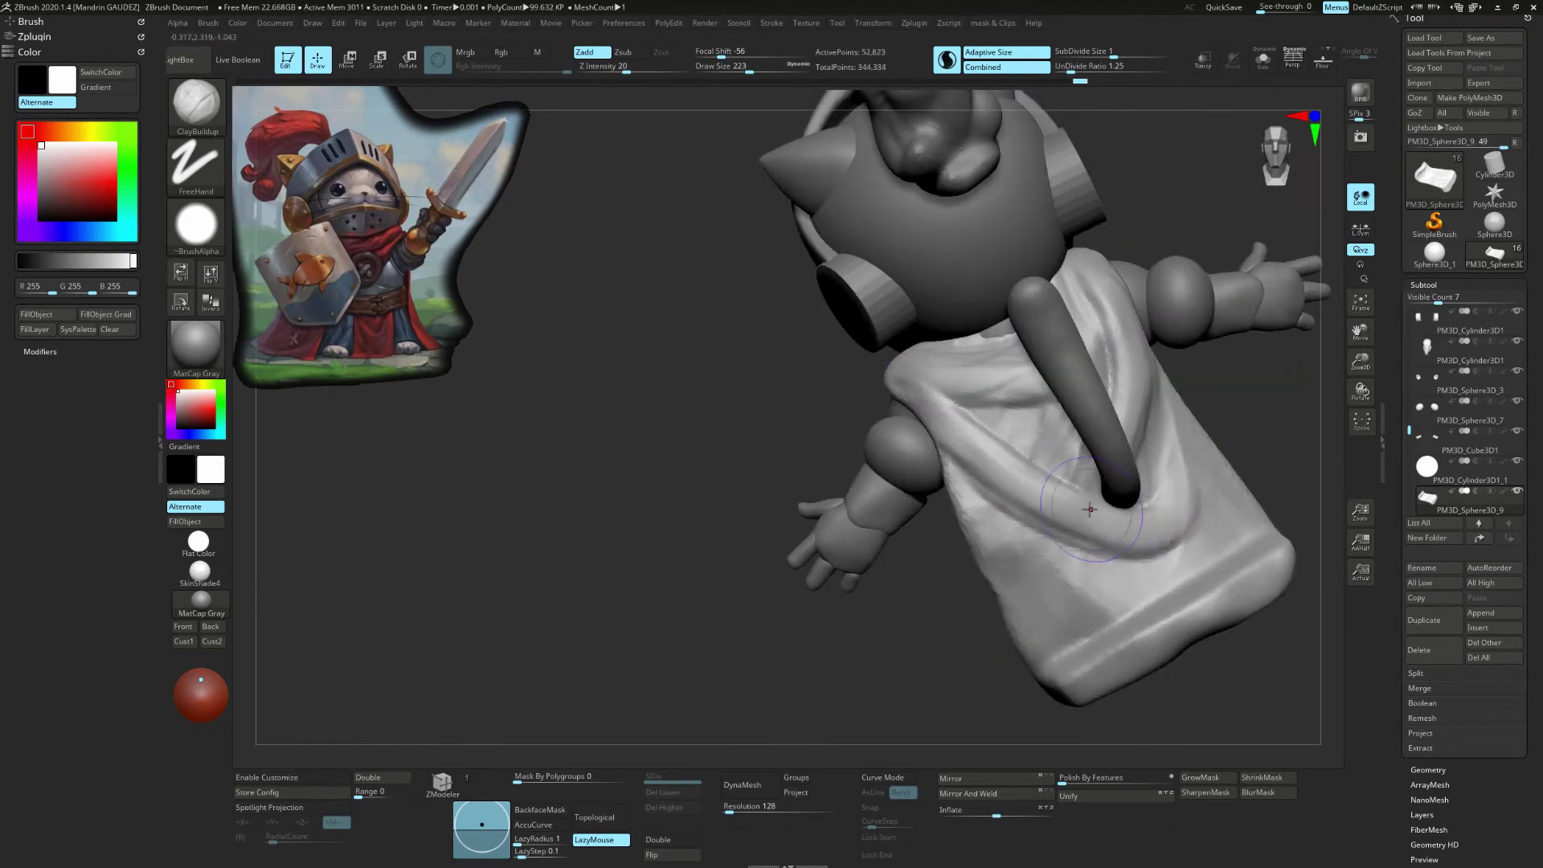
pyautogui.keyDown('shift'); pyautogui.moveTo(1090, 509); pyautogui.dragTo(1095, 496); pyautogui.keyUp('shift')
pyautogui.moveTo(1135, 625)
pyautogui.mouseDown(button='right')
pyautogui.moveTo(932, 546)
pyautogui.moveTo(1165, 362)
pyautogui.mouseUp(button='right')
# Step: Solo the cloak again for more sculpting, then exit Solo to view the whole character
pyautogui.click(1262, 59)
pyautogui.moveTo(1262, 60)
pyautogui.mouseDown(button='right')
pyautogui.moveTo(1225, 249)
pyautogui.moveTo(1023, 407)
pyautogui.mouseUp(button='right')
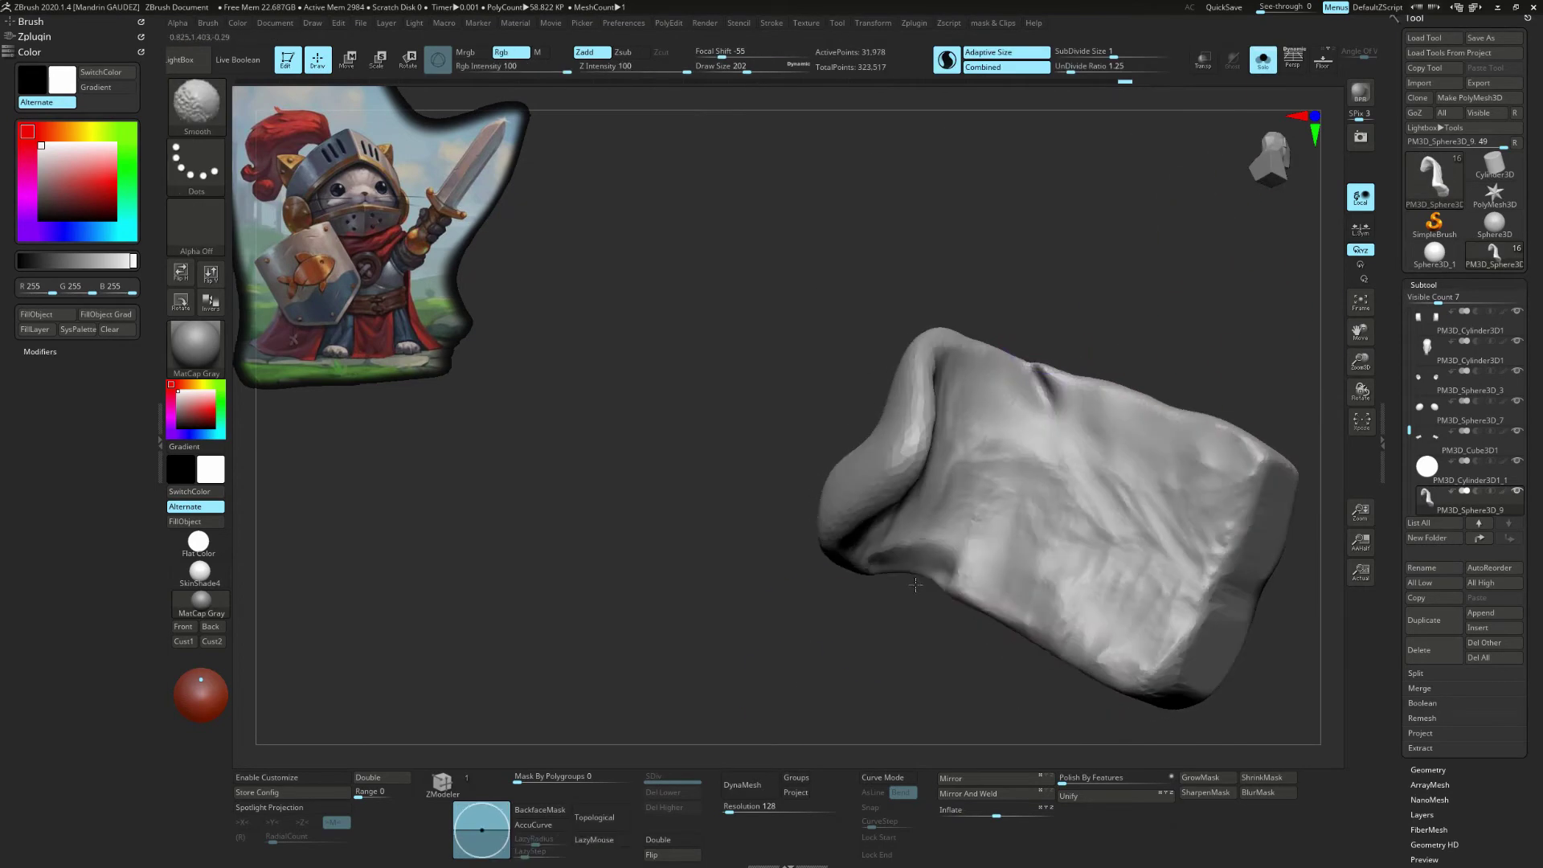
pyautogui.moveTo(1069, 348); pyautogui.dragTo(1124, 369, button='right')
pyautogui.moveTo(1058, 298); pyautogui.dragTo(777, 541, button='right')
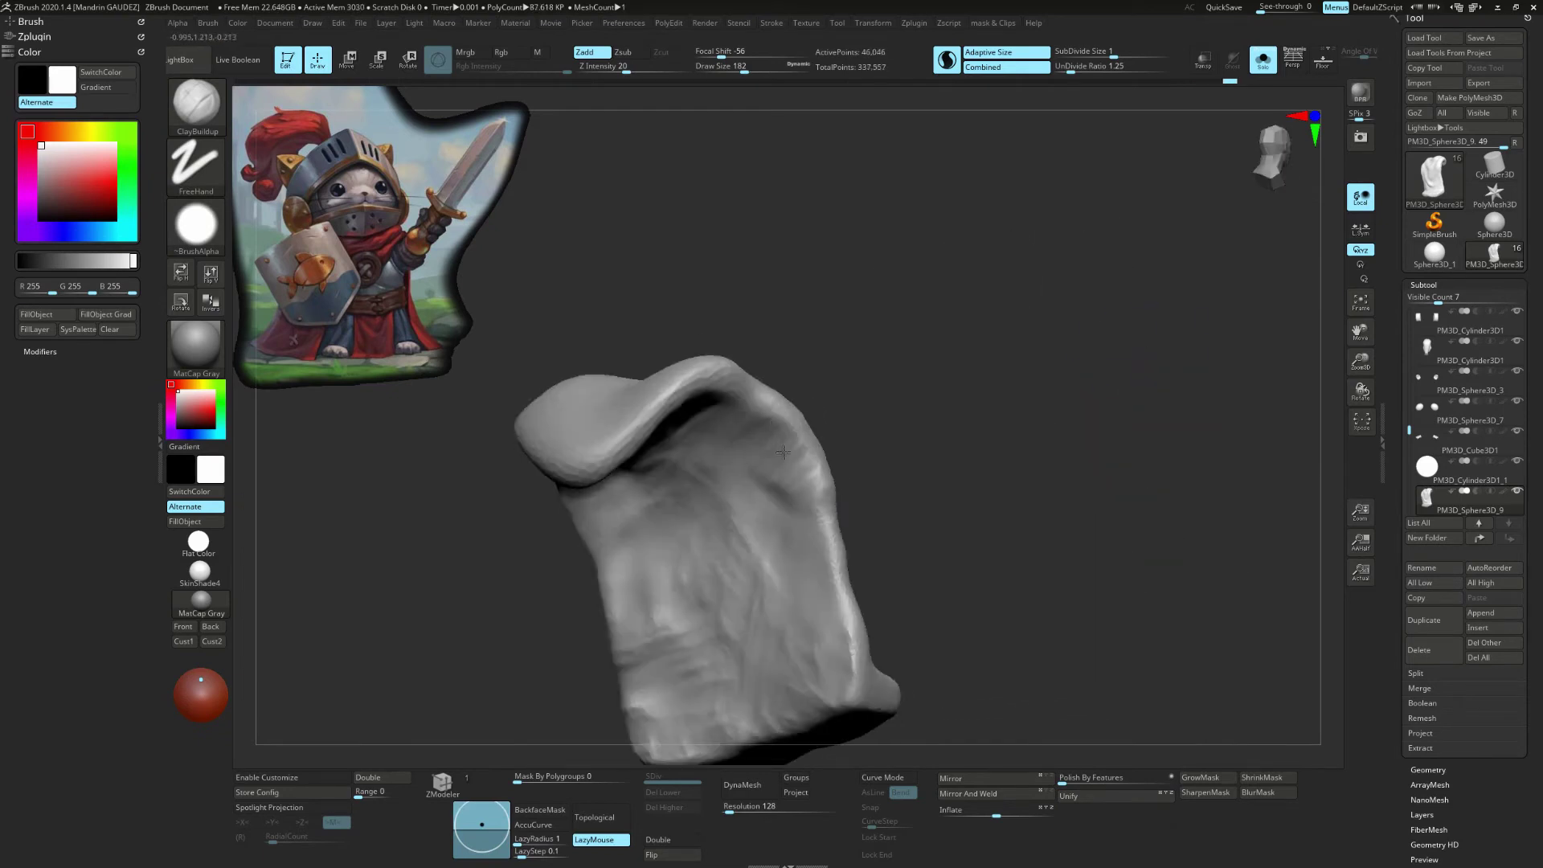
pyautogui.moveTo(745, 447); pyautogui.dragTo(1116, 330, button='right')
pyautogui.hotkey('ctrl', 'shift')
# Step: Clip away more of the cape along a curve and view it from three-quarter rear
pyautogui.moveTo(1104, 432); pyautogui.dragTo(1004, 238, button='right')
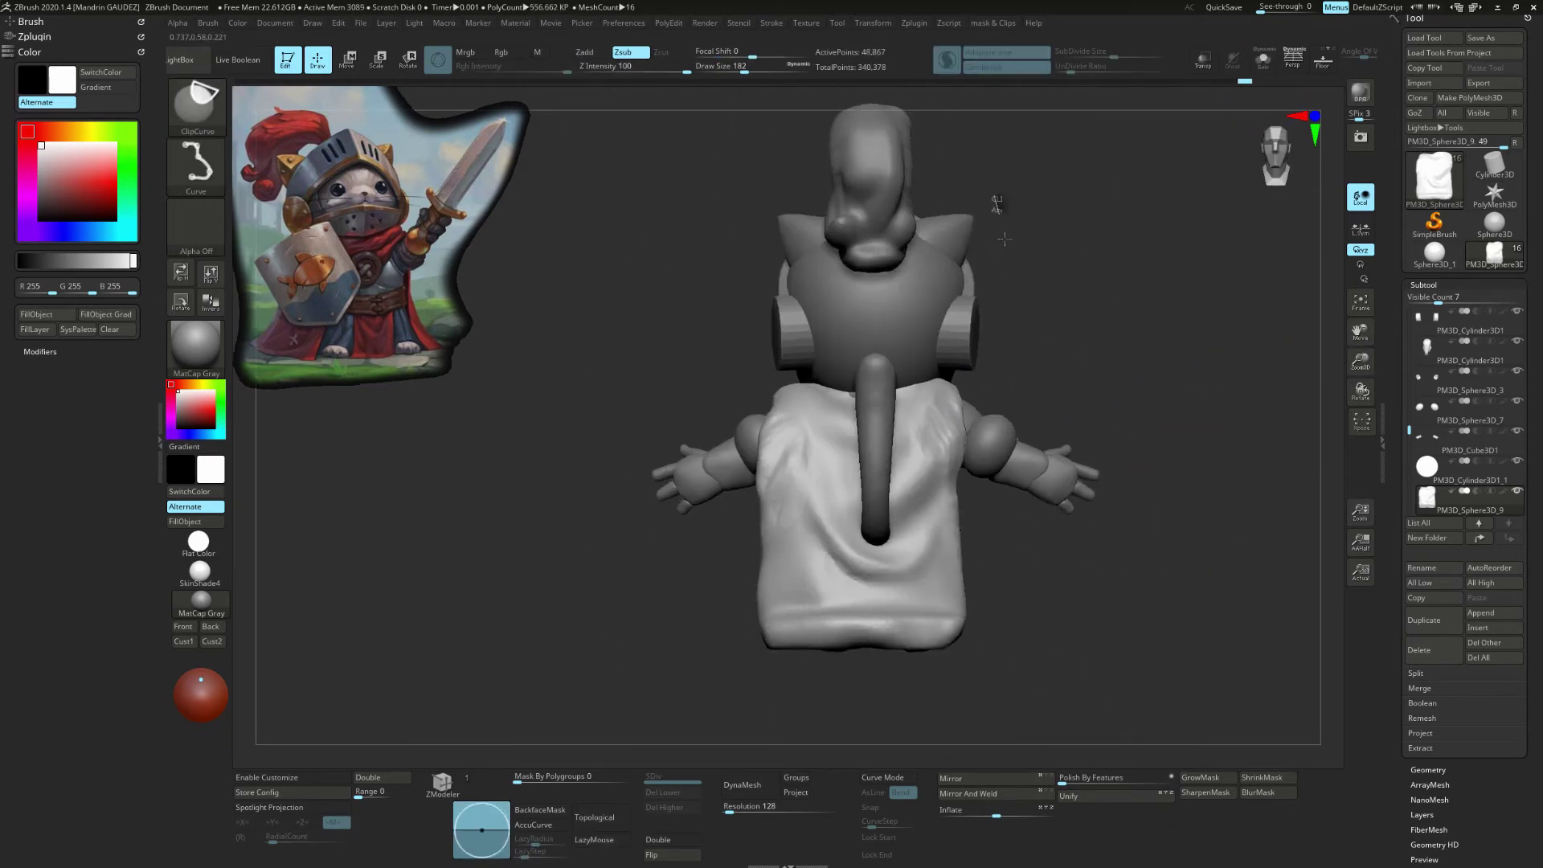
pyautogui.moveTo(957, 711); pyautogui.dragTo(836, 255, button='right')
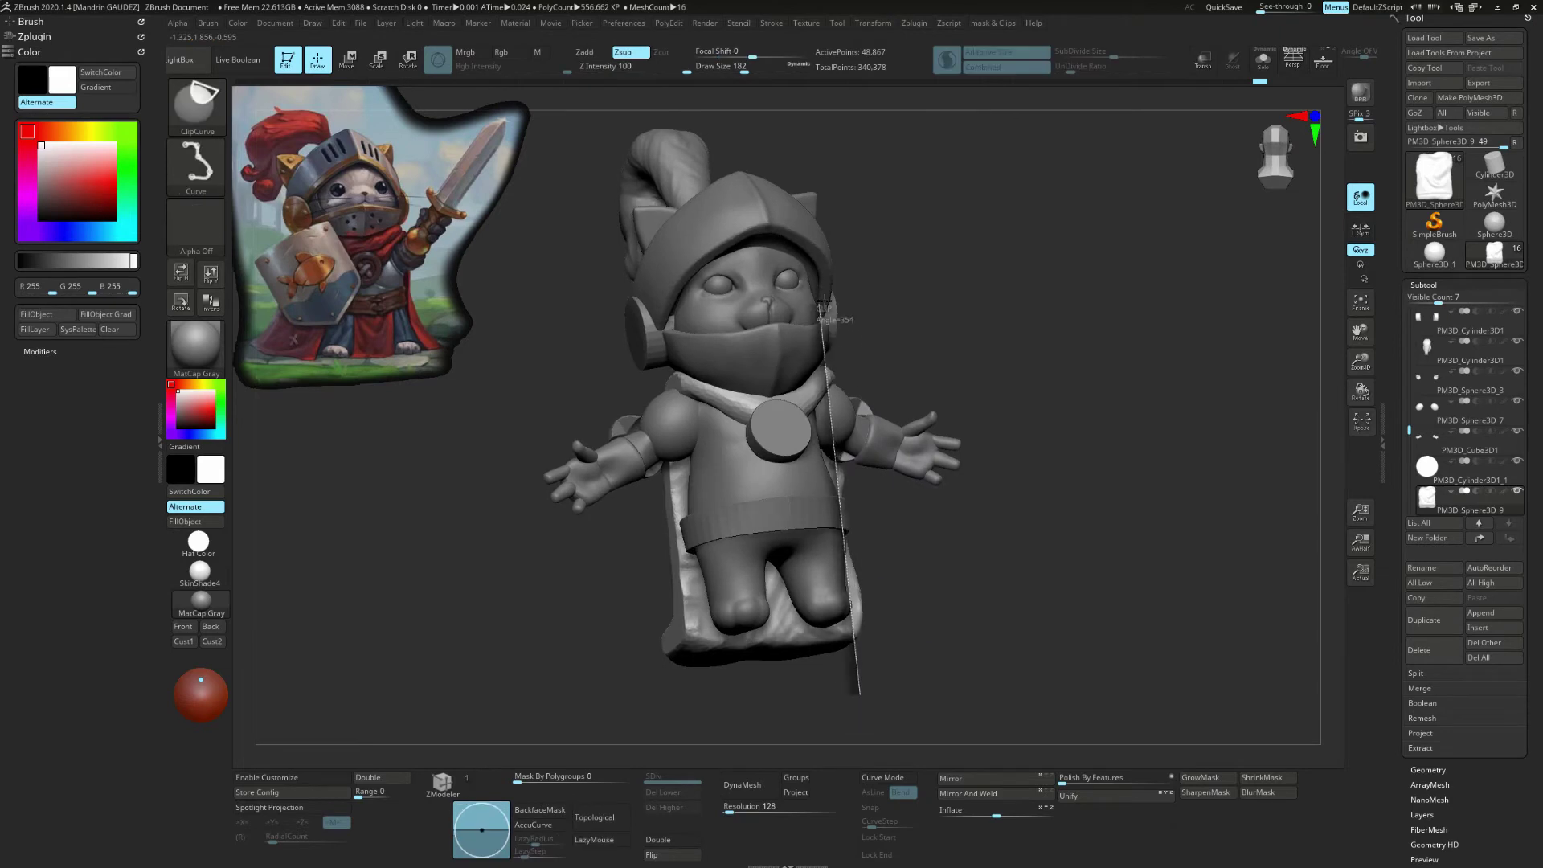
pyautogui.keyDown('shift'); pyautogui.moveTo(916, 705); pyautogui.dragTo(848, 415); pyautogui.keyUp('shift')
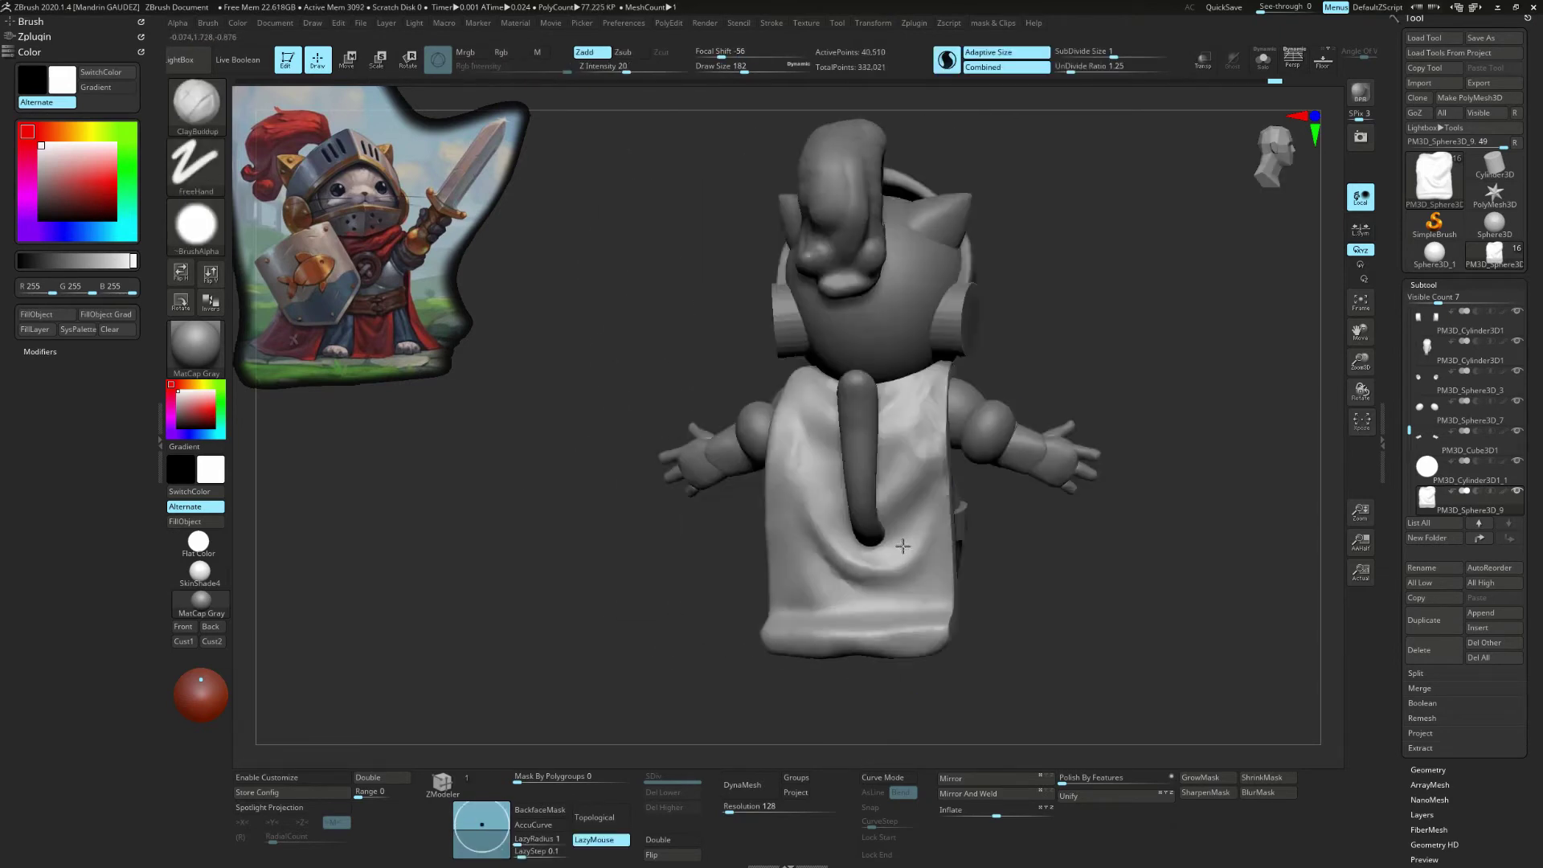
pyautogui.moveTo(905, 699)
pyautogui.mouseDown()
pyautogui.moveTo(1009, 658)
pyautogui.moveTo(988, 624)
pyautogui.moveTo(1174, 620)
pyautogui.moveTo(1150, 616)
pyautogui.moveTo(1109, 472)
pyautogui.mouseUp()
# Step: Solo and frame the cape, sculpt hanging folds, then show the full knight from the front
pyautogui.press('b')
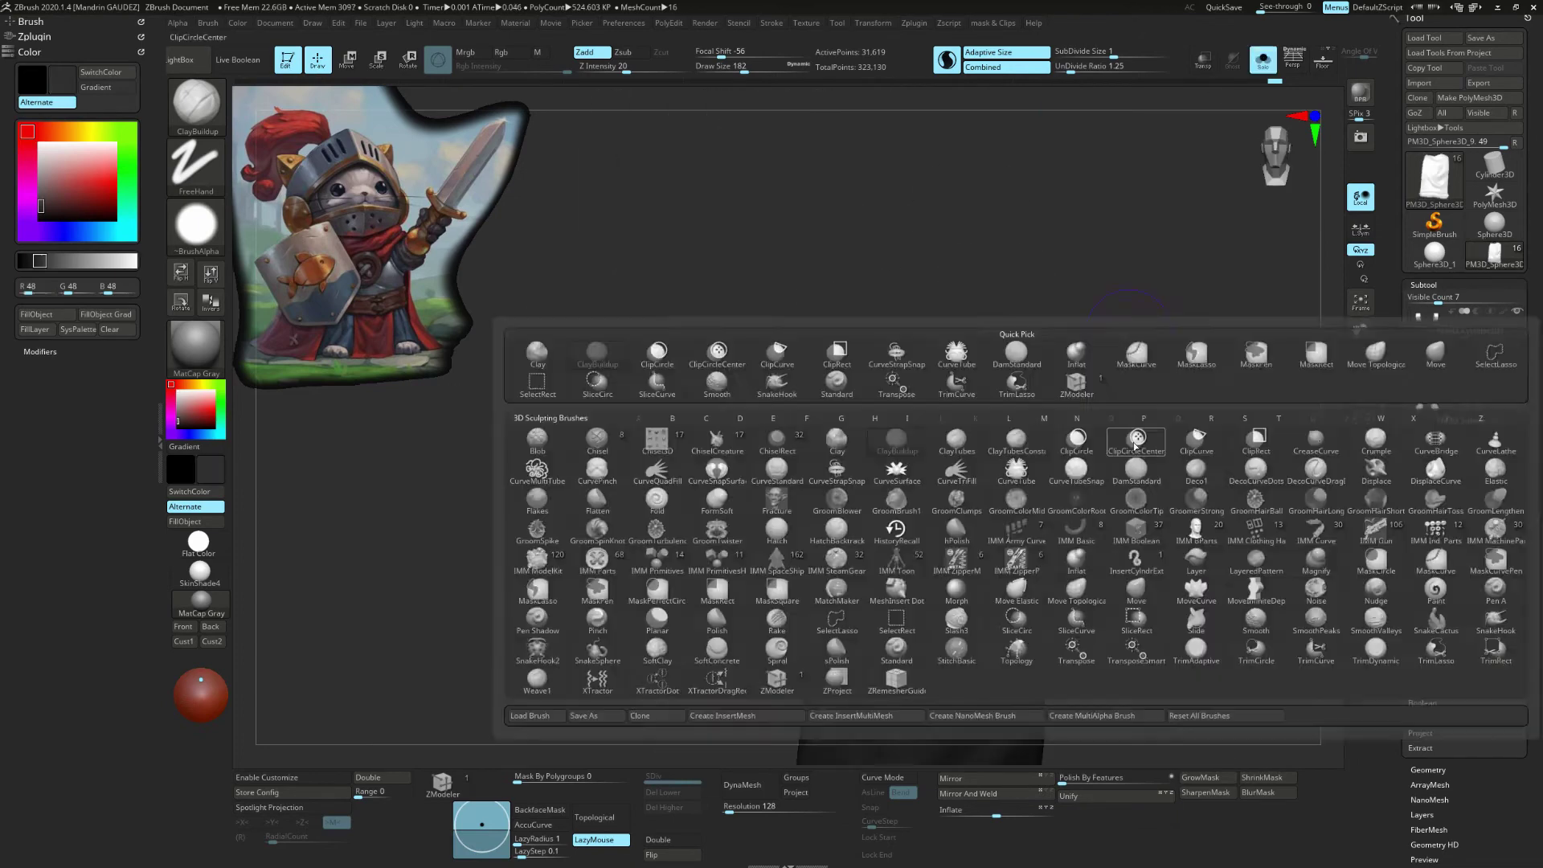
pyautogui.press('b')
pyautogui.press('f')
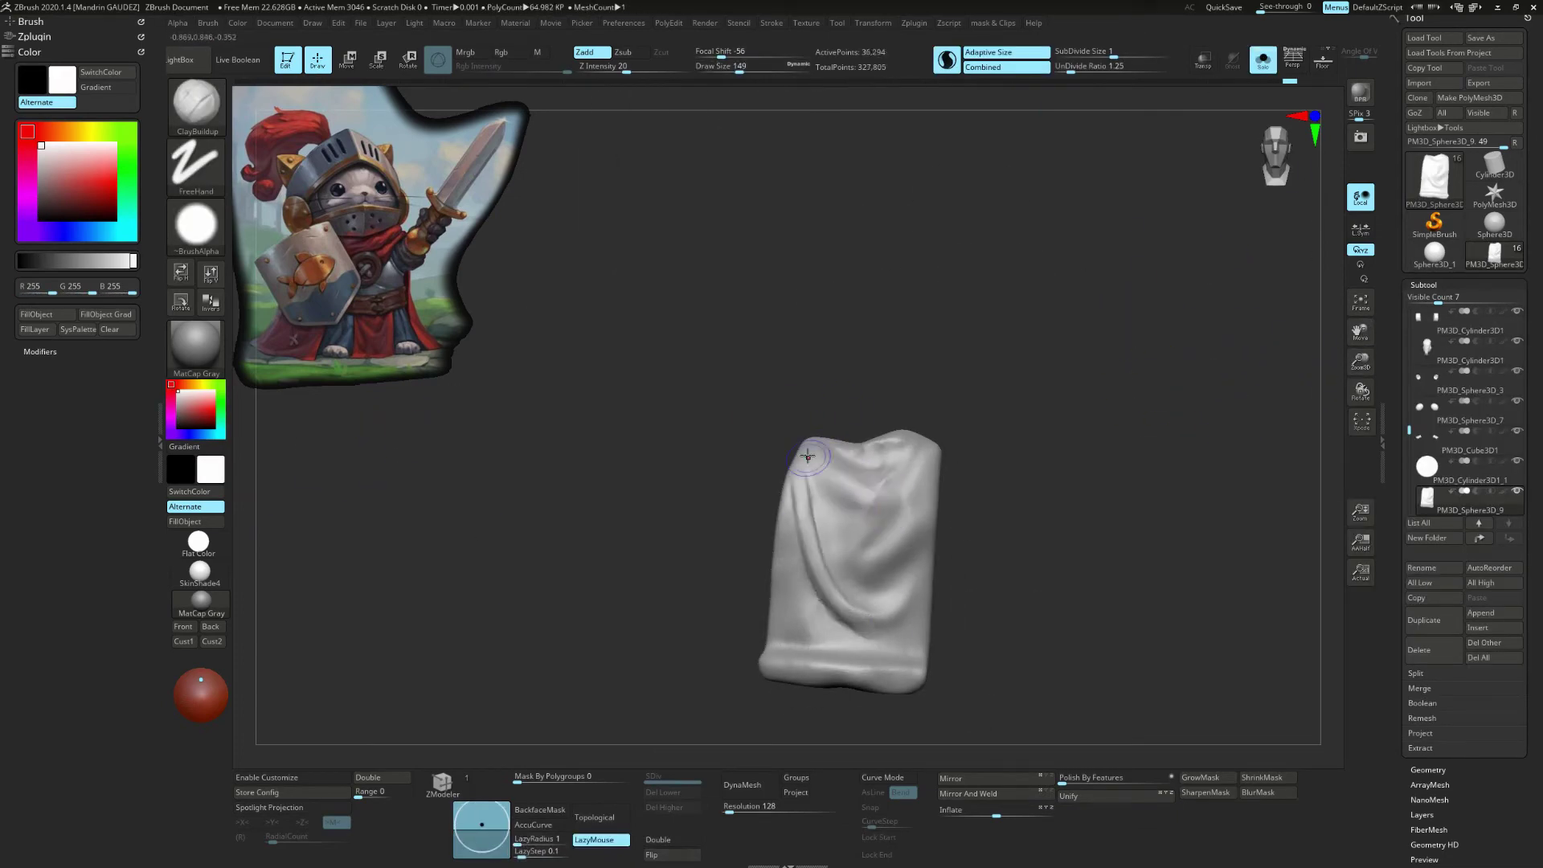
pyautogui.moveTo(890, 530); pyautogui.dragTo(872, 511)
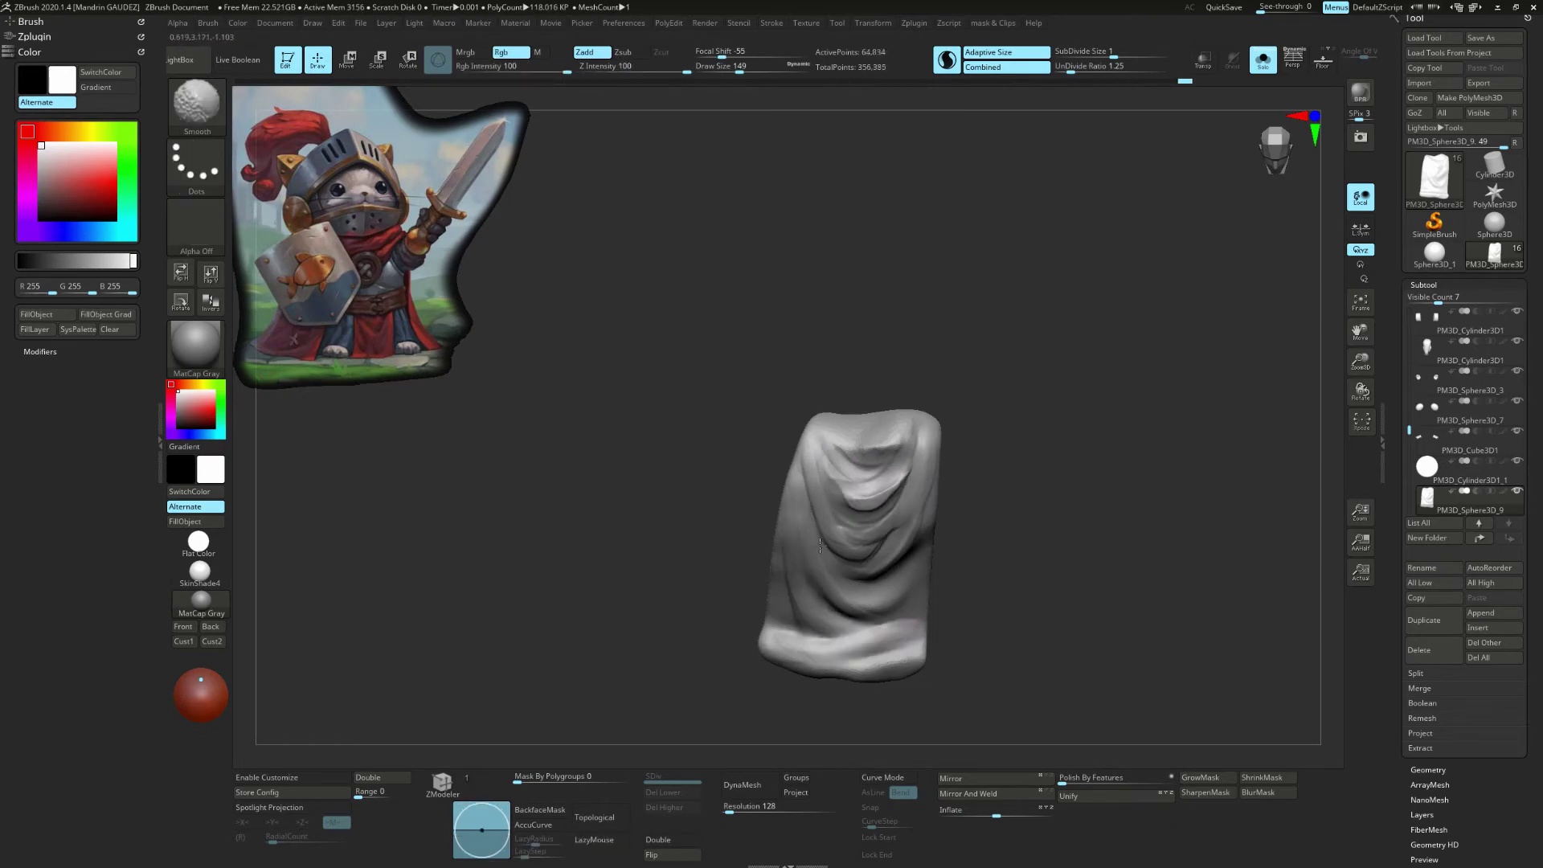
pyautogui.moveTo(881, 488)
pyautogui.mouseDown()
pyautogui.moveTo(1147, 321)
pyautogui.moveTo(1166, 434)
pyautogui.moveTo(1084, 384)
pyautogui.moveTo(954, 501)
pyautogui.mouseUp()
# Step: Switch to the Move Topological brush and bring up the brush size setting
pyautogui.press('b')
pyautogui.press('m')
pyautogui.press('t')
pyautogui.press('s')
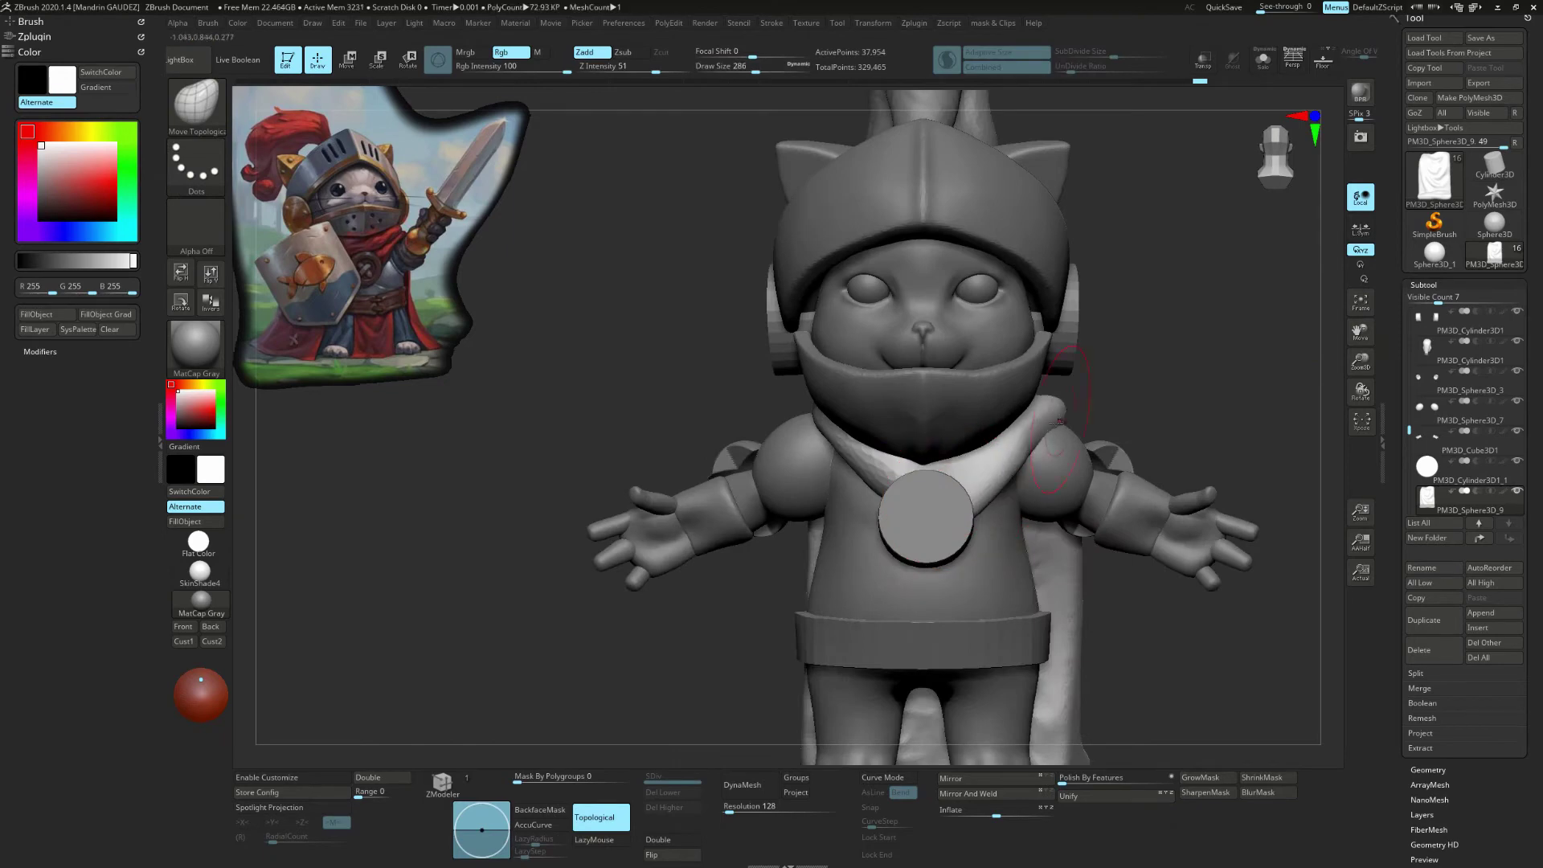
pyautogui.moveTo(1059, 421); pyautogui.dragTo(886, 331)
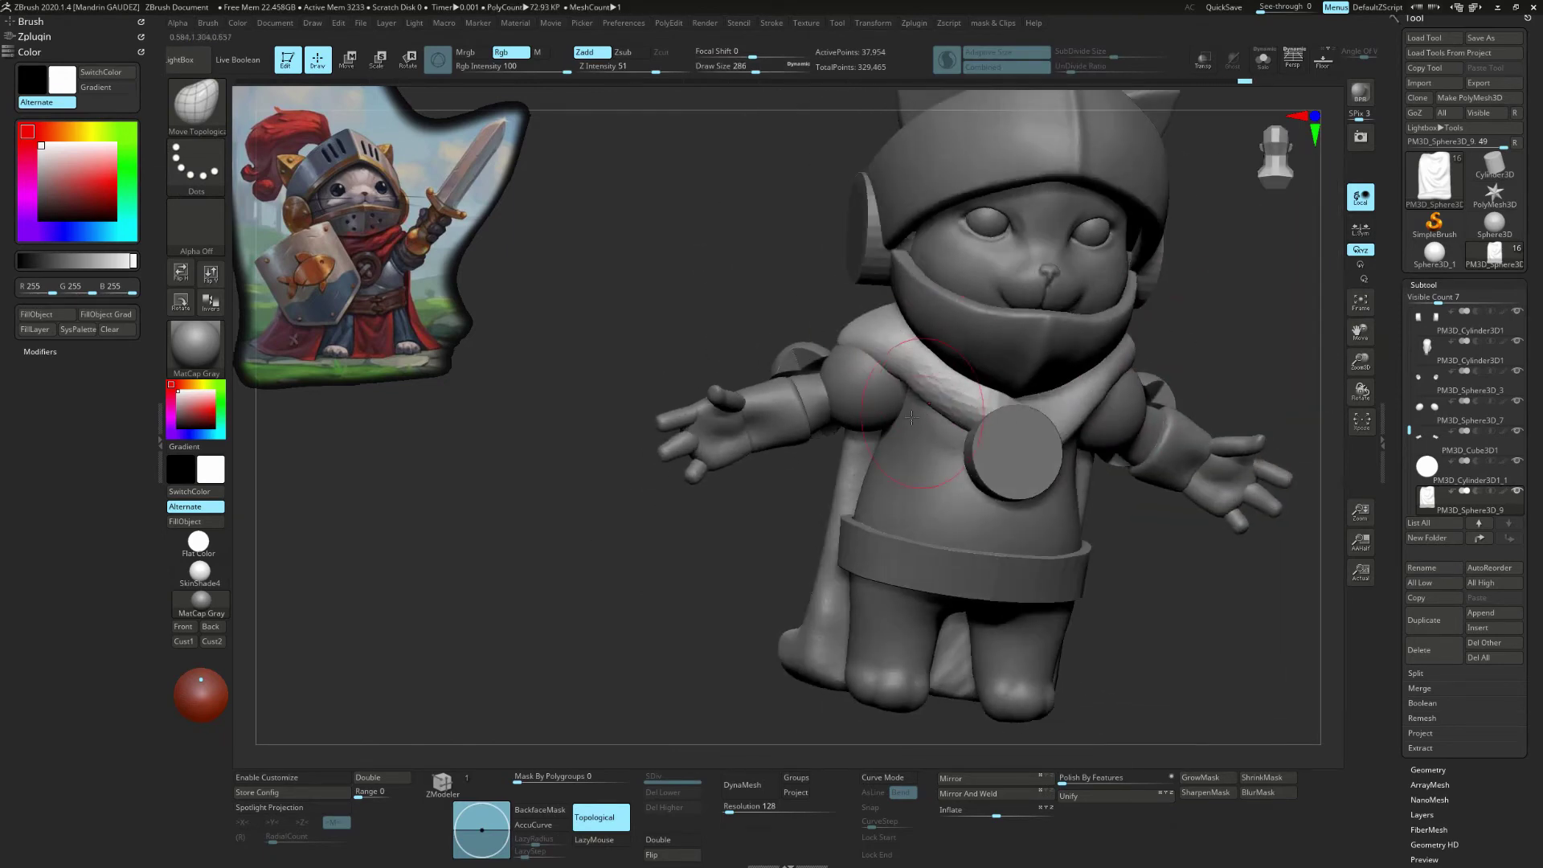
pyautogui.moveTo(911, 417); pyautogui.dragTo(982, 538)
pyautogui.moveTo(1251, 540)
pyautogui.mouseDown()
pyautogui.moveTo(921, 385)
pyautogui.moveTo(1072, 469)
pyautogui.mouseUp()
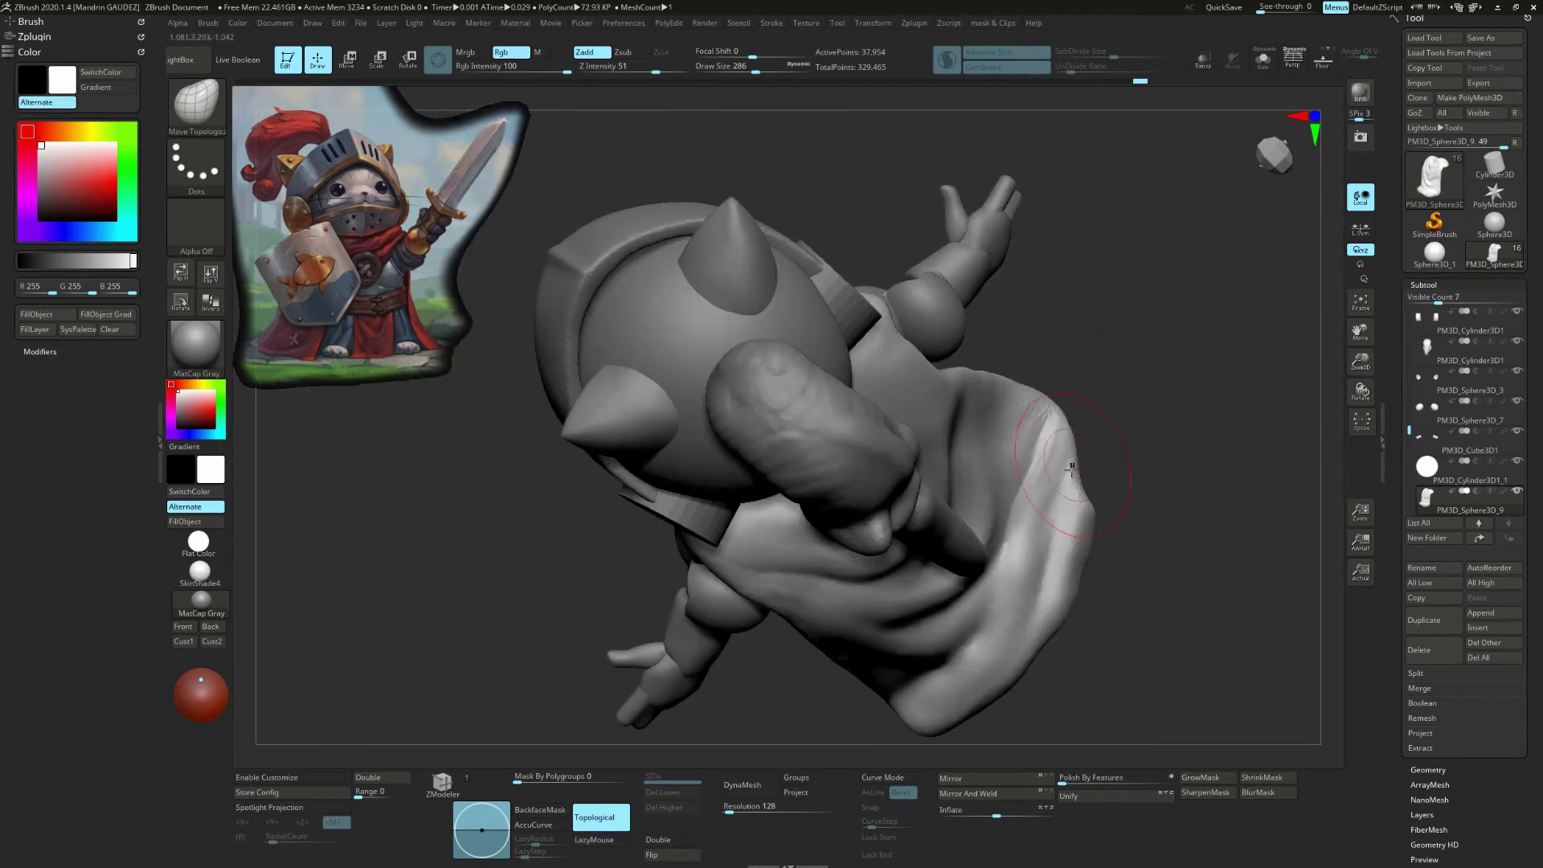
pyautogui.moveTo(1120, 419)
pyautogui.mouseDown()
pyautogui.moveTo(1068, 458)
pyautogui.moveTo(1051, 527)
pyautogui.moveTo(1132, 366)
pyautogui.mouseUp()
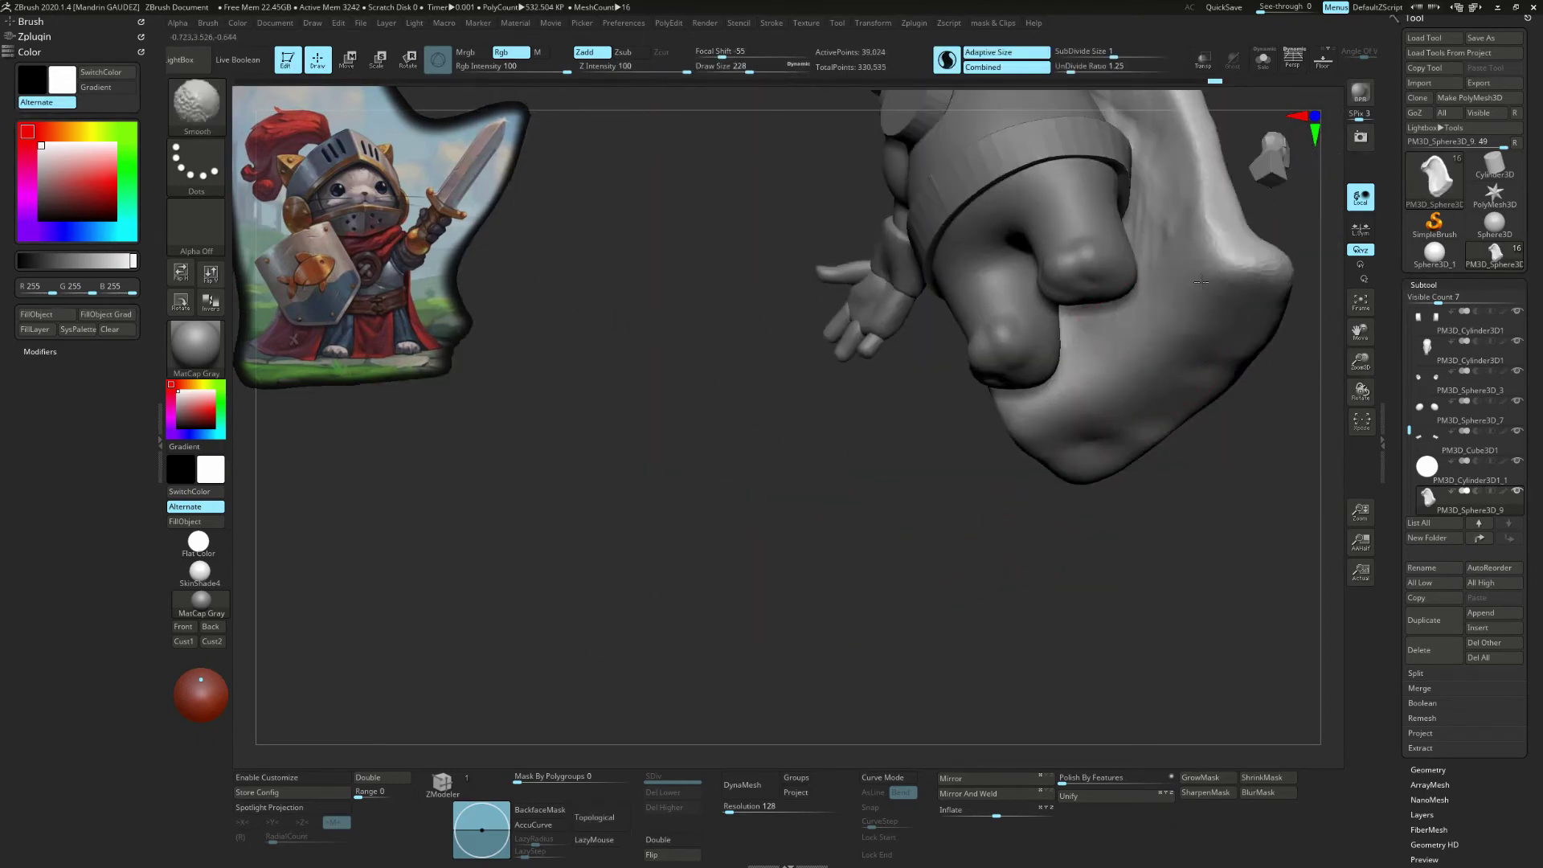
pyautogui.moveTo(1200, 281)
pyautogui.keyDown('shift'); pyautogui.mouseDown()
pyautogui.moveTo(1092, 547)
pyautogui.moveTo(998, 371)
pyautogui.moveTo(1055, 387)
pyautogui.mouseUp(); pyautogui.keyUp('shift')
pyautogui.press('b')
pyautogui.press('m')
pyautogui.press('t')
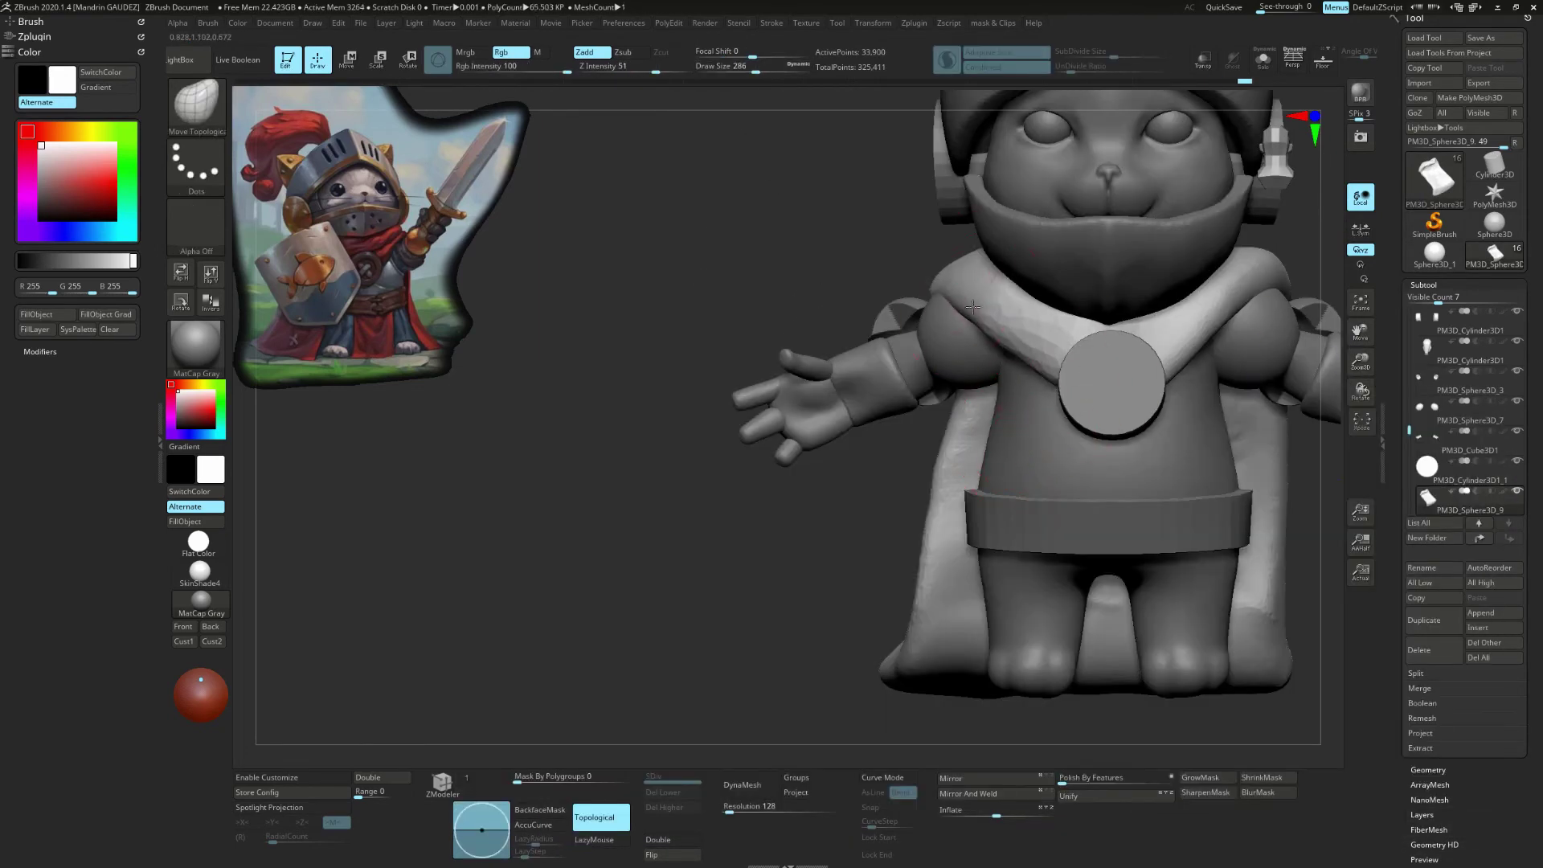
pyautogui.moveTo(972, 306)
pyautogui.keyDown('shift'); pyautogui.mouseDown()
pyautogui.moveTo(1004, 377)
pyautogui.moveTo(952, 435)
pyautogui.mouseUp(); pyautogui.keyUp('shift')
pyautogui.moveTo(996, 468); pyautogui.dragTo(1044, 450)
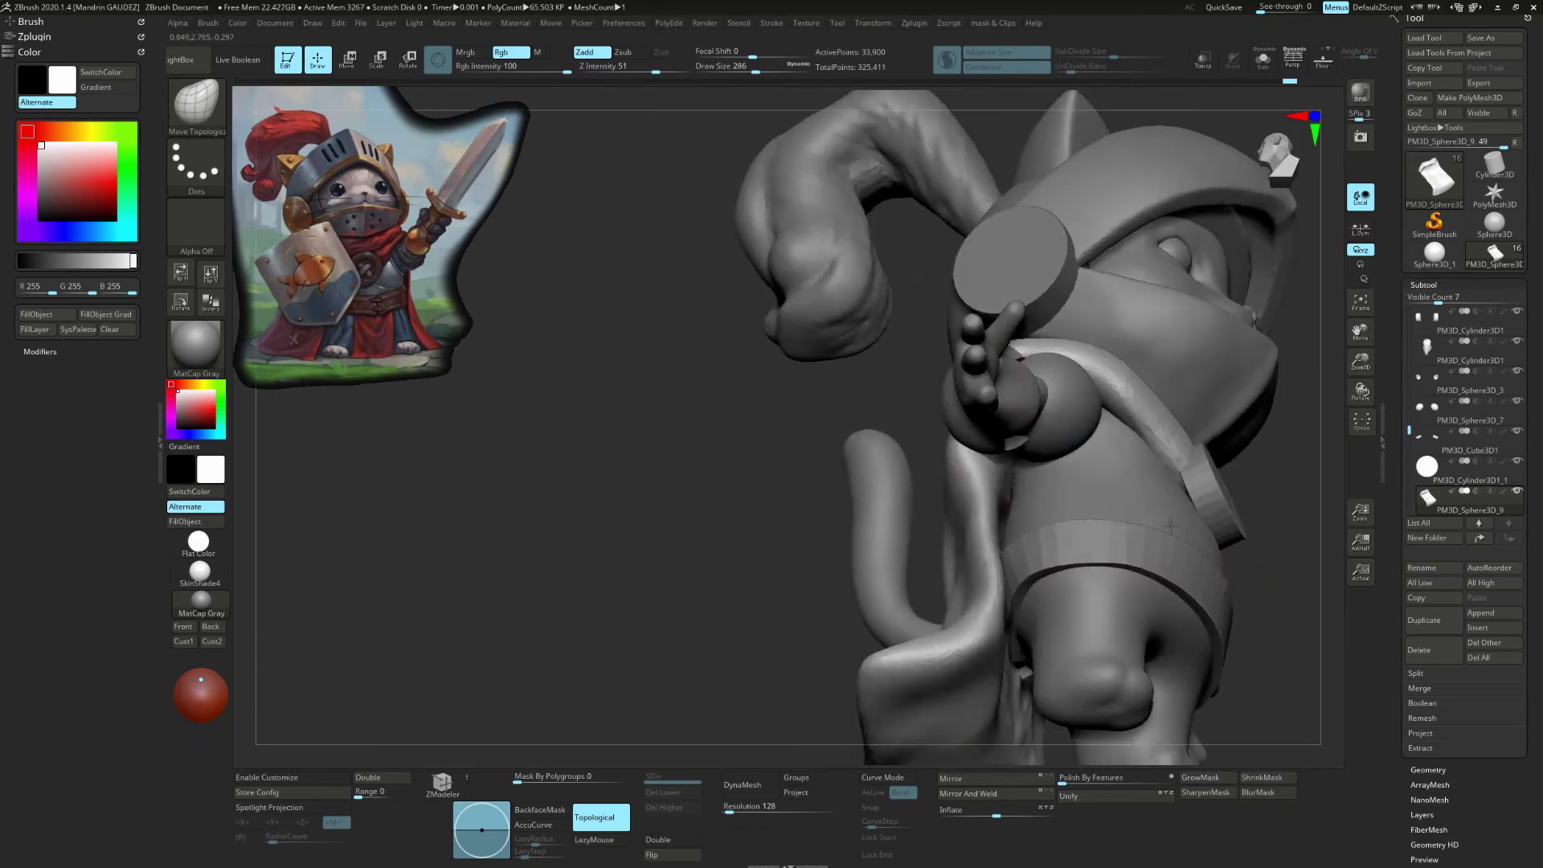
pyautogui.moveTo(1191, 348); pyautogui.dragTo(1192, 358)
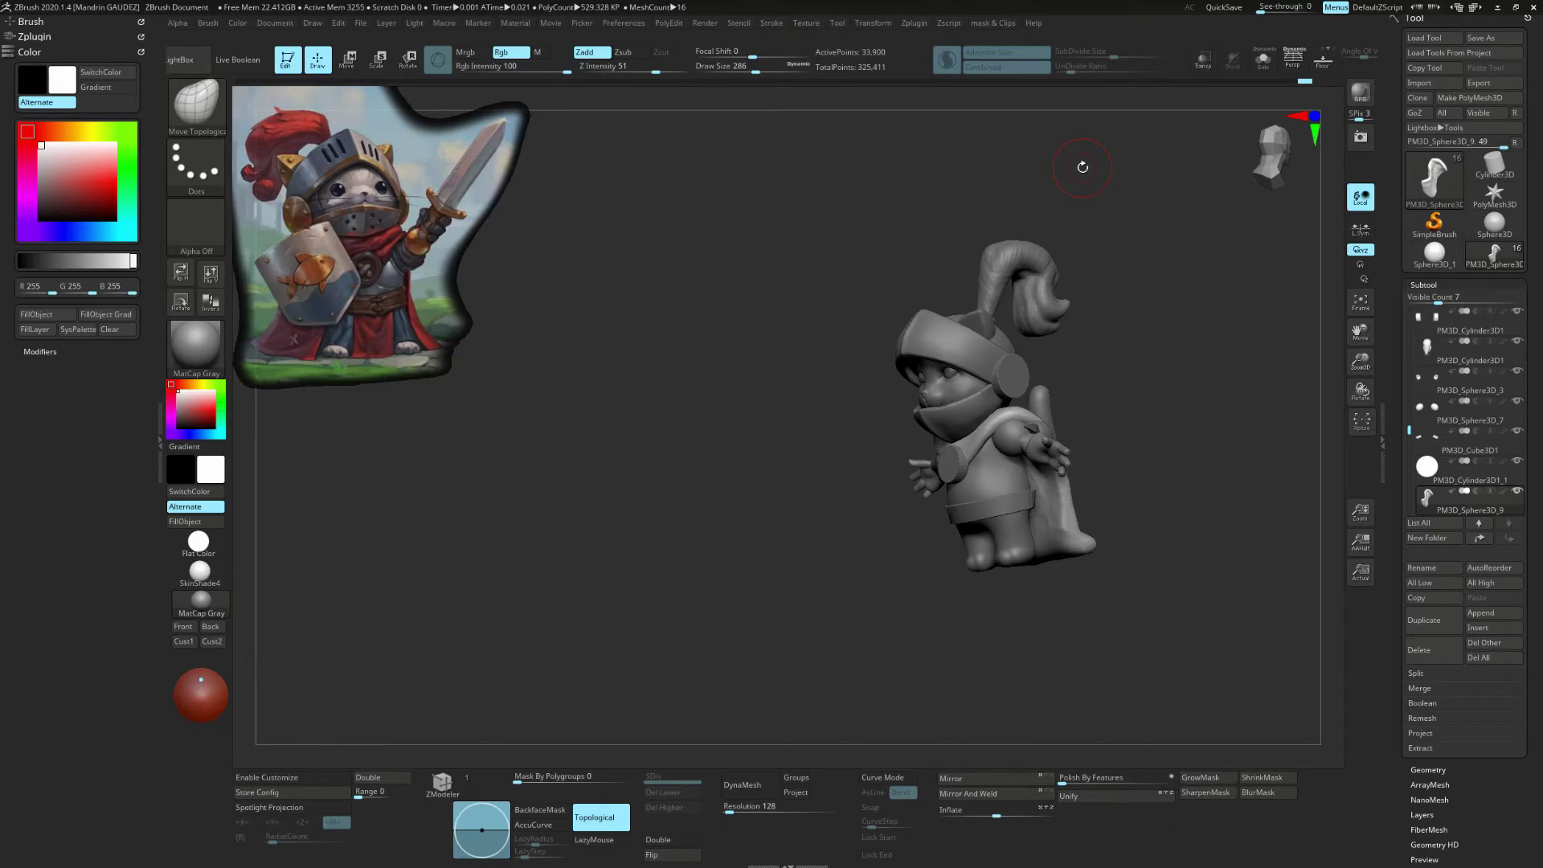
# Step: Solo the cape and build up cloth folds on it with ClayBuildup
pyautogui.moveTo(1083, 166)
pyautogui.mouseDown()
pyautogui.moveTo(1147, 378)
pyautogui.moveTo(1213, 400)
pyautogui.mouseUp()
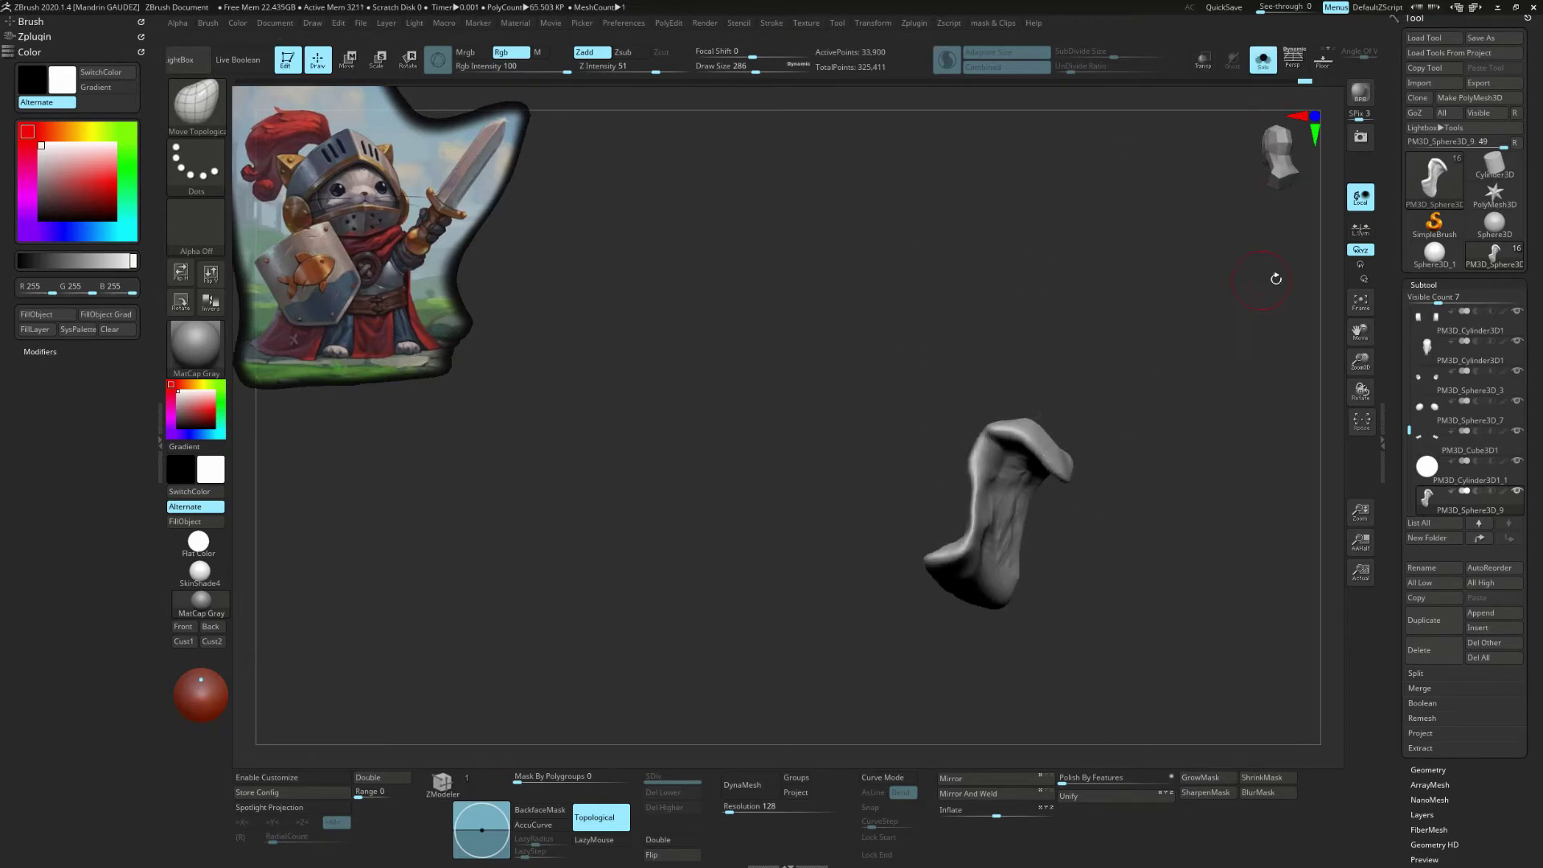
pyautogui.press('b')
pyautogui.click(1012, 469)
pyautogui.moveTo(1013, 468)
pyautogui.mouseDown()
pyautogui.moveTo(1123, 535)
pyautogui.moveTo(1051, 585)
pyautogui.moveTo(1141, 522)
pyautogui.moveTo(1181, 567)
pyautogui.moveTo(1133, 378)
pyautogui.moveTo(978, 415)
pyautogui.moveTo(924, 579)
pyautogui.mouseUp()
pyautogui.moveTo(875, 386); pyautogui.dragTo(989, 562)
pyautogui.moveTo(964, 482)
pyautogui.mouseDown()
pyautogui.moveTo(727, 393)
pyautogui.moveTo(852, 402)
pyautogui.mouseUp()
pyautogui.moveTo(924, 345)
pyautogui.mouseDown()
pyautogui.moveTo(955, 491)
pyautogui.moveTo(1000, 367)
pyautogui.mouseUp()
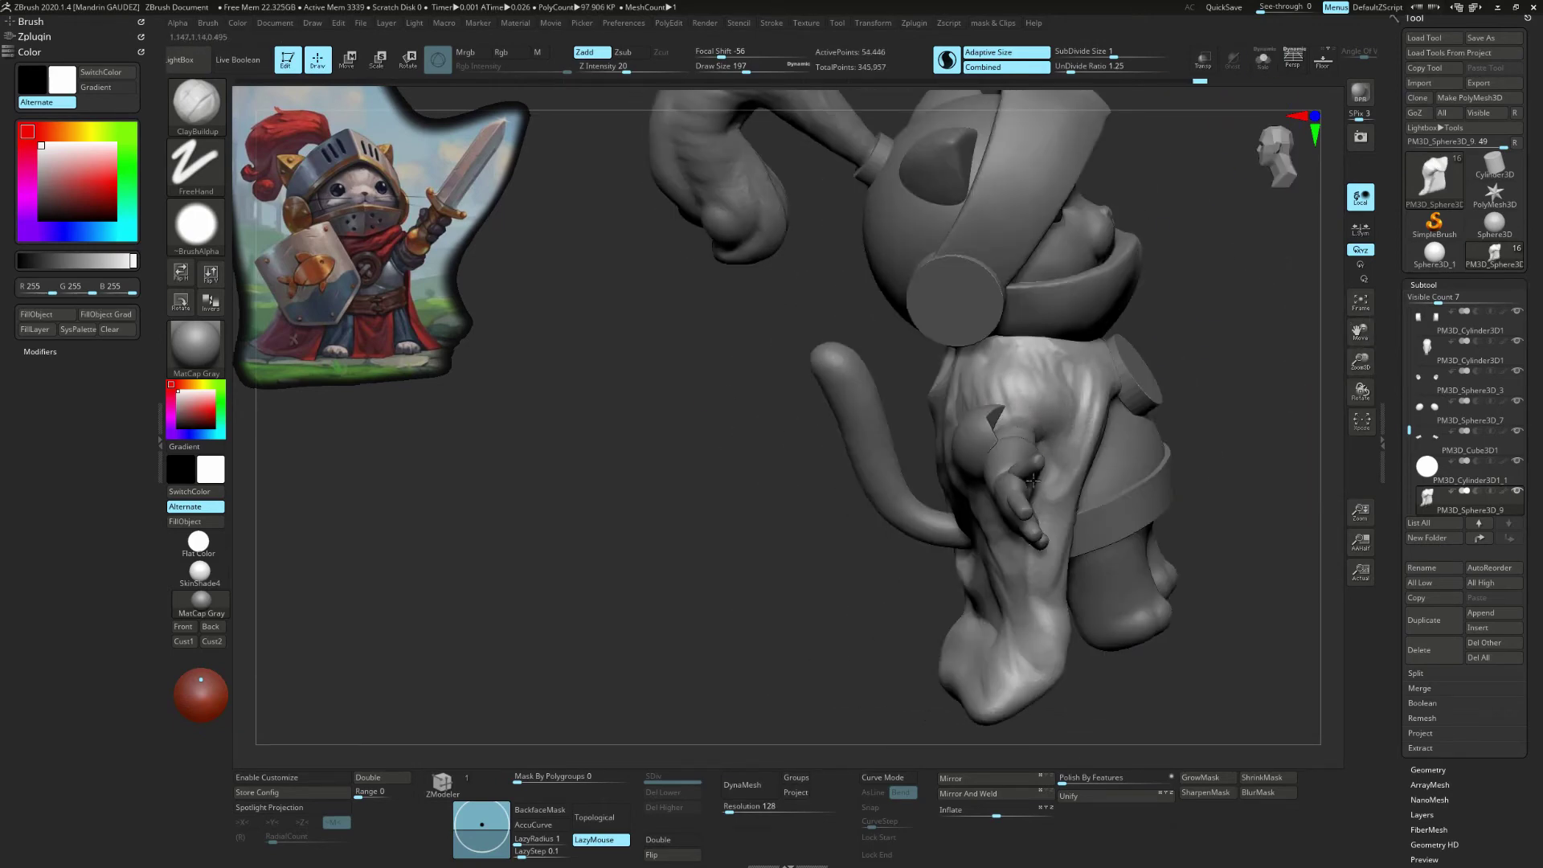
pyautogui.moveTo(1031, 479)
pyautogui.mouseDown()
pyautogui.moveTo(964, 603)
pyautogui.moveTo(990, 668)
pyautogui.moveTo(763, 627)
pyautogui.moveTo(1126, 361)
pyautogui.moveTo(1113, 404)
pyautogui.mouseUp()
# Step: Switch to the Move Topological brush
pyautogui.press('b')
pyautogui.press('m')
pyautogui.press('t')
# Step: Insert a Cube3D subtool and solo it
pyautogui.press('f')
pyautogui.click(1476, 628)
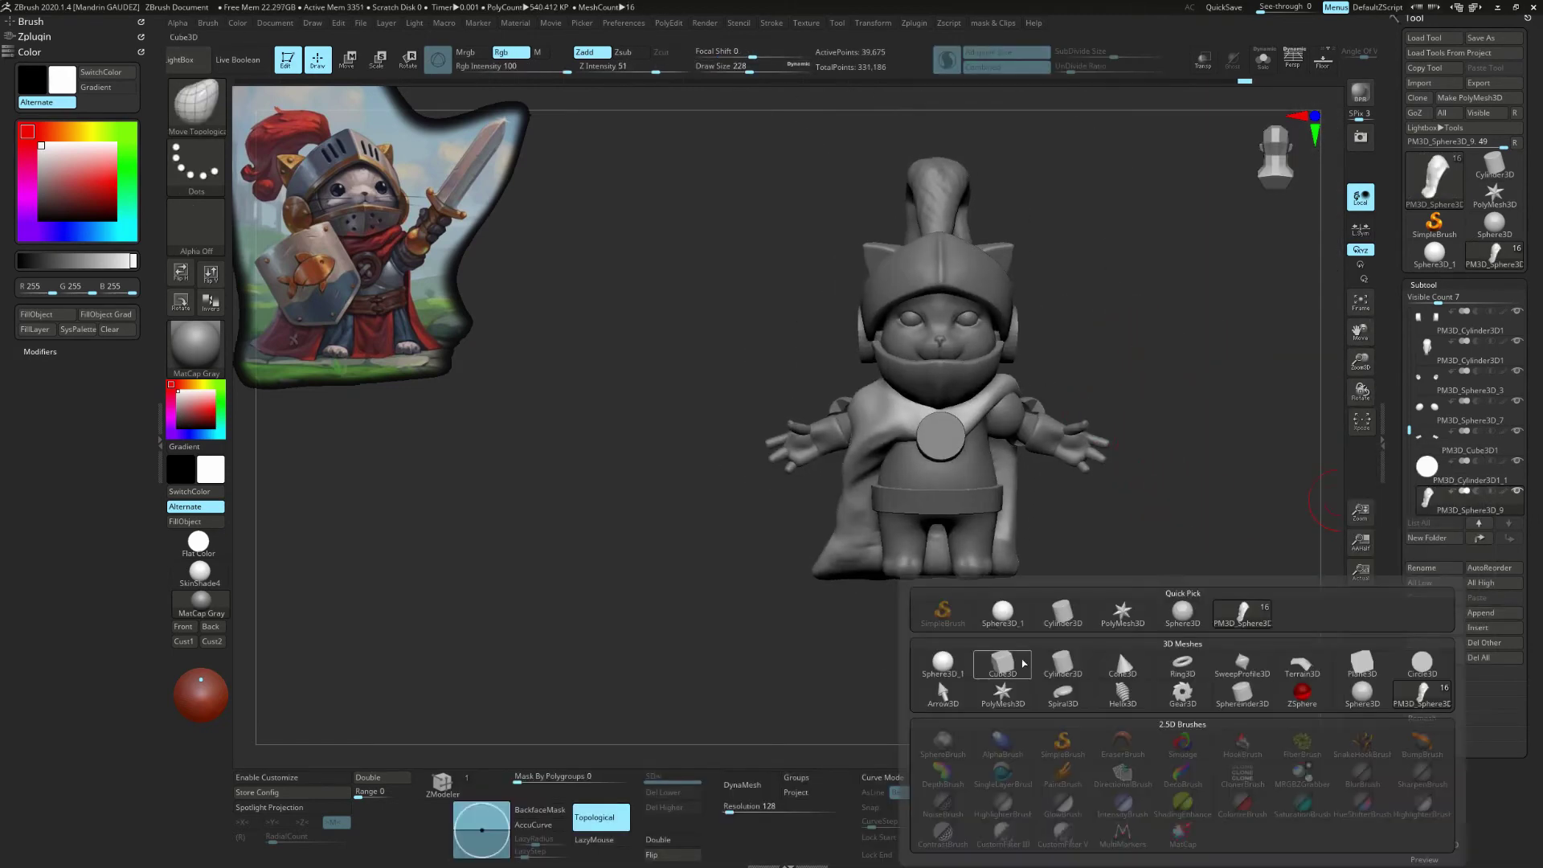
pyautogui.click(1306, 635)
pyautogui.click(1263, 59)
pyautogui.press('r')
pyautogui.moveTo(905, 549)
pyautogui.mouseDown()
pyautogui.moveTo(1033, 637)
pyautogui.moveTo(916, 523)
pyautogui.mouseUp()
# Step: Pull the cube into a pointed shield outline, then Mirror And Weld and DynaMesh it
pyautogui.moveTo(904, 613); pyautogui.dragTo(903, 631)
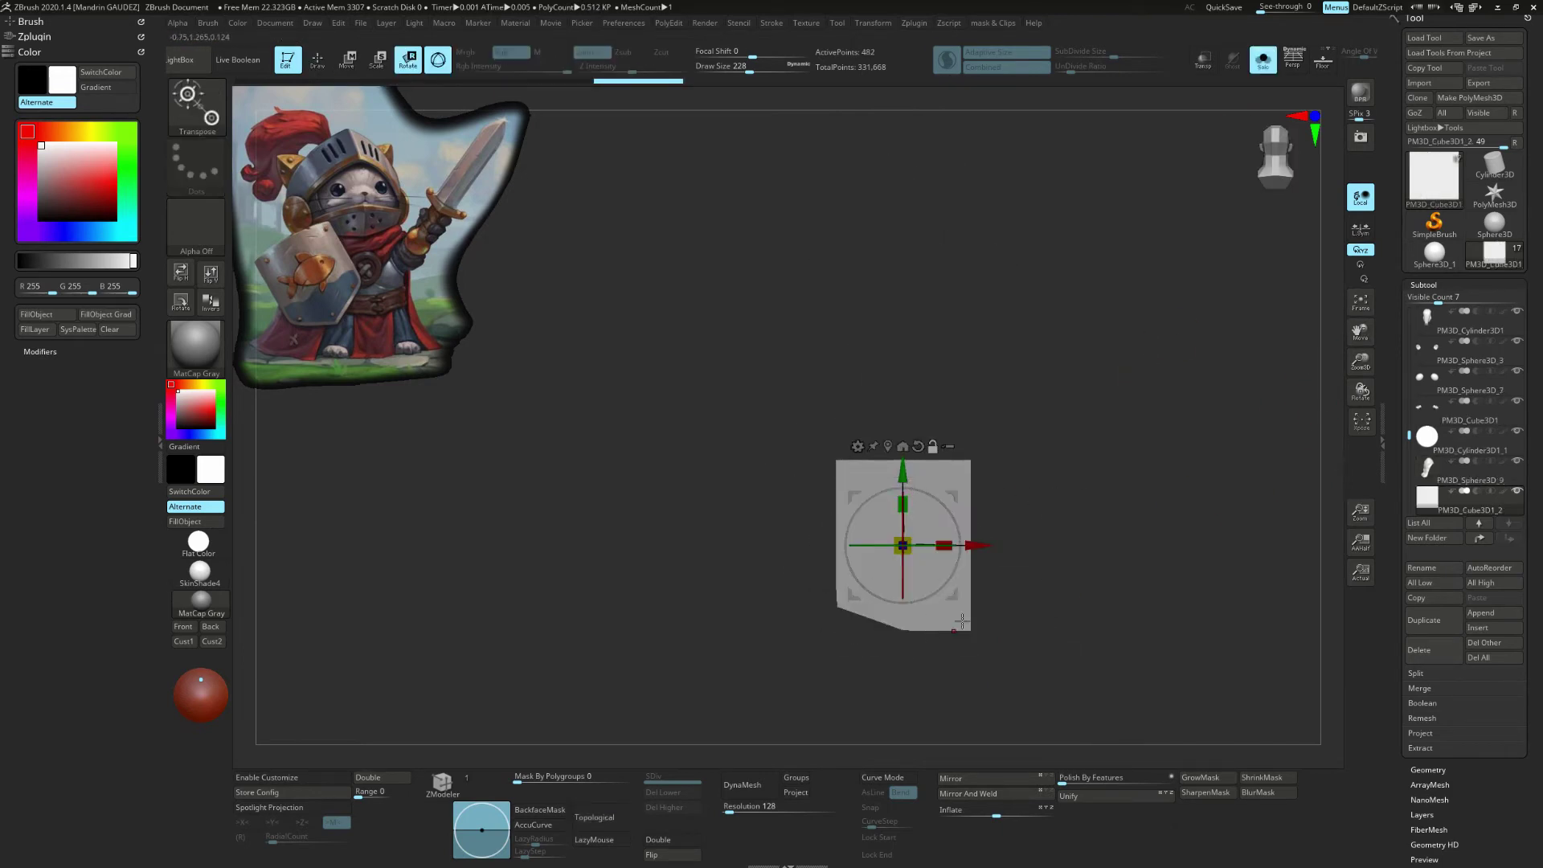
pyautogui.click(1026, 793)
pyautogui.click(741, 785)
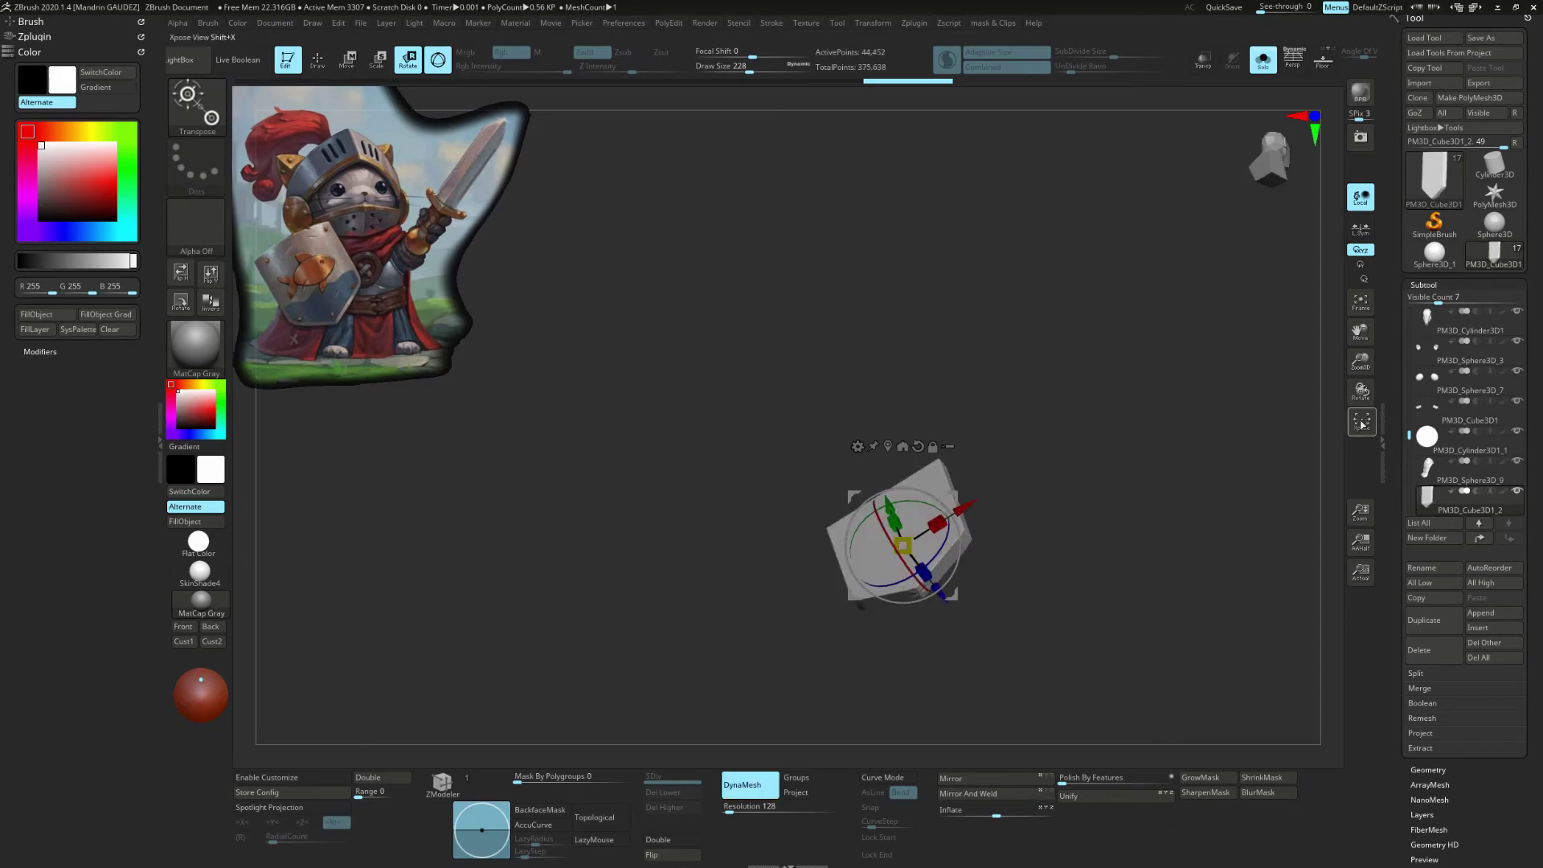
# Step: Smooth the shield's edges and ClipCurve its sides narrower from front view
pyautogui.moveTo(1061, 707); pyautogui.dragTo(942, 617)
pyautogui.press('q')
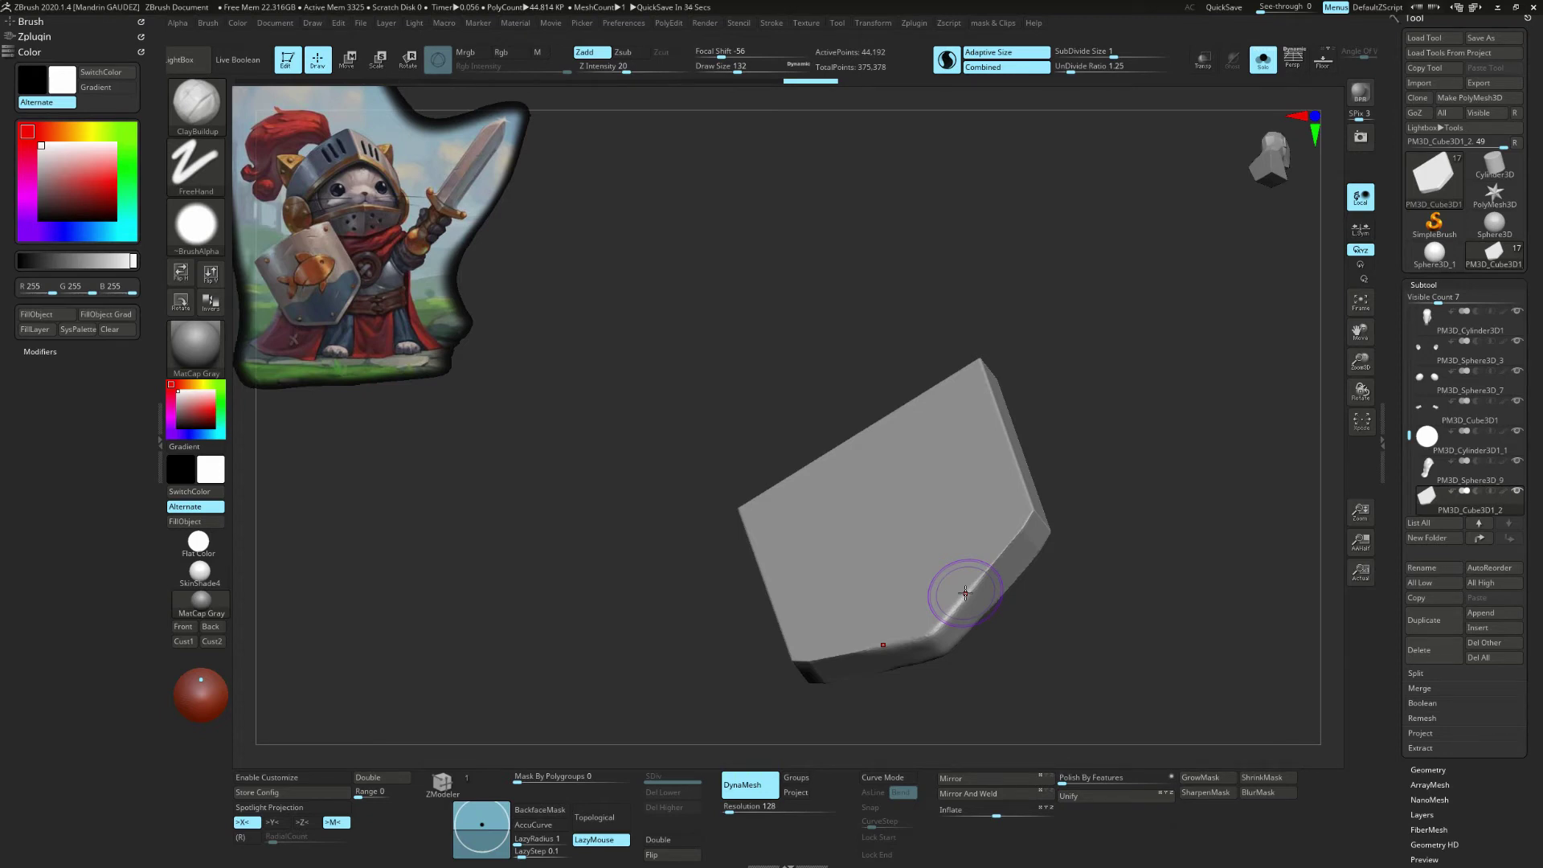
pyautogui.keyDown('shift'); pyautogui.moveTo(965, 593); pyautogui.dragTo(803, 633); pyautogui.keyUp('shift')
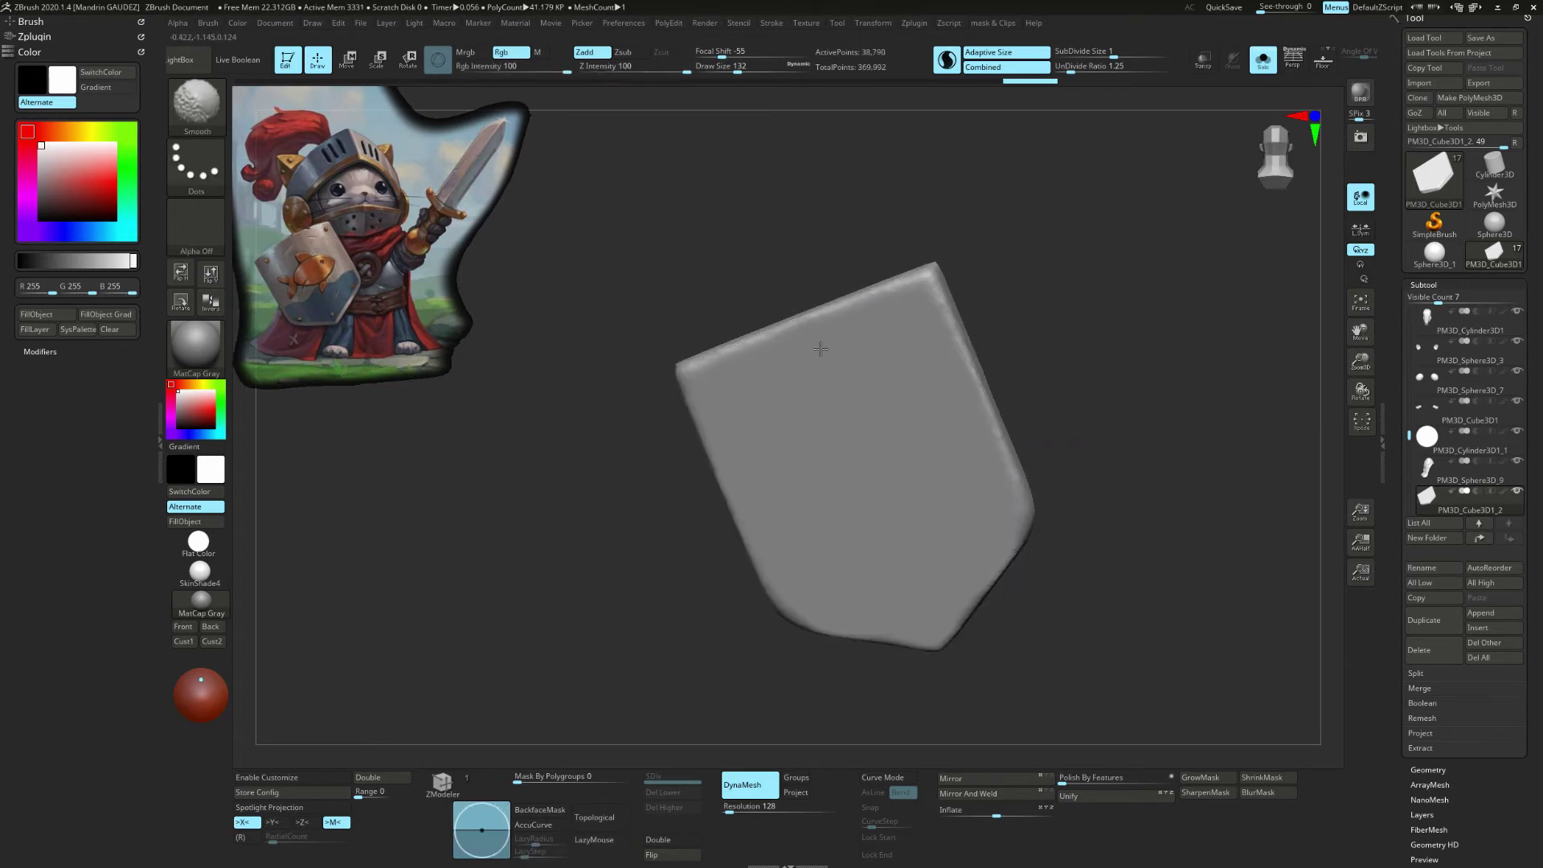
pyautogui.moveTo(930, 688)
pyautogui.mouseDown()
pyautogui.moveTo(795, 276)
pyautogui.moveTo(486, 307)
pyautogui.mouseUp()
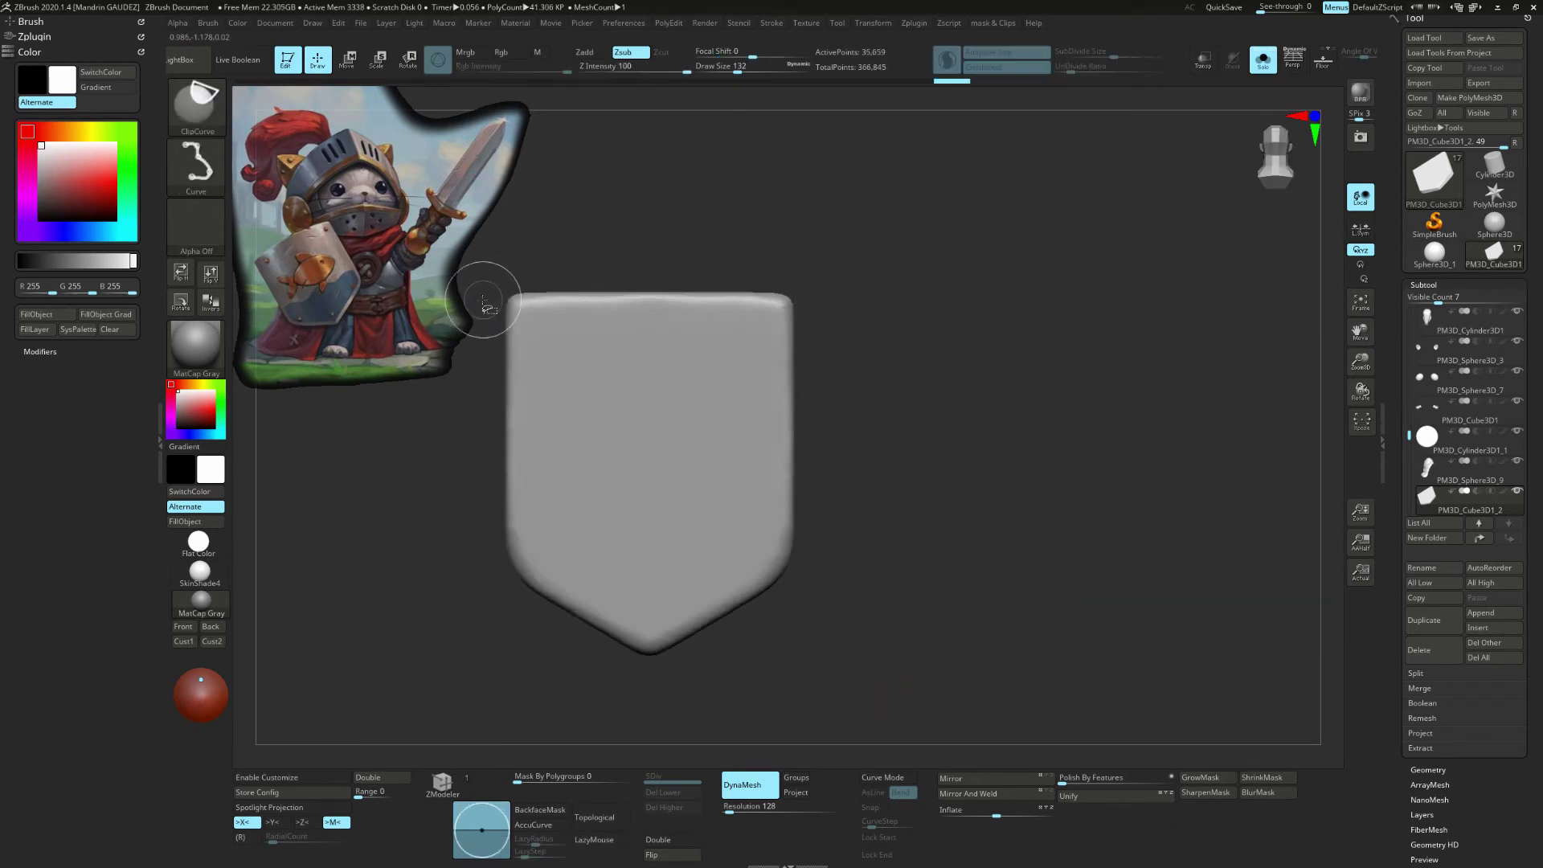
pyautogui.keyDown('ctrl'); pyautogui.keyDown('shift'); pyautogui.moveTo(791, 248); pyautogui.dragTo(791, 696); pyautogui.keyUp('shift'); pyautogui.keyUp('ctrl')
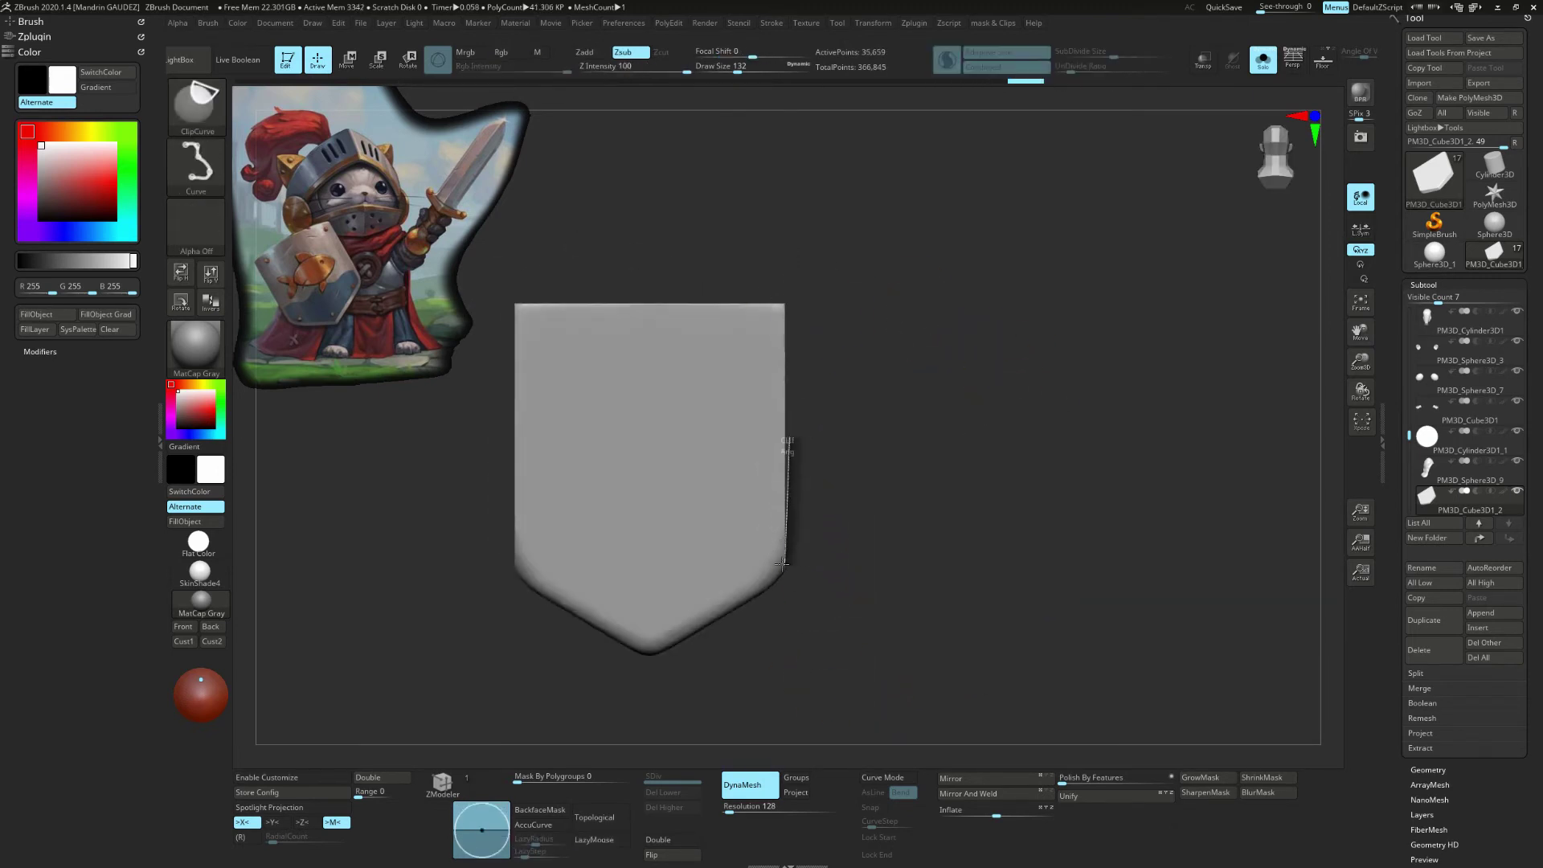
pyautogui.keyDown('ctrl'); pyautogui.keyDown('shift'); pyautogui.moveTo(611, 675); pyautogui.dragTo(930, 413); pyautogui.keyUp('shift'); pyautogui.keyUp('ctrl')
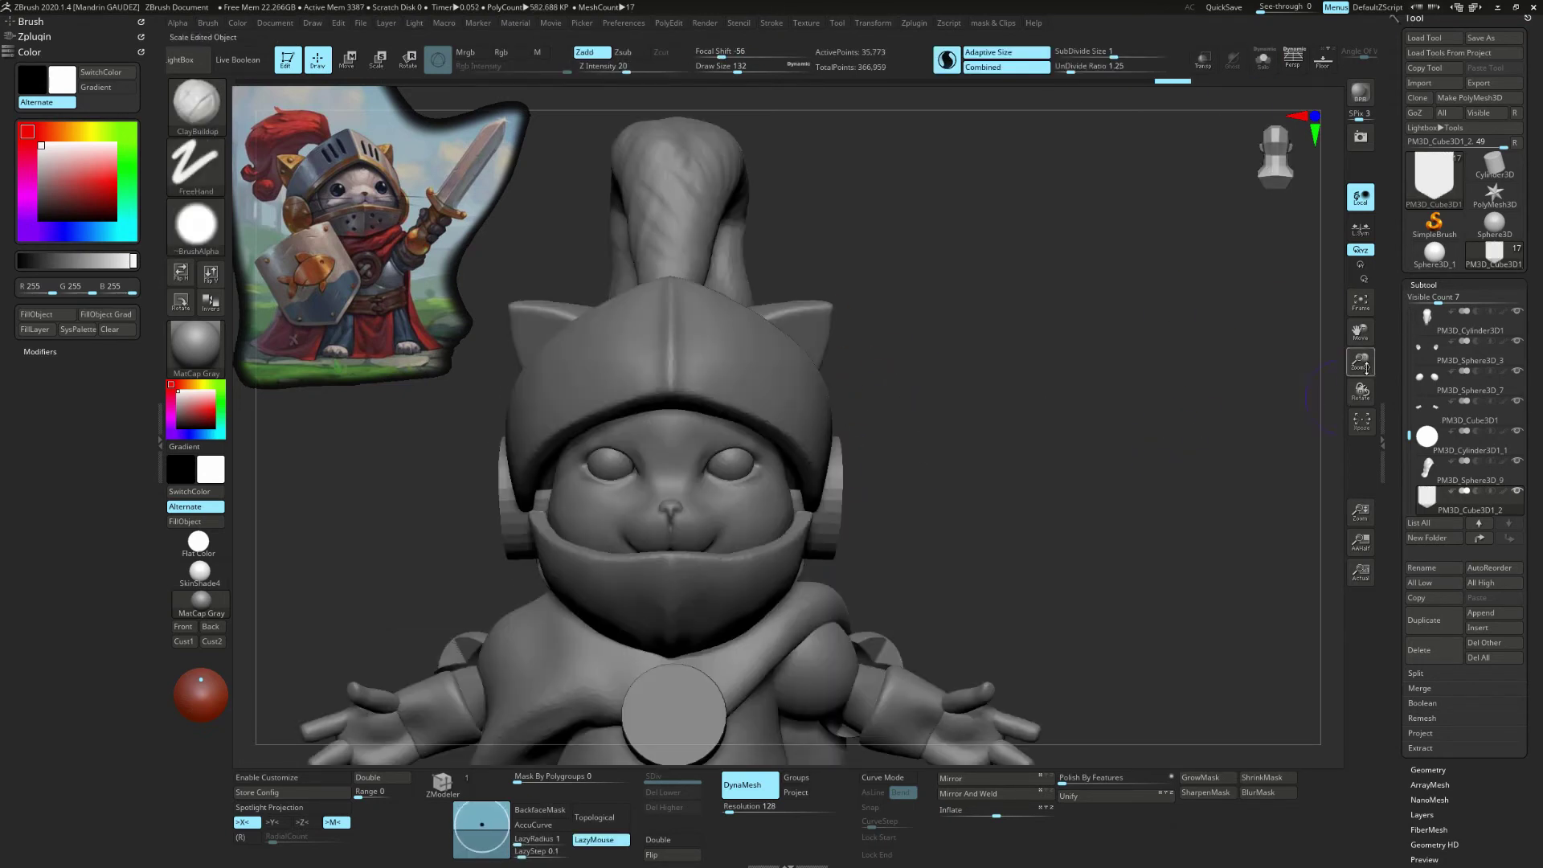
# Step: Move the shield with the gizmo to sit beside the cat knight
pyautogui.moveTo(1125, 563); pyautogui.dragTo(1005, 562)
pyautogui.moveTo(1125, 482)
pyautogui.mouseDown()
pyautogui.moveTo(951, 413)
pyautogui.moveTo(909, 549)
pyautogui.mouseUp()
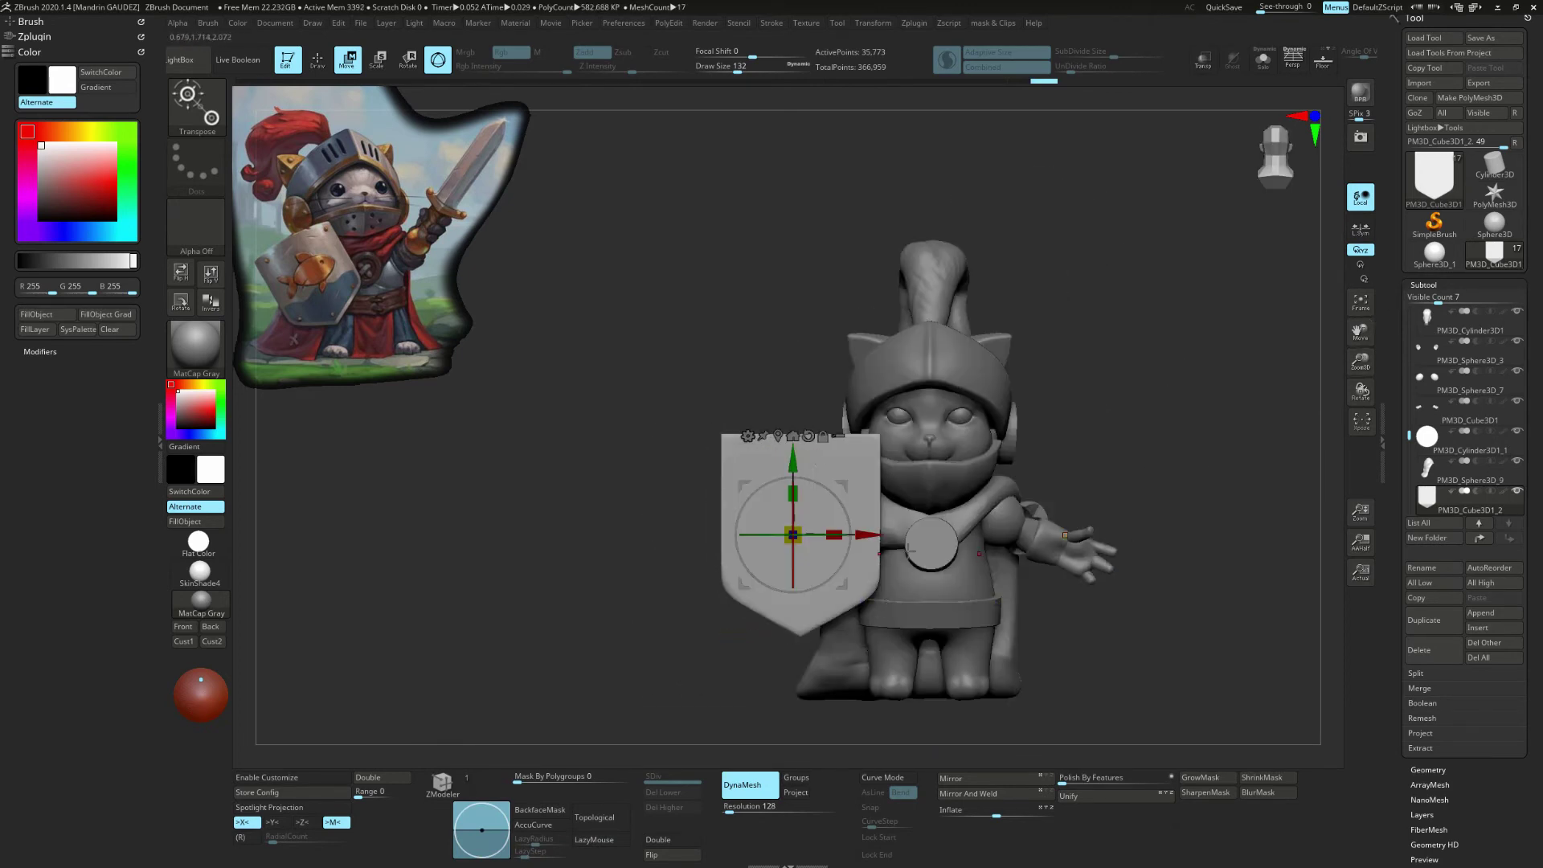
pyautogui.moveTo(1067, 515)
pyautogui.mouseDown()
pyautogui.moveTo(826, 535)
pyautogui.moveTo(1029, 524)
pyautogui.mouseUp()
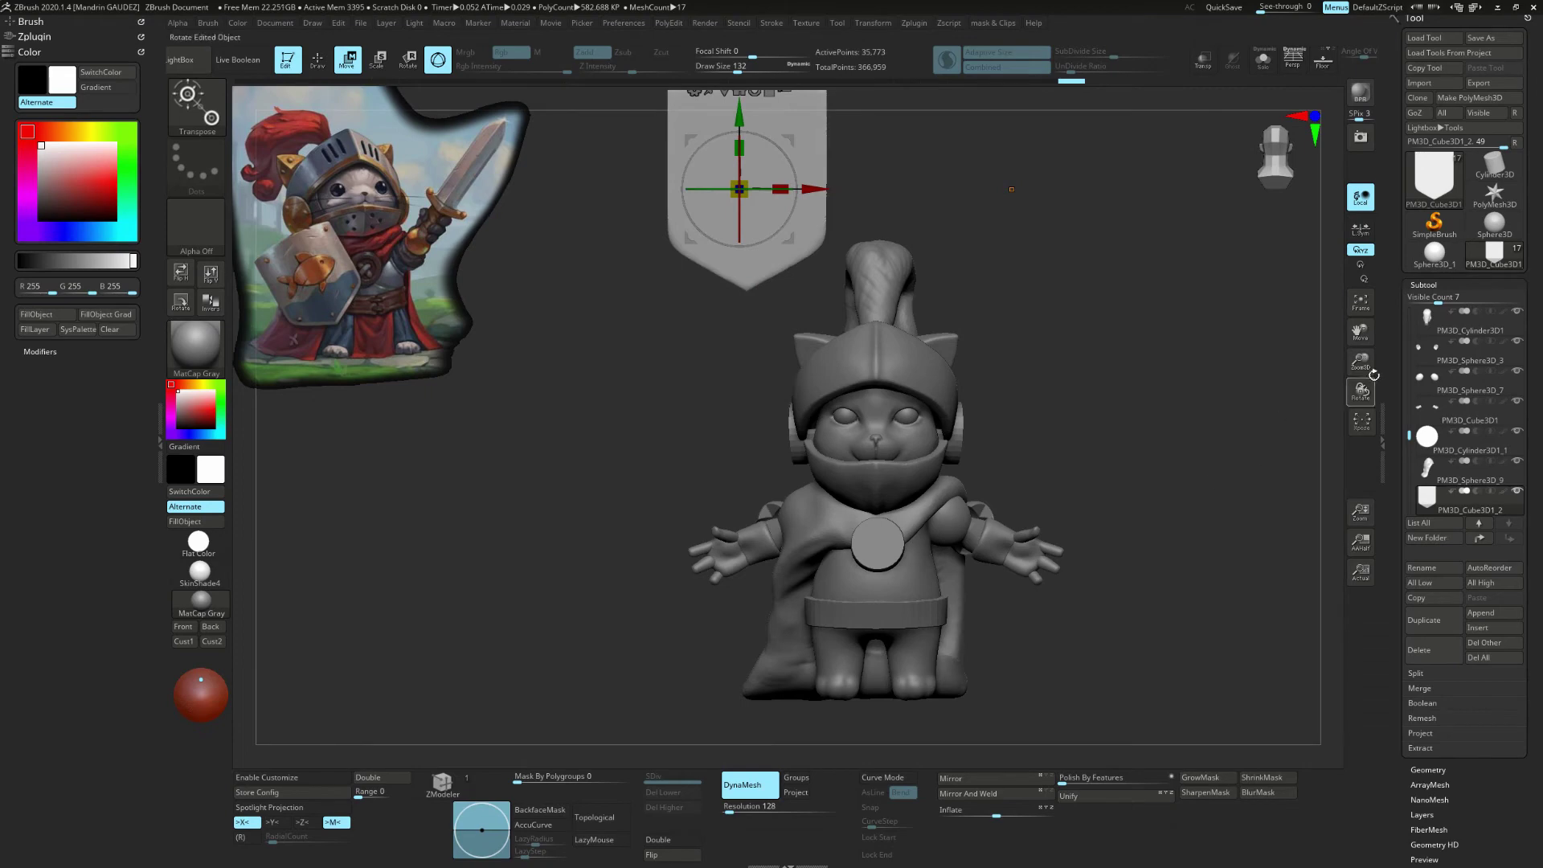
pyautogui.moveTo(1373, 375); pyautogui.dragTo(1251, 289)
# Step: Select PM3D_Sphere3D_10 at the paw, solo it and pull it with Move Topological
pyautogui.keyDown('alt'); pyautogui.click(1212, 364); pyautogui.keyUp('alt')
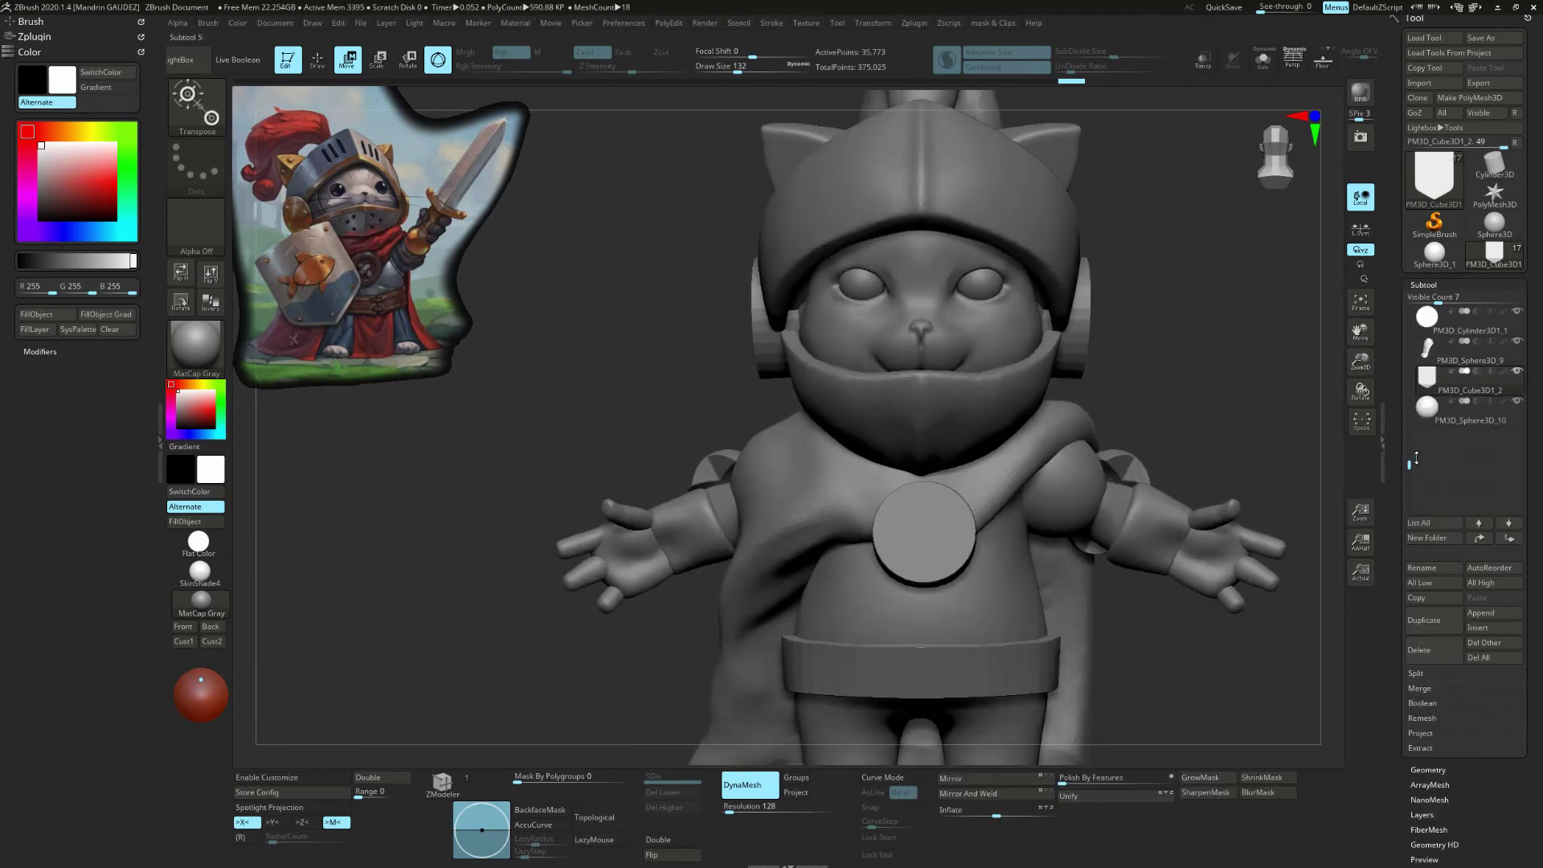
pyautogui.moveTo(1211, 364); pyautogui.dragTo(1045, 369)
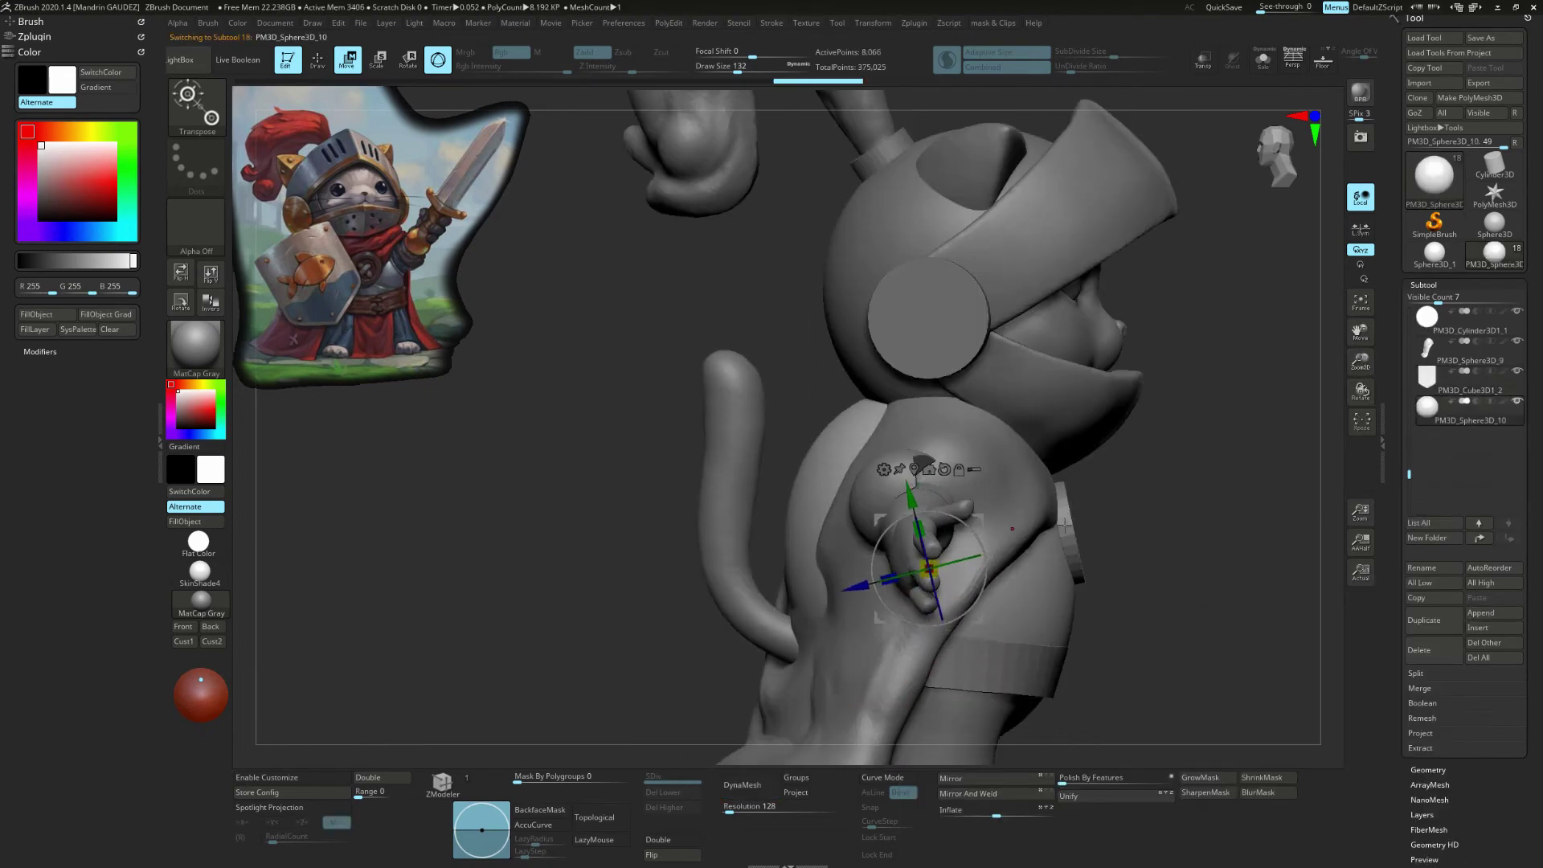
pyautogui.moveTo(924, 543)
pyautogui.mouseDown()
pyautogui.moveTo(1085, 522)
pyautogui.moveTo(1036, 450)
pyautogui.mouseUp()
pyautogui.click(1263, 60)
pyautogui.press('q')
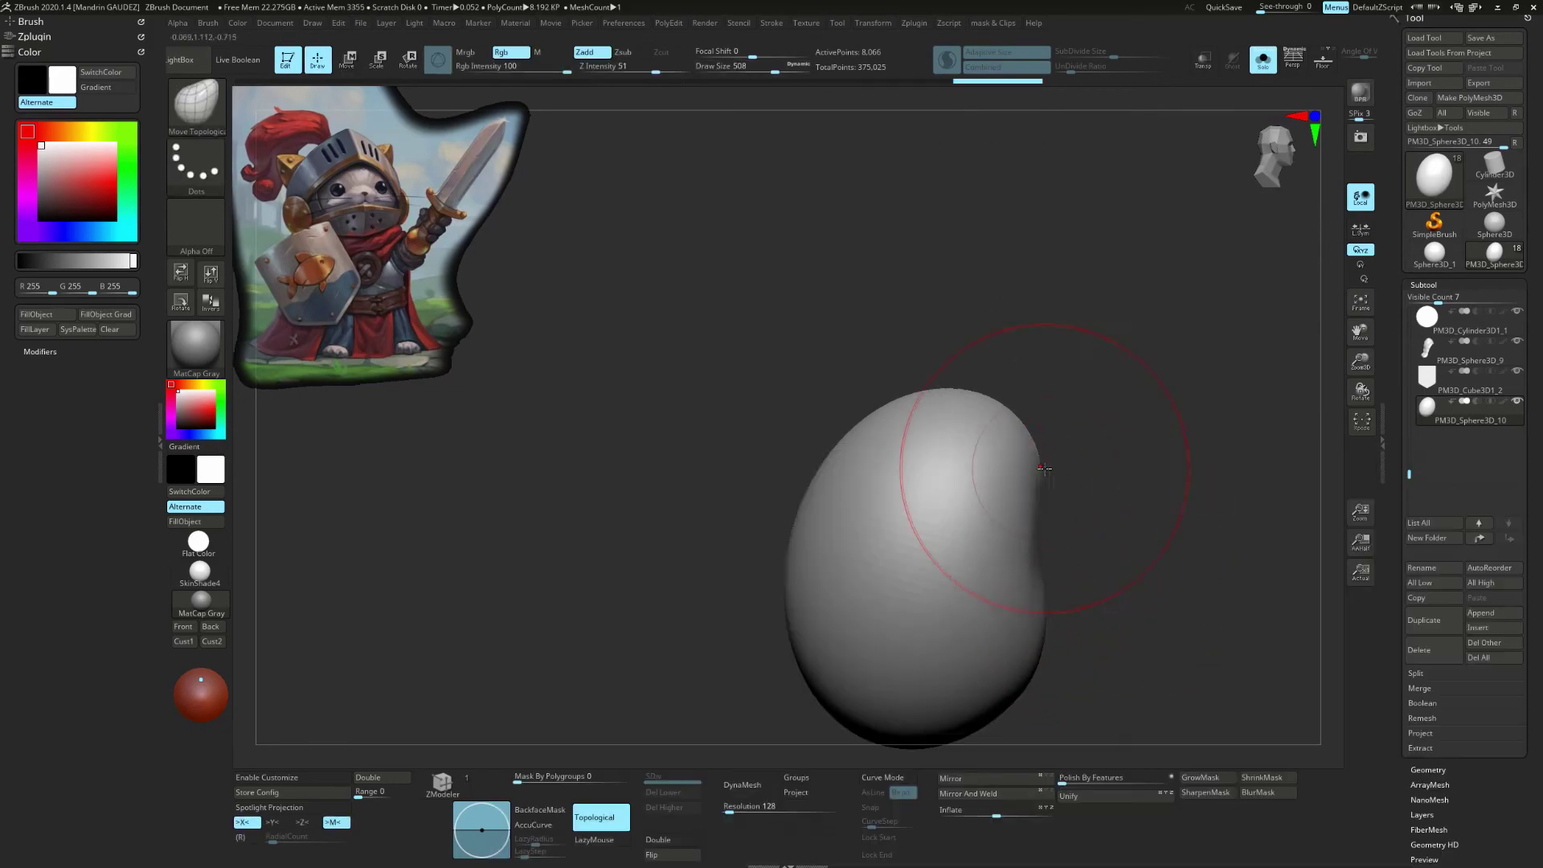
pyautogui.click(1263, 60)
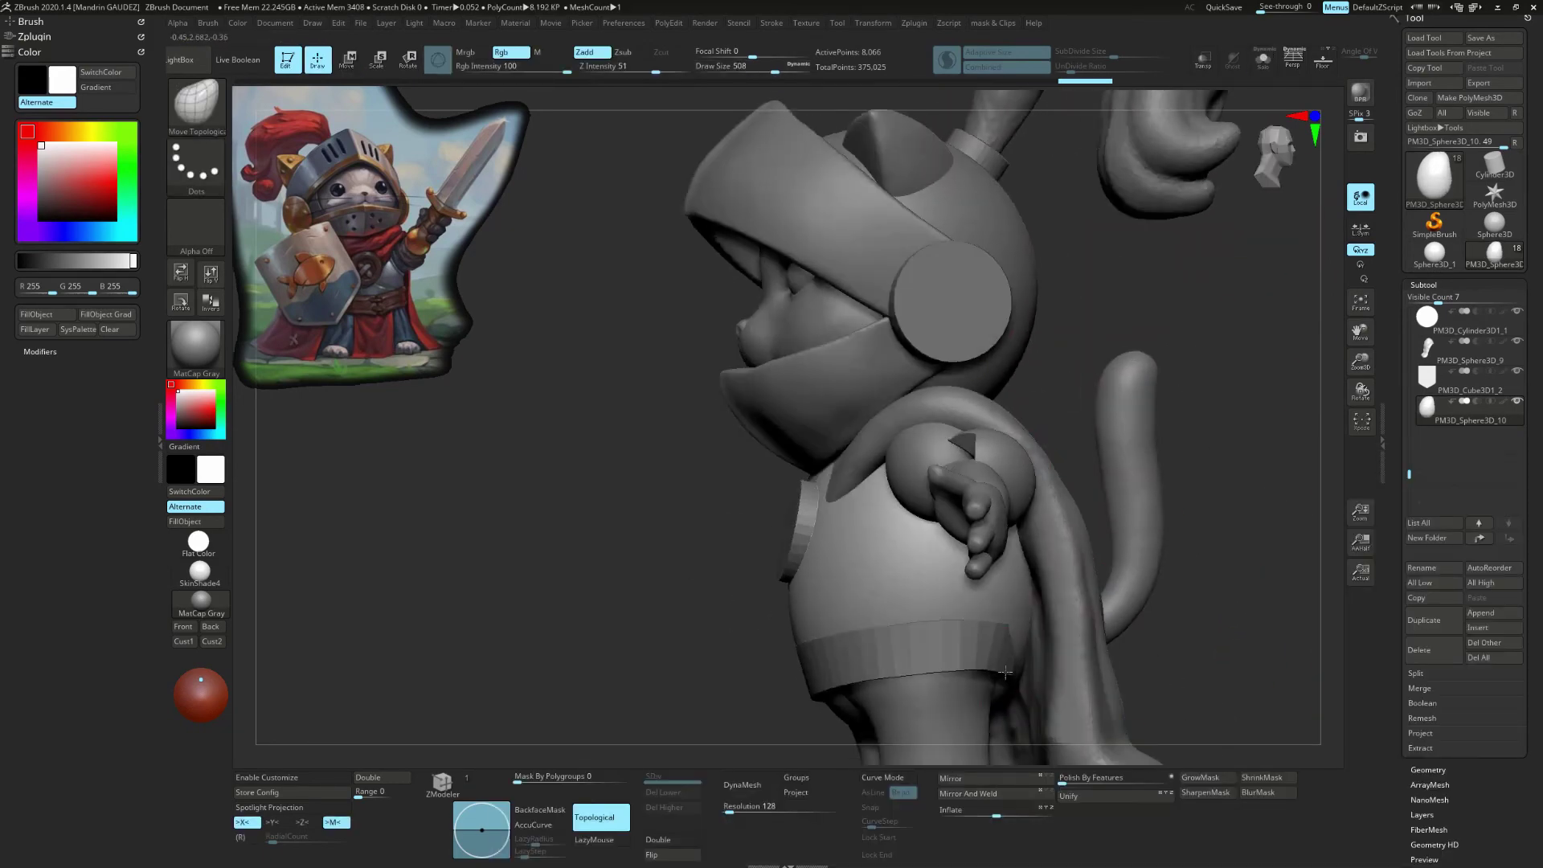
# Step: Smooth the egg-shaped piece, turn Solo off and select the belt subtool
pyautogui.moveTo(980, 411); pyautogui.dragTo(1268, 541)
pyautogui.click(1263, 60)
pyautogui.moveTo(1153, 456); pyautogui.dragTo(1077, 597)
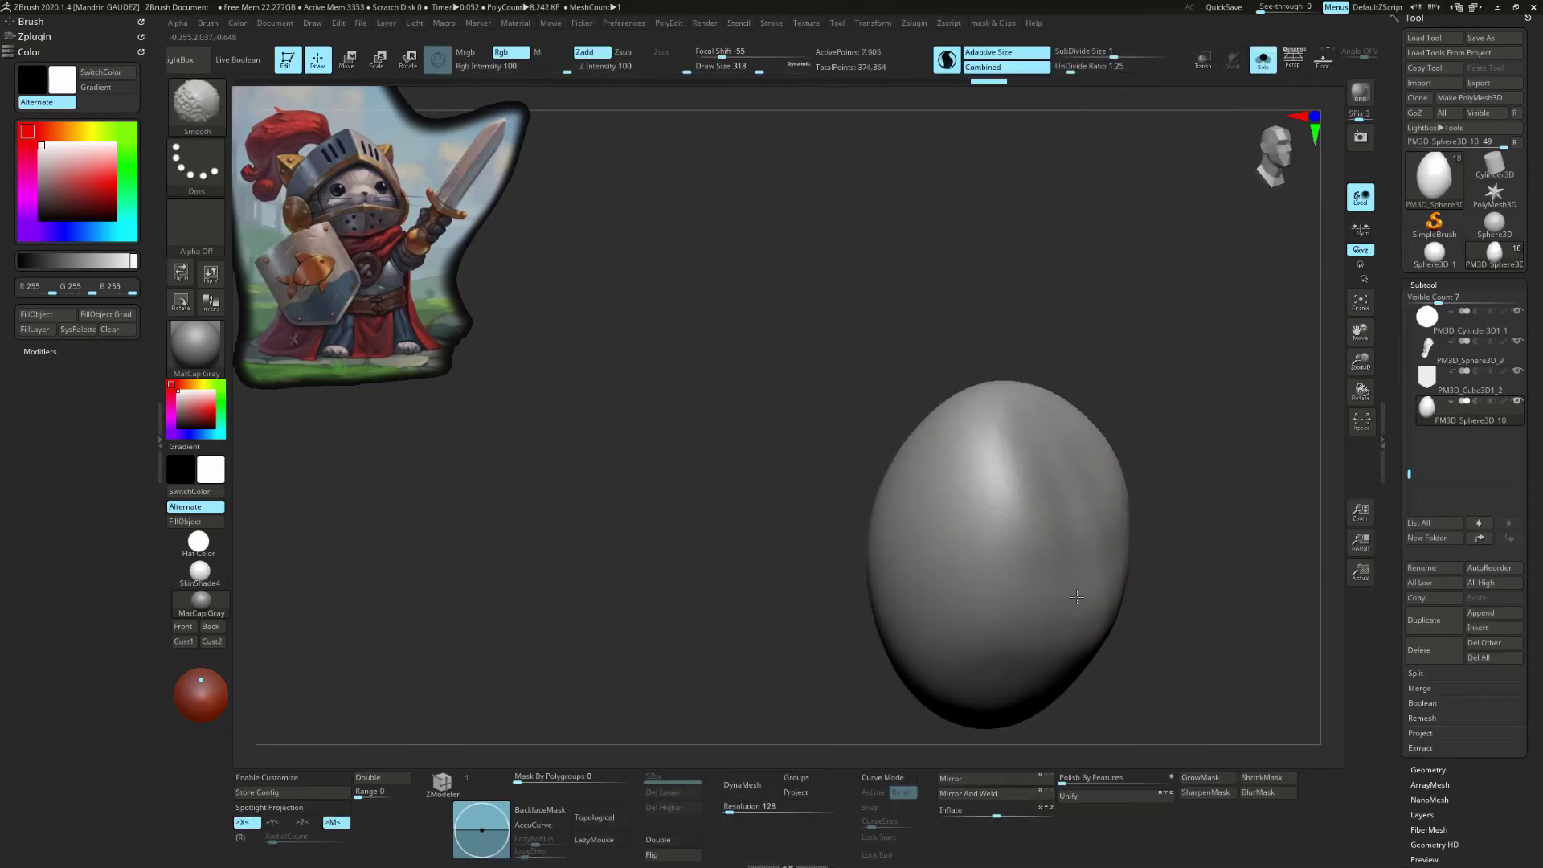
pyautogui.click(1264, 61)
pyautogui.moveTo(1005, 482); pyautogui.dragTo(1165, 402)
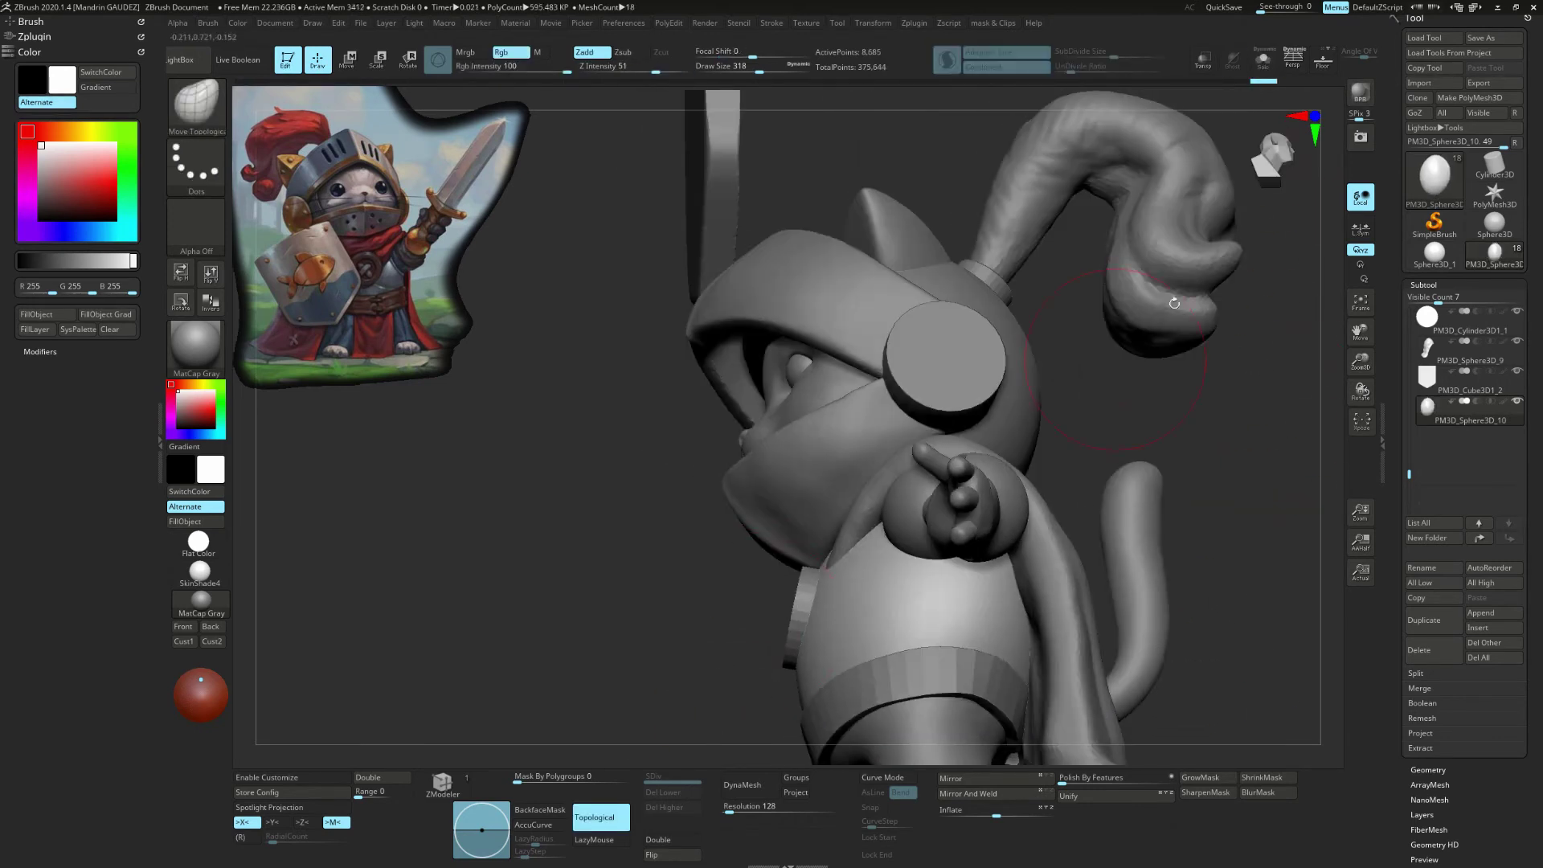
pyautogui.press('r')
pyautogui.keyDown('alt'); pyautogui.click(1005, 450); pyautogui.keyUp('alt')
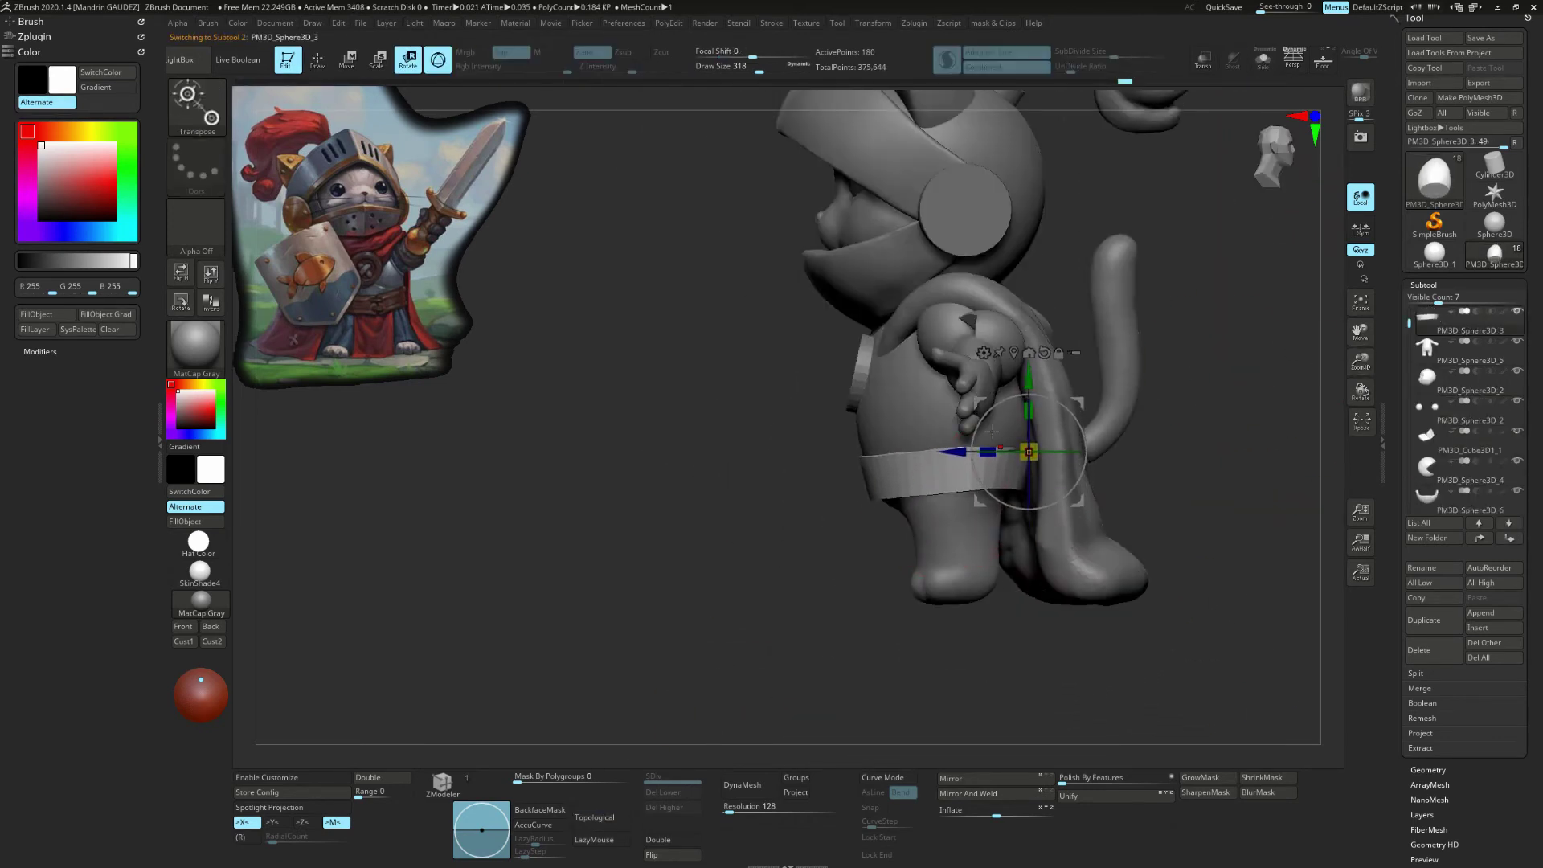
# Step: Rotate the piece upright and make it narrower with the transform gizmo
pyautogui.keyDown('shift'); pyautogui.moveTo(1004, 450); pyautogui.dragTo(1042, 461); pyautogui.keyUp('shift')
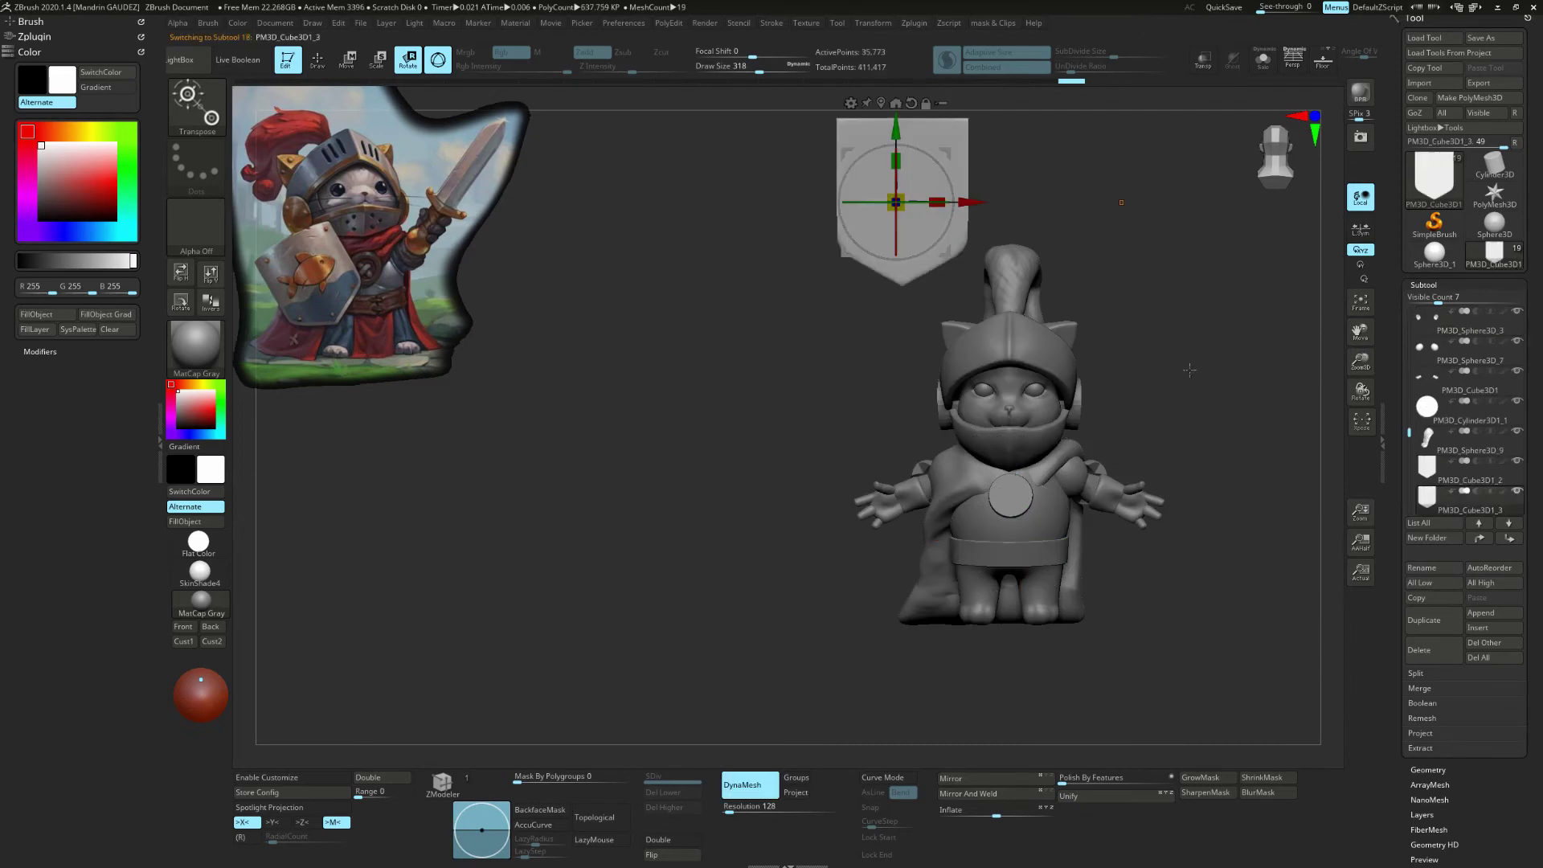
pyautogui.moveTo(1084, 587)
pyautogui.mouseDown()
pyautogui.moveTo(1054, 552)
pyautogui.moveTo(1004, 567)
pyautogui.mouseUp()
pyautogui.keyDown('alt'); pyautogui.moveTo(1165, 610); pyautogui.dragTo(1165, 499); pyautogui.keyUp('alt')
pyautogui.moveTo(1205, 642); pyautogui.dragTo(982, 468)
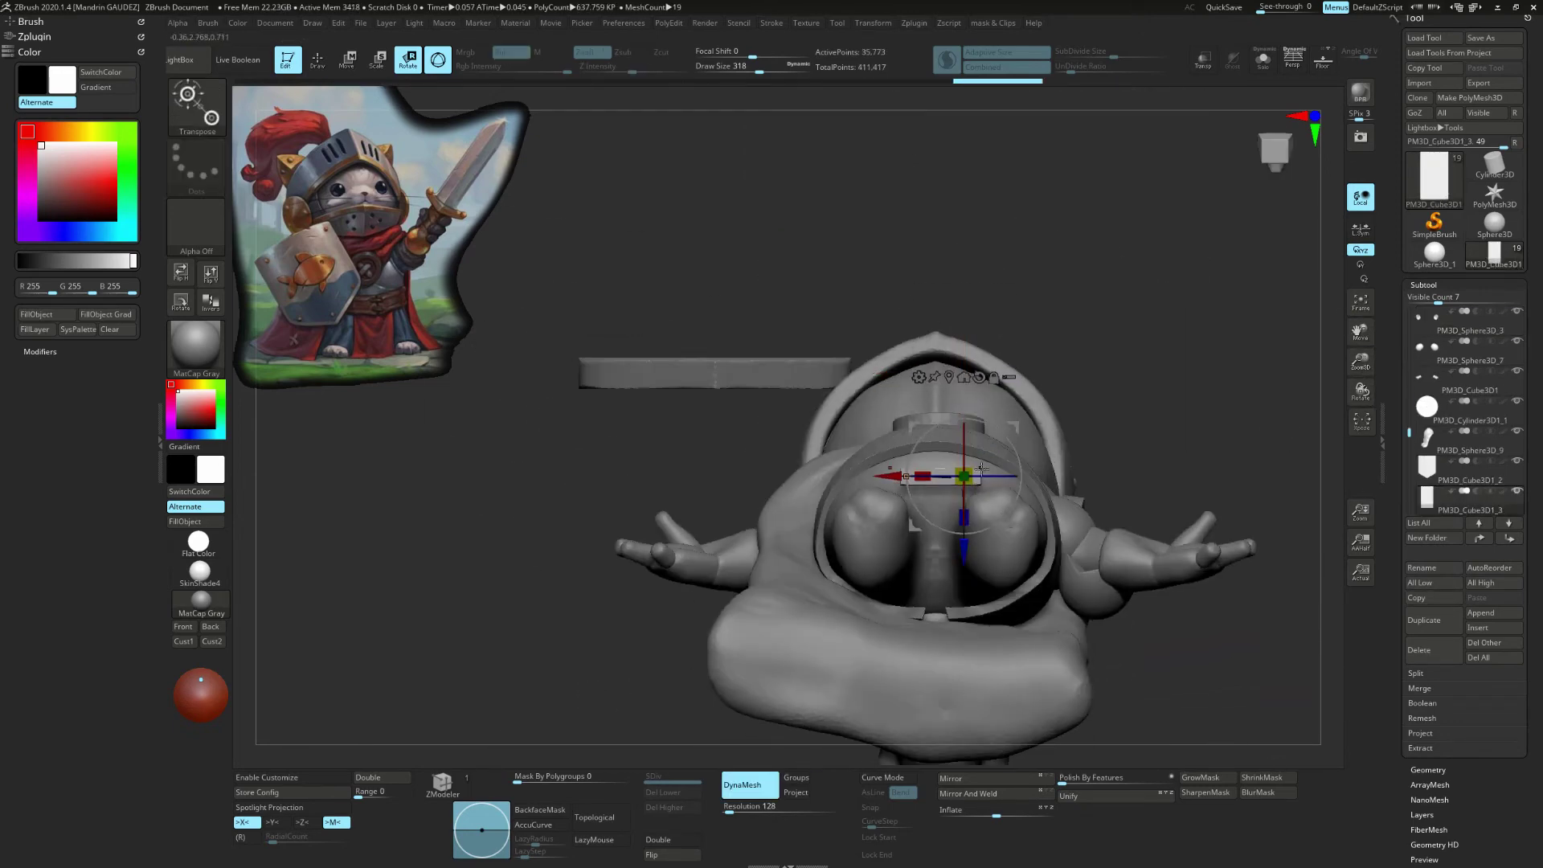
pyautogui.press('w')
pyautogui.moveTo(996, 562)
pyautogui.keyDown('shift'); pyautogui.mouseDown()
pyautogui.moveTo(948, 434)
pyautogui.moveTo(962, 519)
pyautogui.moveTo(1045, 643)
pyautogui.moveTo(1012, 499)
pyautogui.moveTo(1008, 579)
pyautogui.mouseUp(); pyautogui.keyUp('shift')
# Step: Taper the tabard's sides inward, sculpt a V-shaped fold and smooth the lower folds
pyautogui.press('q')
pyautogui.moveTo(812, 506); pyautogui.dragTo(832, 514)
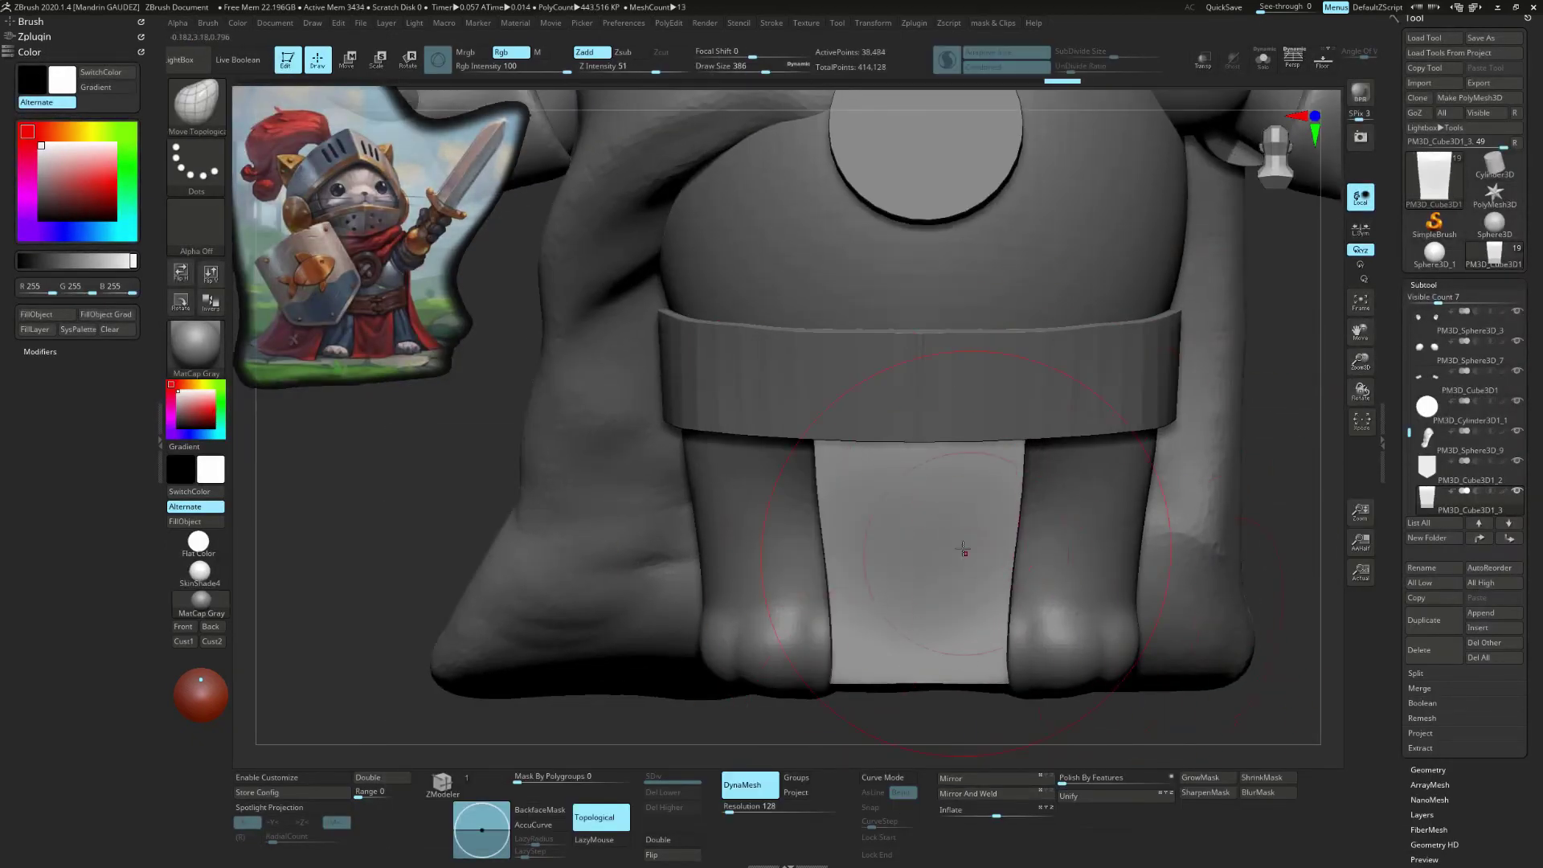
pyautogui.press('b')
pyautogui.press('c')
pyautogui.press('b')
pyautogui.moveTo(1000, 454); pyautogui.dragTo(860, 520)
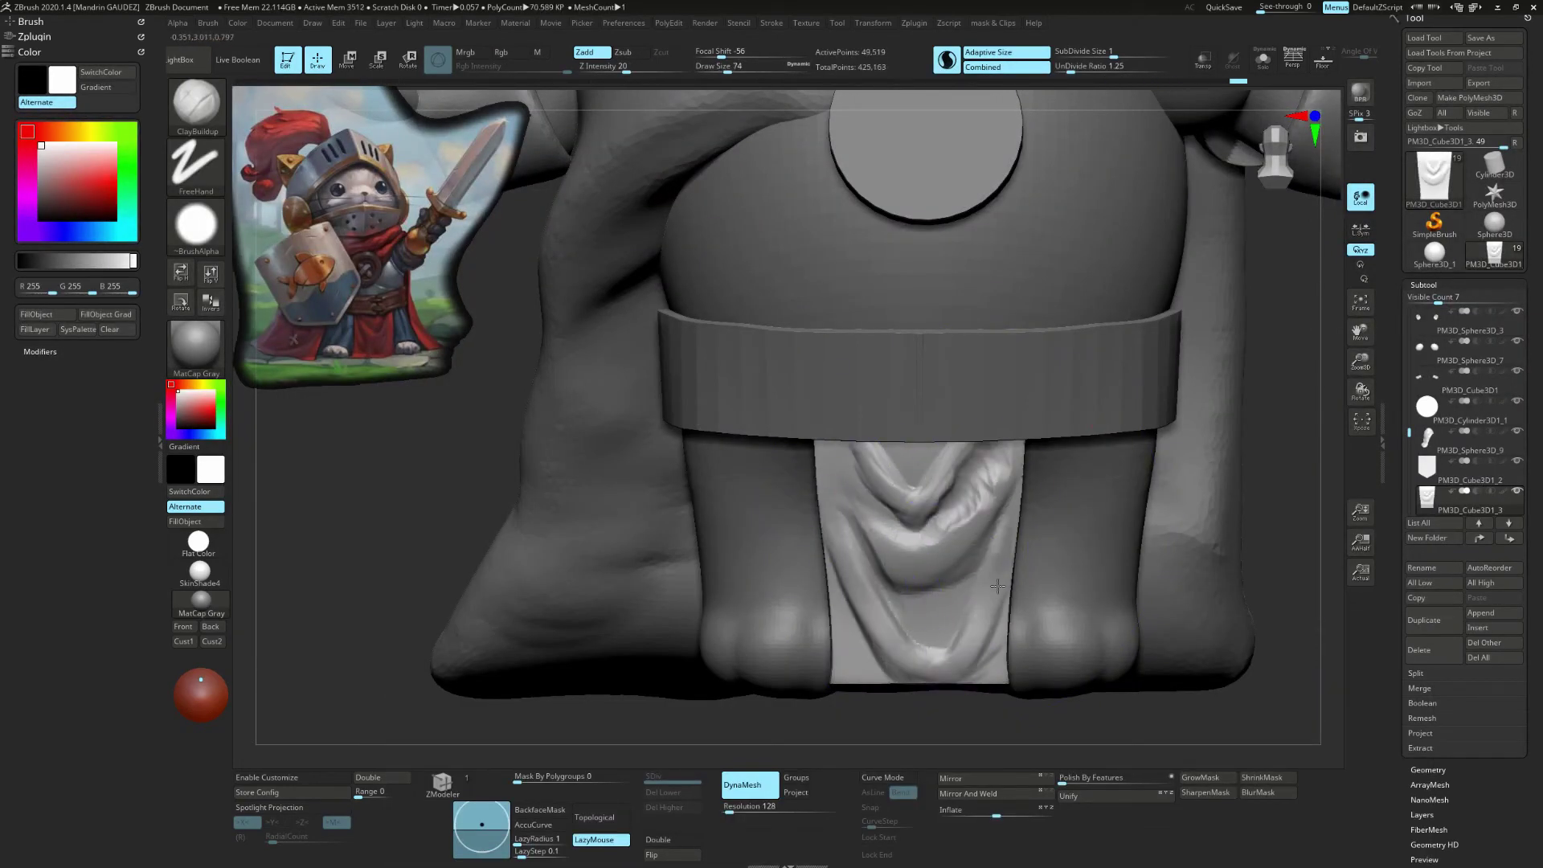
pyautogui.keyDown('shift'); pyautogui.moveTo(997, 586); pyautogui.dragTo(884, 552); pyautogui.keyUp('shift')
# Step: Solo the tabard front-on, smooth its upper V fold, then turn Solo off
pyautogui.moveTo(1092, 716); pyautogui.dragTo(1091, 412)
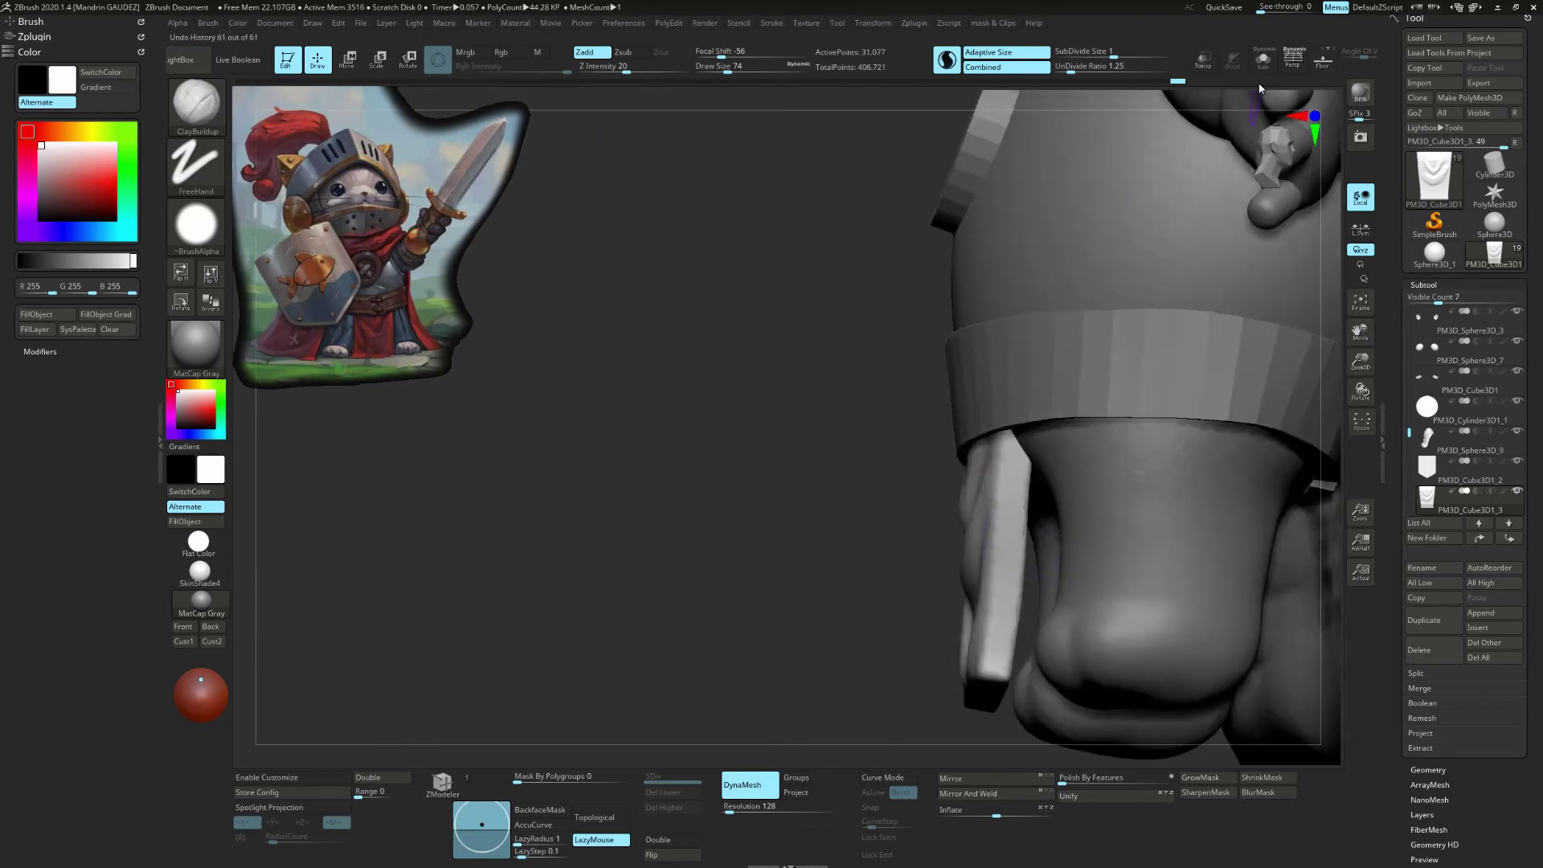
pyautogui.keyDown('shift'); pyautogui.moveTo(902, 624); pyautogui.dragTo(1202, 389); pyautogui.keyUp('shift')
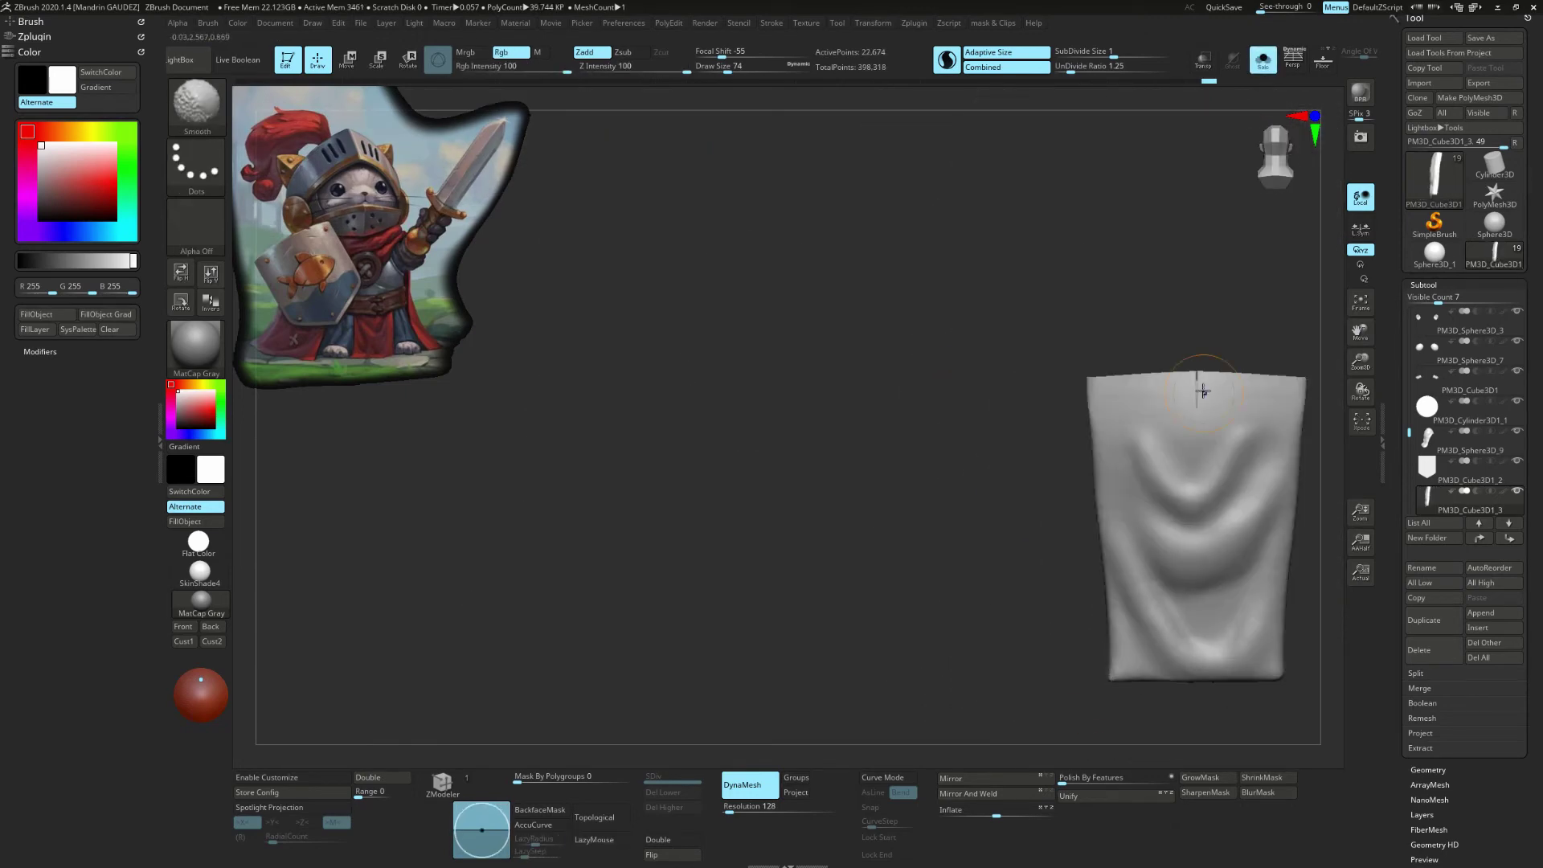
pyautogui.press('f')
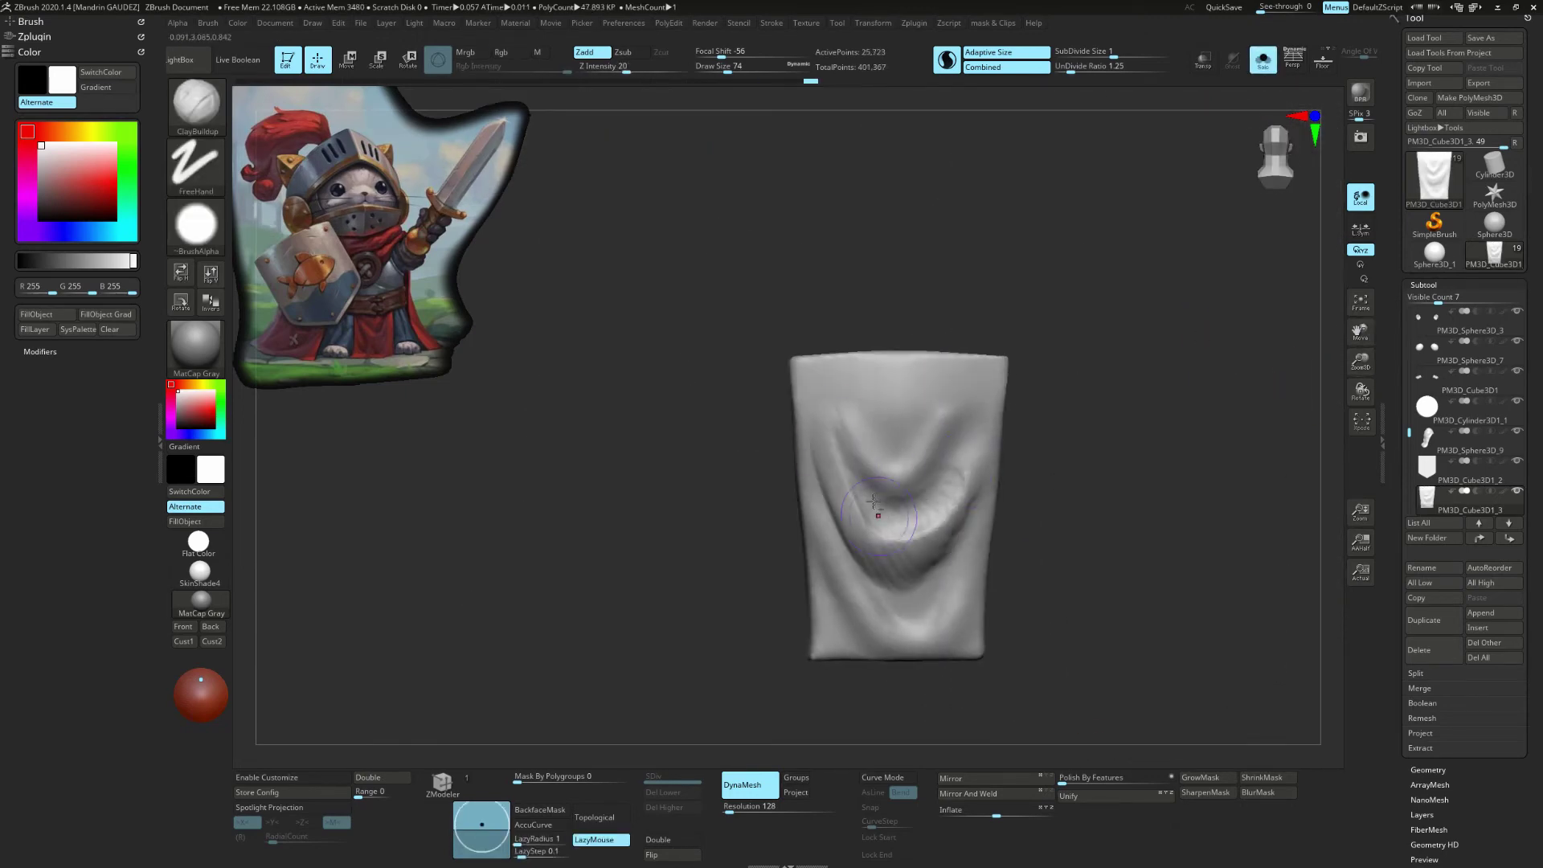
pyautogui.keyDown('shift'); pyautogui.moveTo(885, 397); pyautogui.dragTo(947, 422); pyautogui.keyUp('shift')
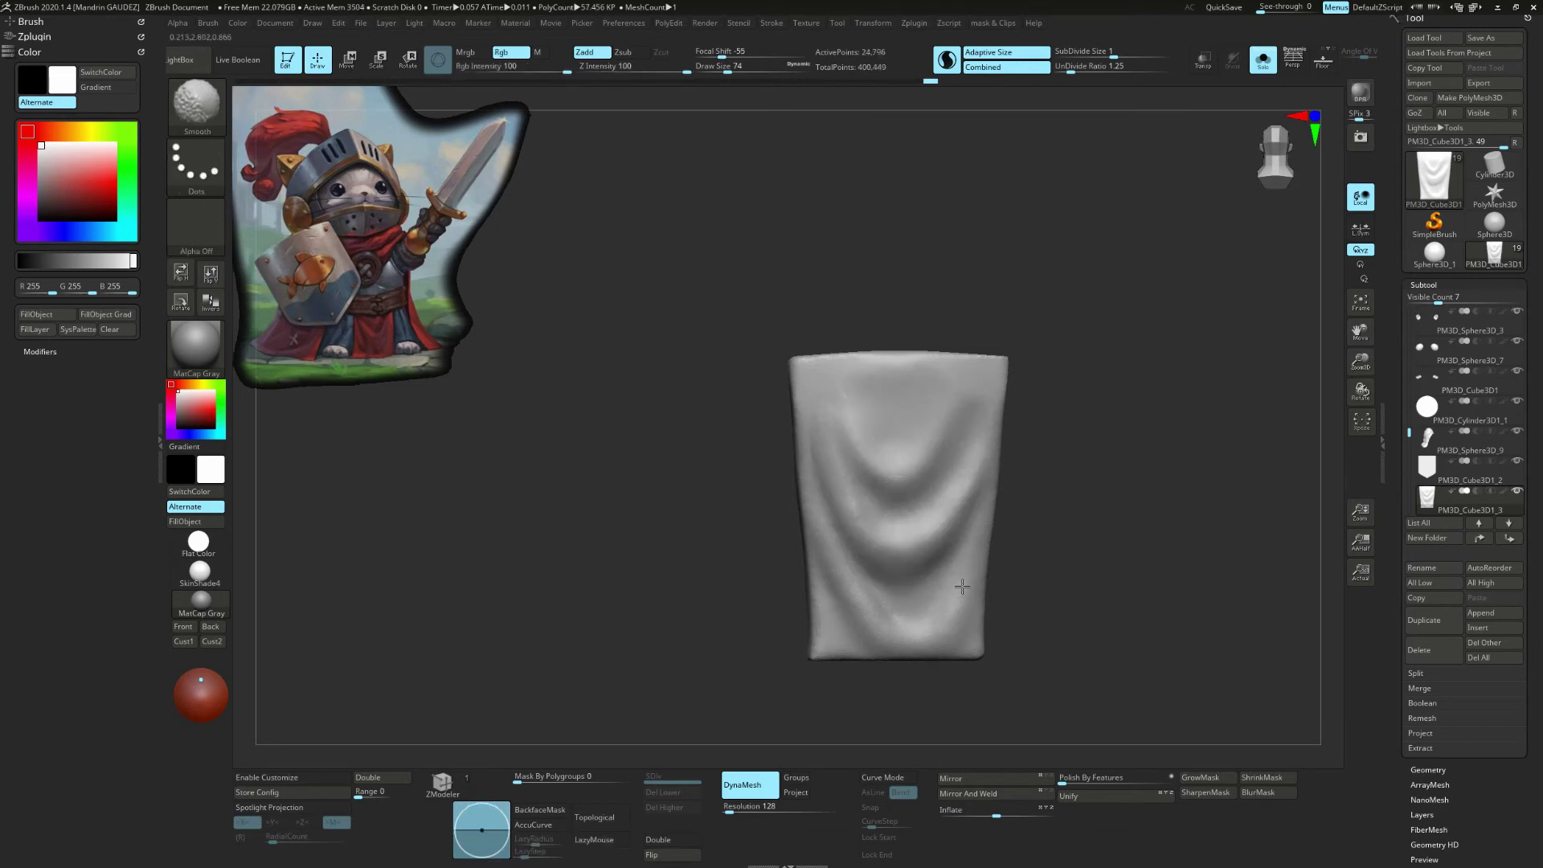
pyautogui.click(1262, 61)
# Step: Switch to Move Topological and frame the strap on the boot
pyautogui.press('b')
pyautogui.moveTo(924, 563)
pyautogui.mouseDown()
pyautogui.moveTo(900, 404)
pyautogui.moveTo(884, 397)
pyautogui.moveTo(872, 576)
pyautogui.mouseUp()
pyautogui.press('m')
pyautogui.press('t')
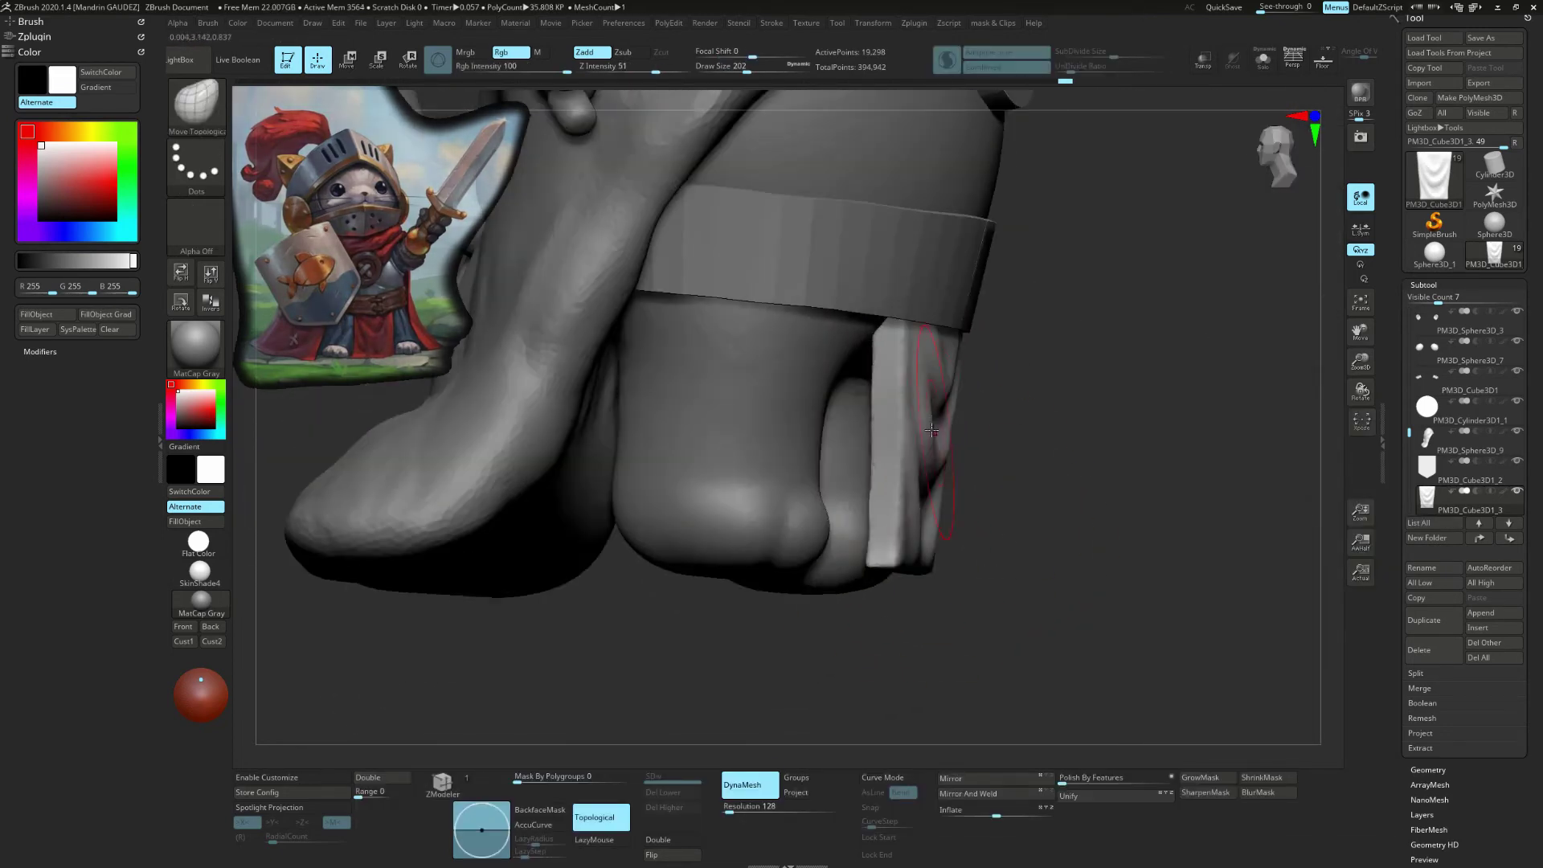
pyautogui.moveTo(1044, 643)
pyautogui.mouseDown()
pyautogui.moveTo(1004, 563)
pyautogui.moveTo(1005, 642)
pyautogui.moveTo(803, 522)
pyautogui.moveTo(875, 598)
pyautogui.mouseUp()
# Step: Move the strap with Transpose, then orbit back to a front view
pyautogui.press('w')
pyautogui.press('q')
pyautogui.press('s')
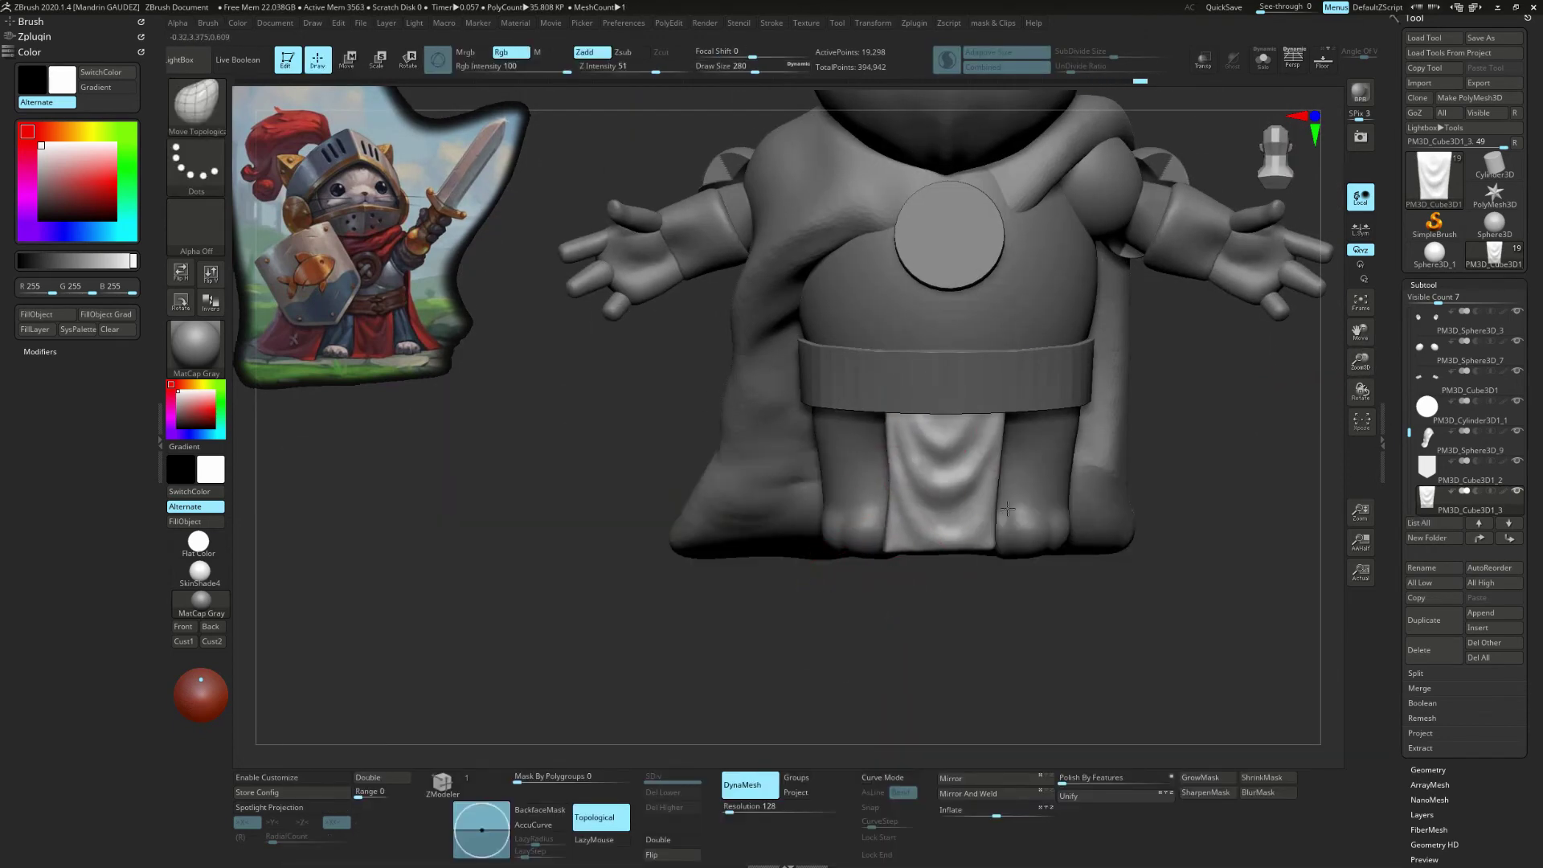
pyautogui.moveTo(1000, 547)
pyautogui.mouseDown()
pyautogui.moveTo(1027, 631)
pyautogui.moveTo(1290, 406)
pyautogui.moveTo(1231, 428)
pyautogui.mouseUp()
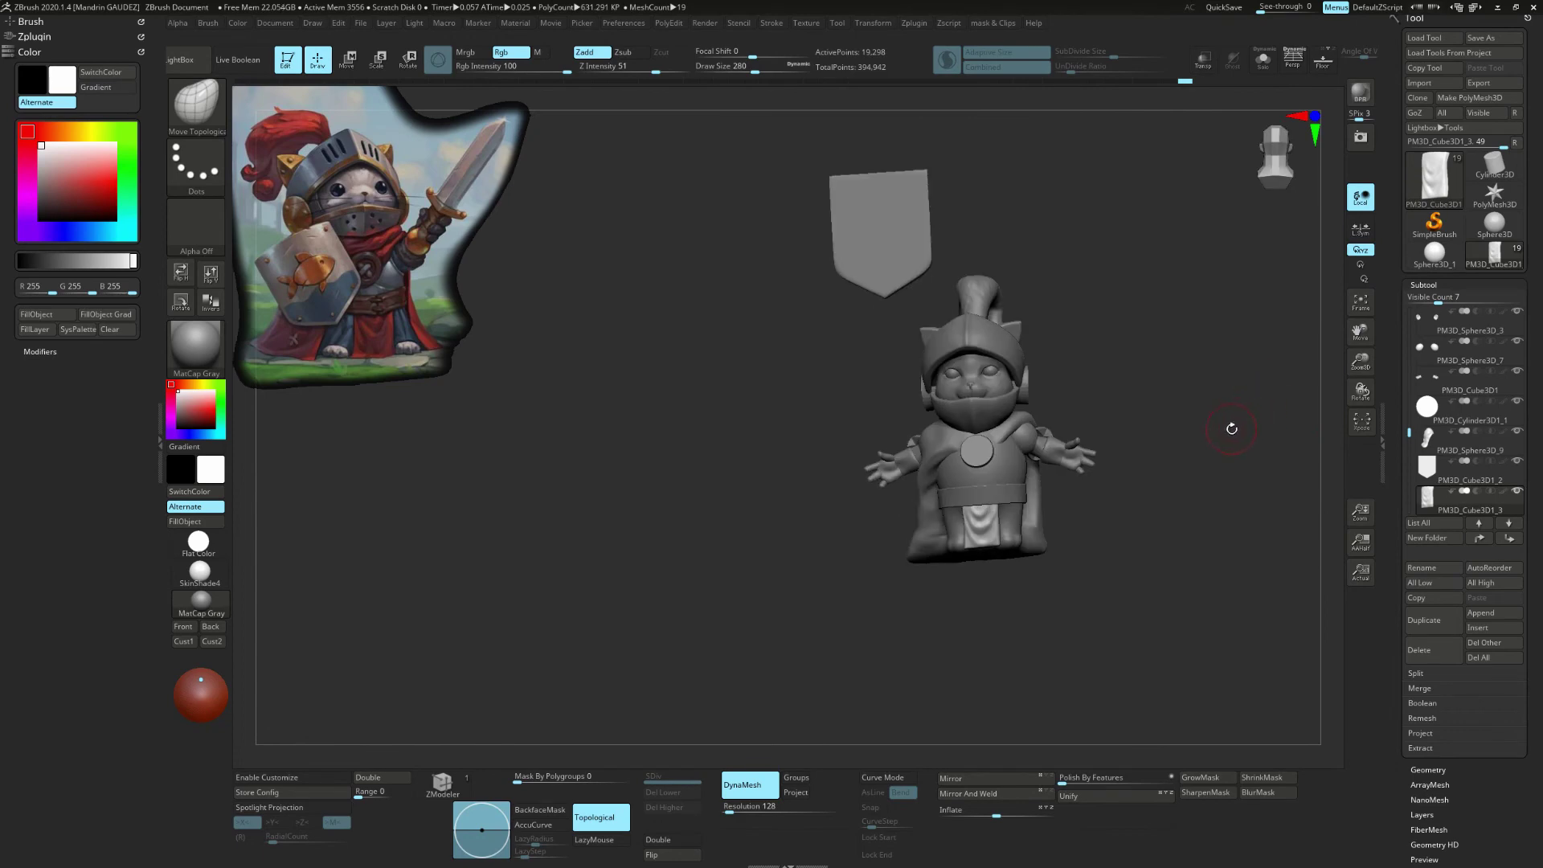
# Step: Select the cape subtool and enable X symmetry while orbiting to a side profile
pyautogui.keyDown('alt'); pyautogui.click(1041, 535); pyautogui.keyUp('alt')
pyautogui.moveTo(1078, 578)
pyautogui.mouseDown()
pyautogui.moveTo(1137, 529)
pyautogui.moveTo(1050, 428)
pyautogui.moveTo(1072, 436)
pyautogui.moveTo(1091, 526)
pyautogui.moveTo(1154, 451)
pyautogui.mouseUp()
pyautogui.press('b')
pyautogui.press('Escape')
pyautogui.press('x')
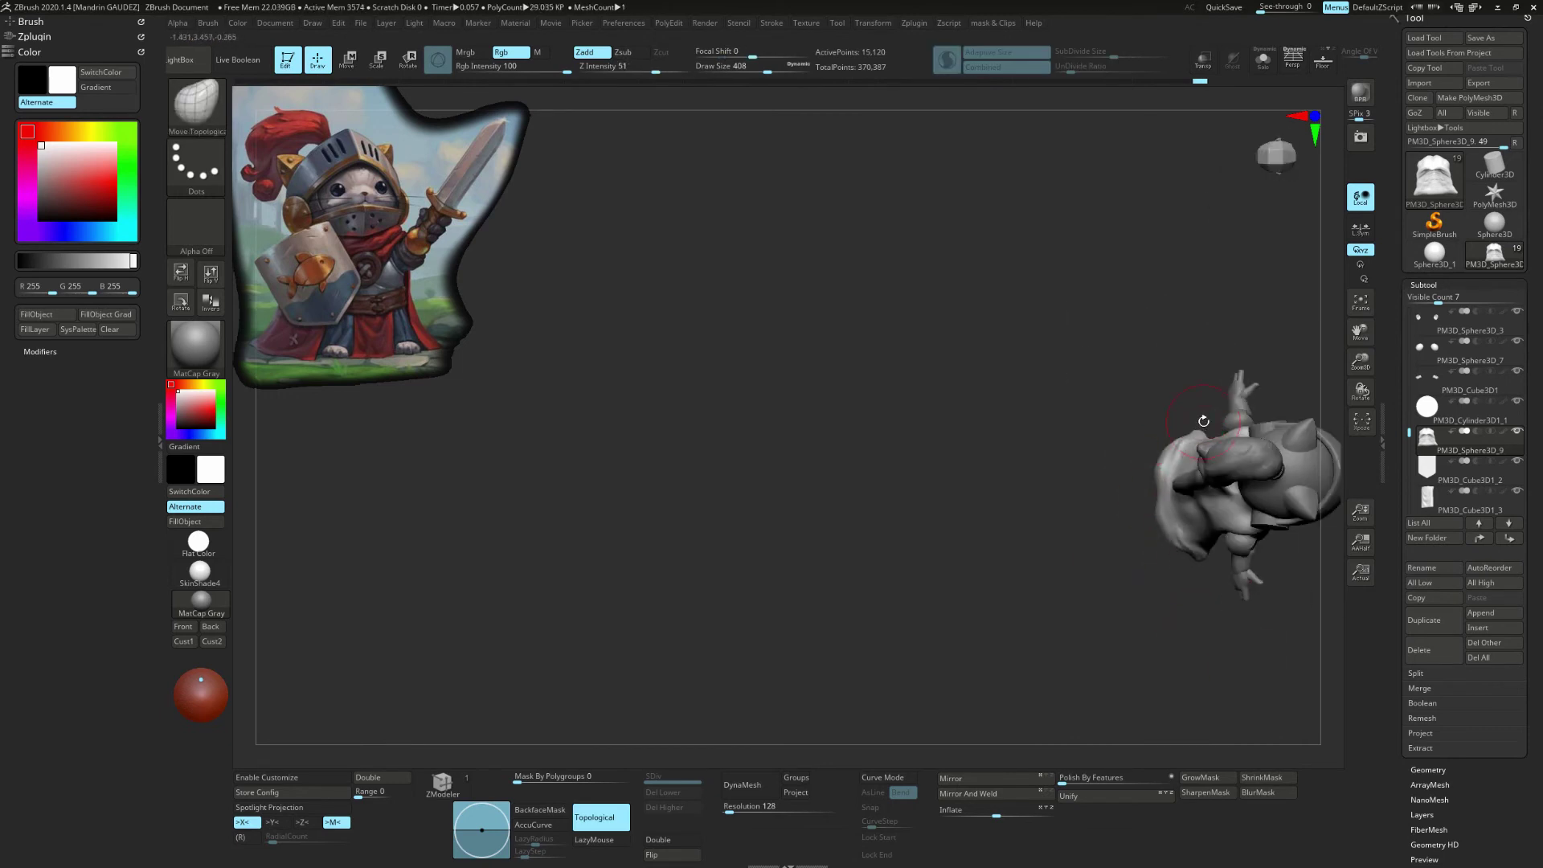
pyautogui.moveTo(1203, 420); pyautogui.dragTo(1360, 388)
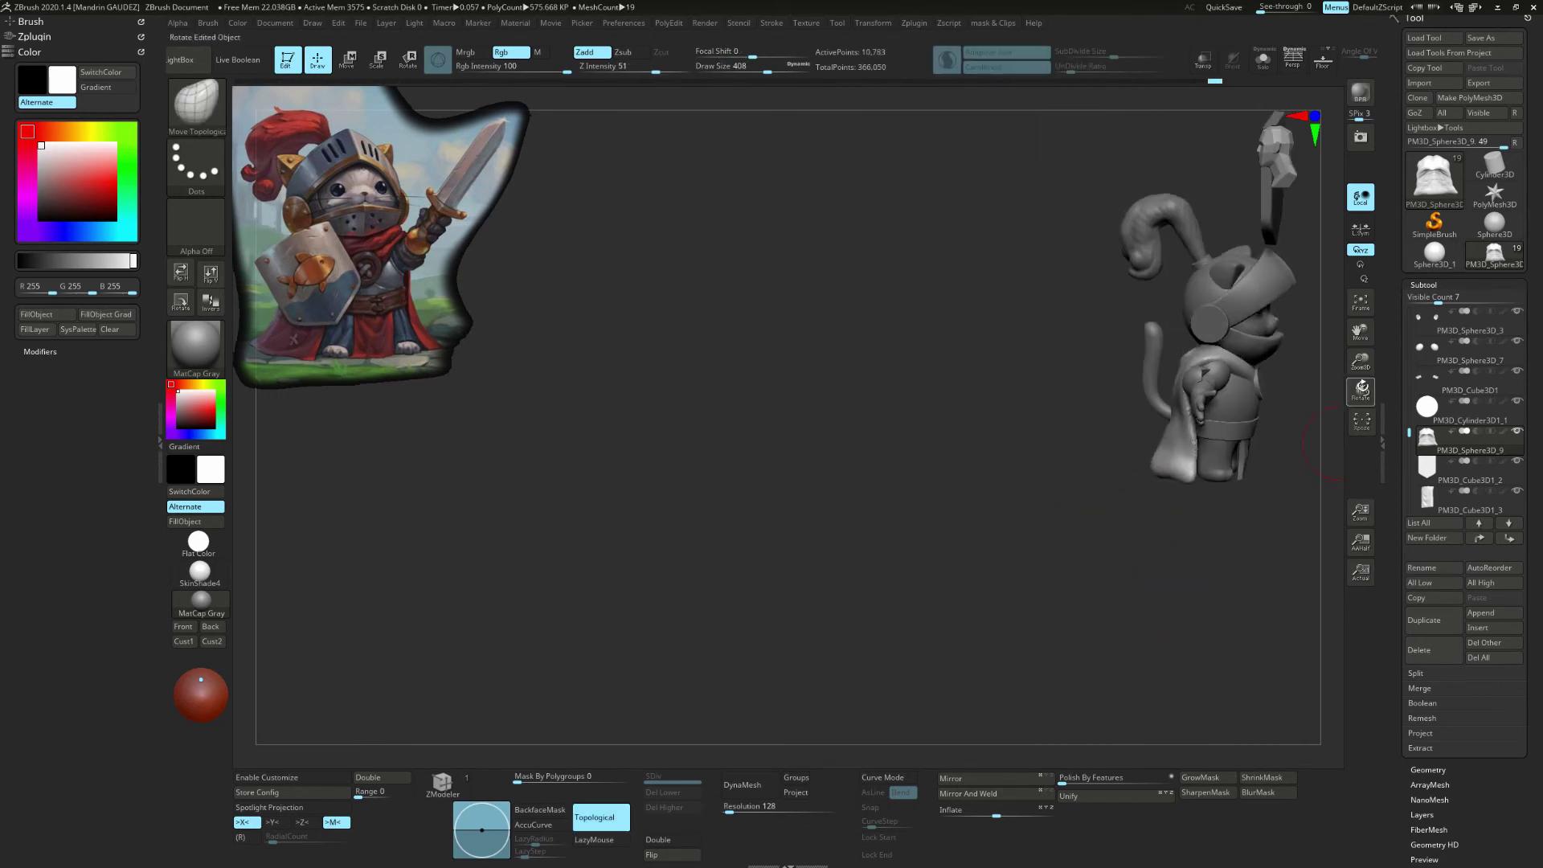
# Step: Reselect the cape near the tail and inspect it from high, side and back views
pyautogui.press('w')
pyautogui.keyDown('alt'); pyautogui.click(1006, 538); pyautogui.keyUp('alt')
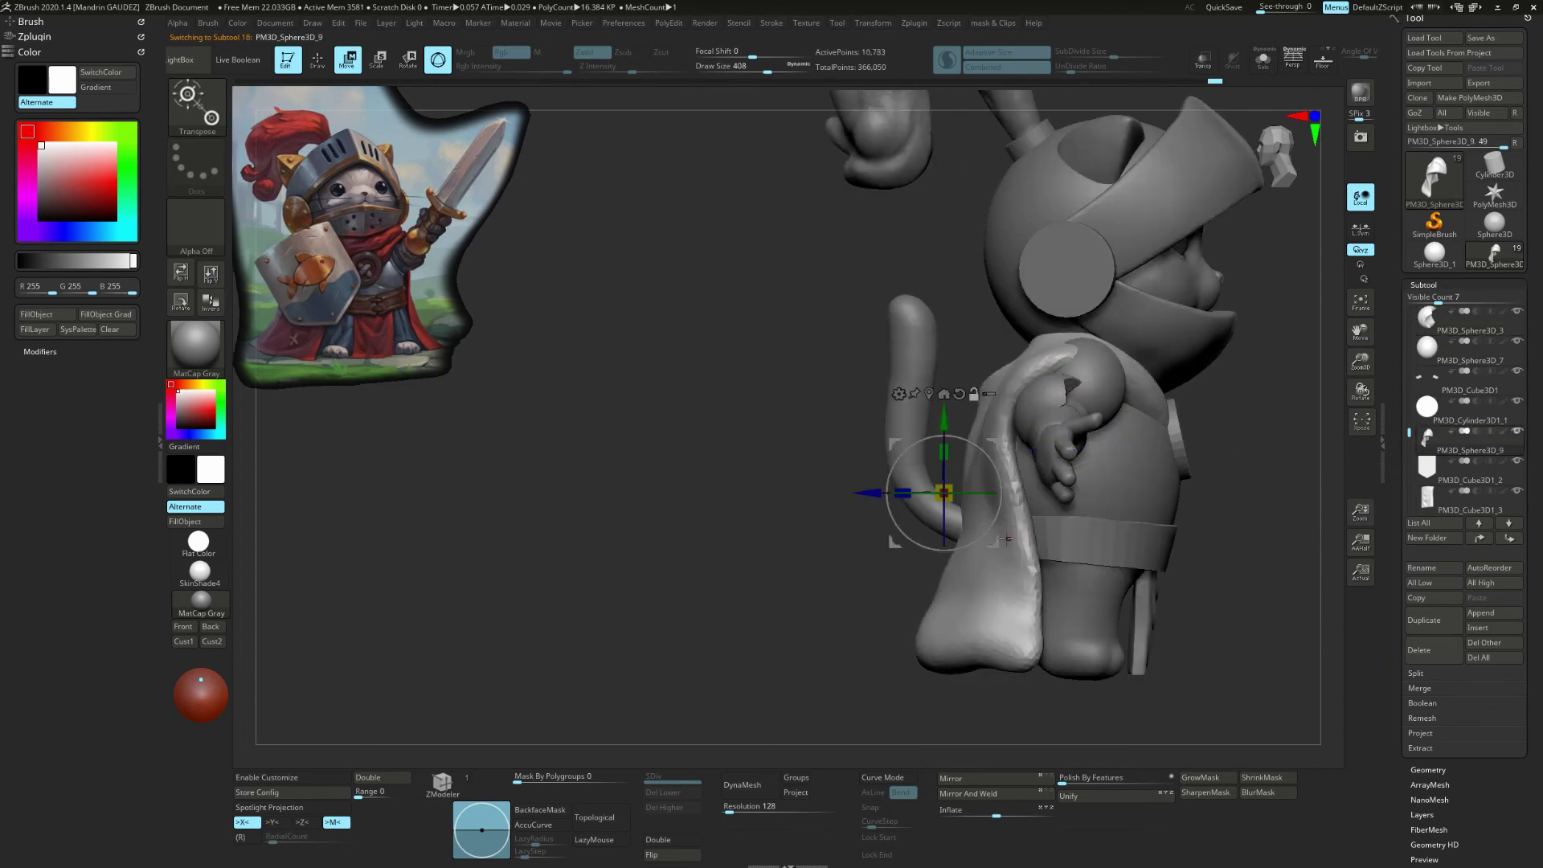
pyautogui.press('q')
pyautogui.press('s')
pyautogui.moveTo(1074, 354); pyautogui.dragTo(1031, 493)
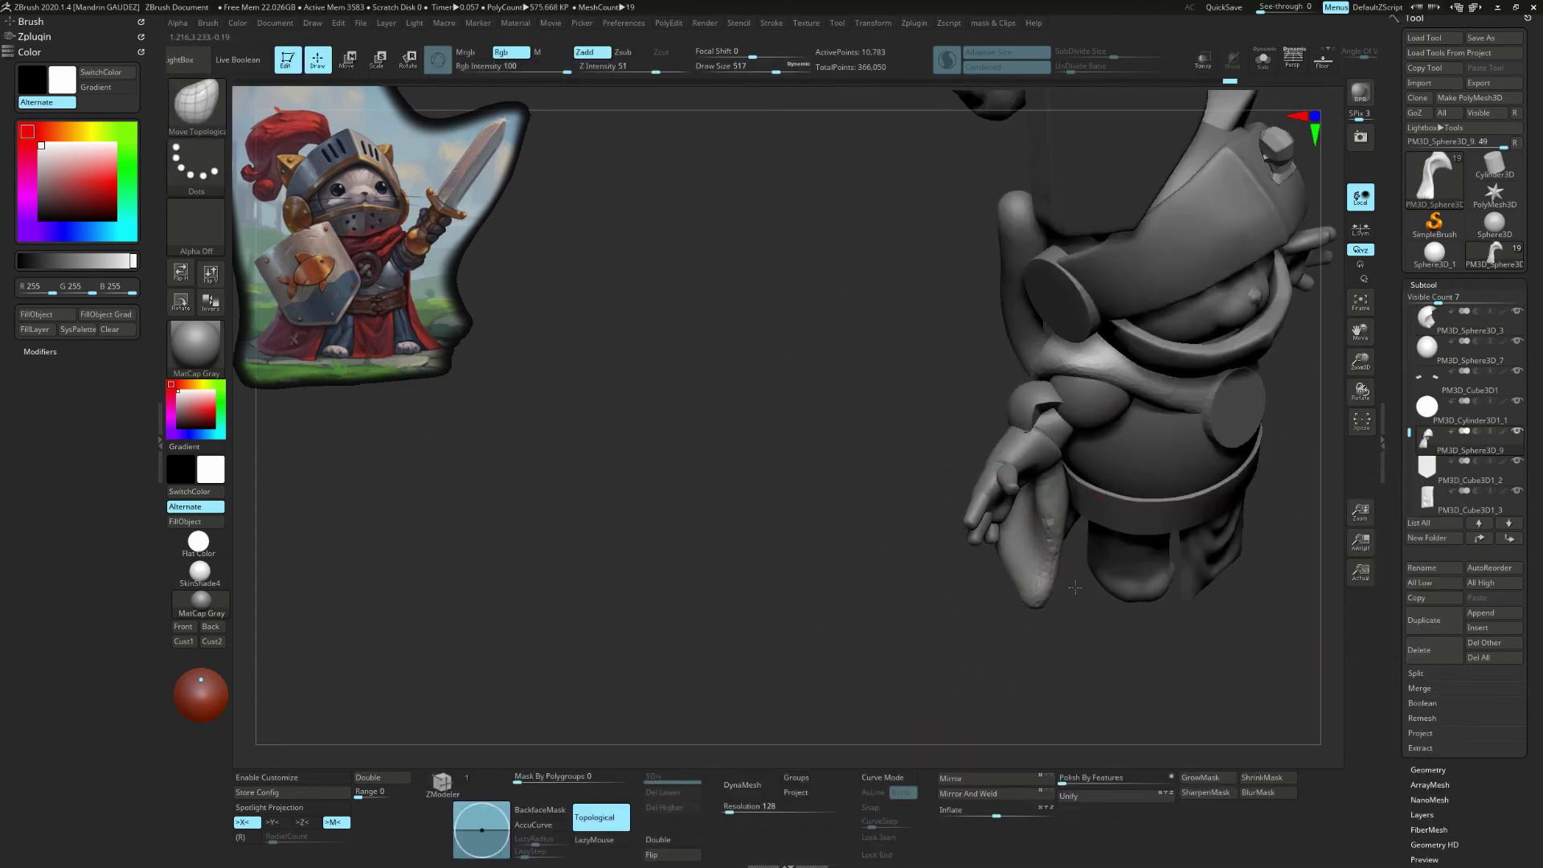
pyautogui.moveTo(1055, 612); pyautogui.dragTo(981, 586)
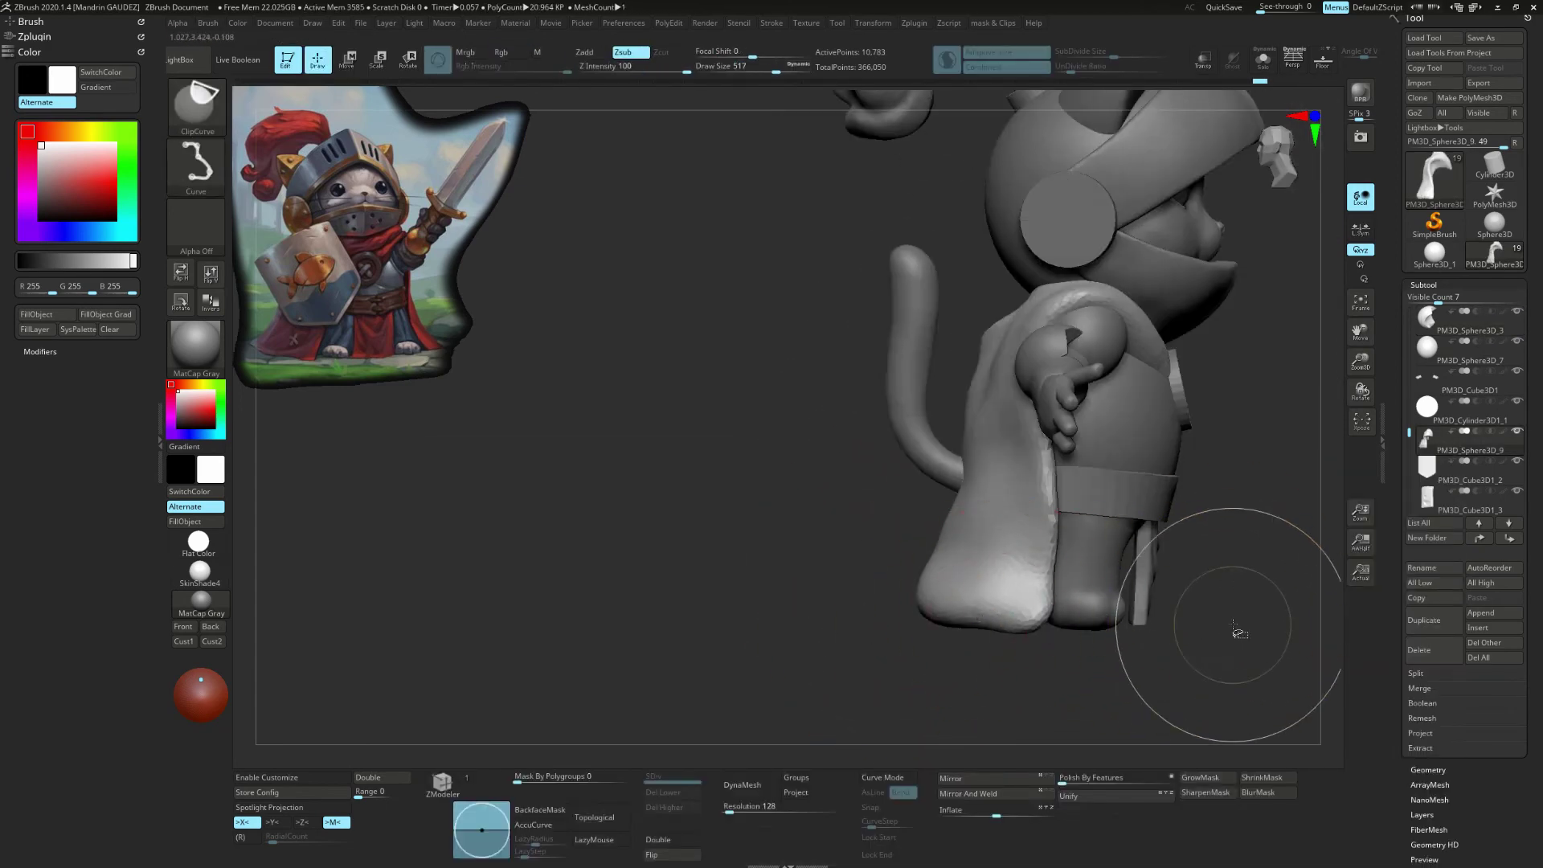
pyautogui.moveTo(843, 619)
pyautogui.mouseDown()
pyautogui.moveTo(907, 680)
pyautogui.moveTo(920, 581)
pyautogui.mouseUp()
# Step: Cut Sphere3D_10 around the chest with the ClipCircleCenter brush
pyautogui.hotkey('ctrl', 'shift')
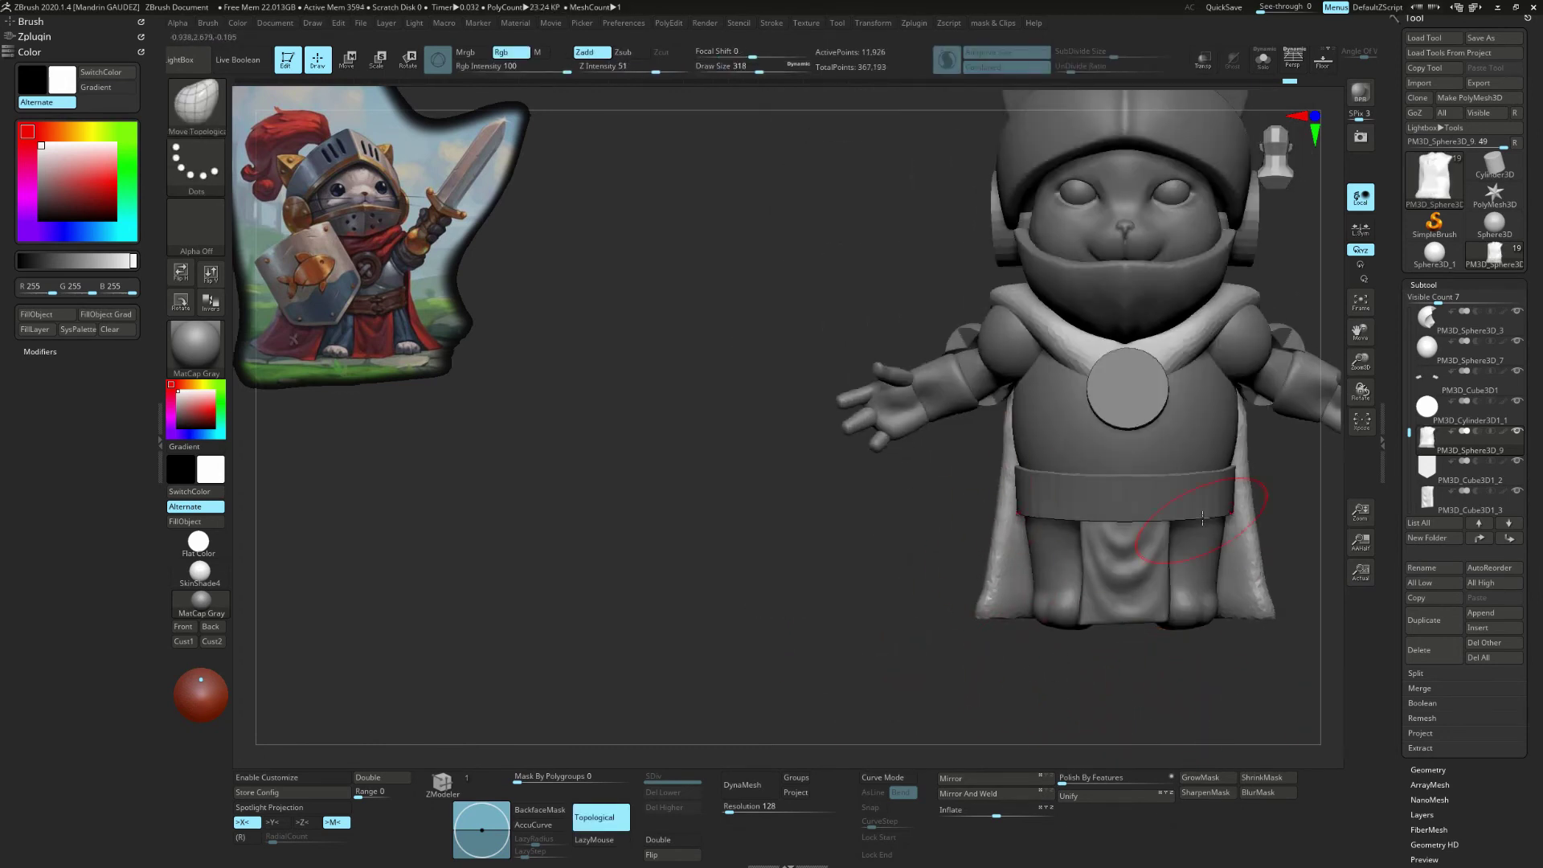
pyautogui.keyDown('alt'); pyautogui.click(1203, 446); pyautogui.keyUp('alt')
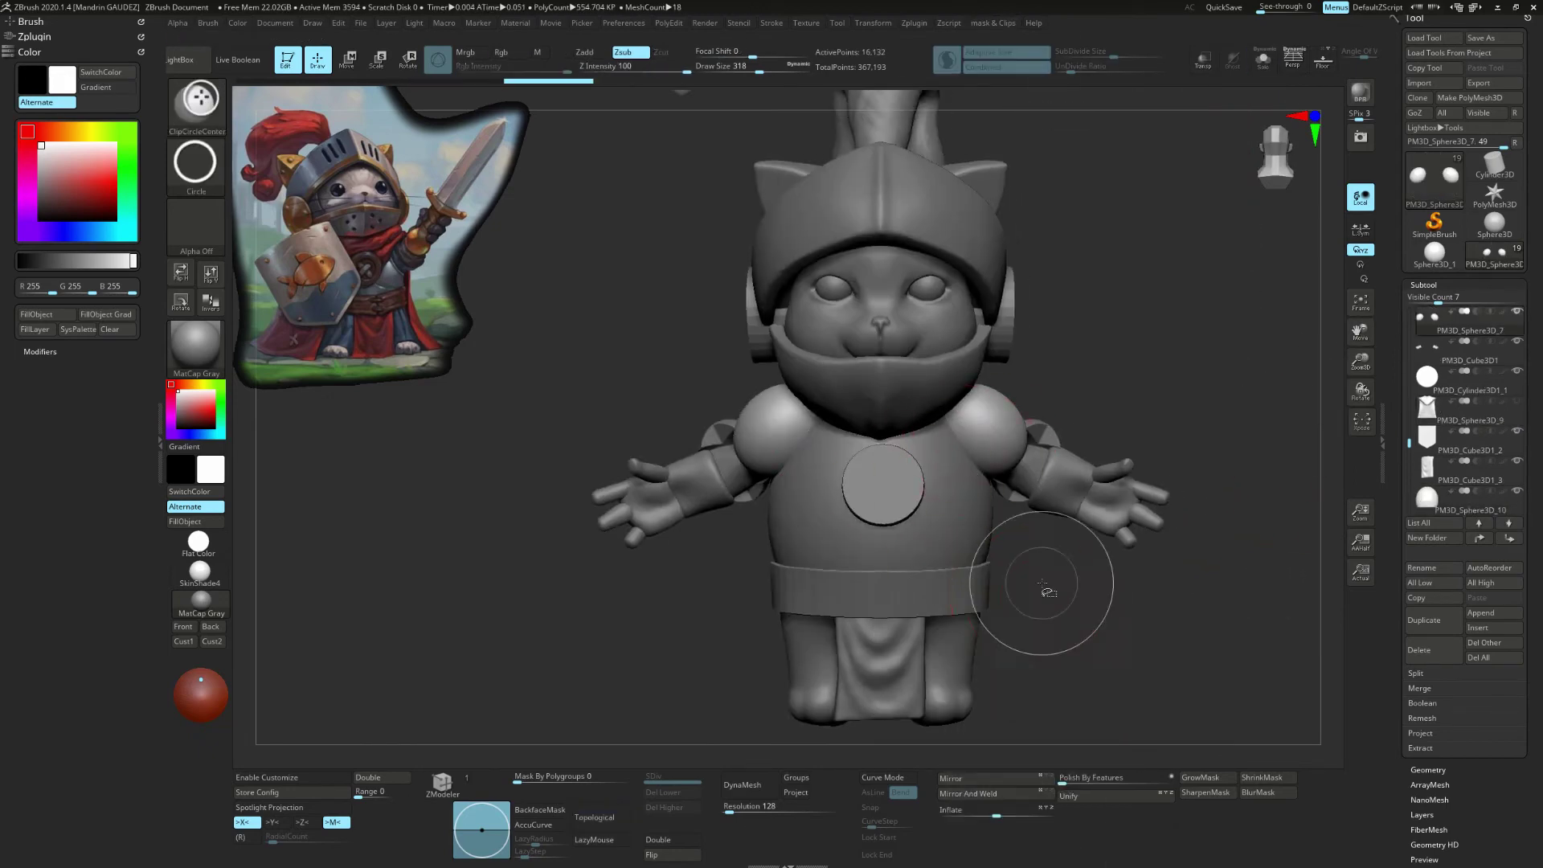
pyautogui.moveTo(882, 508)
pyautogui.keyDown('ctrl'); pyautogui.keyDown('shift'); pyautogui.mouseDown()
pyautogui.moveTo(944, 572)
pyautogui.moveTo(1102, 331)
pyautogui.mouseUp(); pyautogui.keyUp('shift'); pyautogui.keyUp('ctrl')
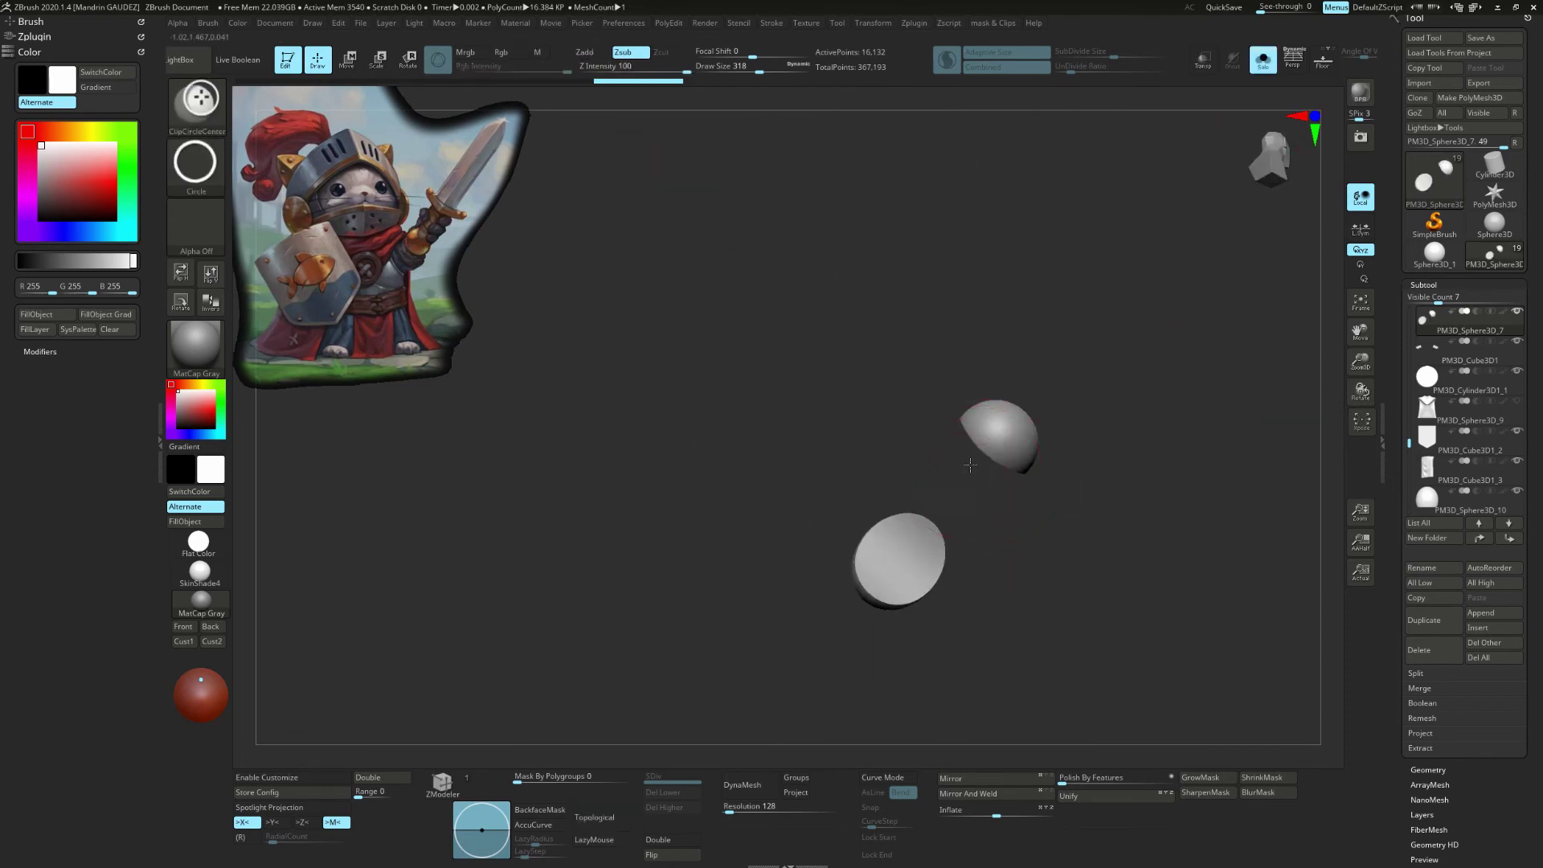
# Step: Frame the two clipped shell pieces and smooth their surfaces
pyautogui.moveTo(970, 465); pyautogui.dragTo(1016, 516)
pyautogui.press('f')
pyautogui.press('b')
pyautogui.press('m')
pyautogui.press('t')
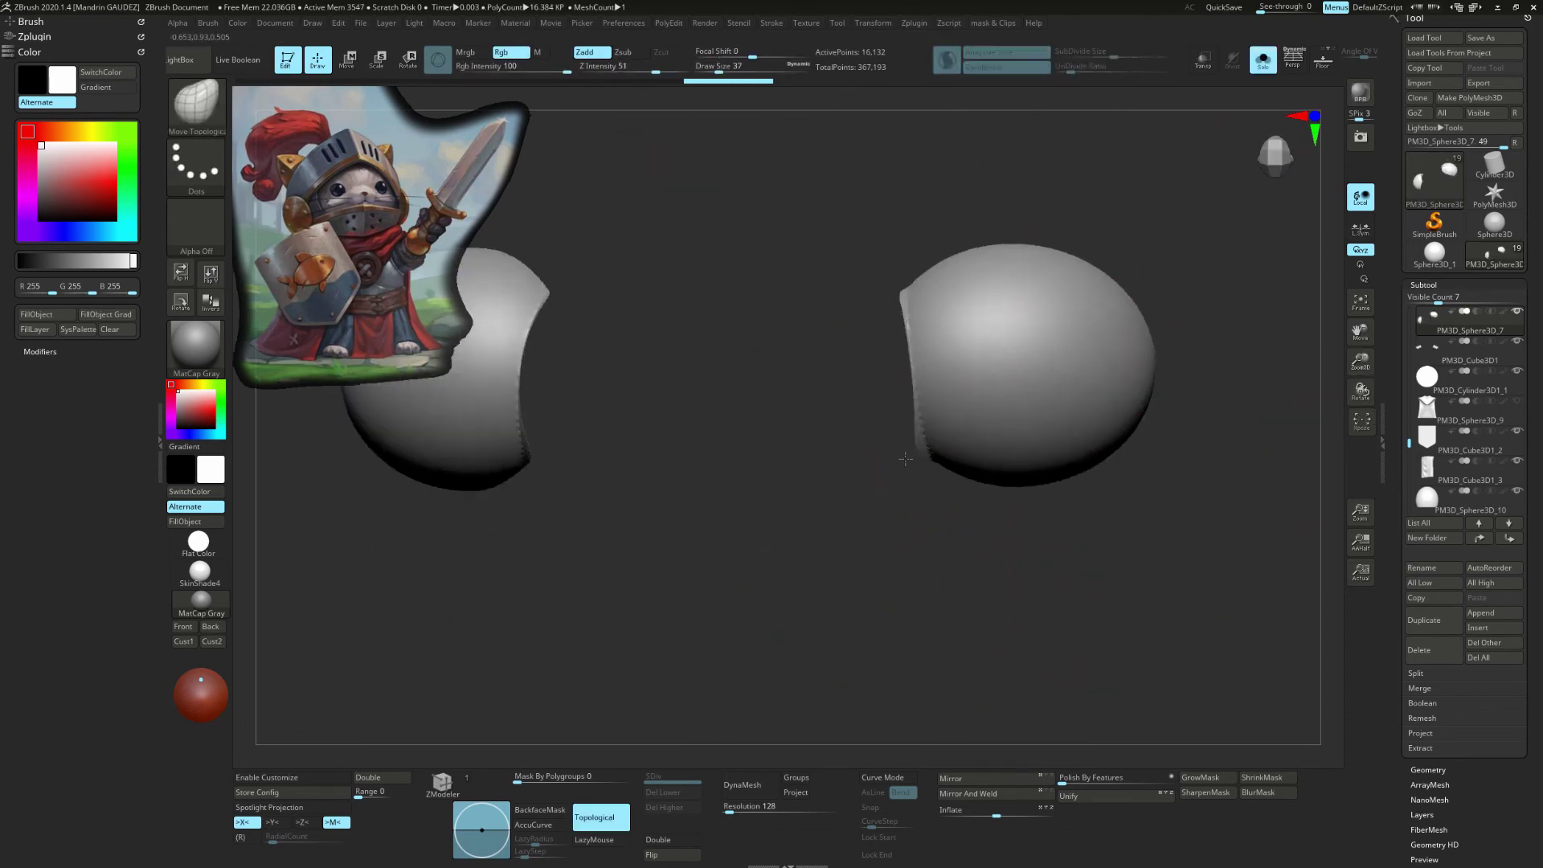
pyautogui.moveTo(904, 458)
pyautogui.mouseDown()
pyautogui.moveTo(1159, 306)
pyautogui.moveTo(1040, 369)
pyautogui.mouseUp()
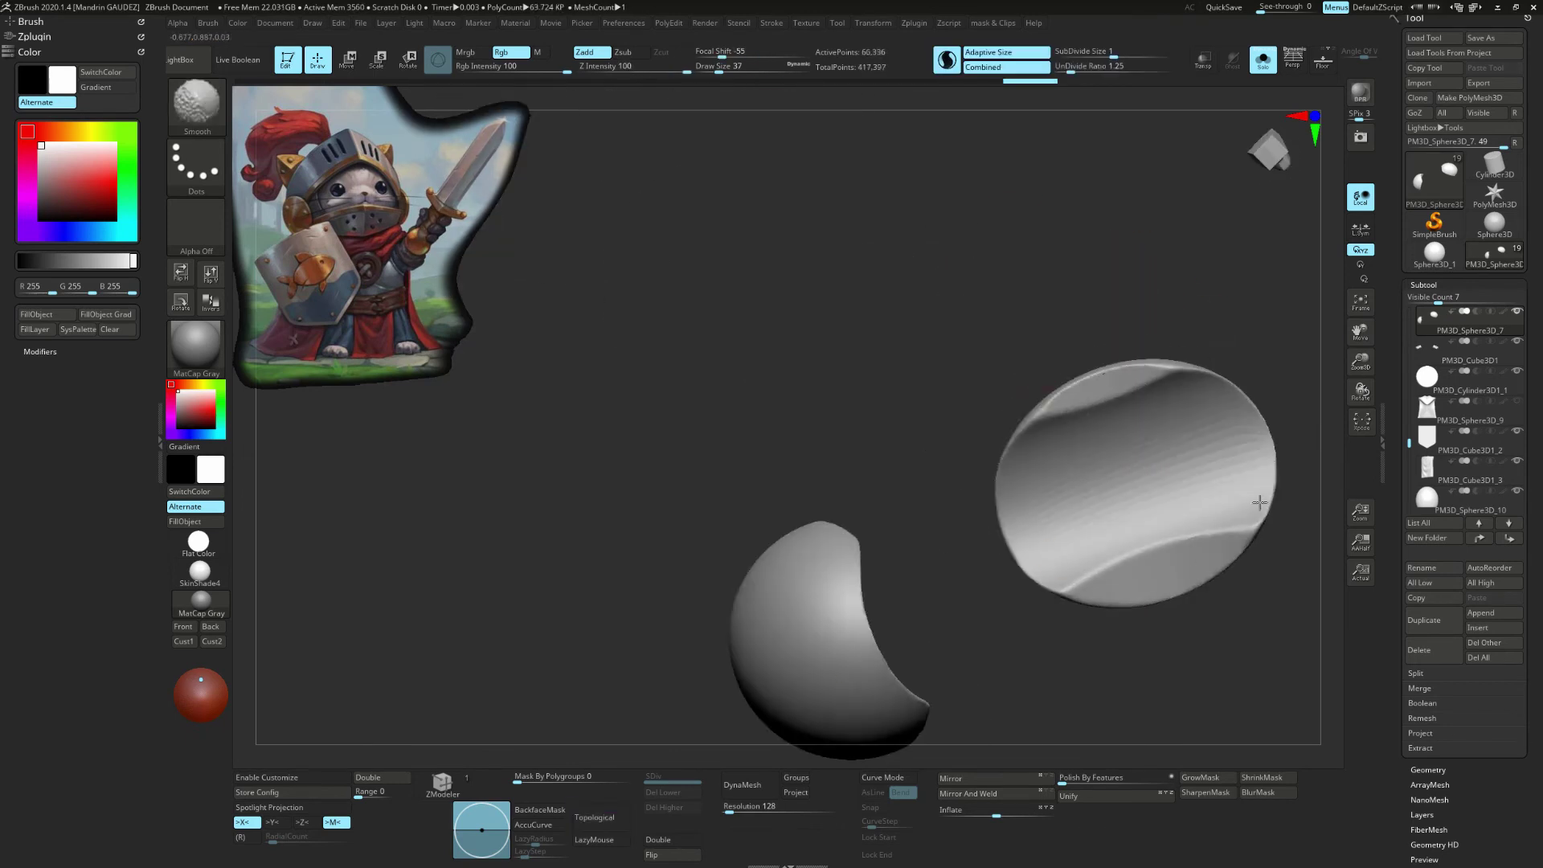
# Step: Turn Solo off, scale the piece with Transpose, then select the cape from front view
pyautogui.hotkey('shift', 'alt', 's')
pyautogui.press('f')
pyautogui.press('e')
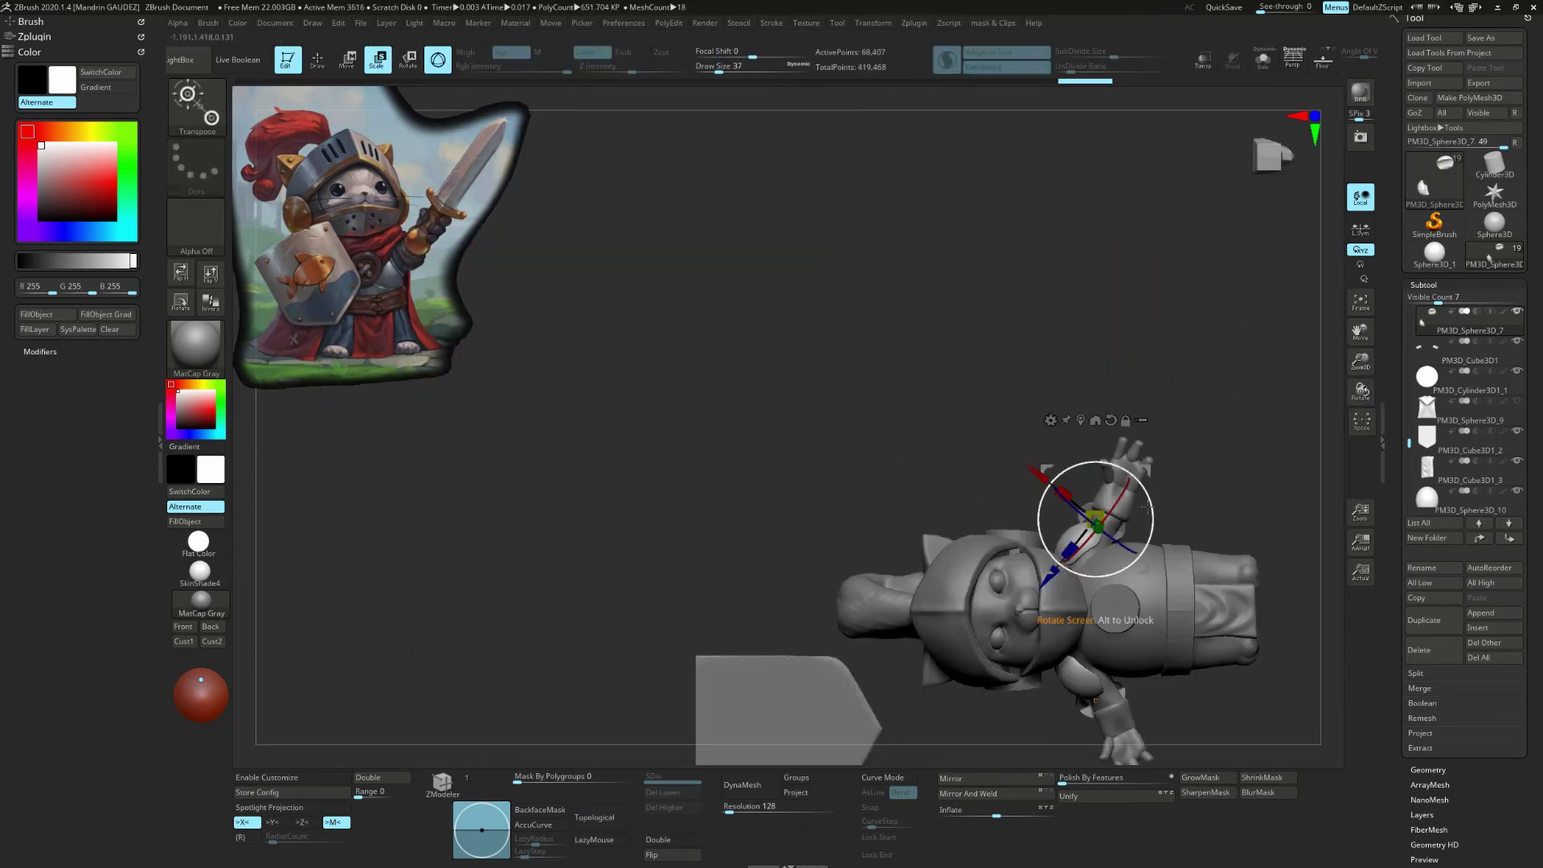
pyautogui.moveTo(1147, 507)
pyautogui.mouseDown()
pyautogui.moveTo(1286, 500)
pyautogui.moveTo(1148, 447)
pyautogui.moveTo(1213, 310)
pyautogui.mouseUp()
pyautogui.press('f')
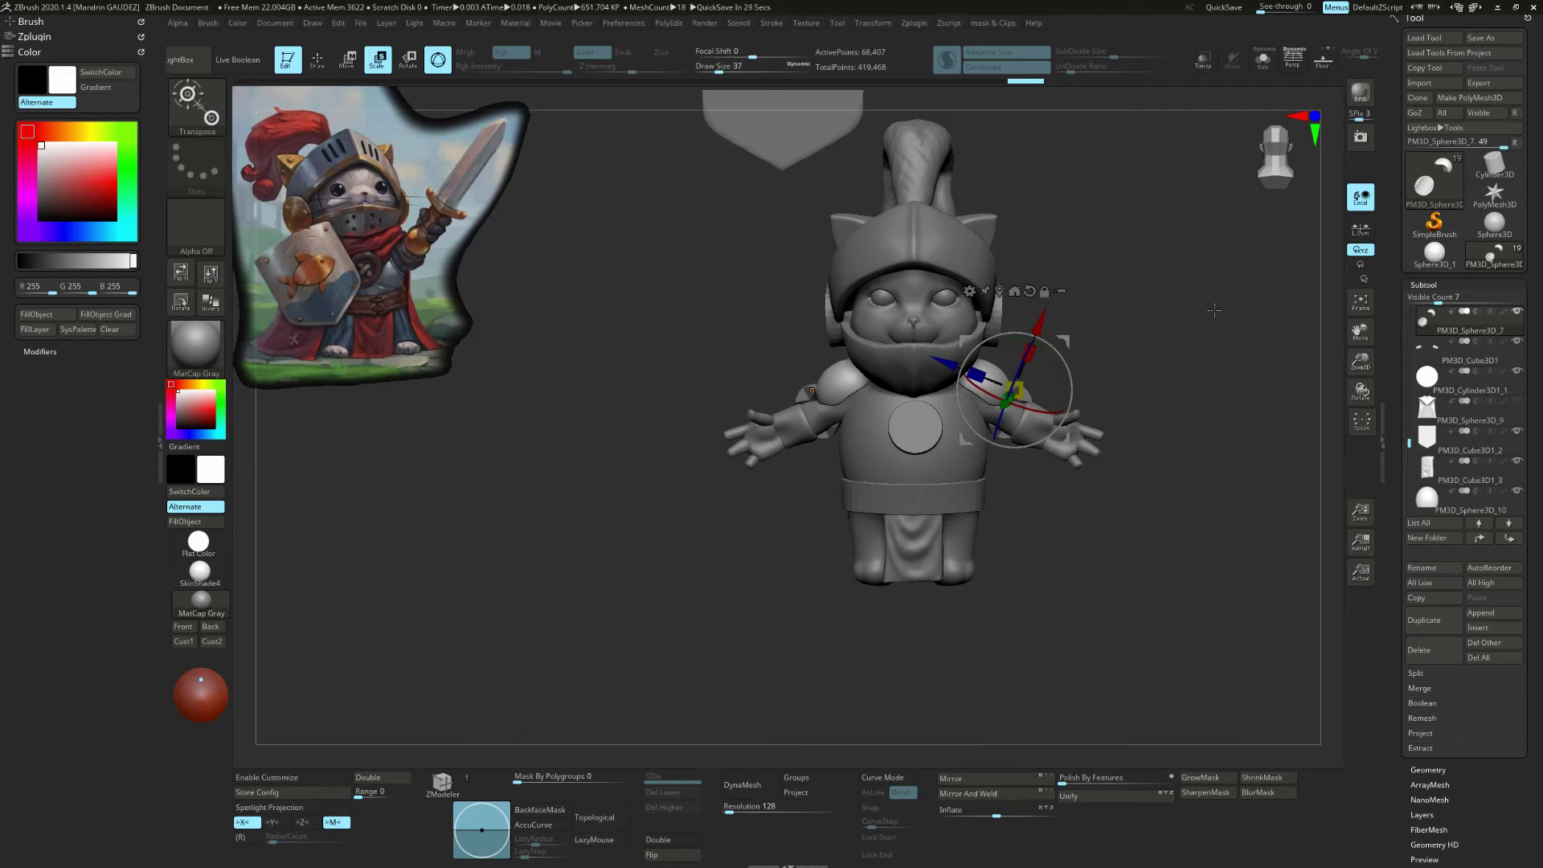
pyautogui.moveTo(1213, 310)
pyautogui.mouseDown()
pyautogui.moveTo(1371, 438)
pyautogui.moveTo(1125, 450)
pyautogui.mouseUp()
# Step: Sculpt six ClayBuildup folds across the solo'd cape, undo the last, then smooth them
pyautogui.press('q')
pyautogui.click(1262, 59)
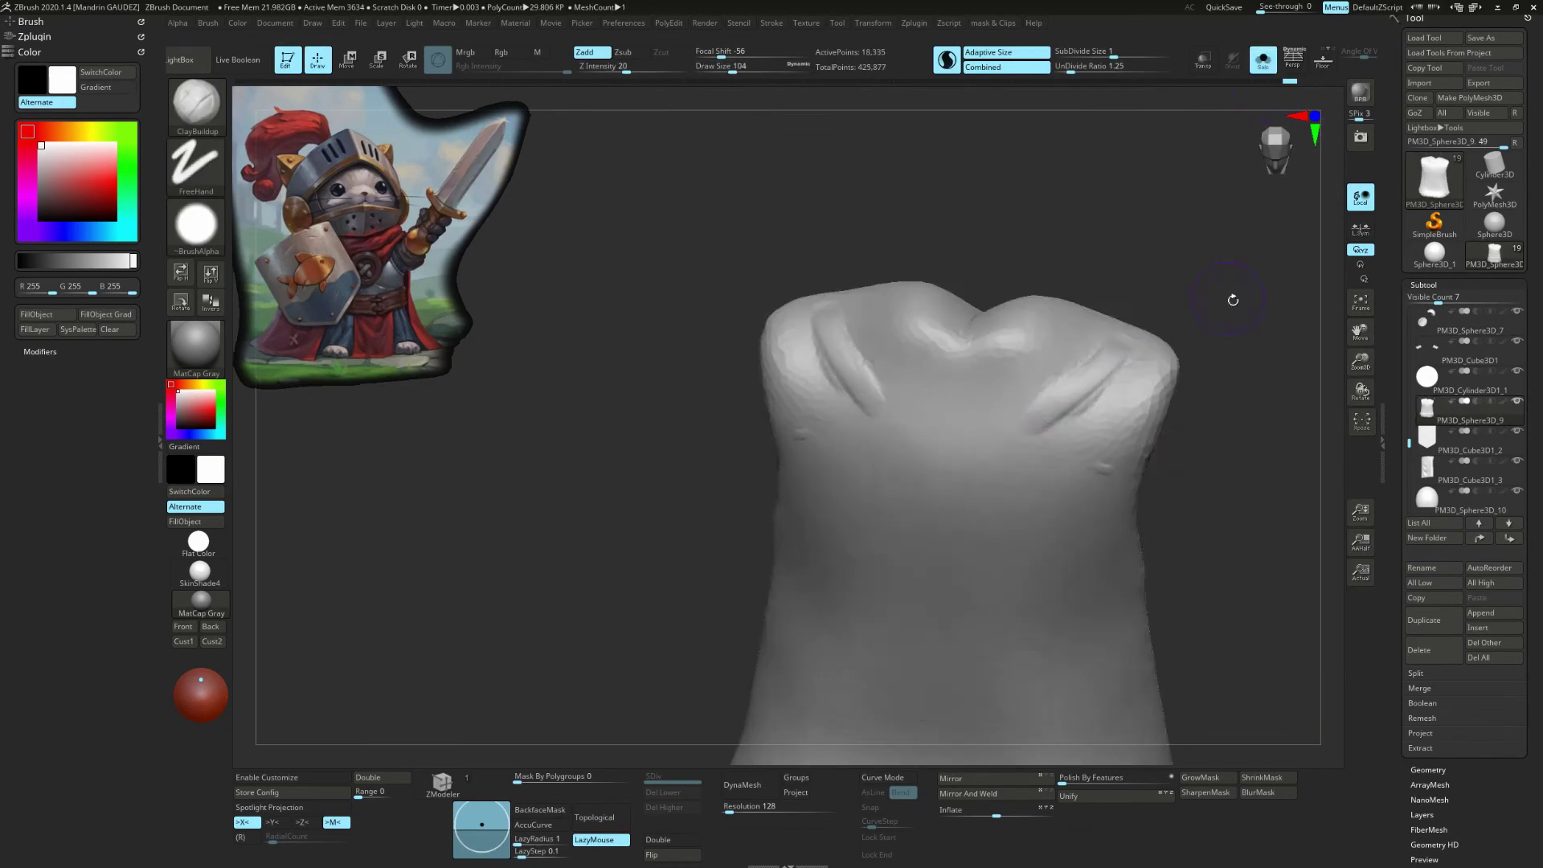
pyautogui.moveTo(1232, 299); pyautogui.dragTo(1253, 337)
pyautogui.moveTo(1149, 370); pyautogui.dragTo(851, 554)
pyautogui.moveTo(1166, 338); pyautogui.dragTo(1062, 535)
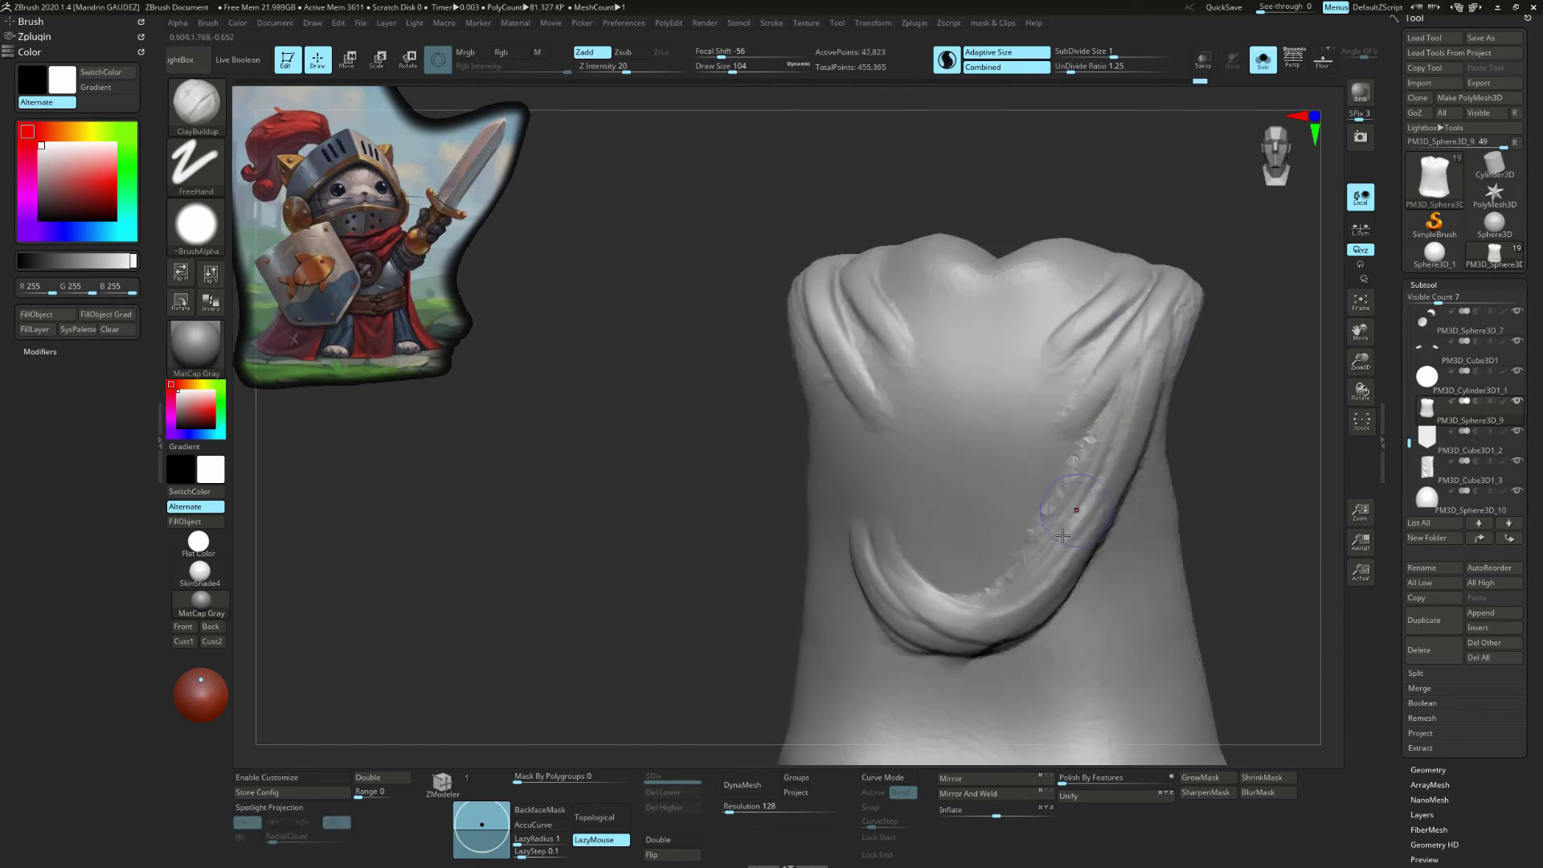
pyautogui.moveTo(1125, 482); pyautogui.dragTo(948, 466)
pyautogui.moveTo(1060, 353)
pyautogui.mouseDown()
pyautogui.moveTo(828, 346)
pyautogui.moveTo(924, 563)
pyautogui.mouseUp()
pyautogui.moveTo(1037, 482); pyautogui.dragTo(913, 528)
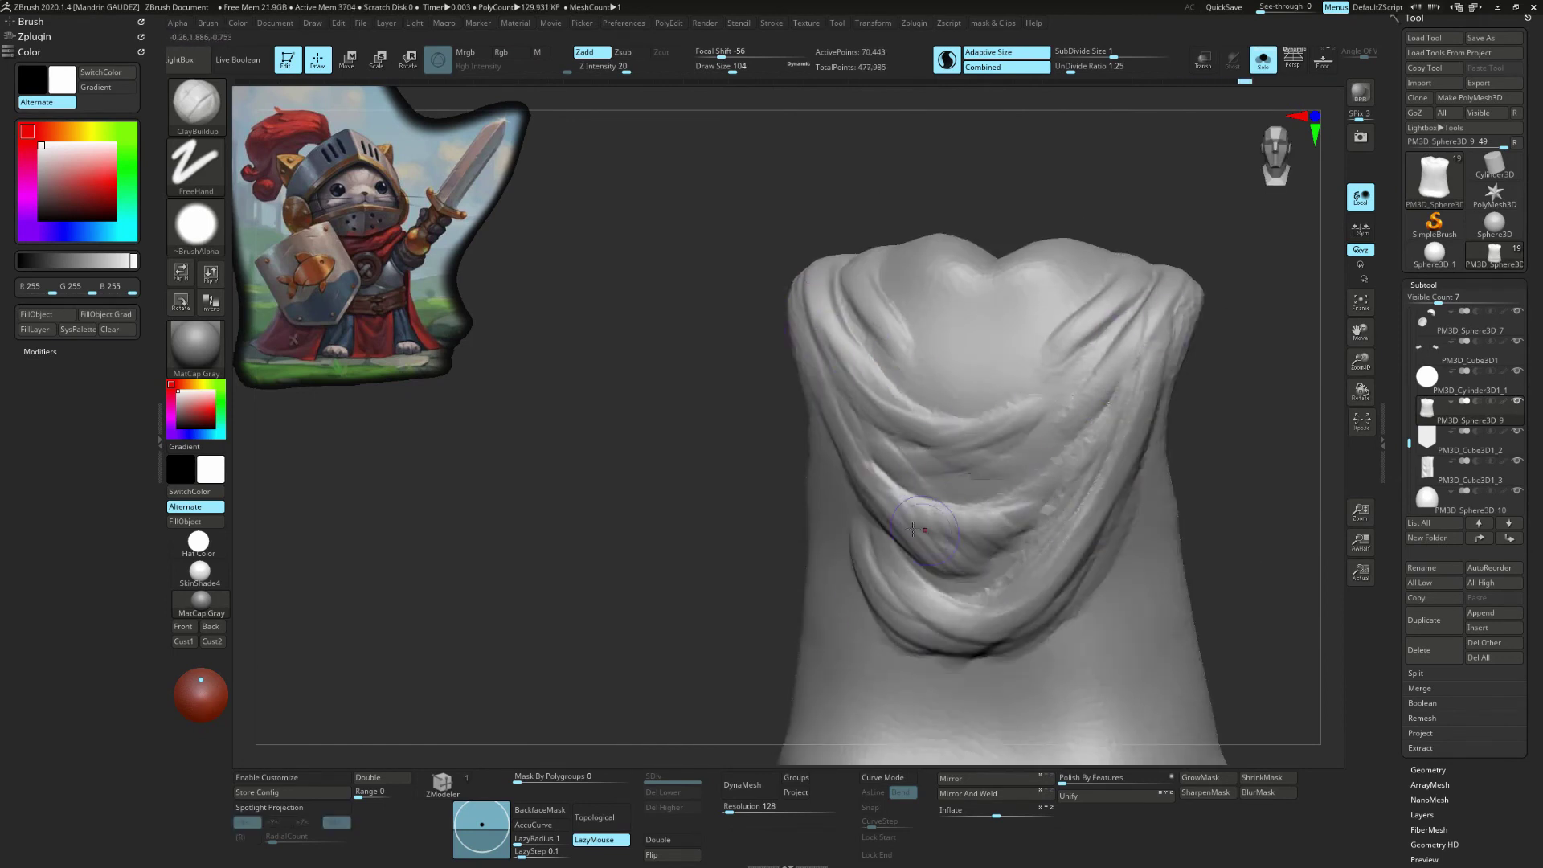
pyautogui.hotkey('ctrl', 'z')
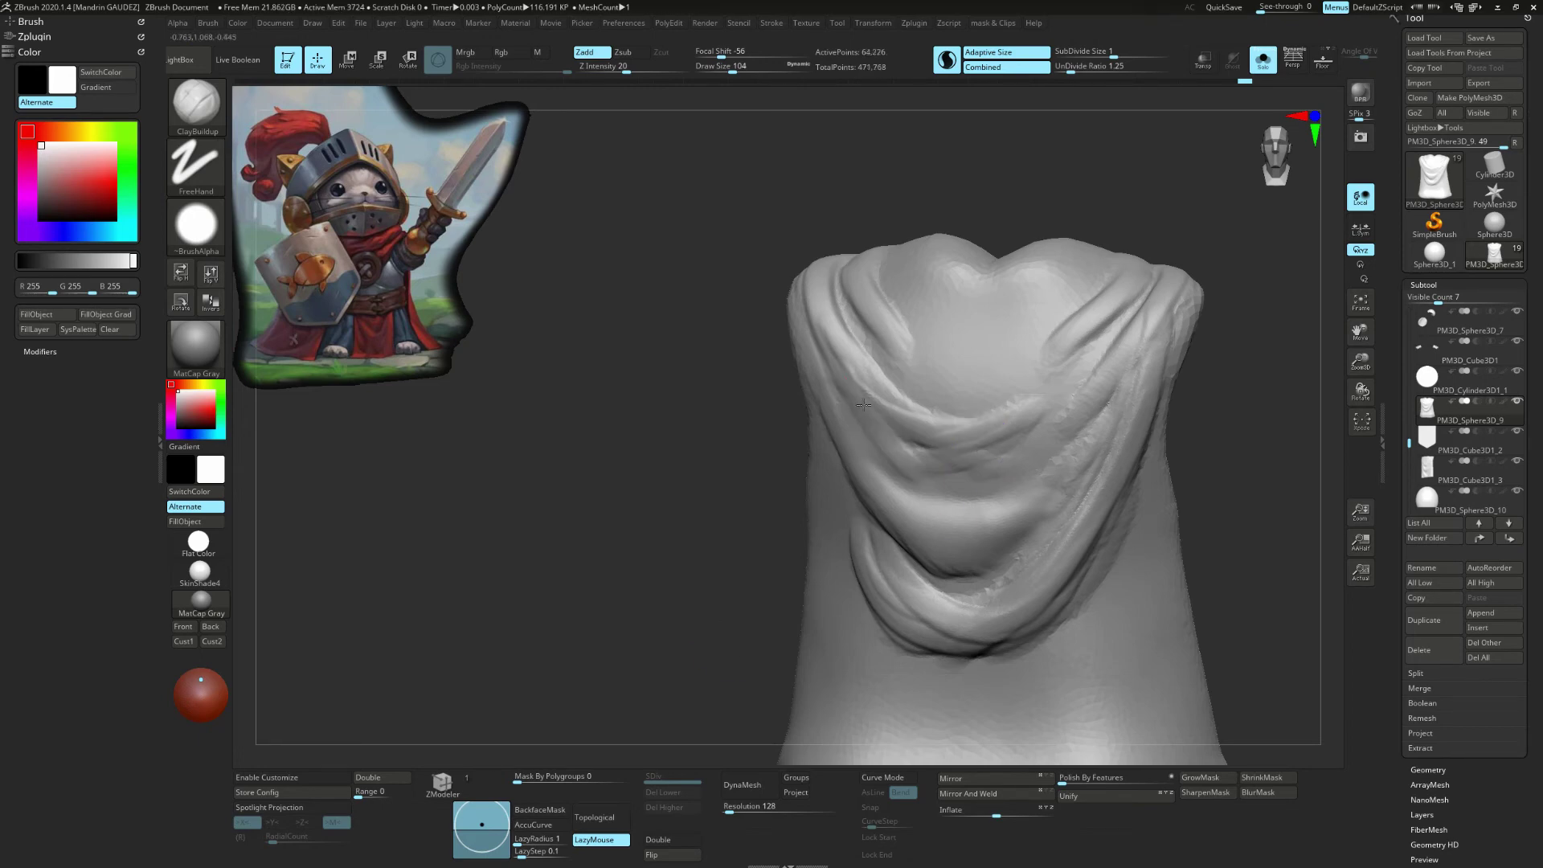
pyautogui.keyDown('shift'); pyautogui.moveTo(1014, 413); pyautogui.dragTo(956, 400); pyautogui.keyUp('shift')
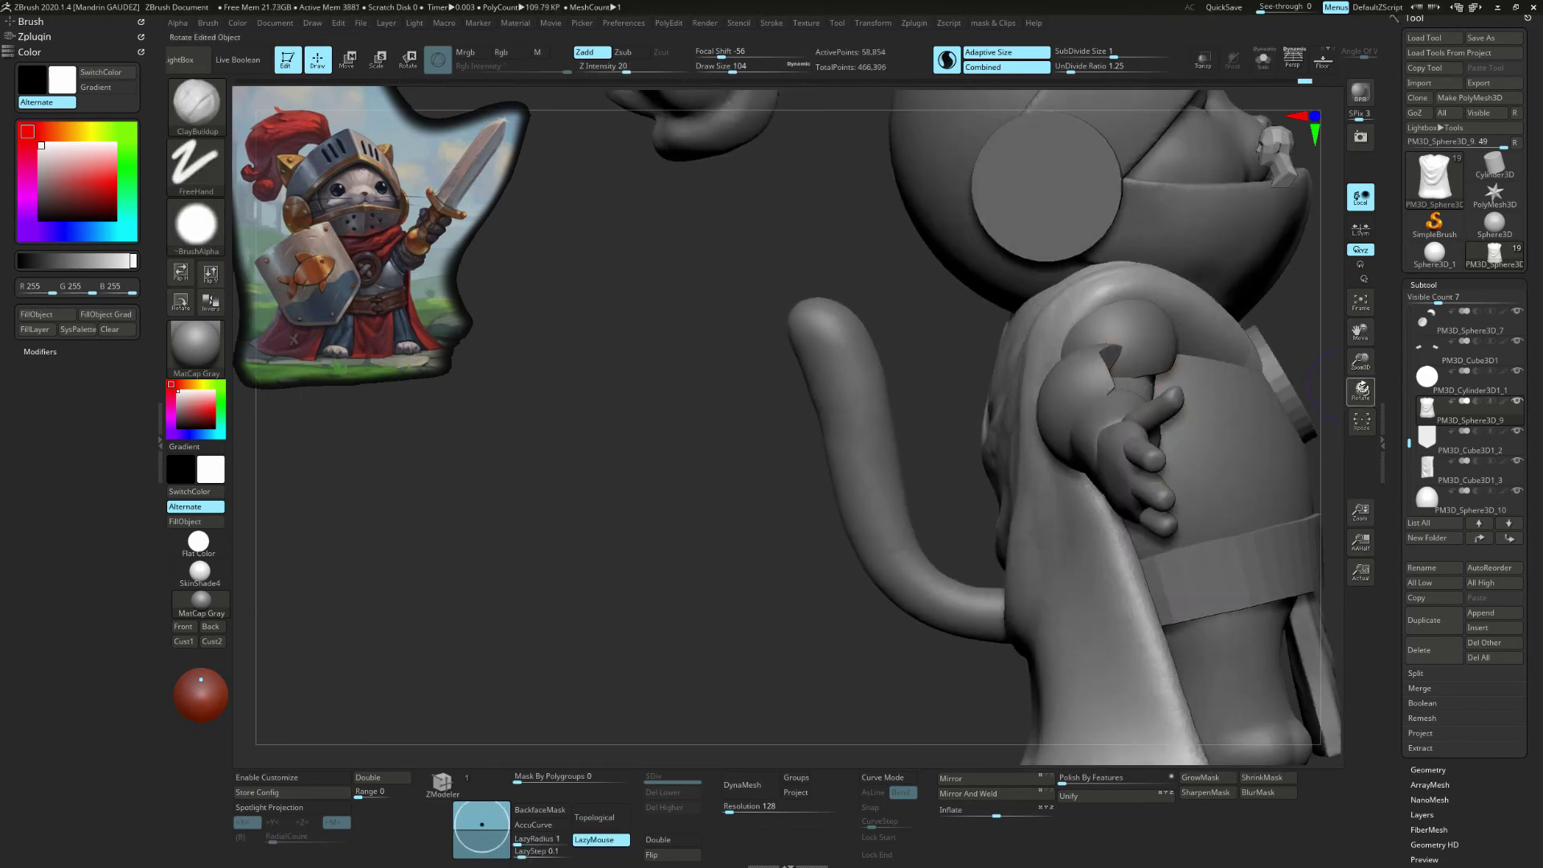
# Step: Extract a zero-thickness shell from the masked lower body as the Extract1 shorts
pyautogui.moveTo(1251, 362); pyautogui.dragTo(1205, 450)
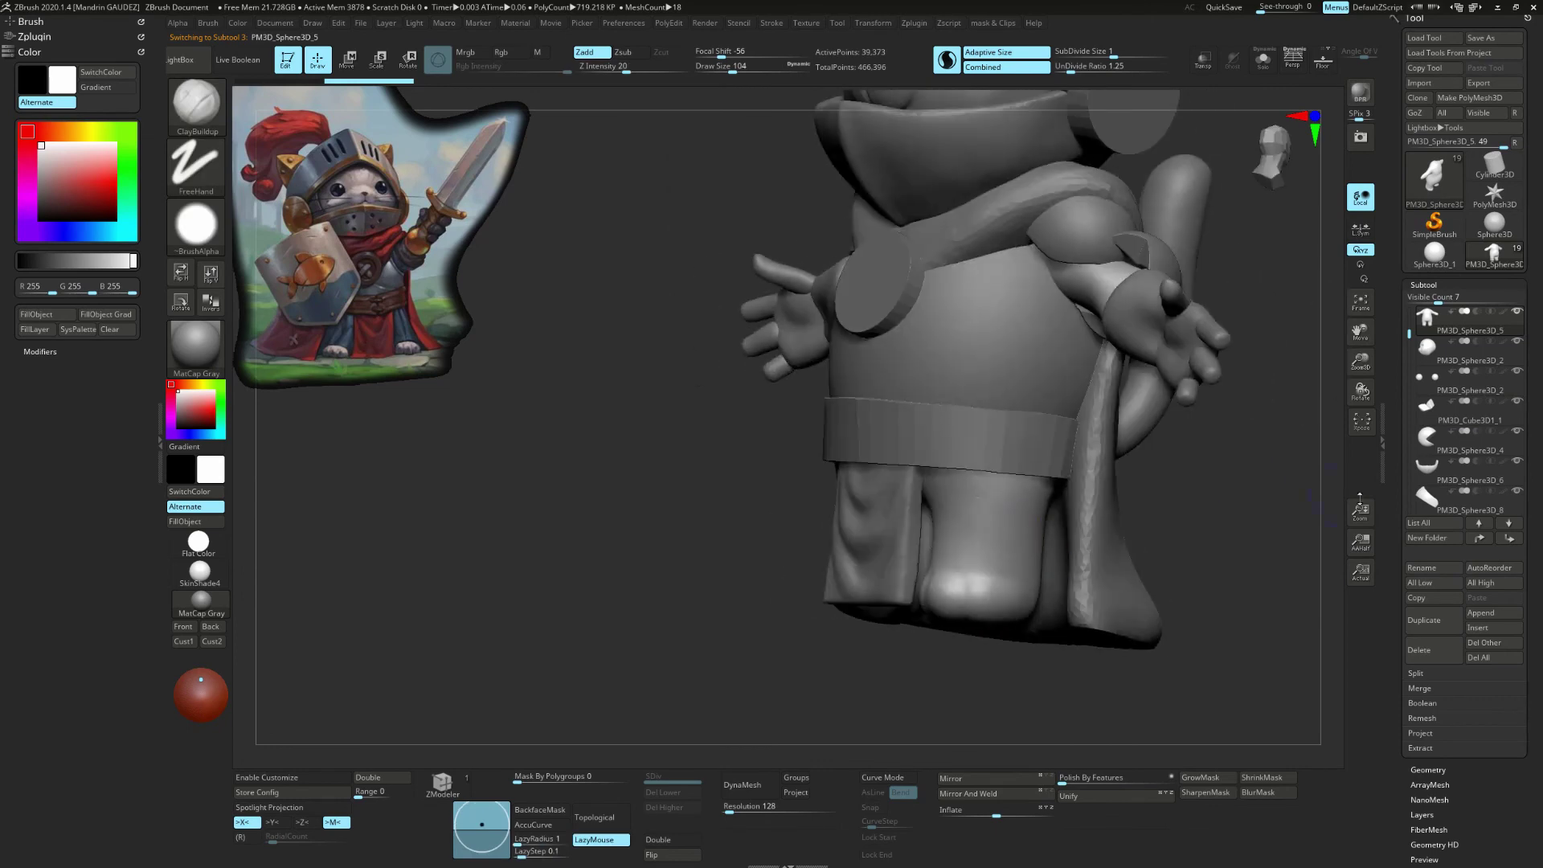
pyautogui.moveTo(1165, 281)
pyautogui.mouseDown()
pyautogui.moveTo(741, 551)
pyautogui.moveTo(1034, 592)
pyautogui.moveTo(1254, 464)
pyautogui.moveTo(1293, 634)
pyautogui.mouseUp()
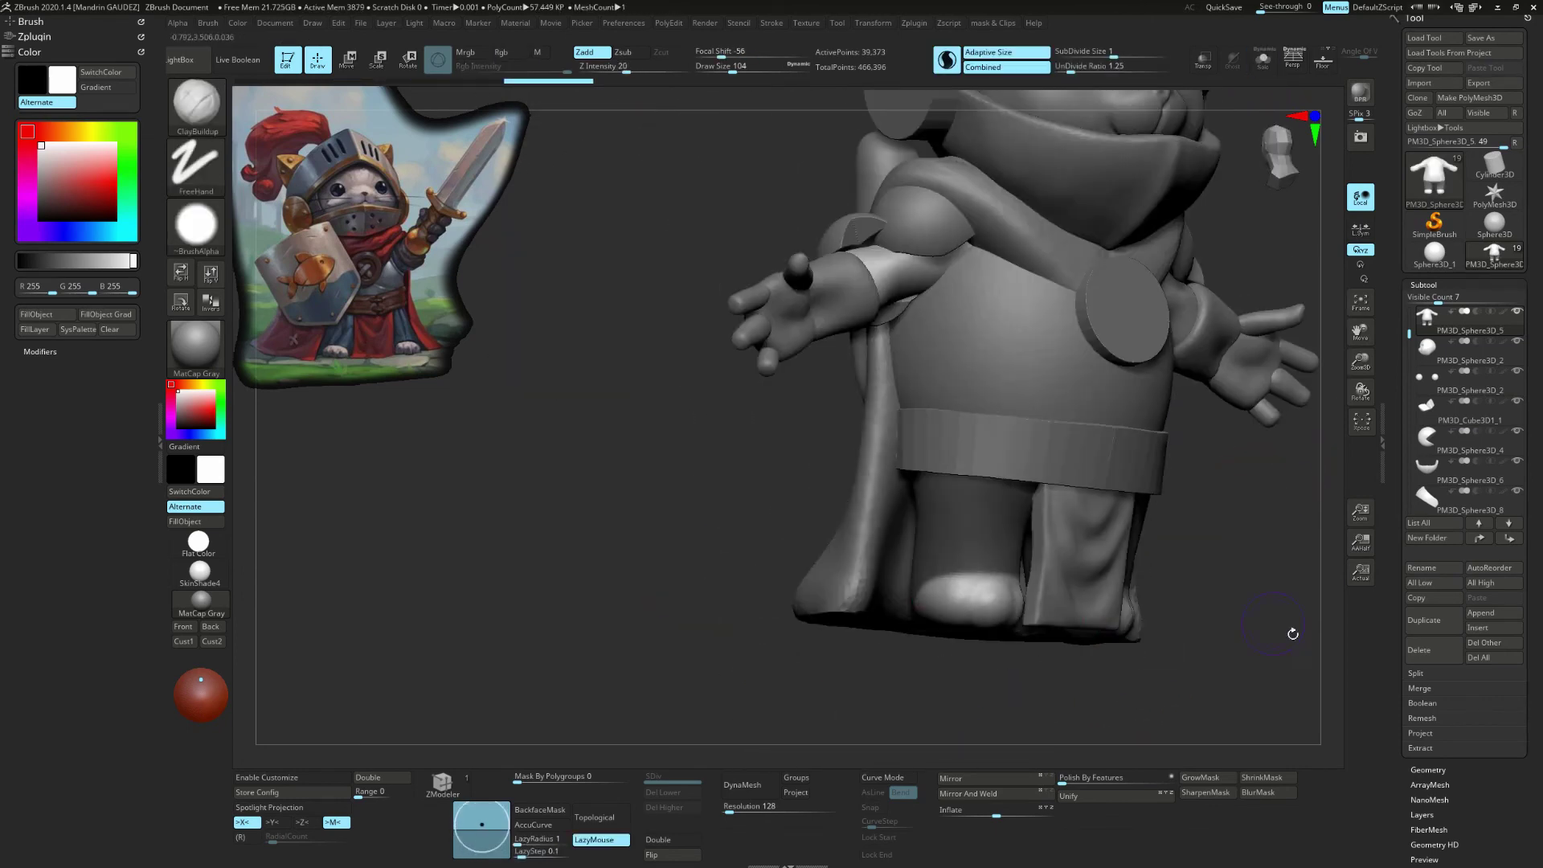
pyautogui.click(1432, 770)
pyautogui.moveTo(1482, 776); pyautogui.dragTo(1497, 729)
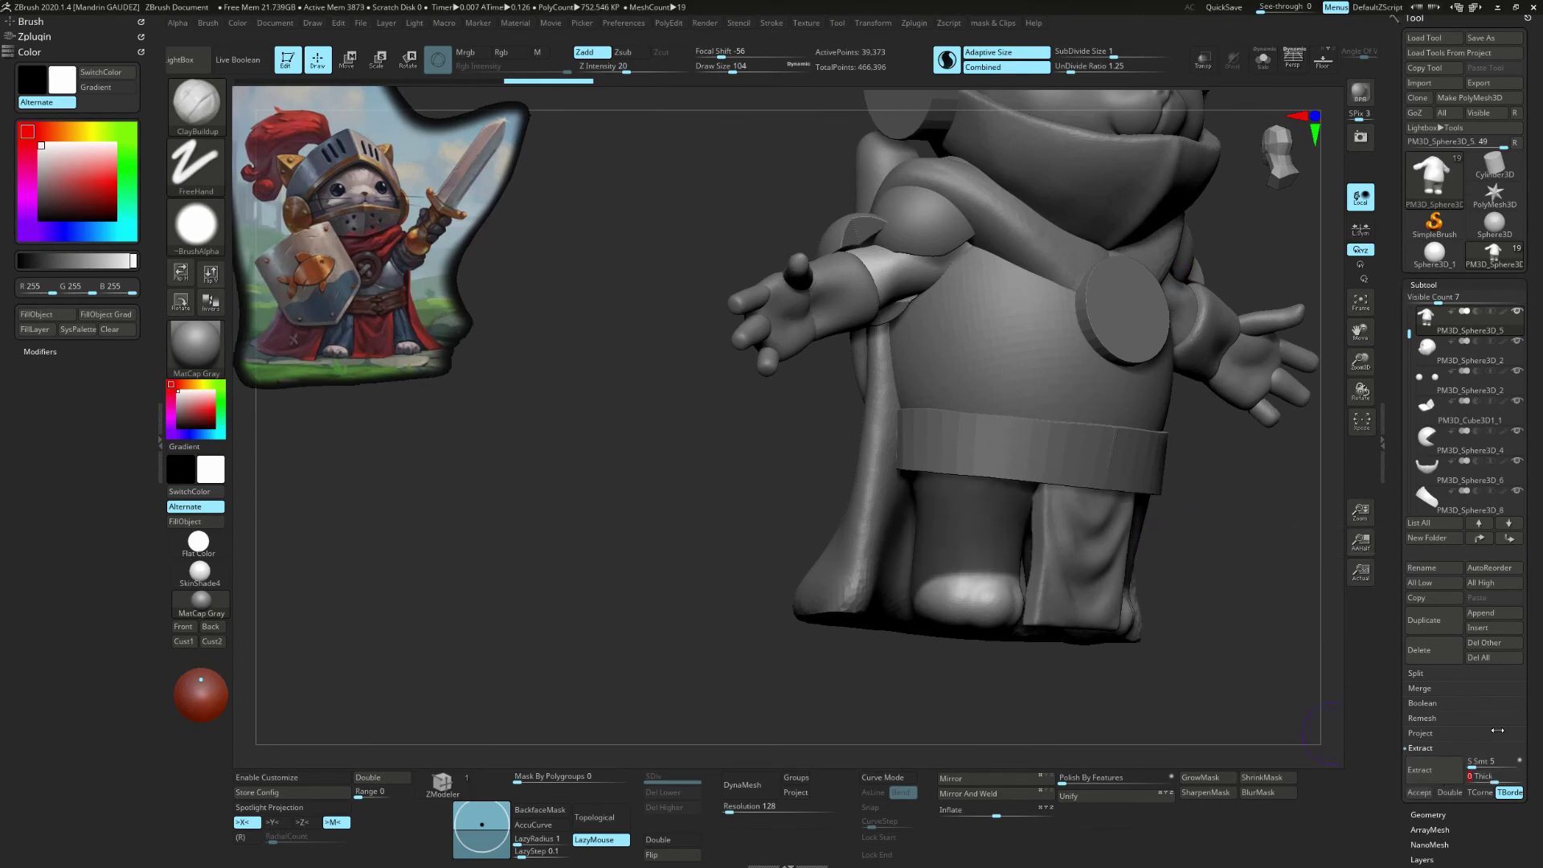
pyautogui.click(1419, 792)
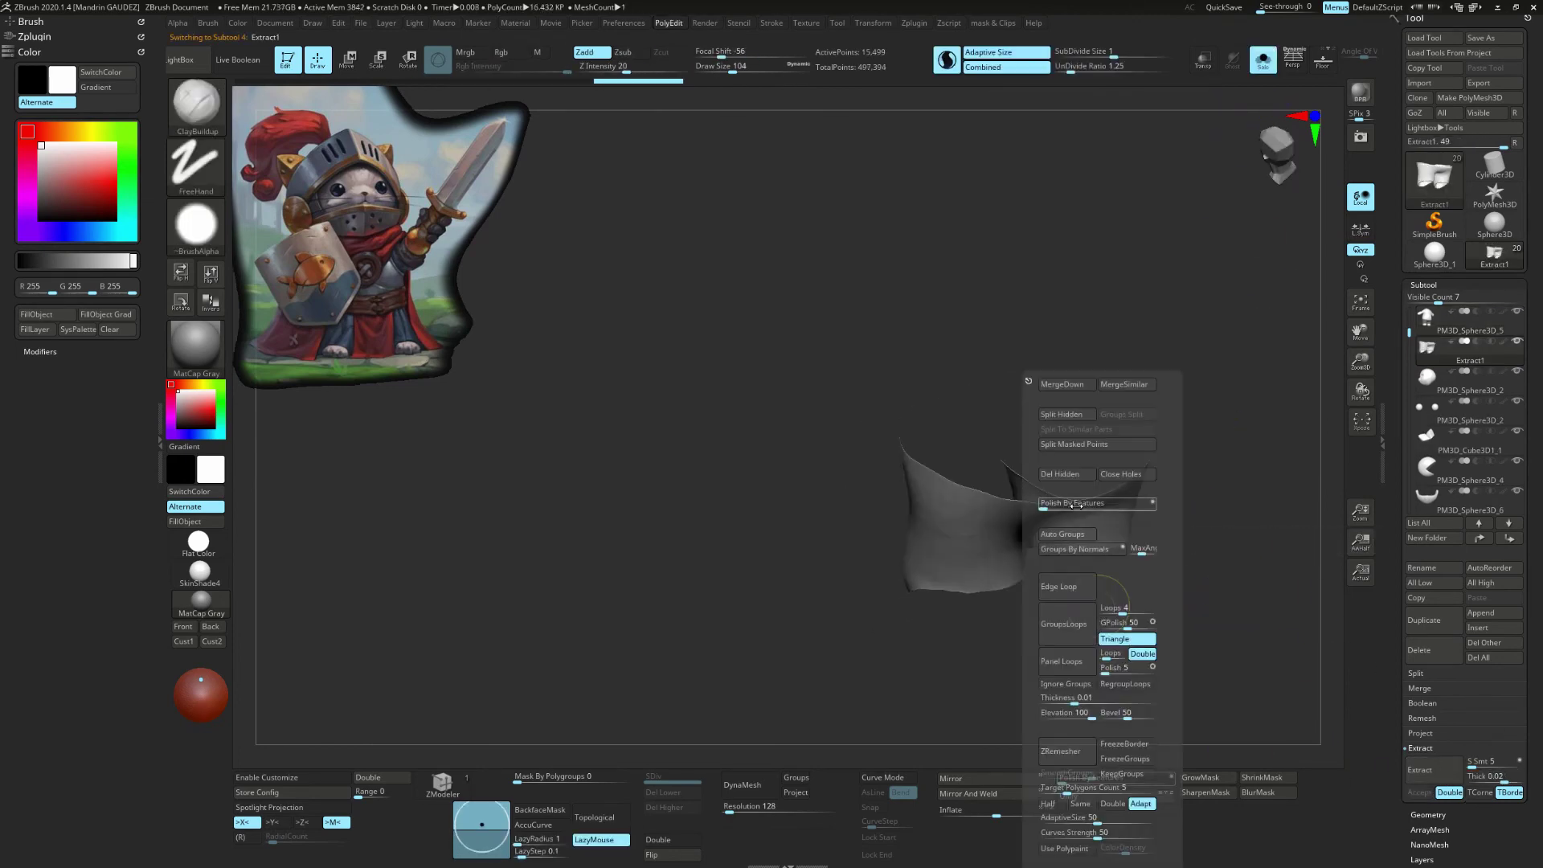
# Step: DynaMesh and smooth the shorts, solo them for inspection, then turn Solo off
pyautogui.moveTo(1213, 447); pyautogui.dragTo(1067, 832)
pyautogui.click(742, 785)
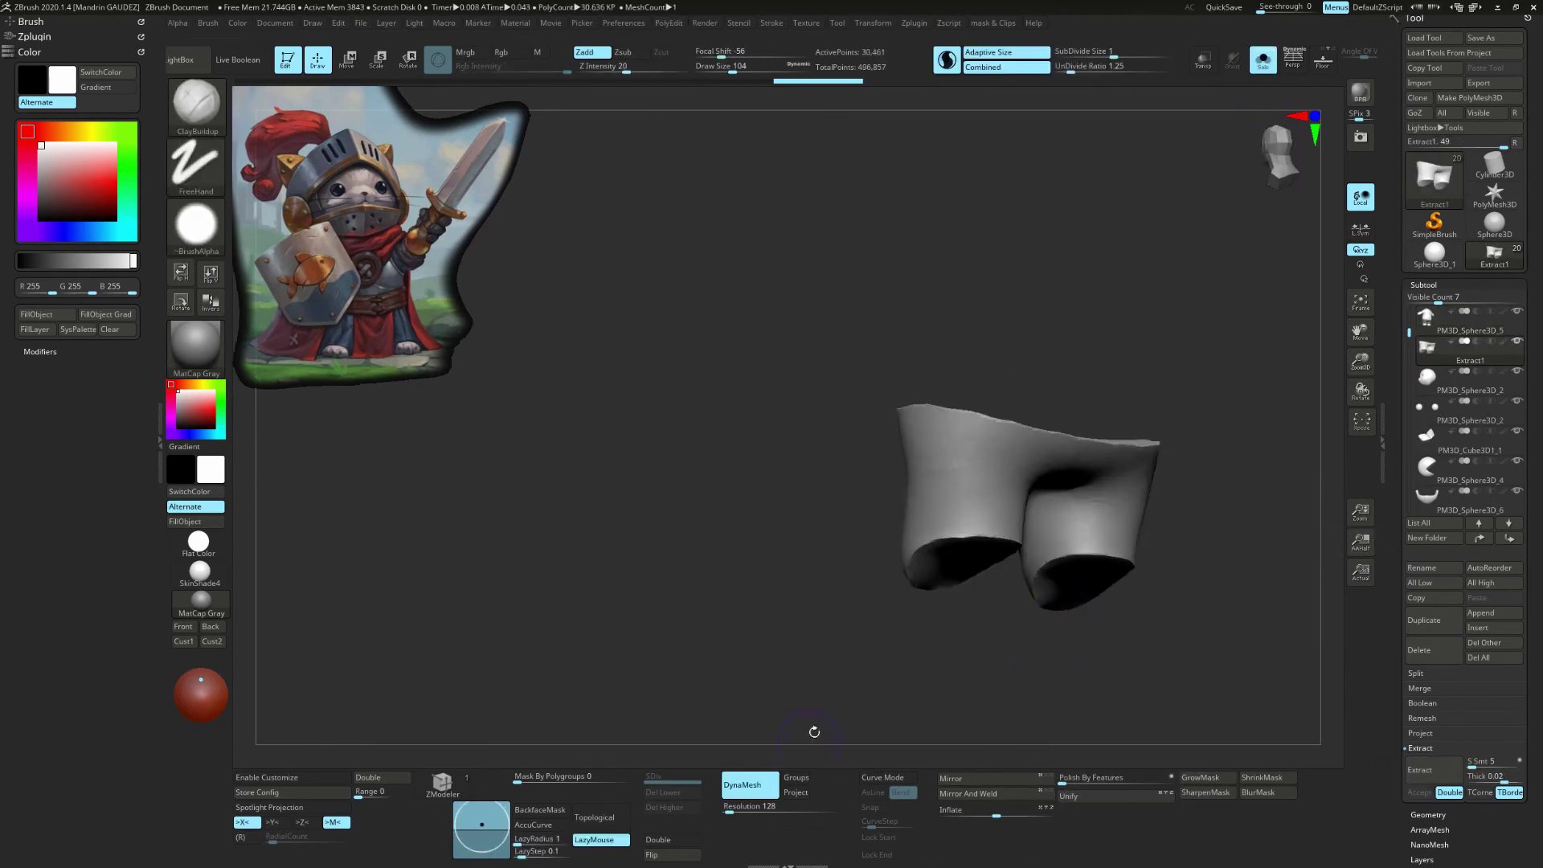
pyautogui.moveTo(812, 730); pyautogui.dragTo(1155, 392)
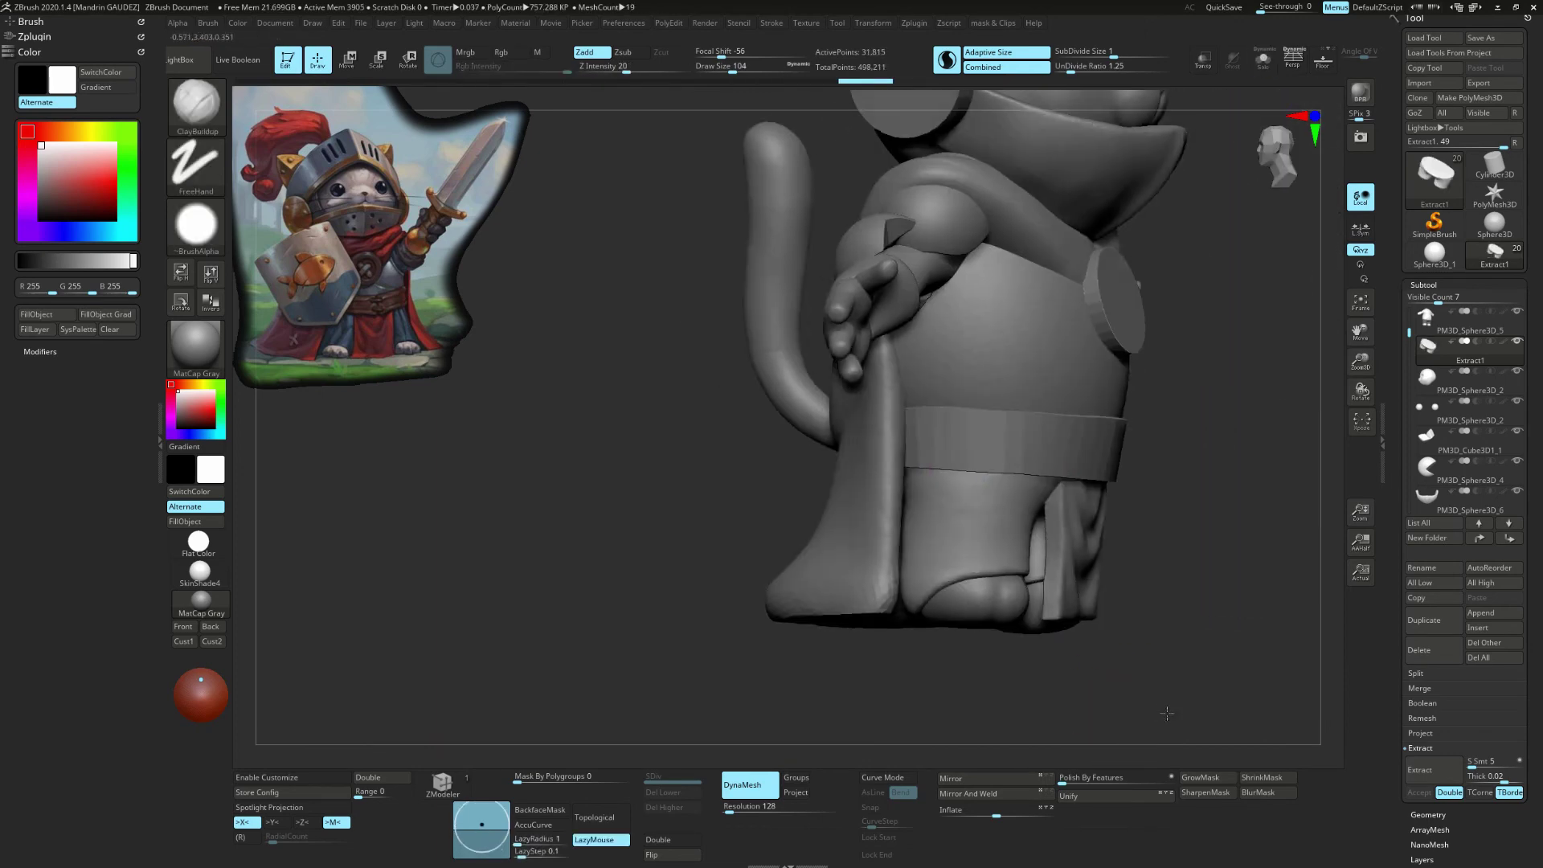
pyautogui.press('s')
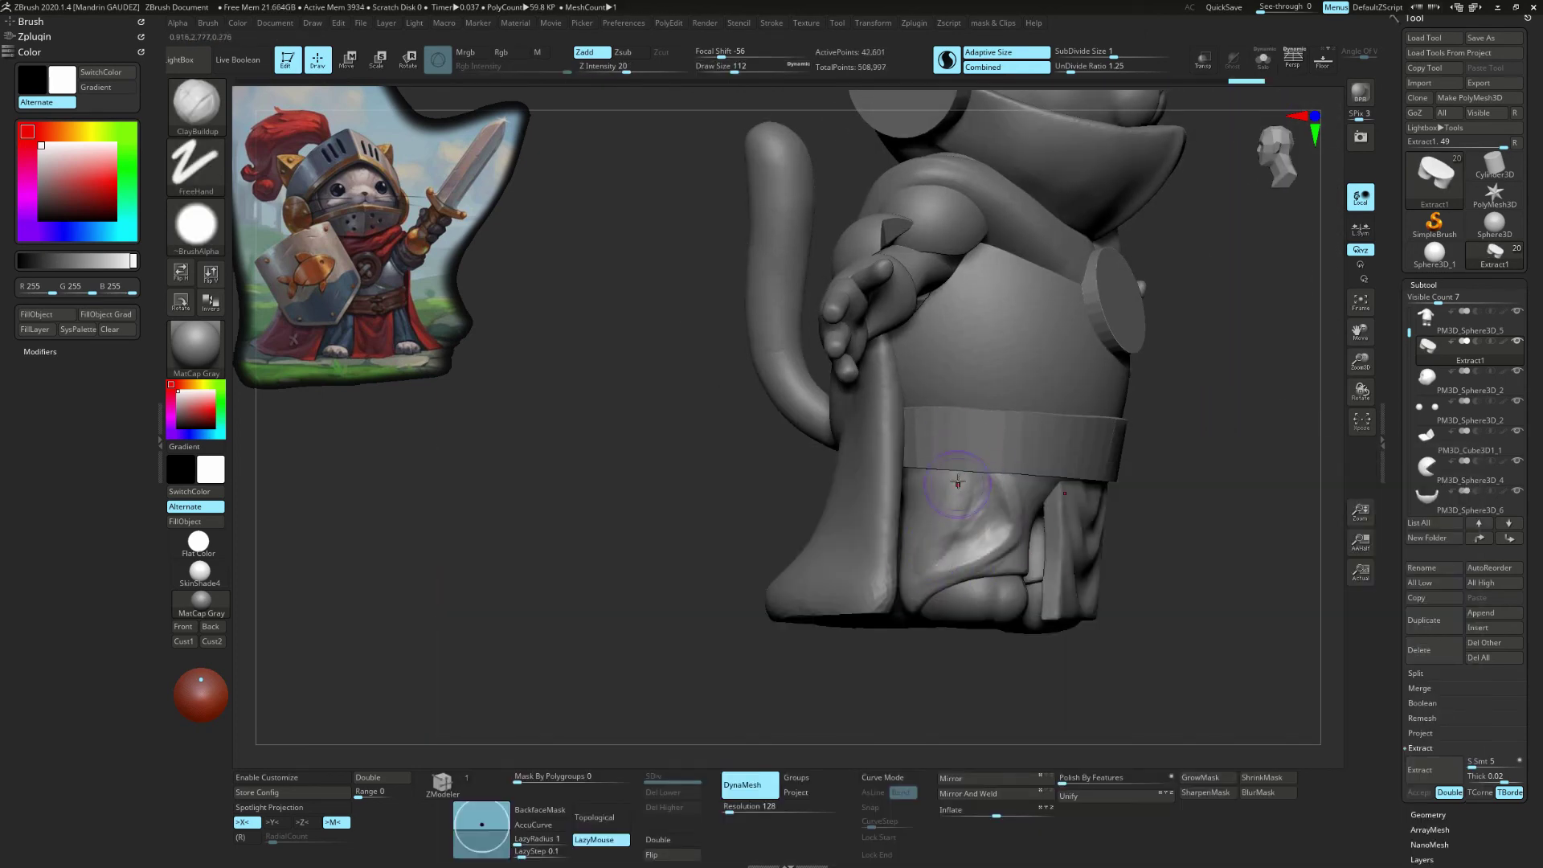
pyautogui.hotkey('alt', 's')
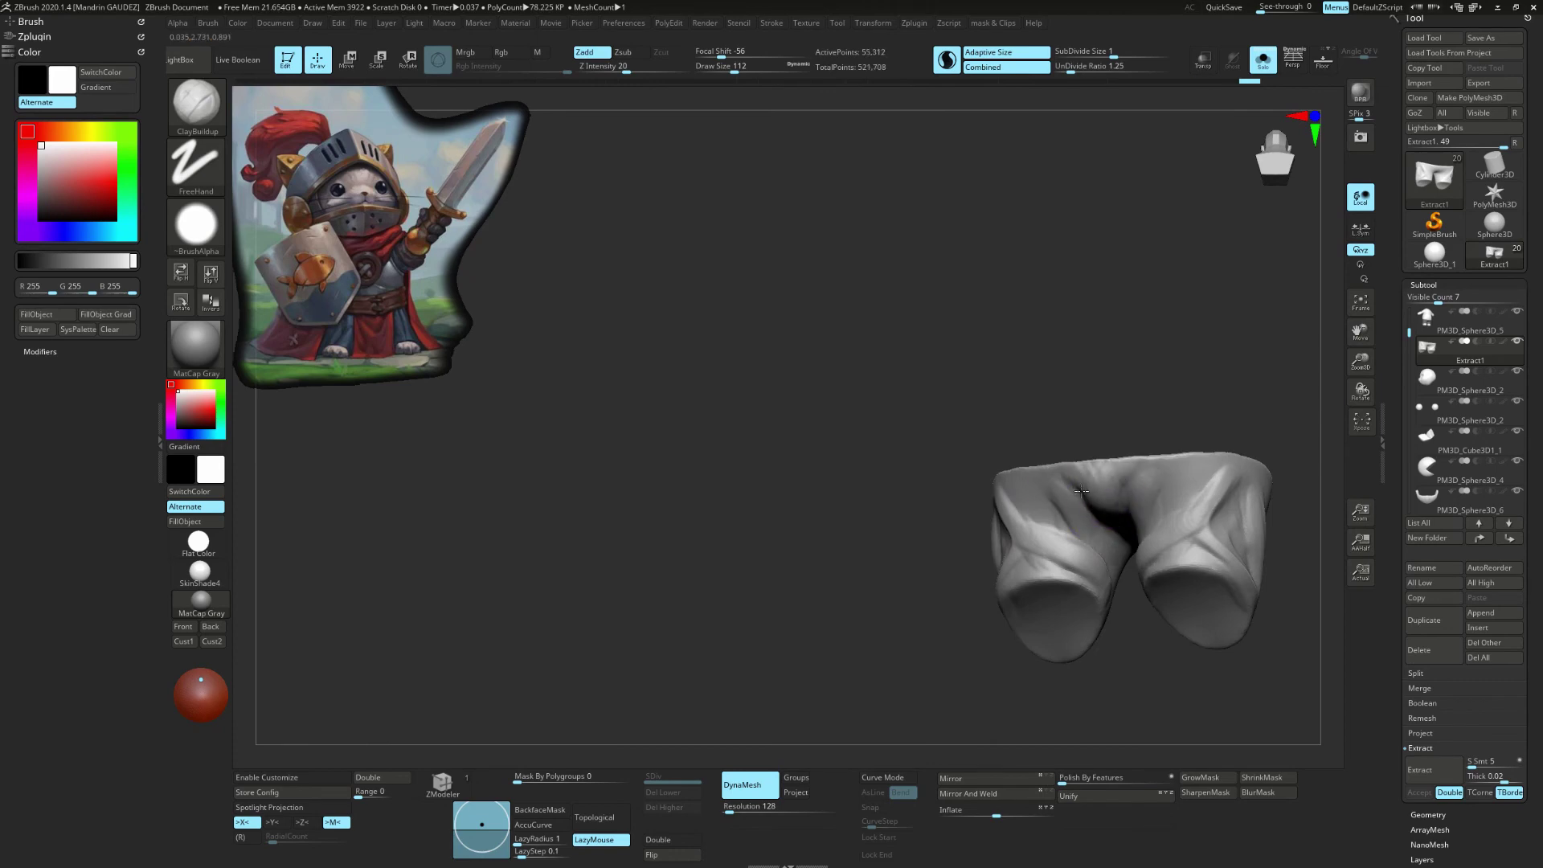
pyautogui.hotkey('alt', 's')
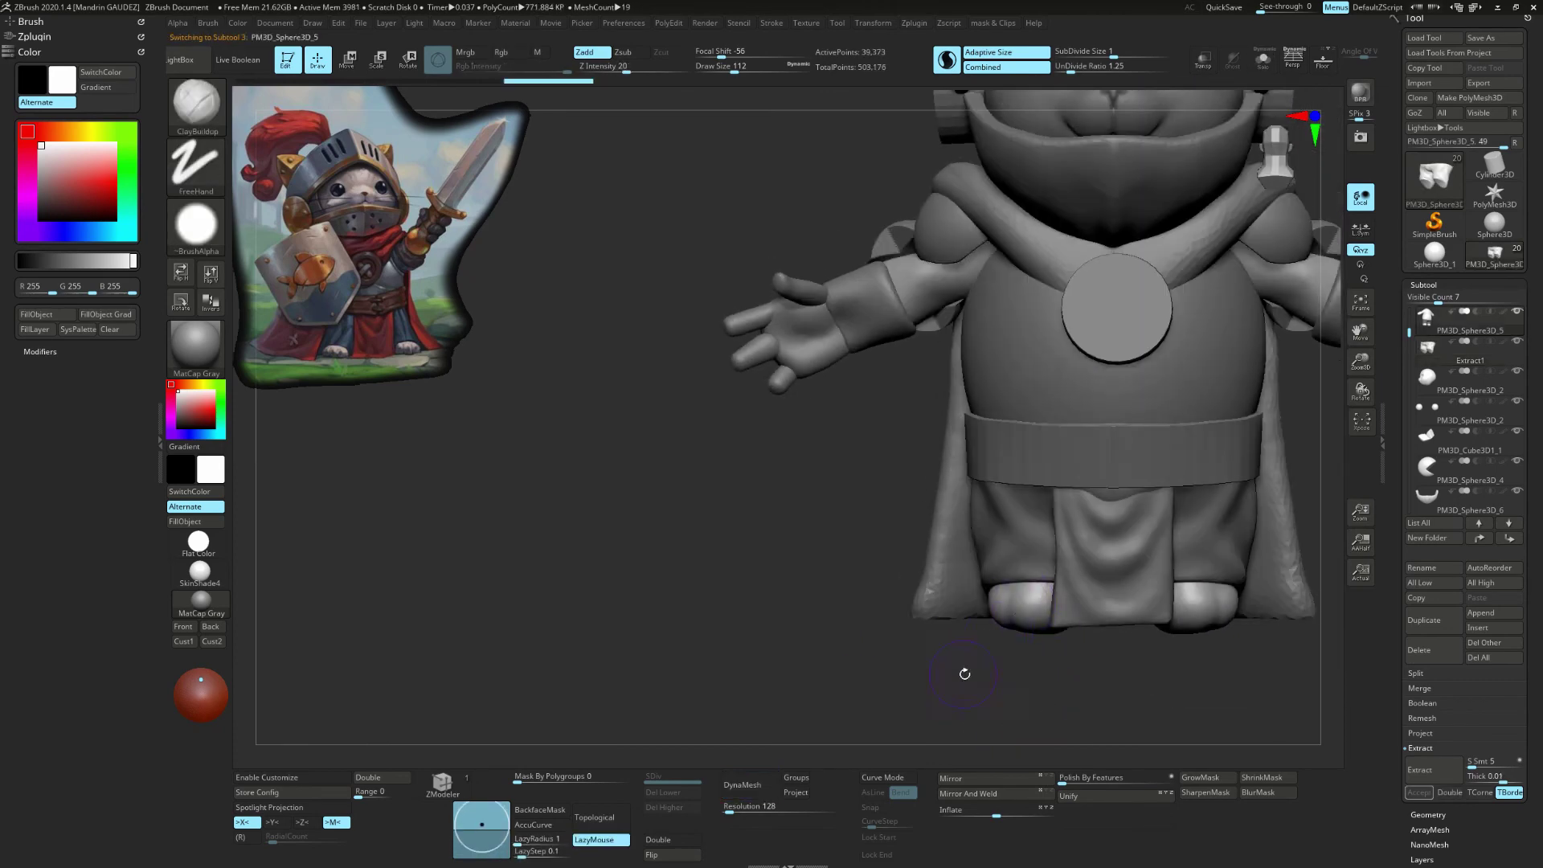
# Step: Trim the cape along a straight ClipCurve line, then view the whole knight
pyautogui.moveTo(964, 671)
pyautogui.mouseDown()
pyautogui.moveTo(1053, 657)
pyautogui.moveTo(1097, 617)
pyautogui.moveTo(1055, 601)
pyautogui.moveTo(1092, 584)
pyautogui.moveTo(1034, 310)
pyautogui.mouseUp()
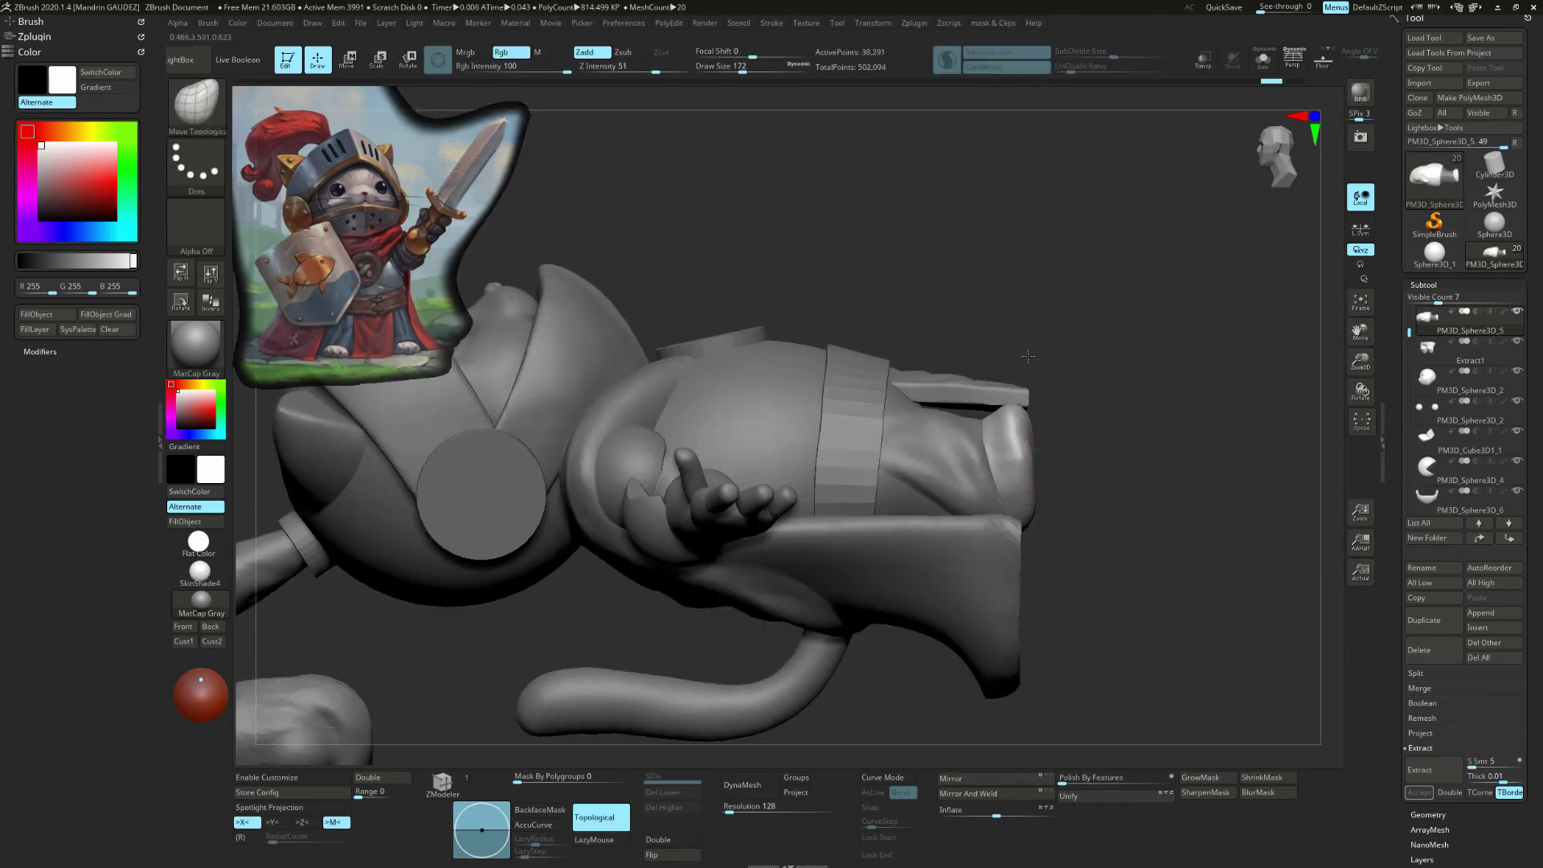
pyautogui.moveTo(1026, 652)
pyautogui.keyDown('ctrl'); pyautogui.keyDown('shift'); pyautogui.mouseDown()
pyautogui.moveTo(1026, 234)
pyautogui.moveTo(935, 438)
pyautogui.mouseUp(); pyautogui.keyUp('shift'); pyautogui.keyUp('ctrl')
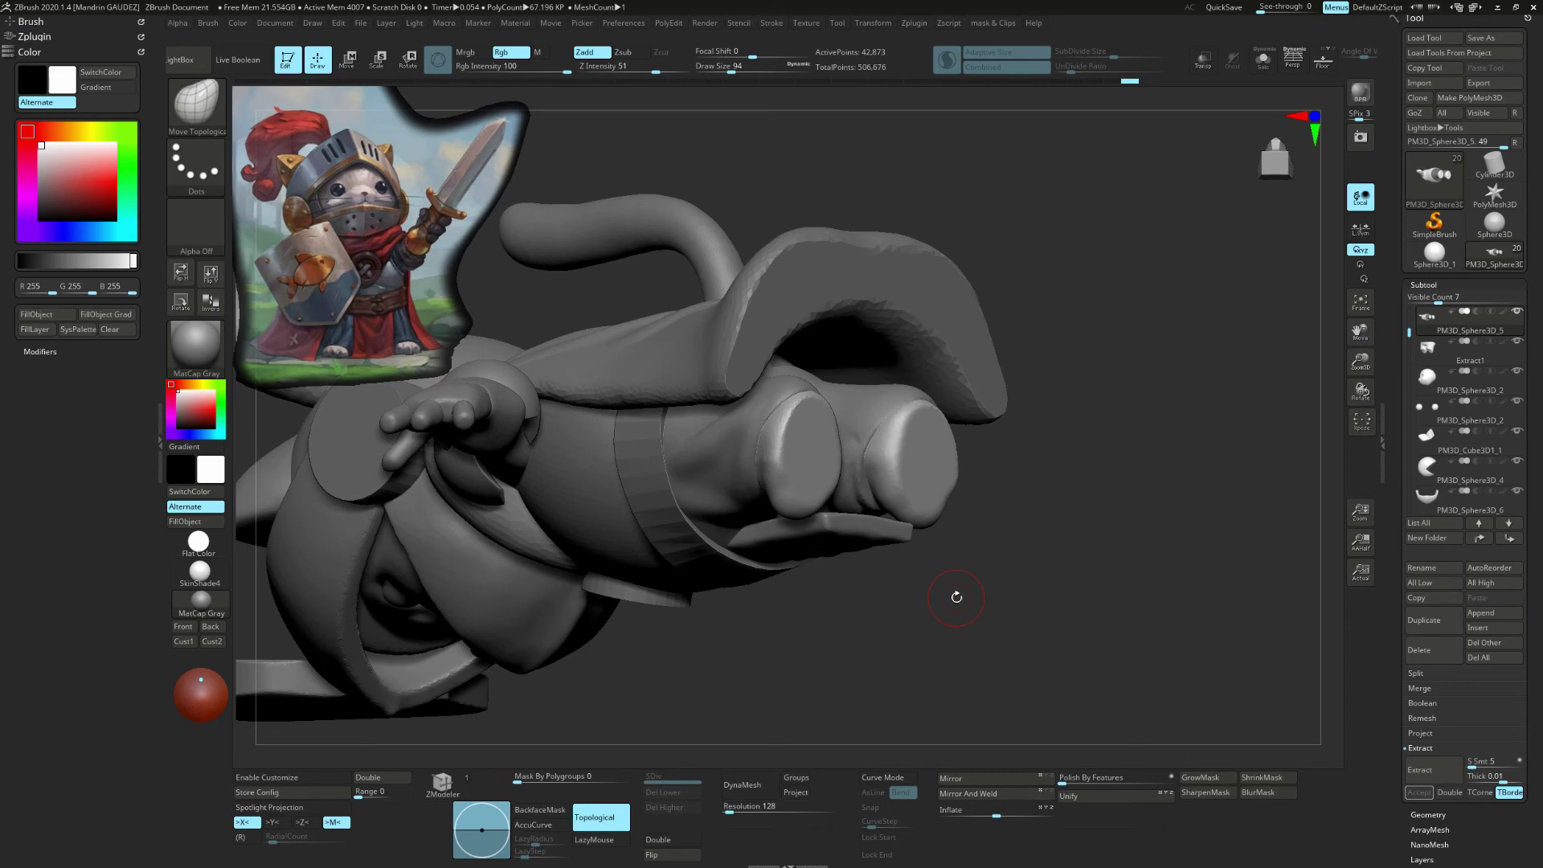
pyautogui.moveTo(957, 597)
pyautogui.mouseDown()
pyautogui.moveTo(1360, 392)
pyautogui.moveTo(1370, 351)
pyautogui.moveTo(1366, 378)
pyautogui.mouseUp()
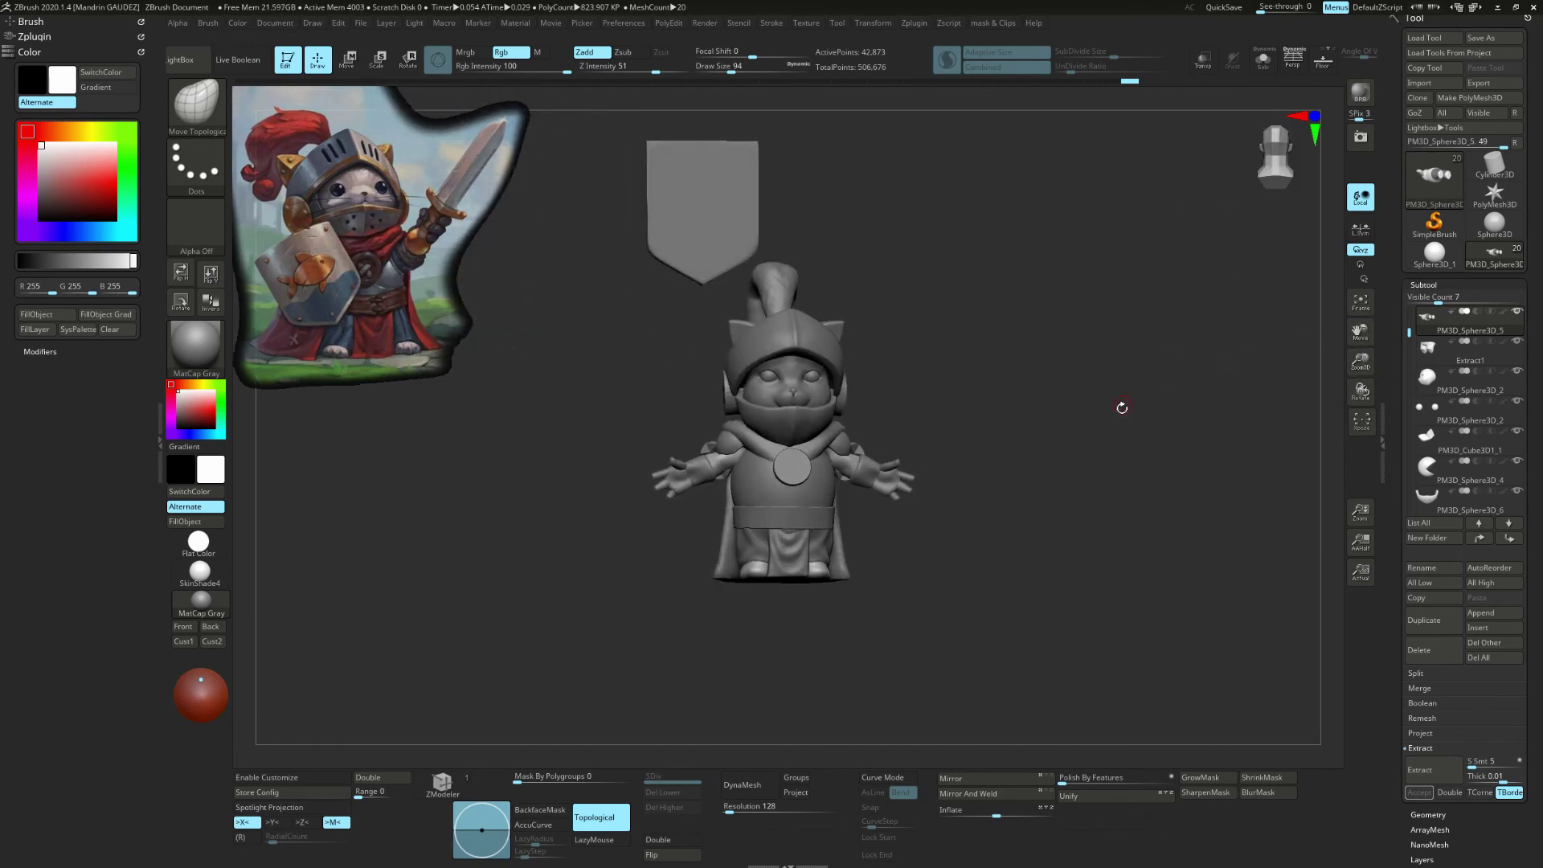
# Step: Frame the model and make the helmet the active subtool
pyautogui.press('f')
pyautogui.press('w')
pyautogui.keyDown('alt'); pyautogui.click(792, 258); pyautogui.keyUp('alt')
pyautogui.keyDown('alt'); pyautogui.click(844, 276); pyautogui.keyUp('alt')
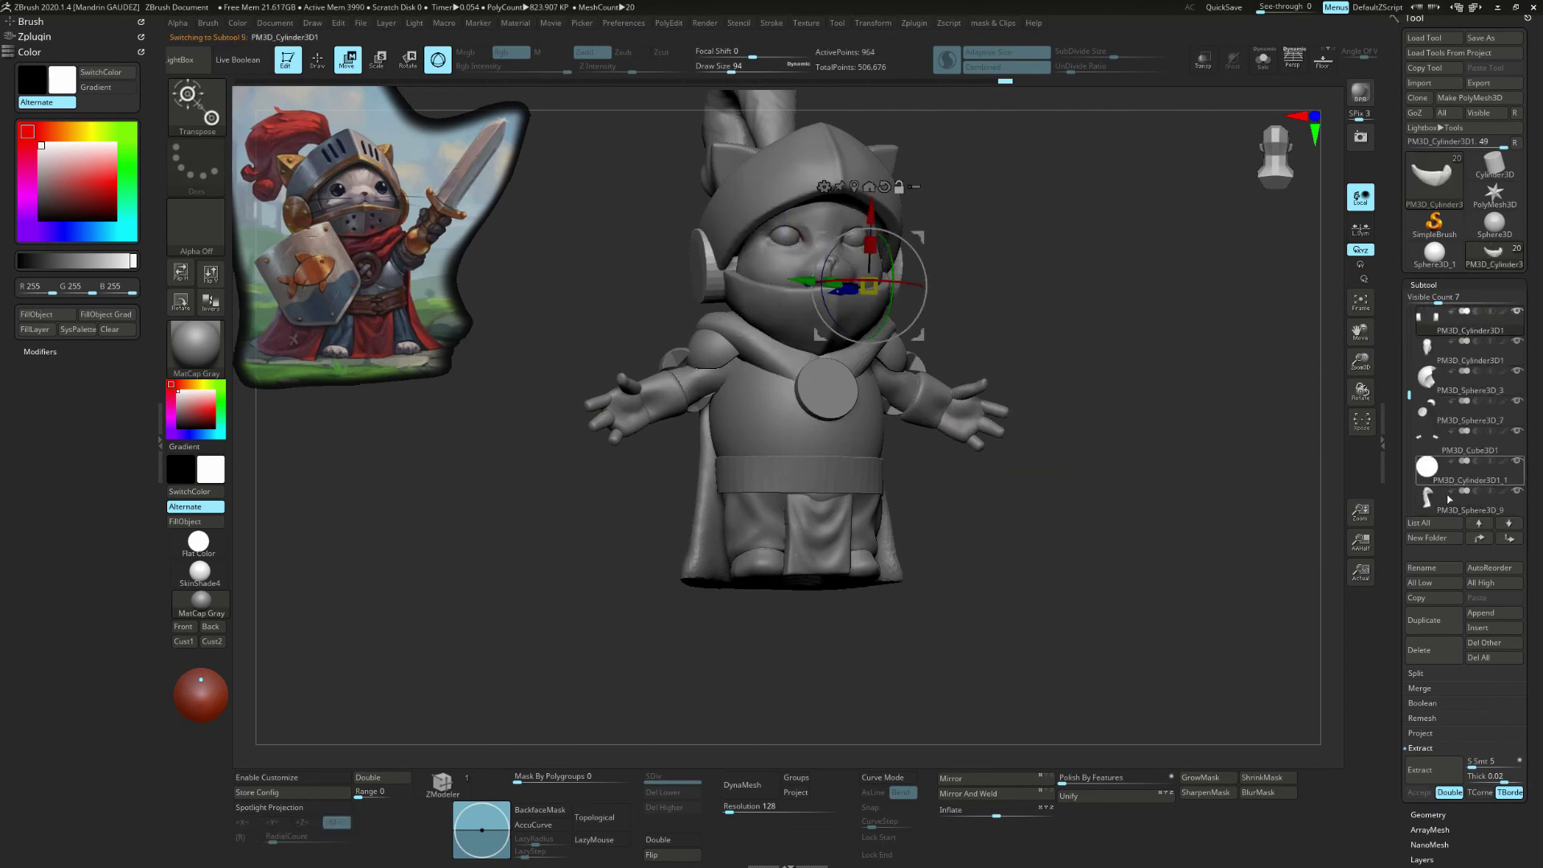
pyautogui.keyDown('alt'); pyautogui.click(900, 193); pyautogui.keyUp('alt')
pyautogui.moveTo(1044, 241); pyautogui.dragTo(1148, 378)
# Step: Create a subtool folder named HEAD and move the head pieces into it
pyautogui.click(1432, 329)
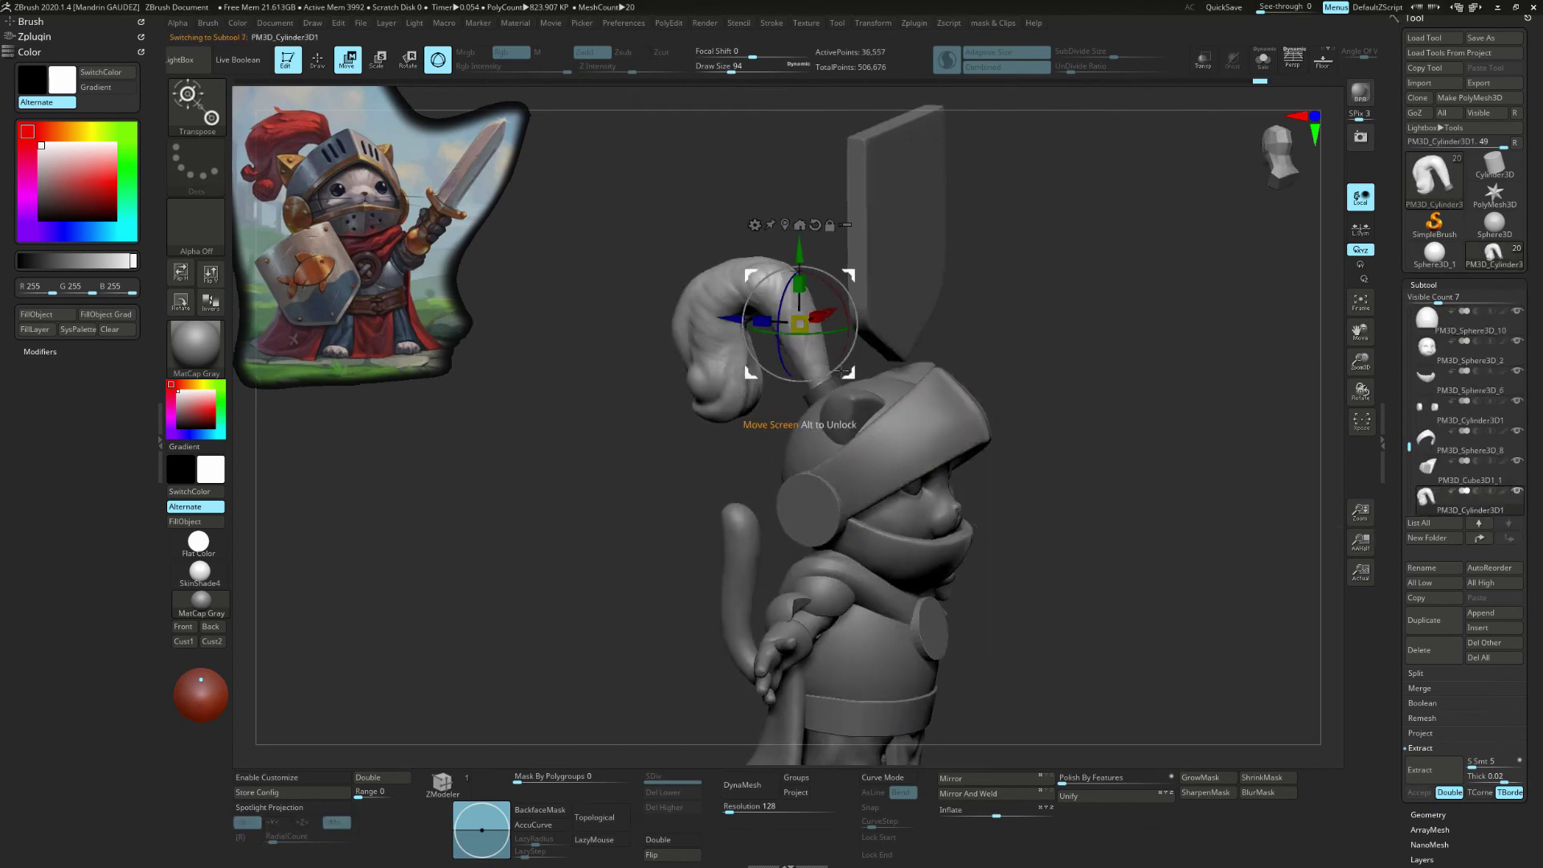
pyautogui.click(1431, 354)
pyautogui.write('HEAD')
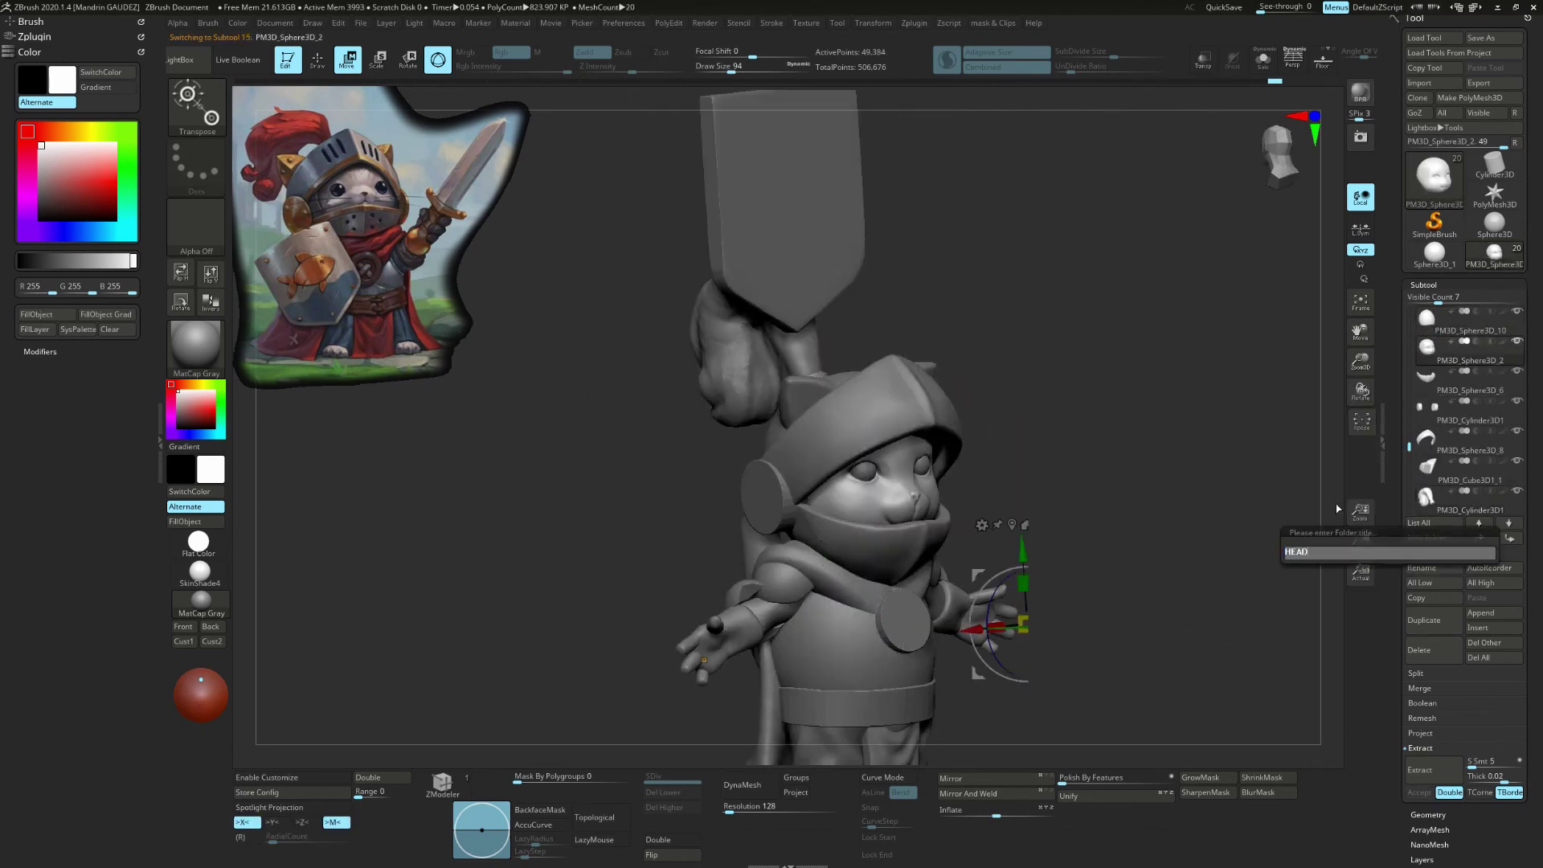
pyautogui.press('Return')
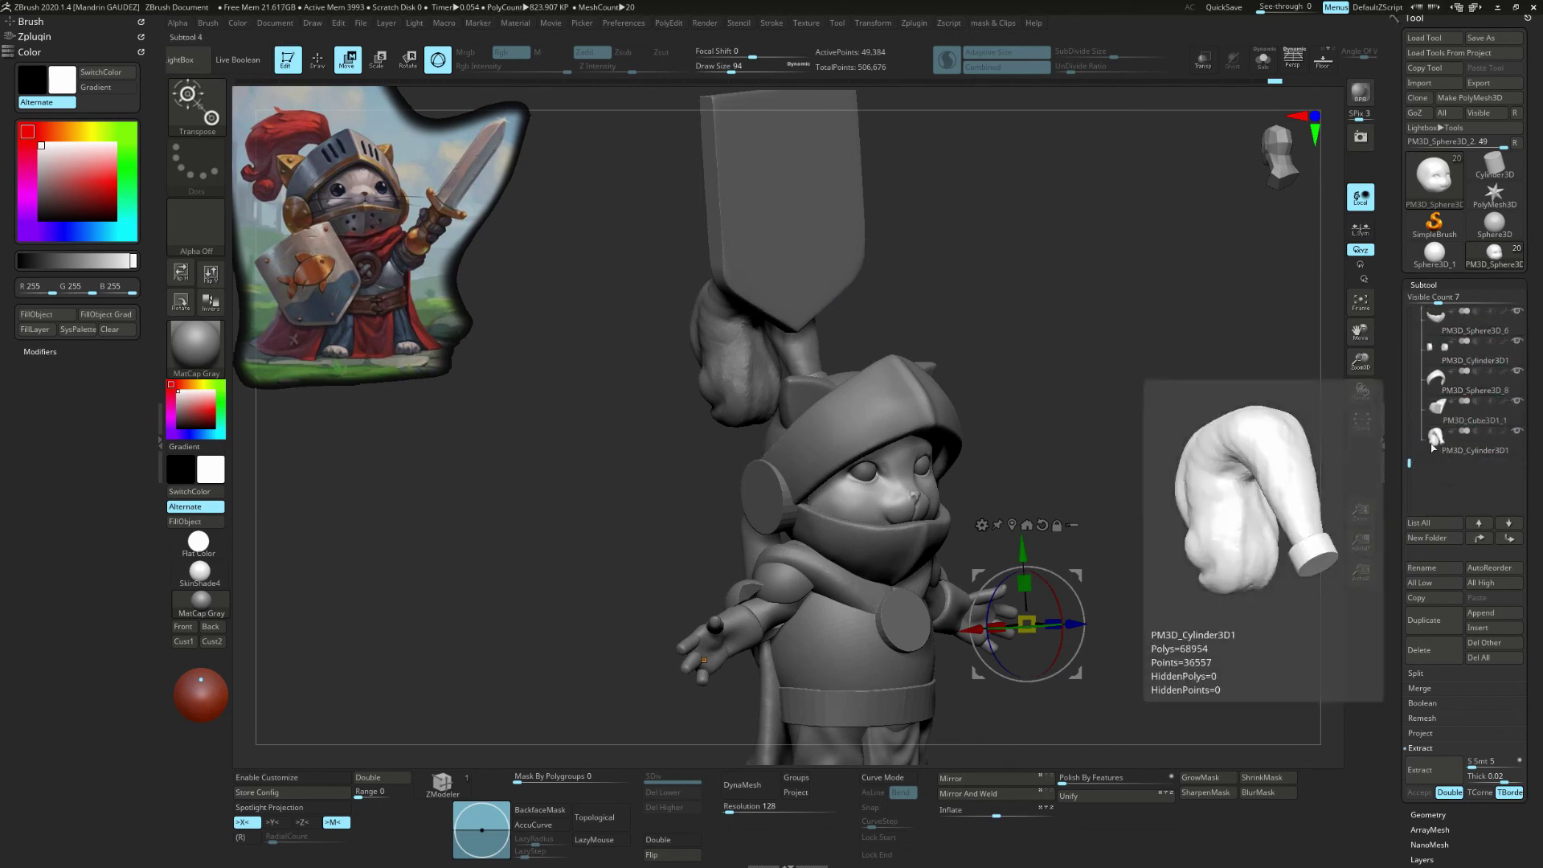
pyautogui.click(1427, 348)
pyautogui.click(1428, 352)
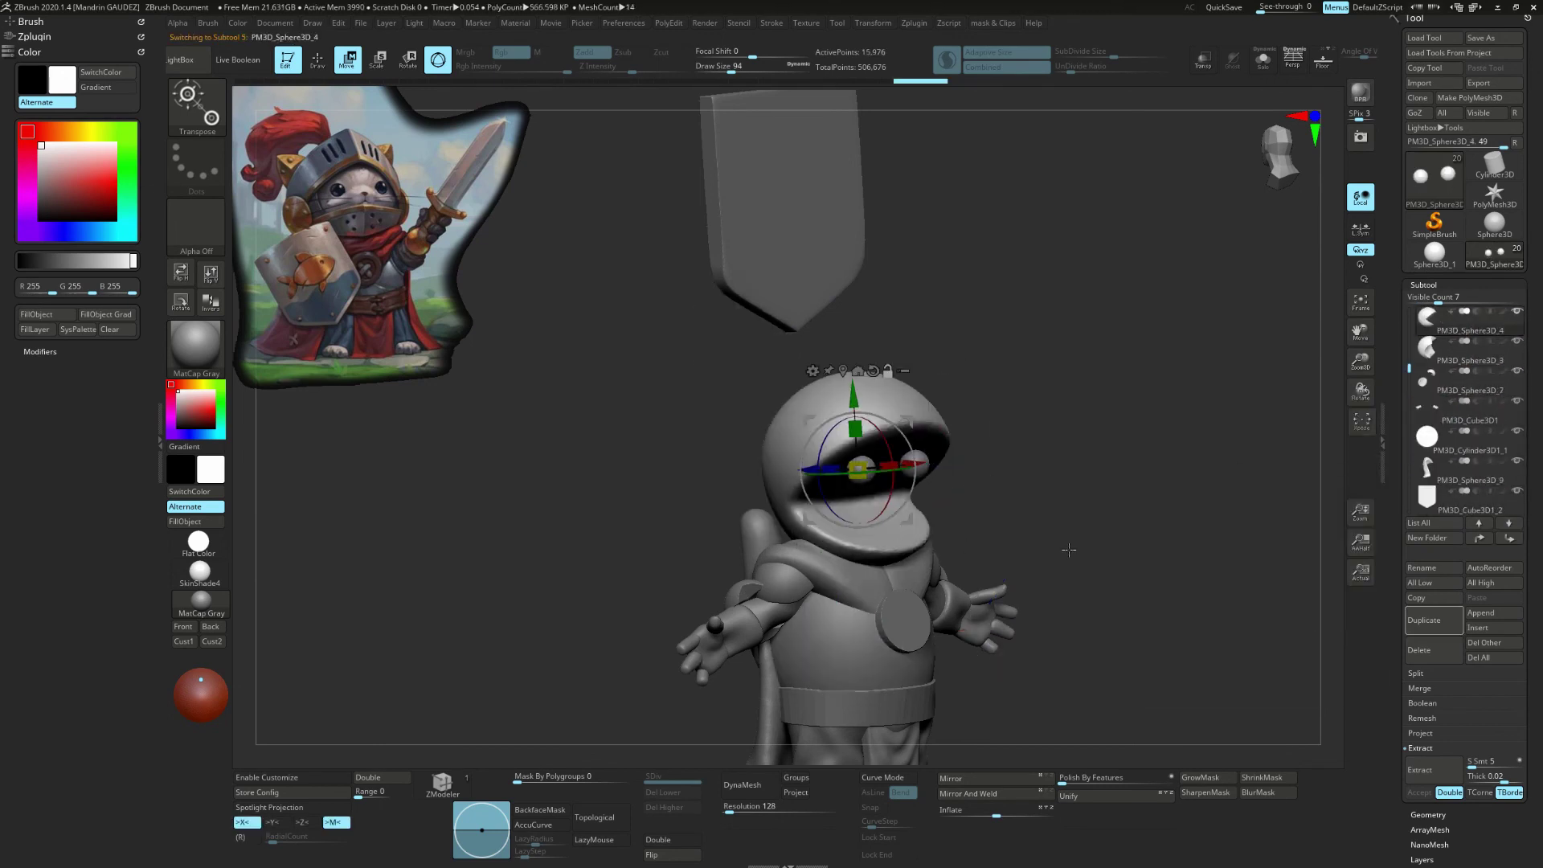
pyautogui.moveTo(1464, 461); pyautogui.dragTo(1433, 439)
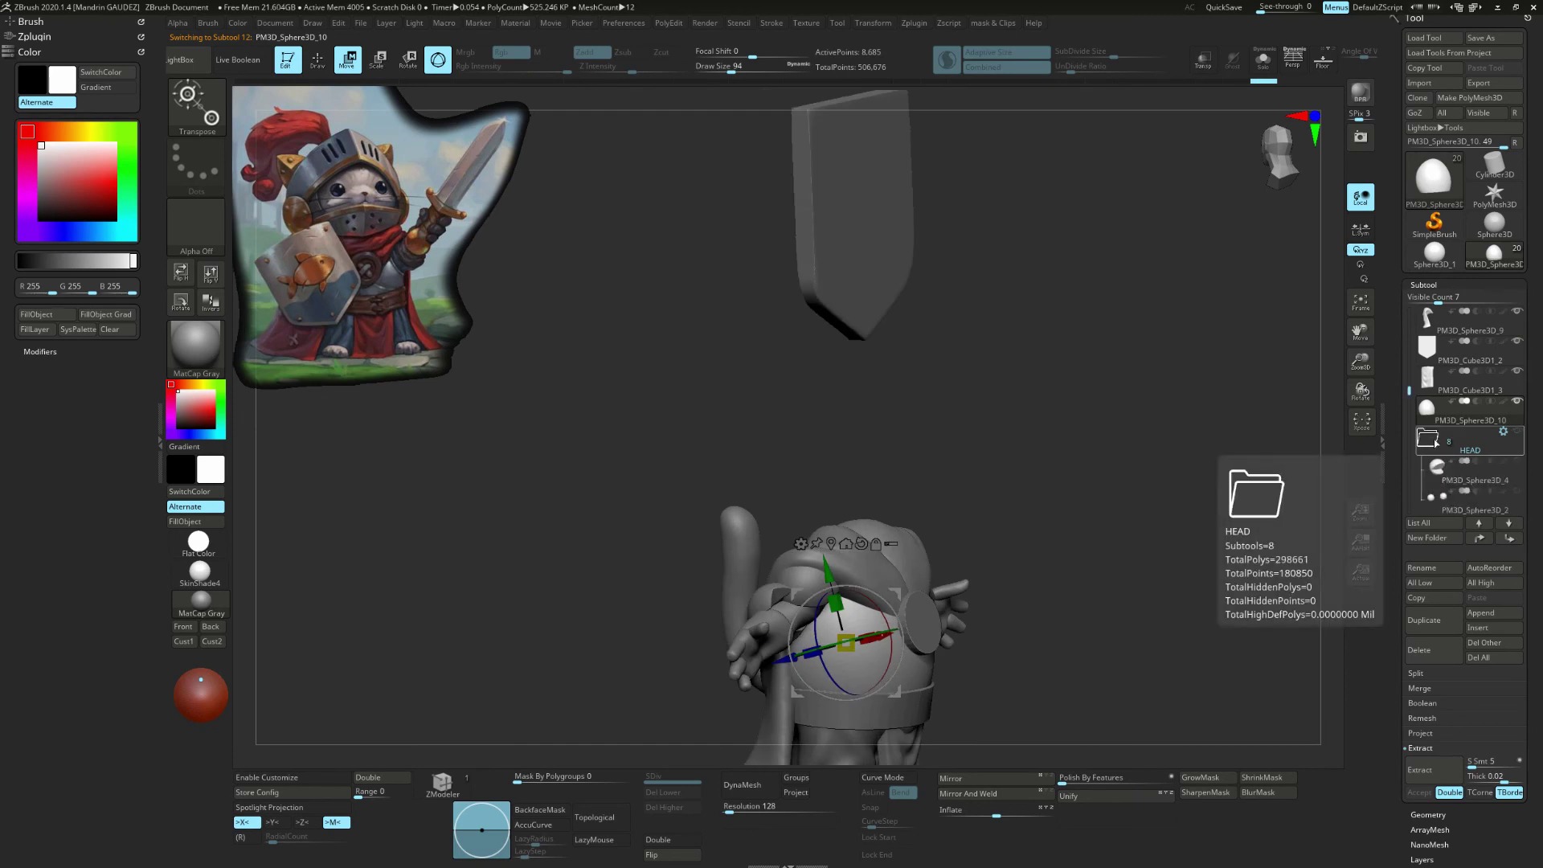
# Step: Scale the helmet wider and taller with Transpose, checking it from the sides
pyautogui.moveTo(887, 649); pyautogui.dragTo(879, 644)
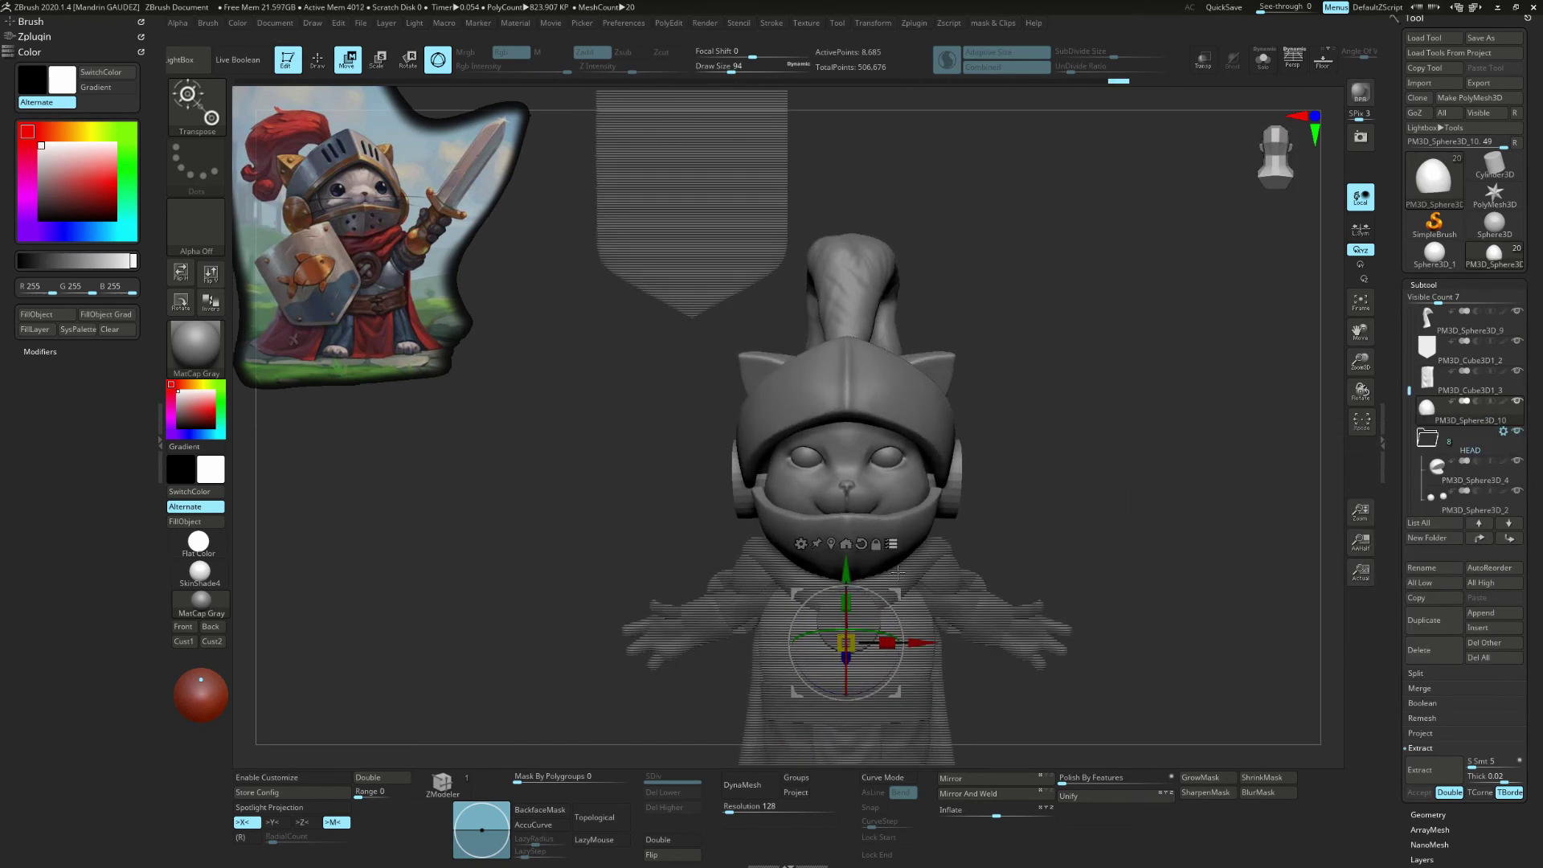
pyautogui.moveTo(898, 572)
pyautogui.mouseDown()
pyautogui.moveTo(1044, 563)
pyautogui.moveTo(900, 567)
pyautogui.mouseUp()
pyautogui.moveTo(1361, 361)
pyautogui.mouseDown()
pyautogui.moveTo(1361, 338)
pyautogui.moveTo(1223, 235)
pyautogui.mouseUp()
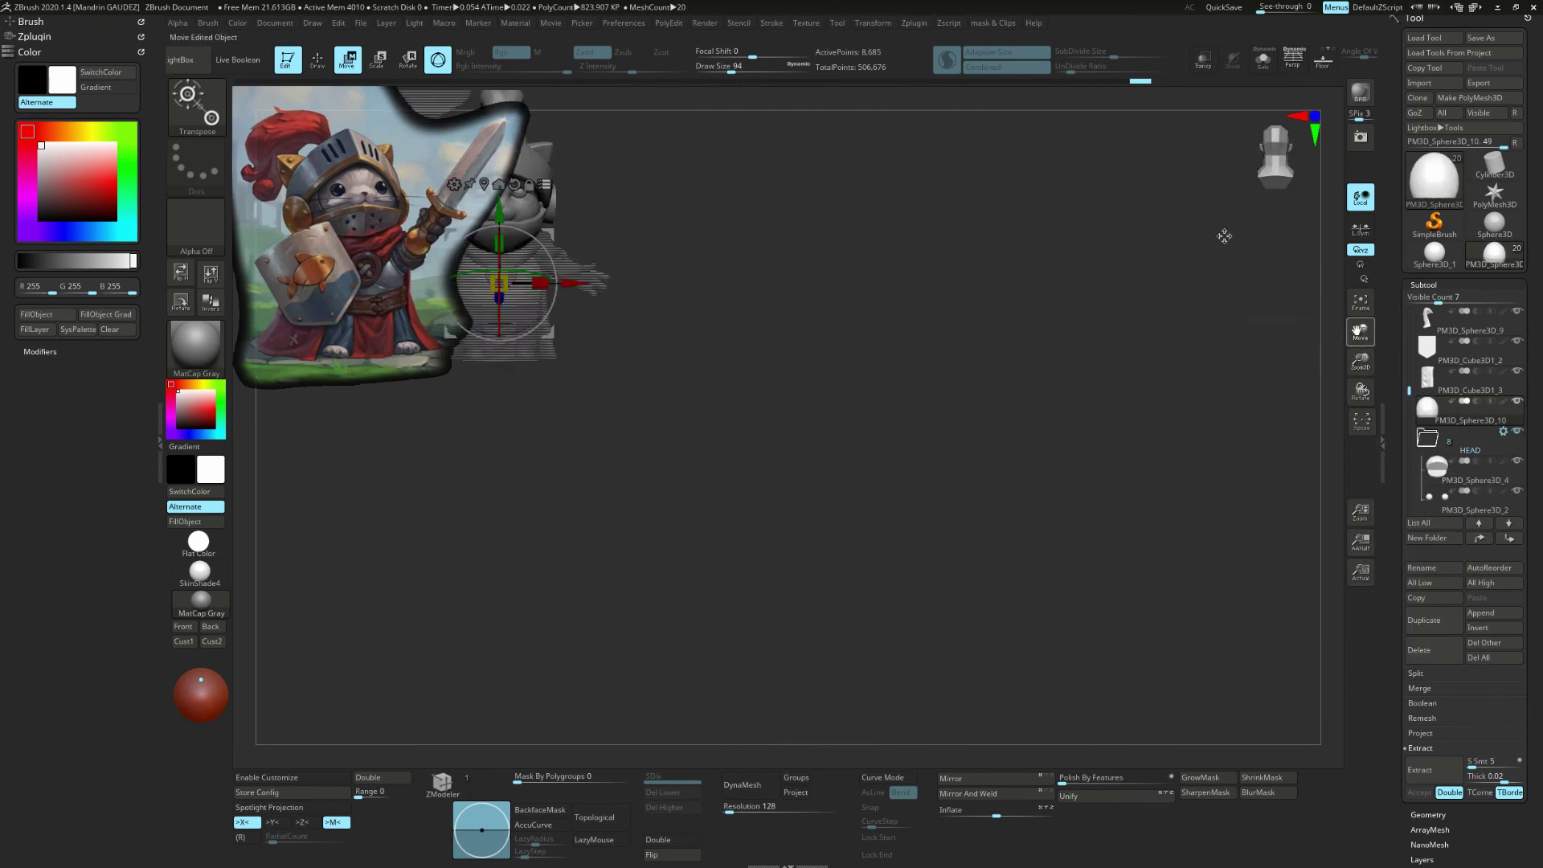
pyautogui.press('f')
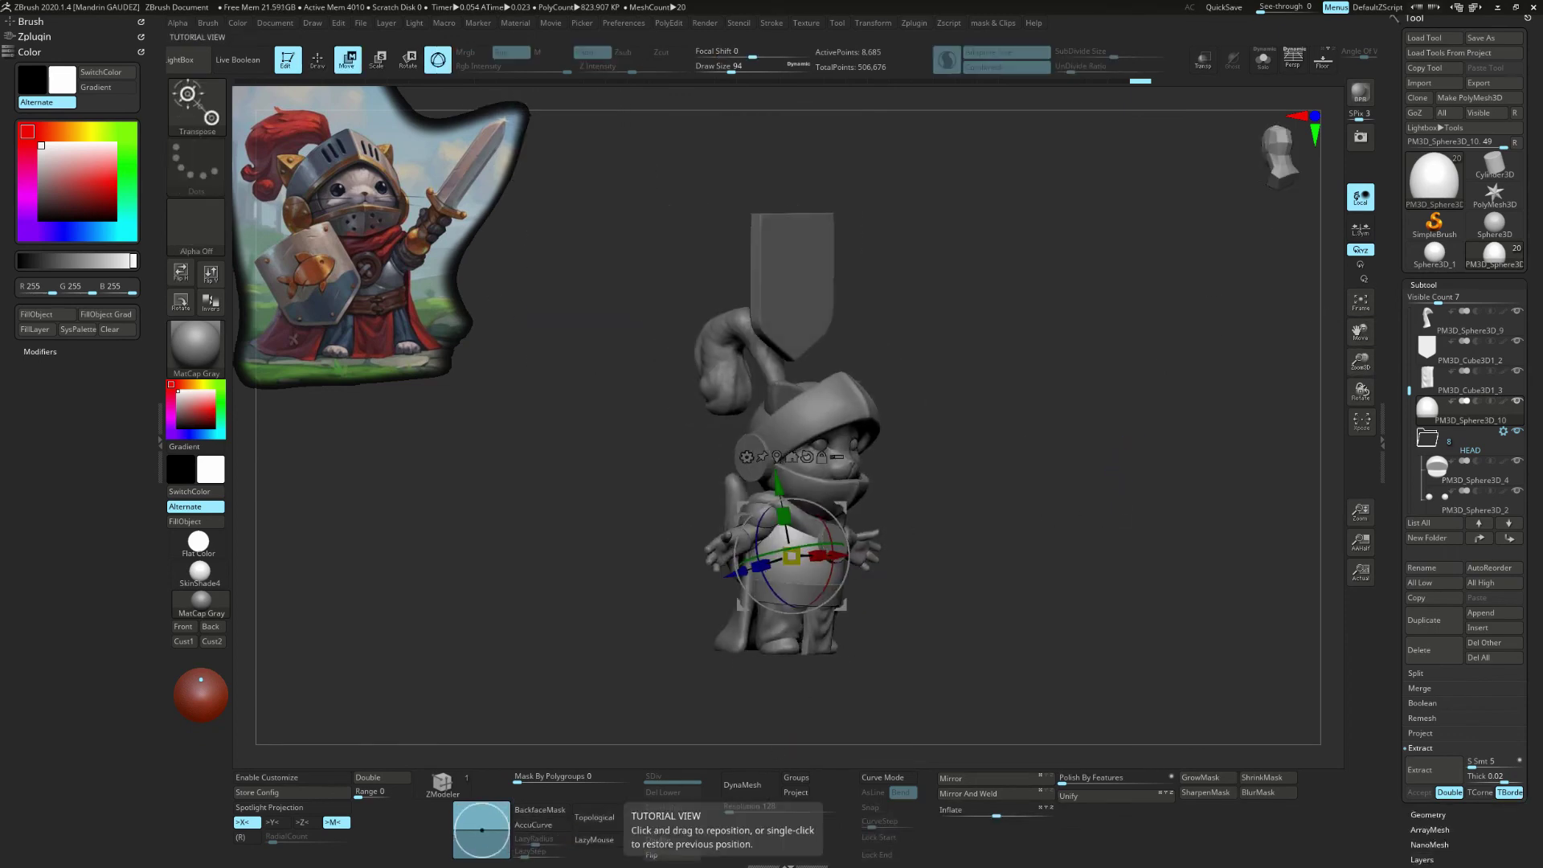
pyautogui.moveTo(964, 562)
pyautogui.mouseDown()
pyautogui.moveTo(589, 541)
pyautogui.moveTo(1318, 573)
pyautogui.mouseUp()
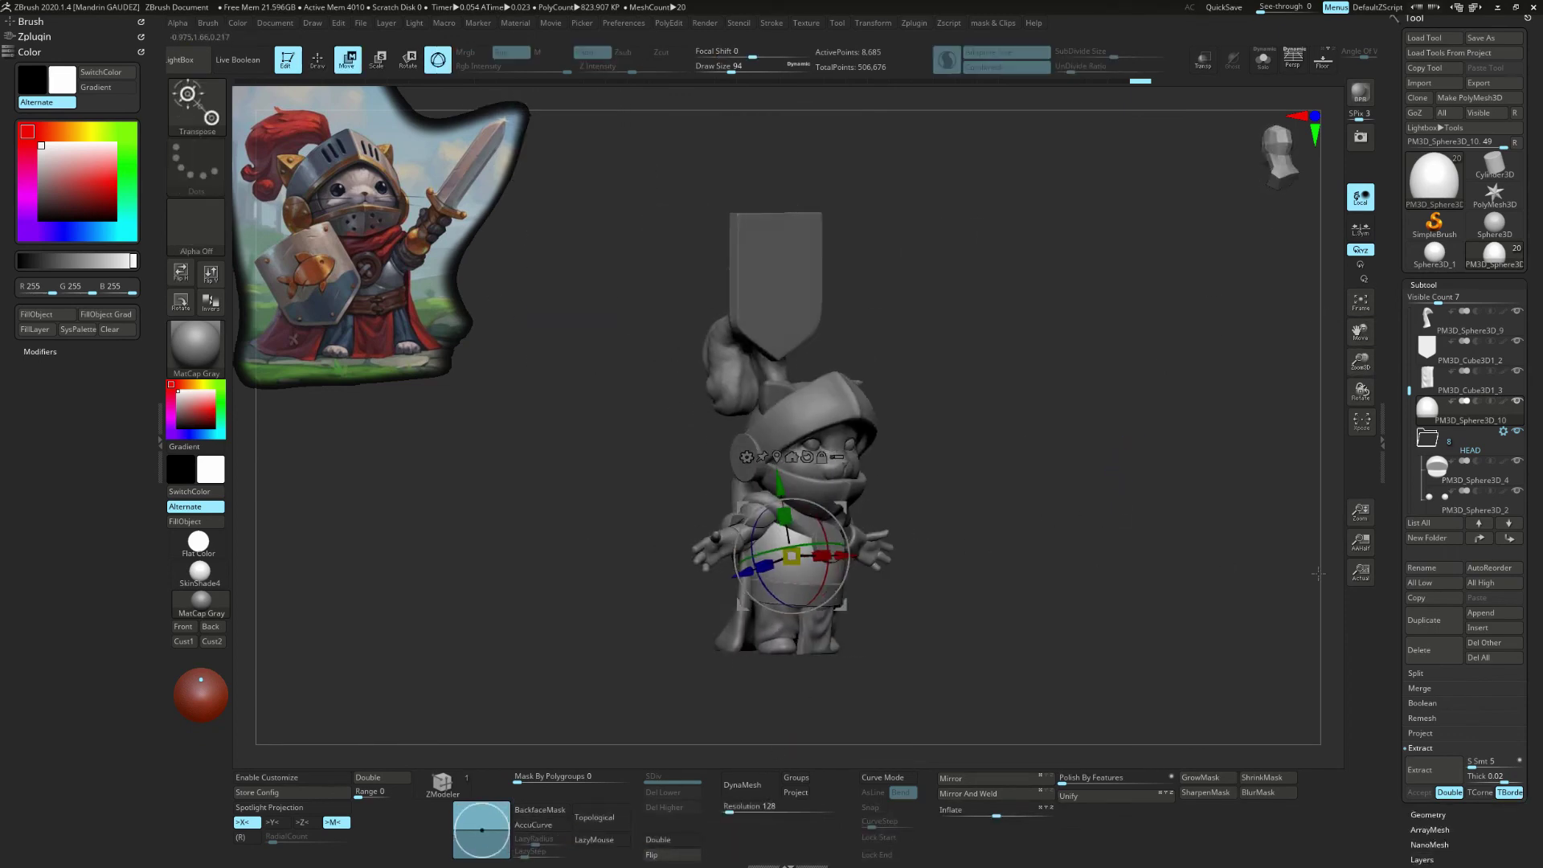
pyautogui.keyDown('shift'); pyautogui.moveTo(988, 393); pyautogui.dragTo(1424, 441); pyautogui.keyUp('shift')
# Step: Append a new sphere, solo it, and mask-extrude it into a long tapered grip
pyautogui.click(1480, 612)
pyautogui.click(1242, 613)
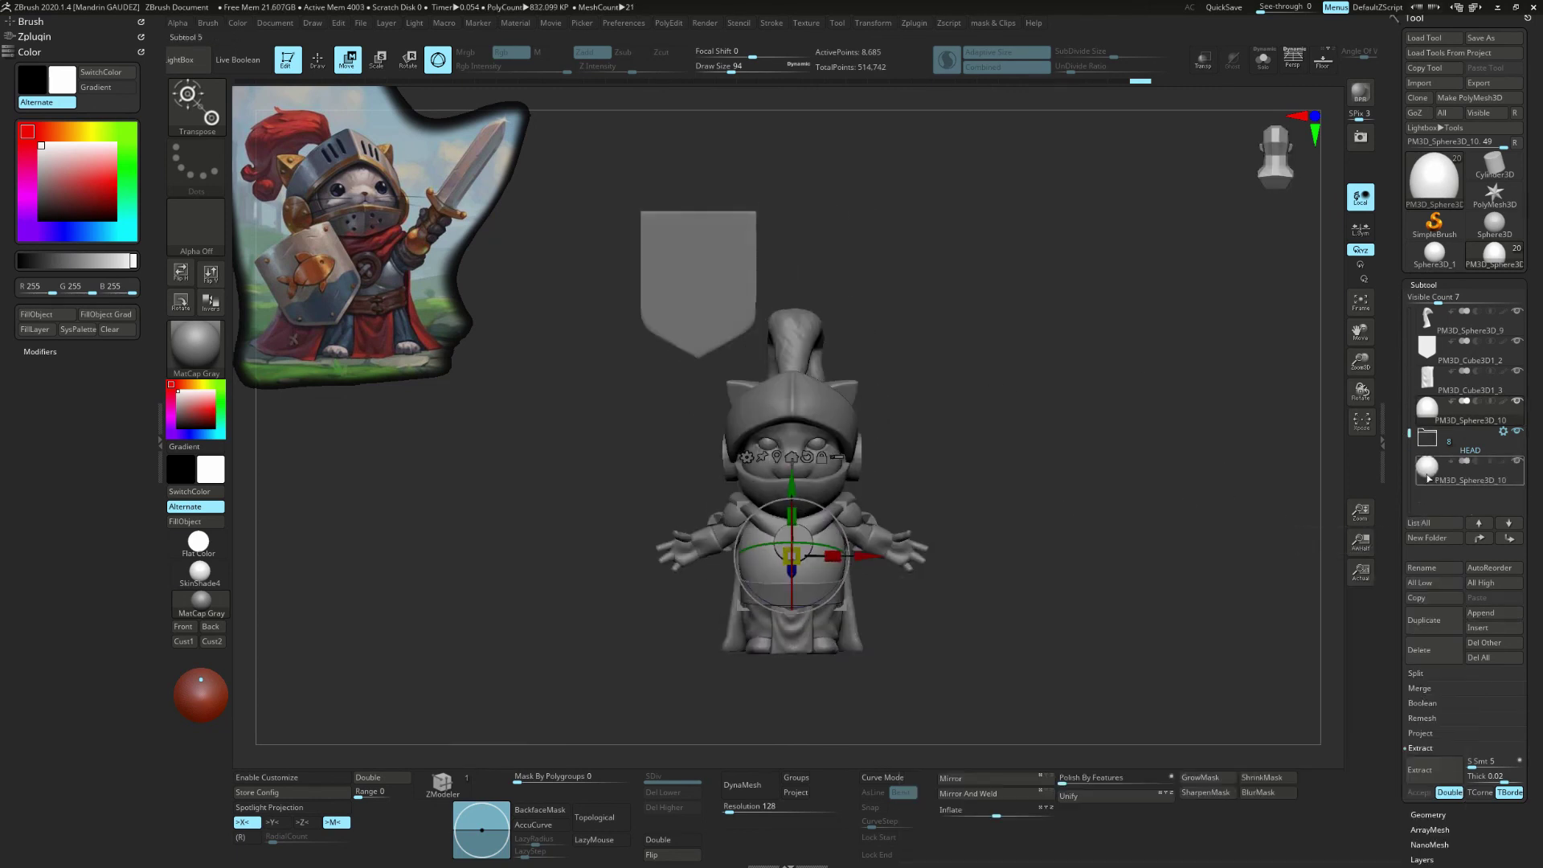
pyautogui.keyDown('ctrl'); pyautogui.keyDown('shift'); pyautogui.moveTo(728, 319); pyautogui.dragTo(914, 365); pyautogui.keyUp('shift'); pyautogui.keyUp('ctrl')
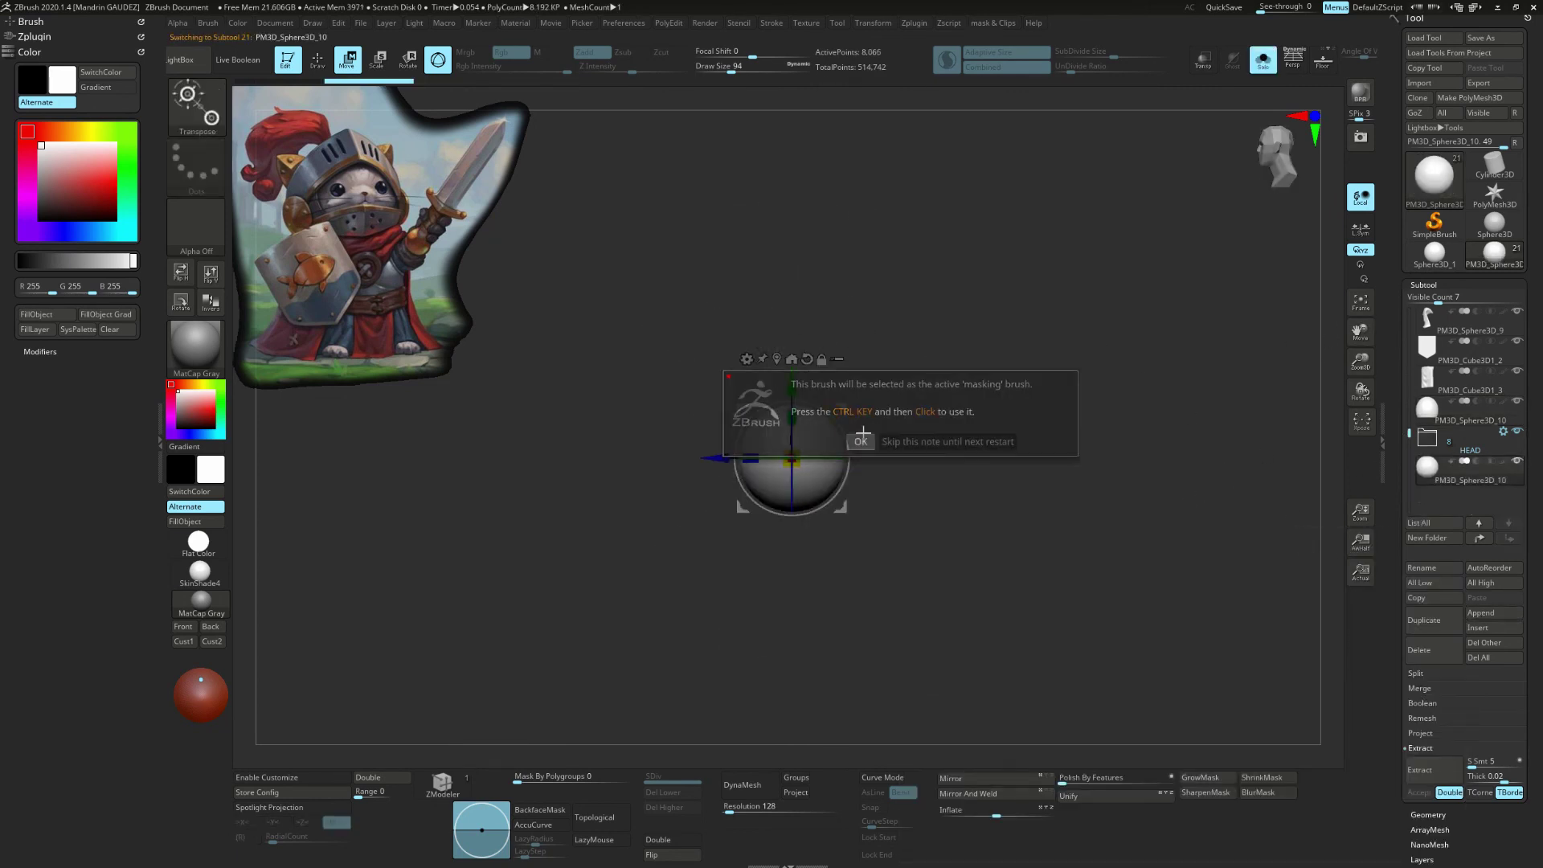
pyautogui.keyDown('ctrl'); pyautogui.moveTo(792, 458); pyautogui.dragTo(652, 477); pyautogui.keyUp('ctrl')
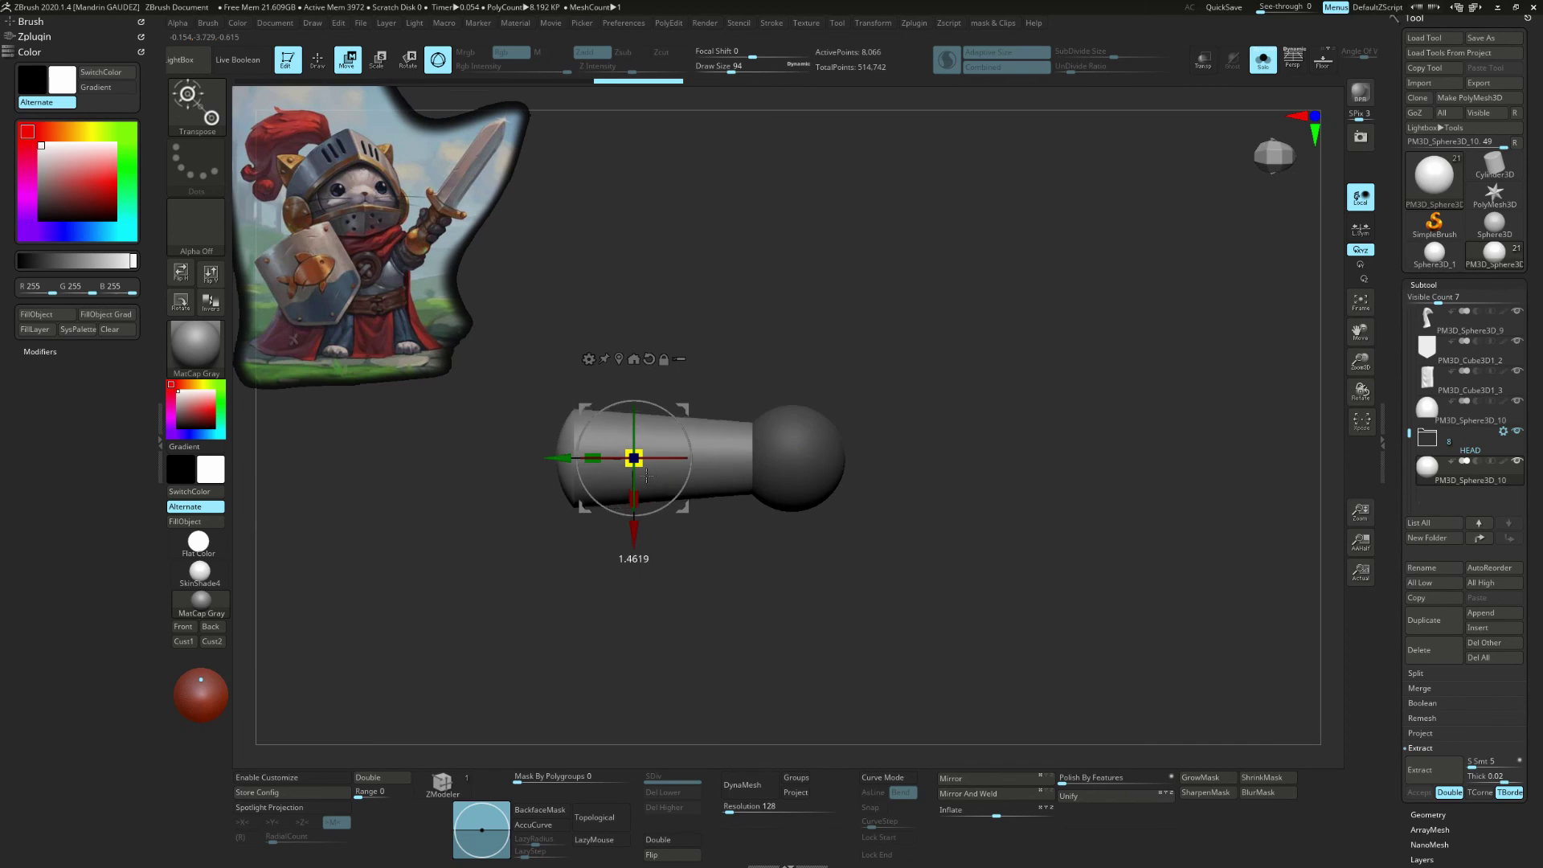
# Step: Append a Cube3D and scale it flat into a crossguard above the grip
pyautogui.keyDown('ctrl'); pyautogui.click(756, 409); pyautogui.keyUp('ctrl')
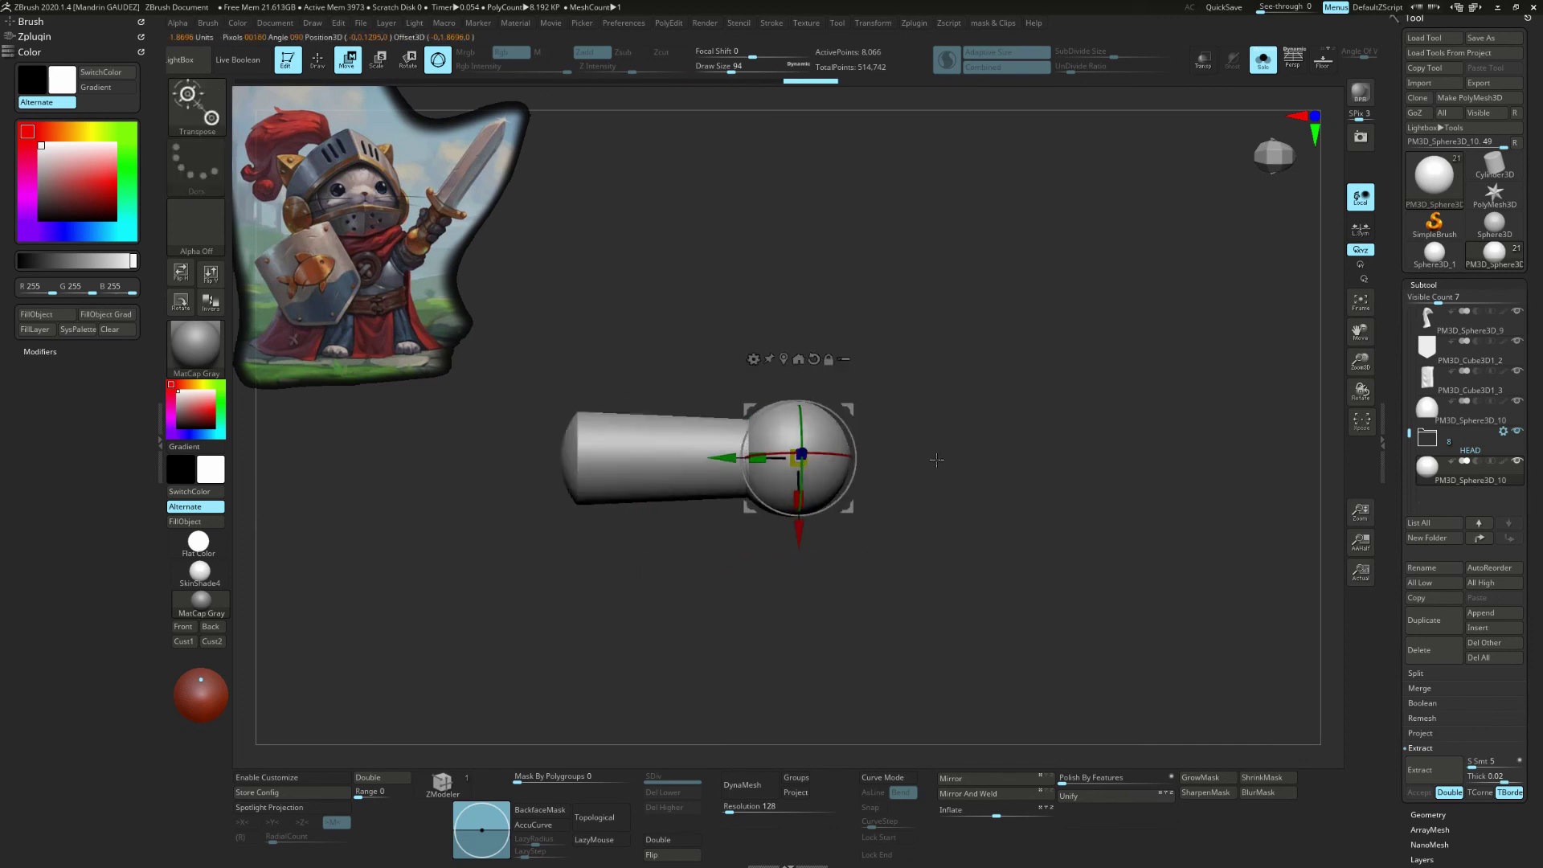
pyautogui.keyDown('shift'); pyautogui.moveTo(924, 450); pyautogui.dragTo(1077, 454); pyautogui.keyUp('shift')
pyautogui.click(1486, 613)
pyautogui.click(1183, 680)
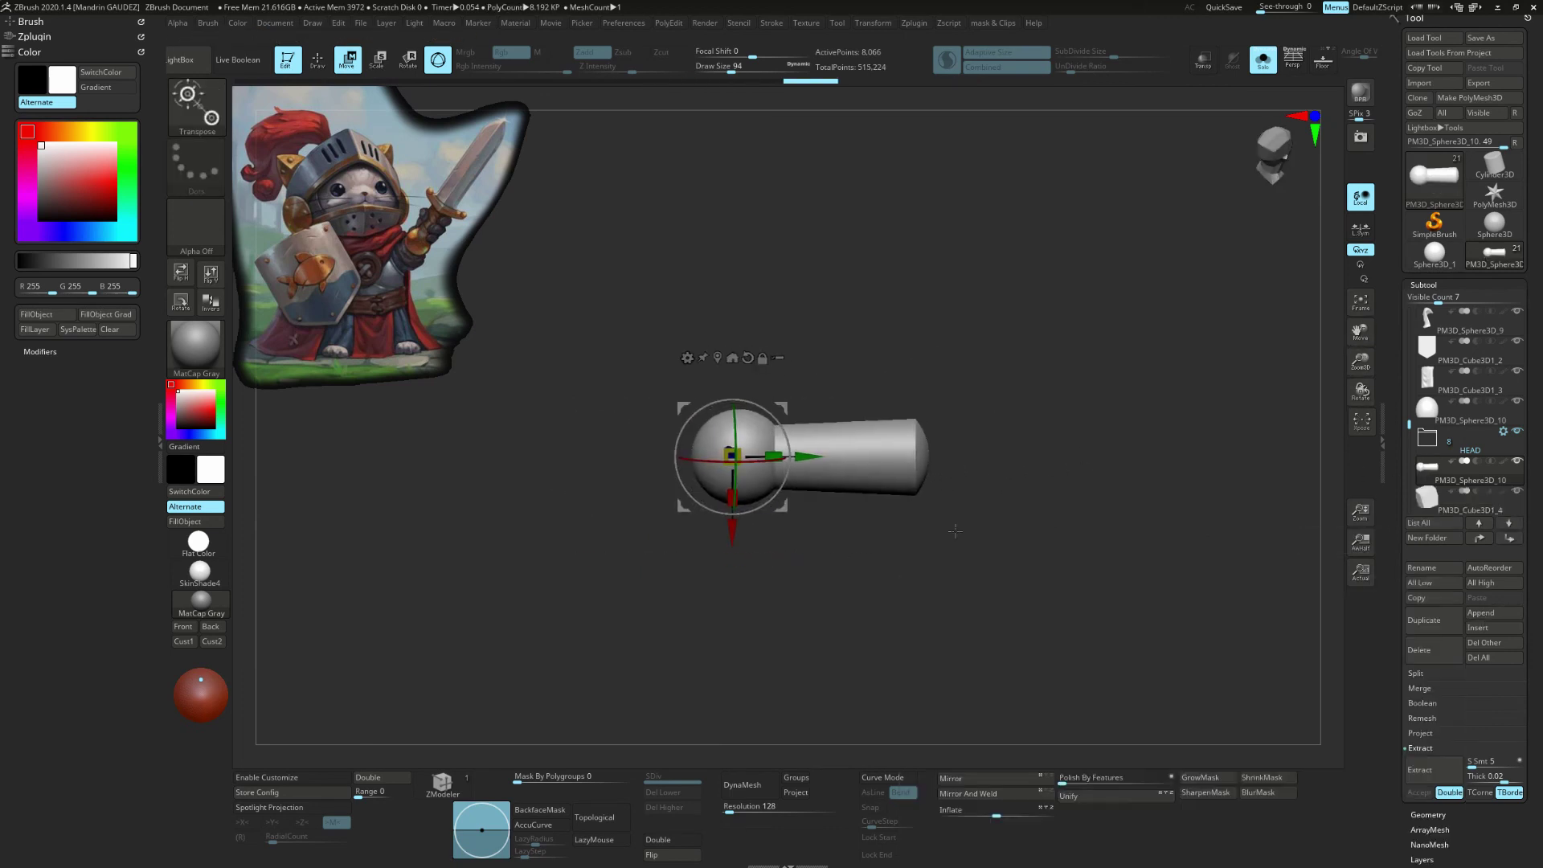
pyautogui.moveTo(1055, 584); pyautogui.dragTo(1109, 523)
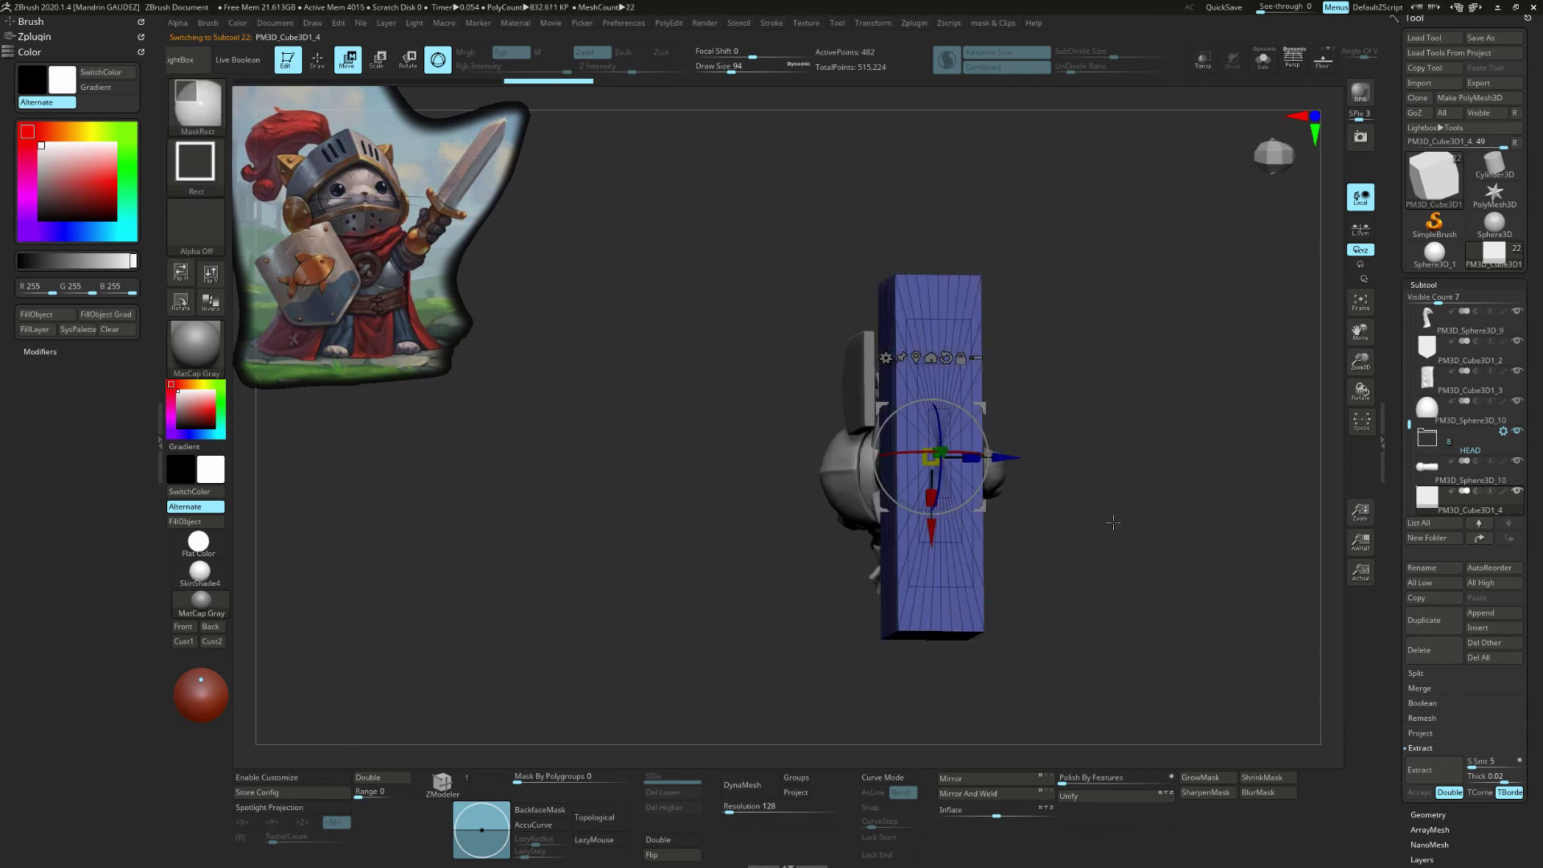
pyautogui.moveTo(1014, 406)
pyautogui.mouseDown()
pyautogui.moveTo(983, 428)
pyautogui.moveTo(984, 470)
pyautogui.mouseUp()
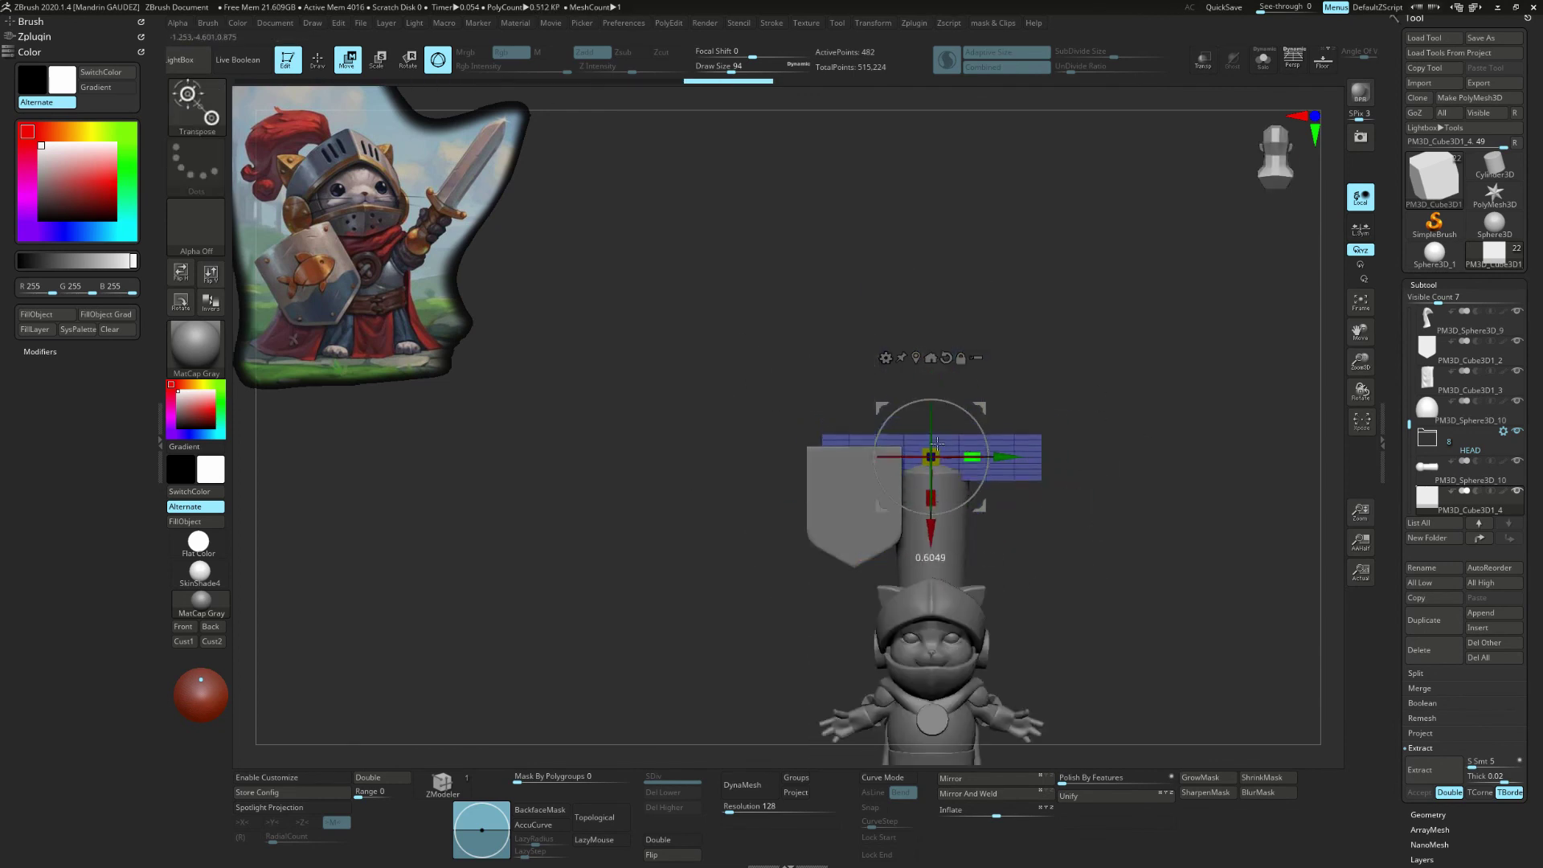
pyautogui.moveTo(1109, 337); pyautogui.dragTo(1278, 400)
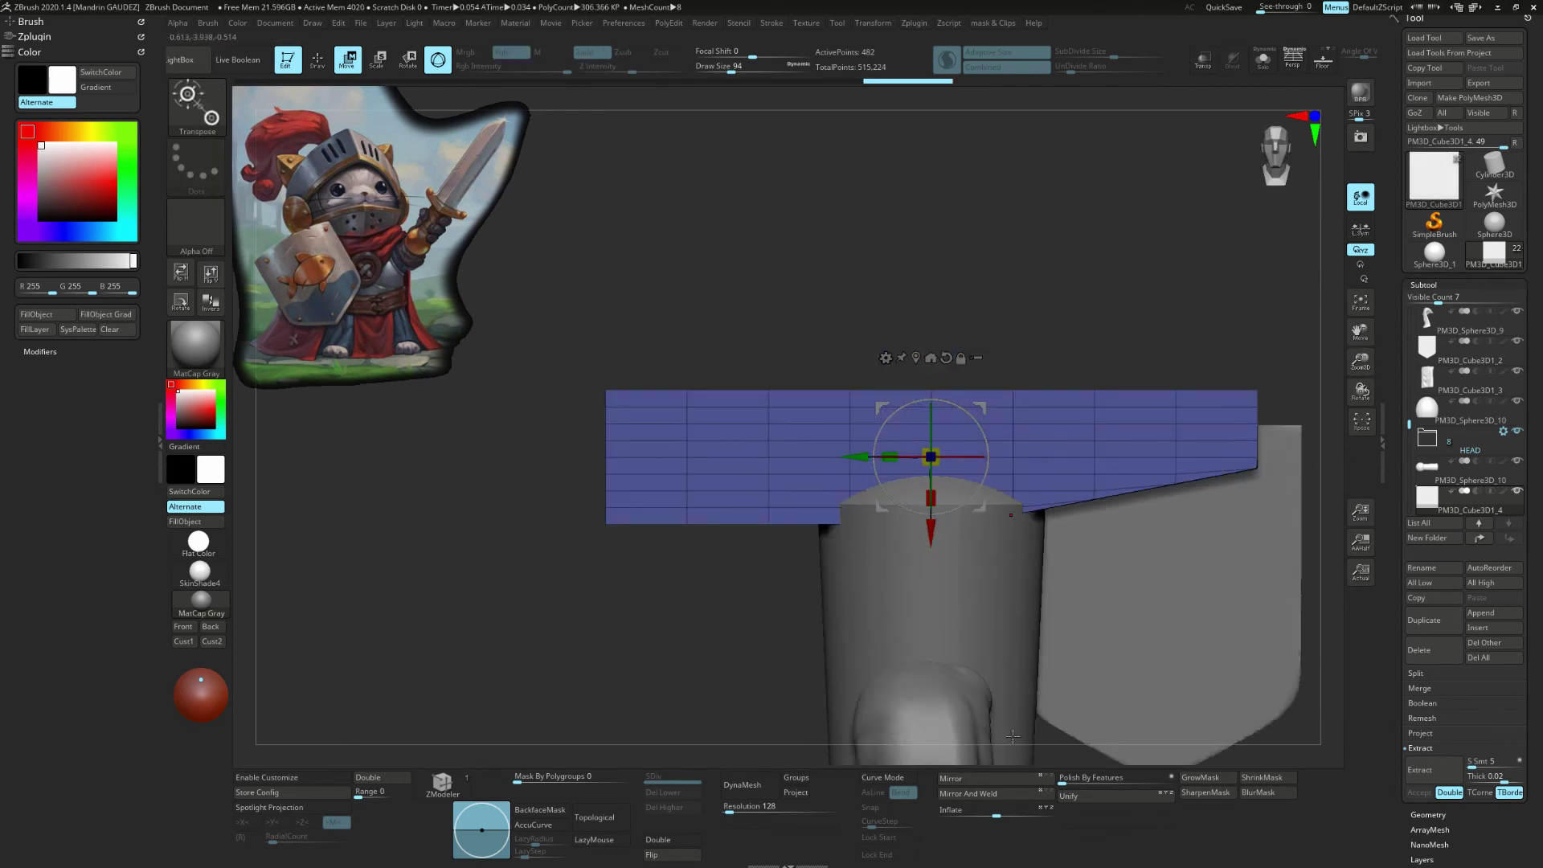
pyautogui.moveTo(909, 538); pyautogui.dragTo(990, 439)
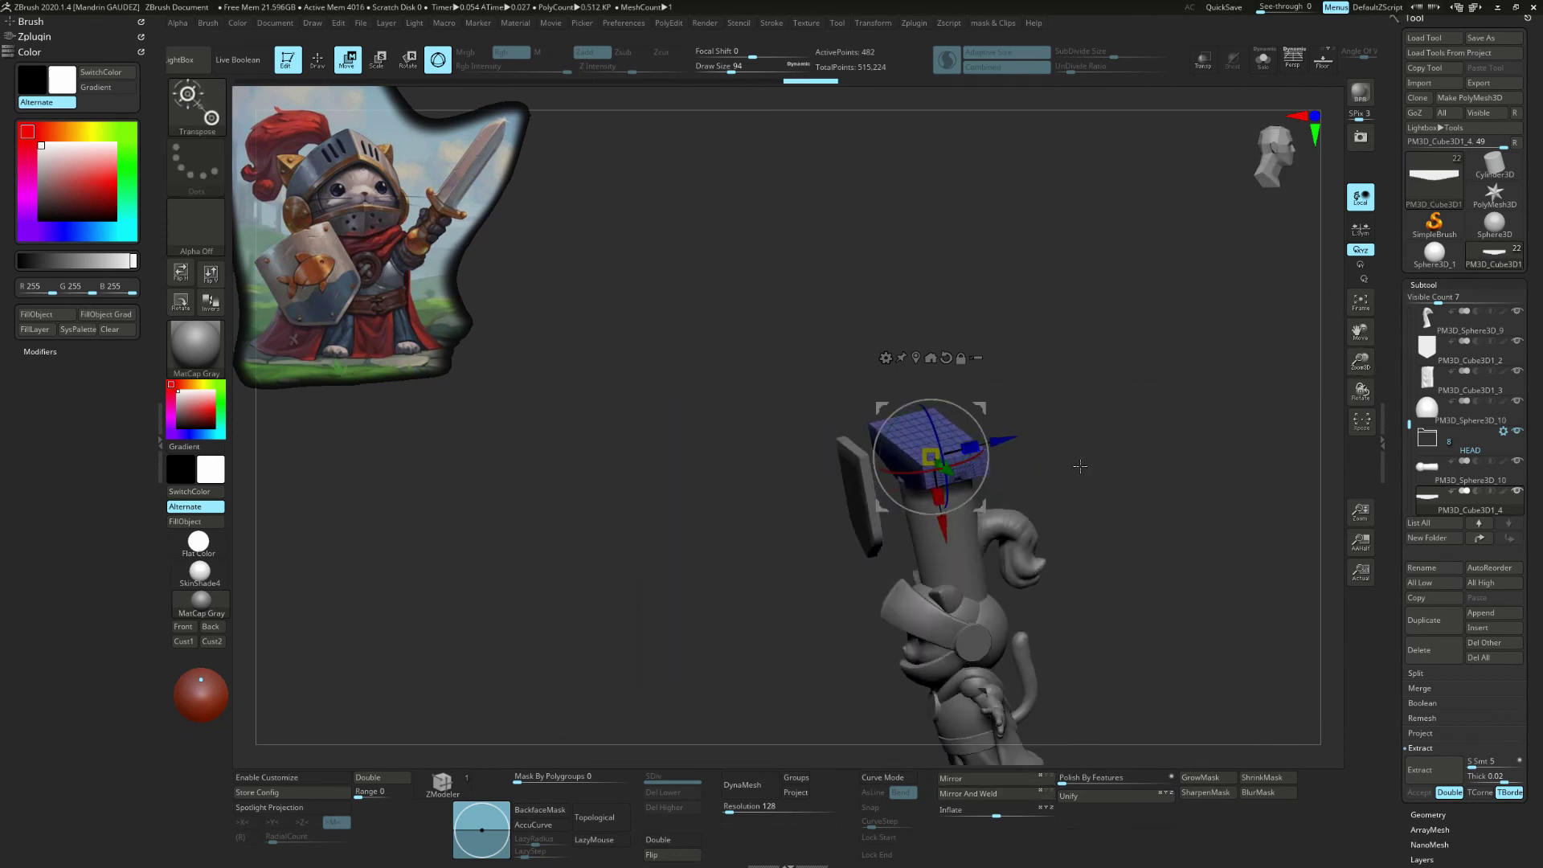
pyautogui.keyDown('shift'); pyautogui.moveTo(1079, 466); pyautogui.dragTo(1004, 523); pyautogui.keyUp('shift')
# Step: Append a sphere, place and size it at the crossguard's end, and select the pieces to merge
pyautogui.keyDown('alt'); pyautogui.click(953, 567); pyautogui.keyUp('alt')
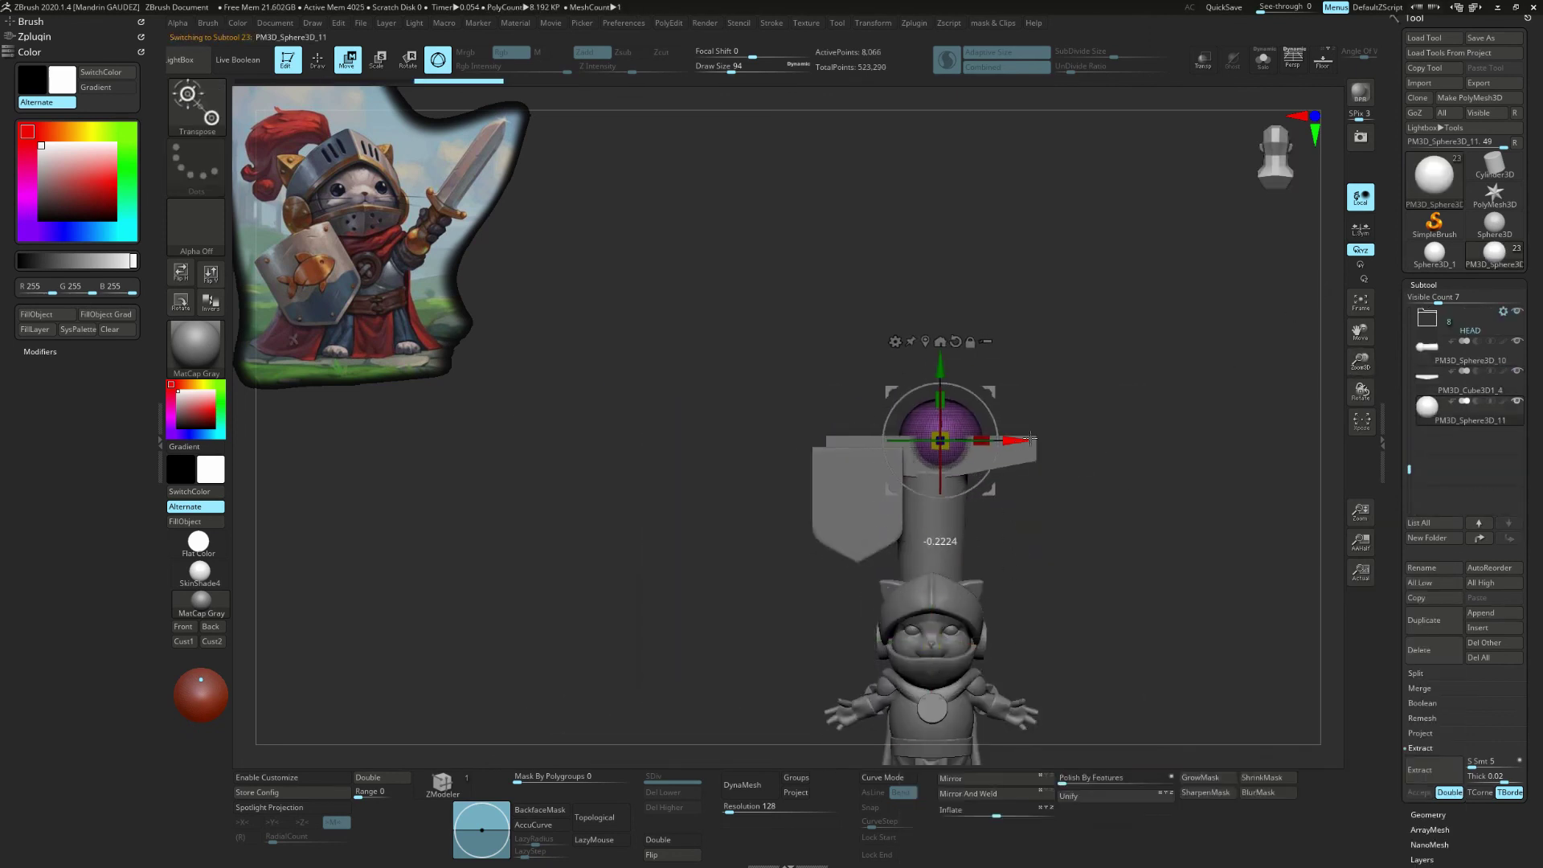
pyautogui.moveTo(1030, 439); pyautogui.dragTo(1132, 439)
pyautogui.moveTo(1165, 562)
pyautogui.mouseDown()
pyautogui.moveTo(1165, 482)
pyautogui.moveTo(1098, 441)
pyautogui.mouseUp()
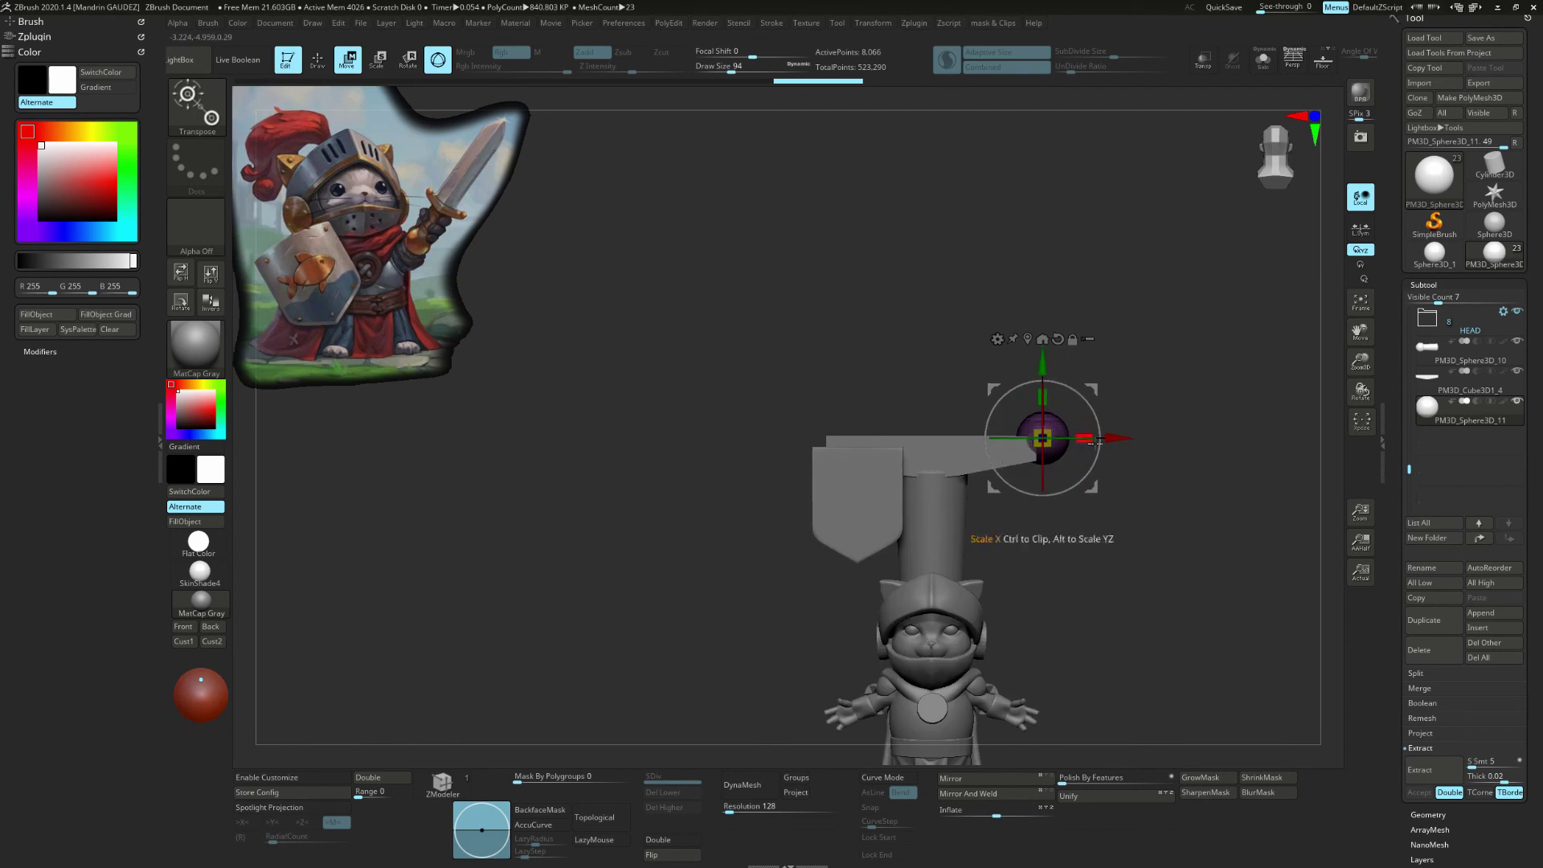
pyautogui.click(1470, 360)
pyautogui.click(1419, 688)
pyautogui.click(1428, 702)
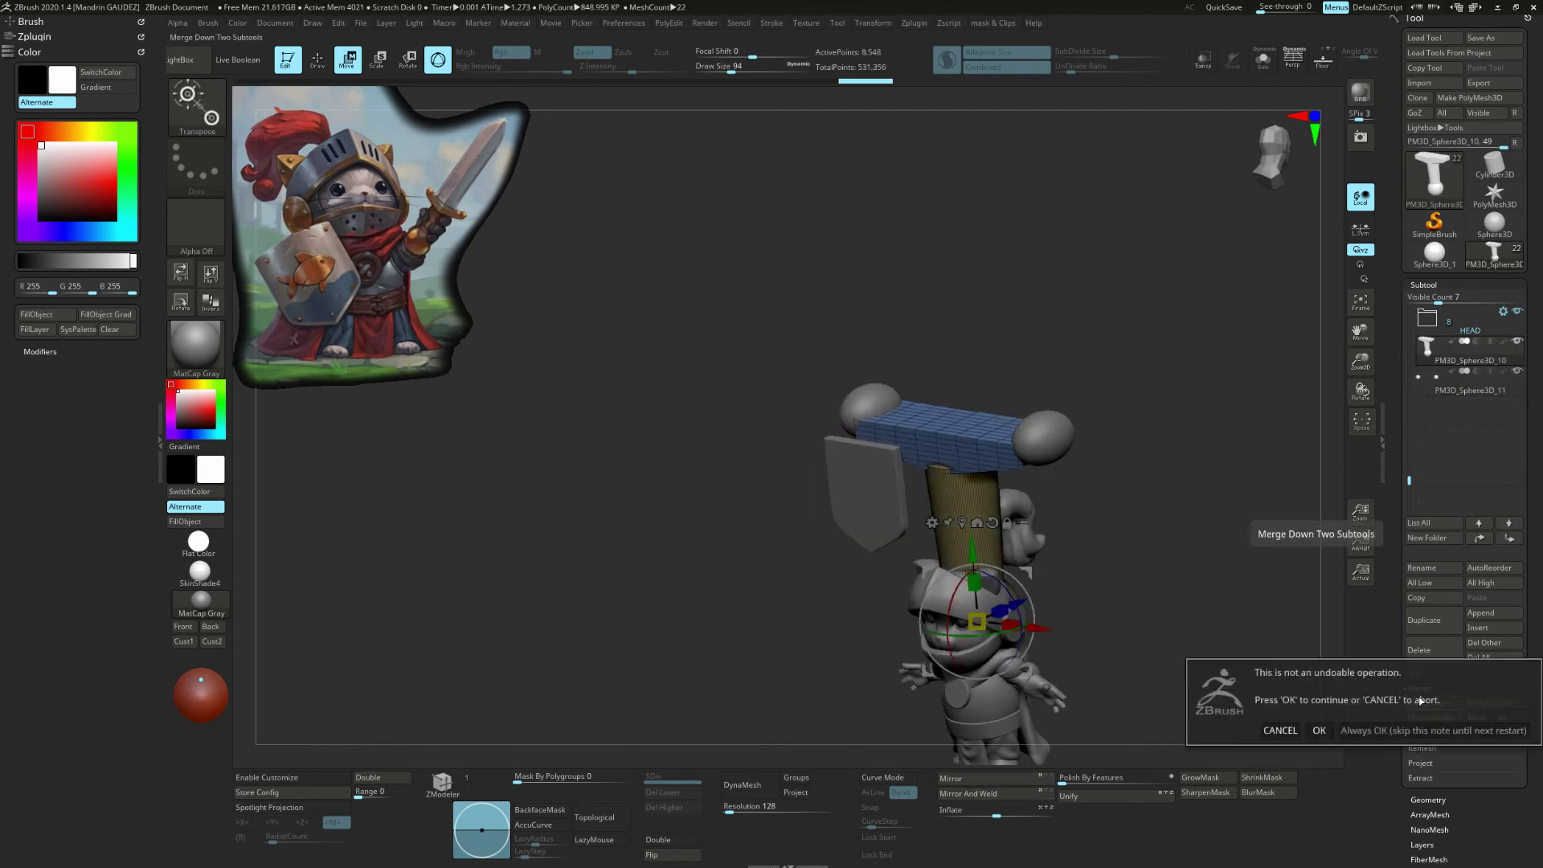
# Step: Confirm the Merge Down and solo the merged guard with X symmetry on
pyautogui.click(1266, 728)
pyautogui.moveTo(1168, 547); pyautogui.dragTo(1181, 444)
pyautogui.hotkey('ctrl', 'shift', 's')
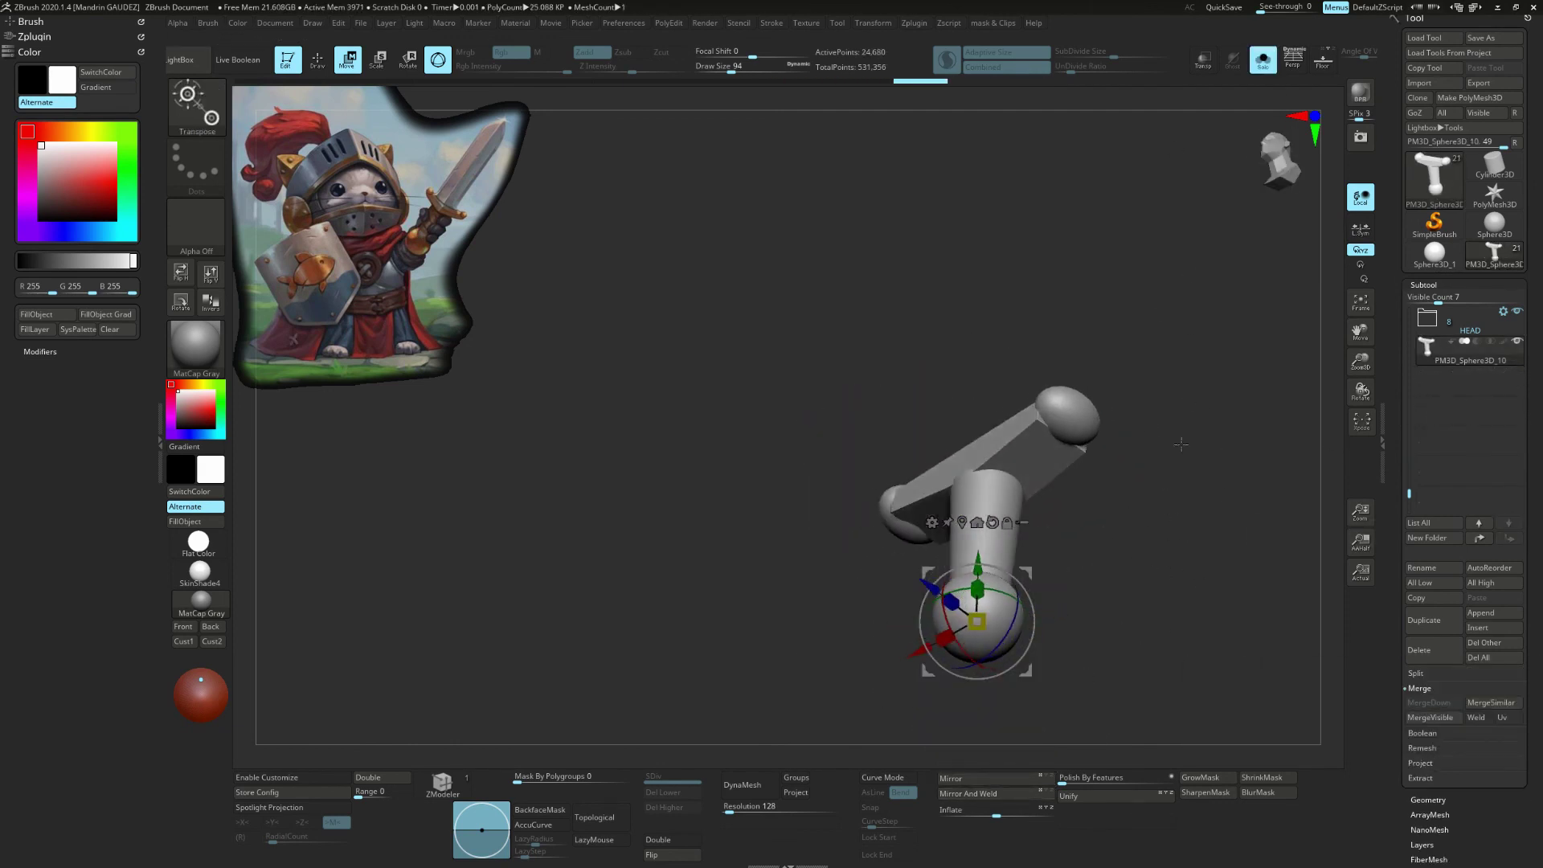
pyautogui.keyDown('shift'); pyautogui.moveTo(1280, 483); pyautogui.dragTo(1221, 450); pyautogui.keyUp('shift')
pyautogui.press('q')
pyautogui.press('x')
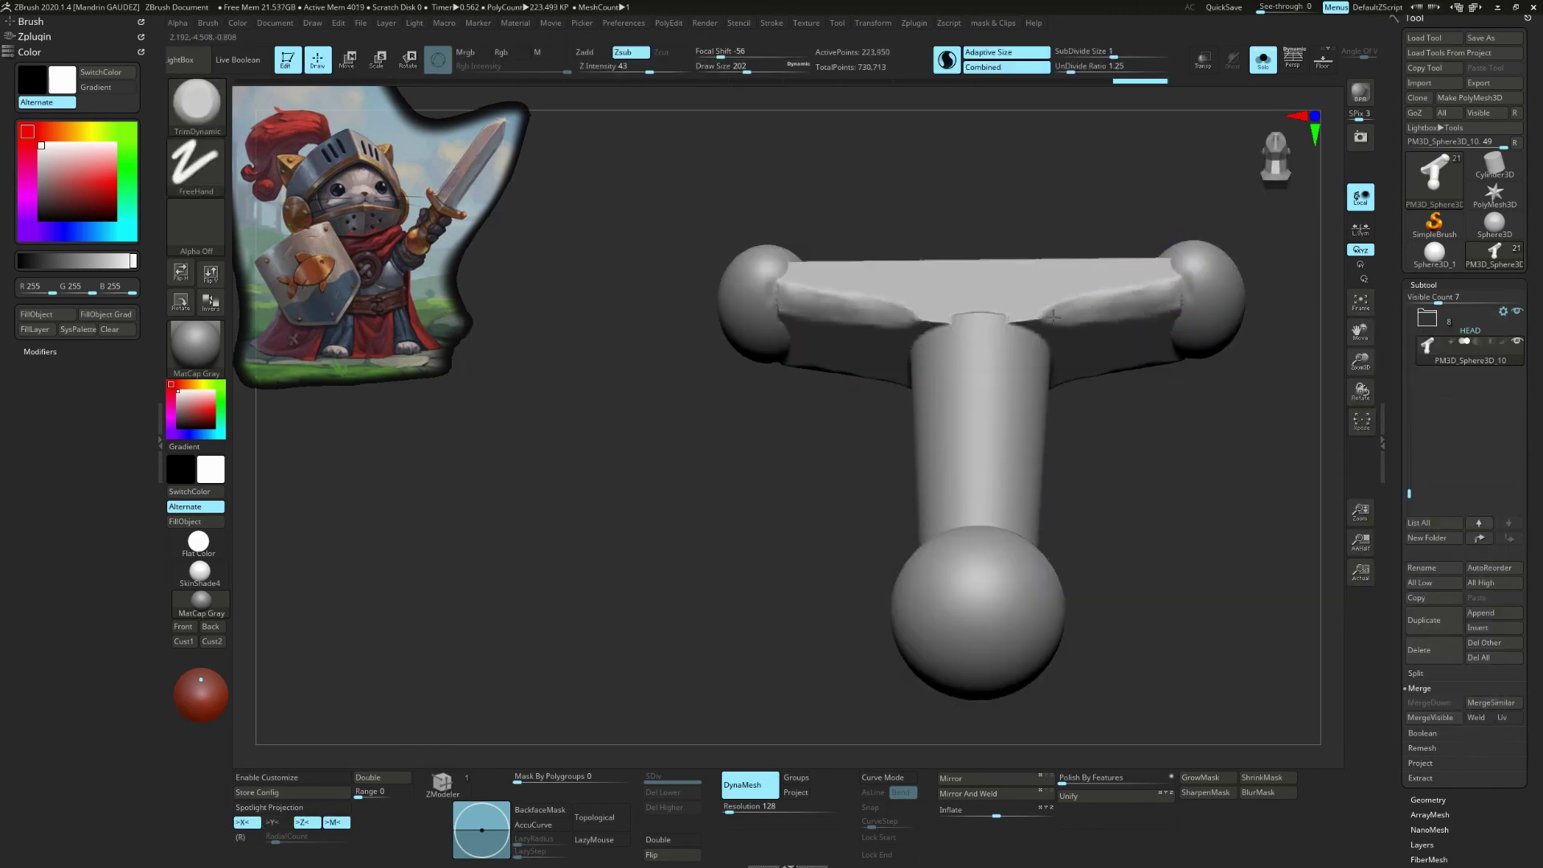
# Step: Smooth the guard bar's edges and curl its ends upward with Move Topological
pyautogui.keyDown('shift'); pyautogui.moveTo(1165, 307); pyautogui.dragTo(1165, 321); pyautogui.keyUp('shift')
pyautogui.moveTo(1165, 450); pyautogui.dragTo(1135, 476)
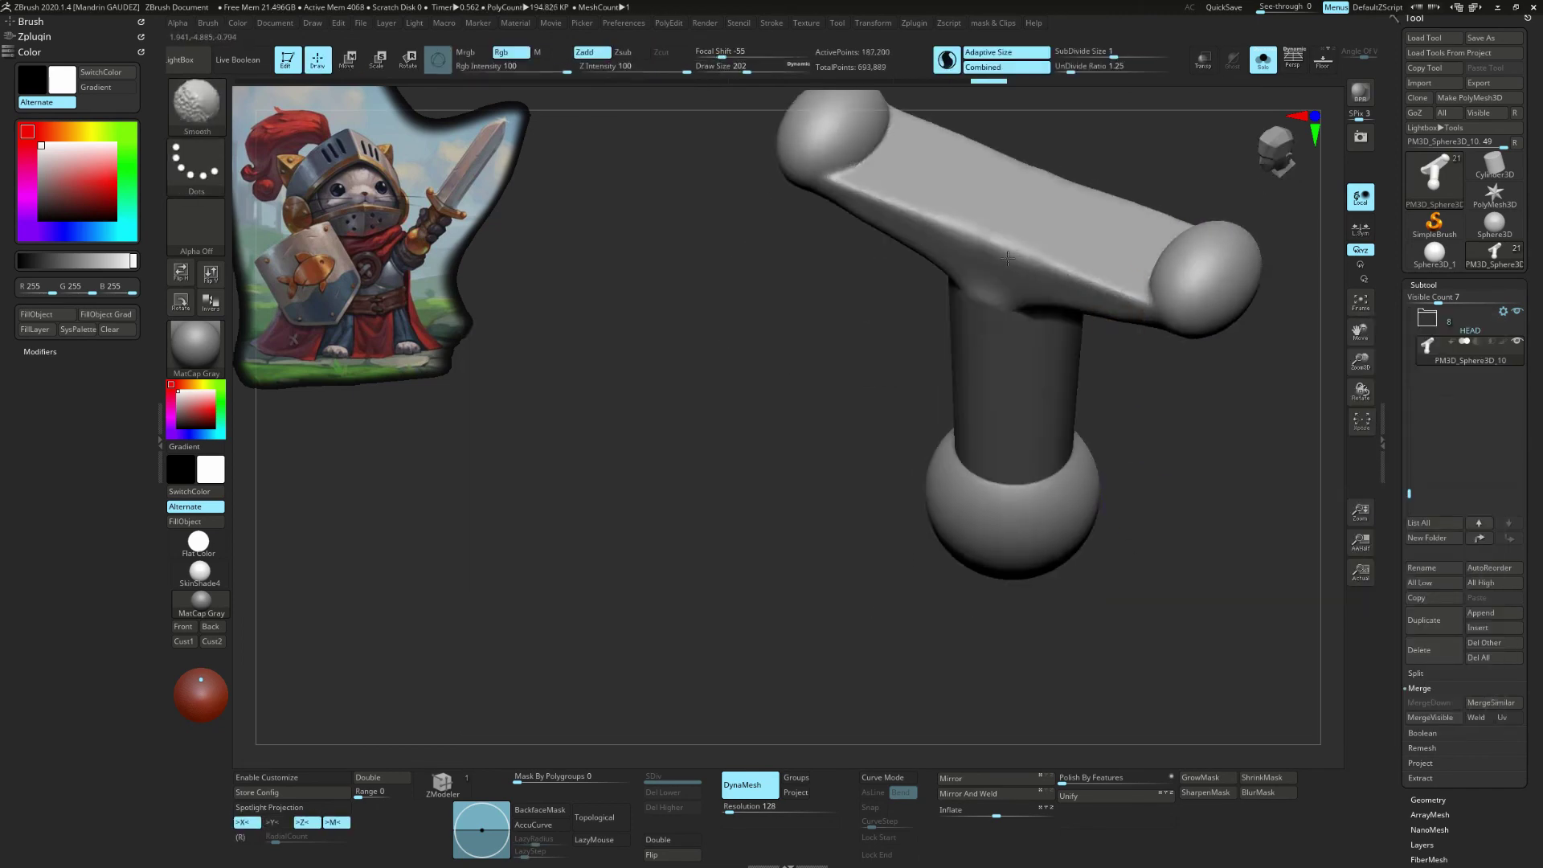
pyautogui.moveTo(1007, 257); pyautogui.dragTo(1141, 340)
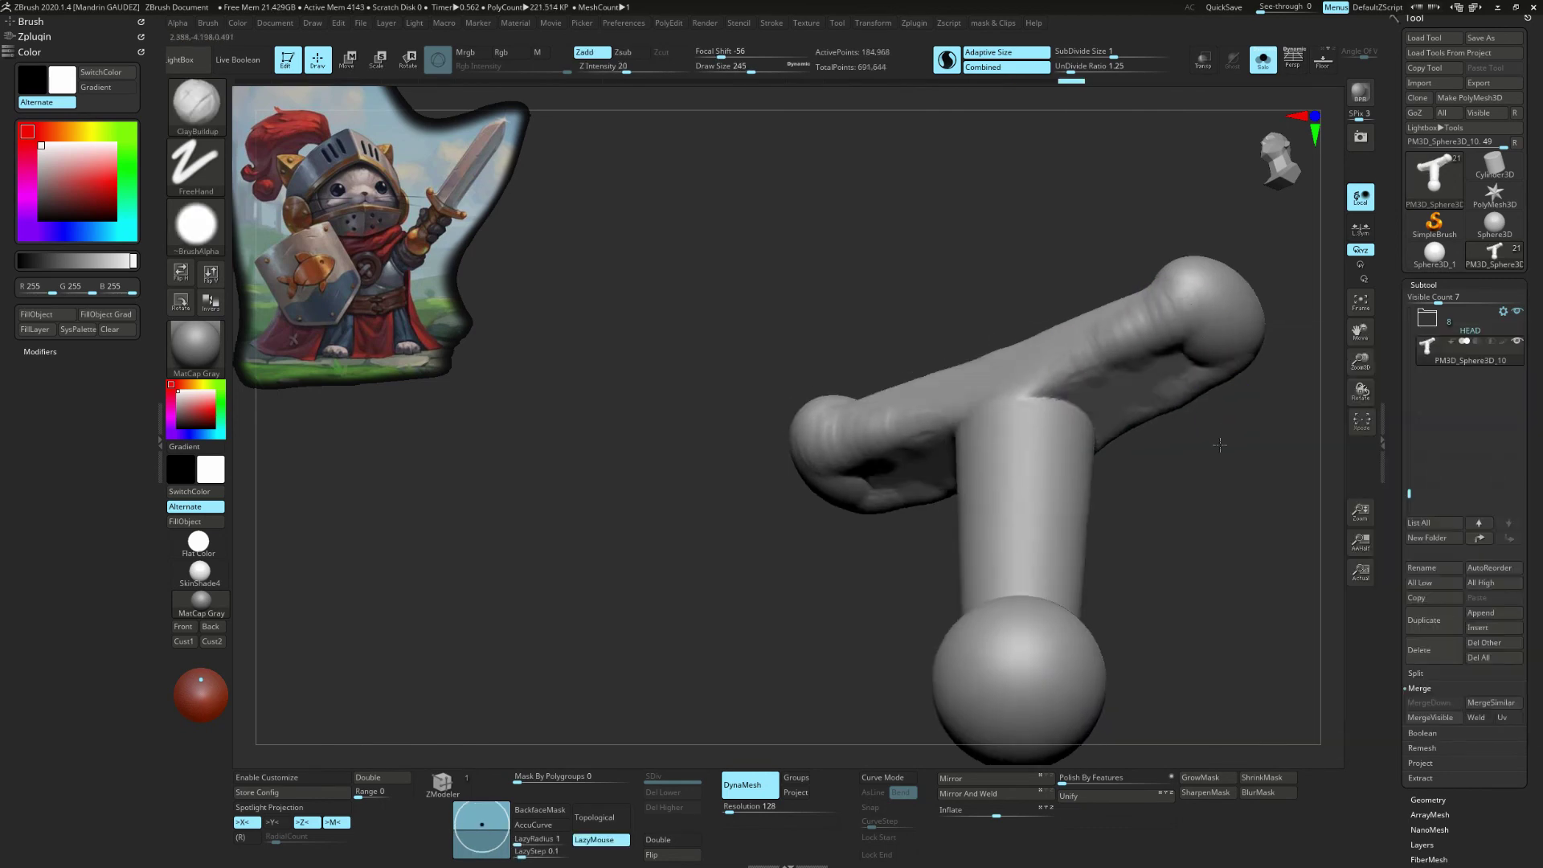
pyautogui.moveTo(1045, 241); pyautogui.dragTo(1118, 407)
pyautogui.keyDown('shift'); pyautogui.moveTo(1120, 343); pyautogui.dragTo(1243, 544); pyautogui.keyUp('shift')
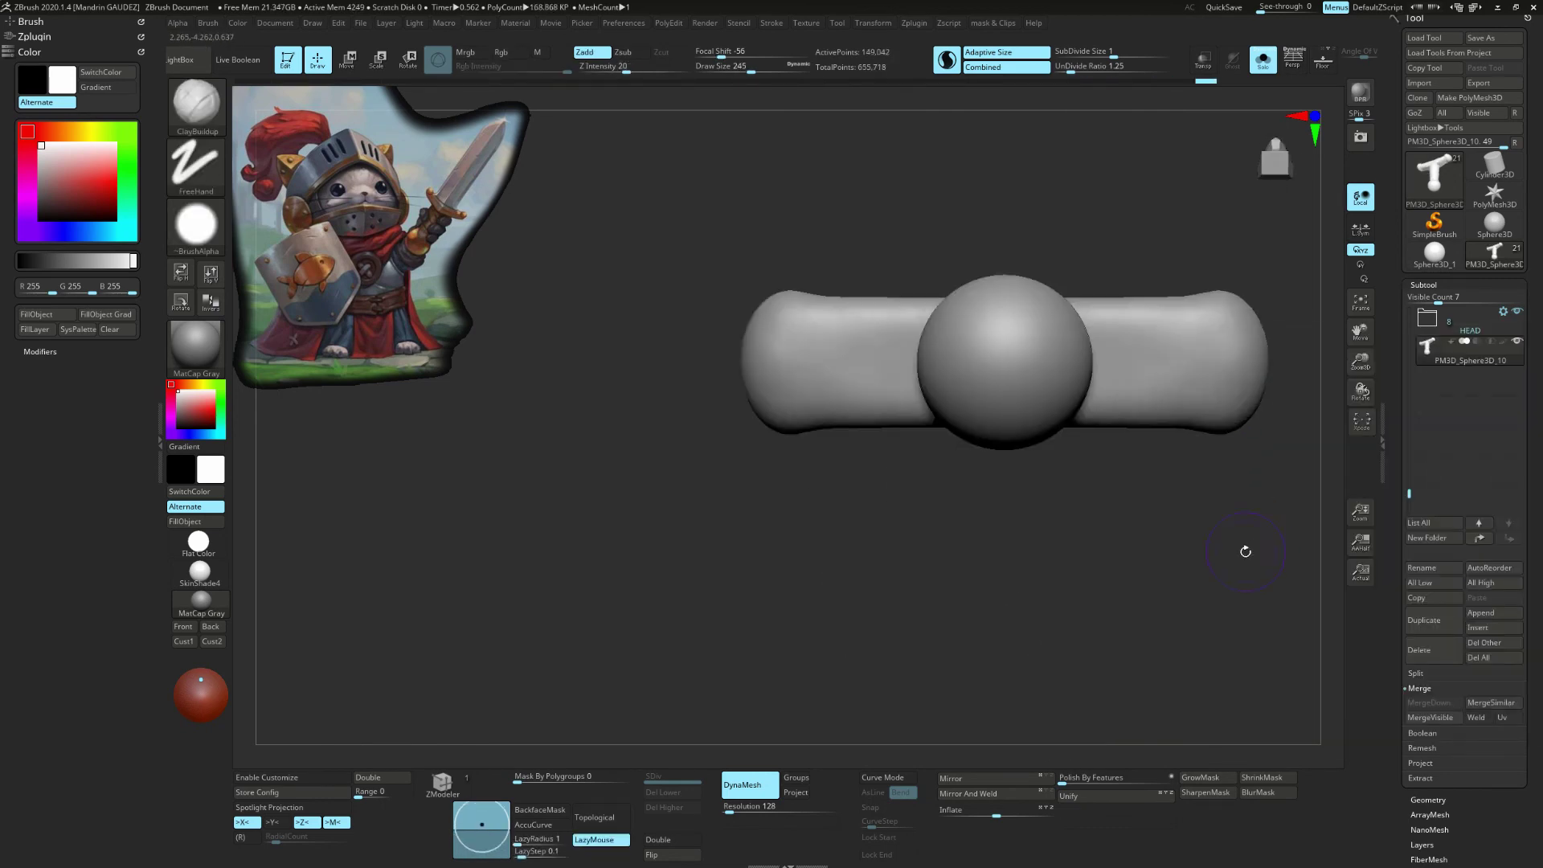
pyautogui.press('b')
pyautogui.press('m')
pyautogui.press('t')
pyautogui.moveTo(1205, 396)
pyautogui.mouseDown()
pyautogui.moveTo(1137, 325)
pyautogui.moveTo(1153, 224)
pyautogui.moveTo(1109, 241)
pyautogui.moveTo(1176, 285)
pyautogui.mouseUp()
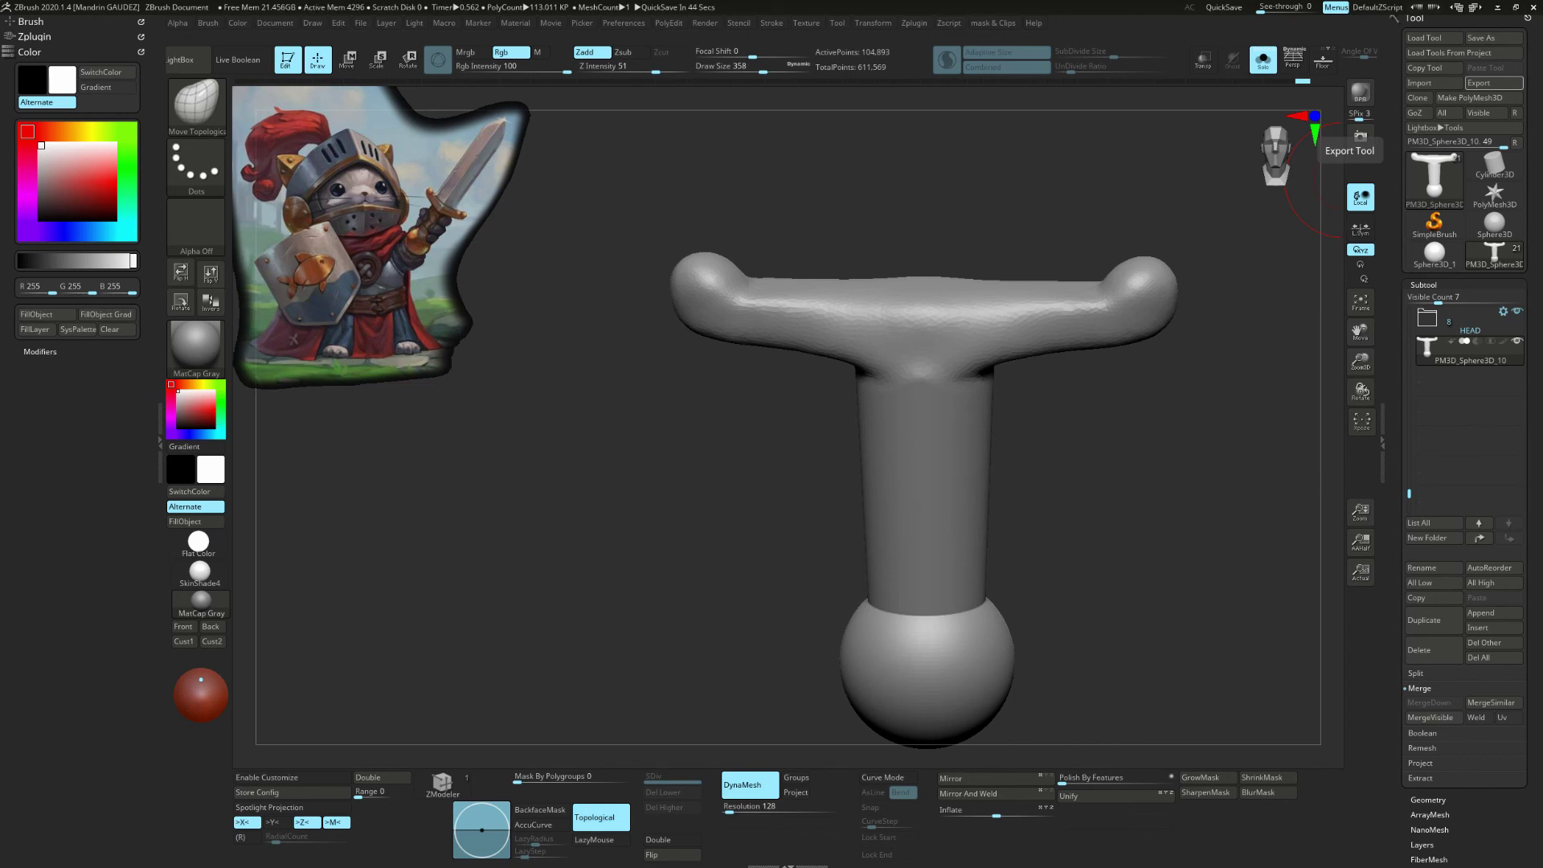
pyautogui.click(1478, 613)
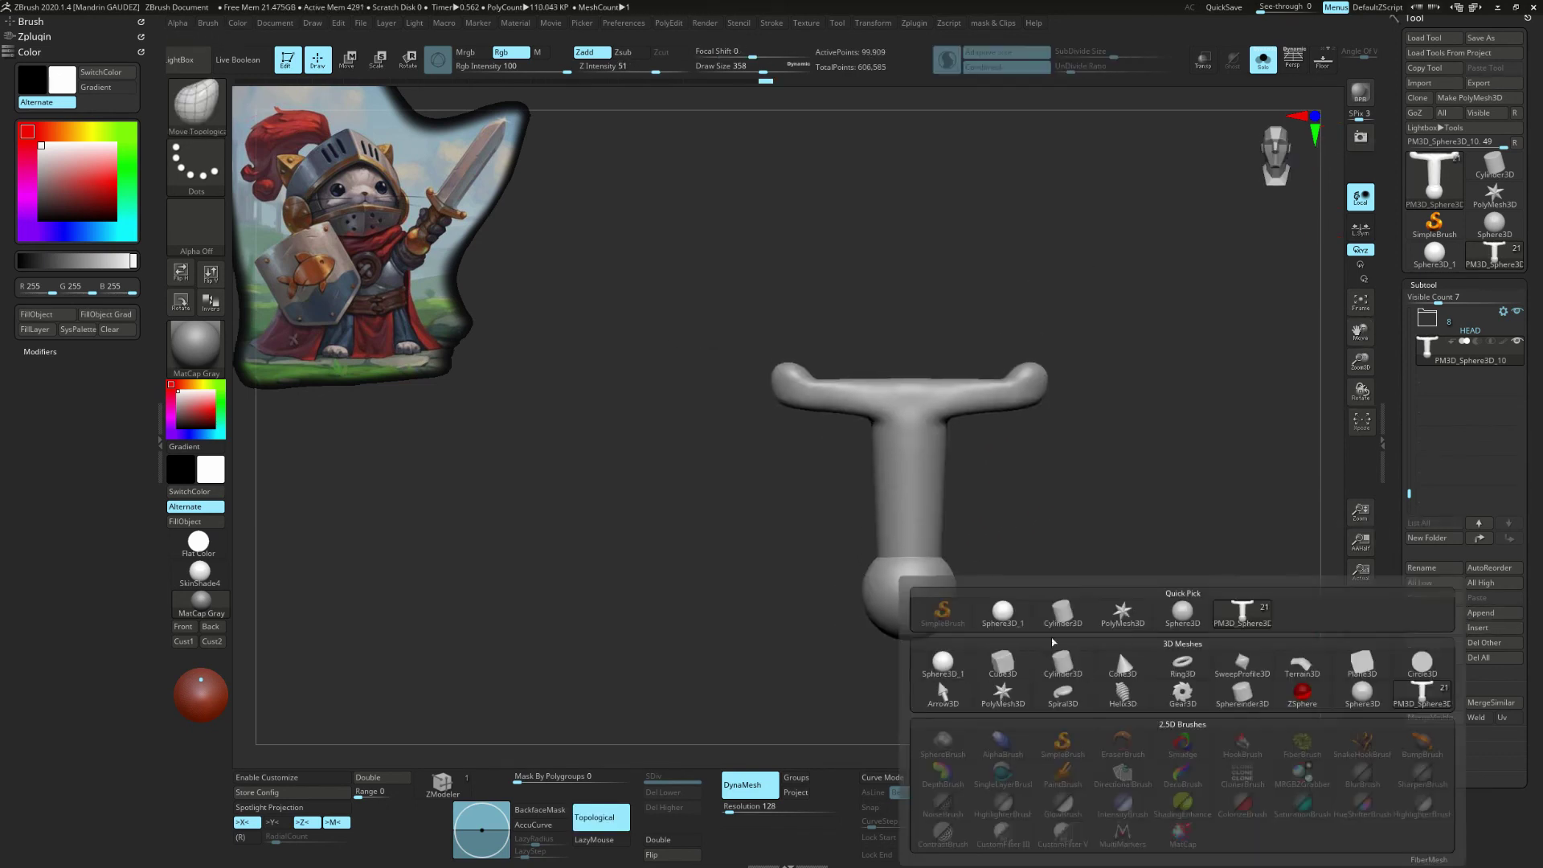
# Step: Append a Cylinder3D and stretch it into a tall blade above the hilt
pyautogui.click(1062, 663)
pyautogui.click(1262, 61)
pyautogui.press('w')
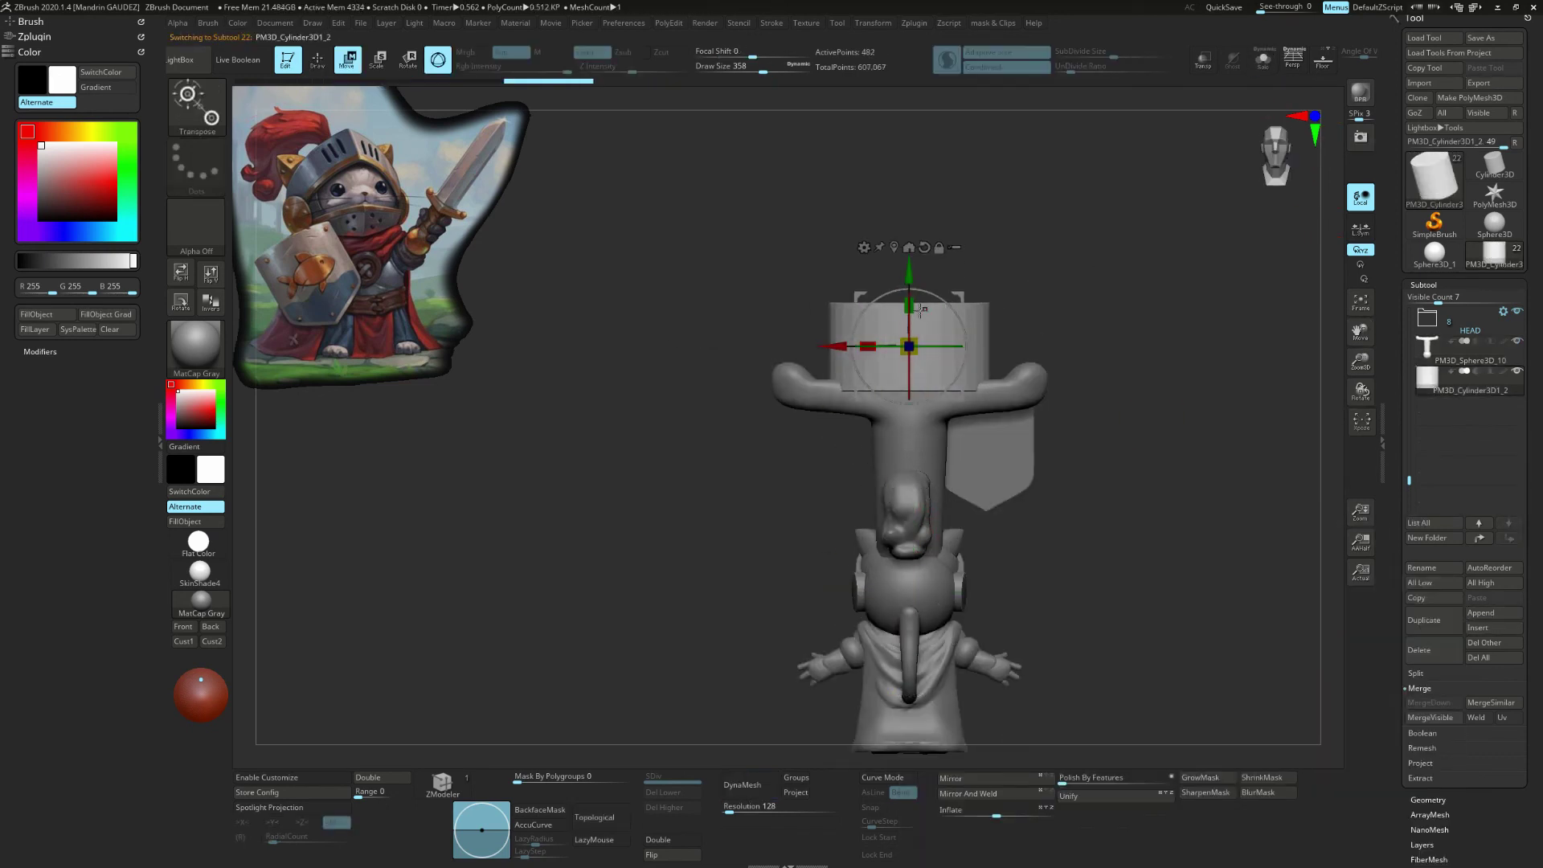
pyautogui.moveTo(909, 306); pyautogui.dragTo(909, 121)
pyautogui.moveTo(1206, 161); pyautogui.dragTo(1212, 287)
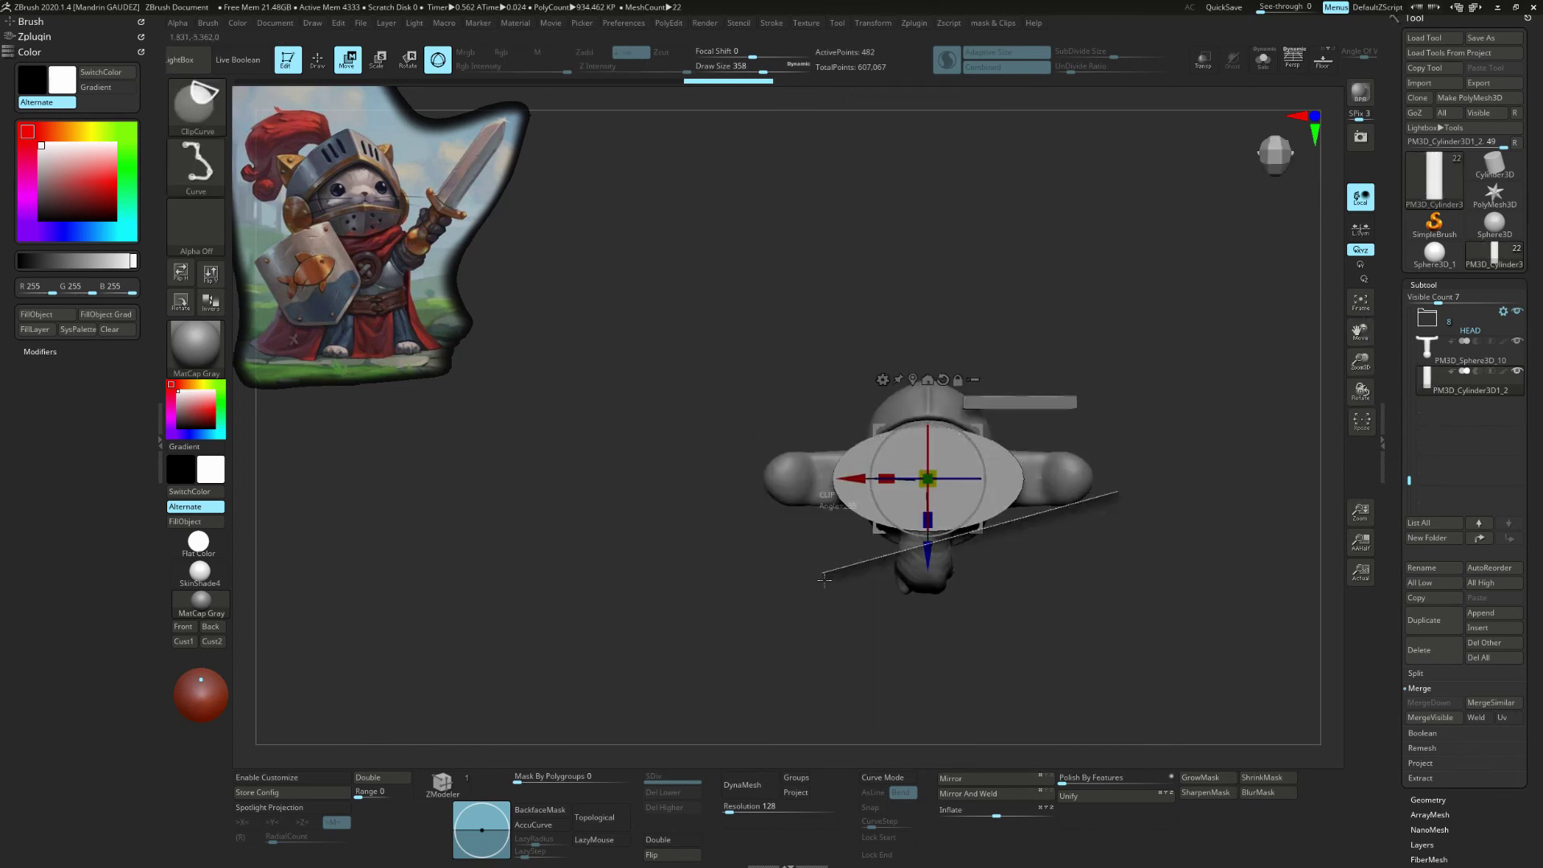
pyautogui.keyDown('ctrl'); pyautogui.keyDown('shift'); pyautogui.moveTo(847, 571); pyautogui.dragTo(898, 538); pyautogui.keyUp('shift'); pyautogui.keyUp('ctrl')
# Step: ClipCurve the blade's sides and tip to a point, then DynaMesh and smooth it
pyautogui.moveTo(1165, 602)
pyautogui.keyDown('shift'); pyautogui.mouseDown()
pyautogui.moveTo(1300, 394)
pyautogui.moveTo(925, 163)
pyautogui.mouseUp(); pyautogui.keyUp('shift')
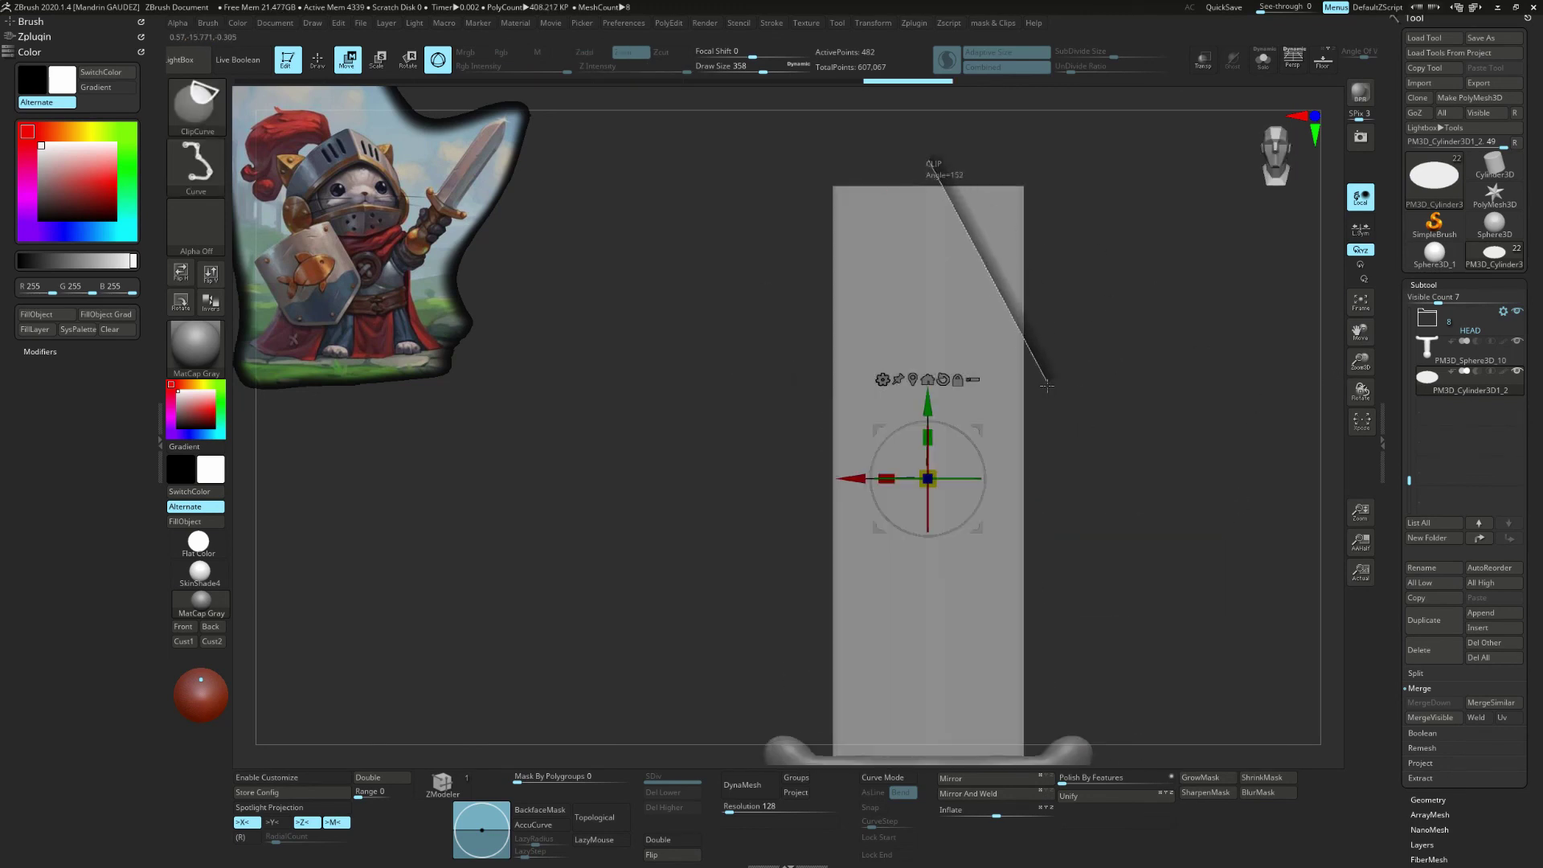
pyautogui.keyDown('ctrl'); pyautogui.keyDown('shift'); pyautogui.moveTo(1025, 356); pyautogui.dragTo(973, 296); pyautogui.keyUp('shift'); pyautogui.keyUp('ctrl')
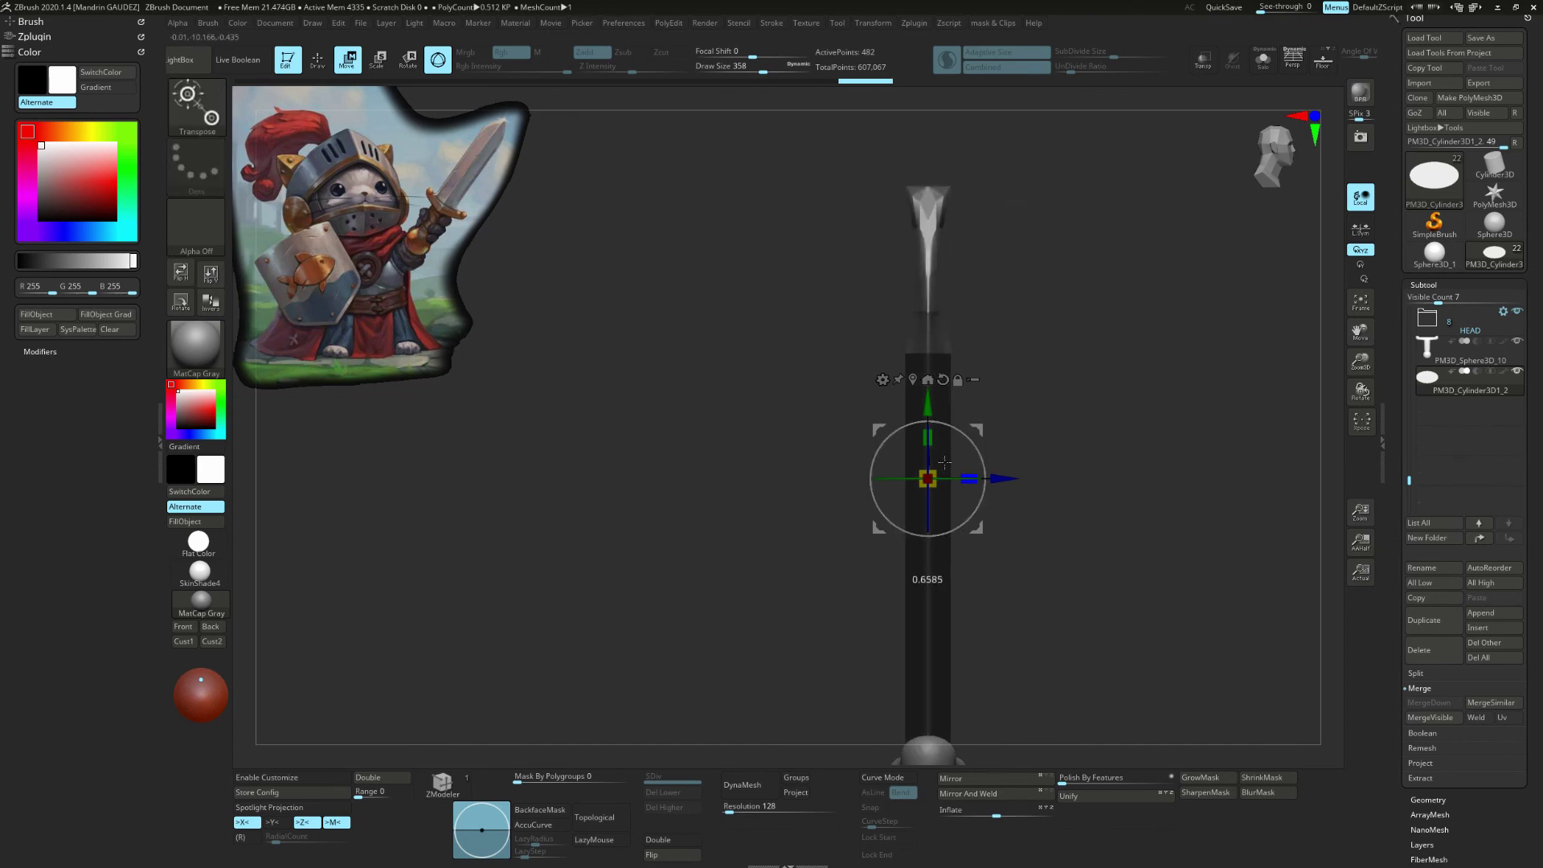
pyautogui.moveTo(944, 461)
pyautogui.mouseDown()
pyautogui.moveTo(1054, 313)
pyautogui.moveTo(932, 193)
pyautogui.moveTo(964, 215)
pyautogui.mouseUp()
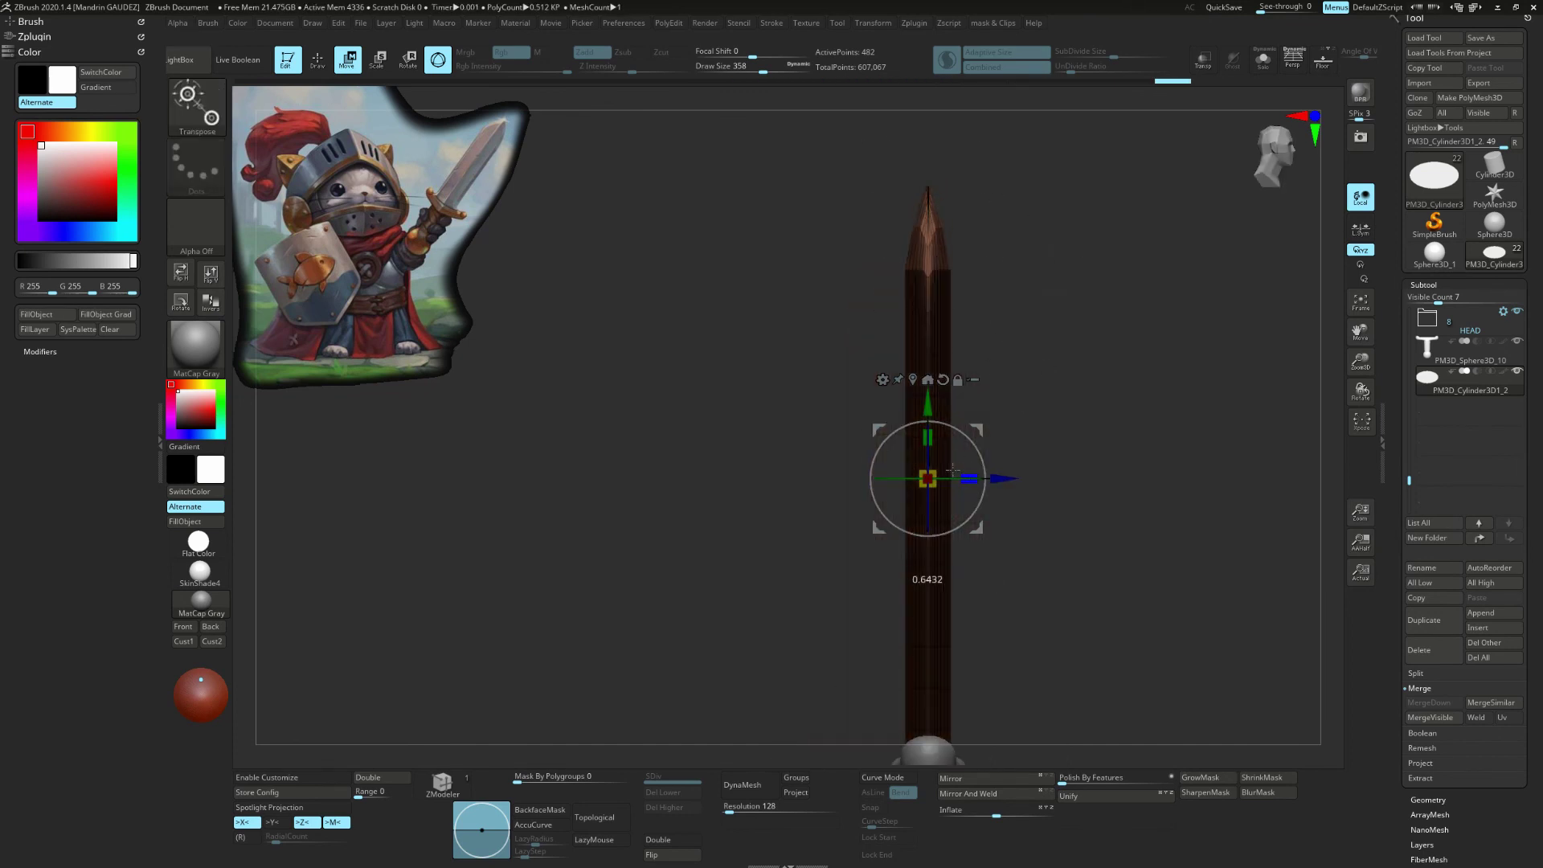
pyautogui.moveTo(1036, 338)
pyautogui.keyDown('shift'); pyautogui.mouseDown()
pyautogui.moveTo(1081, 308)
pyautogui.moveTo(1094, 345)
pyautogui.mouseUp(); pyautogui.keyUp('shift')
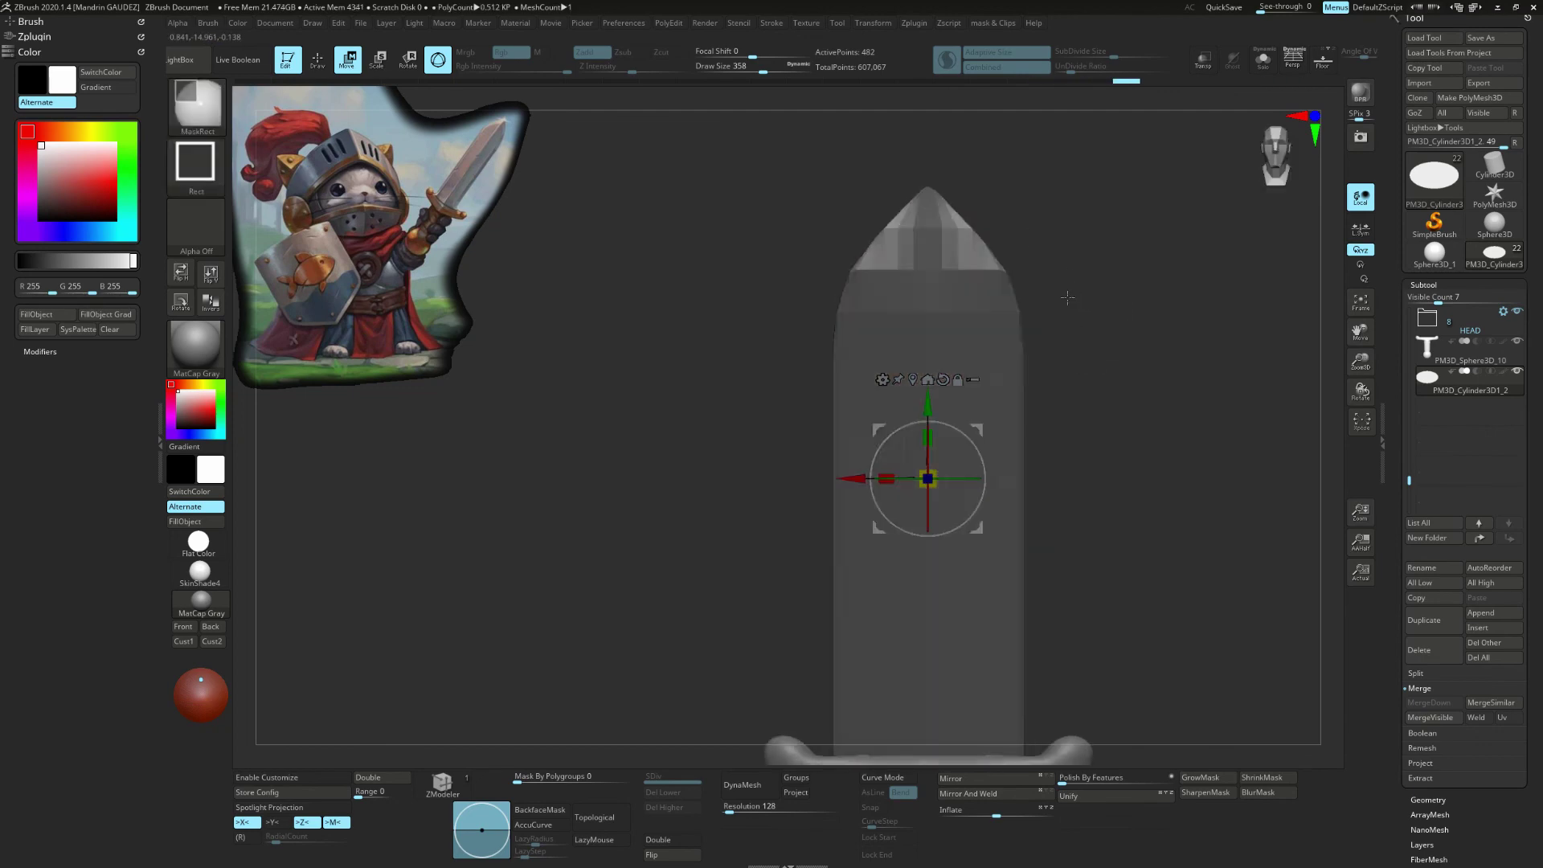
pyautogui.click(742, 784)
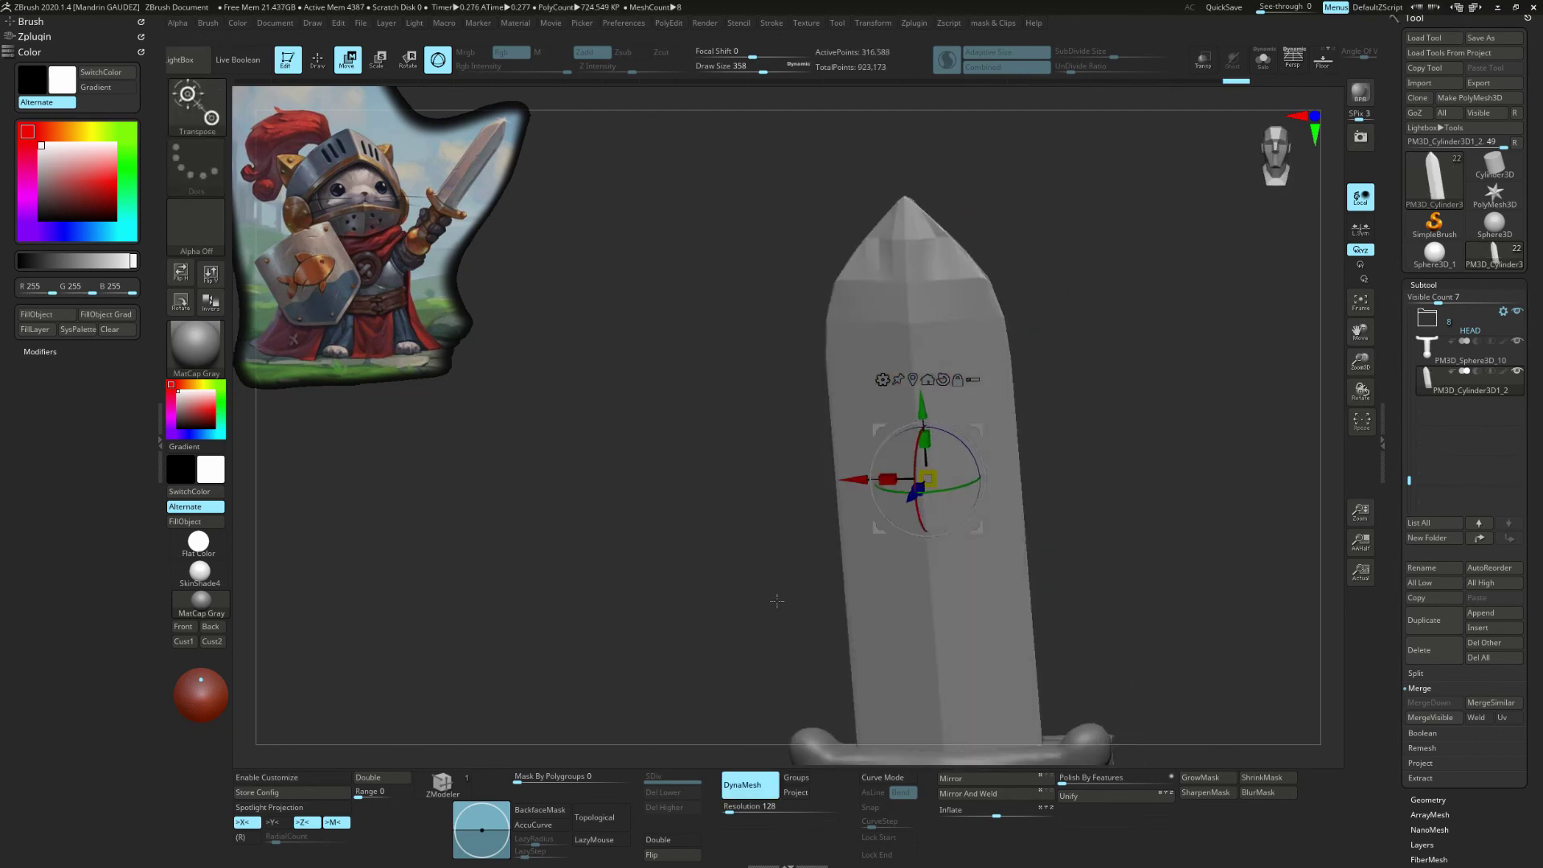
pyautogui.press('q')
pyautogui.keyDown('ctrl'); pyautogui.moveTo(703, 196); pyautogui.dragTo(707, 201); pyautogui.keyUp('ctrl')
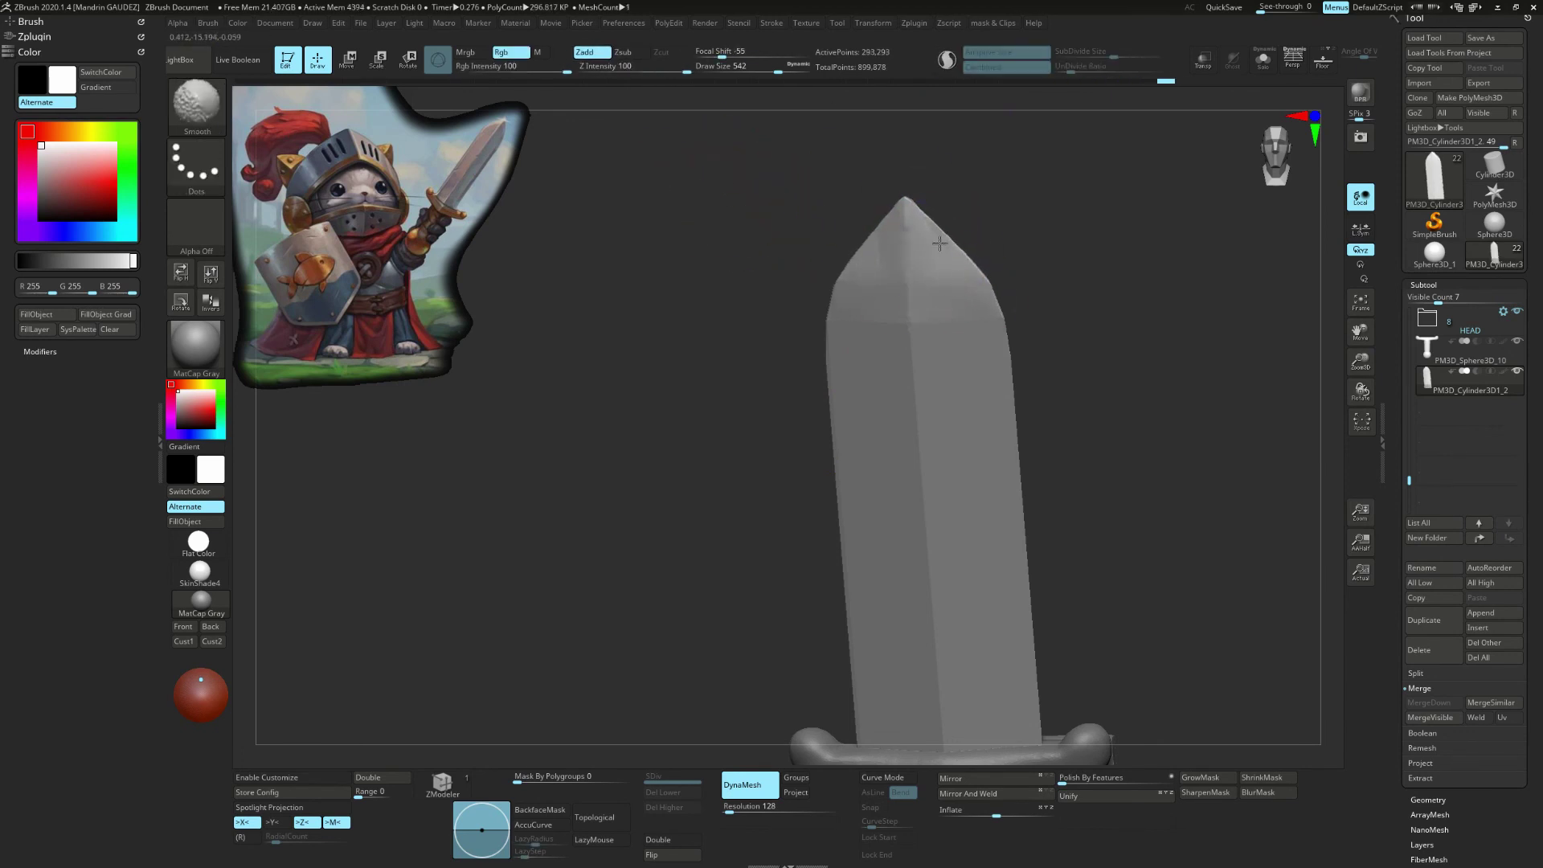
pyautogui.moveTo(939, 243); pyautogui.dragTo(1262, 593)
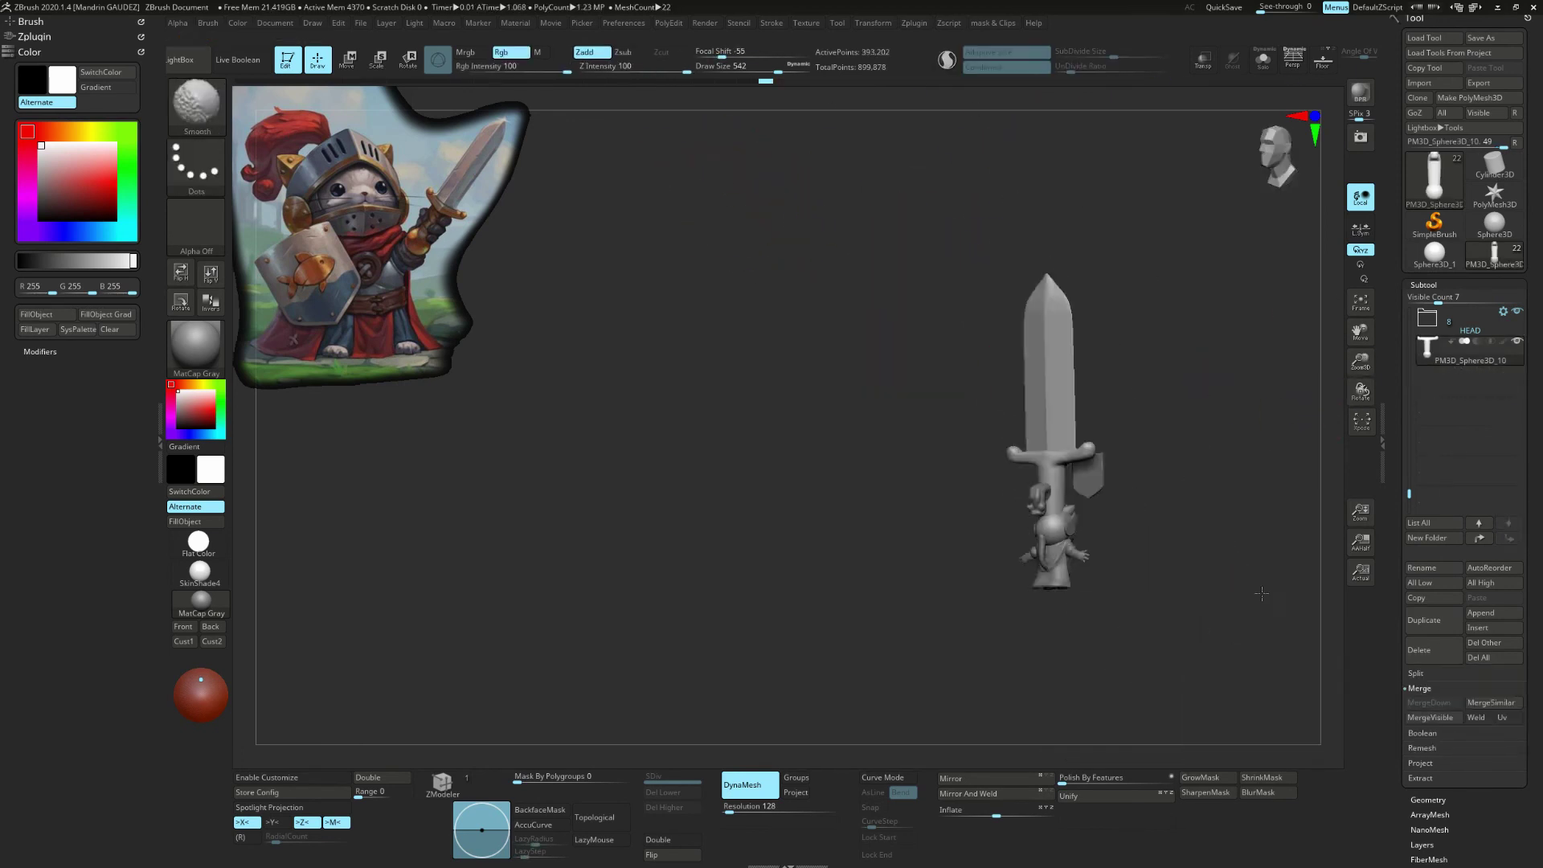
# Step: Shrink the sword and nudge it into the cat knight's hand
pyautogui.press('r')
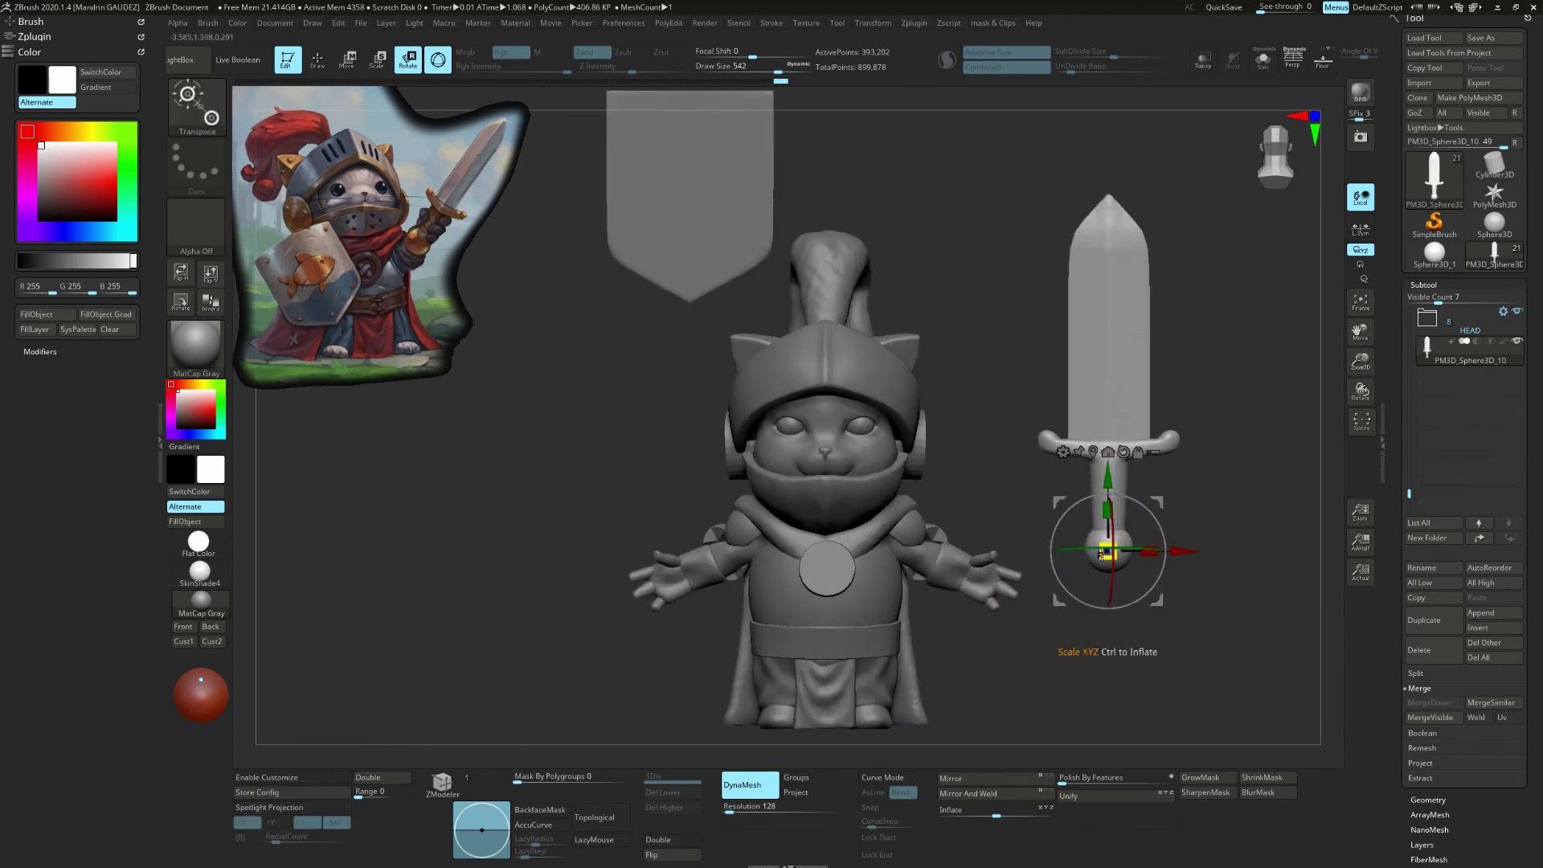
pyautogui.moveTo(1106, 551); pyautogui.dragTo(1026, 595)
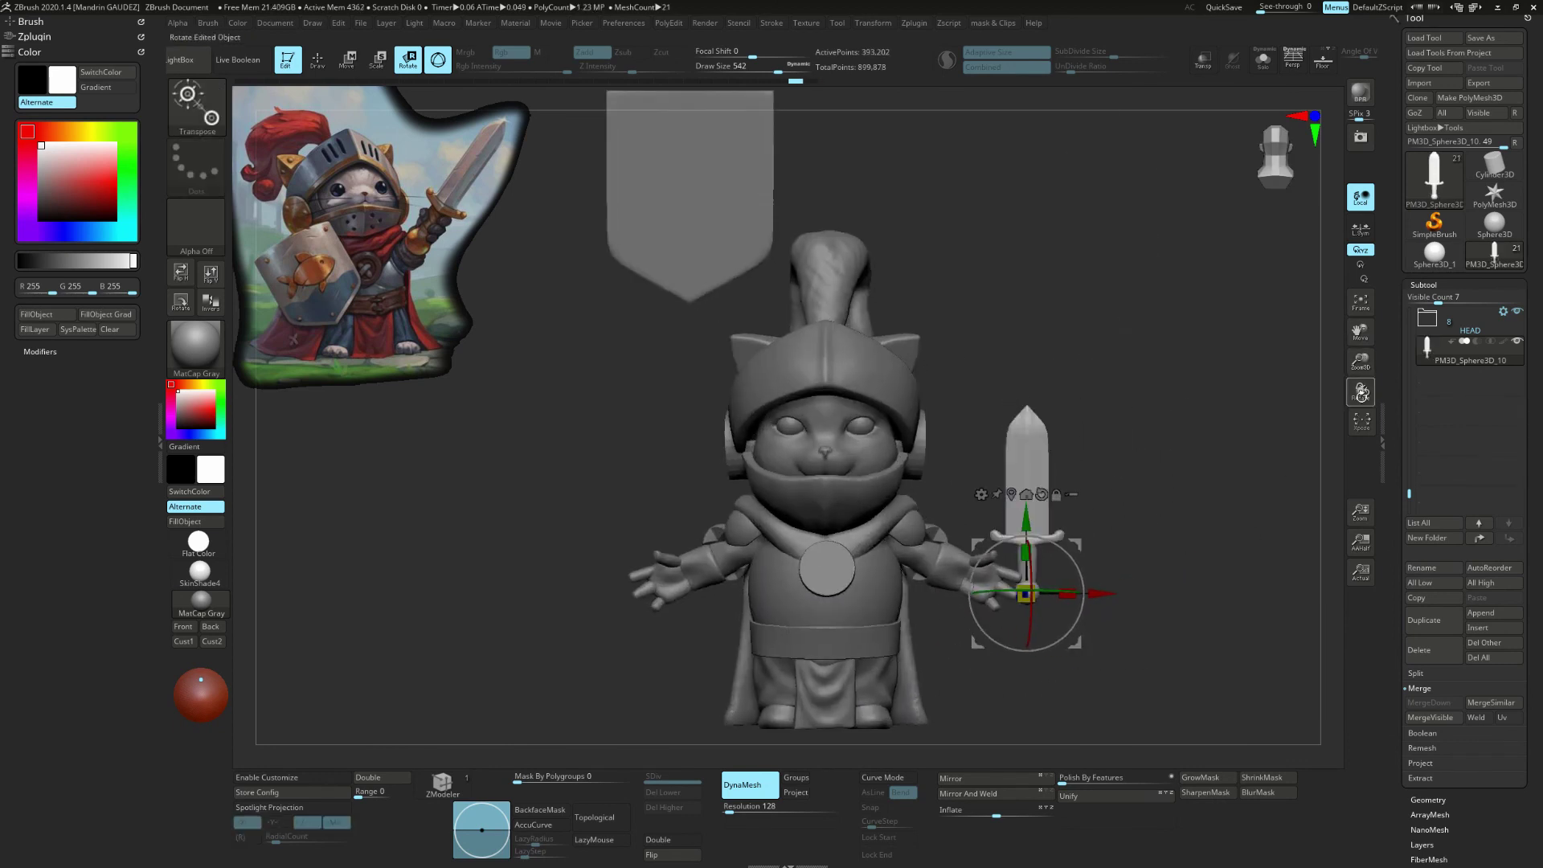
pyautogui.moveTo(1360, 392); pyautogui.dragTo(1040, 444)
pyautogui.moveTo(1165, 482)
pyautogui.mouseDown()
pyautogui.moveTo(924, 482)
pyautogui.moveTo(1157, 482)
pyautogui.mouseUp()
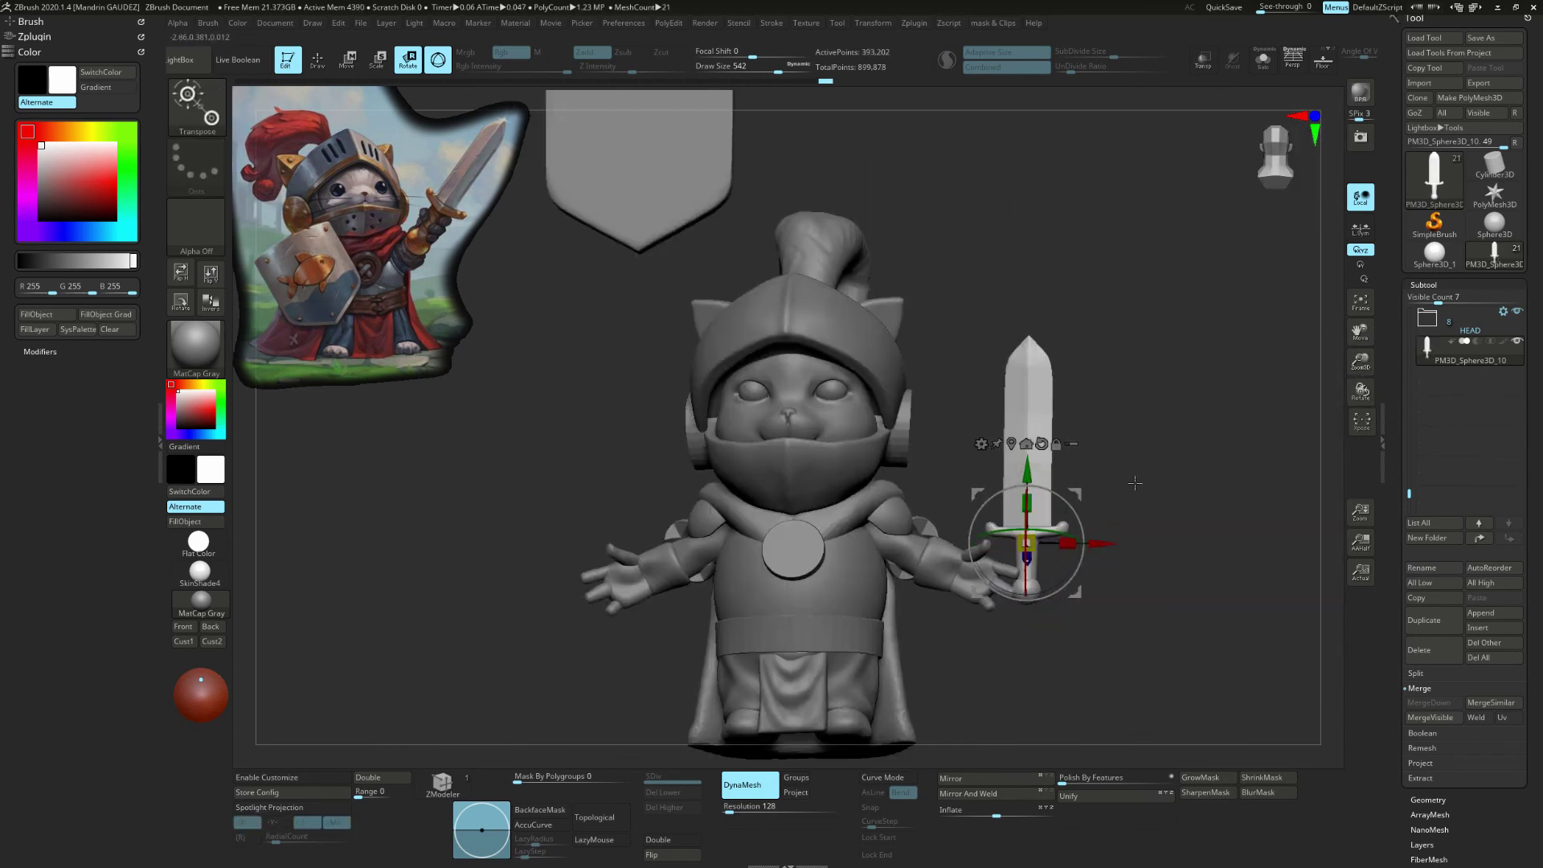
pyautogui.moveTo(1030, 475); pyautogui.dragTo(1075, 466)
pyautogui.moveTo(1189, 418)
pyautogui.mouseDown()
pyautogui.moveTo(1148, 409)
pyautogui.moveTo(1149, 482)
pyautogui.mouseUp()
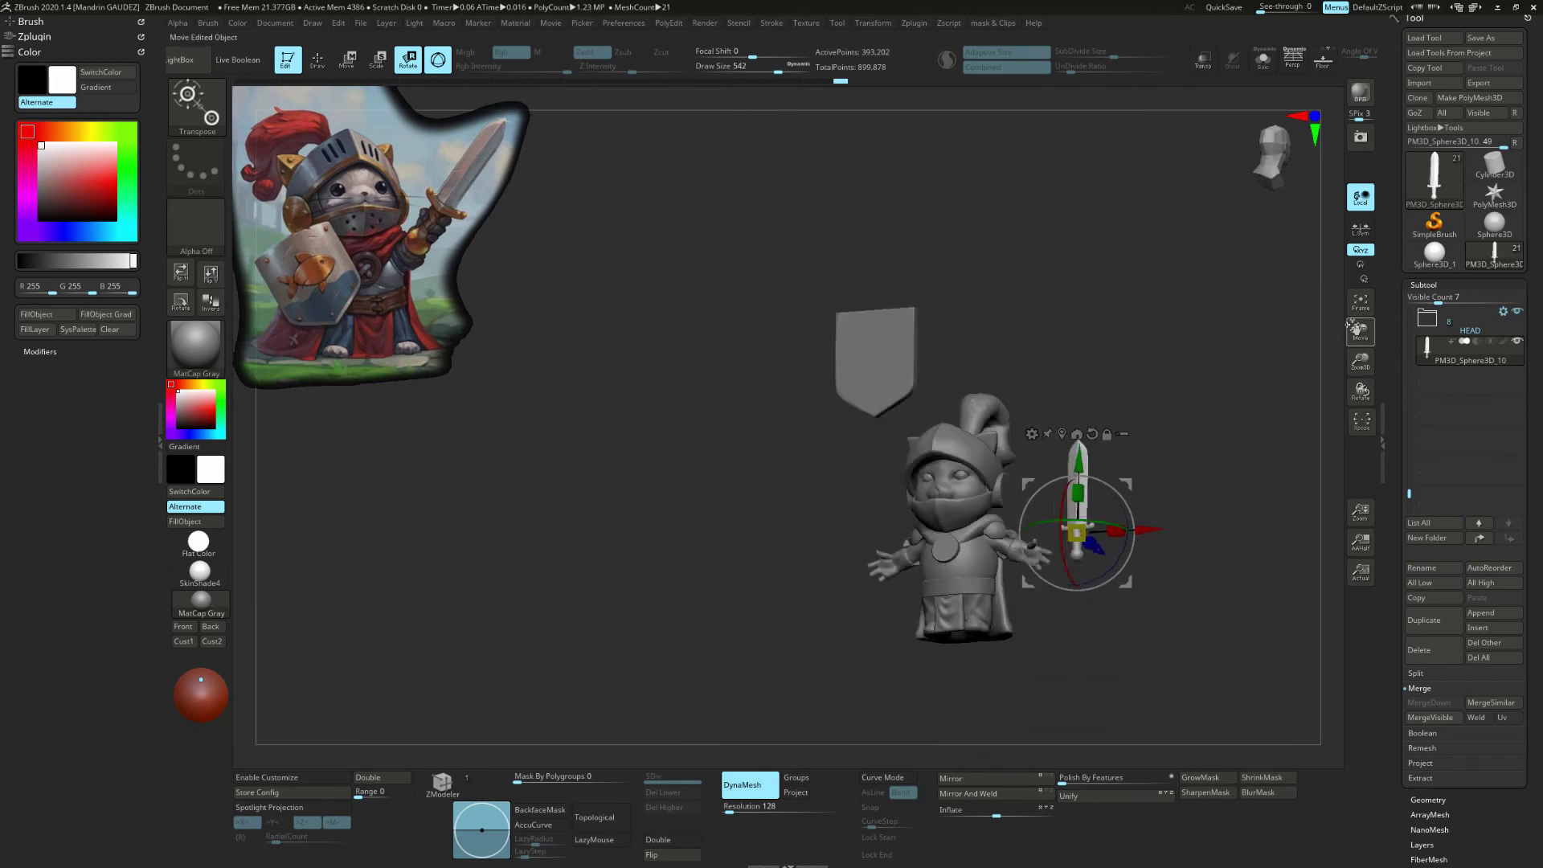
pyautogui.moveTo(1205, 562)
pyautogui.mouseDown()
pyautogui.moveTo(964, 562)
pyautogui.moveTo(1206, 562)
pyautogui.mouseUp()
# Step: Move the shield beside the character and reselect the sword
pyautogui.keyDown('alt'); pyautogui.click(828, 297); pyautogui.keyUp('alt')
pyautogui.moveTo(827, 297)
pyautogui.mouseDown()
pyautogui.moveTo(808, 385)
pyautogui.moveTo(884, 281)
pyautogui.moveTo(1069, 450)
pyautogui.moveTo(1079, 370)
pyautogui.mouseUp()
pyautogui.keyDown('alt'); pyautogui.click(1068, 450); pyautogui.keyUp('alt')
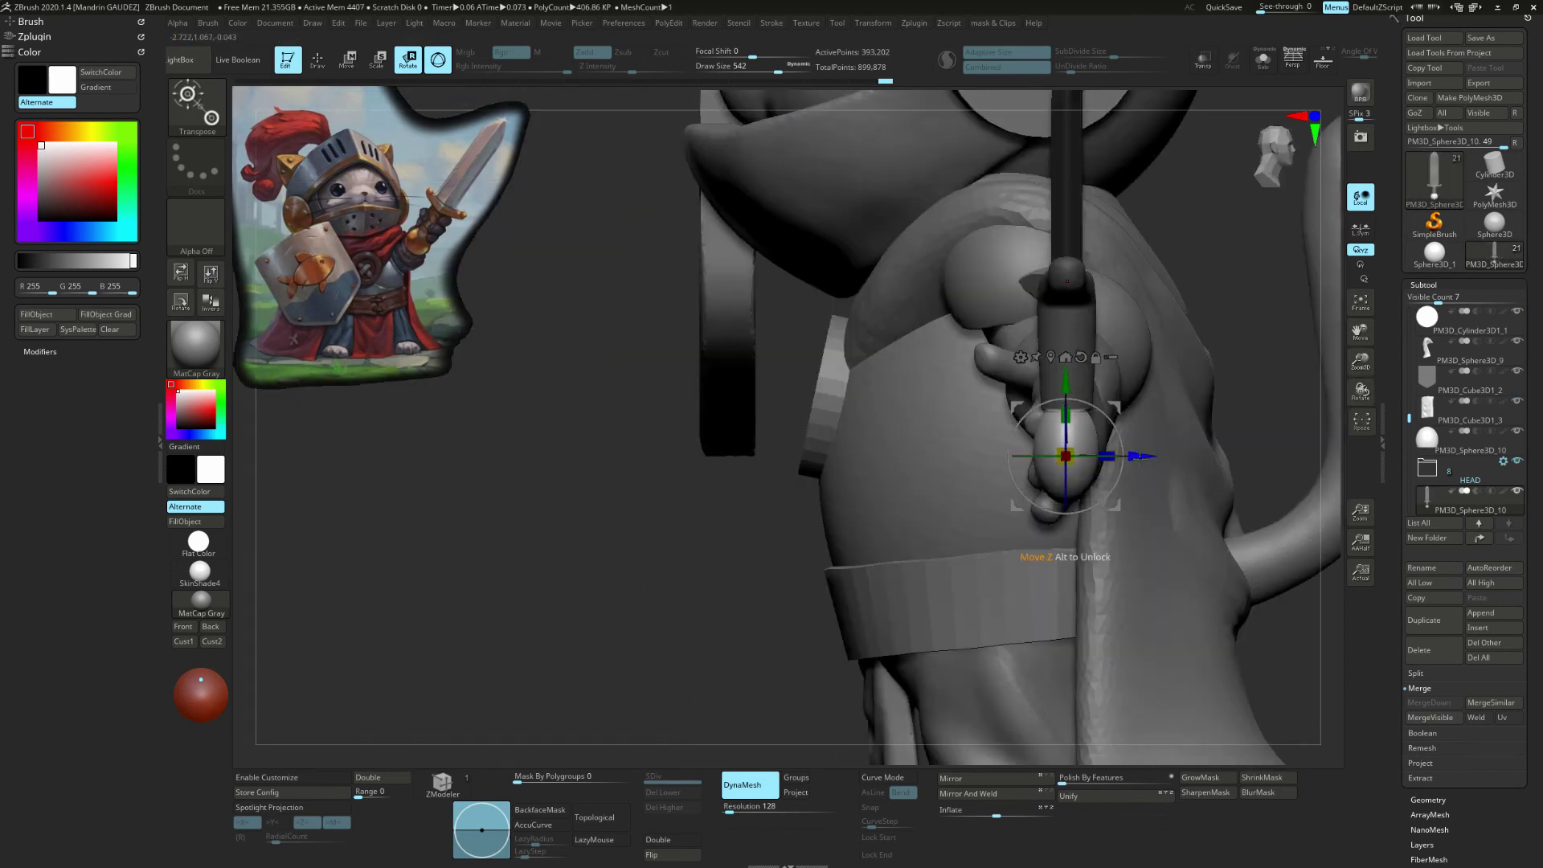
pyautogui.moveTo(1139, 458); pyautogui.dragTo(1260, 416)
pyautogui.moveTo(1085, 368)
pyautogui.mouseDown()
pyautogui.moveTo(1141, 385)
pyautogui.moveTo(1066, 416)
pyautogui.moveTo(1121, 306)
pyautogui.mouseUp()
# Step: Toggle between sculpt and move modes, orbit to the character's back, and select the cape
pyautogui.press('q')
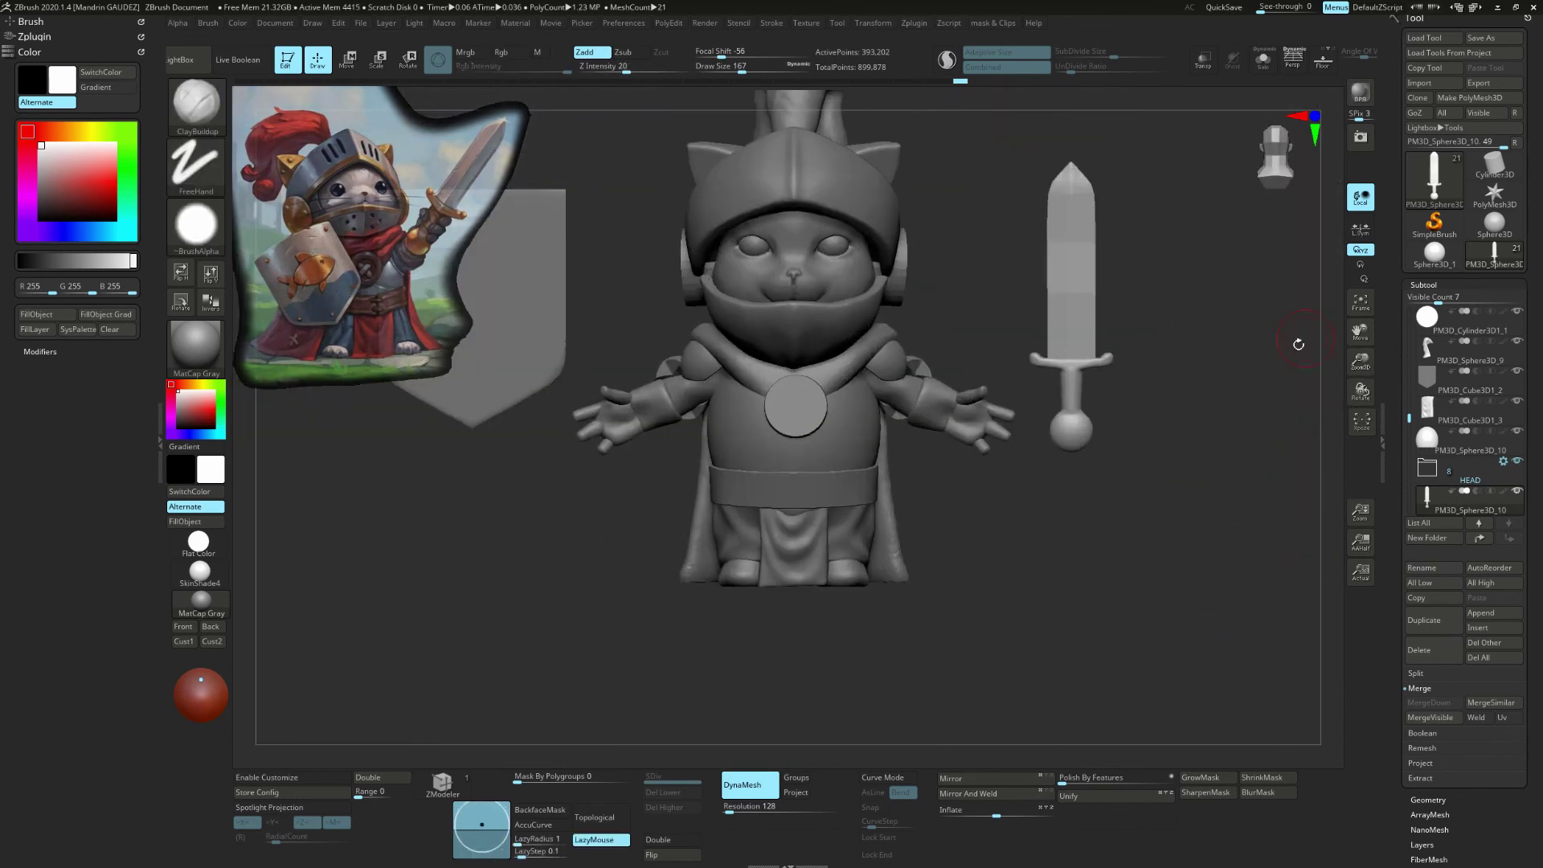
pyautogui.keyDown('ctrl'); pyautogui.click(1120, 305); pyautogui.keyUp('ctrl')
pyautogui.press('w')
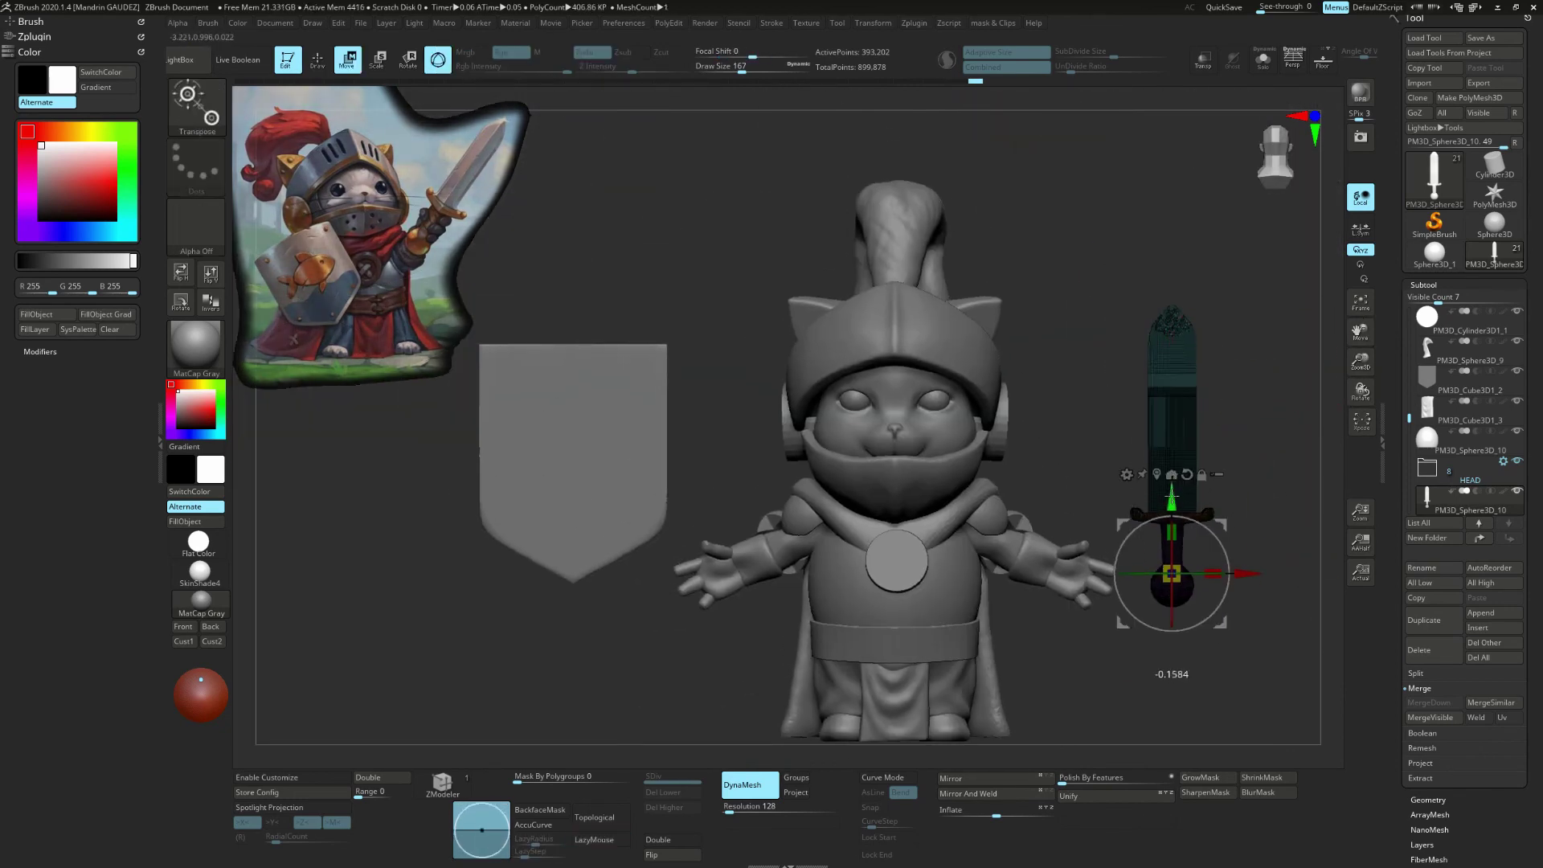
pyautogui.keyDown('ctrl'); pyautogui.click(1308, 411); pyautogui.keyUp('ctrl')
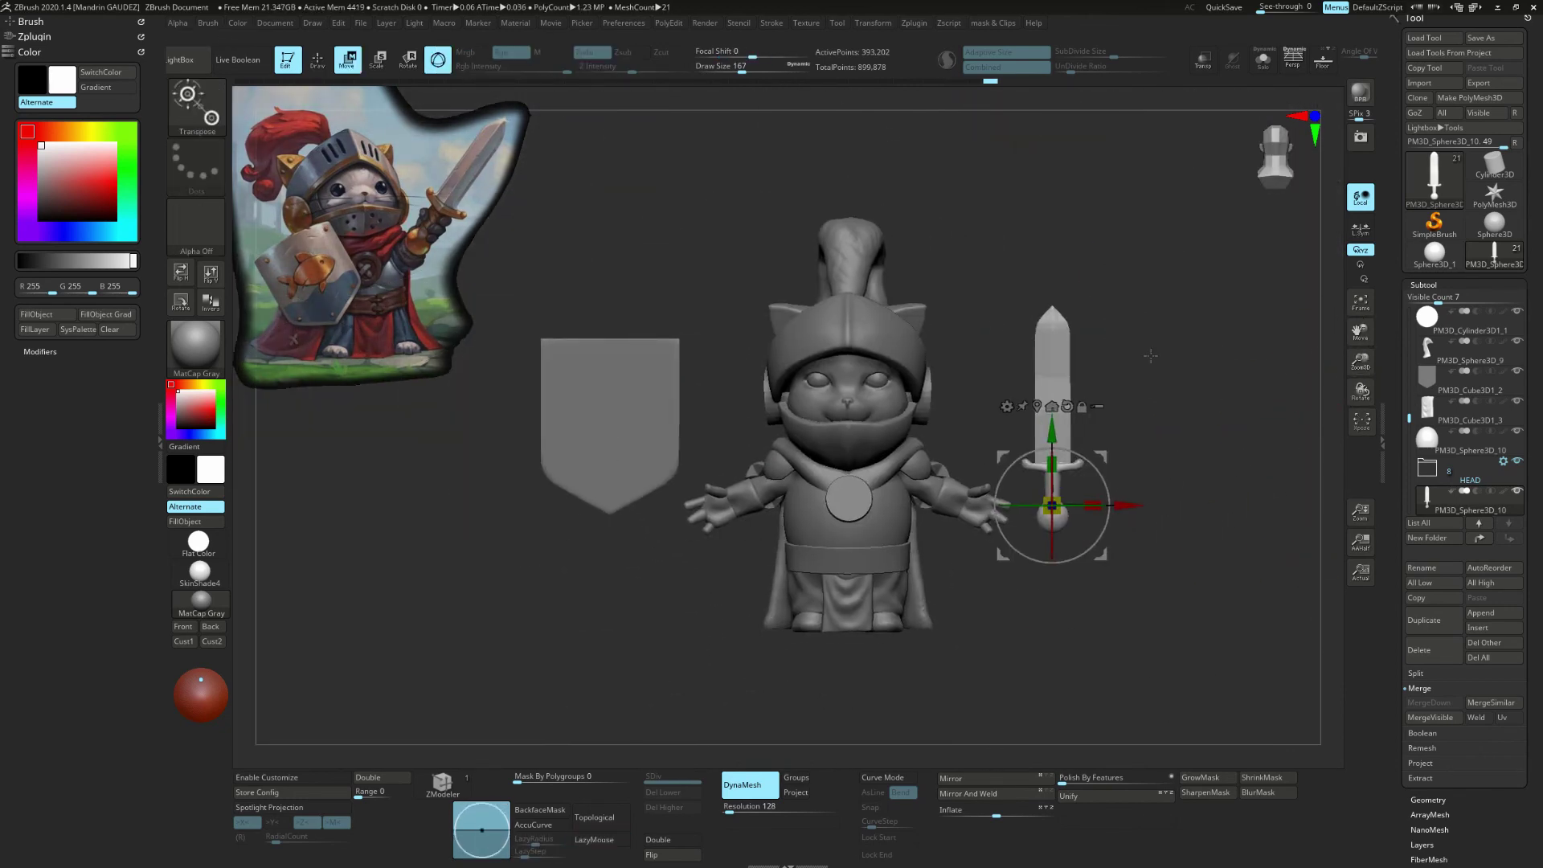
pyautogui.press('q')
pyautogui.moveTo(1174, 468)
pyautogui.mouseDown()
pyautogui.moveTo(1123, 473)
pyautogui.moveTo(1254, 474)
pyautogui.mouseUp()
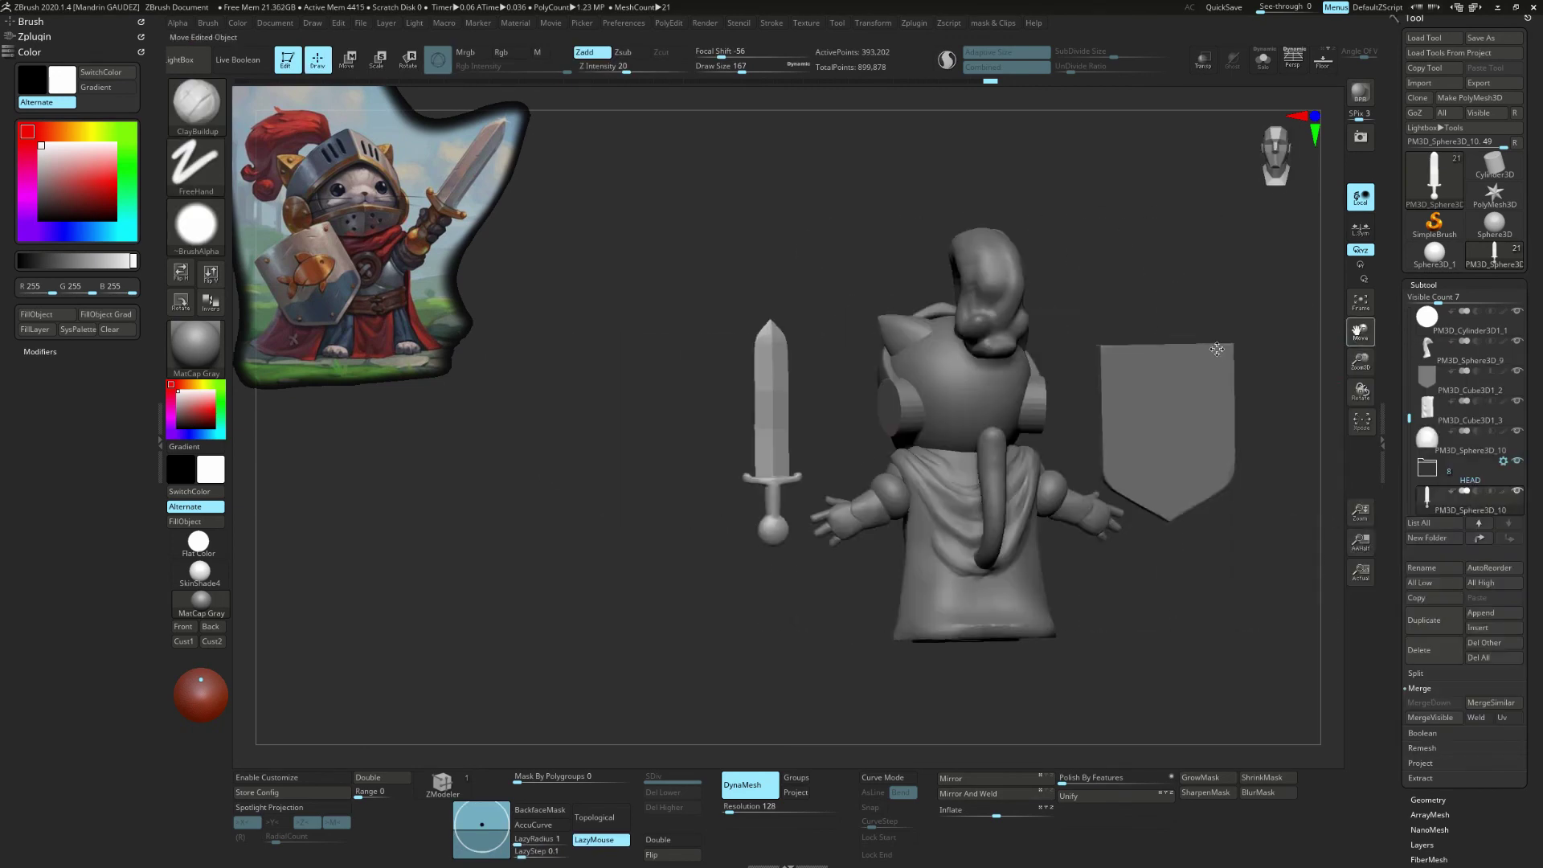
pyautogui.moveTo(1358, 331); pyautogui.dragTo(1358, 331)
pyautogui.keyDown('alt'); pyautogui.click(791, 413); pyautogui.keyUp('alt')
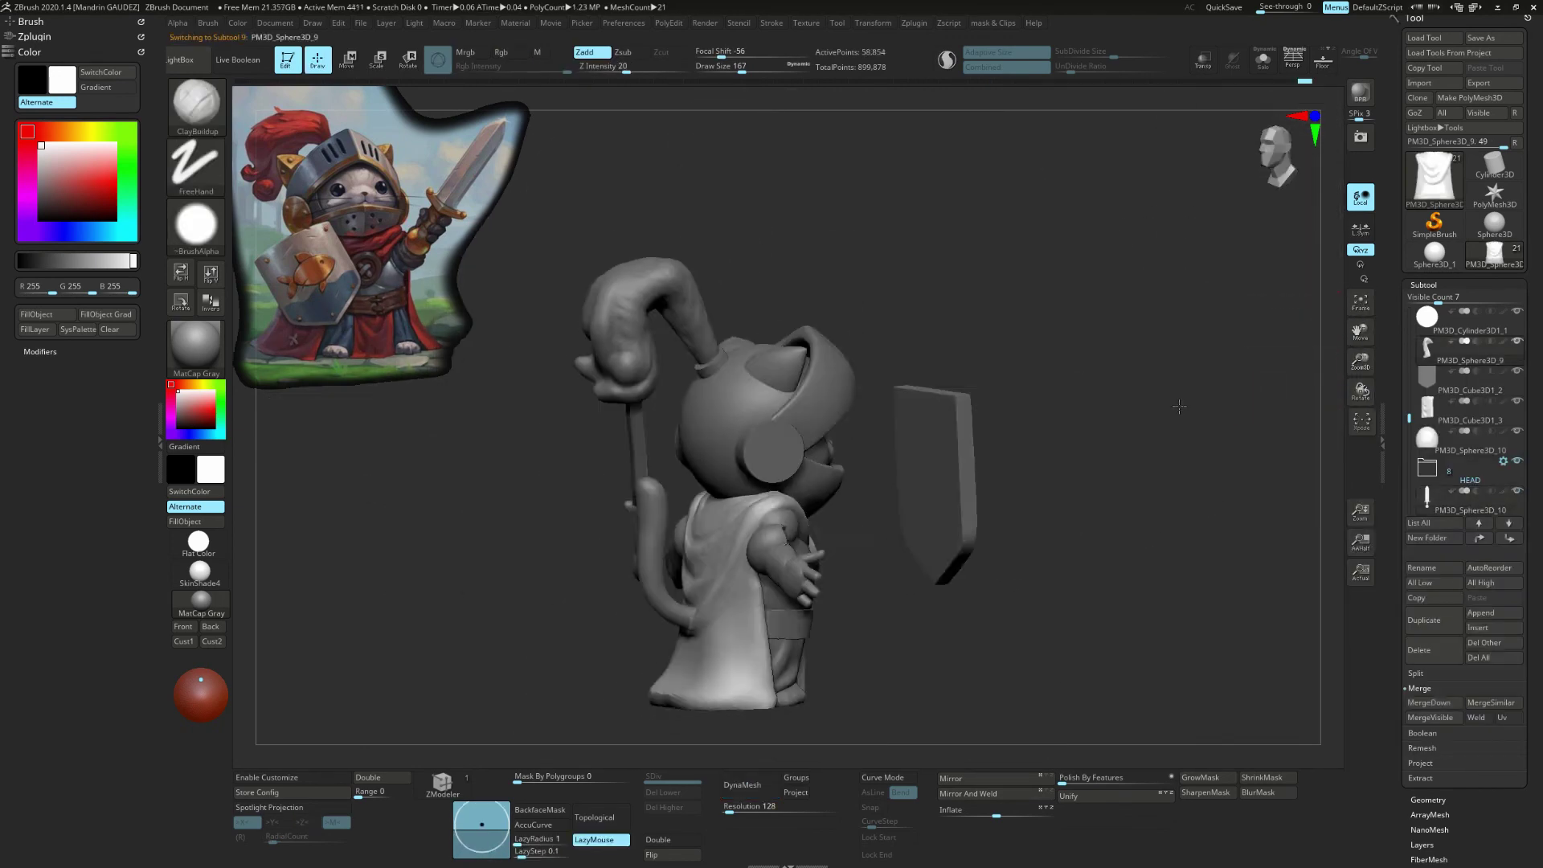